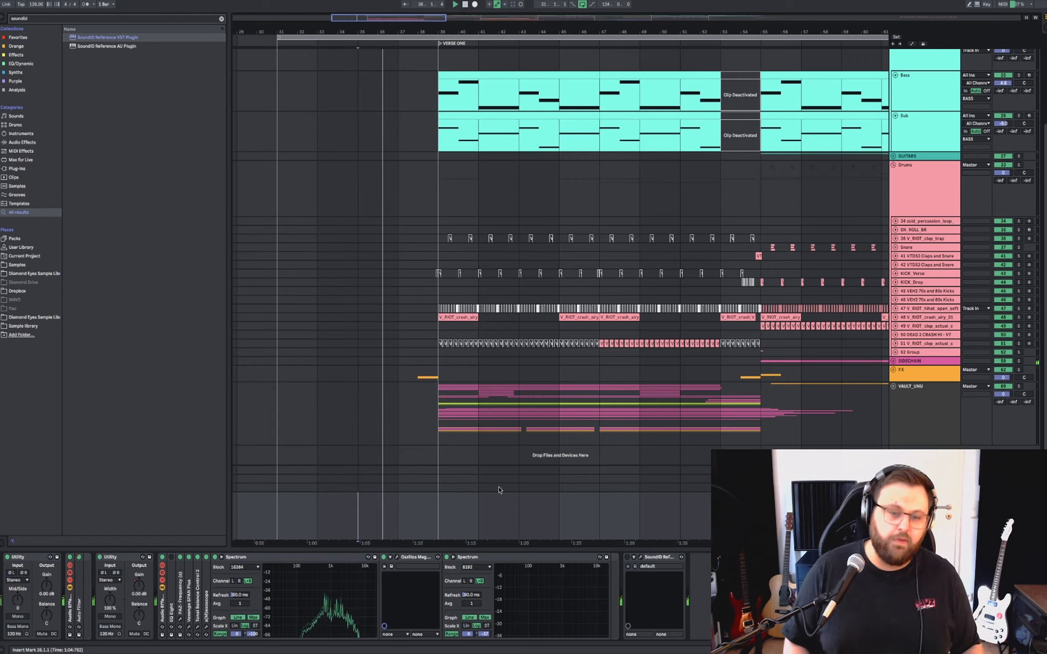
Play the song from the start of Verse One and examine the Bass and Sub clips across the arrangement.
click(442, 520)
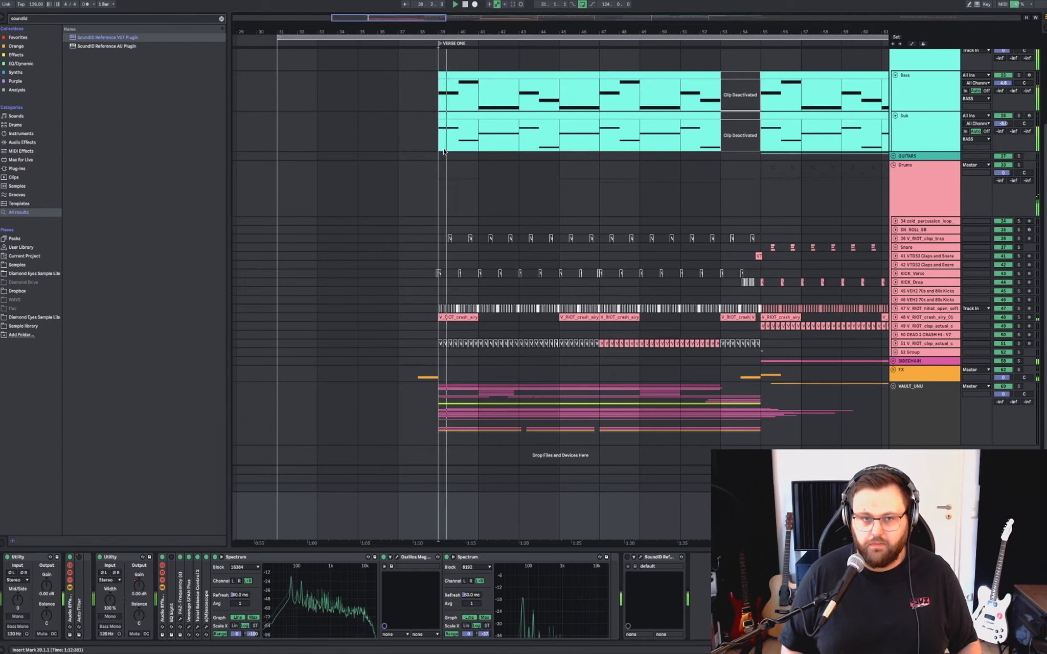
click(438, 134)
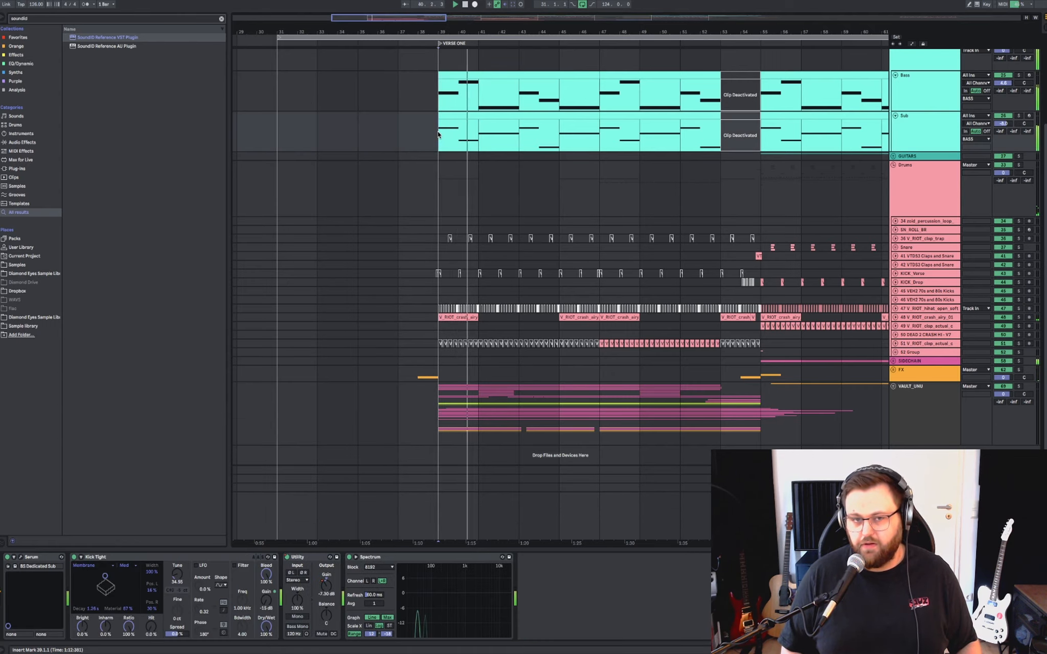
scroll(529, 143, right, 1)
scroll(528, 143, right, 3)
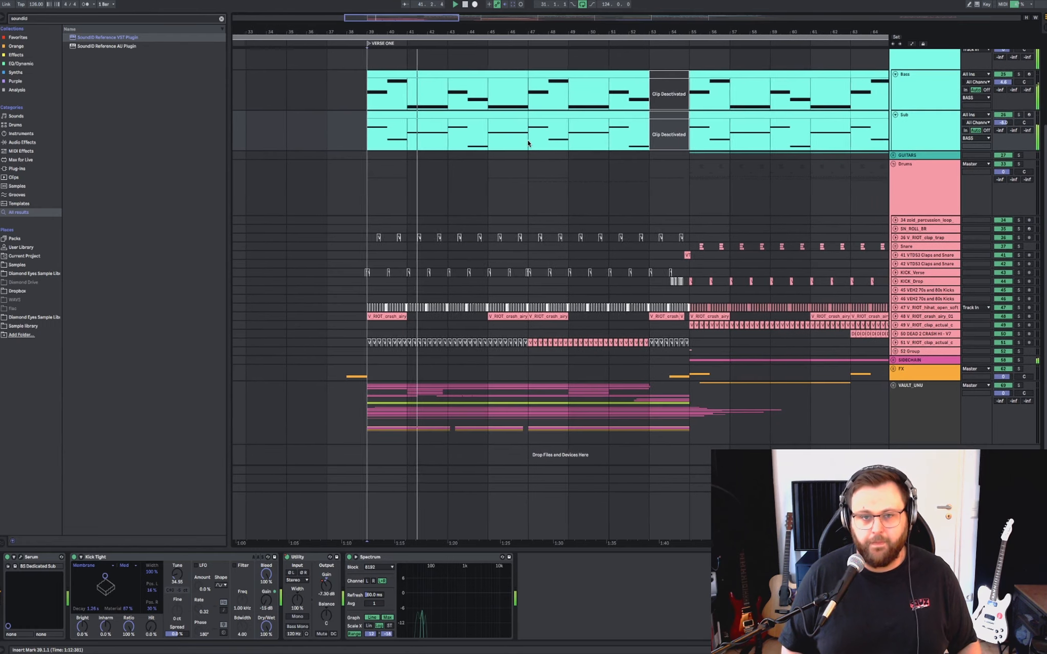
scroll(528, 144, up, 4)
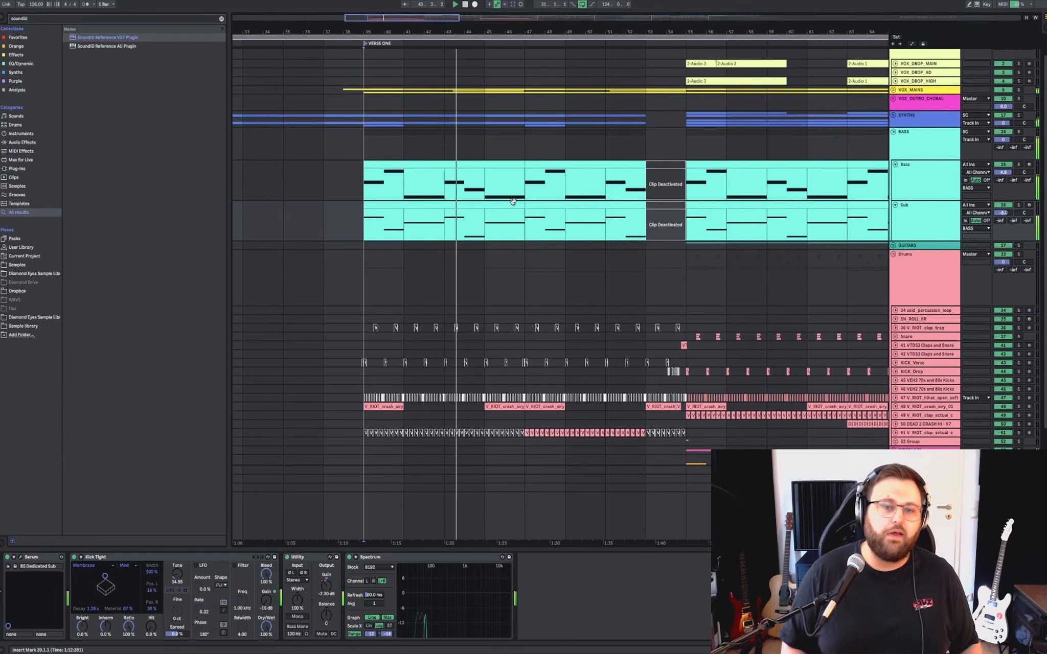
scroll(525, 226, down, 3)
scroll(524, 226, up, 1)
scroll(523, 226, up, 1)
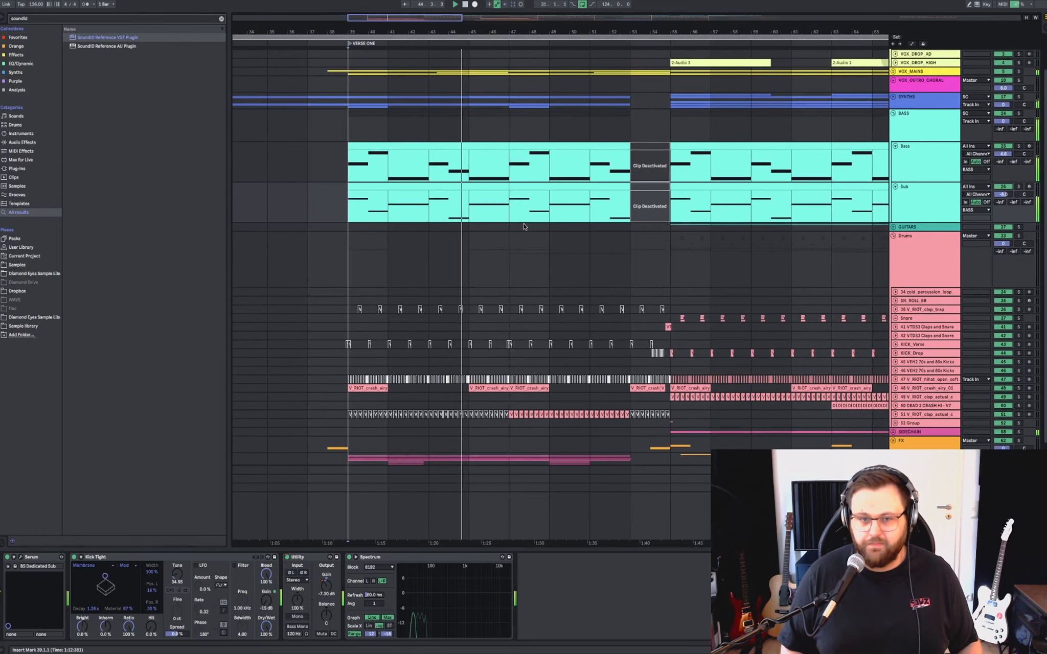
scroll(524, 226, down, 5)
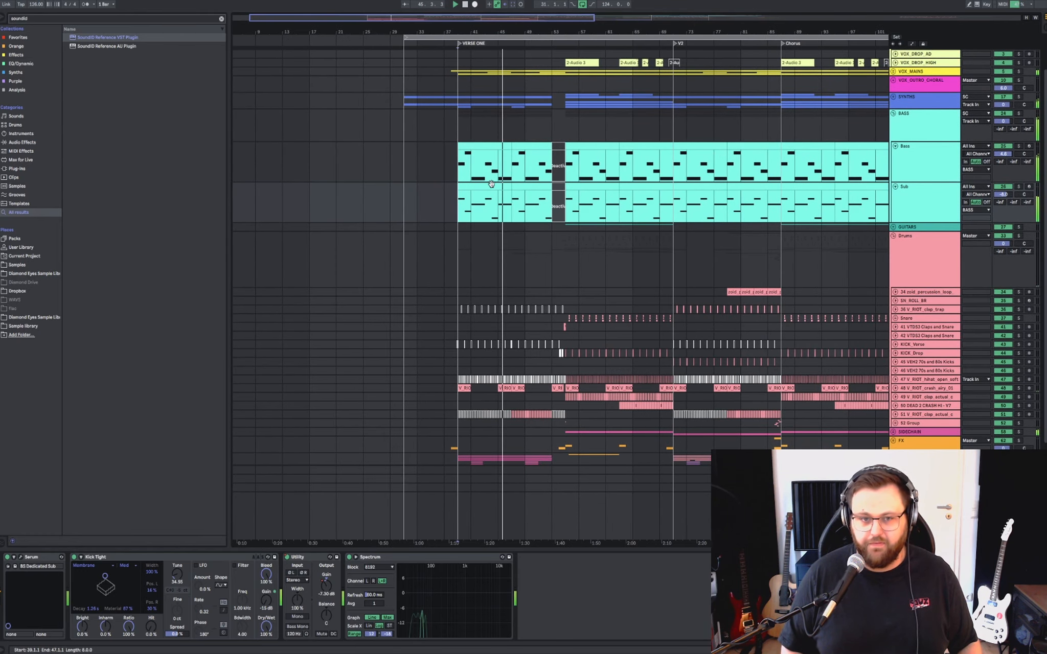
scroll(499, 198, up, 4)
scroll(665, 204, up, 2)
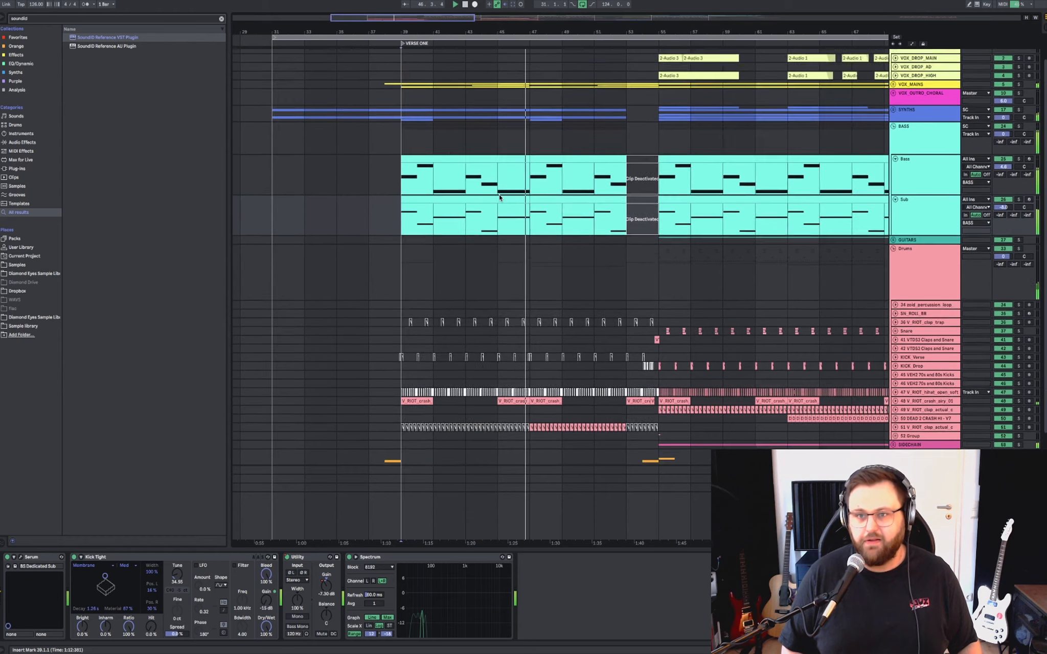
Collapse the BASS group and expand the VOX_MAINS group to show its vocal tracks.
click(925, 174)
key(Left)
key(Up)
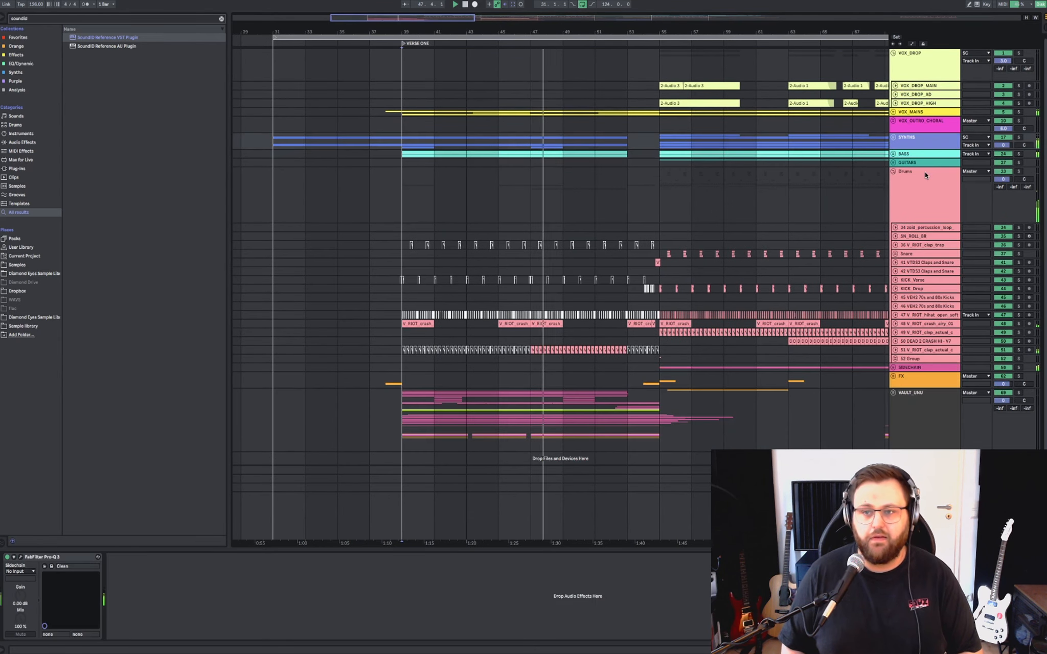
key(Up)
key(Up)
key(Right)
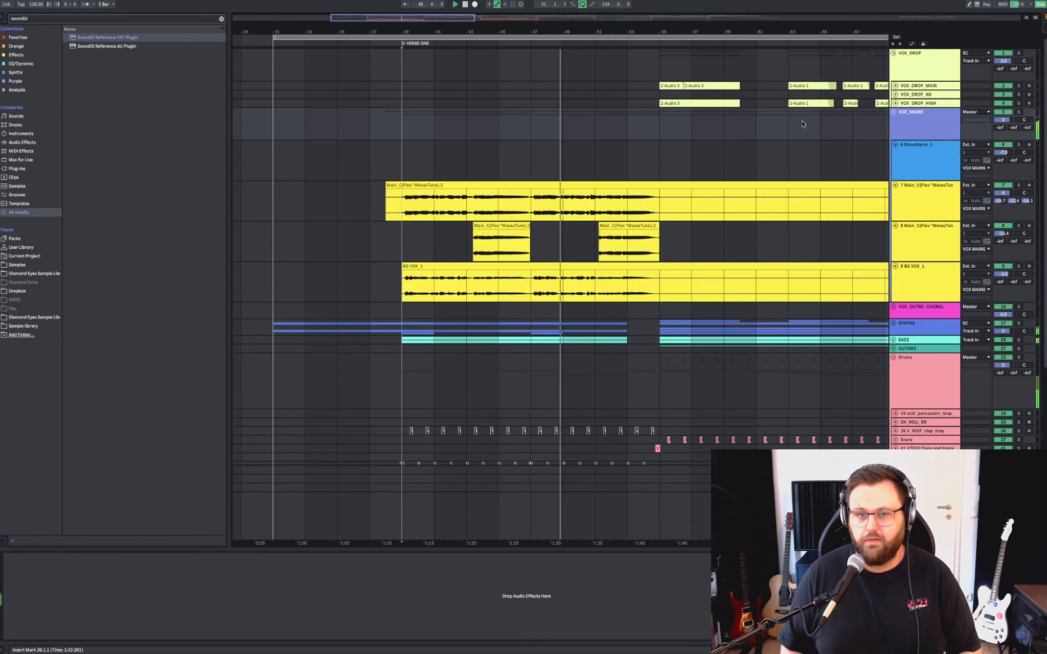
Stop playback and return the insert mark to the start of Verse One at bar 39.
click(624, 171)
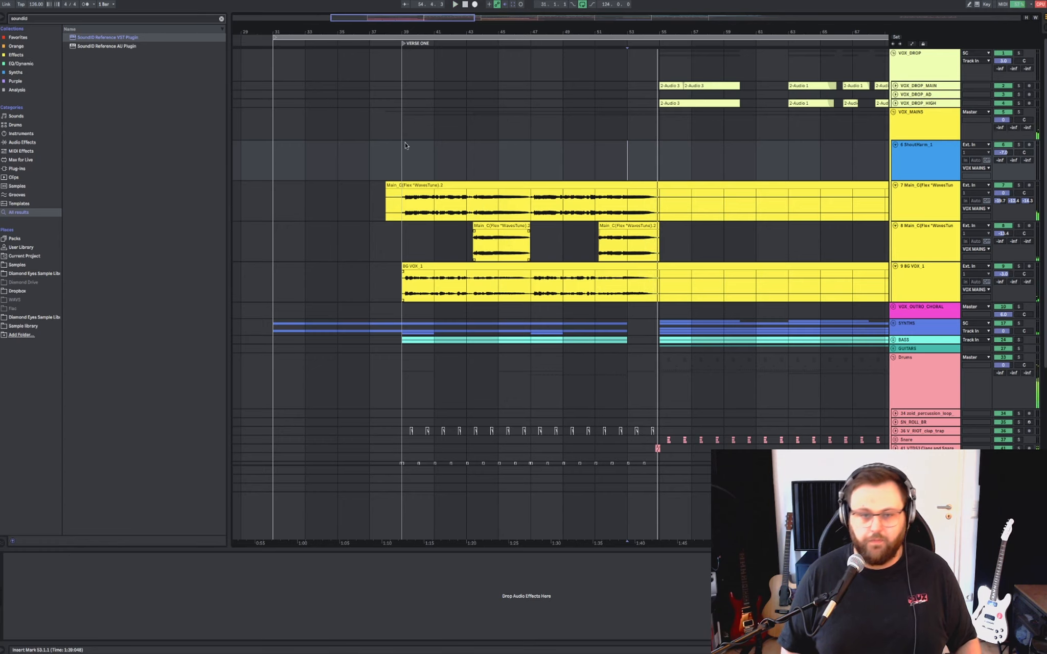
click(398, 260)
key(space)
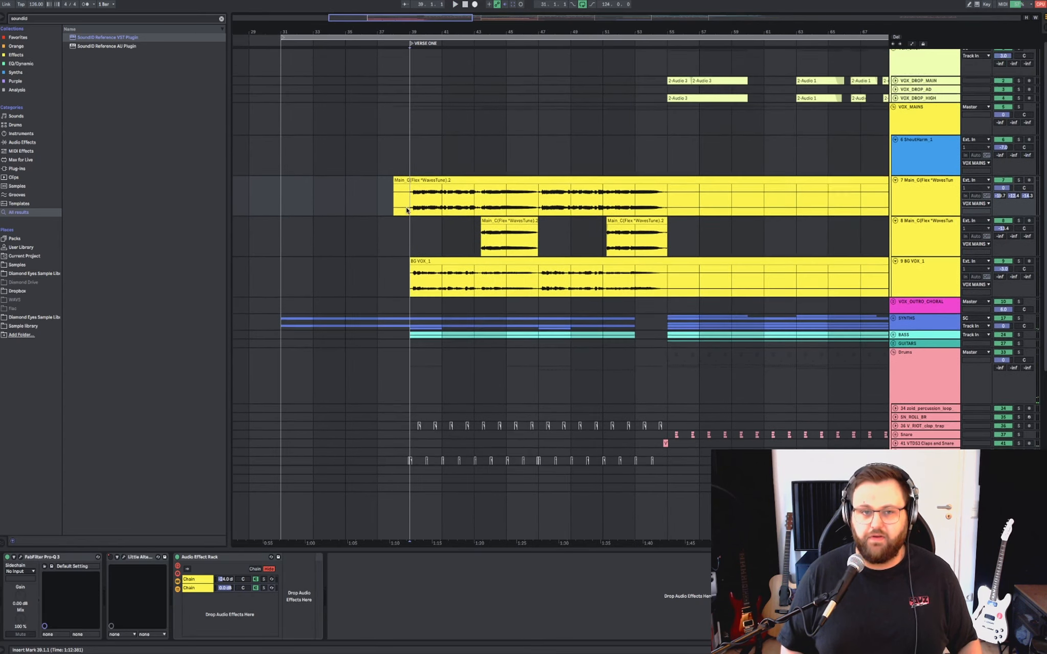
Expand the SYNTHS group, look through its tracks and clips, and collapse it again.
scroll(483, 237, down, 5)
scroll(665, 285, up, 5)
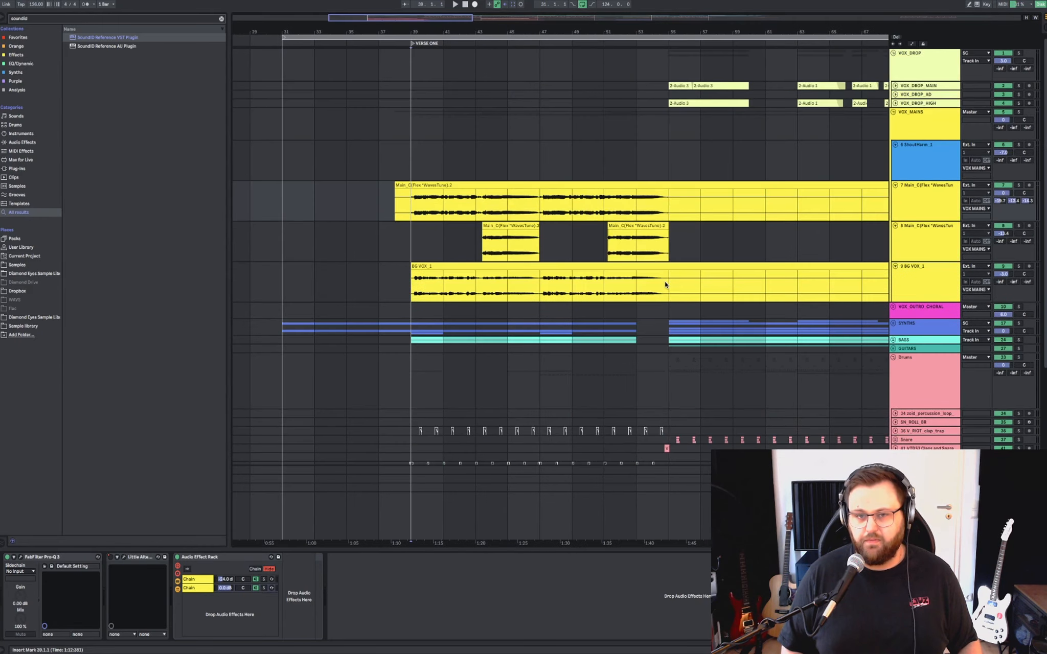
scroll(605, 302, down, 5)
click(926, 139)
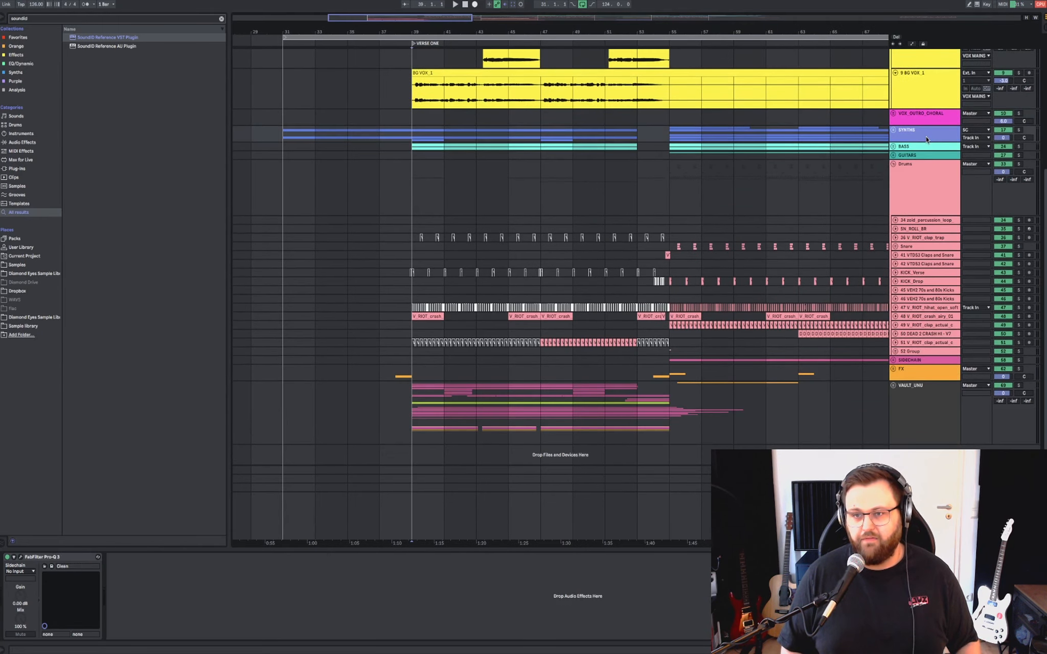
key(Right)
scroll(926, 139, down, 3)
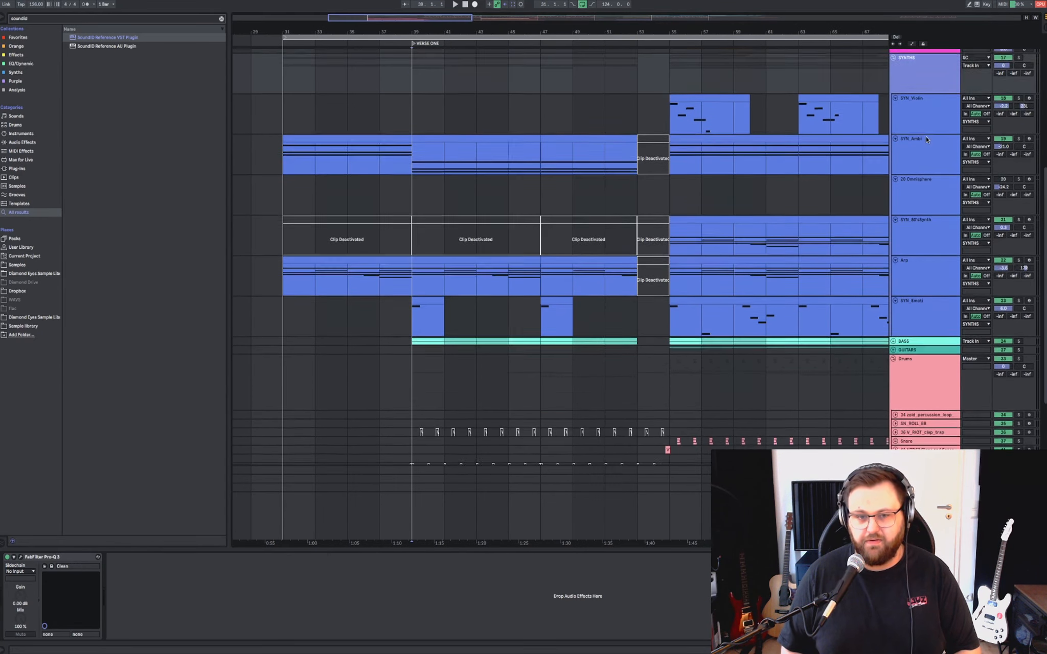
scroll(926, 139, up, 2)
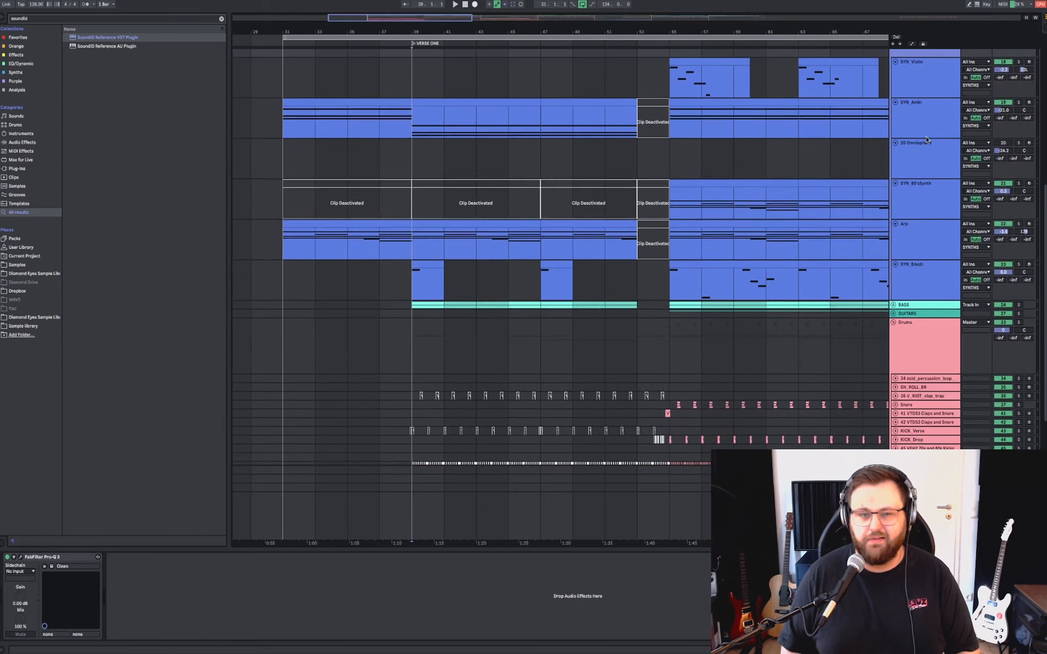
scroll(920, 127, up, 2)
key(Left)
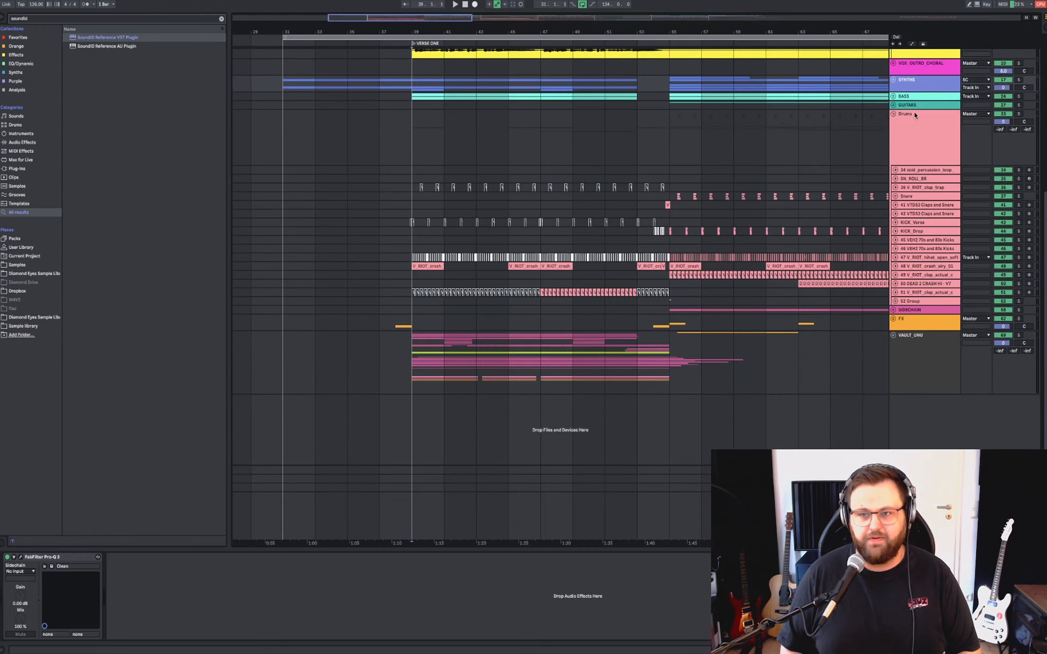
Expand the BASS group, view the device chains of the Bass and Sub tracks, and collapse the group.
click(911, 101)
key(Right)
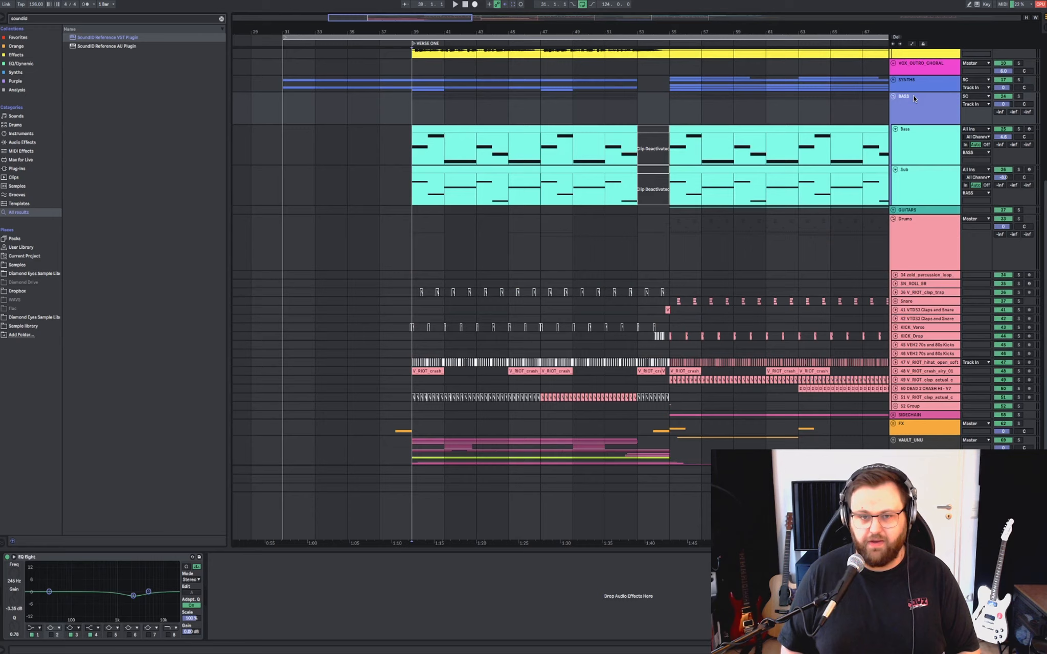
click(913, 157)
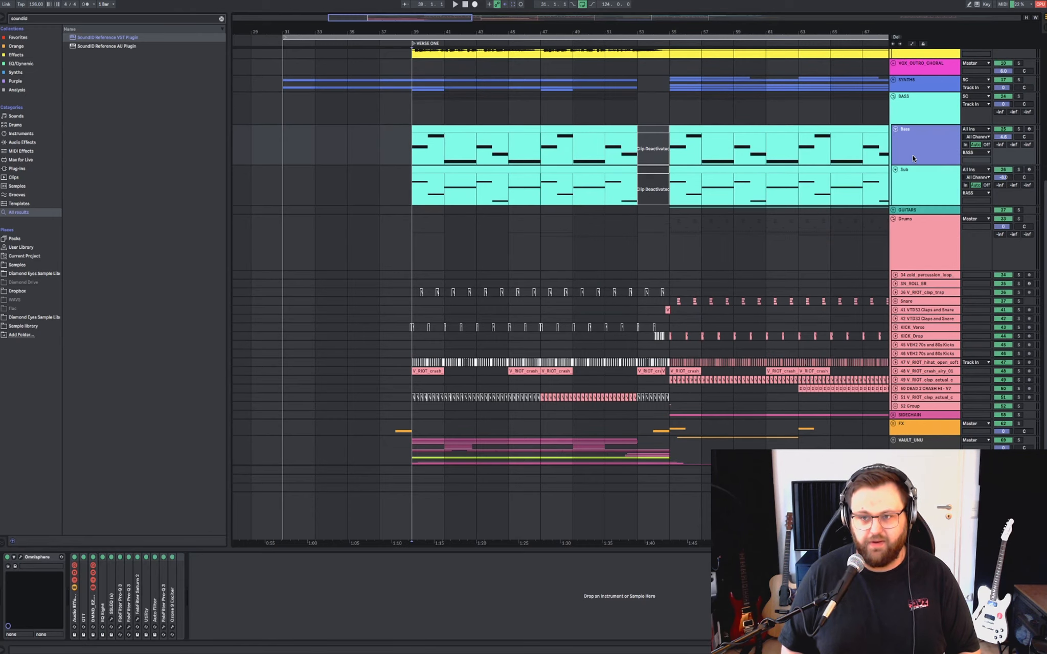
key(Down)
click(919, 118)
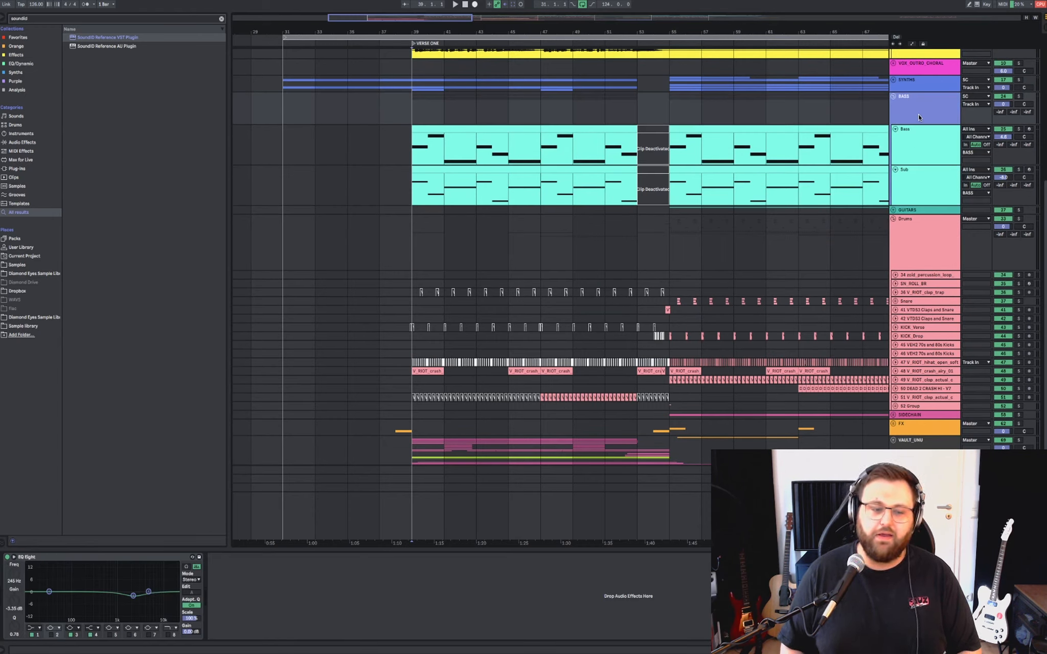
key(Left)
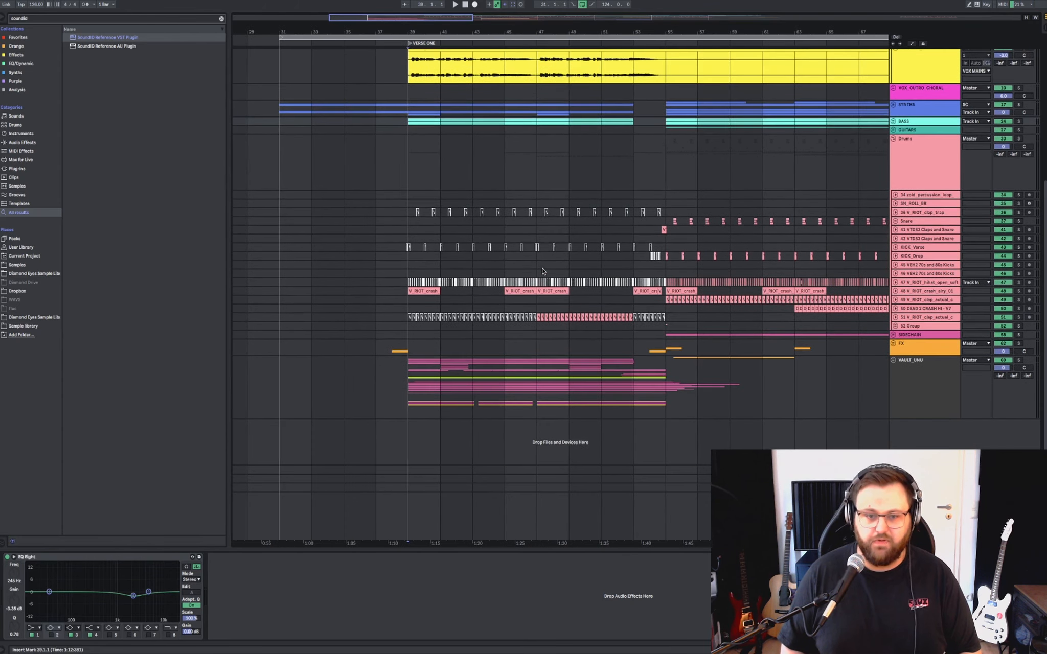
Solo the VOX_MAINS group and play the vocals from the start of Verse One.
scroll(542, 272, up, 5)
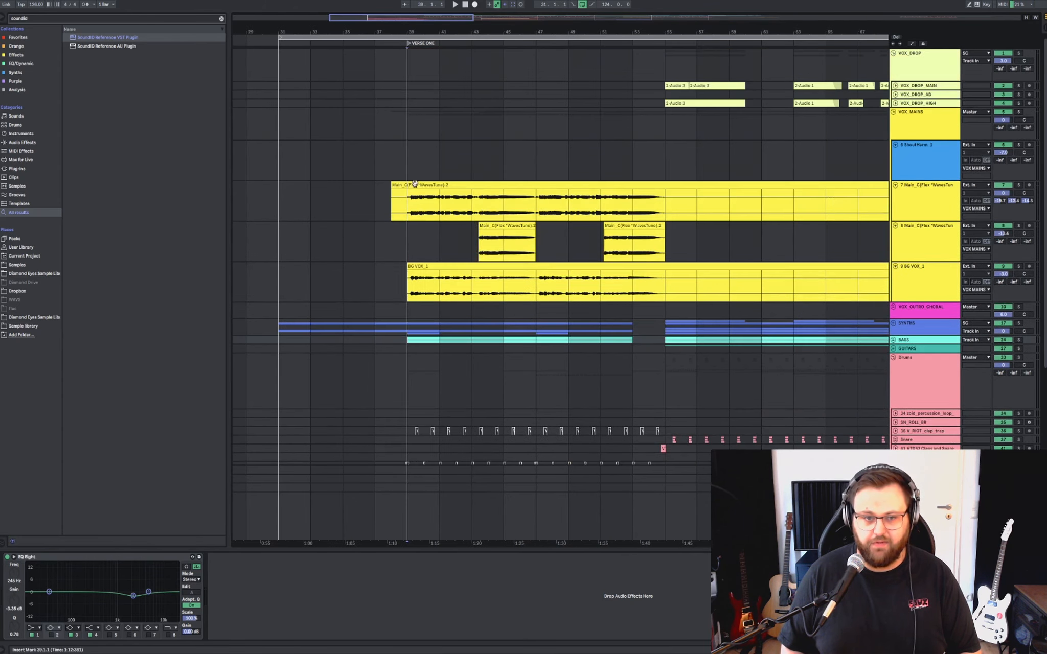
click(409, 212)
click(925, 125)
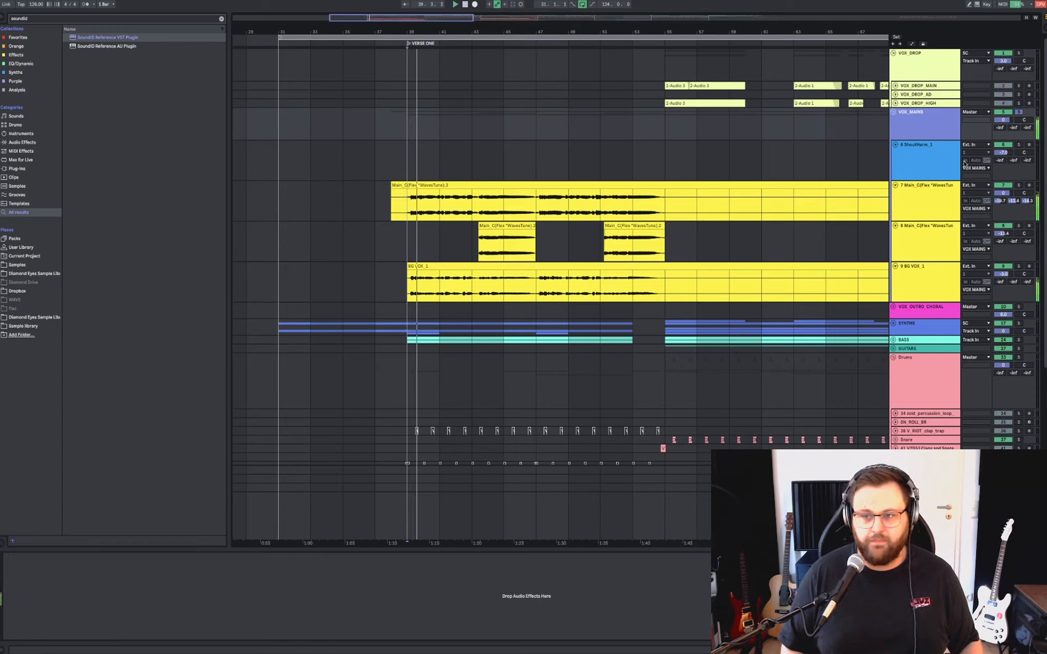
Select the Verse One range, bars 39 to 55, first on lead vocal track 7 and then on BG VOX_1.
click(930, 196)
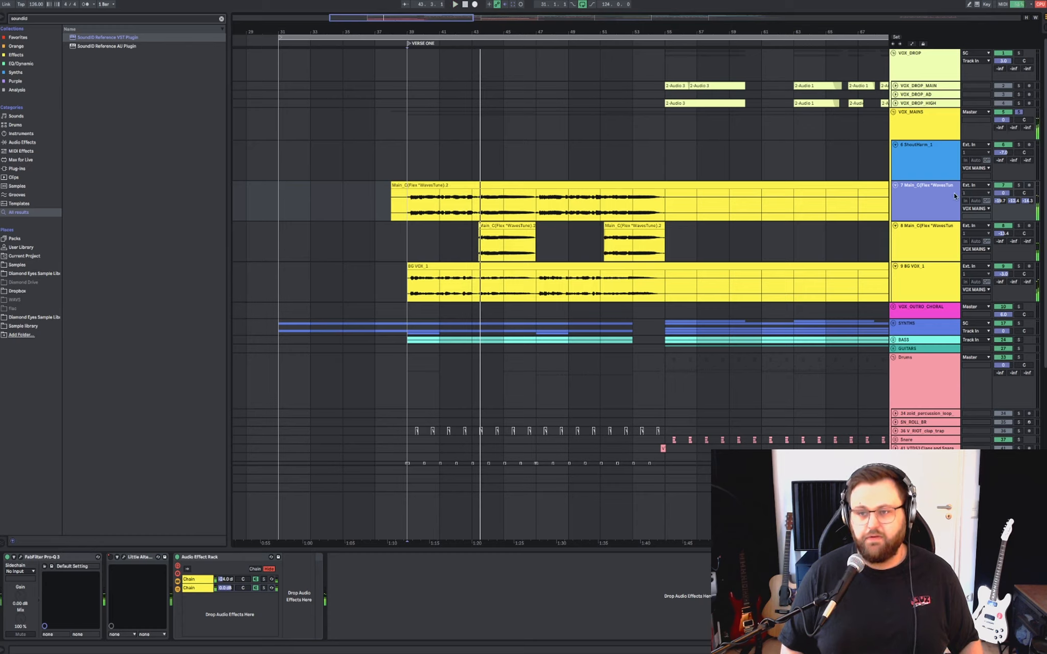
drag(407, 204, 657, 204)
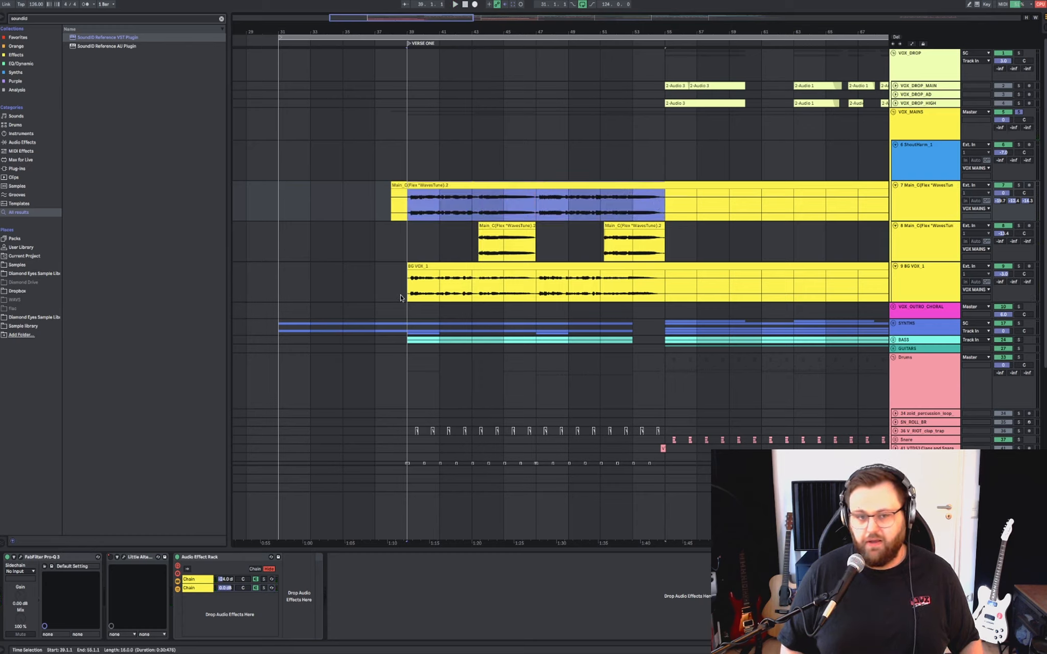
drag(407, 297, 657, 287)
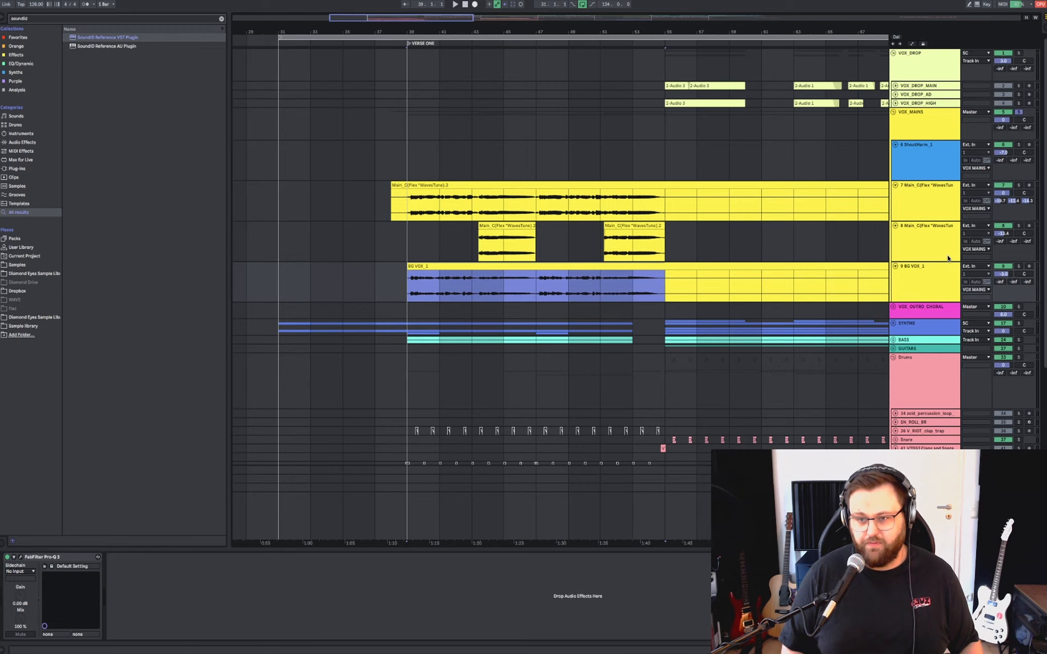
Solo BG VOX_1 and play it from bar 39.
click(412, 283)
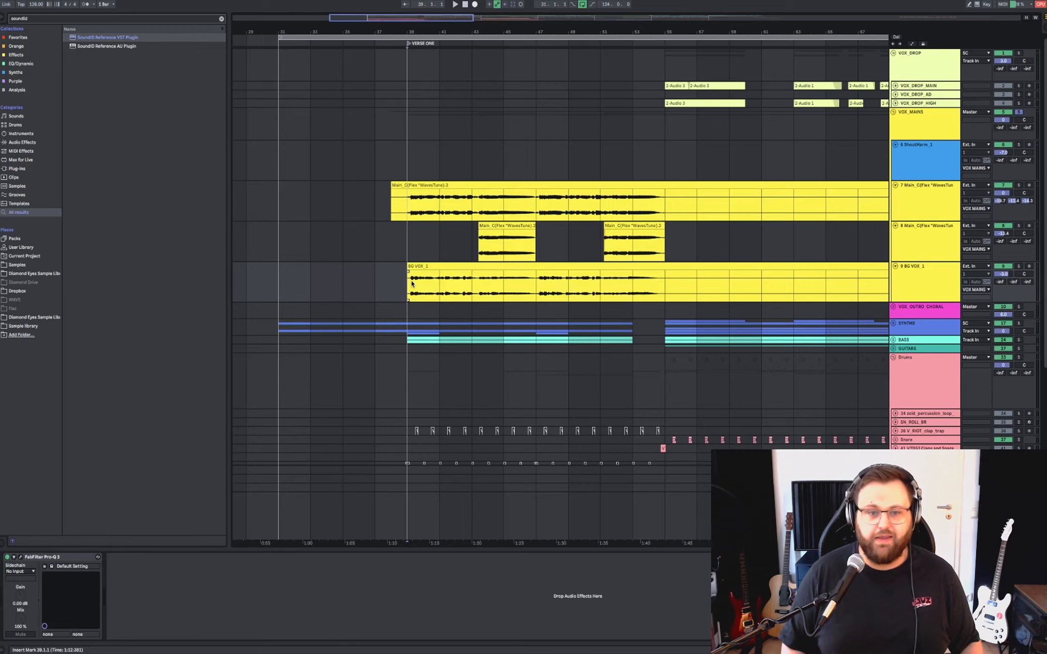
scroll(412, 284, up, 5)
scroll(411, 284, down, 5)
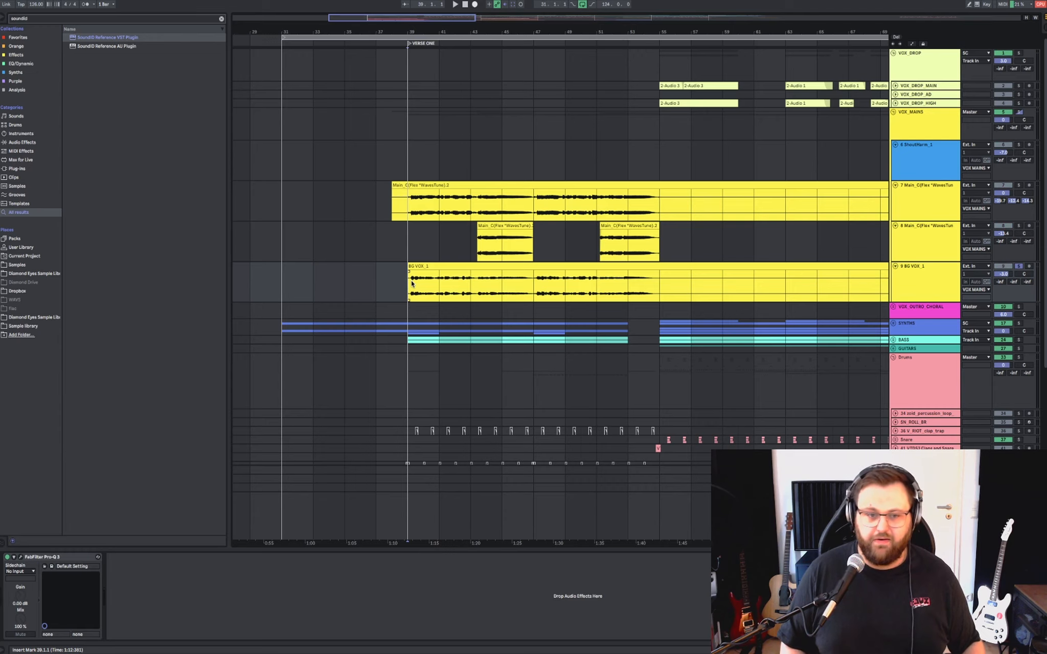
scroll(412, 283, up, 3)
key(space)
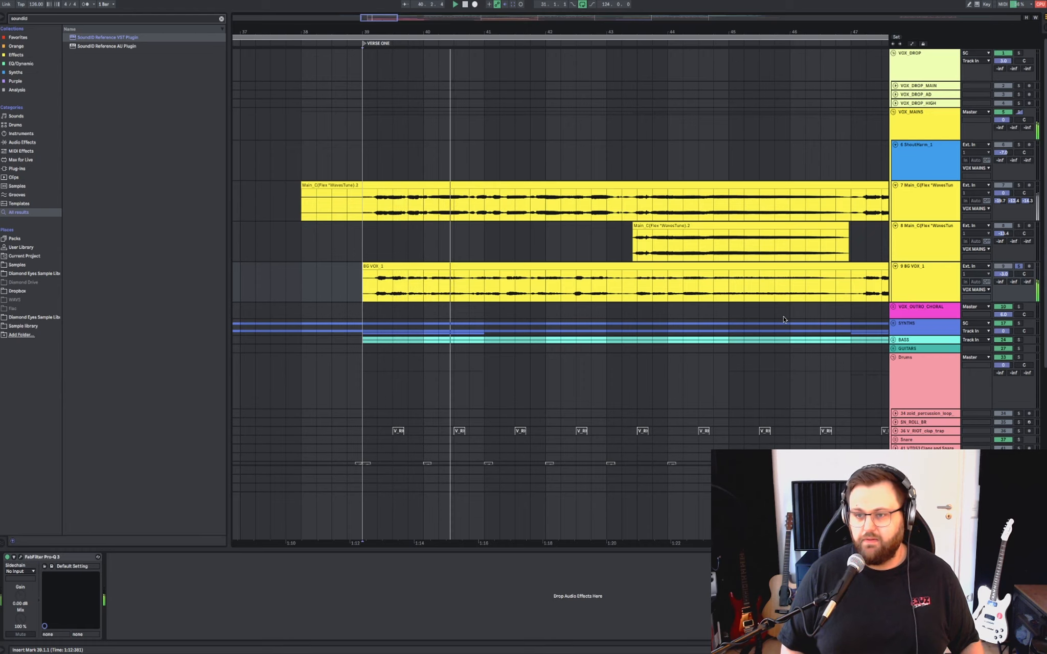
Switch the solo to lead vocal track 7 and play it from the start of Verse One.
scroll(664, 256, down, 4)
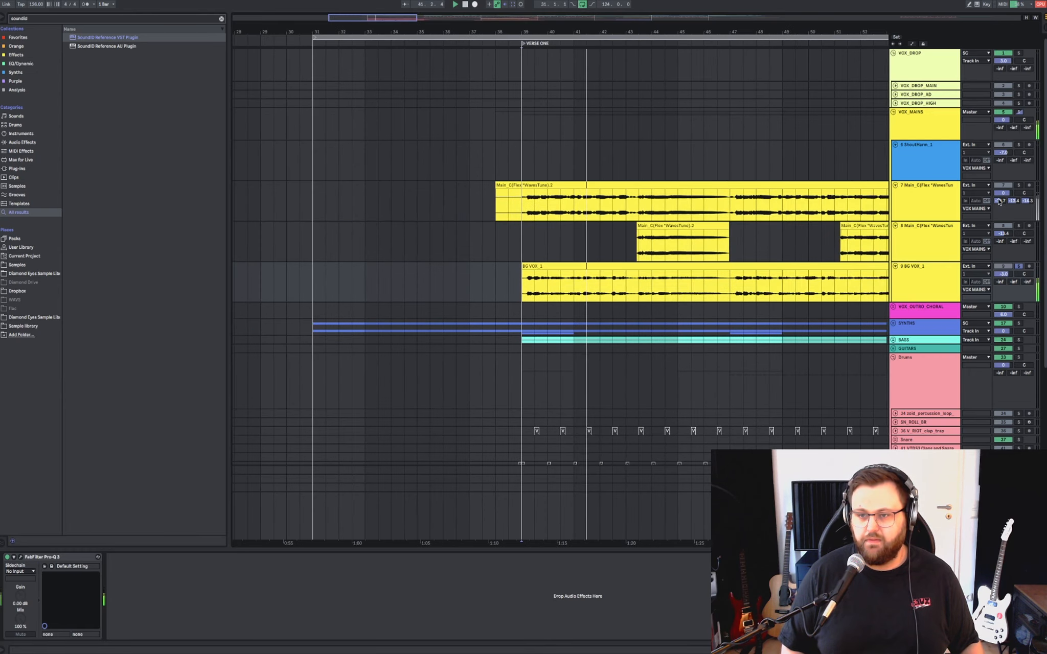
click(519, 201)
key(space)
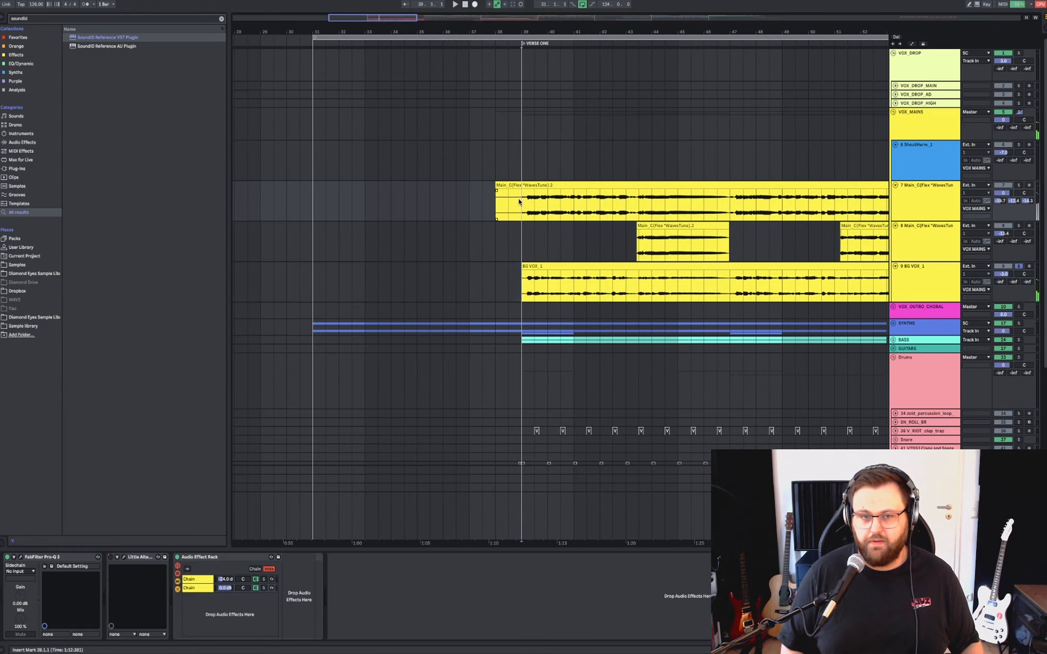
key(space)
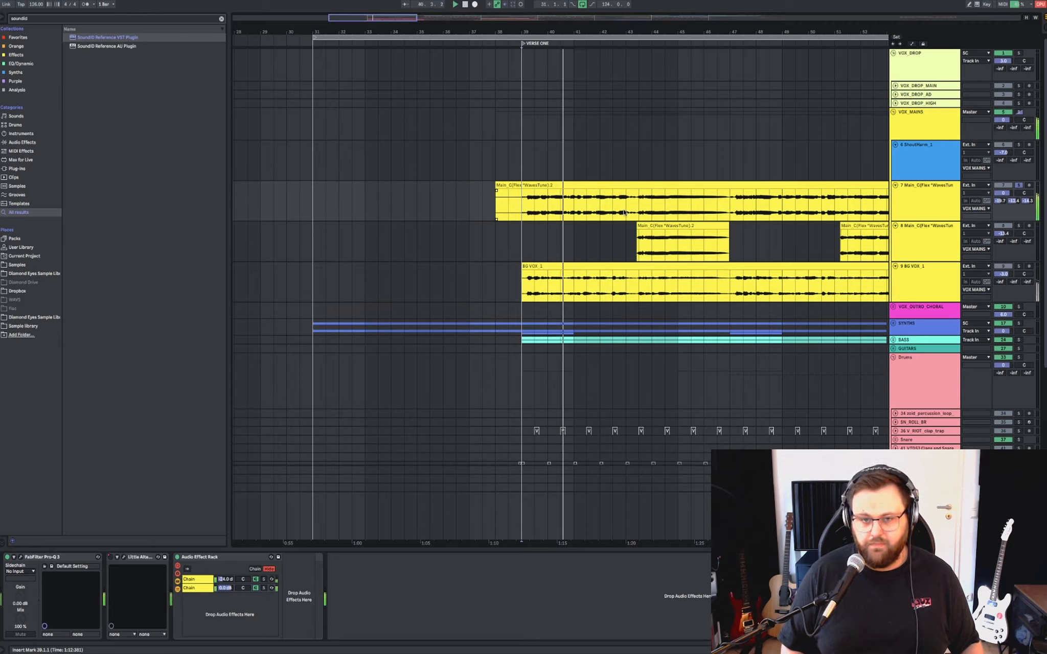
Listen to vocal track 8 in solo during Verse One, select its first clip, and return to the full mix.
click(638, 238)
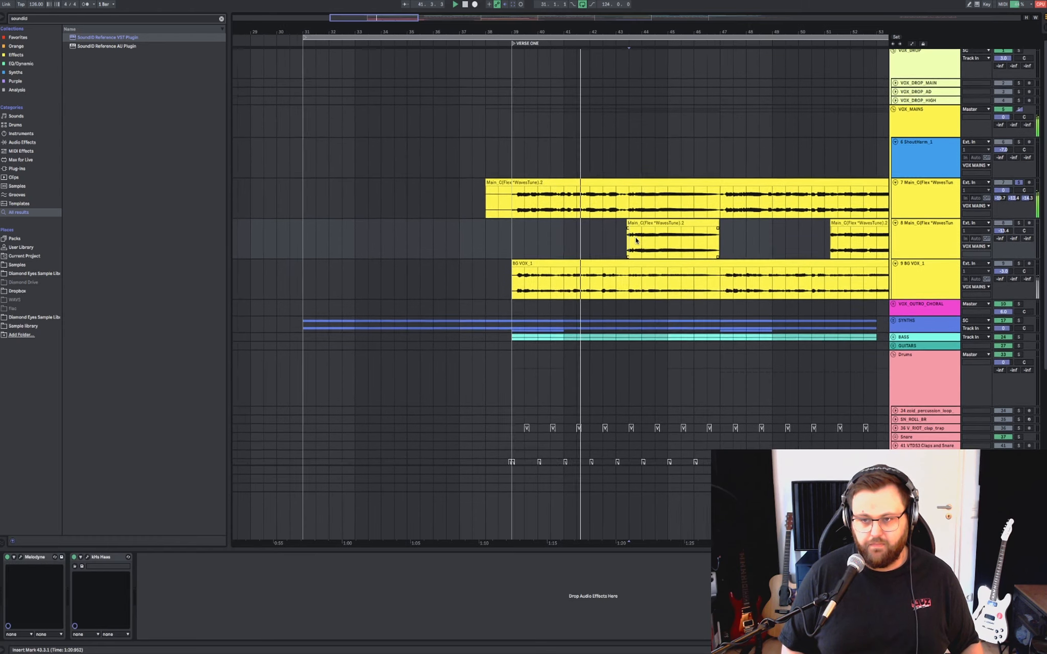
click(610, 216)
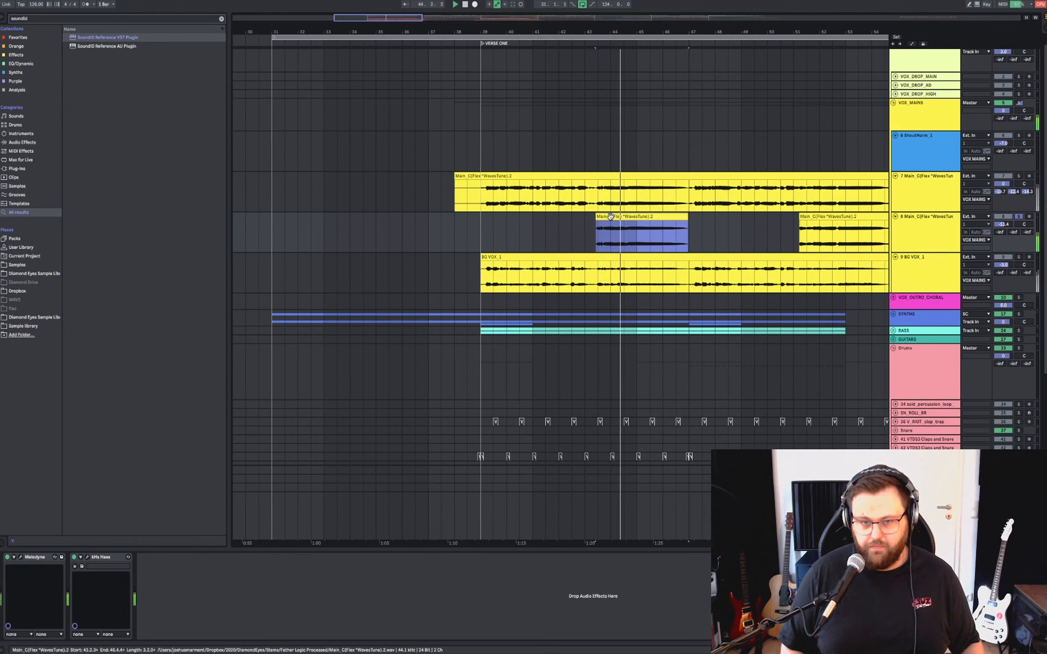
scroll(610, 216, right, 8)
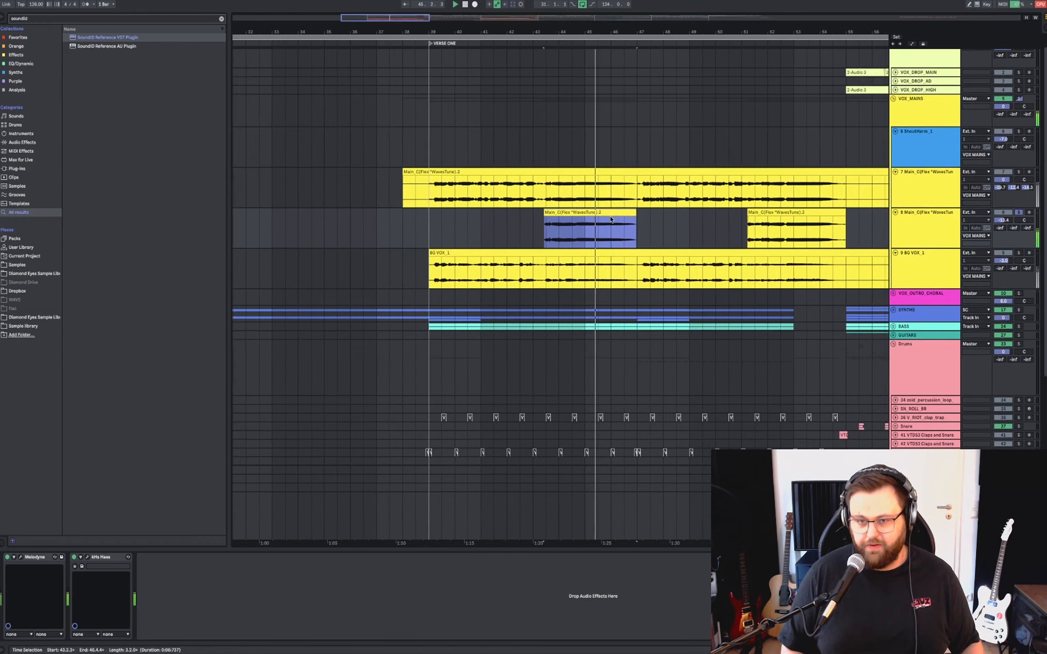
scroll(535, 233, down, 5)
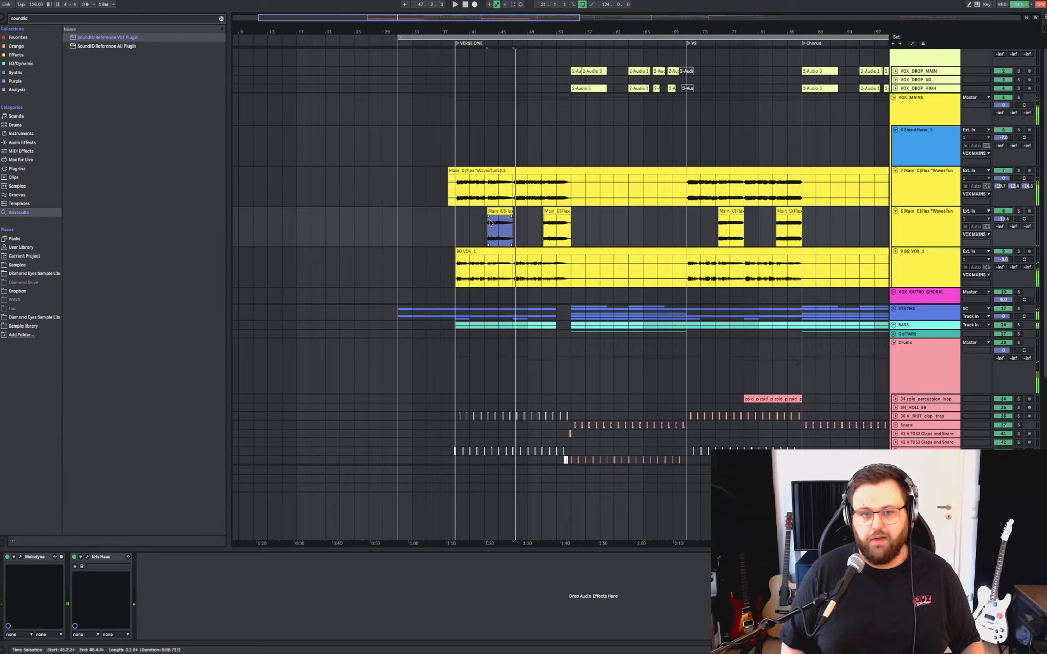
Search the browser for "rvox" and add the RVox Stereo plug-in to the end of lead vocal track 7's effect chain.
click(479, 181)
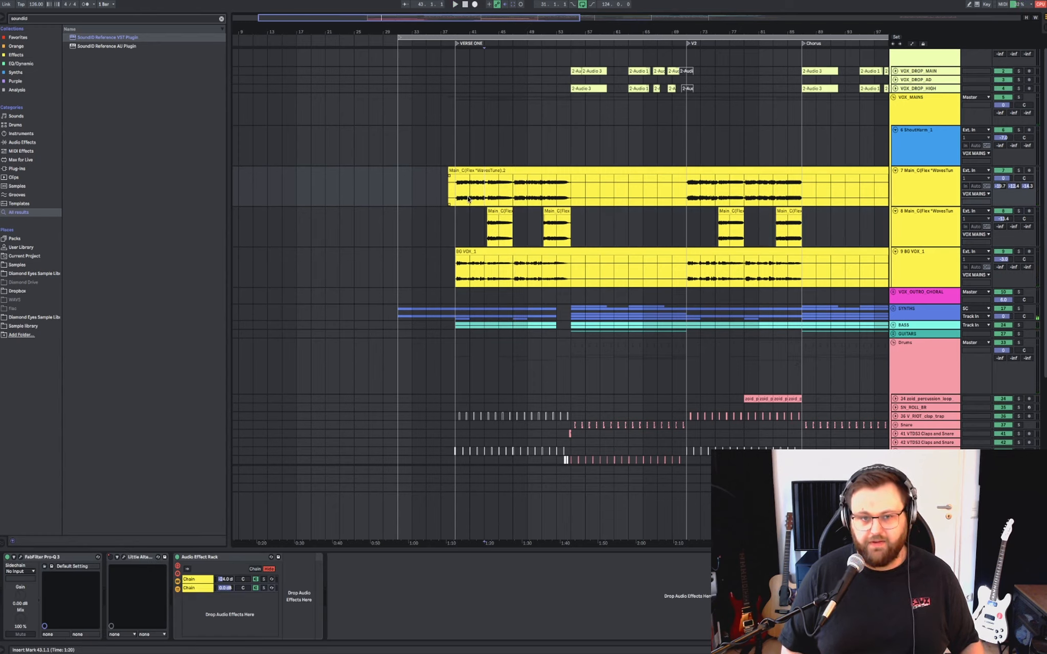
key(ctrl+f)
text(rvox)
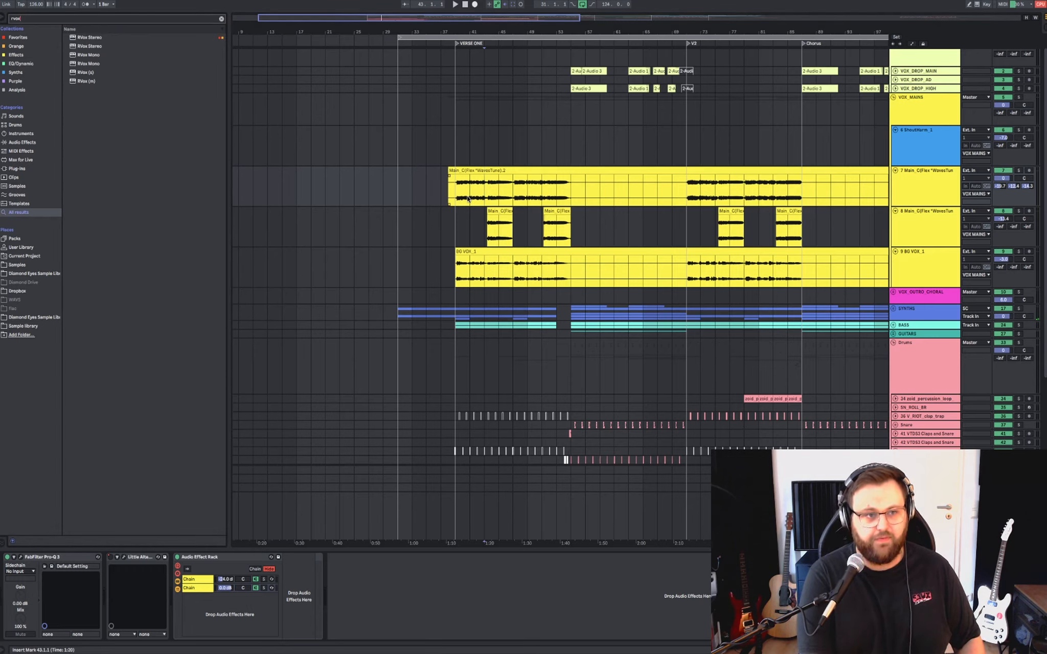
click(104, 36)
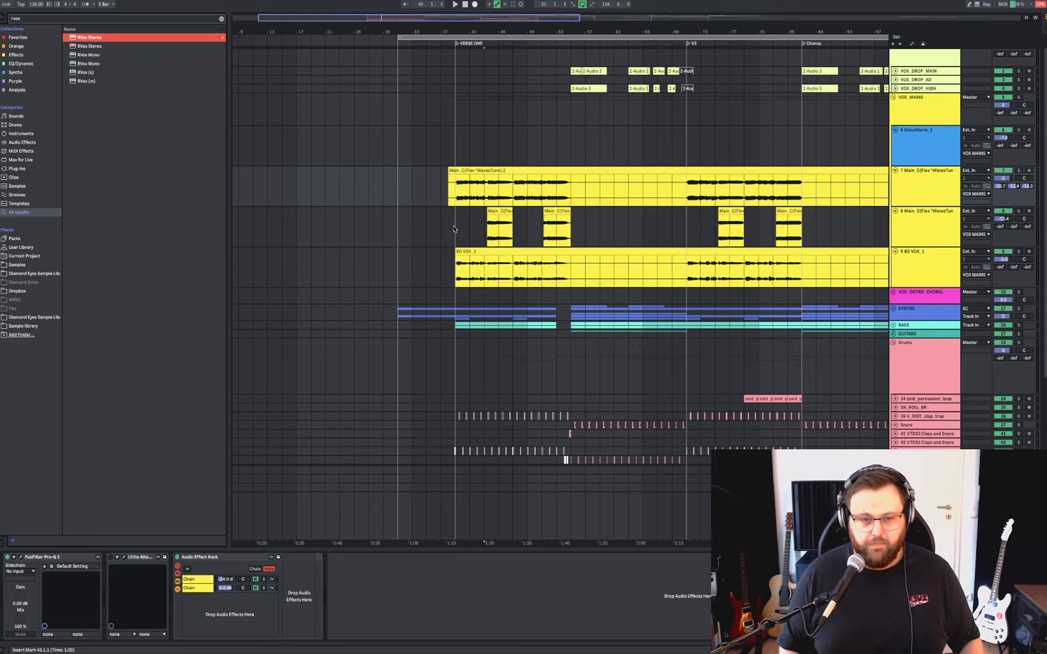
click(90, 46)
click(90, 39)
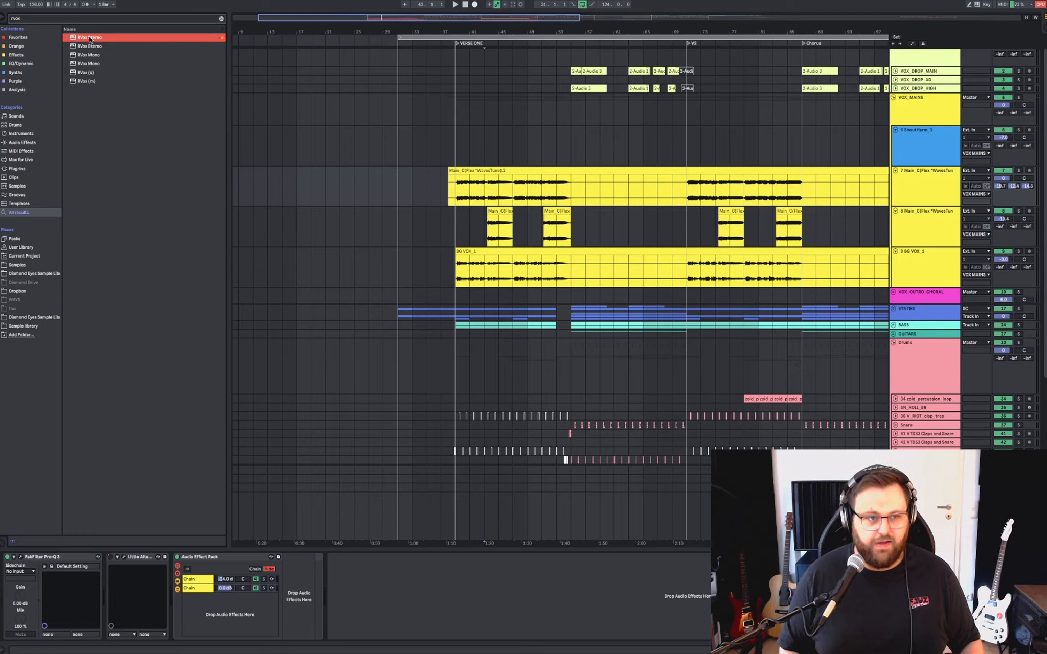
drag(452, 572, 449, 569)
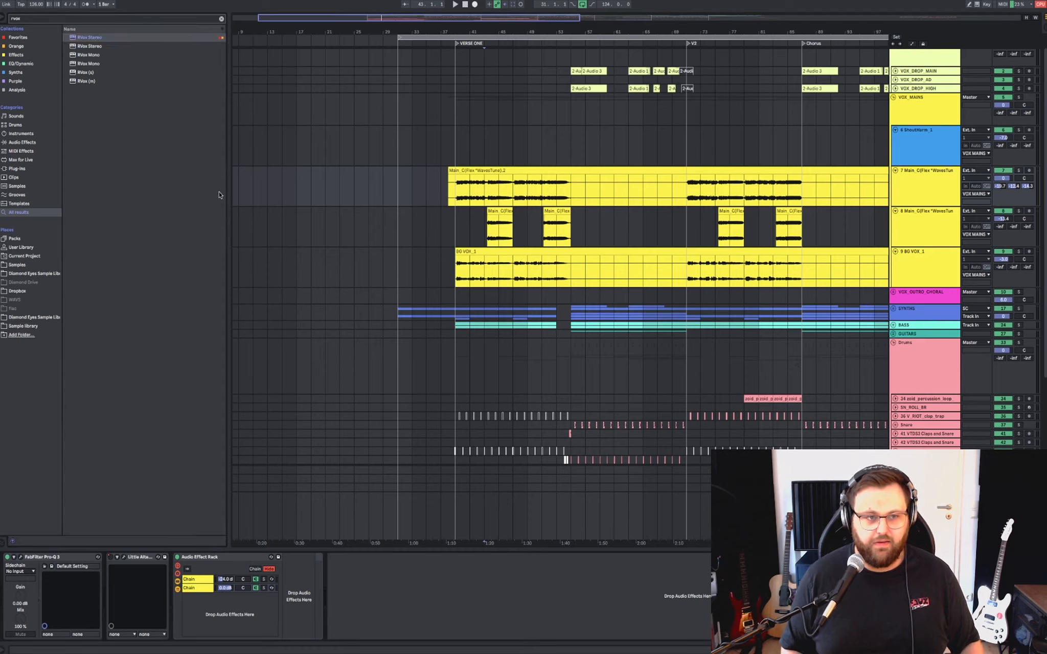
click(91, 46)
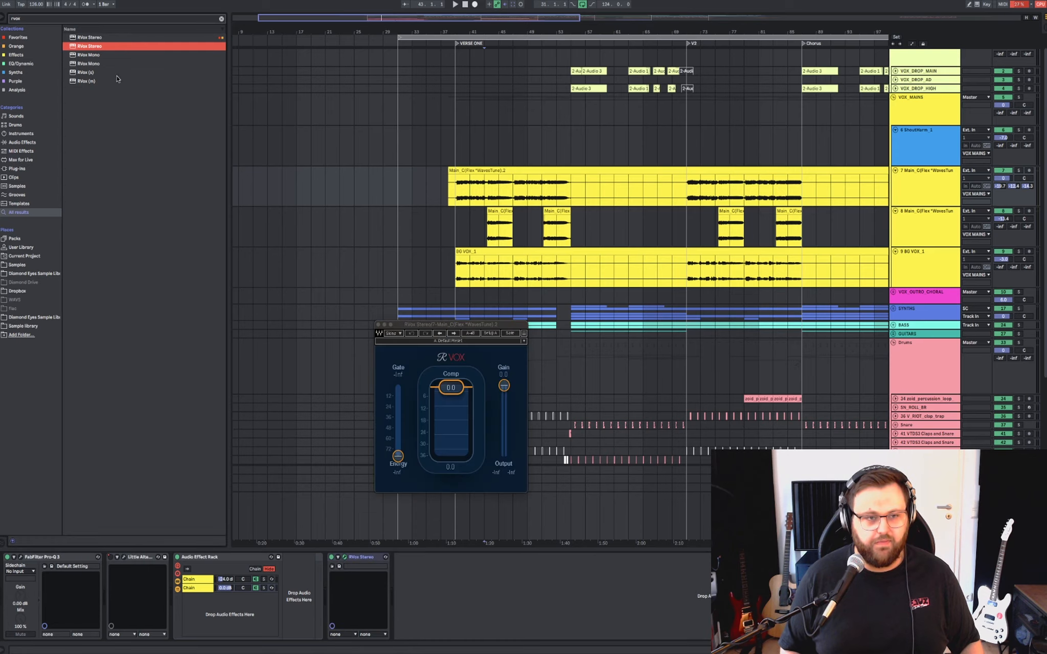
Lower RVox's compression threshold to -9.6 on lead vocal track 7, and delete the plug-in after trying it out.
drag(452, 328, 330, 210)
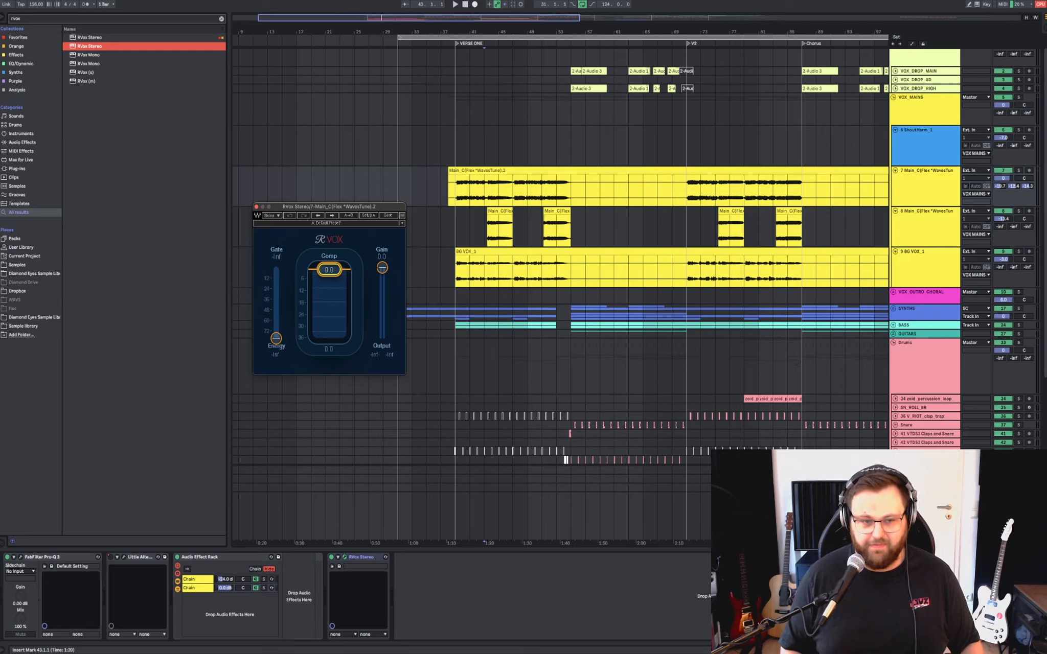
mouse_move(329, 270)
mouse_down()
mouse_move(329, 329)
mouse_move(330, 272)
mouse_move(330, 292)
mouse_up()
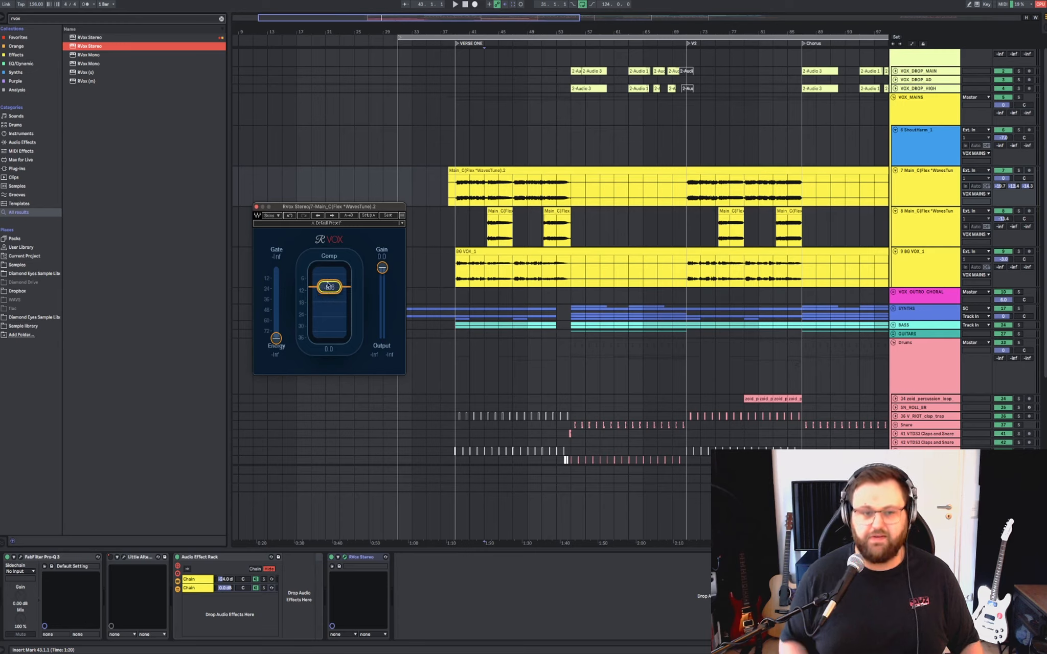
click(362, 558)
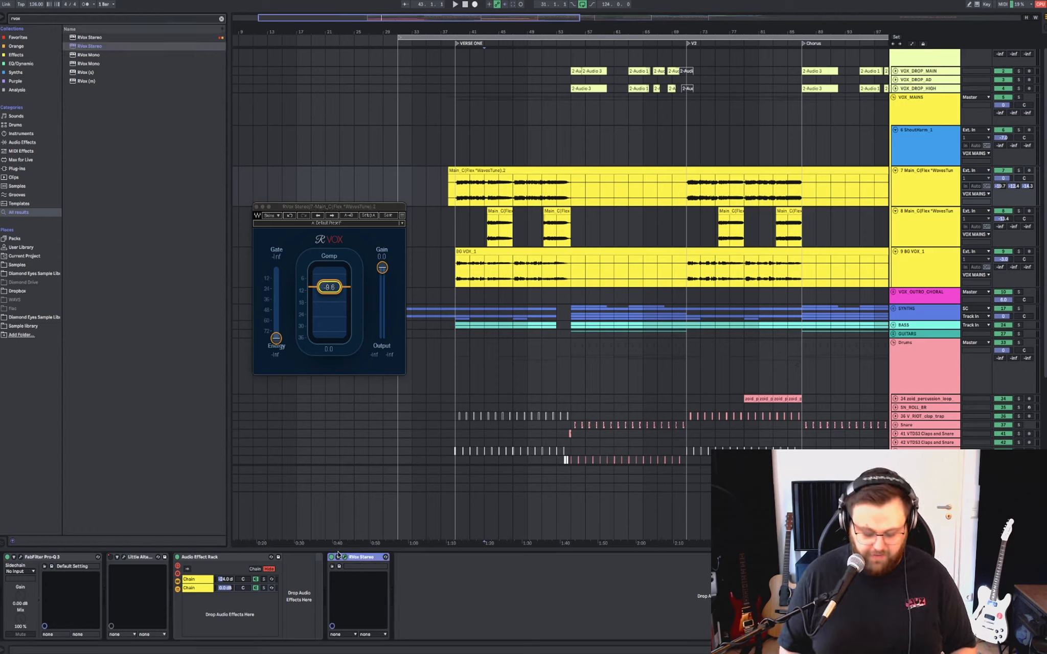
click(498, 181)
scroll(497, 180, up, 6)
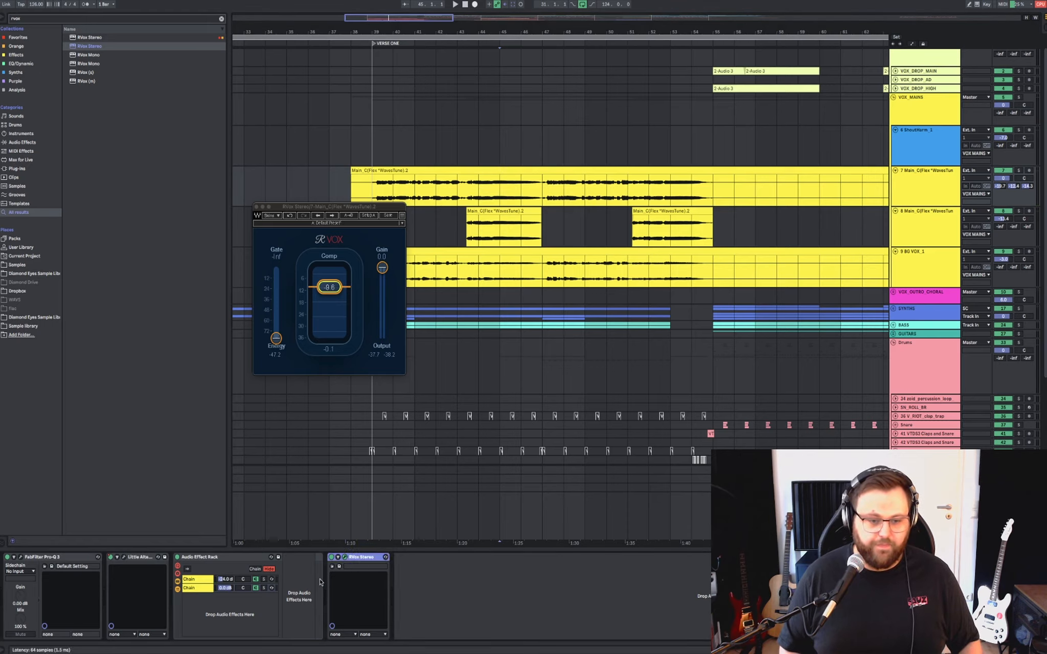
key(Delete)
Examine the FabFilter Pro-Q 3 curve on lead vocal track 7 and close its window.
click(41, 558)
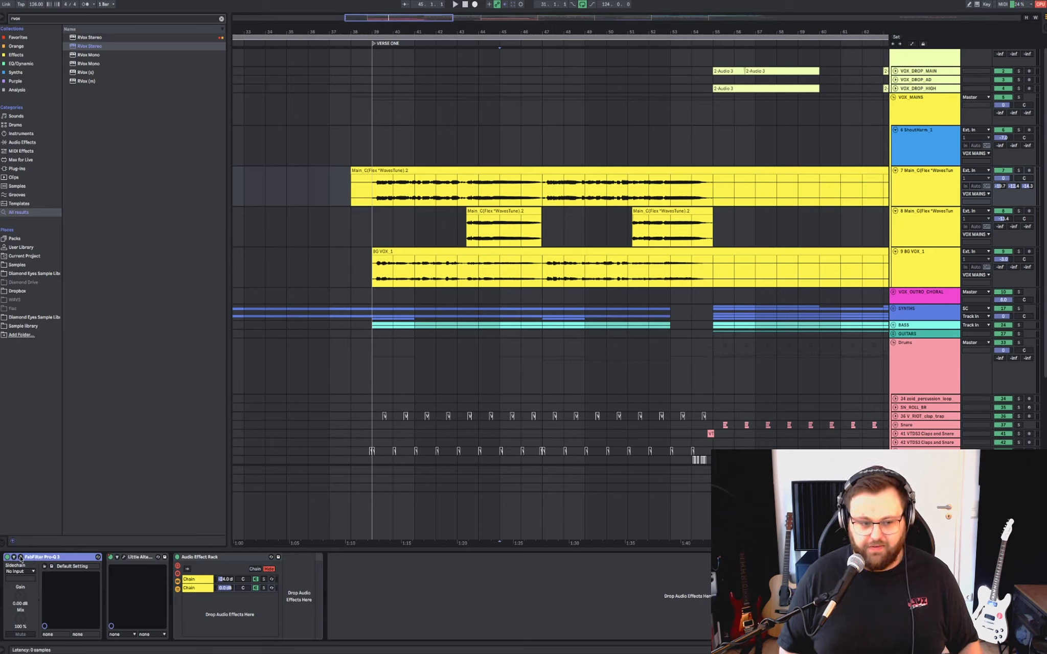
click(20, 558)
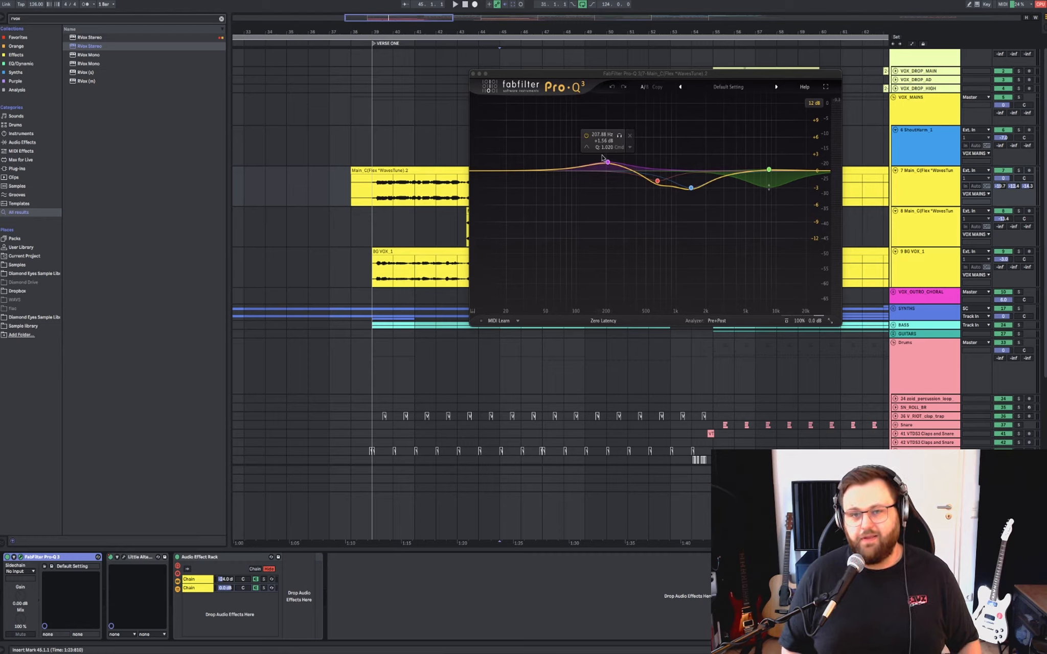
drag(589, 76, 571, 75)
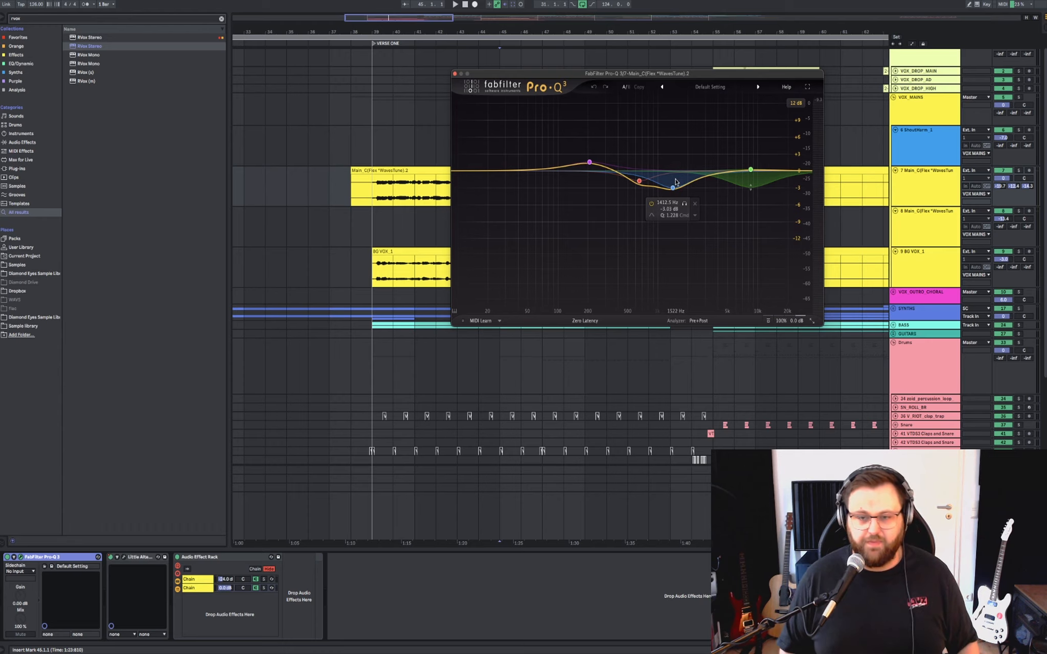
click(454, 74)
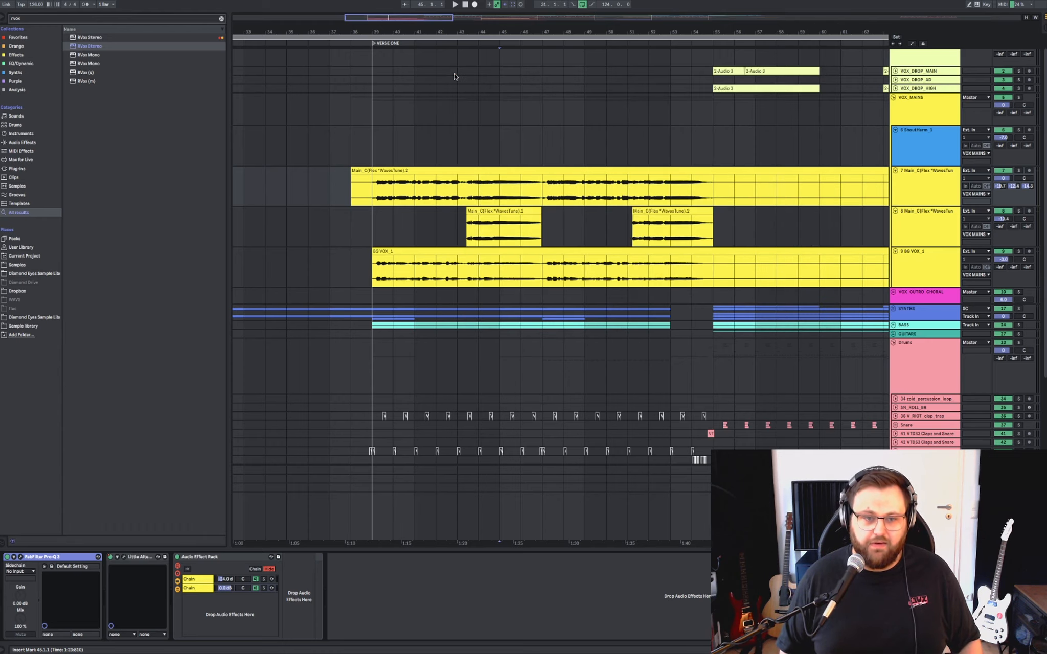
Open Little AlterBoy on lead vocal track 7 and show the automation lanes in the arrangement.
click(139, 559)
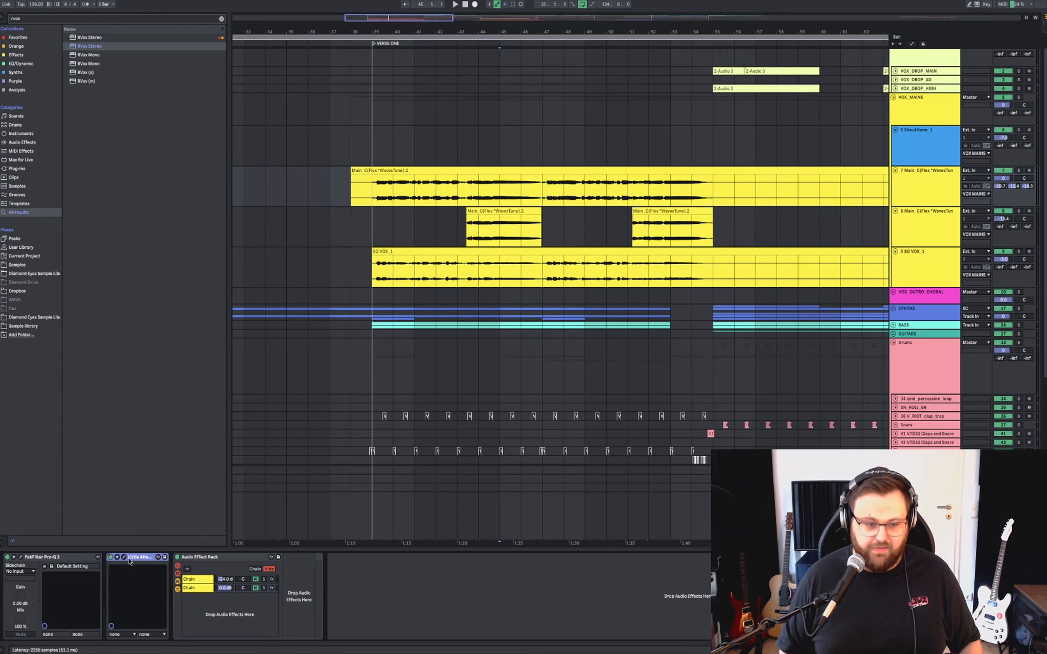
click(124, 559)
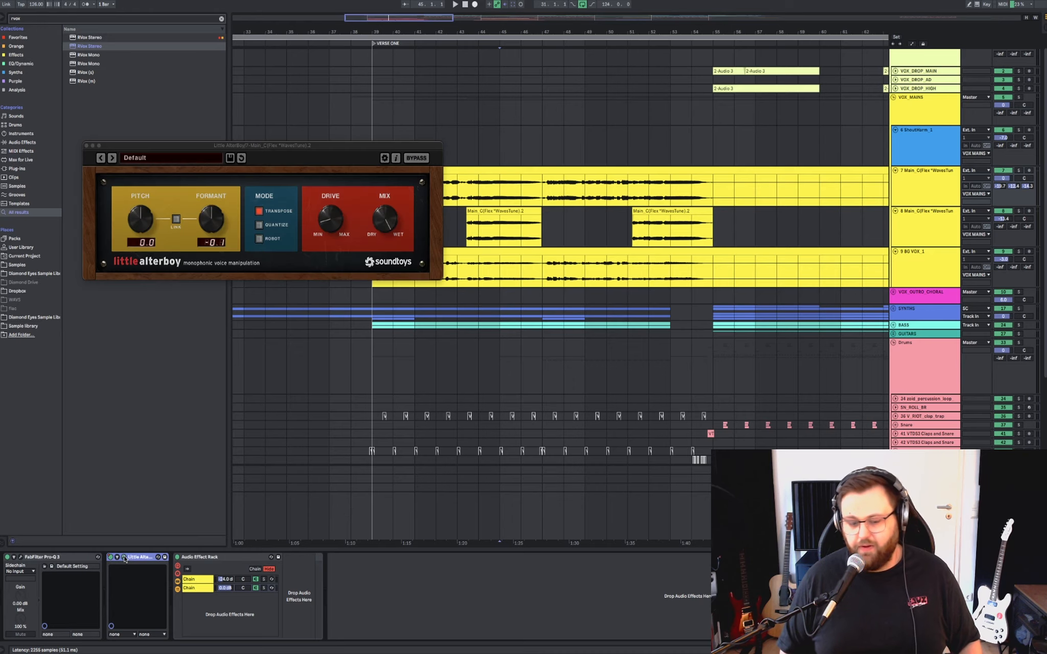
scroll(569, 177, left, 5)
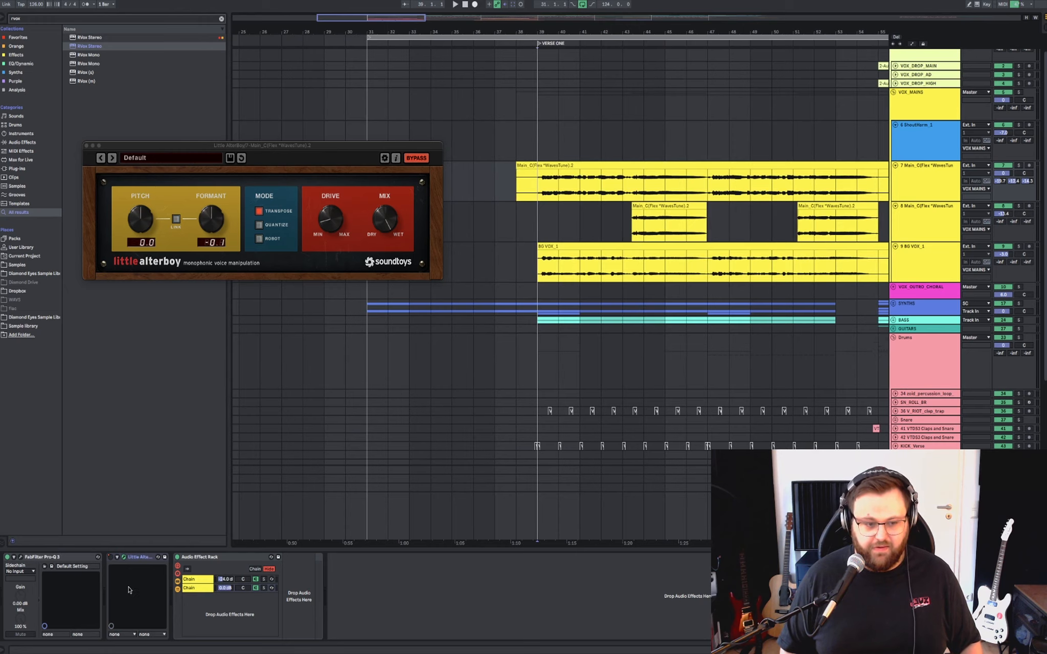
key(a)
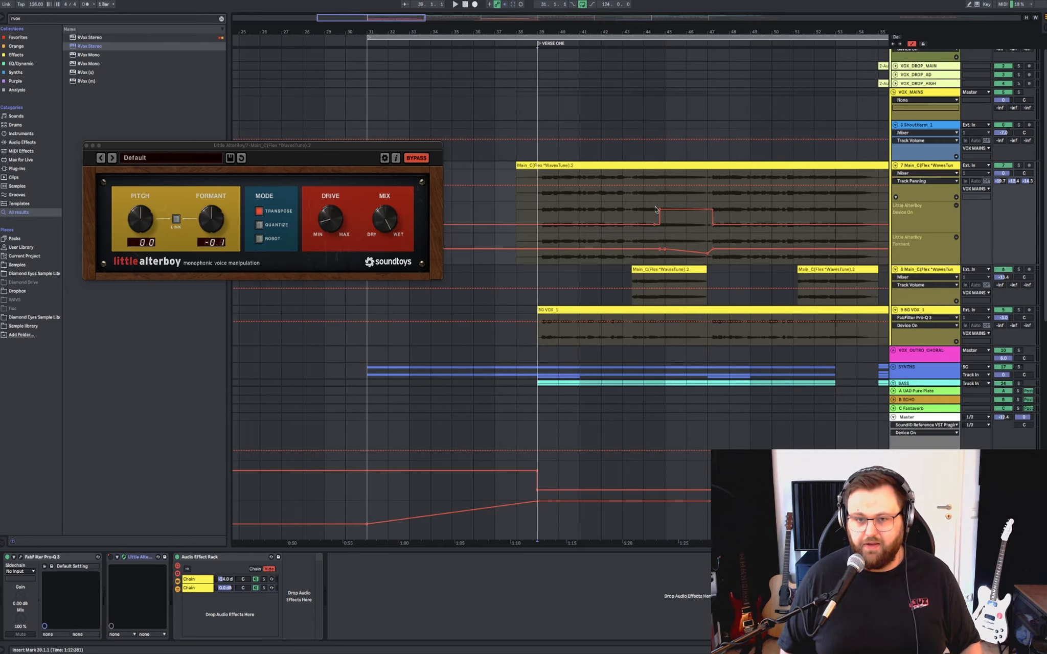
Play from 44.3 through Little AlterBoy's Device On and Formant automation, and close the plug-in window.
scroll(650, 209, up, 5)
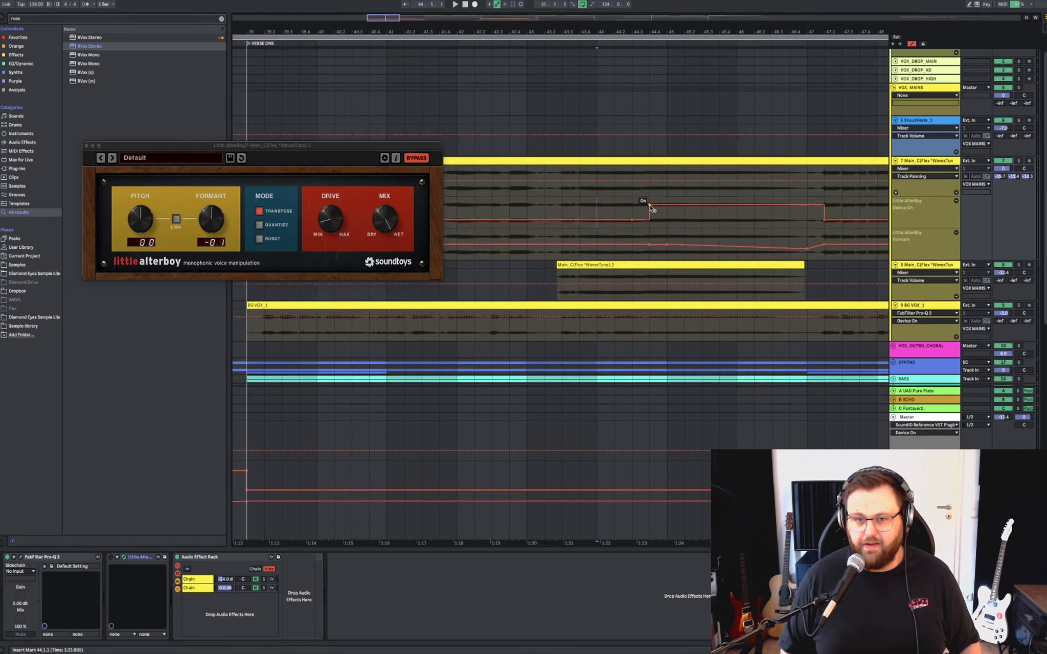
click(619, 209)
key(space)
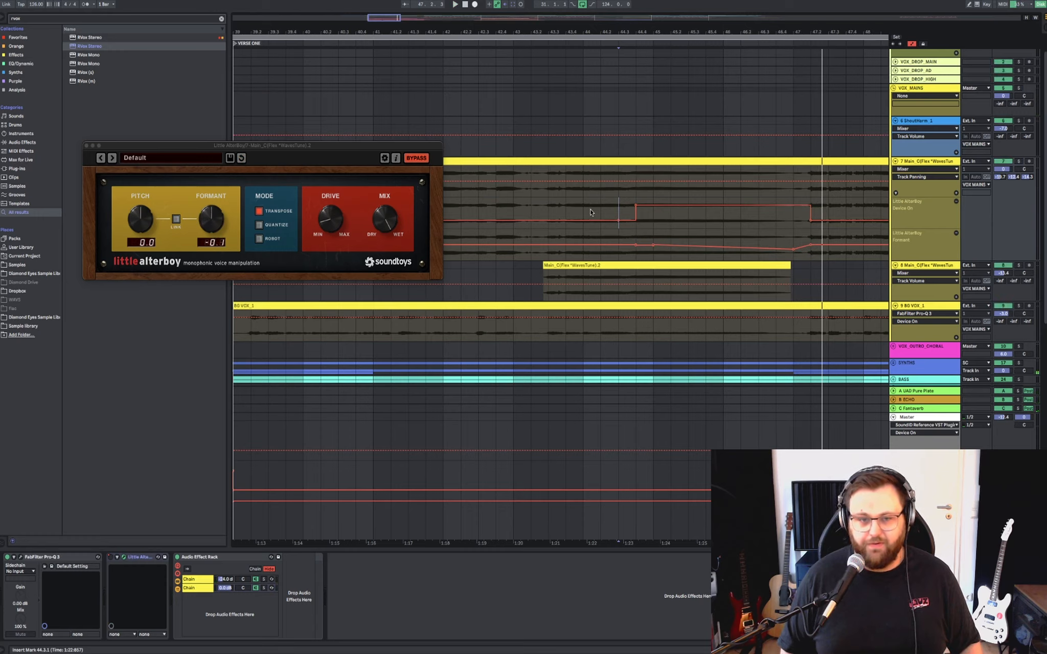
click(123, 557)
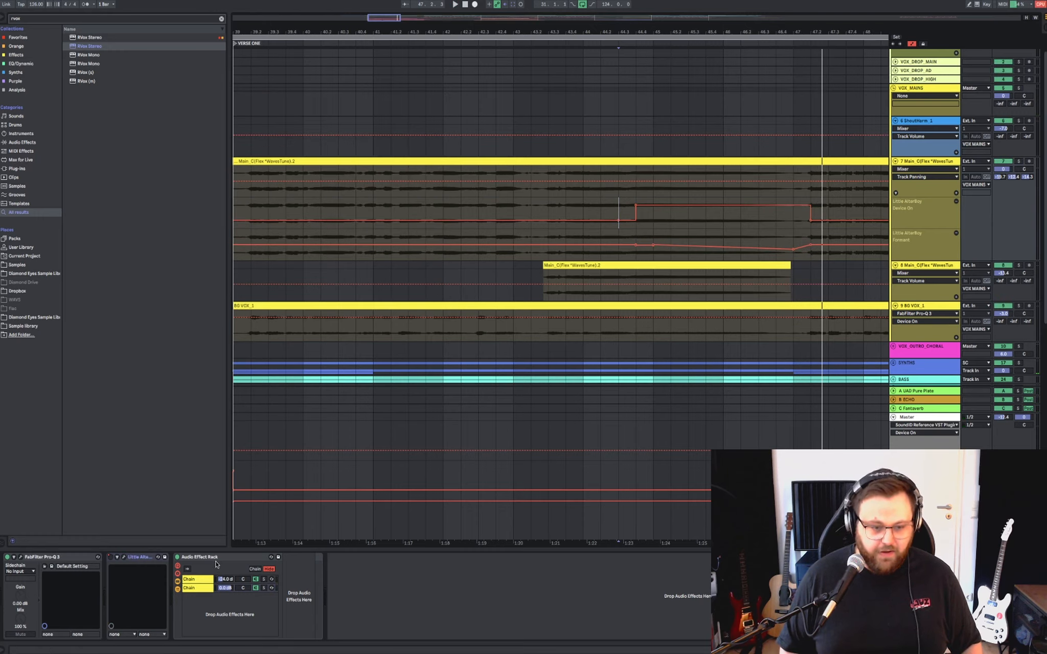
Display the devices in the first chain of lead vocal track 7's Audio Effect Rack.
click(215, 556)
click(201, 579)
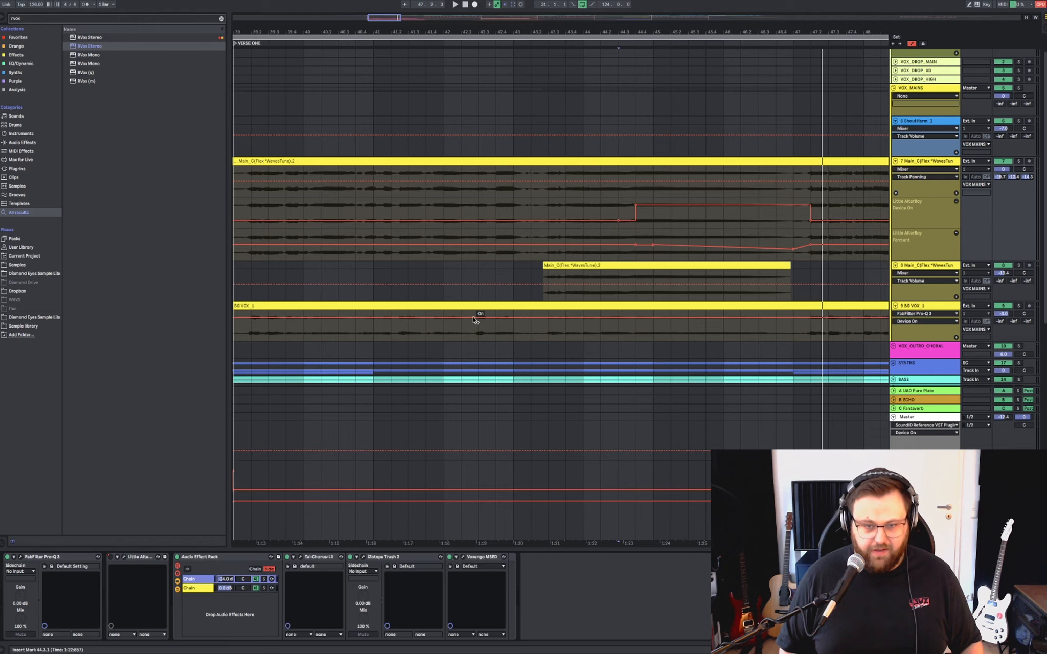
scroll(474, 320, left, 8)
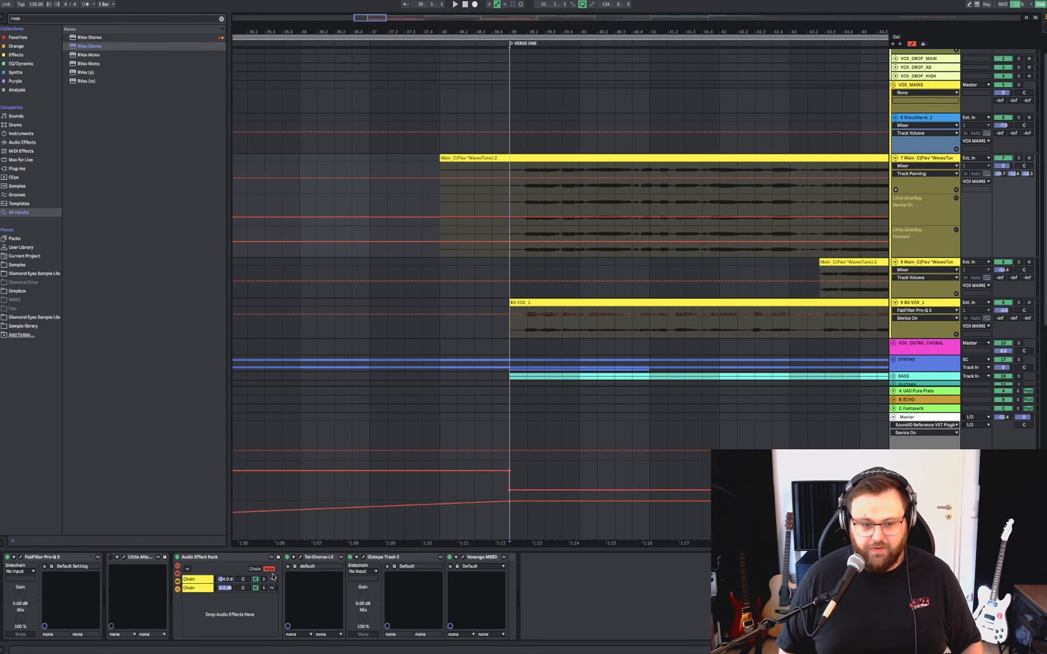
Examine the TAL-Chorus-LX settings in the rack chain, and narrow the browser to give the arrangement more width.
click(300, 557)
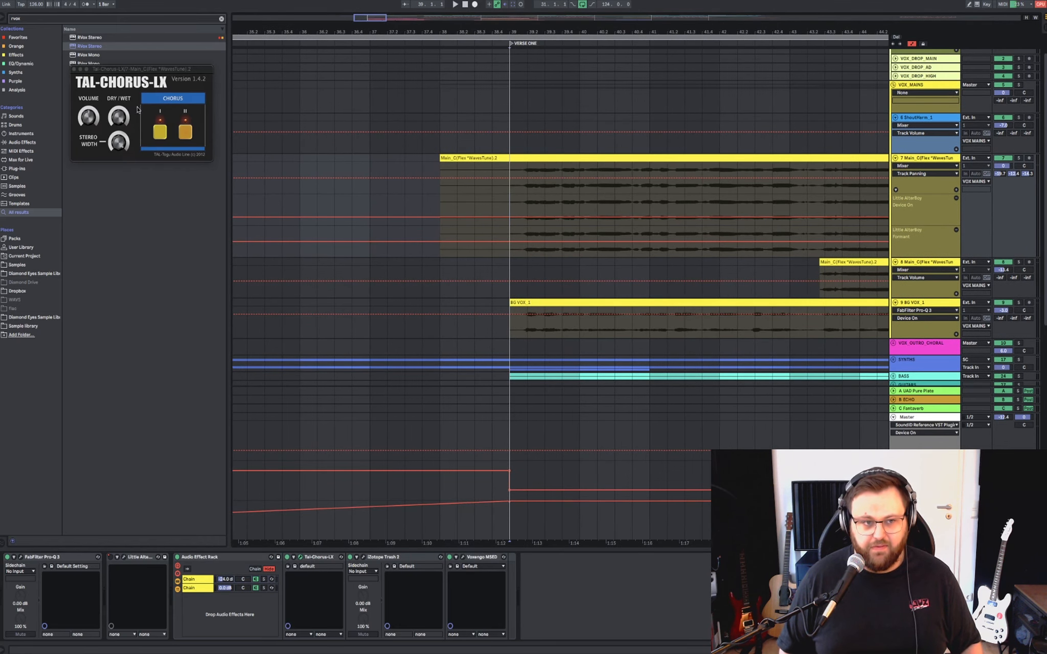
drag(153, 70, 484, 126)
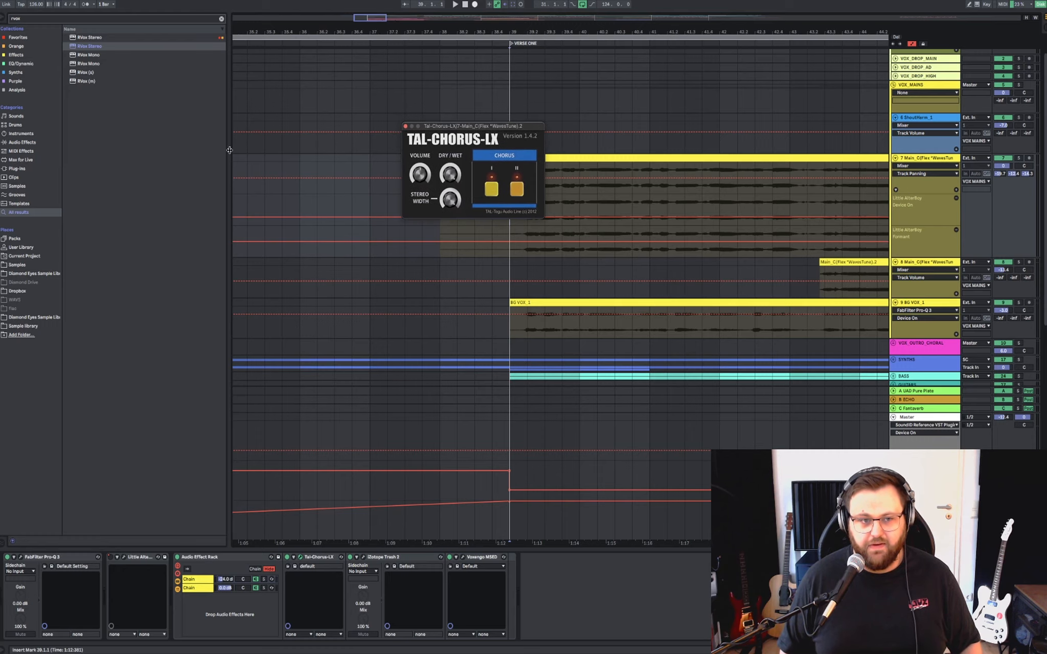
drag(224, 155, 117, 155)
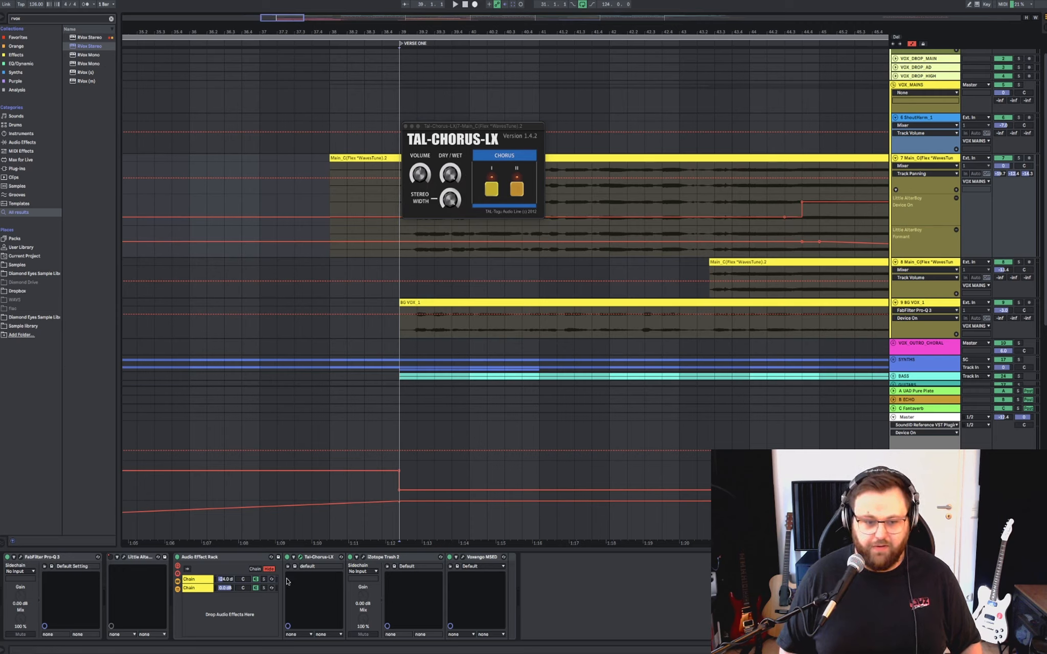
click(301, 558)
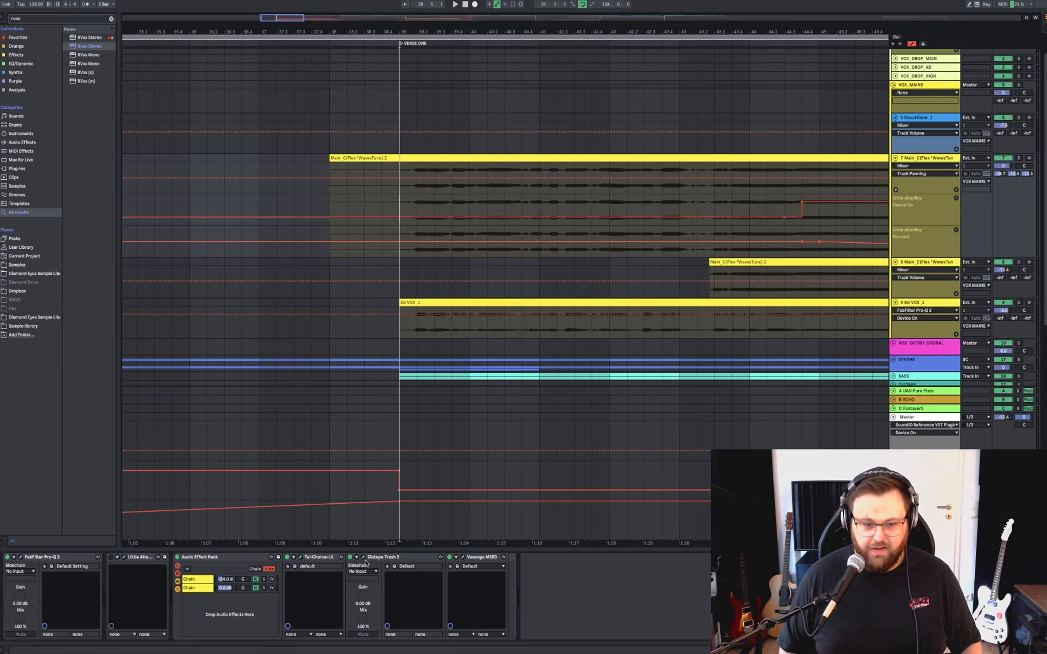
Examine the iZotope Trash 2 distortion settings in the rack chain and close its window.
click(369, 558)
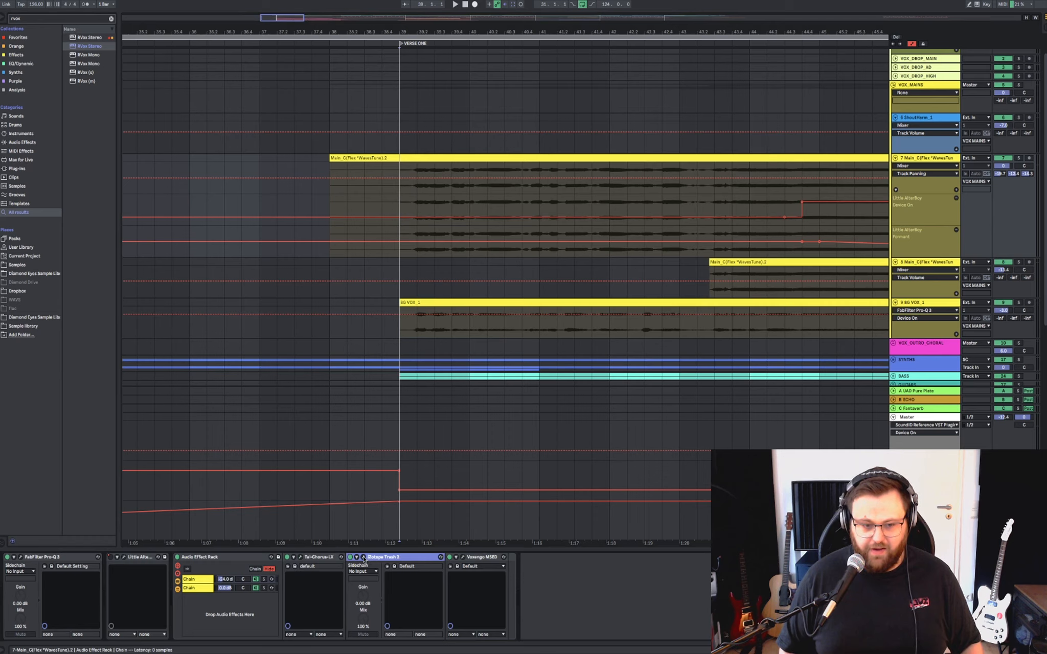
click(363, 559)
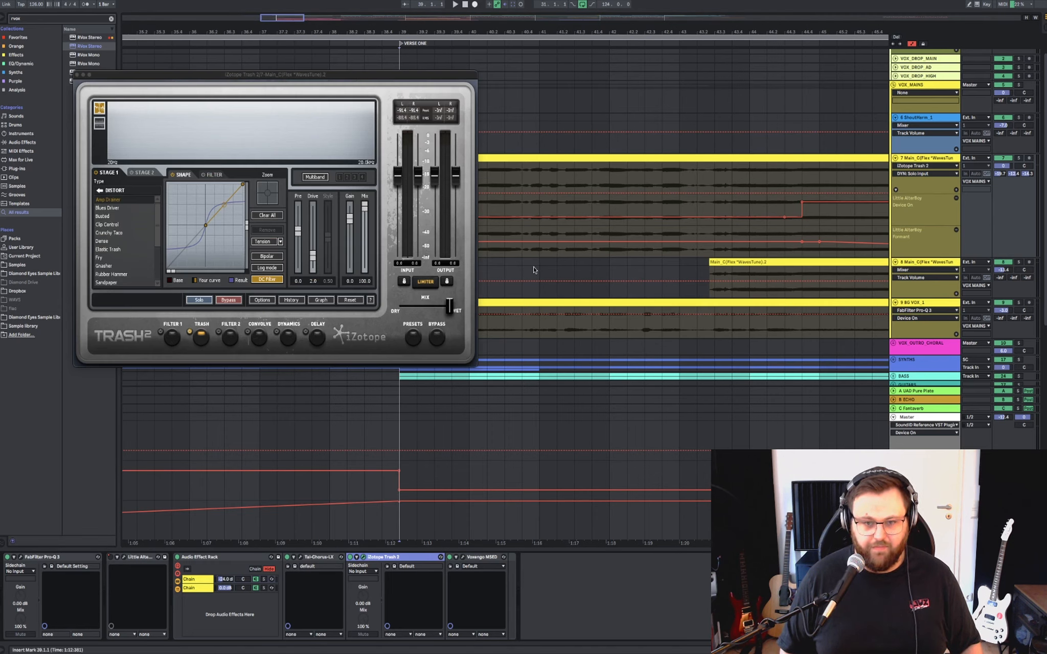
click(362, 558)
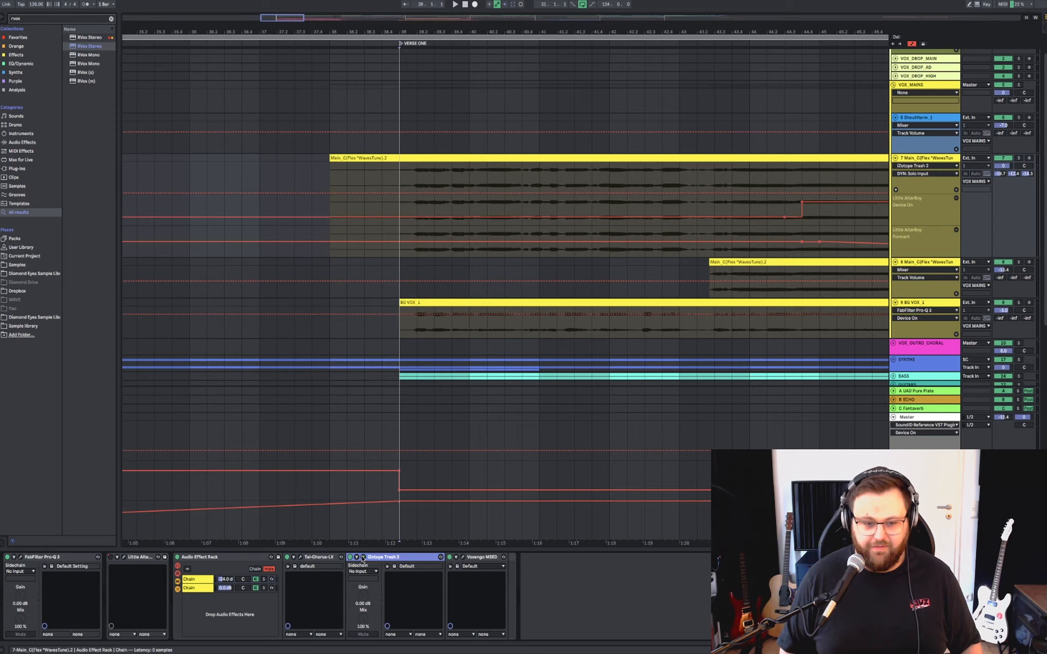
Examine the Voxengo MSED settings in the rack chain, and hide the arrangement's automation lanes.
click(463, 558)
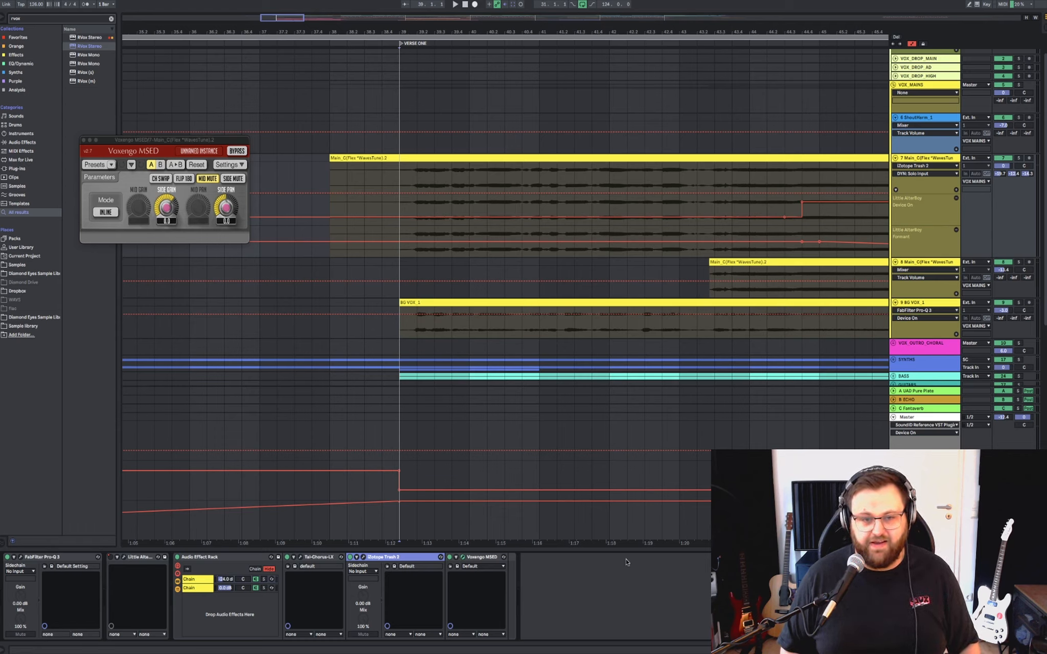
click(463, 557)
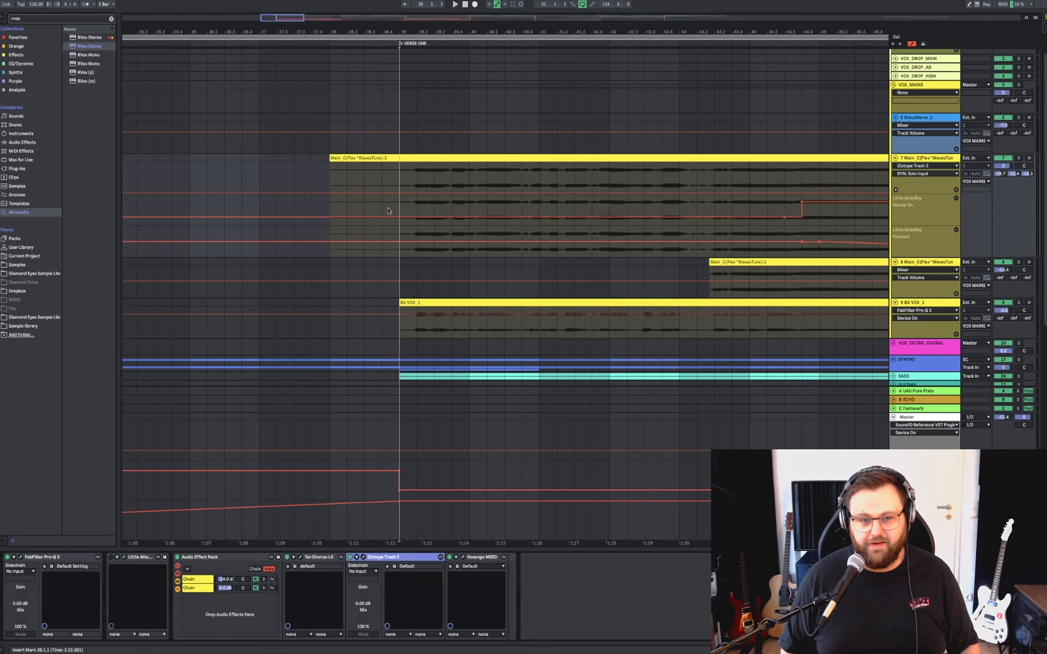
key(a)
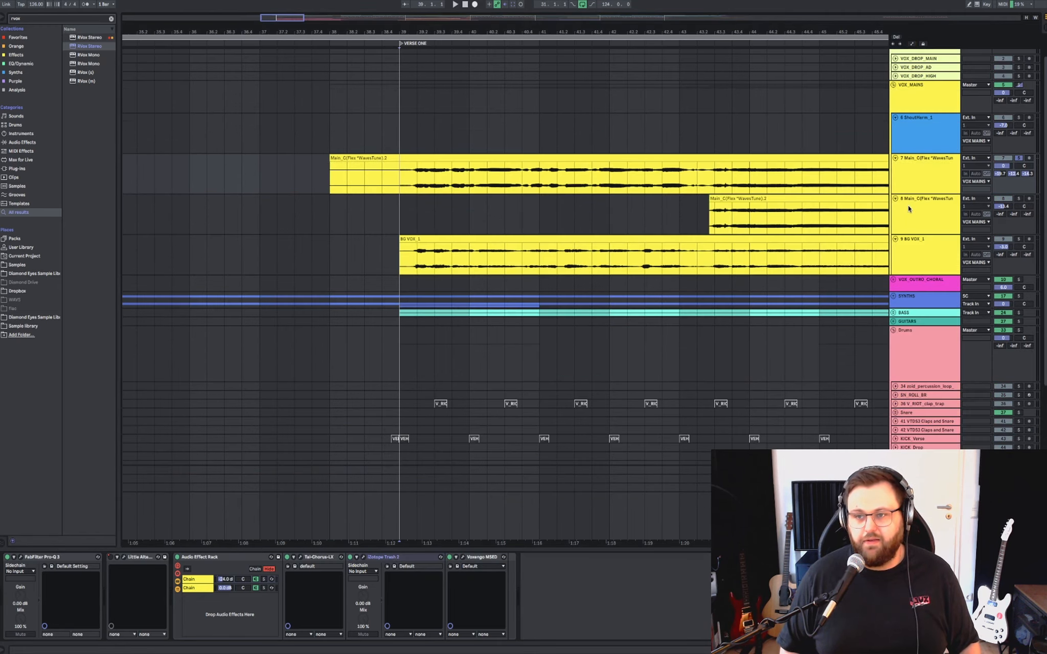
Play the arrangement from the start of Verse One at bar 39 and select the BG VOX_1 track.
key(space)
scroll(460, 255, down, 4)
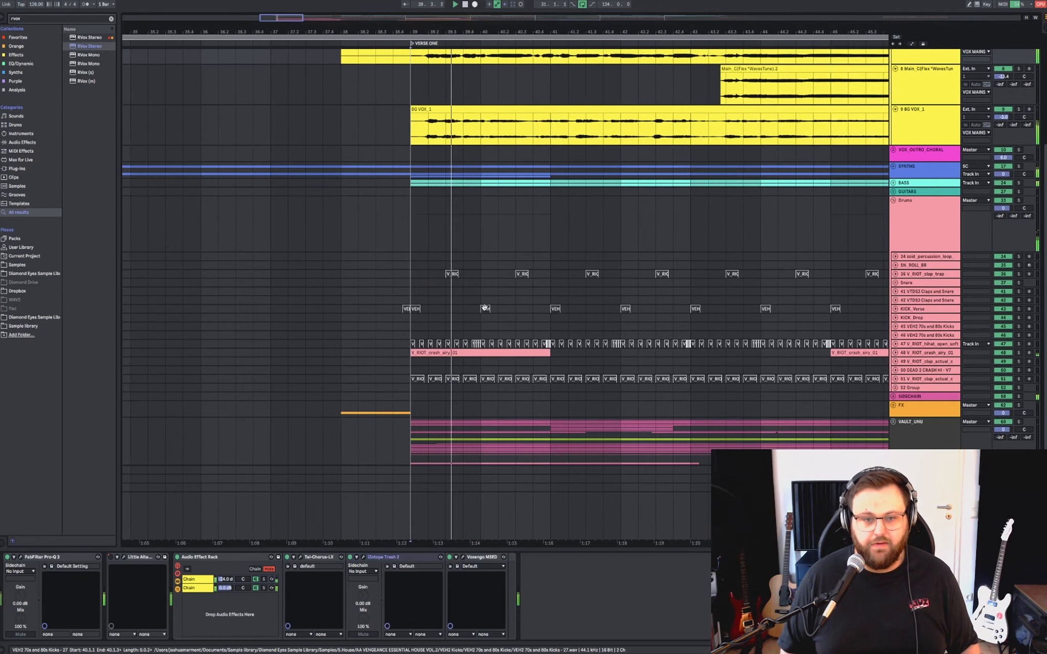
scroll(396, 218, up, 2)
click(397, 217)
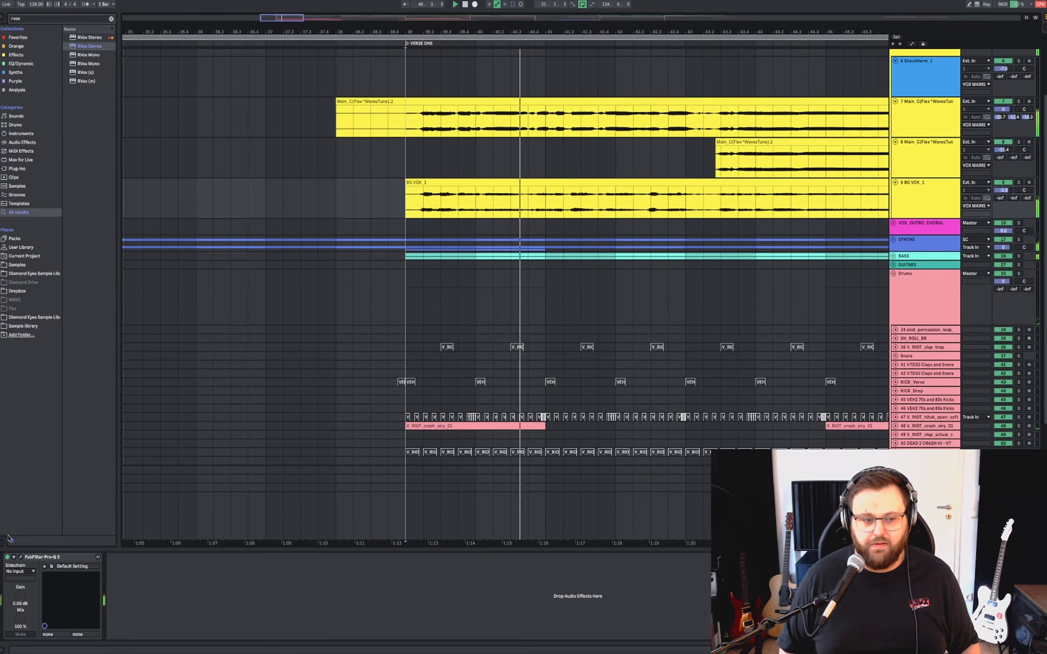
Examine the FabFilter Pro-Q 3 curve on the BG VOX_1 track, moving its window clear of the vocal clips.
click(23, 557)
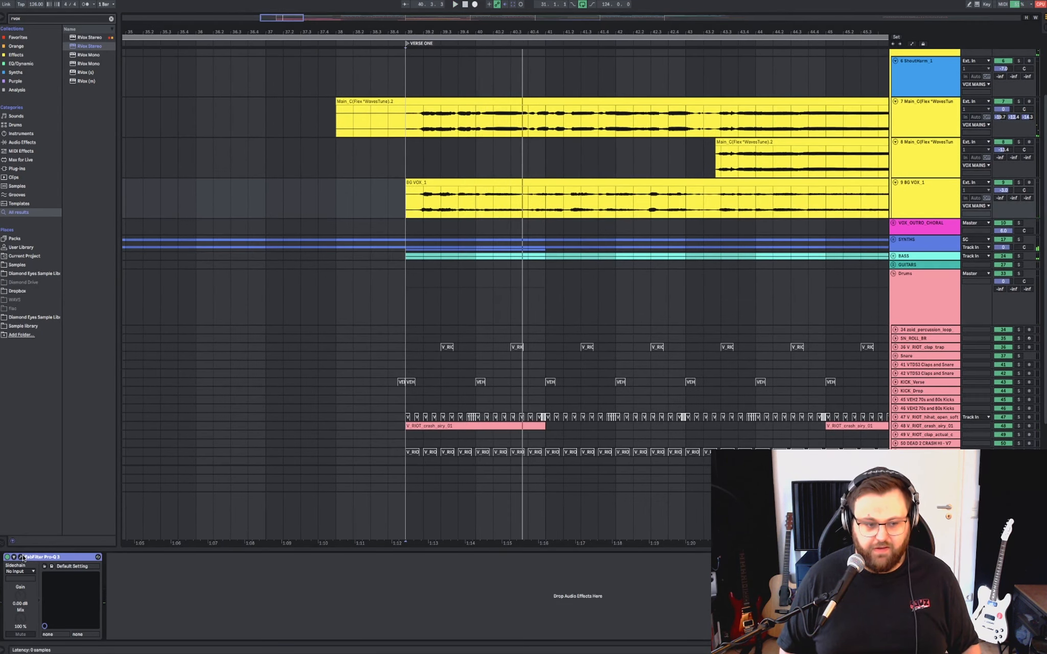
click(23, 557)
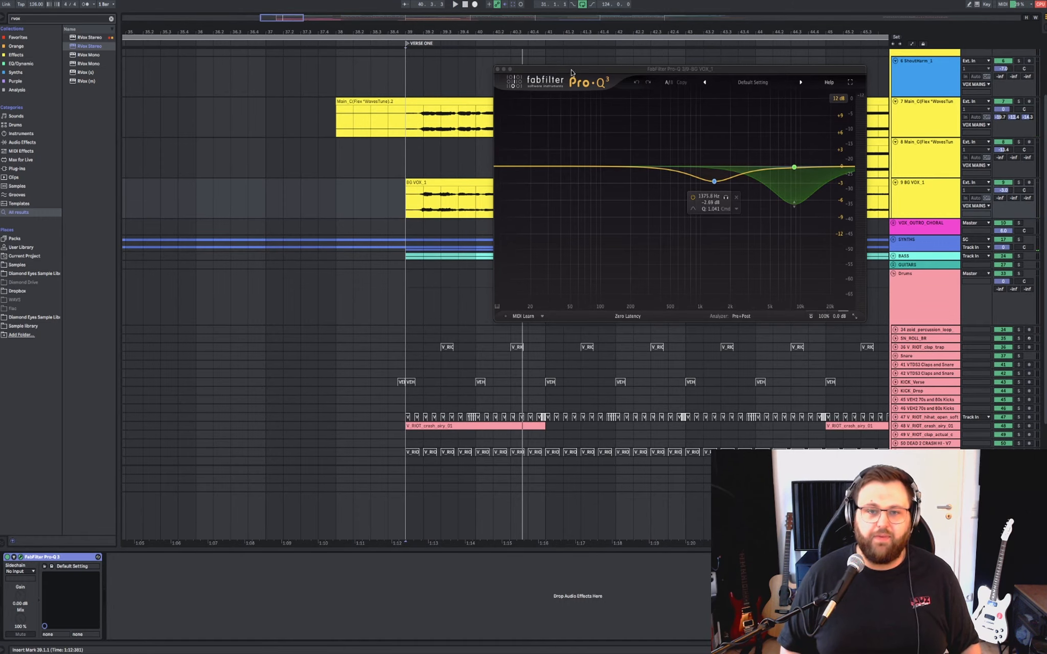
drag(571, 72, 305, 221)
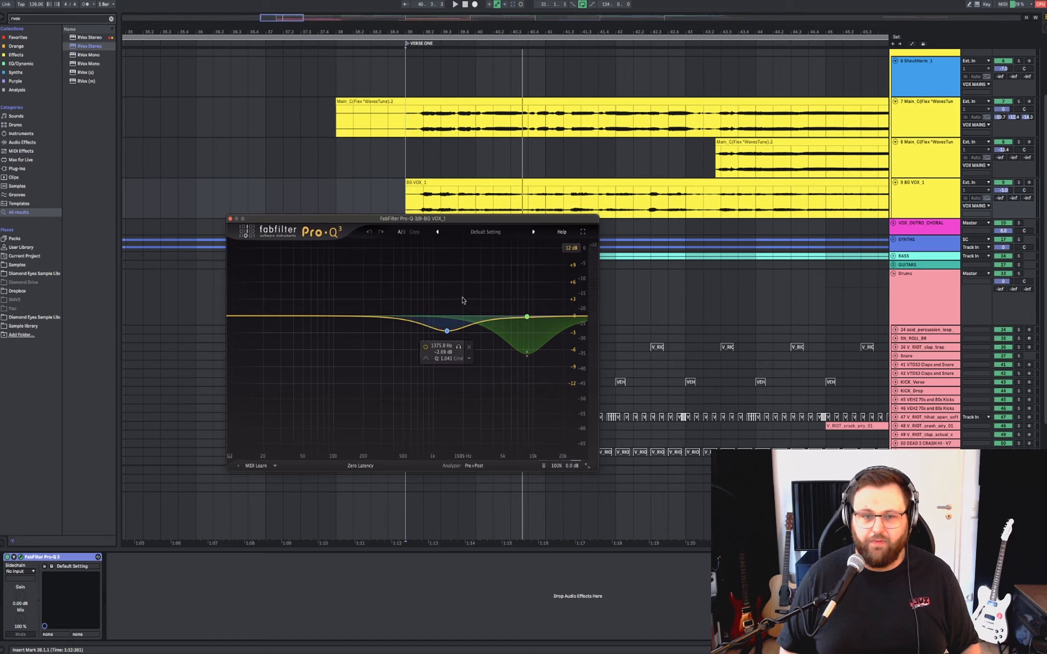
drag(441, 198, 544, 199)
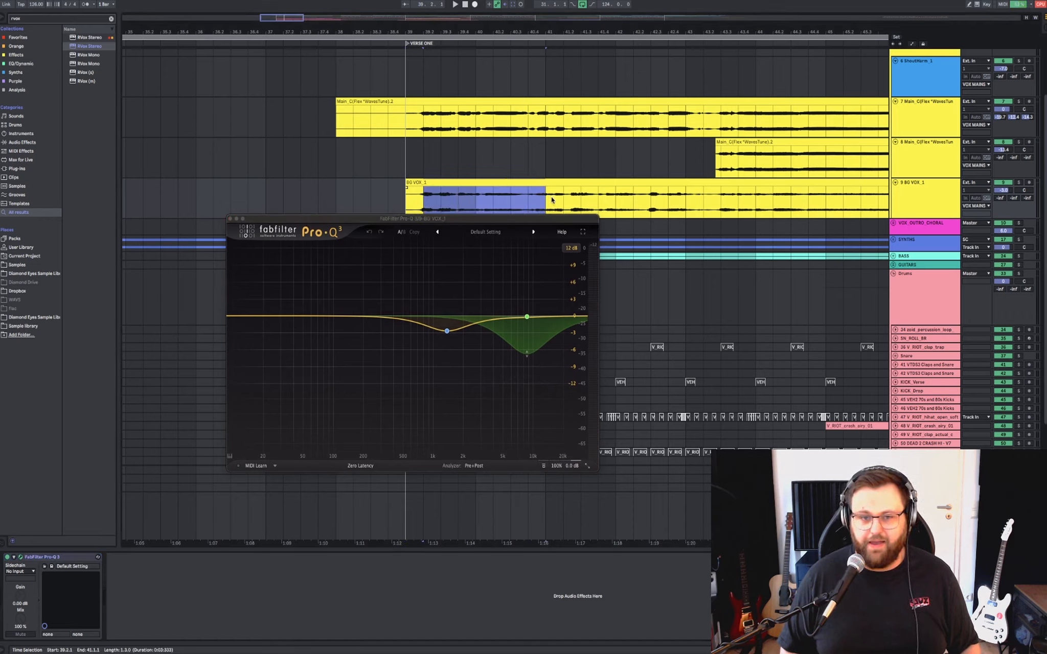
click(532, 200)
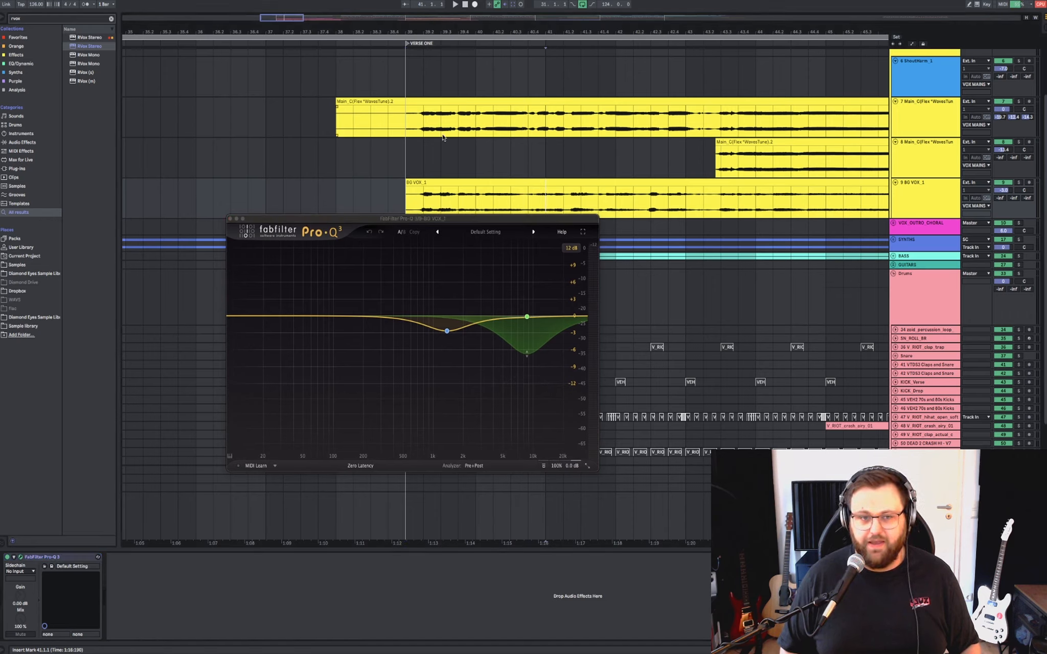
Show the lead vocal's effect chain for comparison with the BG VOX_1 EQ, and close the EQ window.
click(444, 156)
click(449, 125)
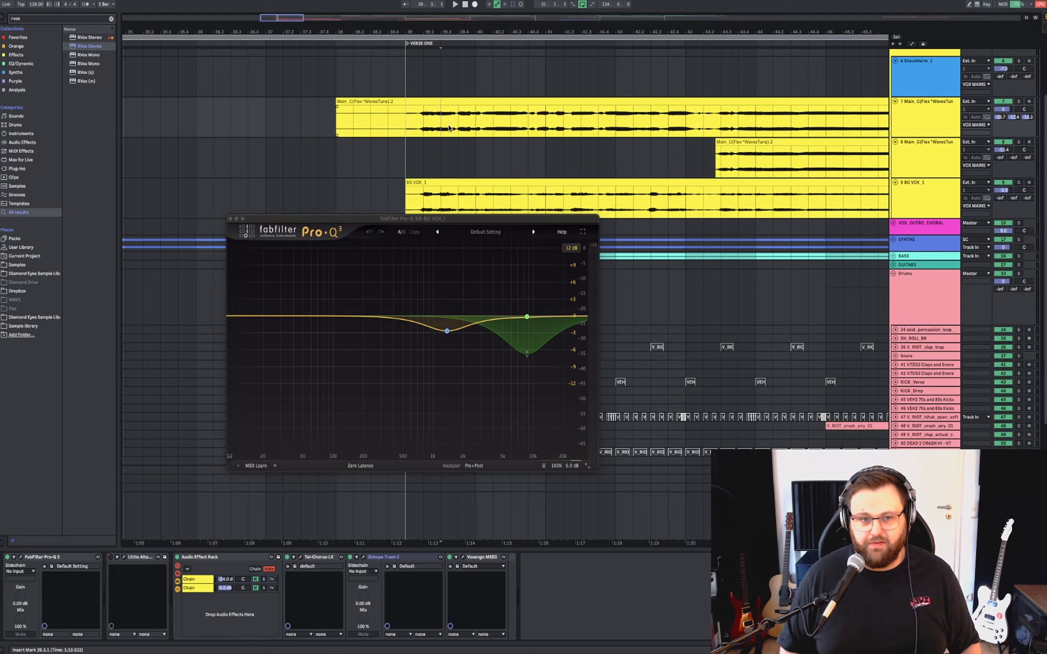
mouse_move(440, 335)
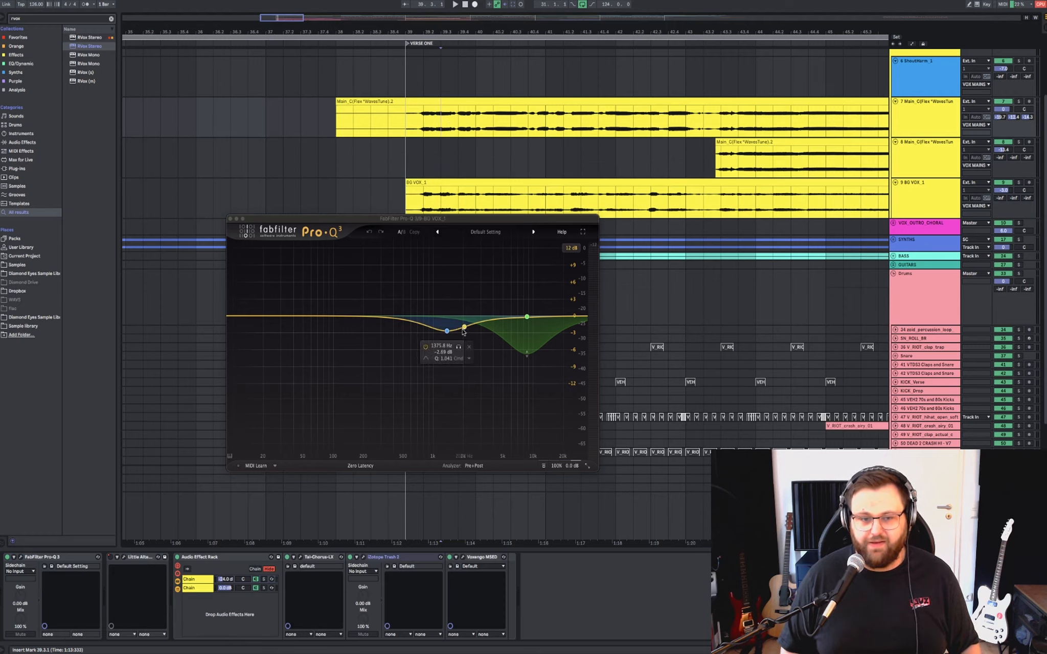
click(230, 221)
Collapse the VOX_MAINS group and expand the SYNTHS group in the arrangement.
click(396, 207)
scroll(397, 207, down, 3)
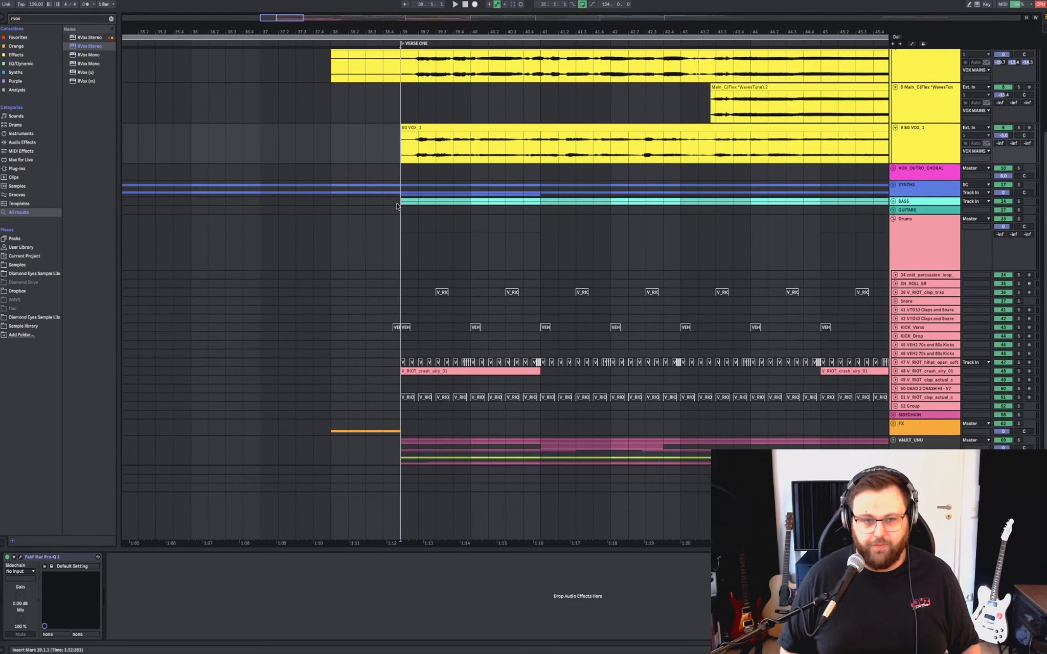
scroll(397, 207, down, 2)
scroll(935, 154, up, 5)
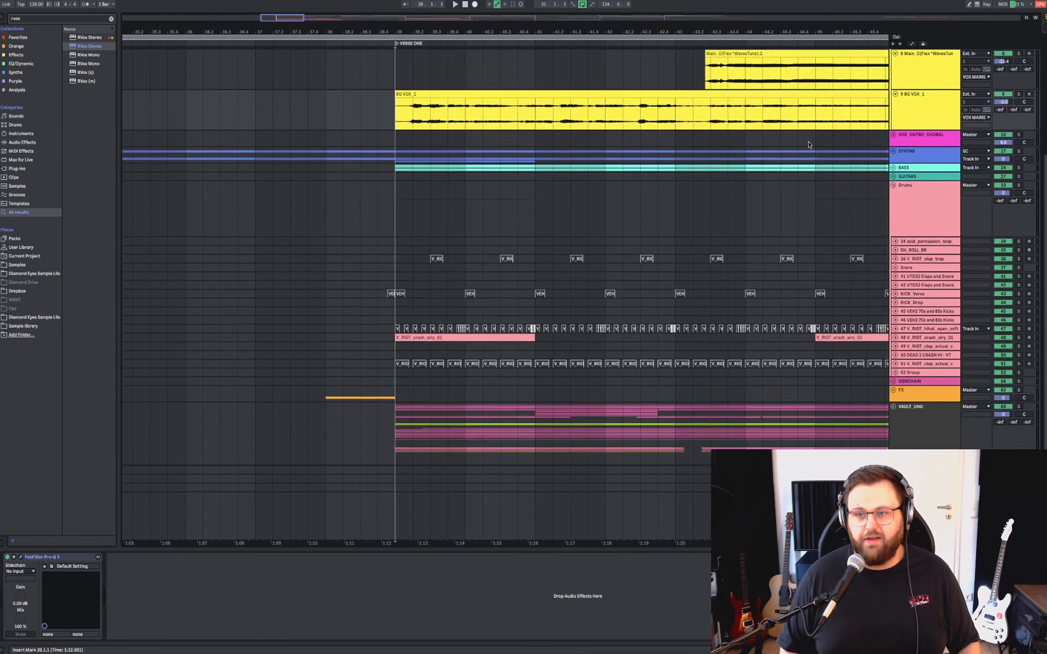
scroll(934, 128, up, 2)
click(930, 106)
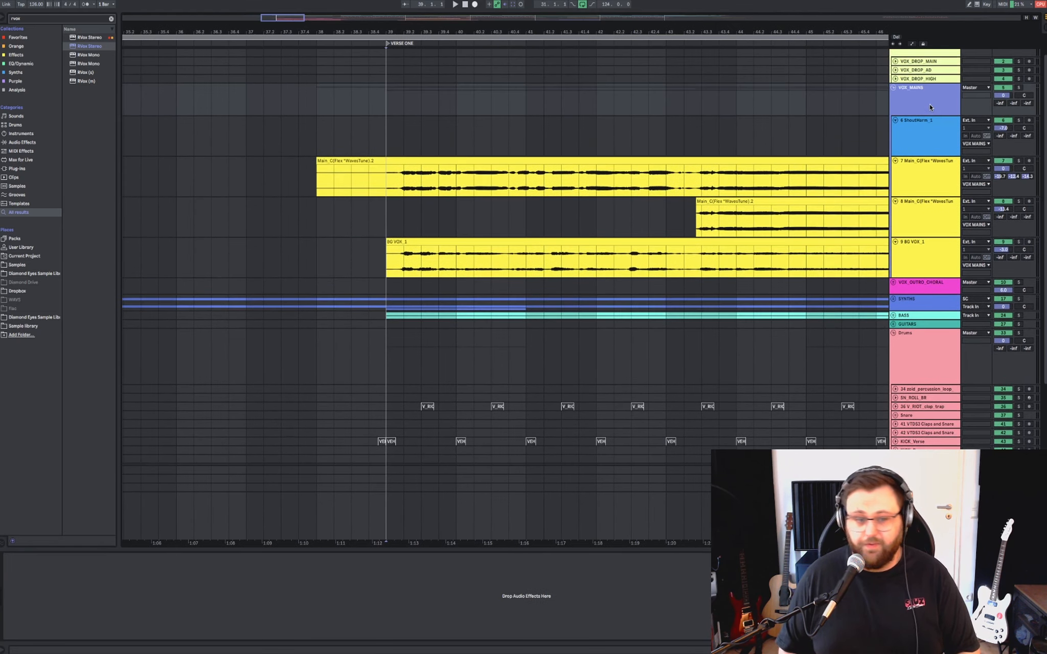
key(Left)
key(Down)
key(Down)
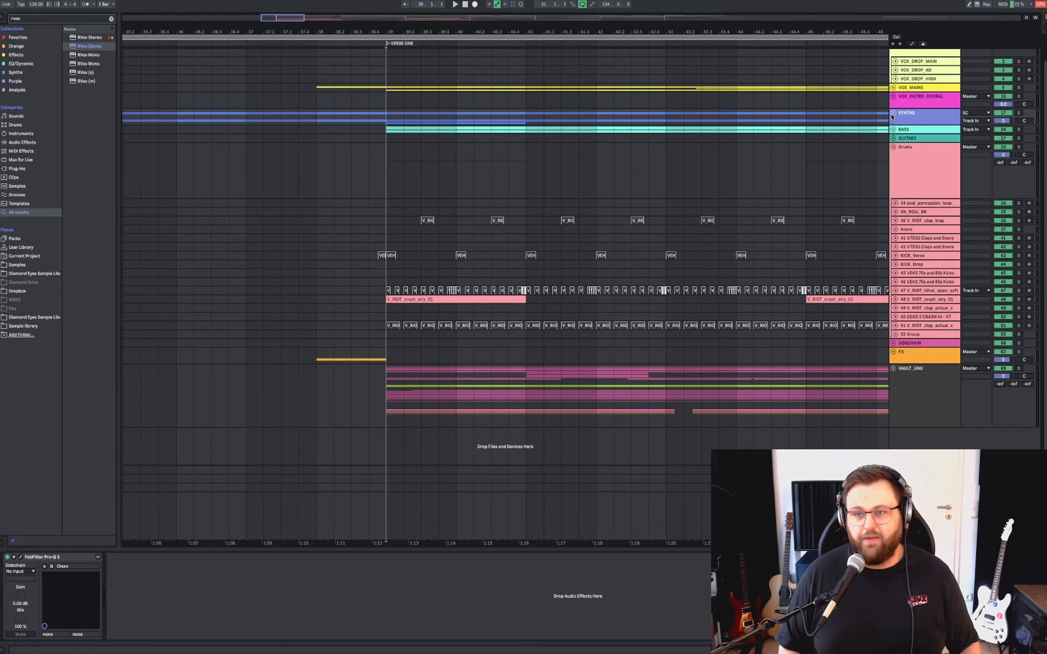
key(Right)
Solo the SYNTHS group and play it from the start of Verse One at bar 39.
click(381, 174)
key(space)
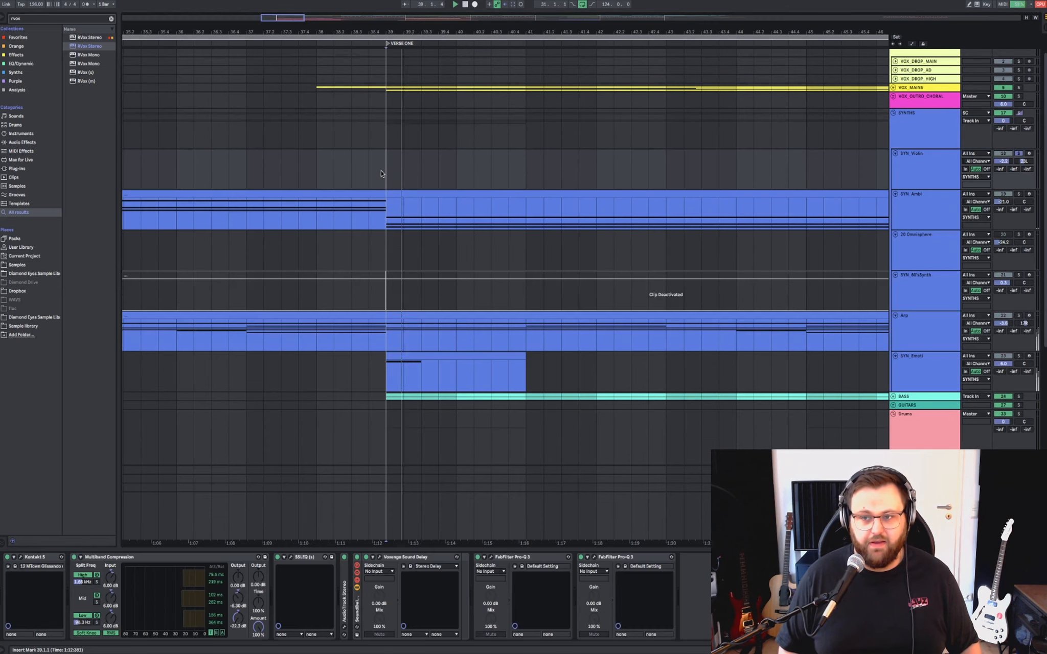
click(897, 115)
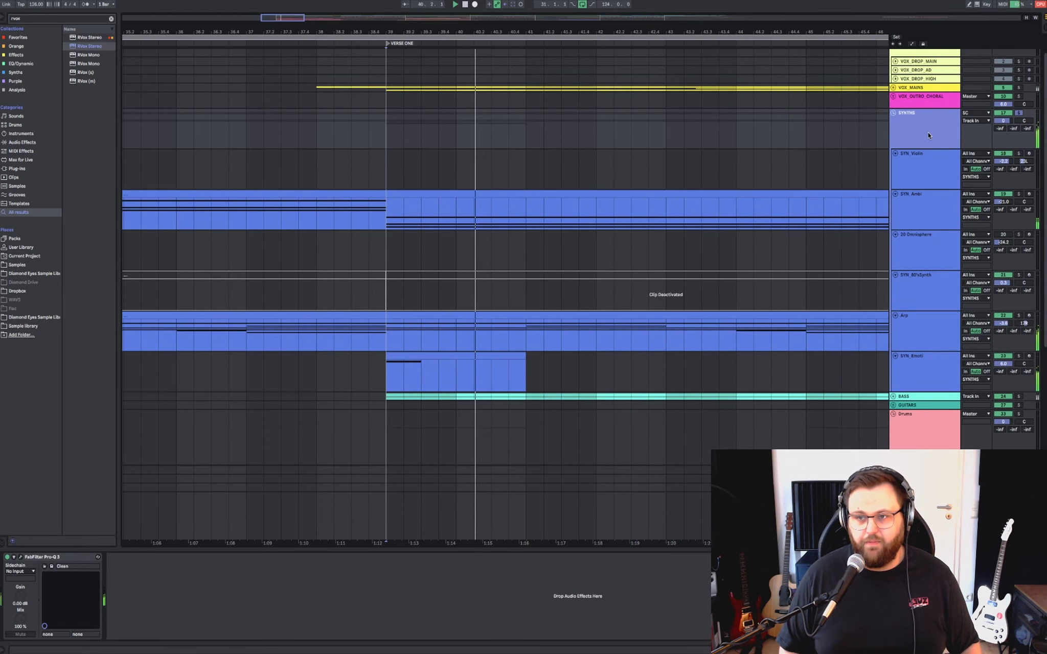
scroll(462, 164, down, 2)
scroll(463, 164, down, 3)
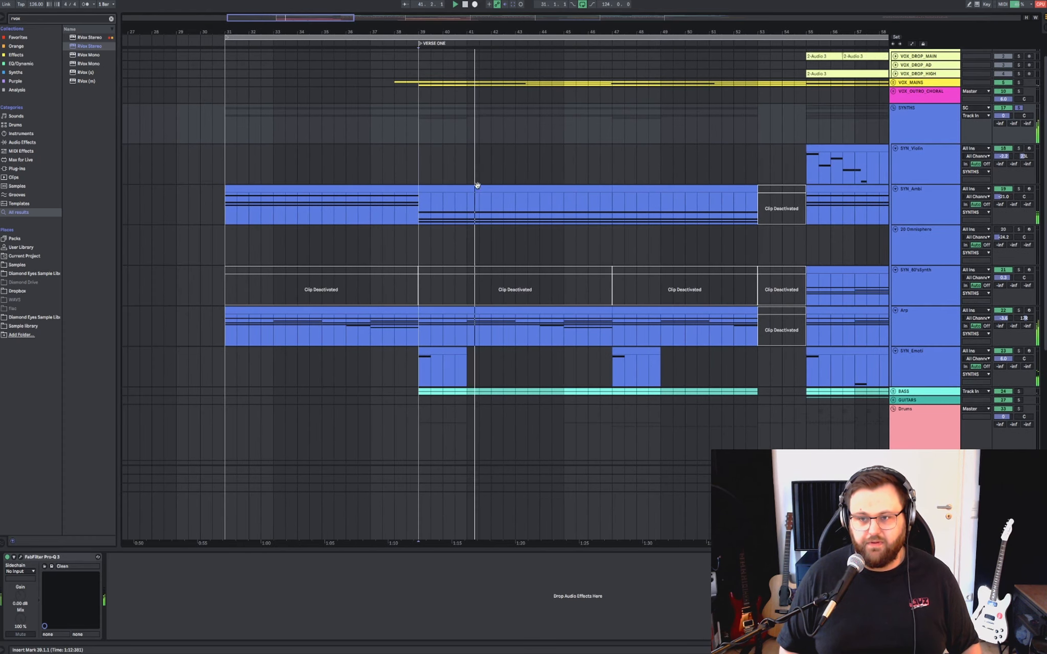
Go through the Arp and SYN_Emoti parts during playback and restart from the beginning of Verse One.
click(914, 202)
click(446, 325)
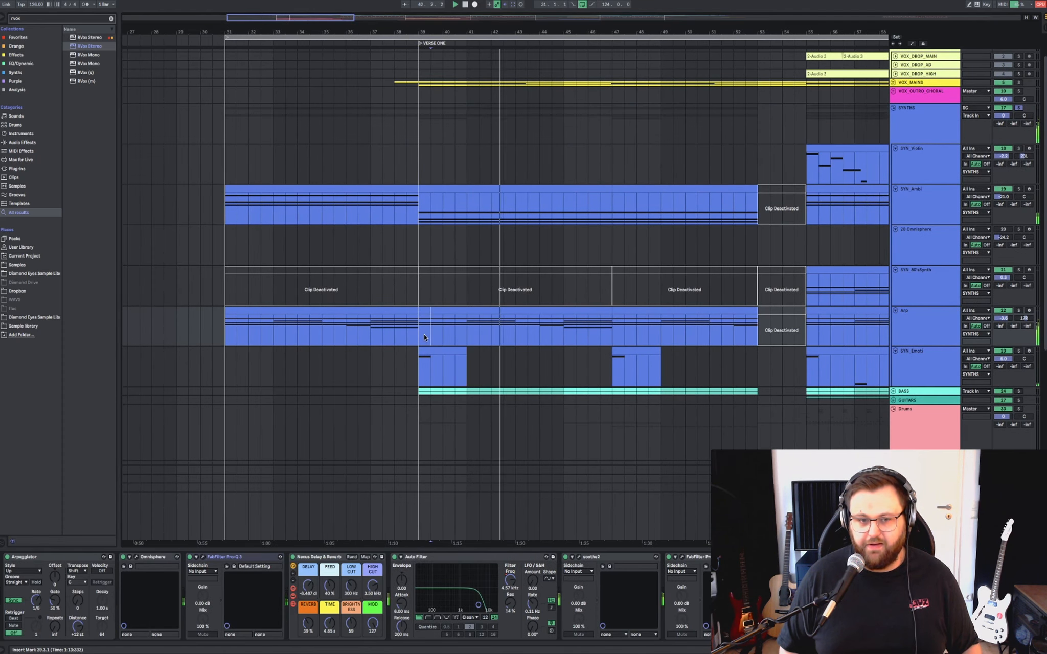
click(418, 375)
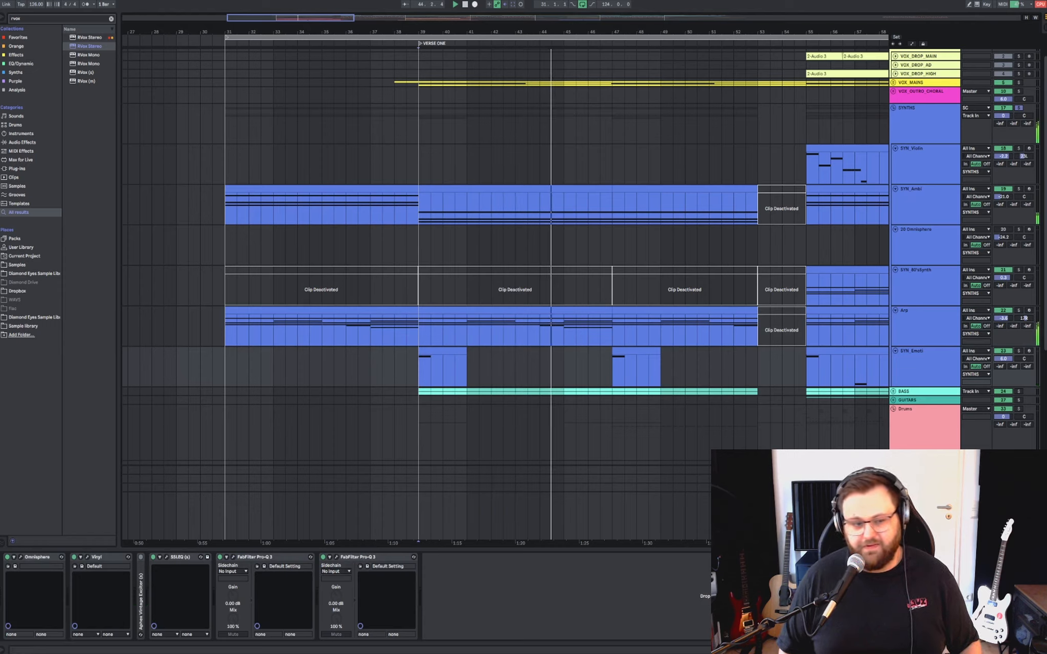
key(space)
key(space)
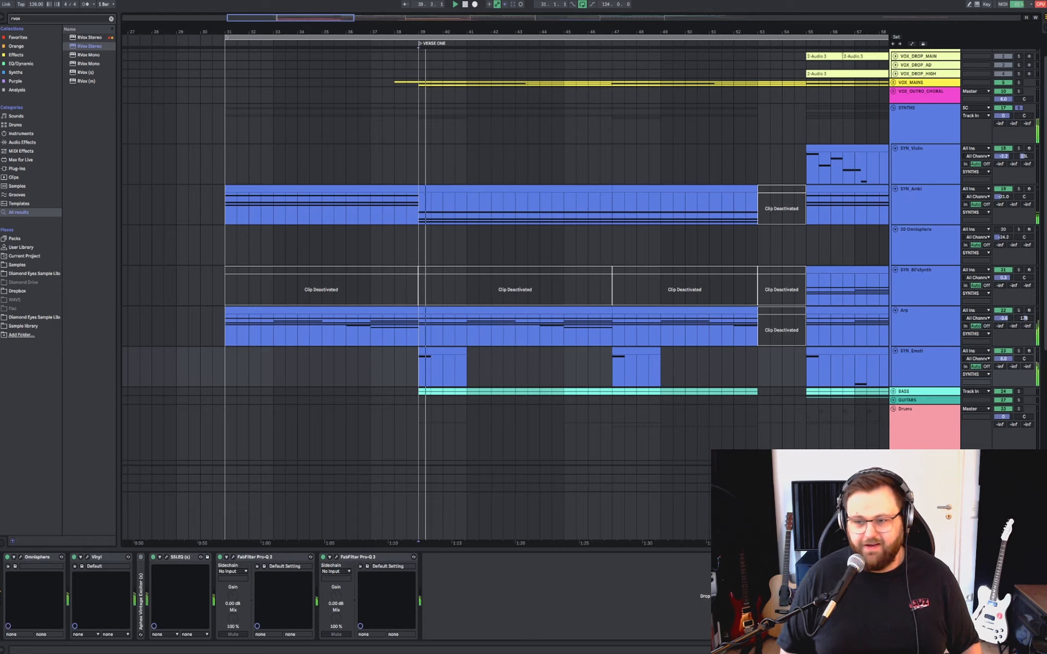
Audition the SYN_Emoti, Arp and SYN_Ambi tracks in solo, one after another.
click(1019, 351)
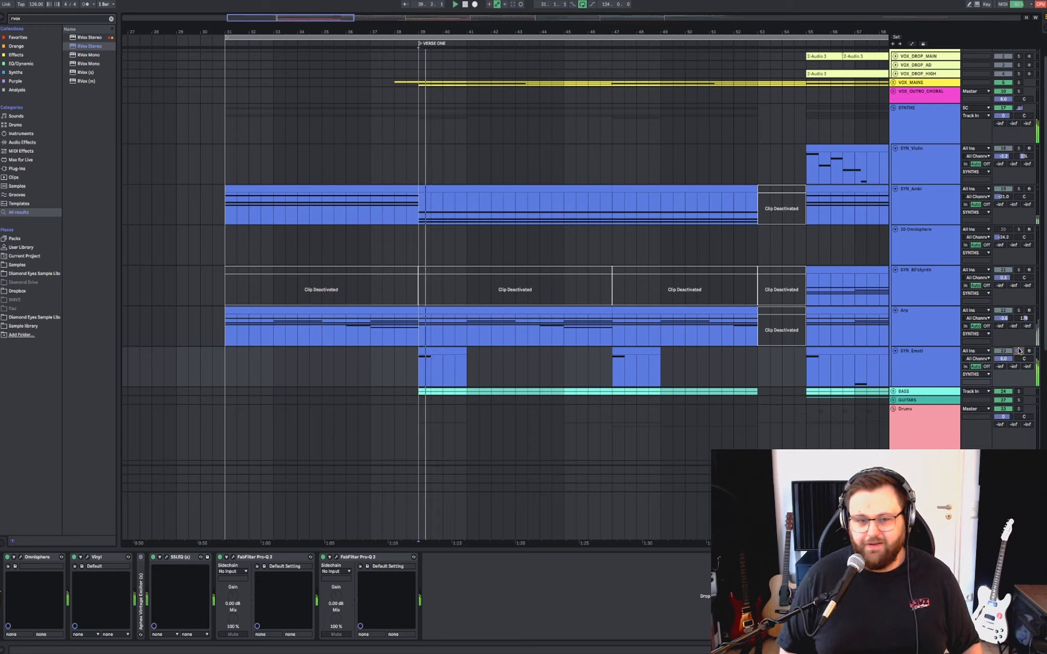
click(944, 360)
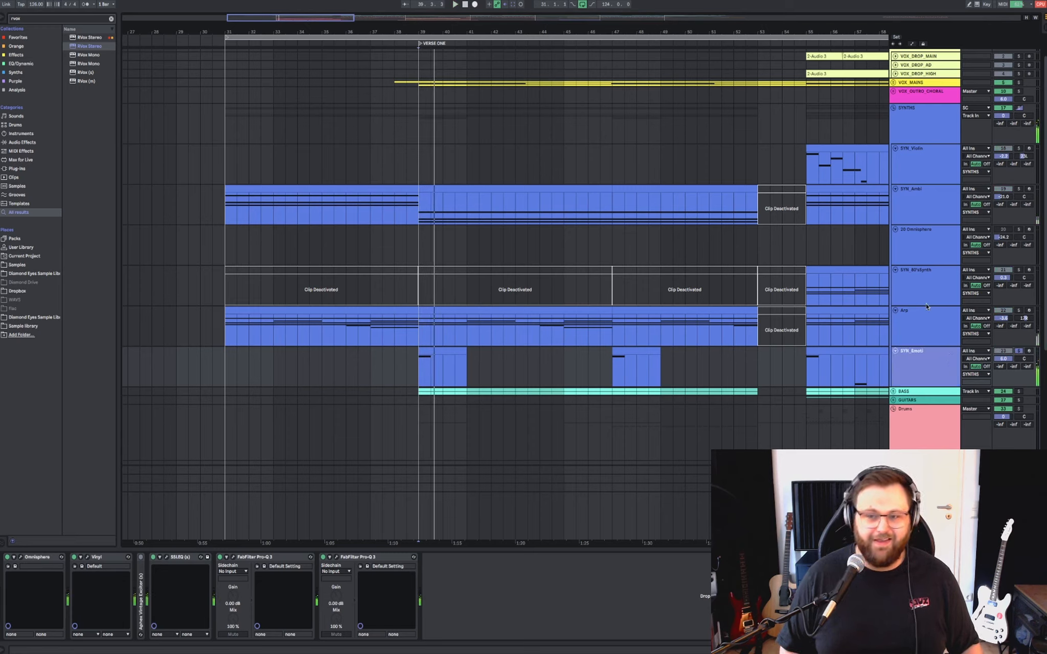
click(922, 320)
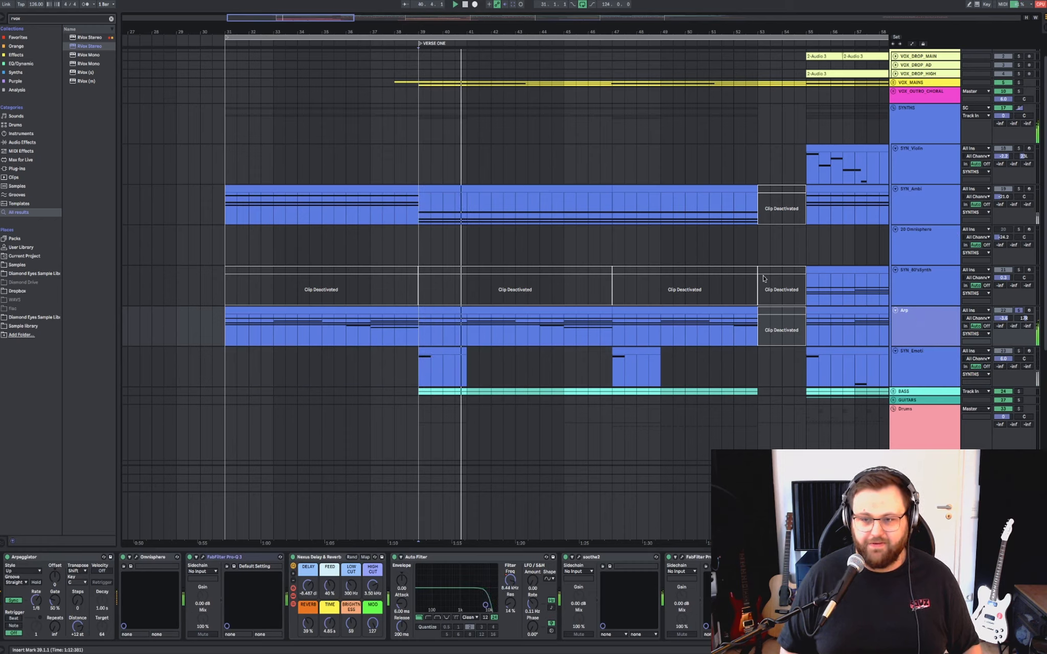
click(935, 193)
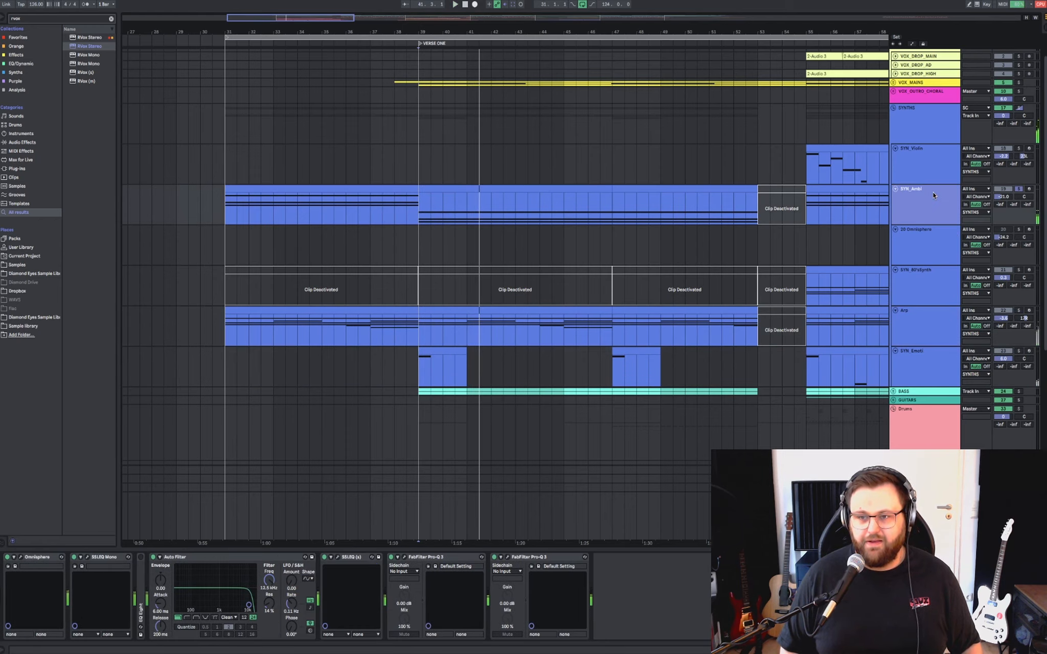
Play the soloed SYN_Ambi track from bar 49, from the middle of bar 51 and from bar 55.
key(space)
key(space)
click(658, 201)
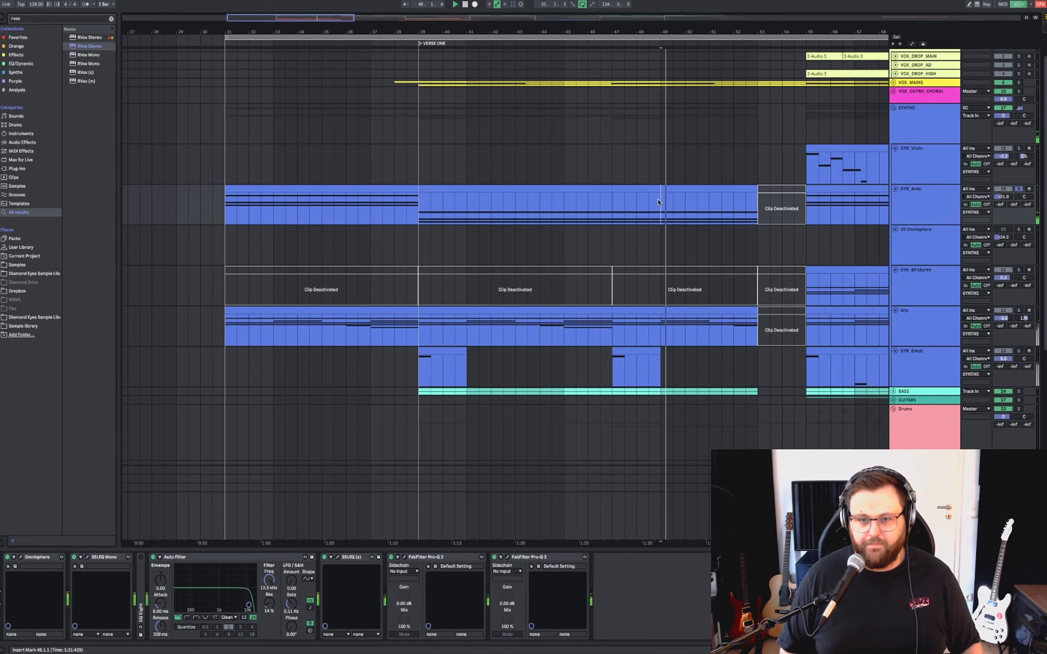
click(726, 211)
scroll(726, 211, right, 3)
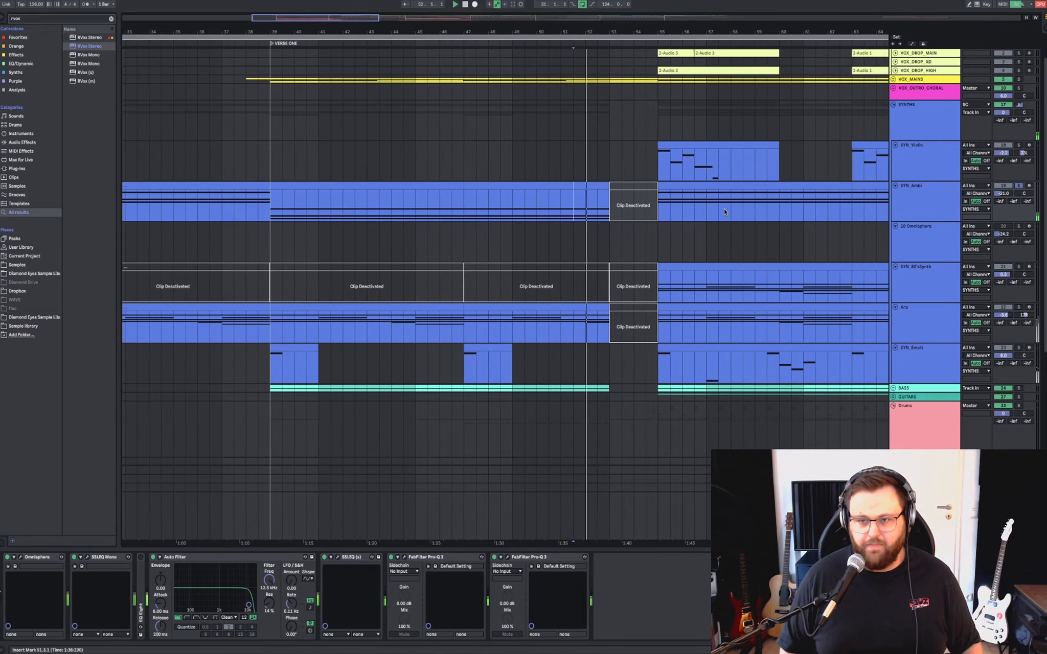
click(657, 203)
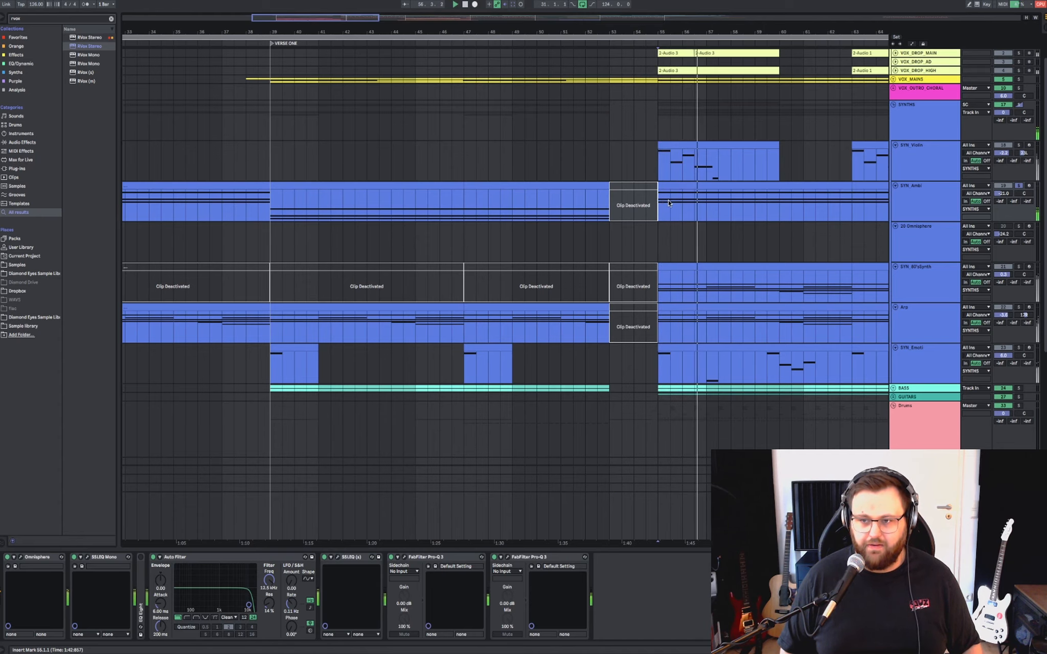
Stop playback and set the insert marker back to bar 39 on the SYN_Ambi track.
scroll(669, 204, left, 1)
scroll(669, 202, left, 4)
click(473, 227)
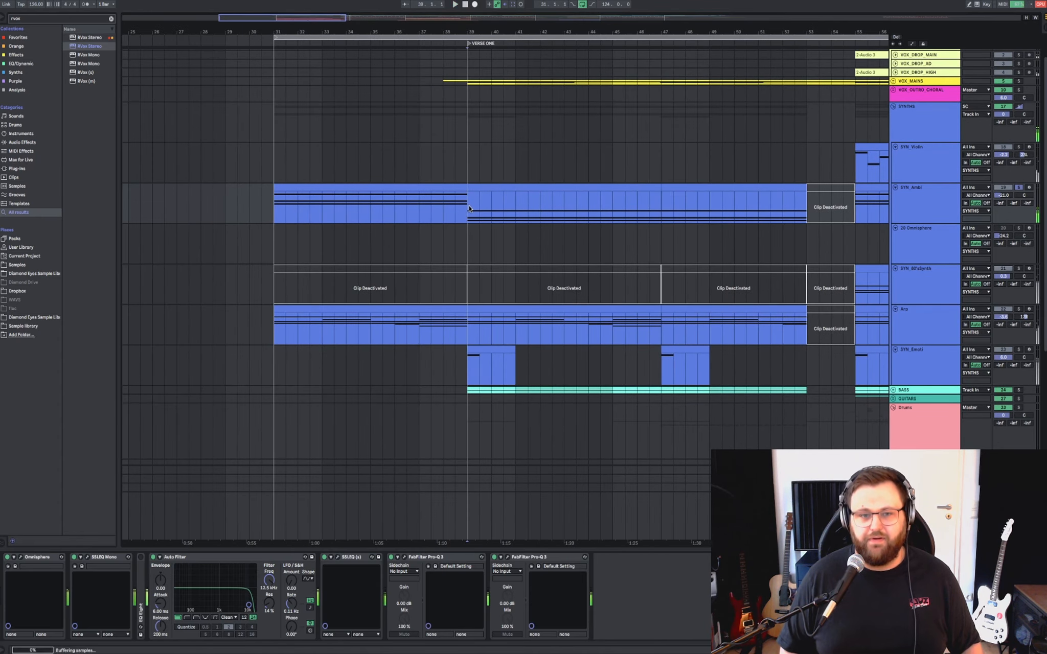
scroll(472, 226, up, 2)
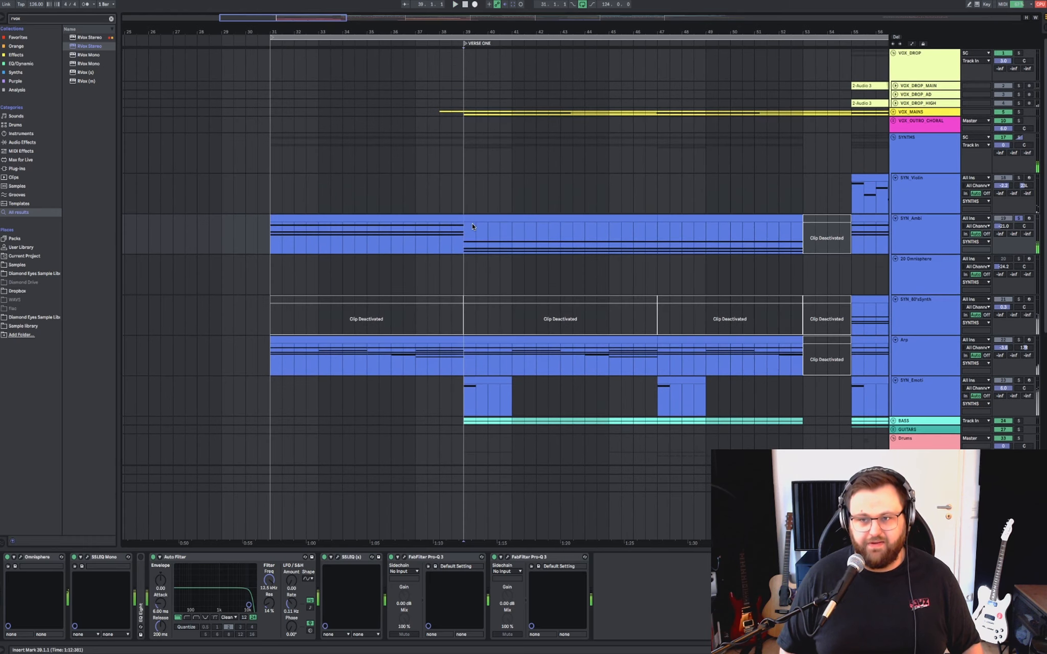
Select the Arp track at bar 39, examine its FabFilter Pro-Q 3 settings and close the EQ window.
click(465, 364)
scroll(465, 363, down, 2)
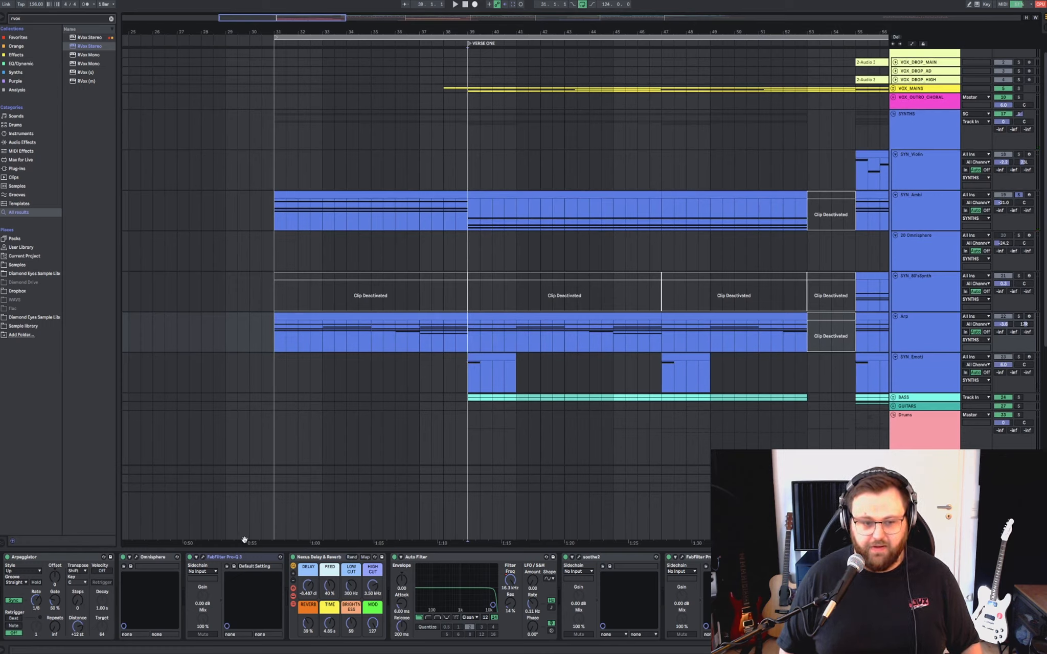
click(203, 558)
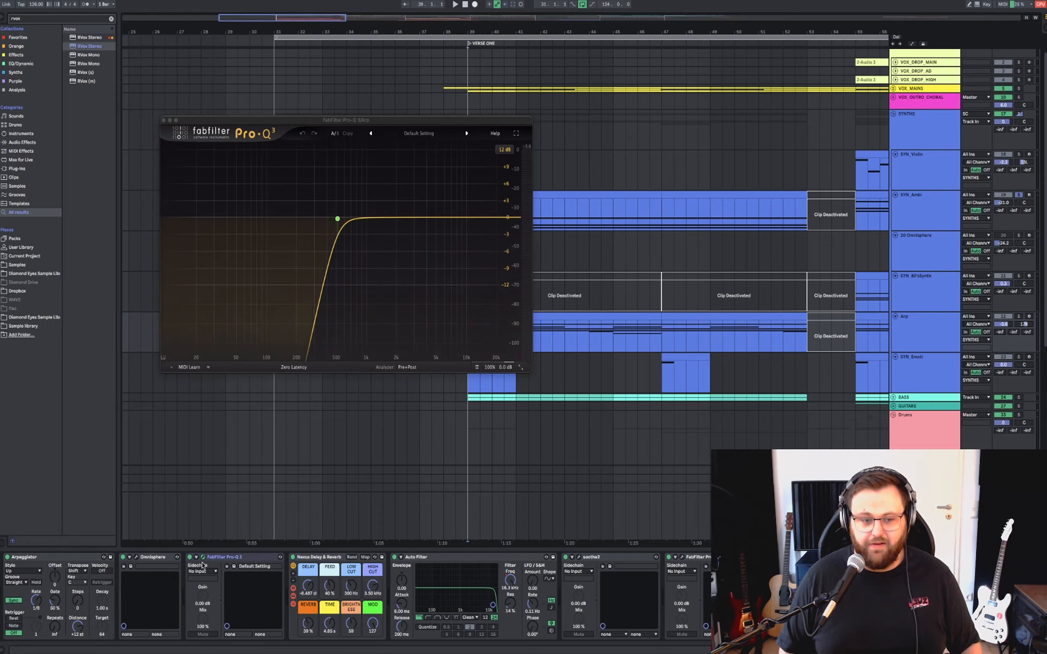
click(202, 558)
Examine the Nexus Delay & Reverb rack in the Arp track's effect chain.
click(330, 560)
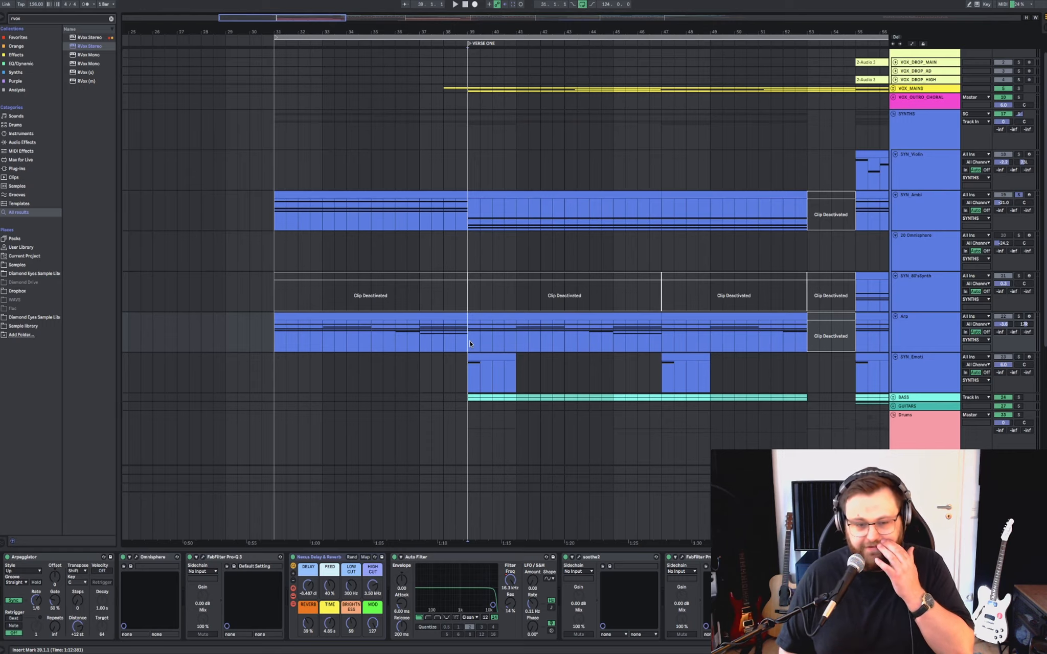
scroll(469, 344, down, 2)
scroll(470, 344, right, 2)
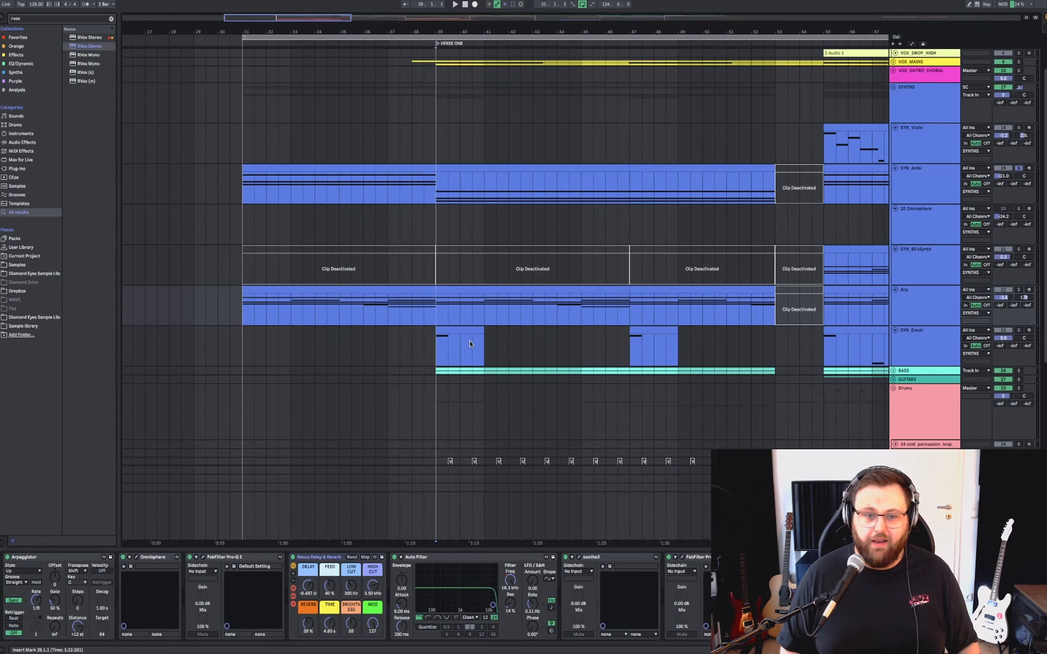
click(314, 560)
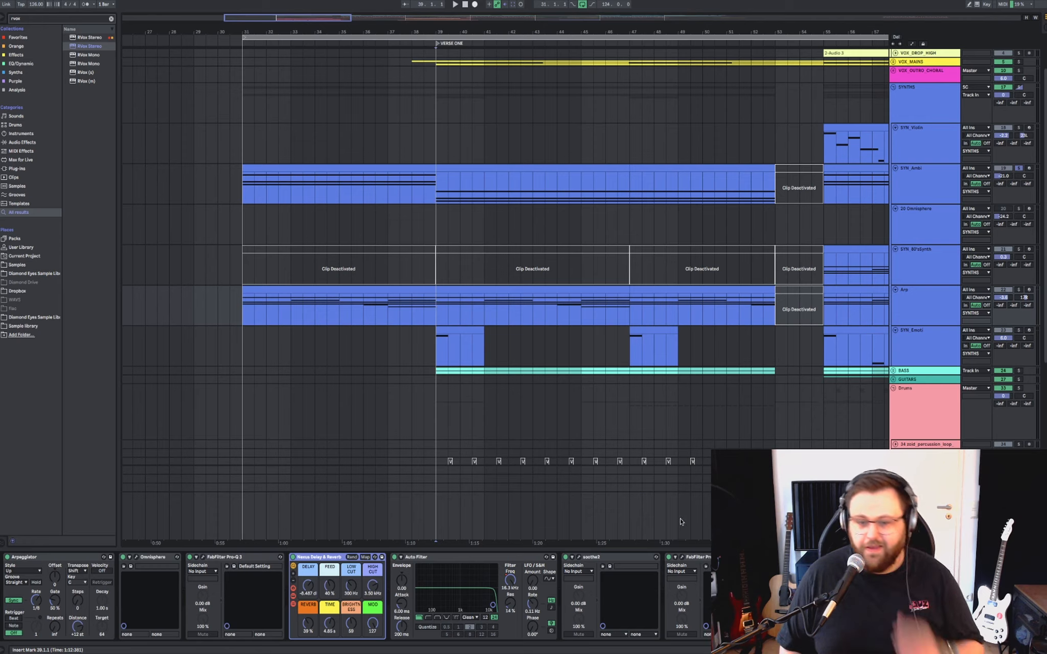
Examine the soothe2 processing on the Arp track during Verse One playback, moving its window lower over the arrangement.
click(577, 557)
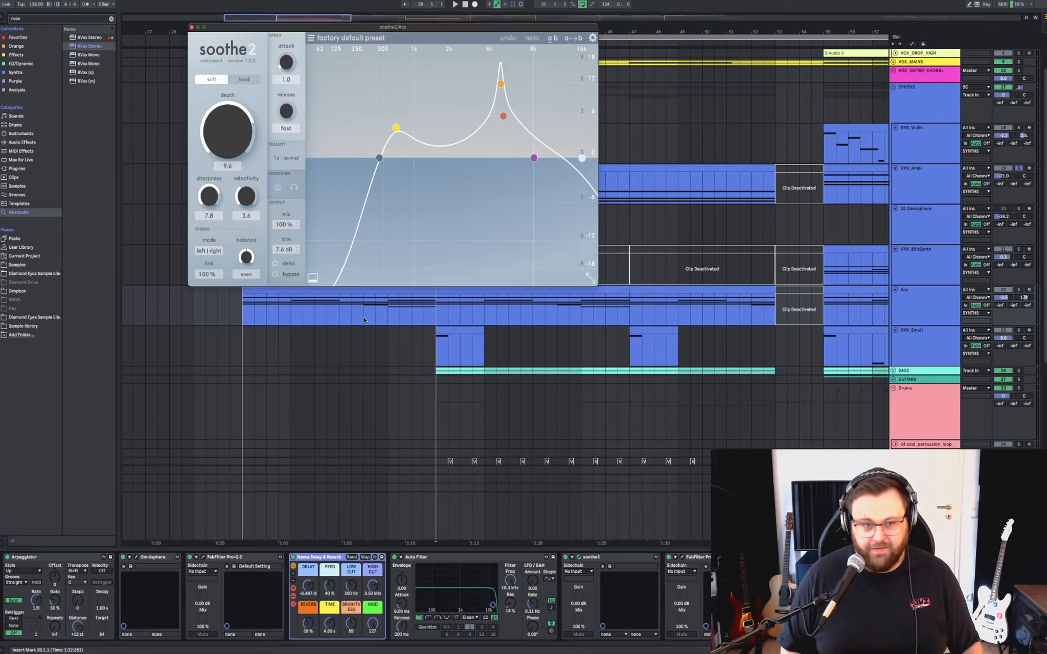
key(space)
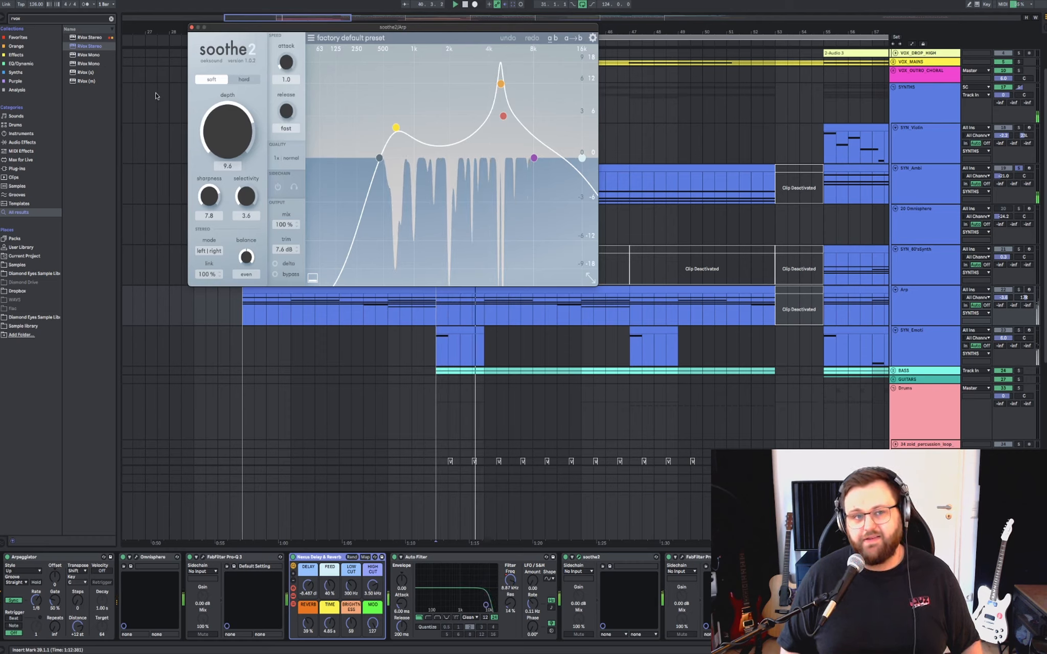
drag(247, 29, 234, 175)
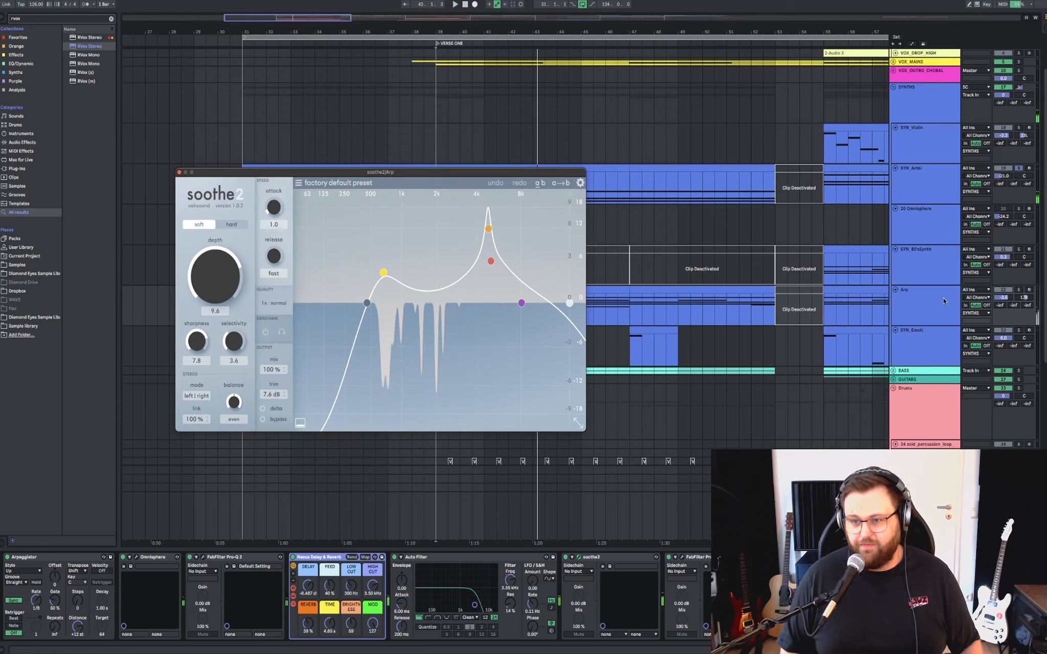
click(777, 289)
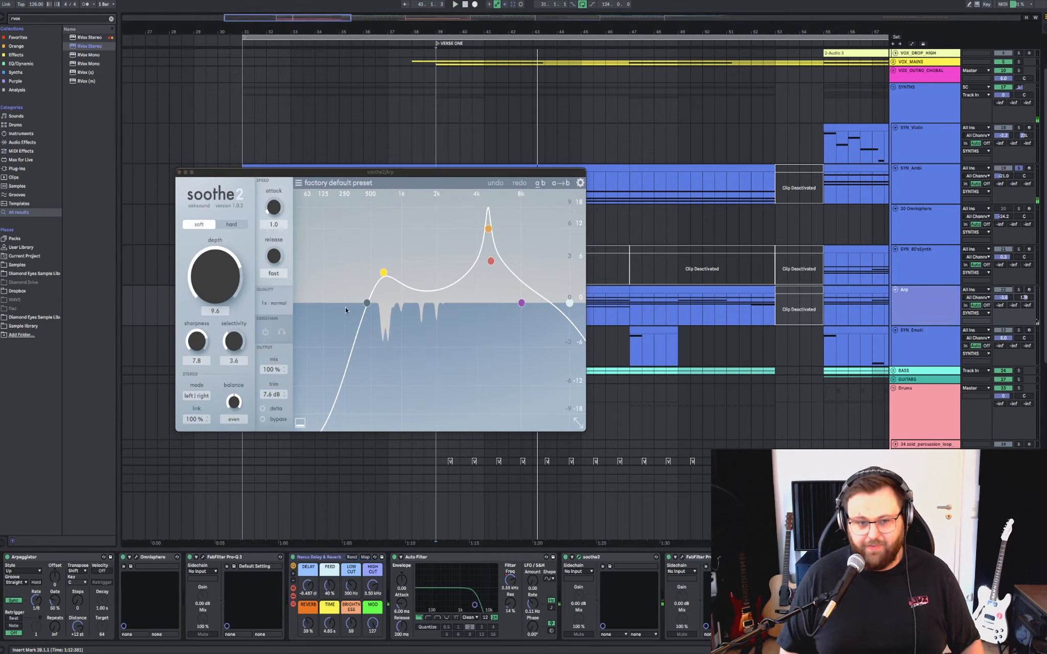
Play Verse One, close the soothe2 window and examine the Arp track's last FabFilter Pro-Q 3, closing it again.
key(space)
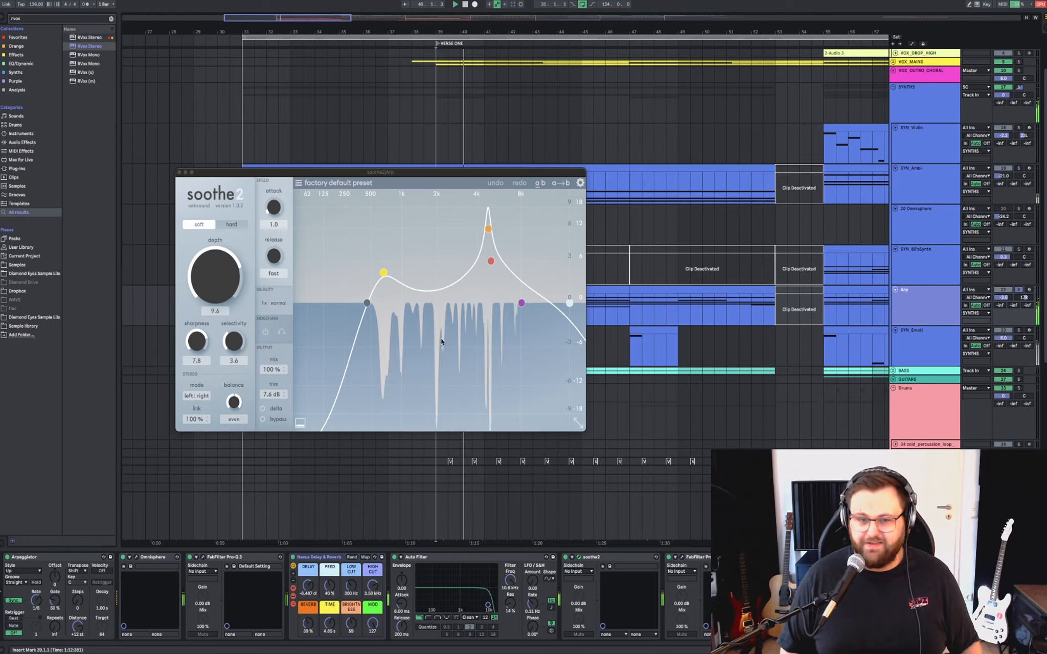
click(579, 557)
click(682, 557)
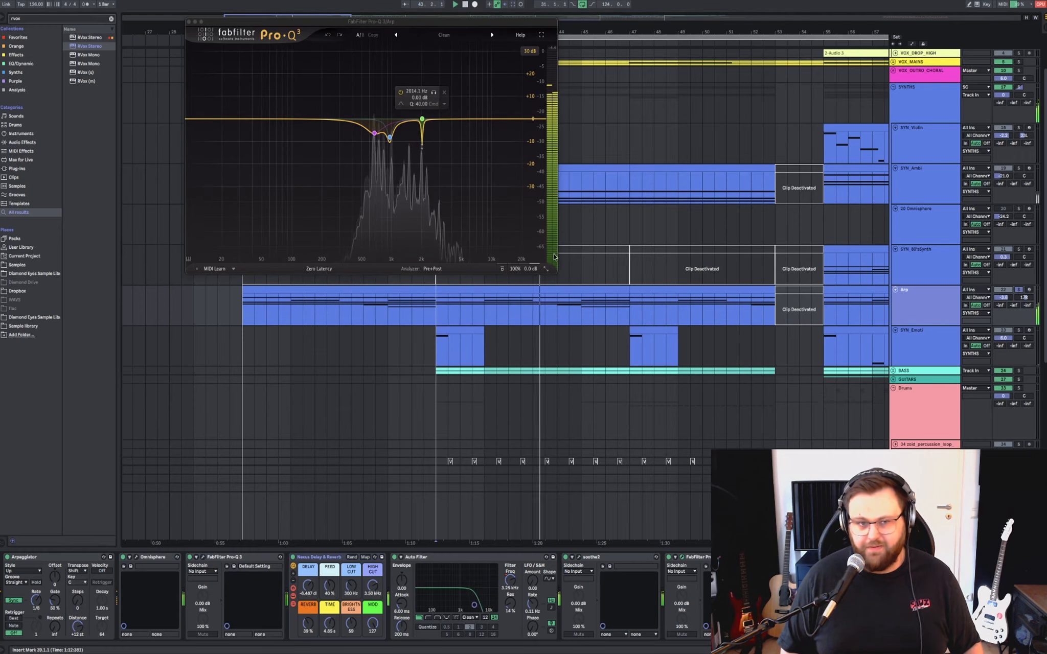
click(681, 558)
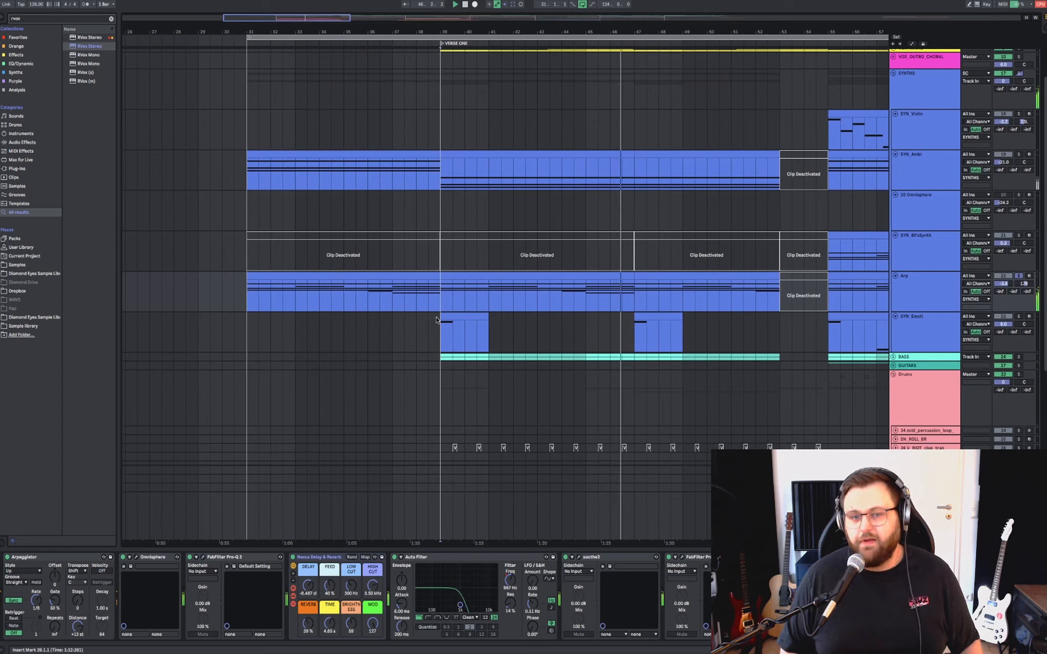
Audition the SYN_Emoti track from bar 39 and examine its Omnisphere patch Communing with Whales 1, closing the instrument window.
click(438, 336)
key(space)
key(space)
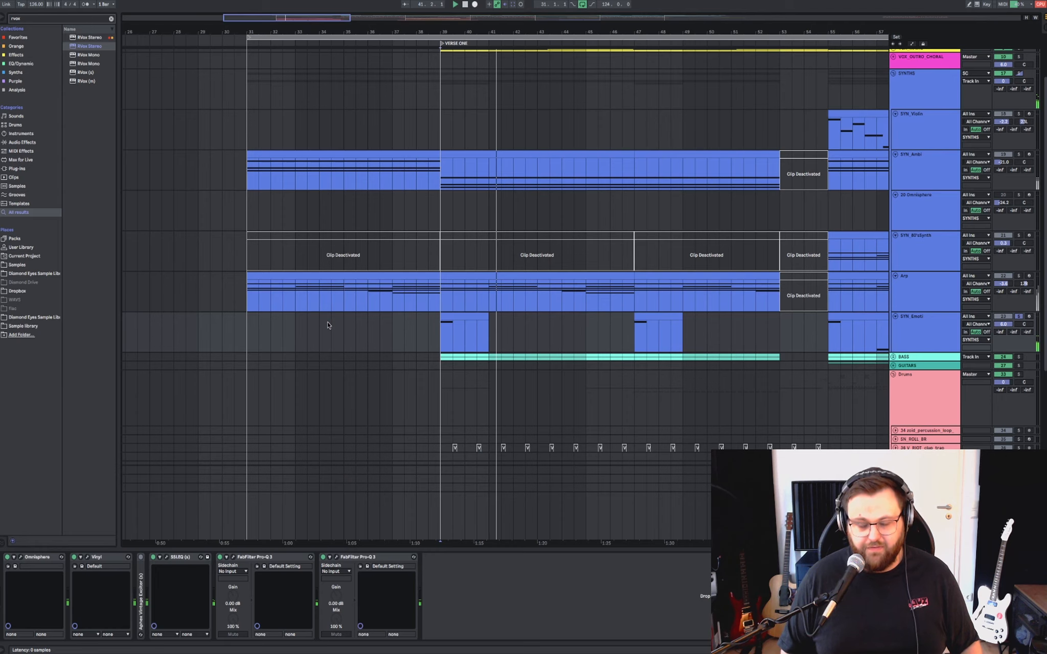
key(super+alt+p)
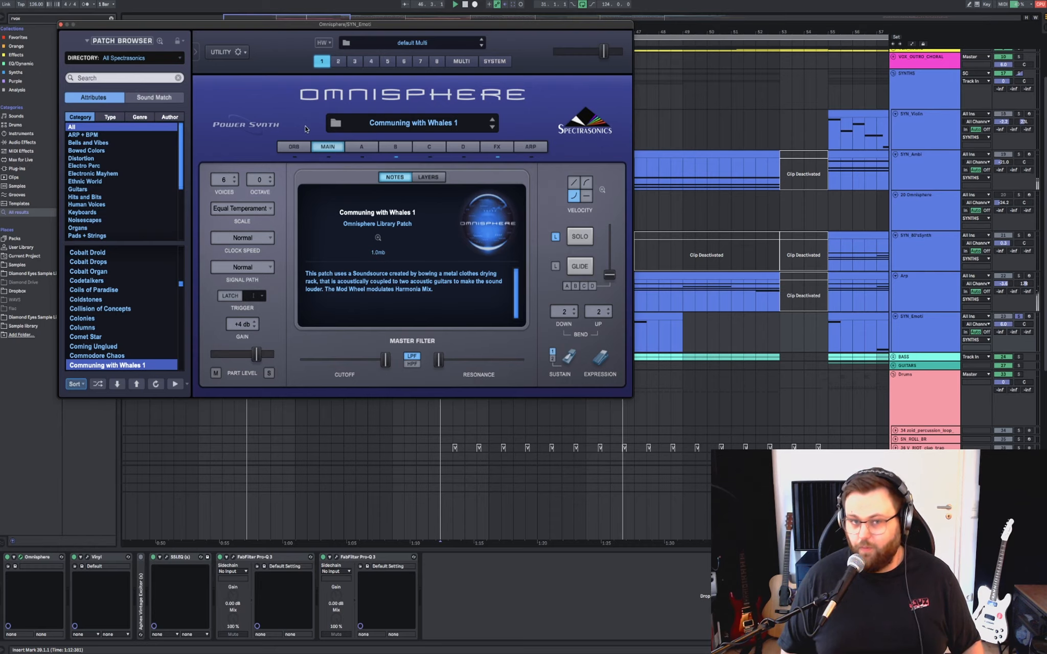
click(61, 25)
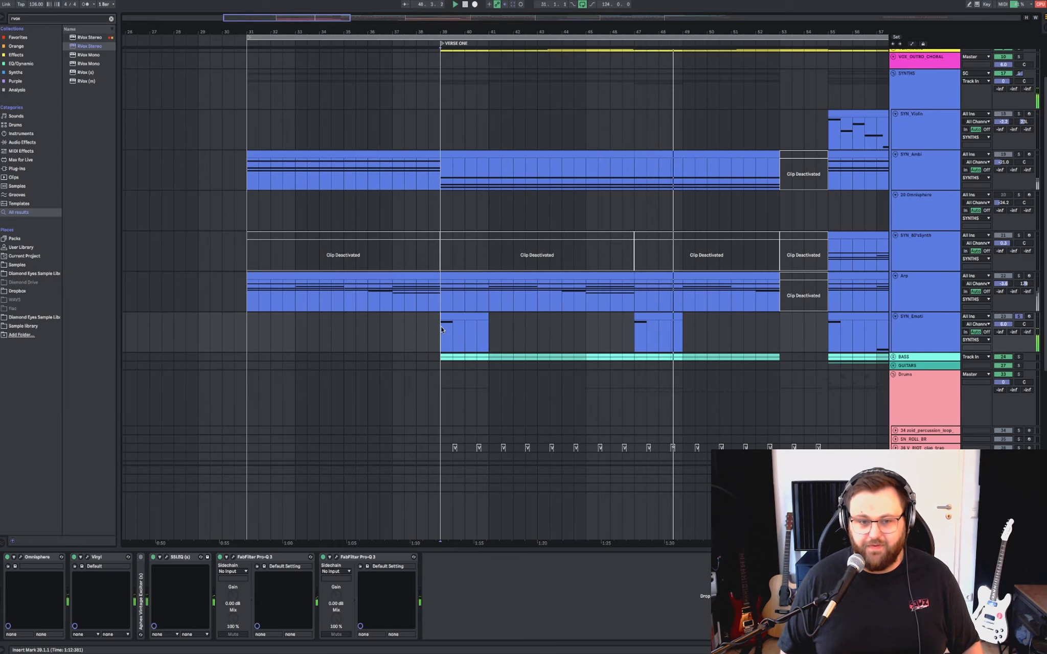
Stop playback, review the SYN_Emoti clips from Verse One onward and set the insert marker at bar 55.
scroll(441, 330, down, 2)
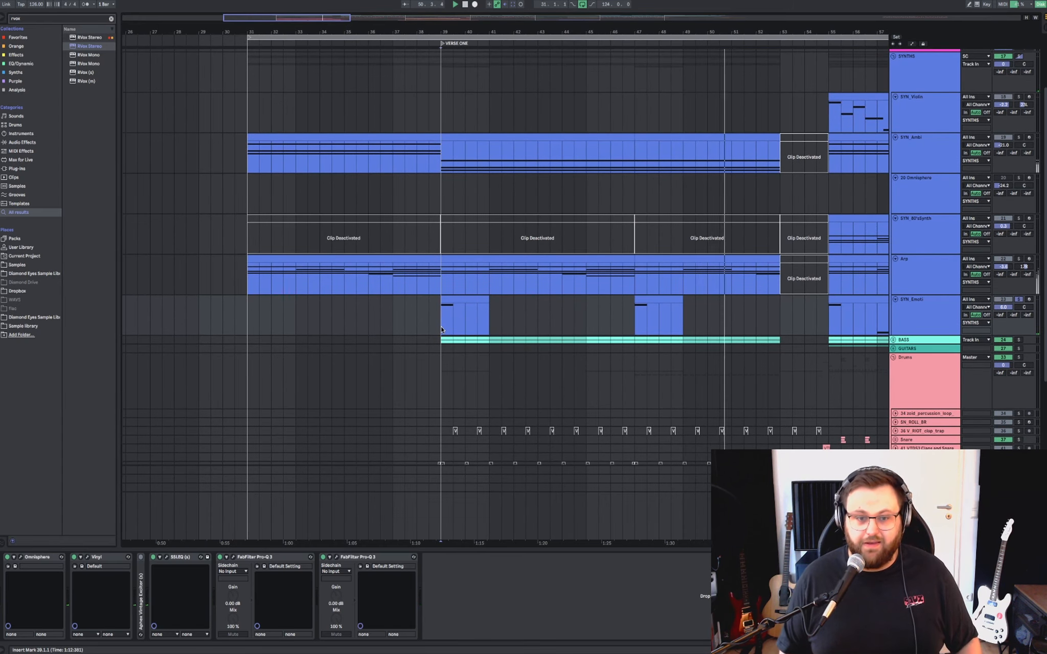
scroll(442, 330, right, 2)
scroll(450, 328, right, 6)
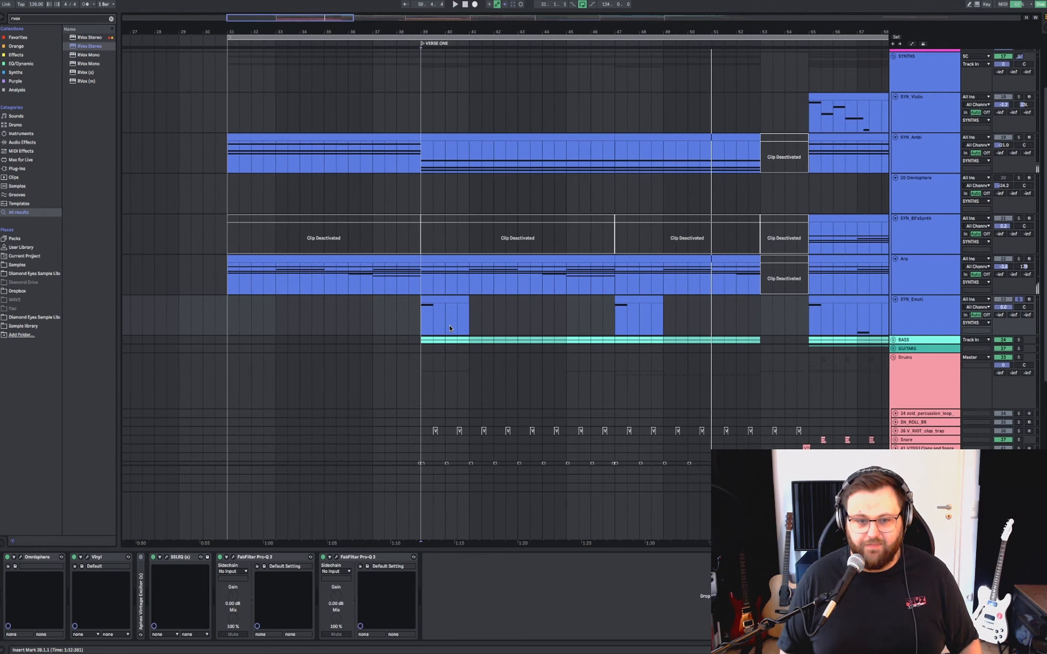
scroll(491, 320, down, 1)
scroll(535, 309, right, 2)
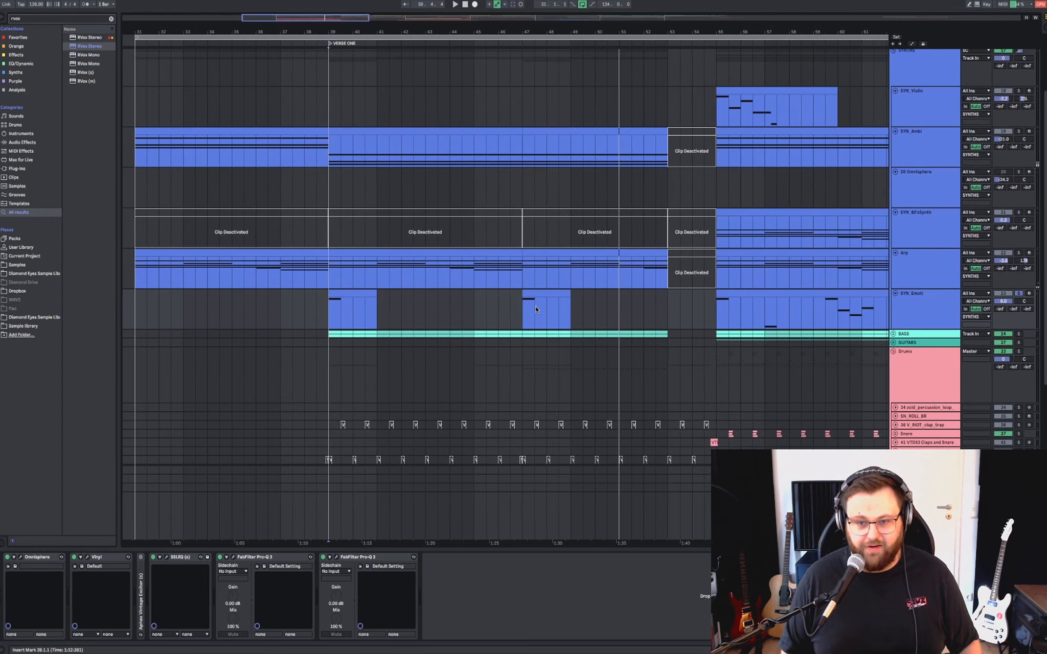
scroll(536, 310, down, 4)
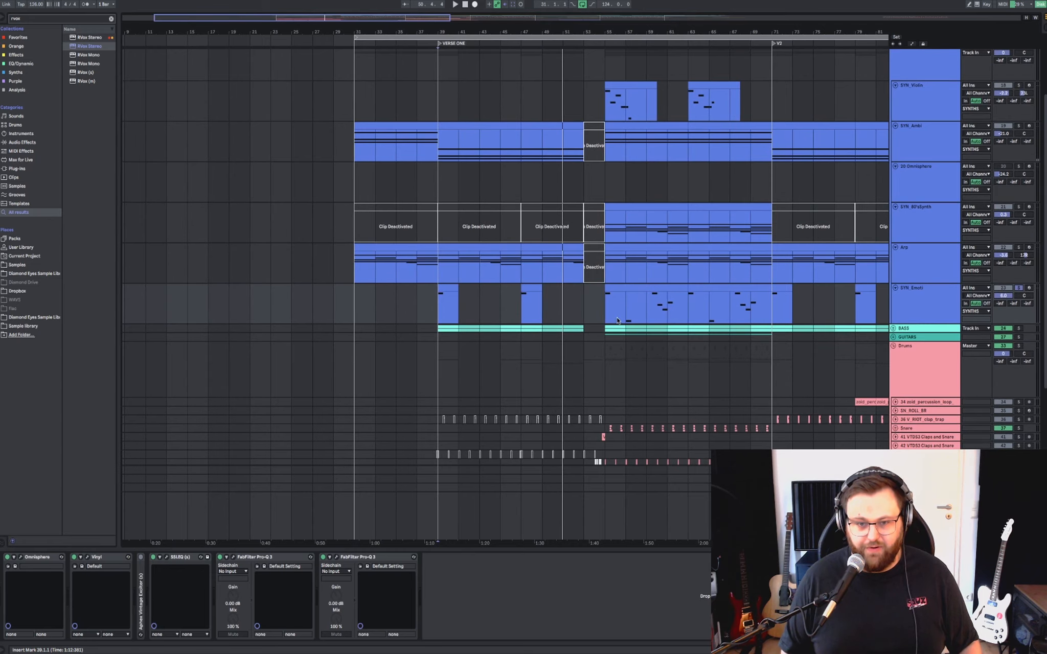
click(608, 316)
scroll(926, 154, up, 4)
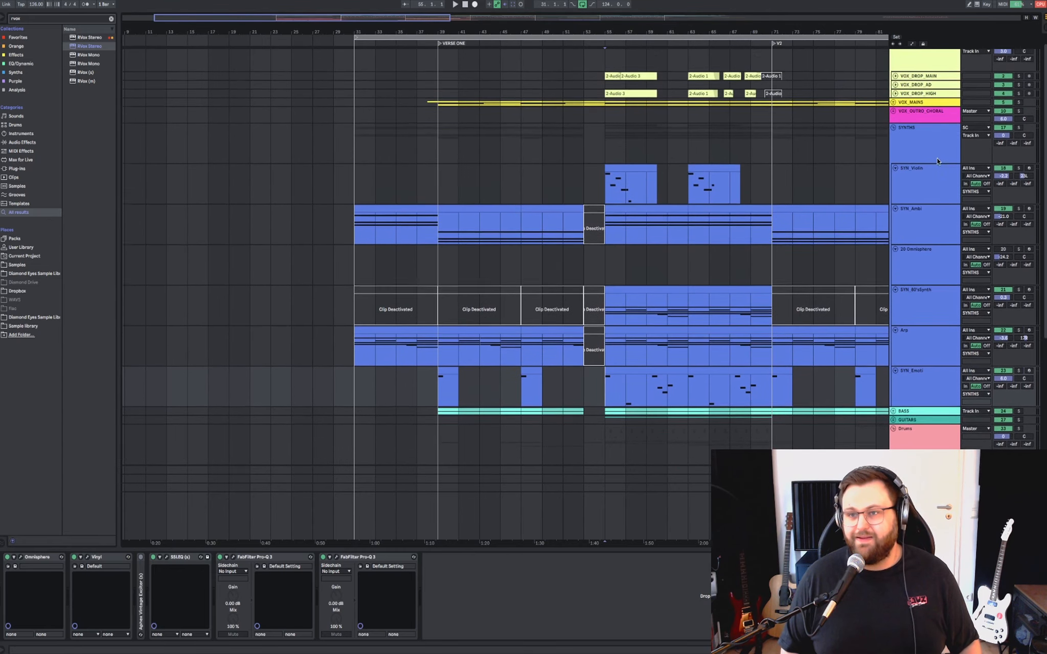
Examine the FabFilter Pro-Q 3 curve on the SYNTHS group and close the EQ window.
click(920, 156)
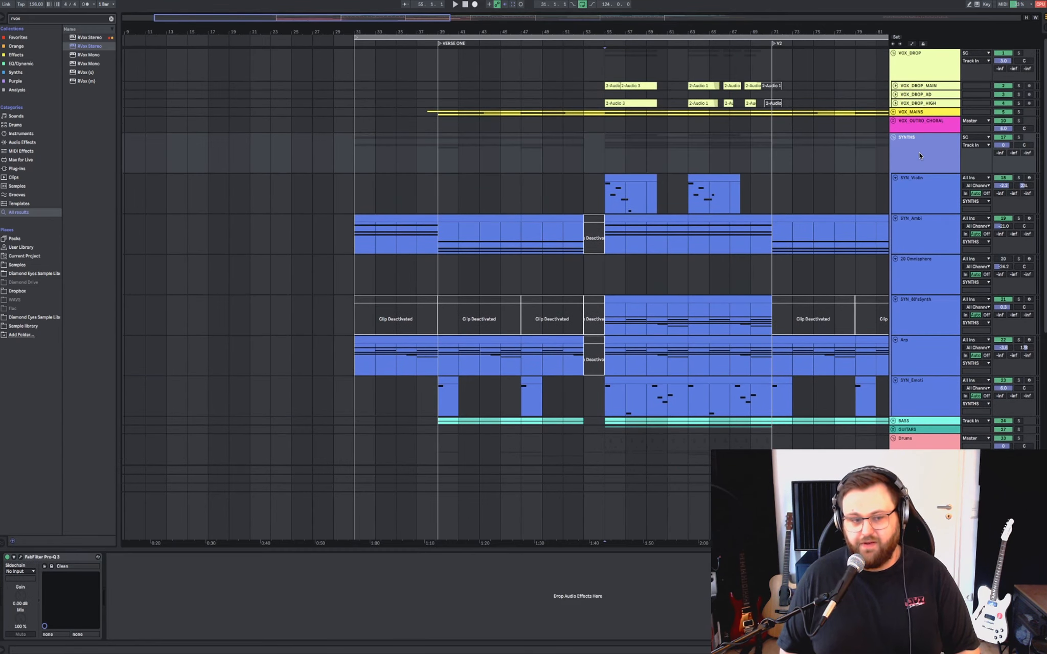
click(21, 558)
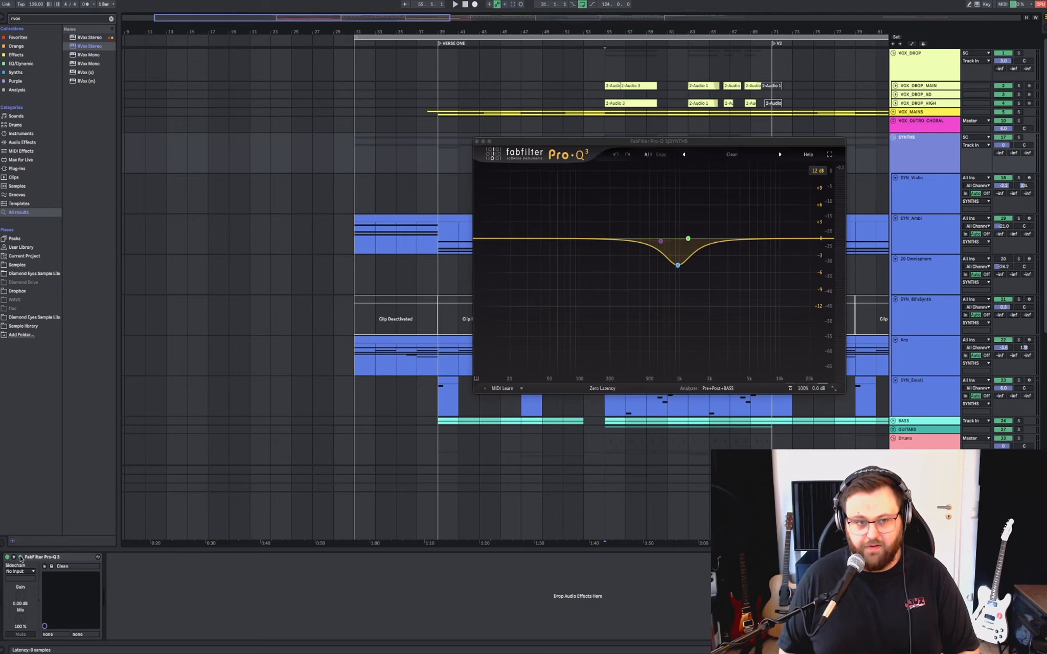
click(20, 558)
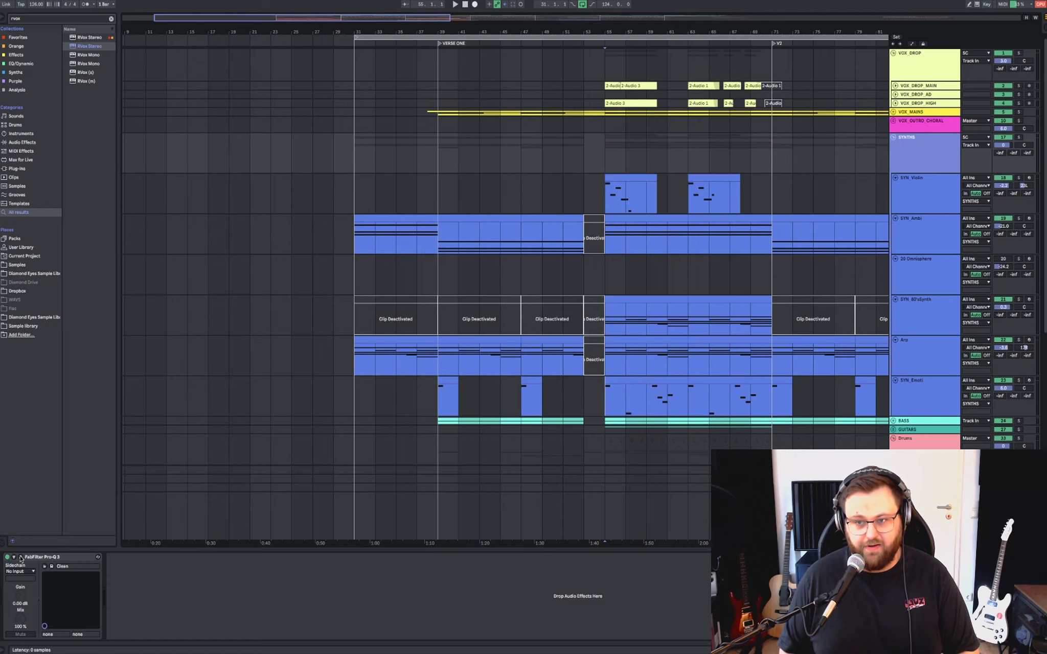
Fold the SYNTHS group and unfold the BASS group to show its Bass and Sub tracks.
double_click(929, 160)
click(928, 156)
double_click(929, 156)
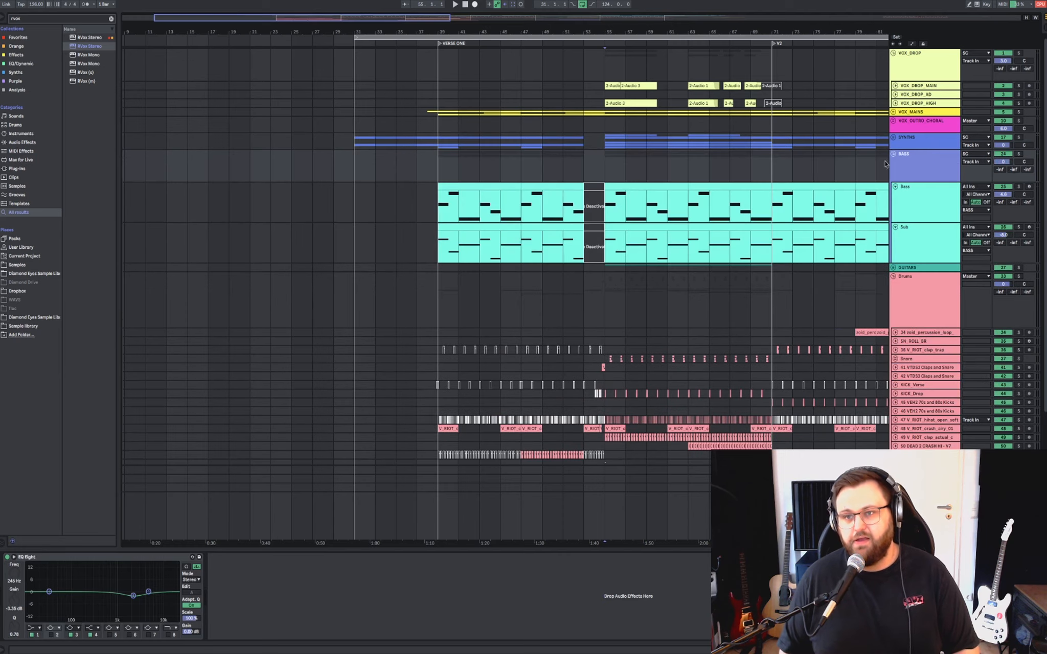
Audition the BASS group from bar 39 and select the Bass track to show its device chain.
click(422, 170)
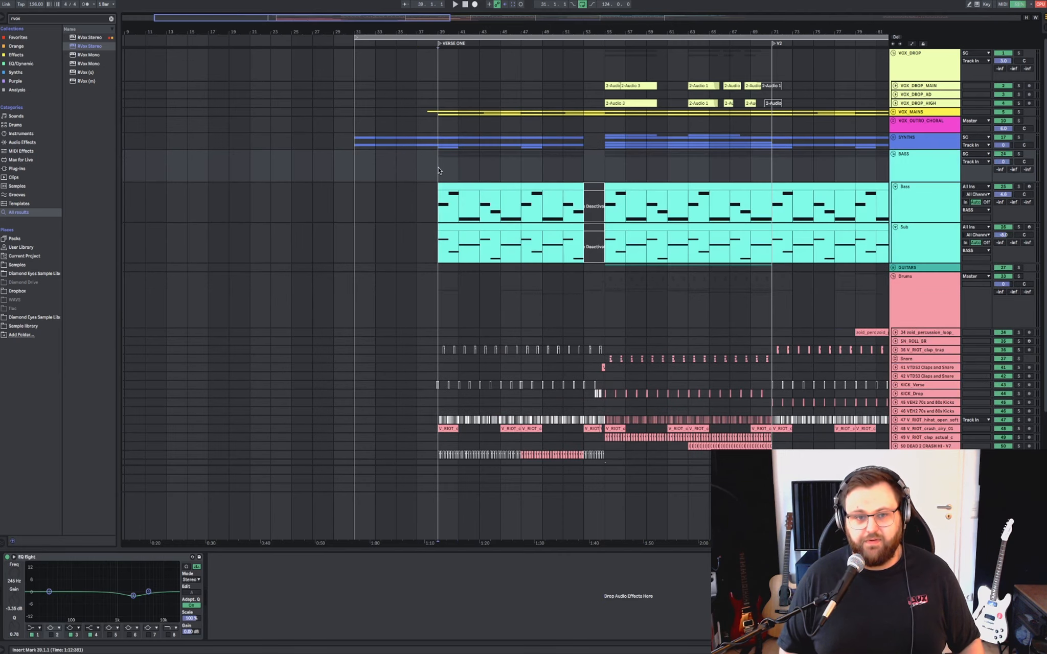
key(space)
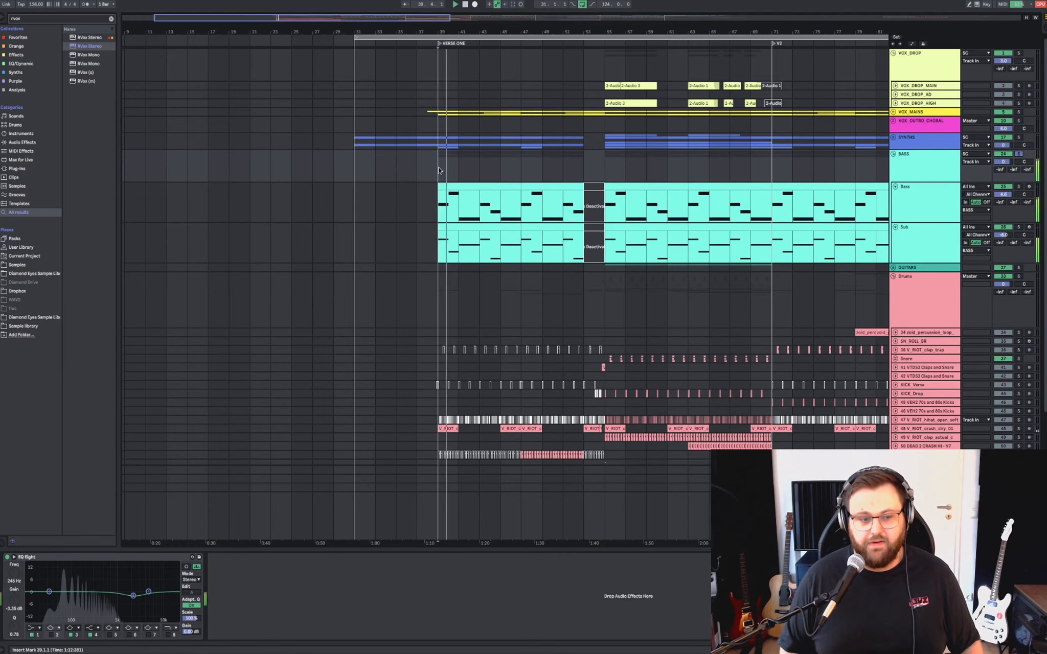
click(432, 252)
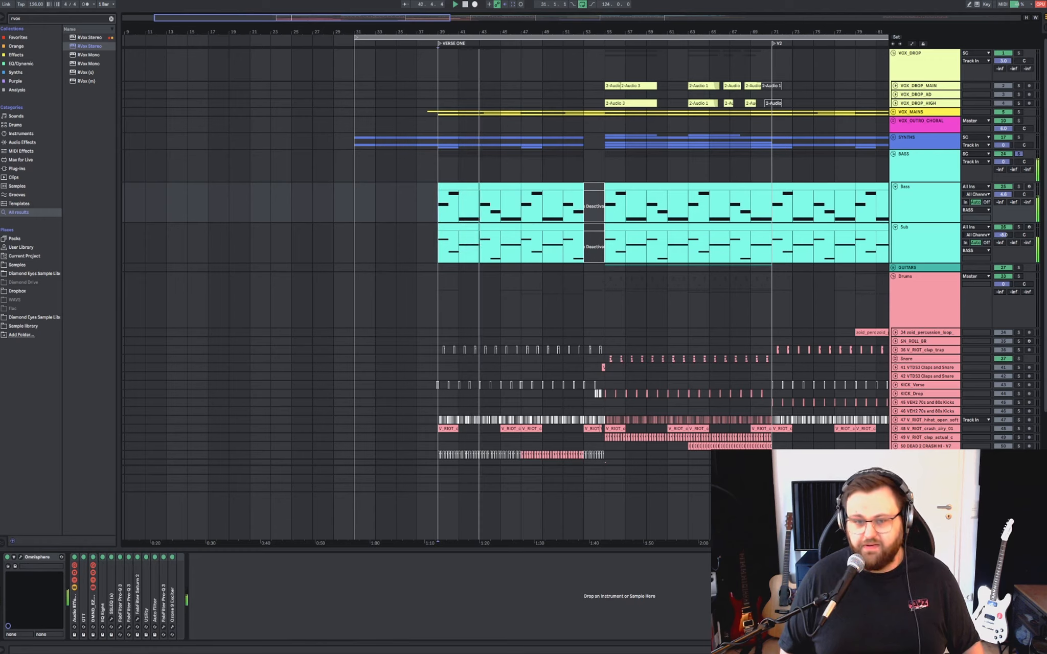
Examine the OTT settings and the Saturator inside the saturation rack on the Bass track, collapsing the devices again.
double_click(80, 605)
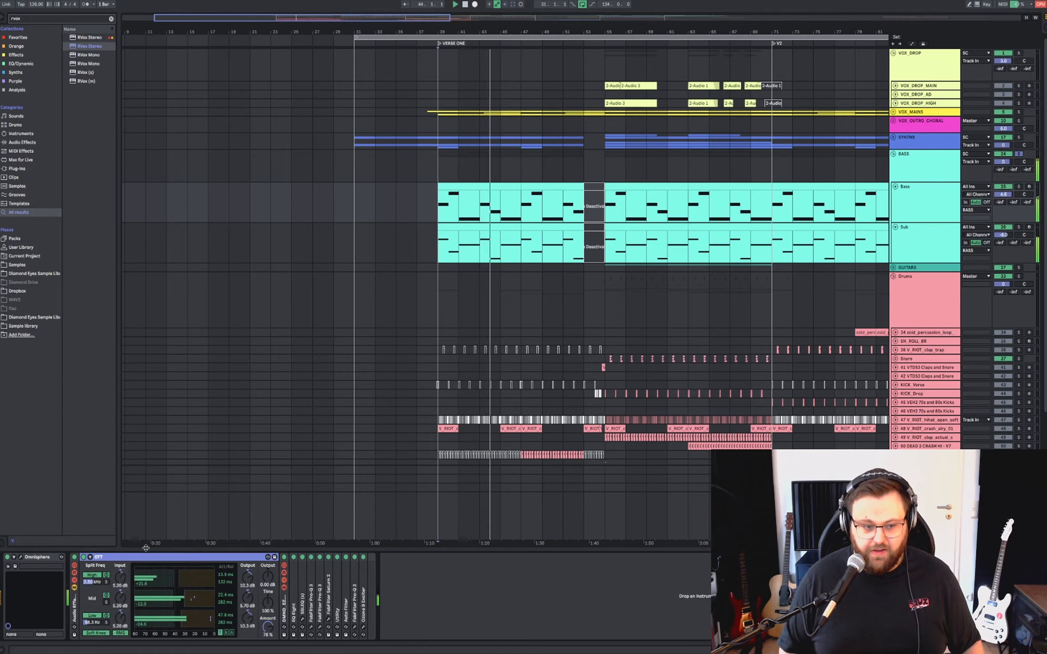
double_click(131, 557)
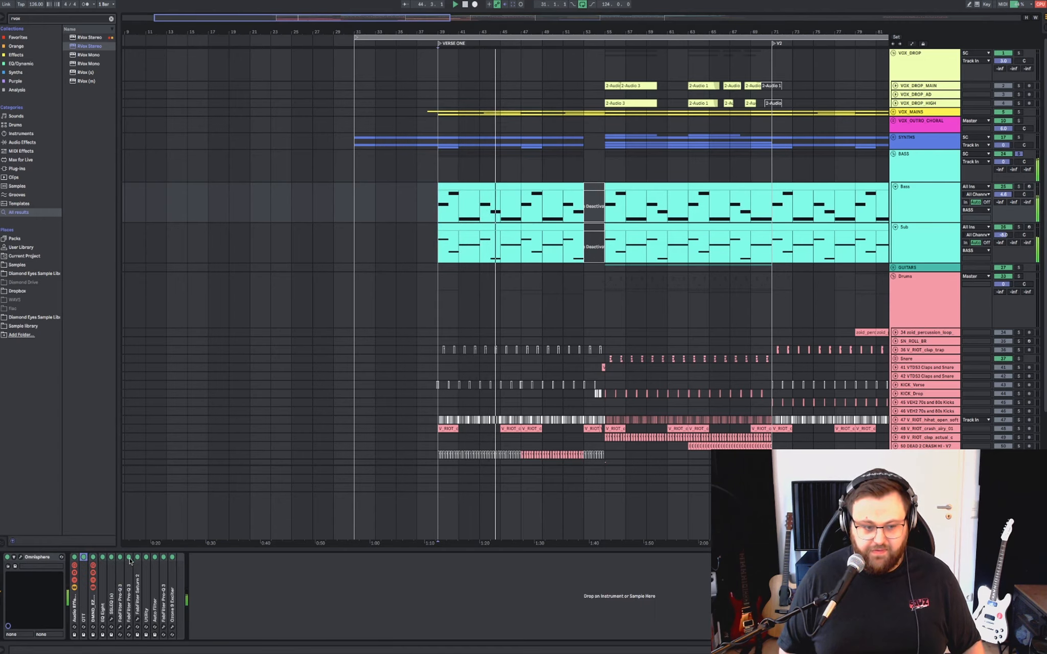
double_click(96, 614)
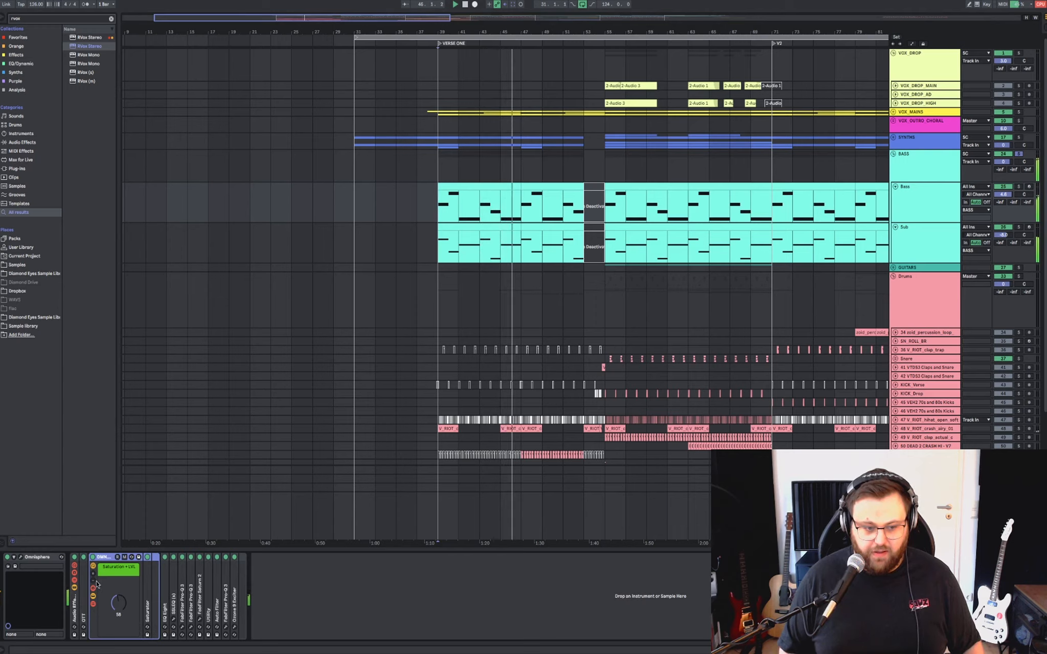
double_click(147, 603)
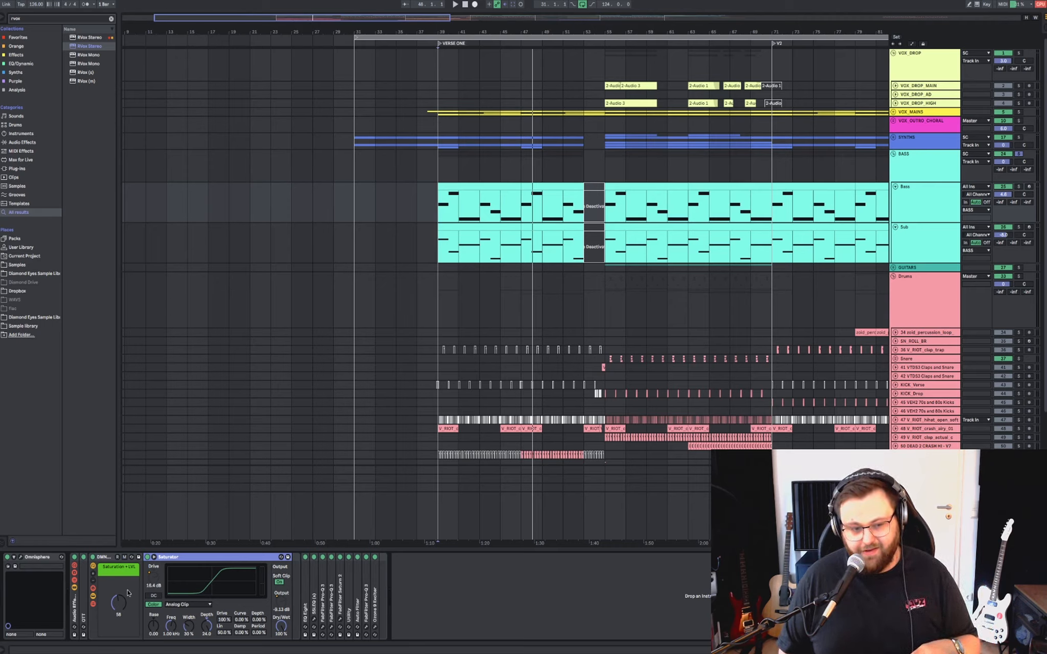
double_click(206, 557)
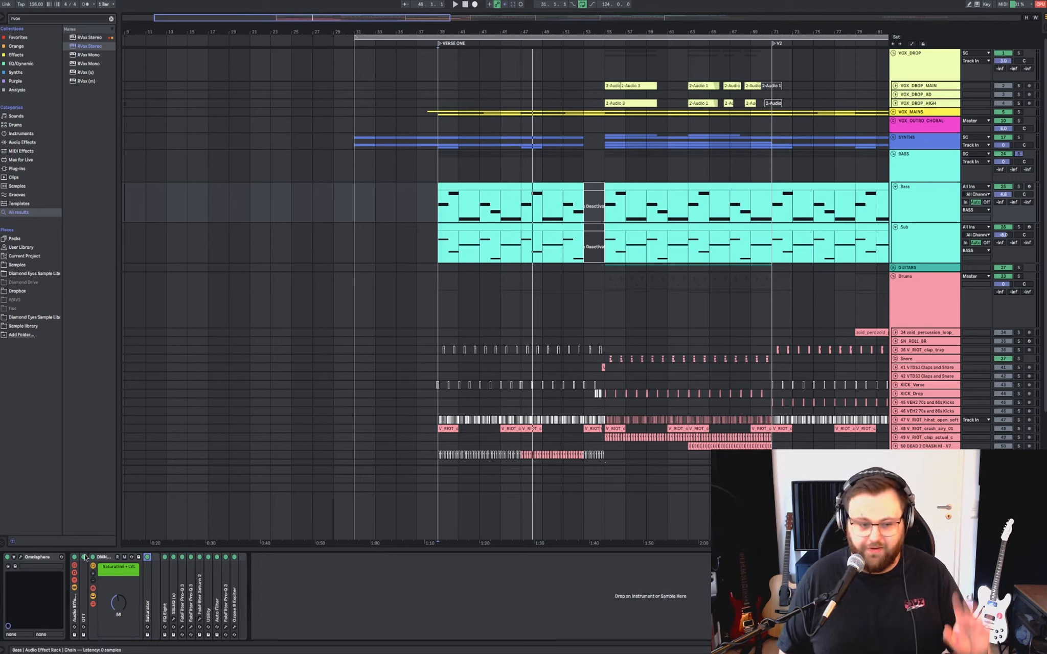
double_click(103, 556)
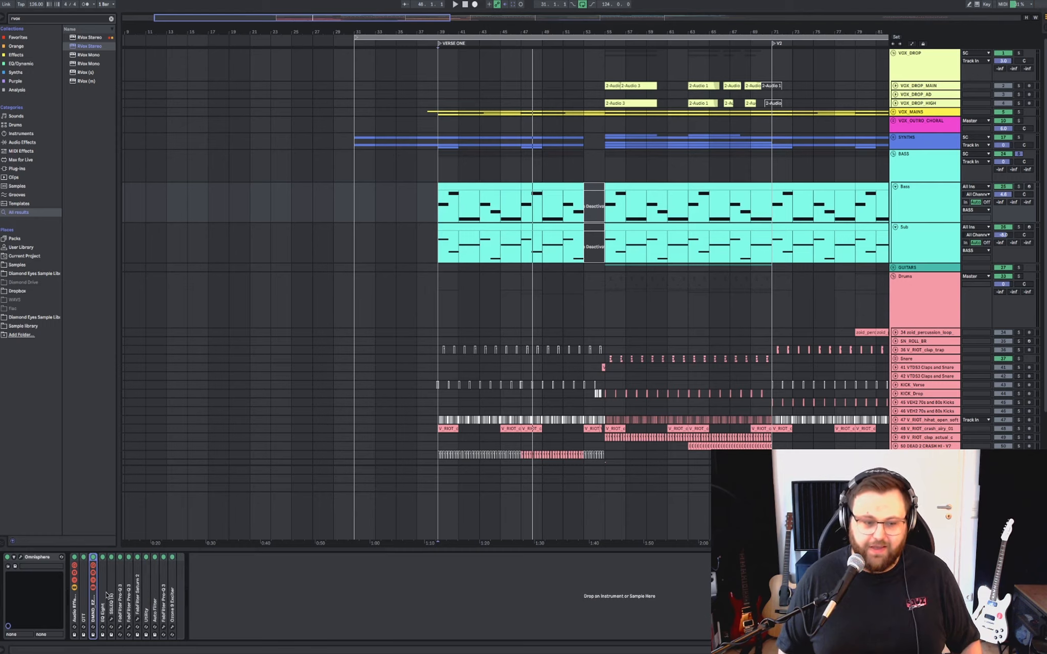
Examine the EQ Eight and the first FabFilter Pro-Q 3 in the Bass track's effect chain.
double_click(105, 595)
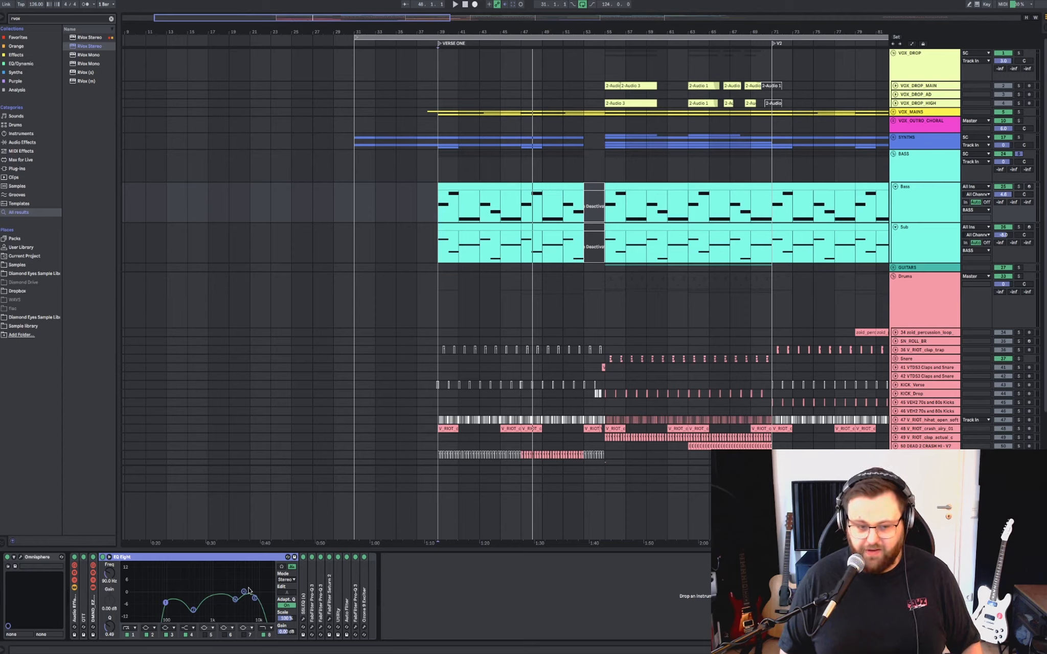
double_click(216, 561)
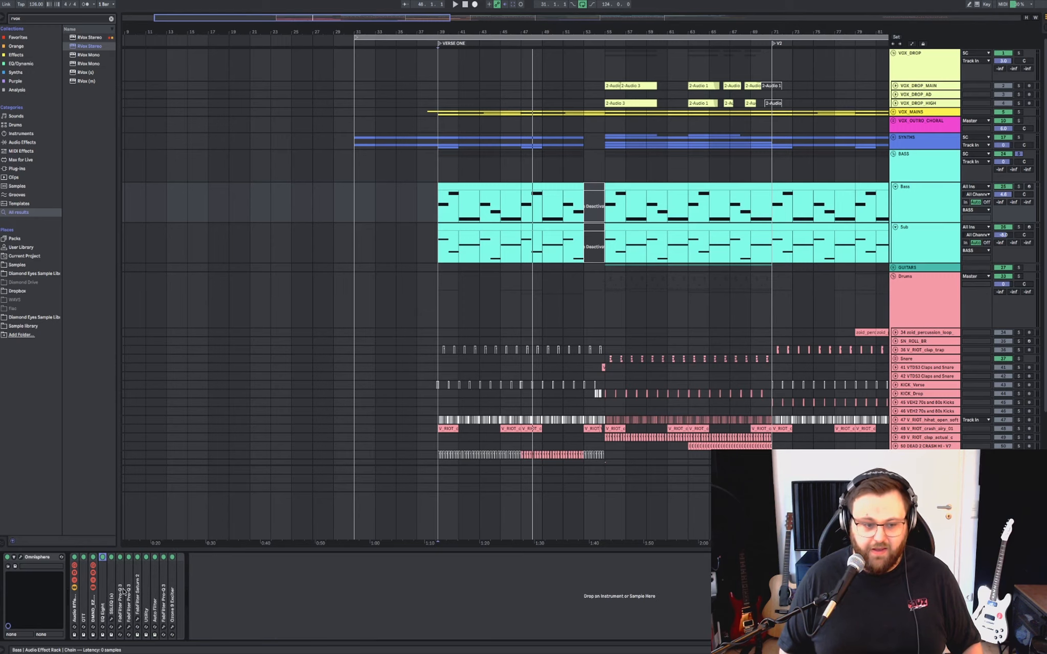
double_click(120, 607)
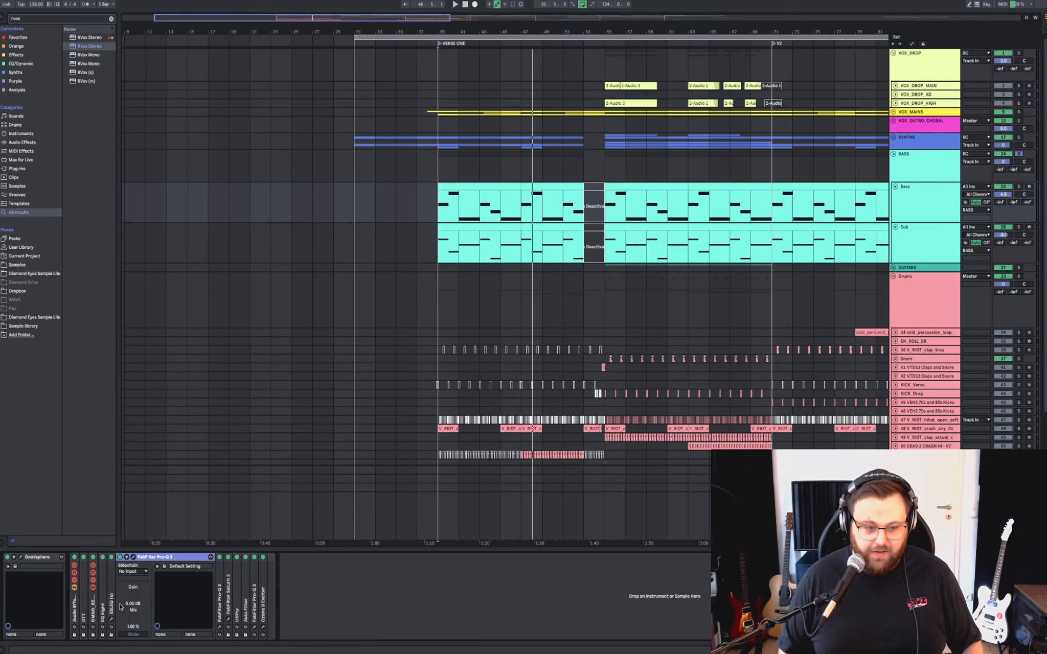
click(132, 557)
click(133, 557)
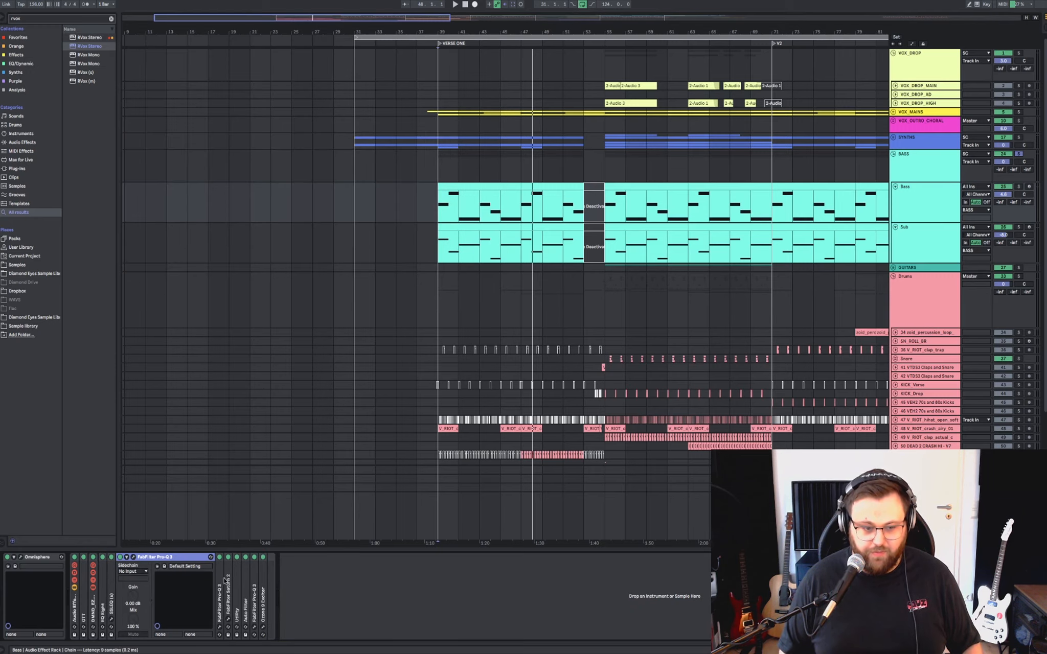
Examine the second FabFilter Pro-Q 3 on the Bass track, then close and collapse it.
double_click(219, 581)
click(232, 557)
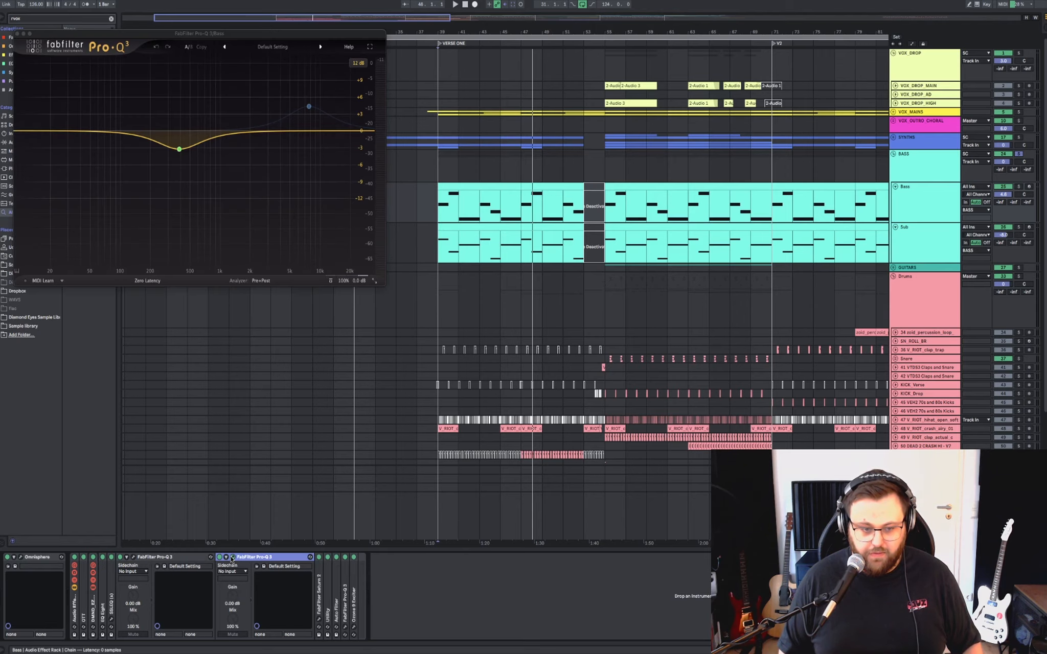
click(233, 557)
double_click(246, 557)
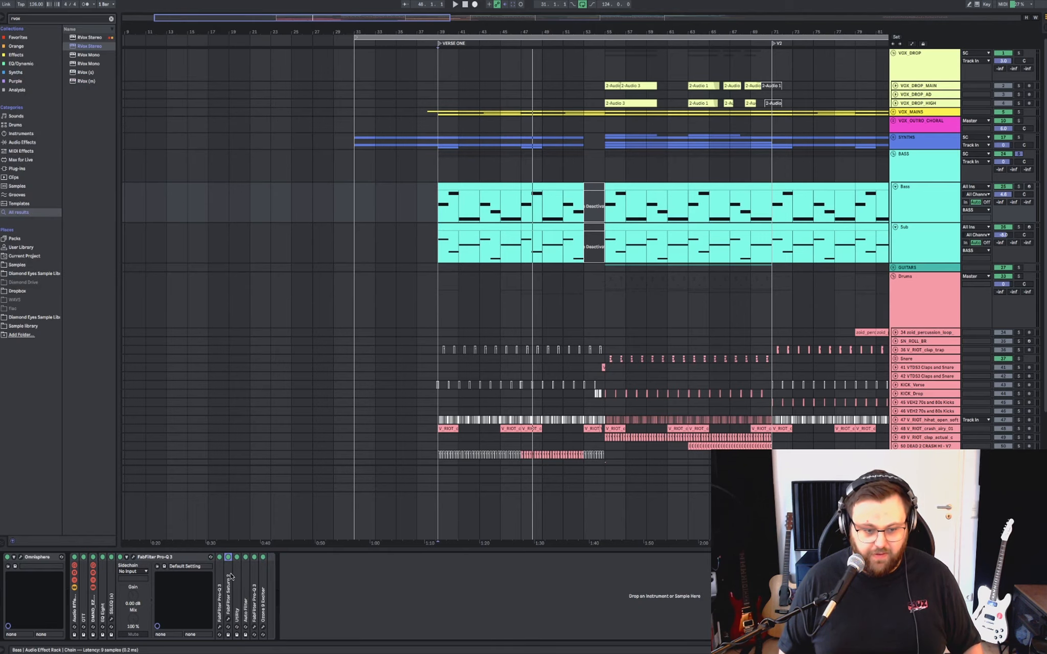
Examine the Heavy Saturation settings in the Bass track's FabFilter Saturn 2, closing and collapsing the plug-in.
double_click(230, 570)
click(242, 559)
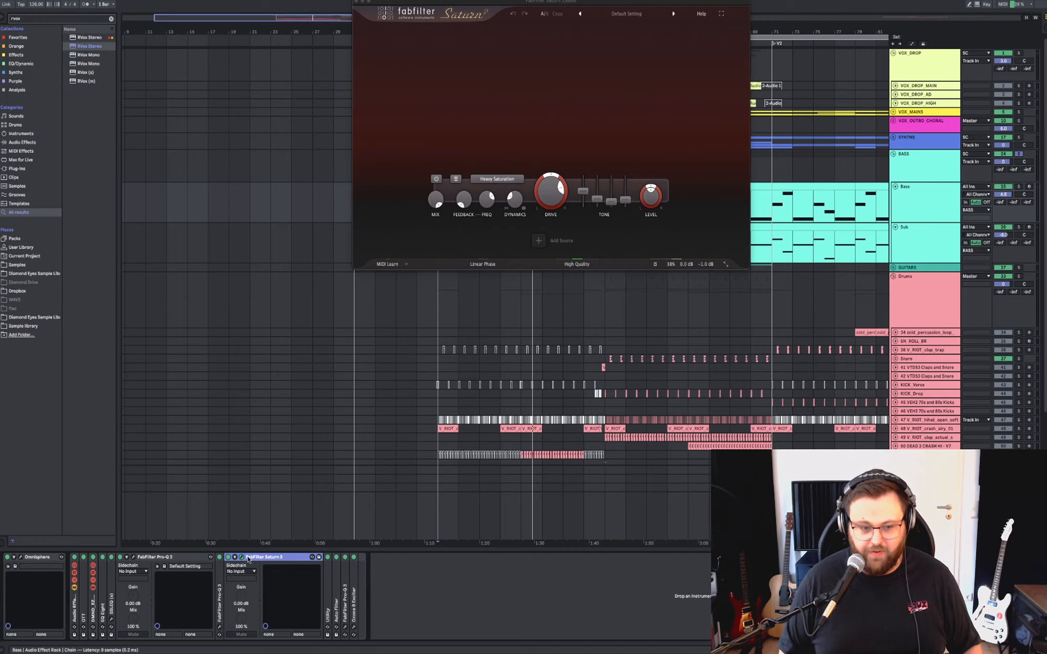
click(242, 558)
double_click(251, 558)
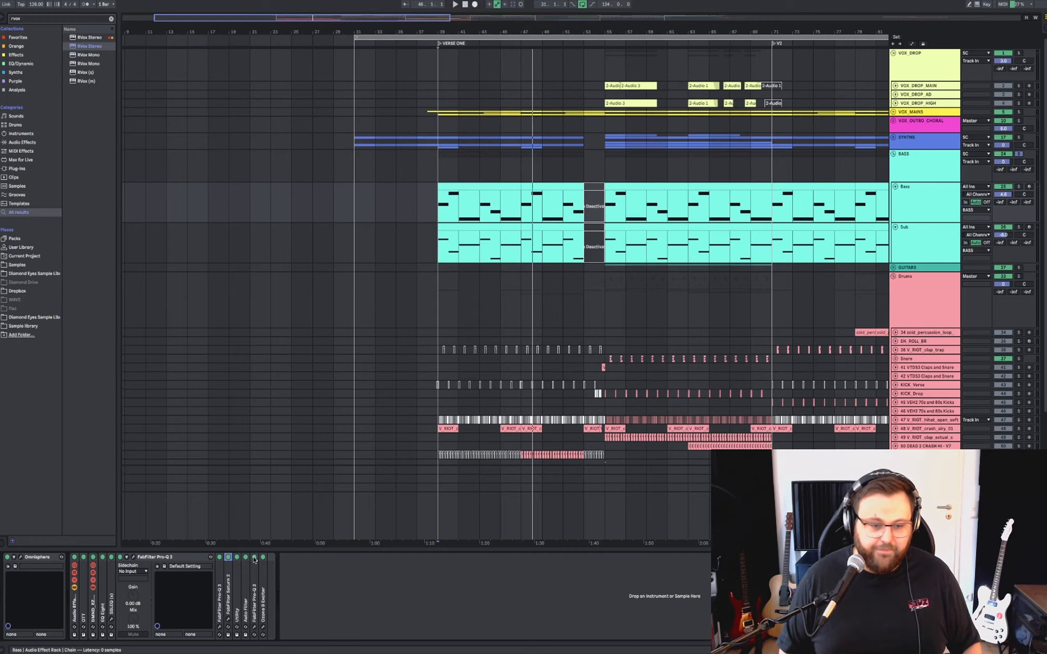
Examine the Utility on the Bass track, collapse it, and check the Auto Filter's frequency automation across Verse One.
double_click(237, 558)
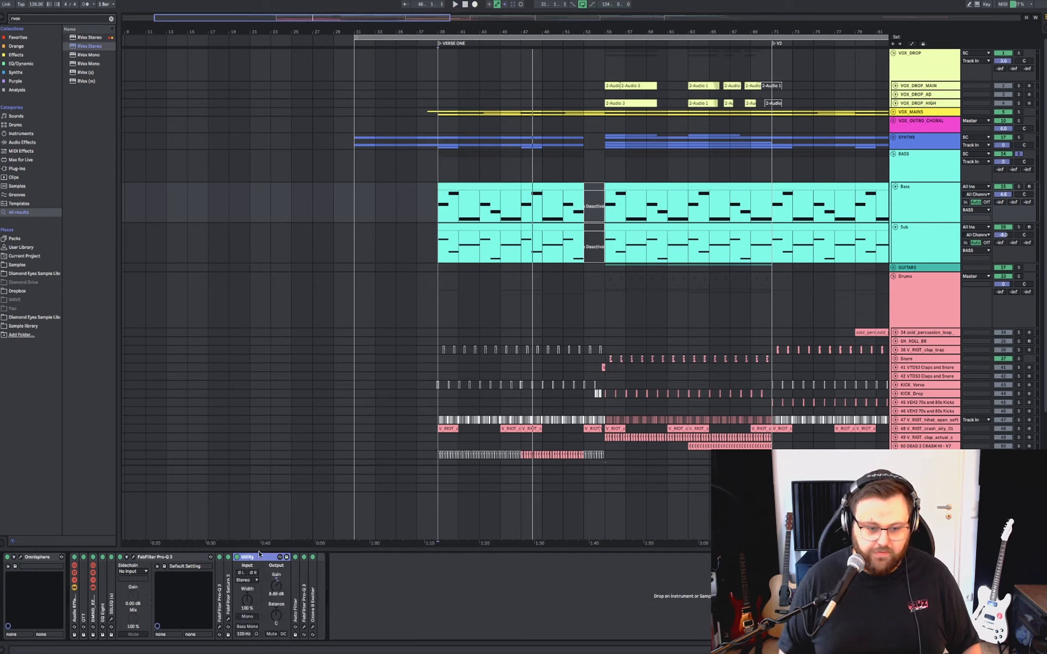
double_click(259, 556)
double_click(246, 558)
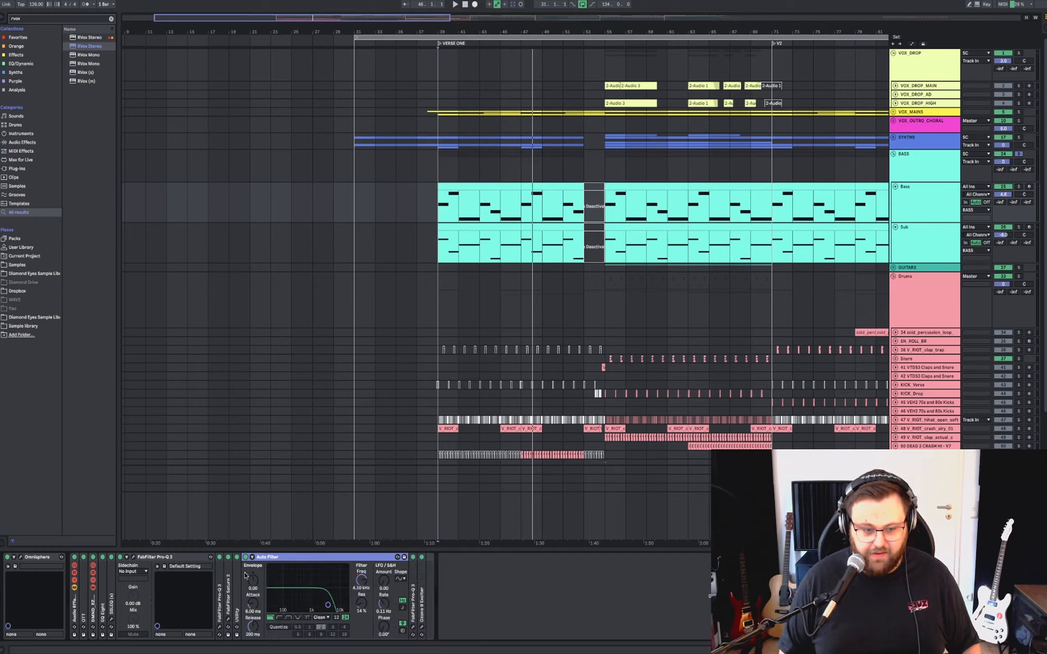
click(363, 583)
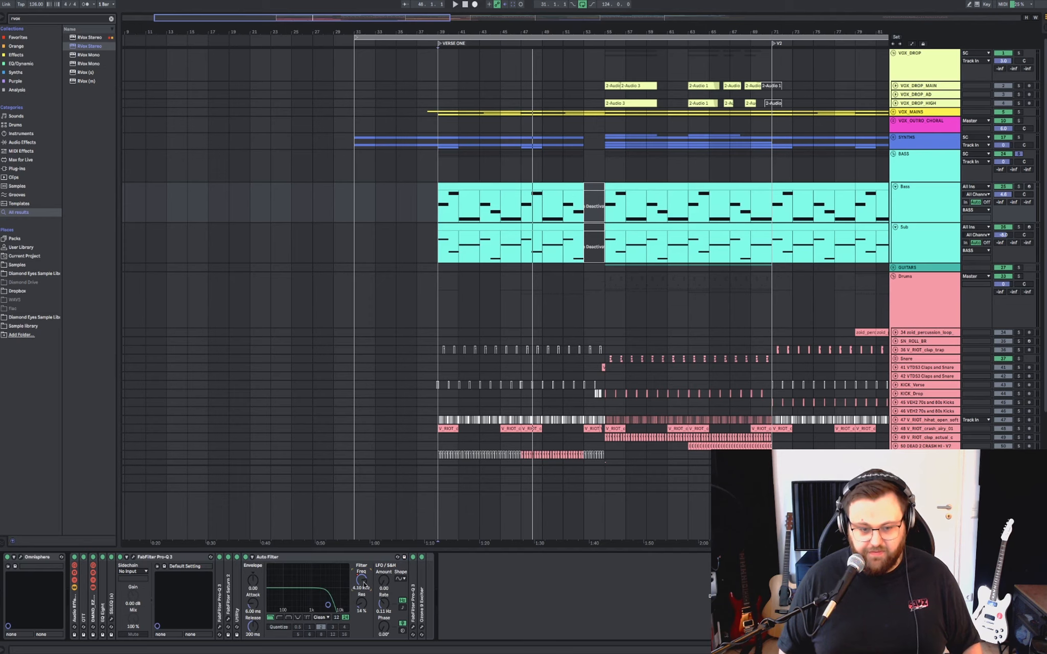
key(a)
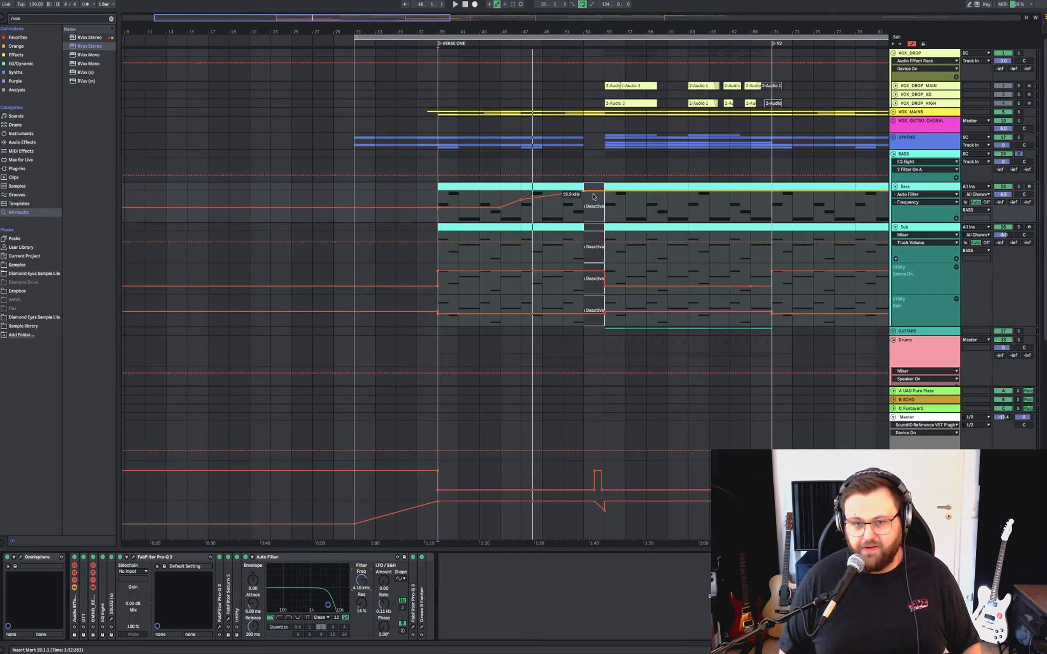
key(a)
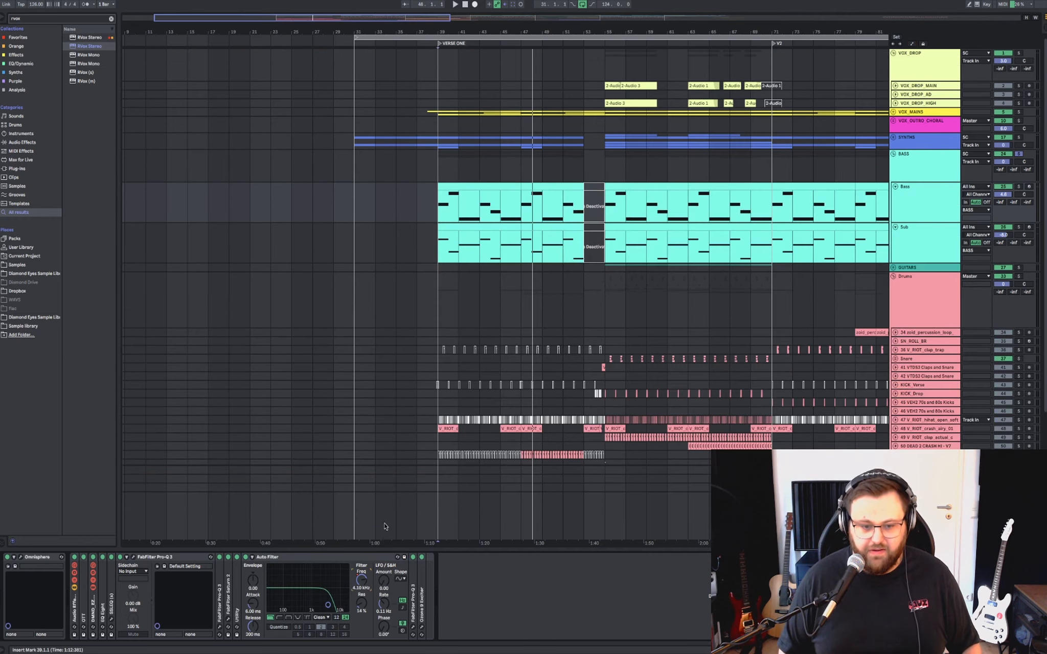
Examine the FabFilter Pro-Q 3 that follows the Auto Filter on the Bass track, then close and collapse it.
double_click(412, 605)
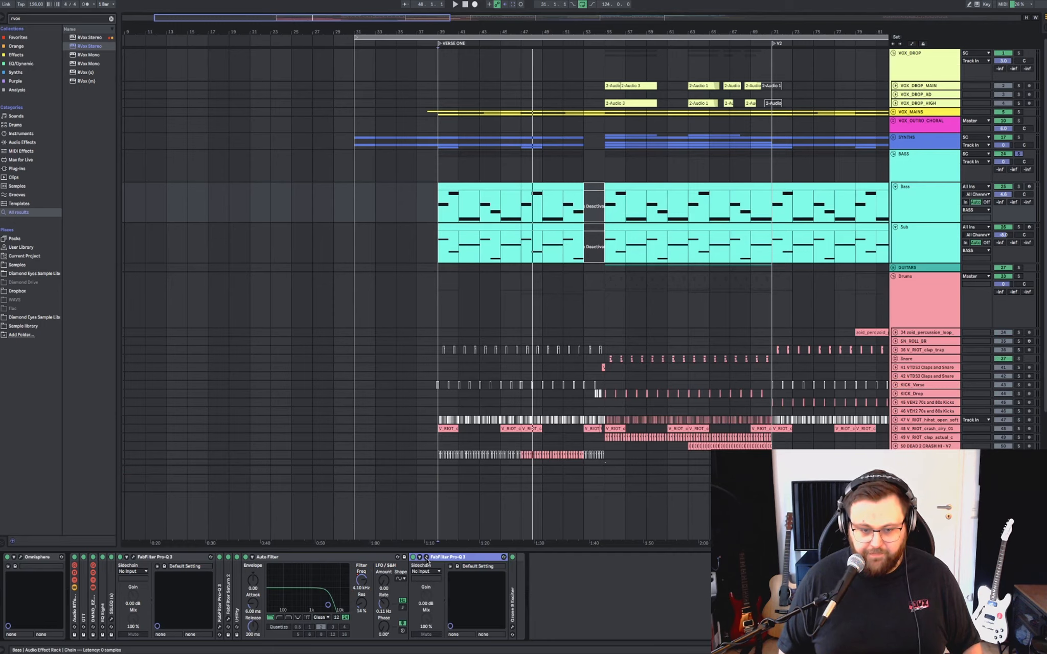
click(425, 558)
click(425, 558)
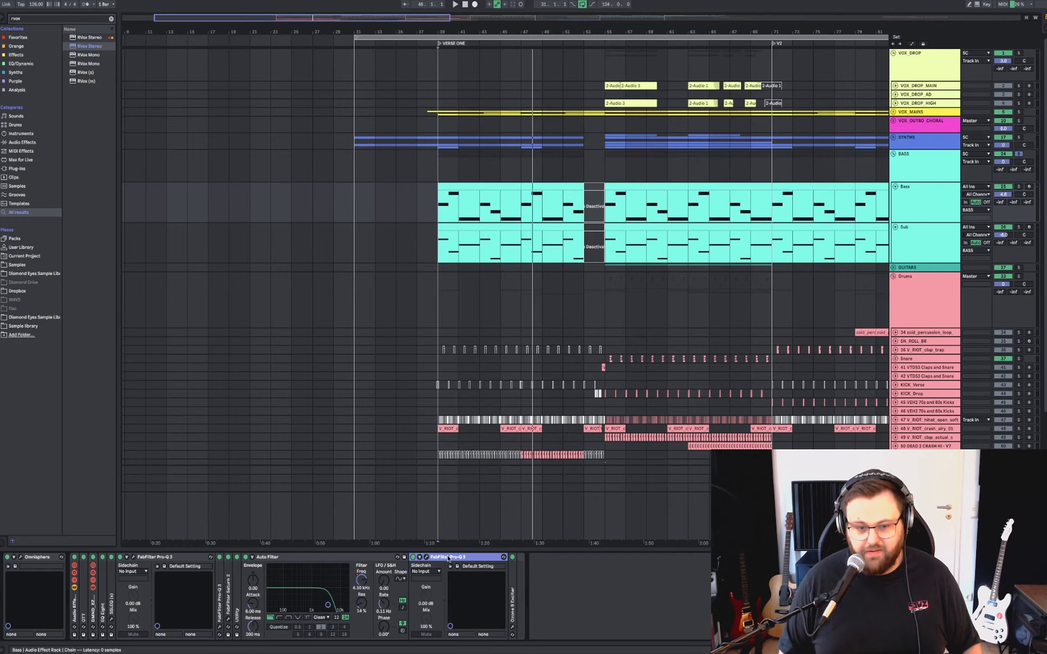
double_click(448, 558)
Examine the four-band Triode settings in the Bass track's Ozone 9 Exciter, then close its window.
double_click(423, 584)
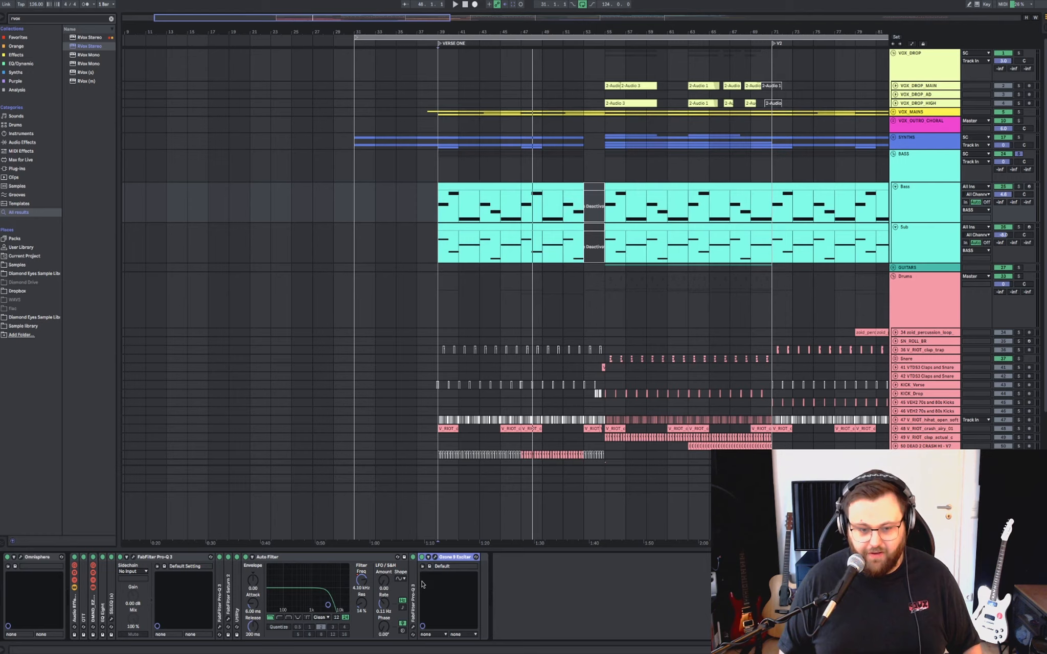
click(434, 557)
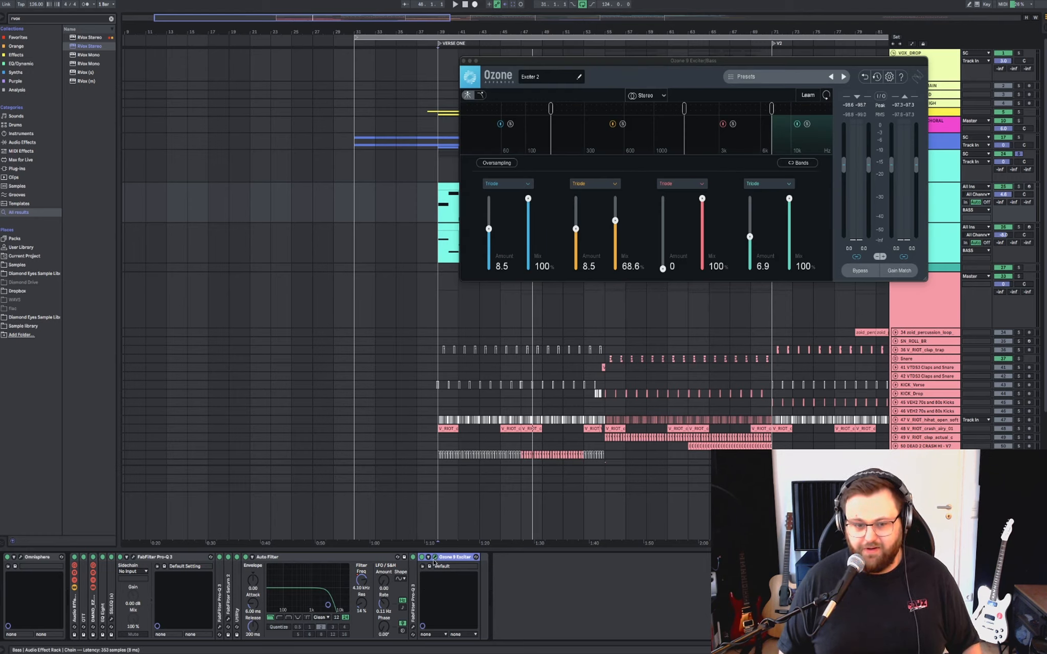
click(435, 558)
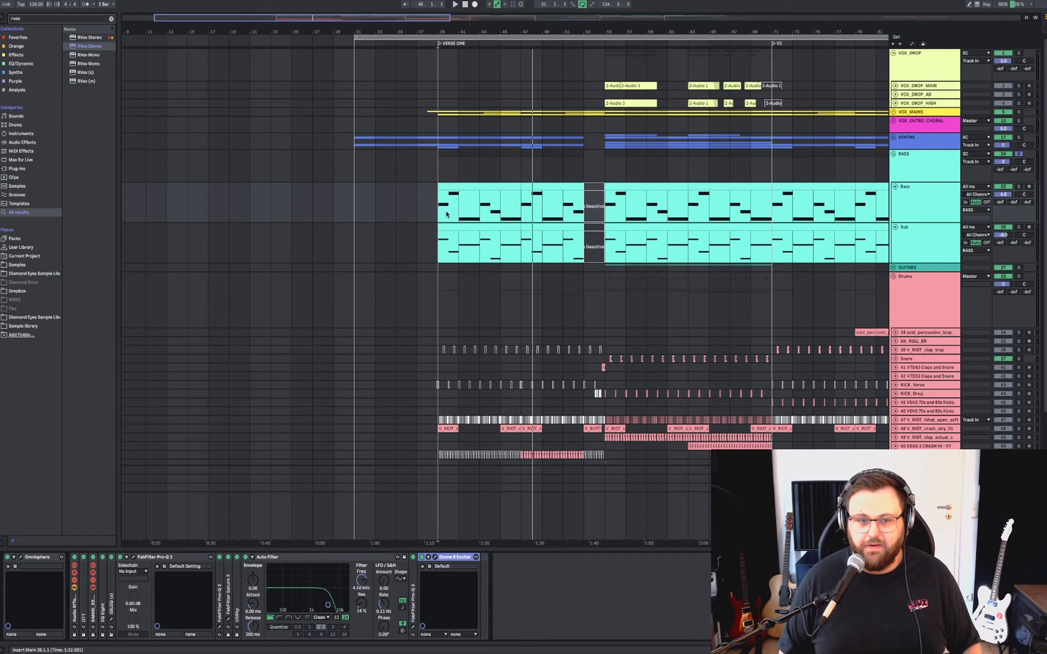
Audition the soloed Sub track from the start of Verse One at bar 39.
click(435, 254)
key(space)
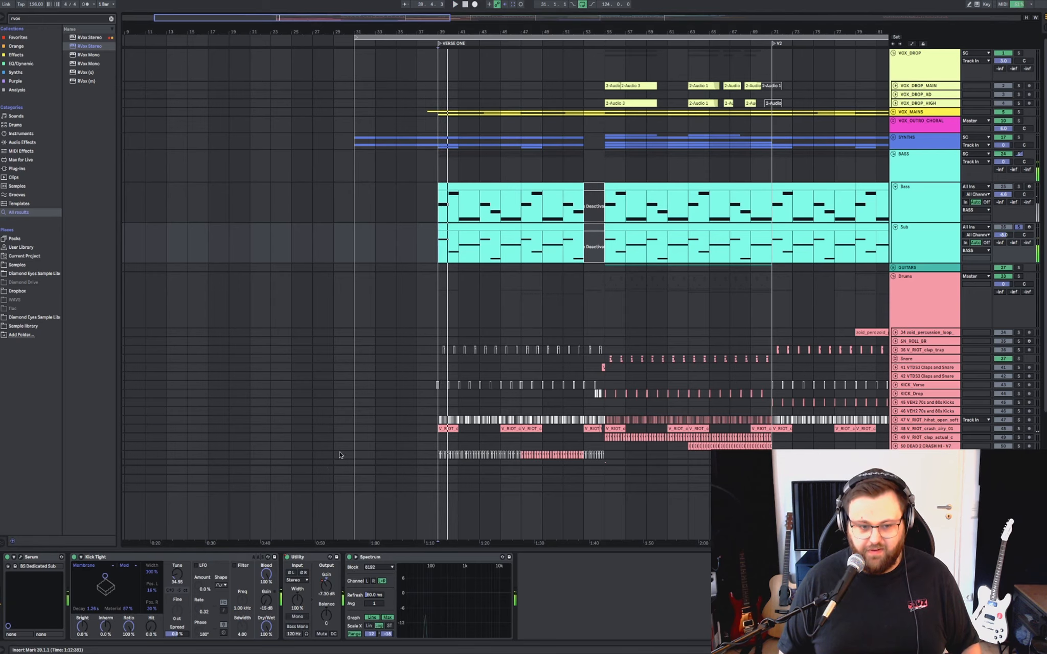
key(space)
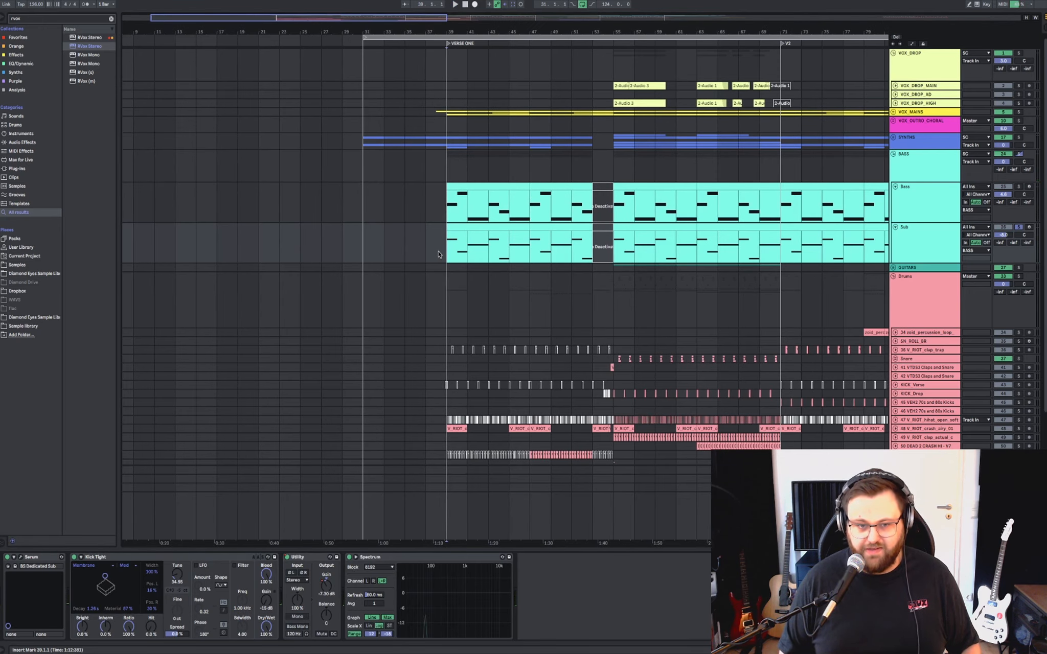
Select the Kick Tight device on the Sub track and replay the sub from bar 39 while checking the Spectrum.
scroll(439, 253, down, 1)
scroll(438, 253, up, 1)
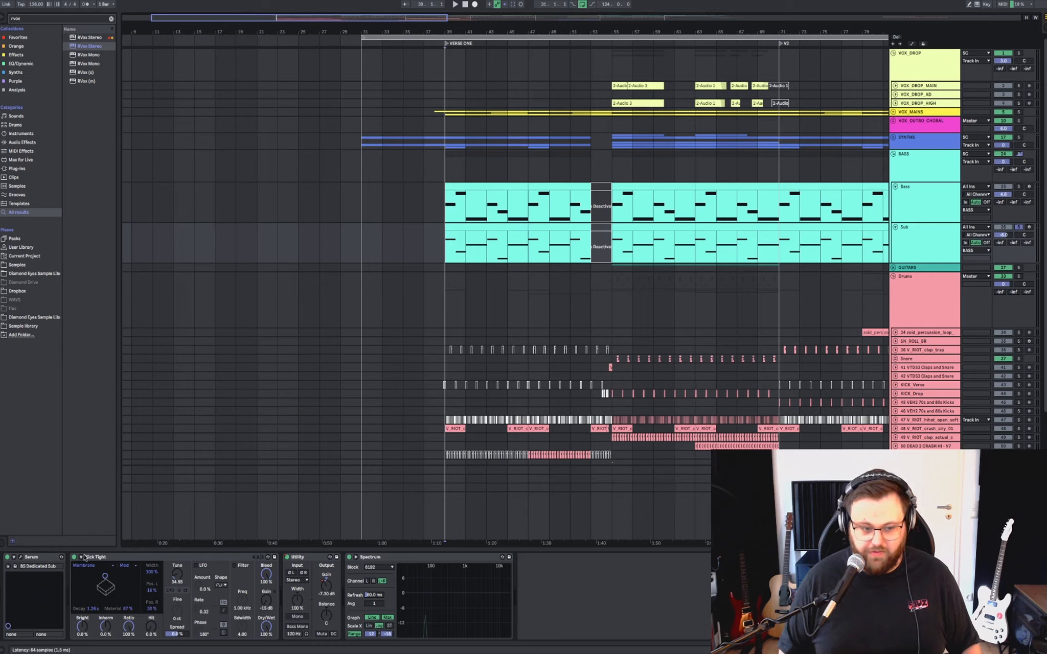
click(111, 557)
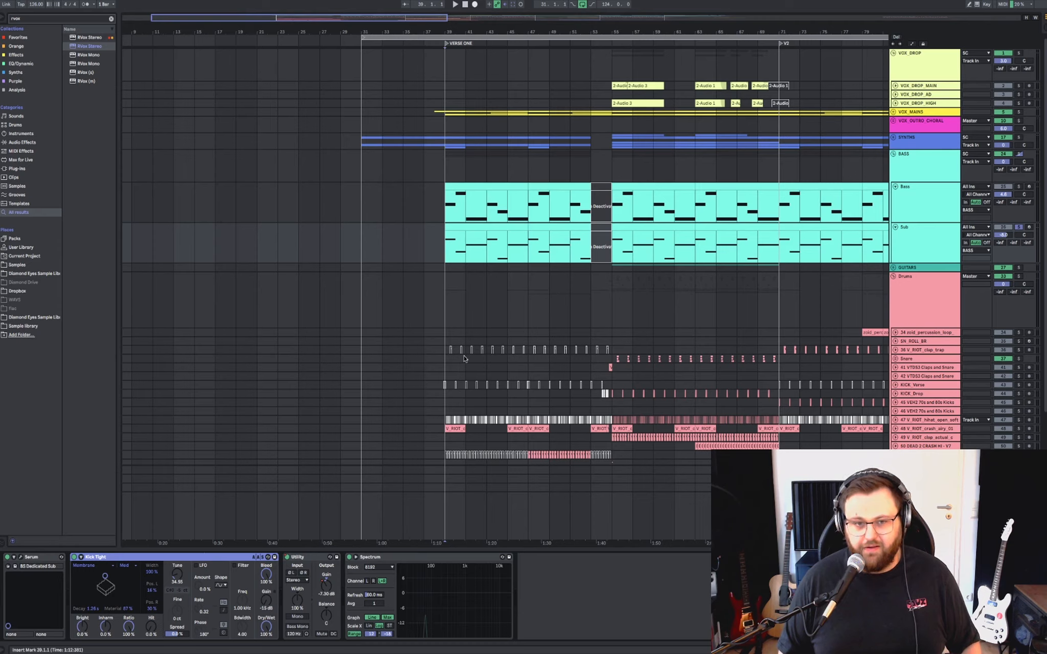
click(446, 276)
key(space)
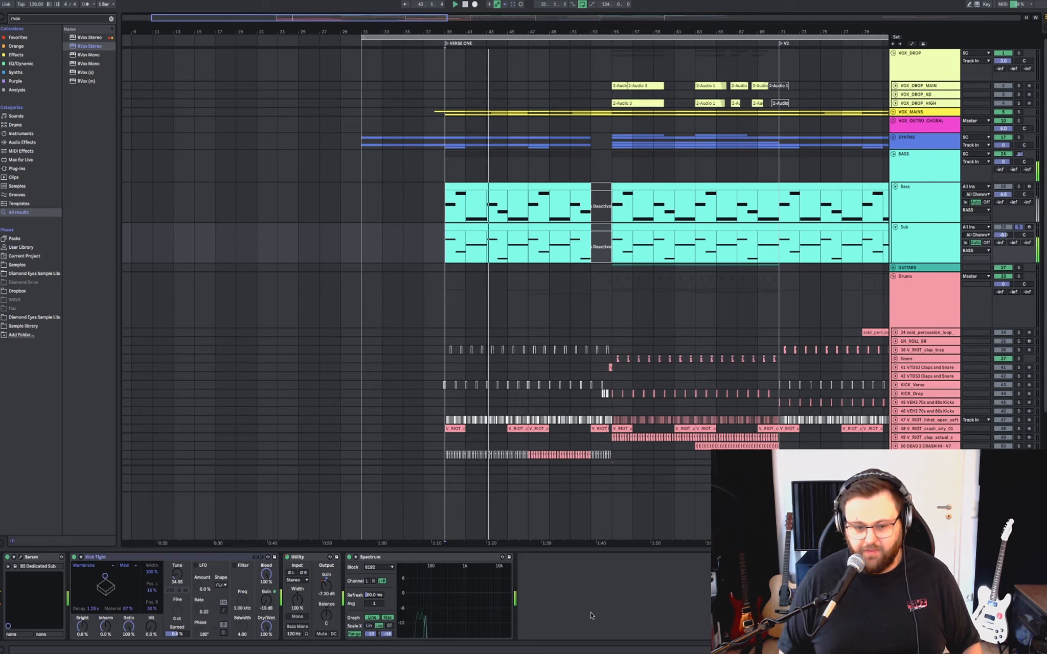
key(space)
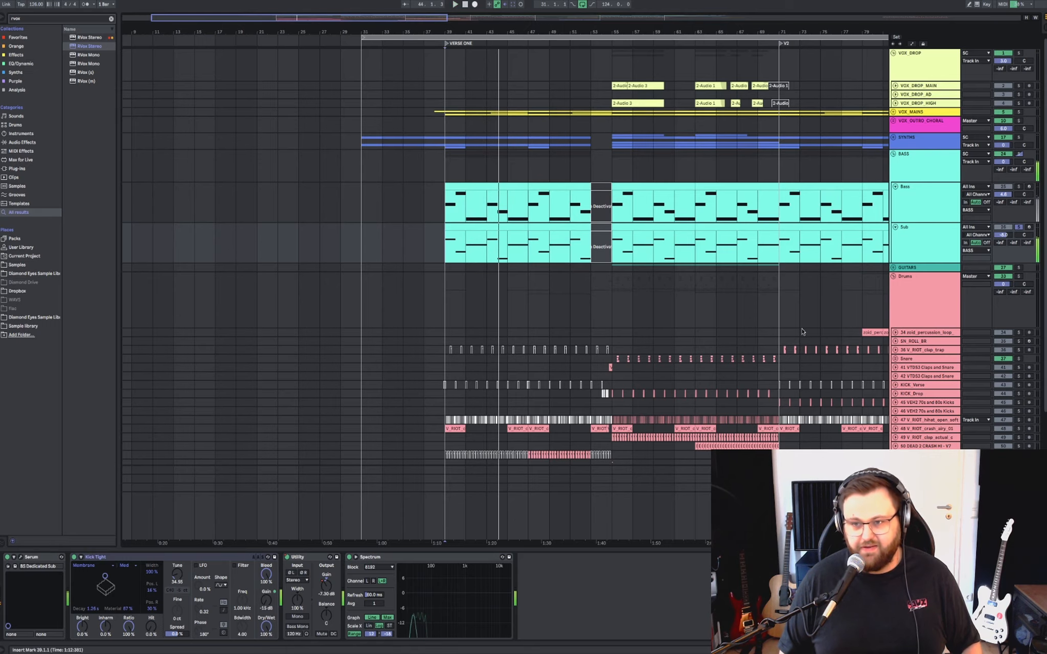
Return the insert marker to bar 39, unsolo the Sub track and fold the BASS group.
click(444, 253)
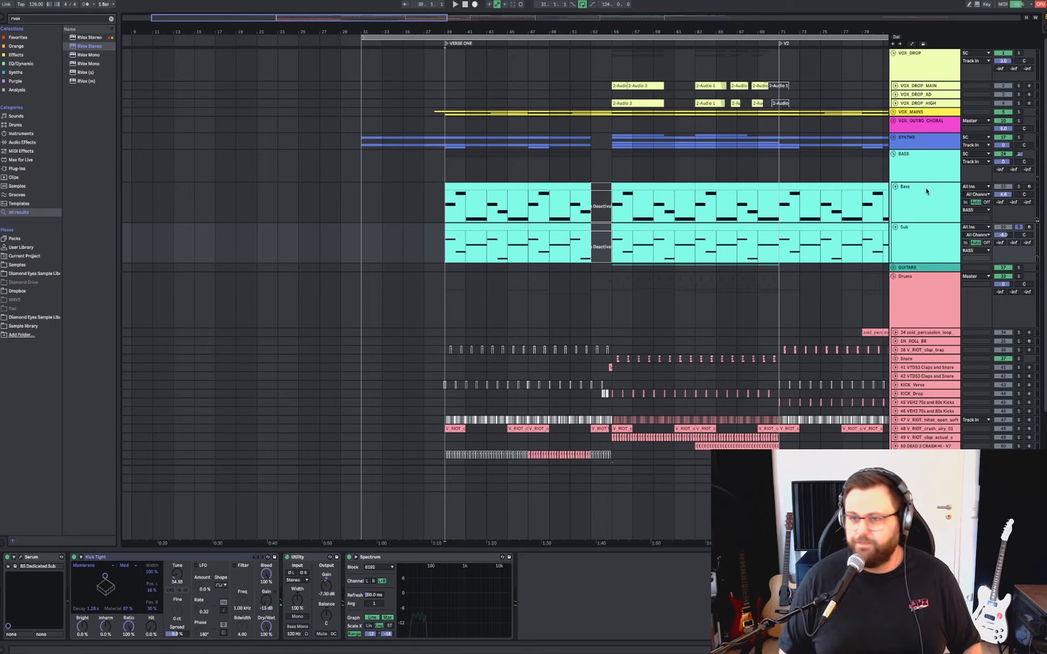
key(s)
click(921, 166)
key(u)
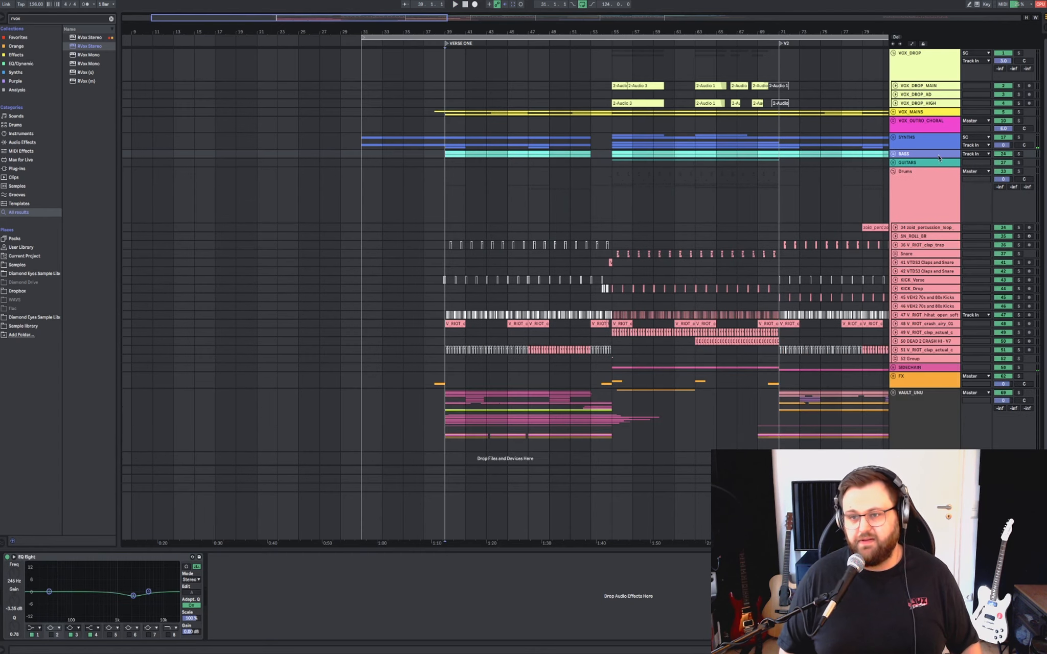
Examine the Drums group's clap, kick, hi-hat and crash clips across Verse One, including the change at bar 47.
click(923, 174)
click(459, 326)
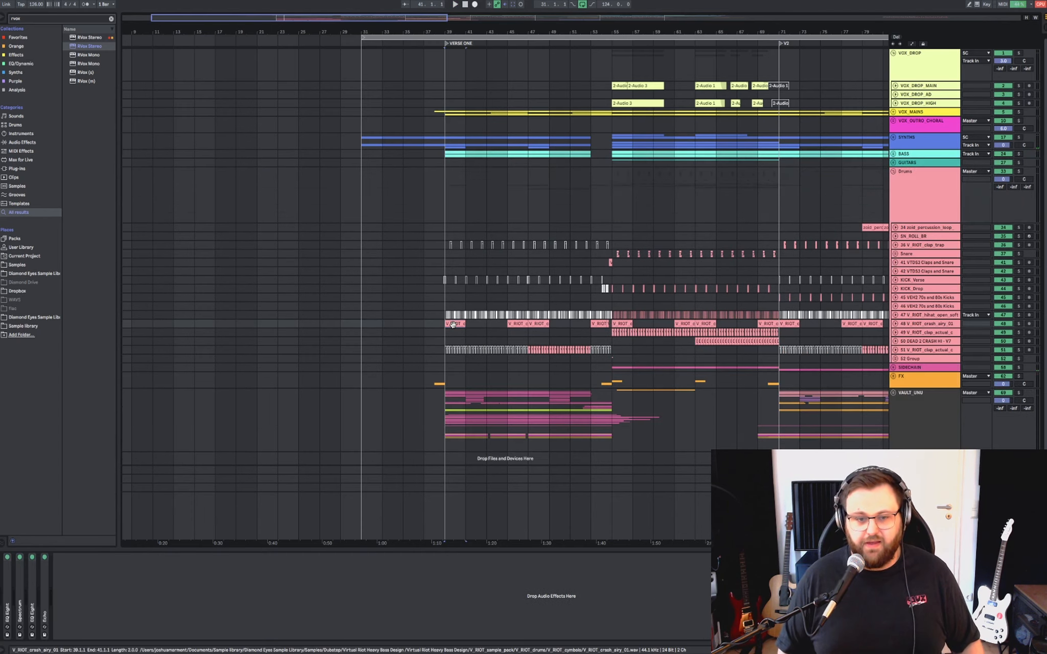
scroll(715, 324, down, 1)
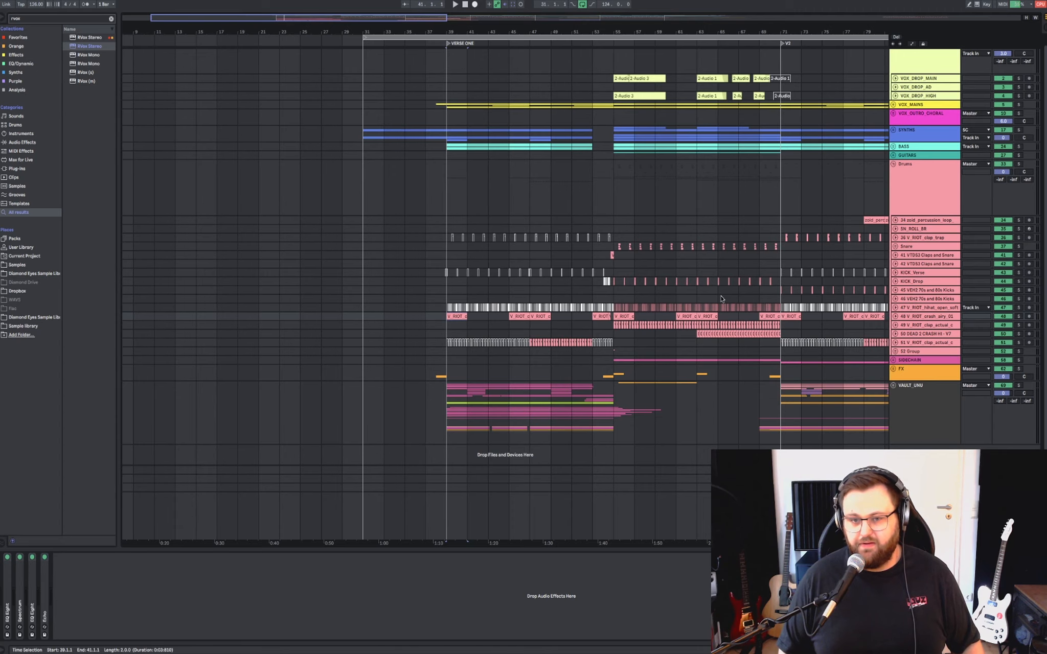
scroll(721, 299, right, 3)
scroll(533, 289, up, 5)
scroll(533, 289, left, 6)
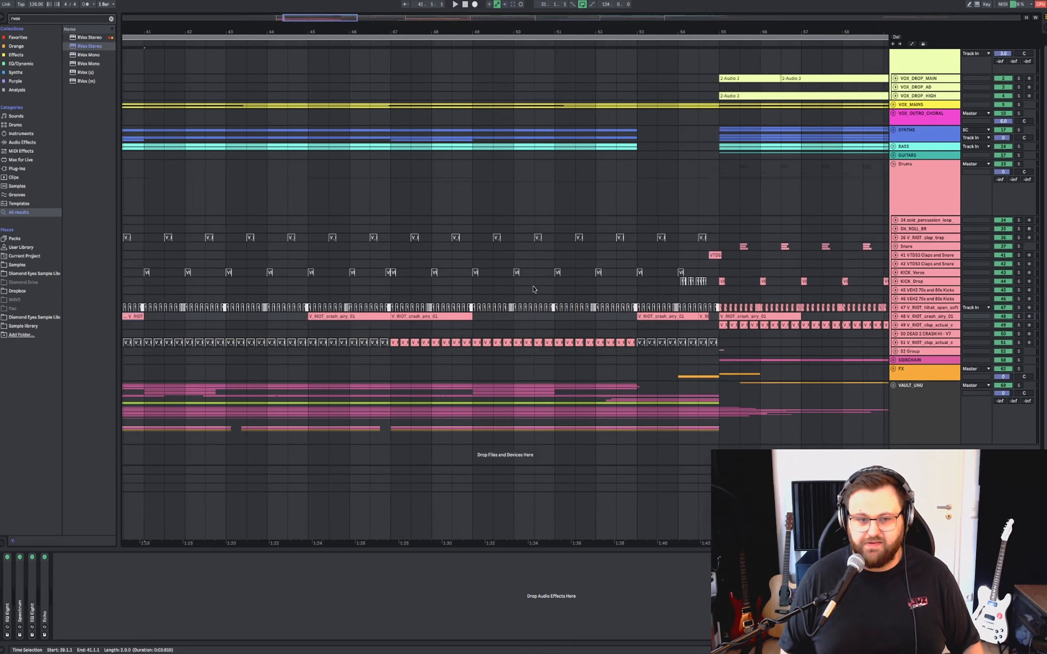
scroll(533, 289, left, 3)
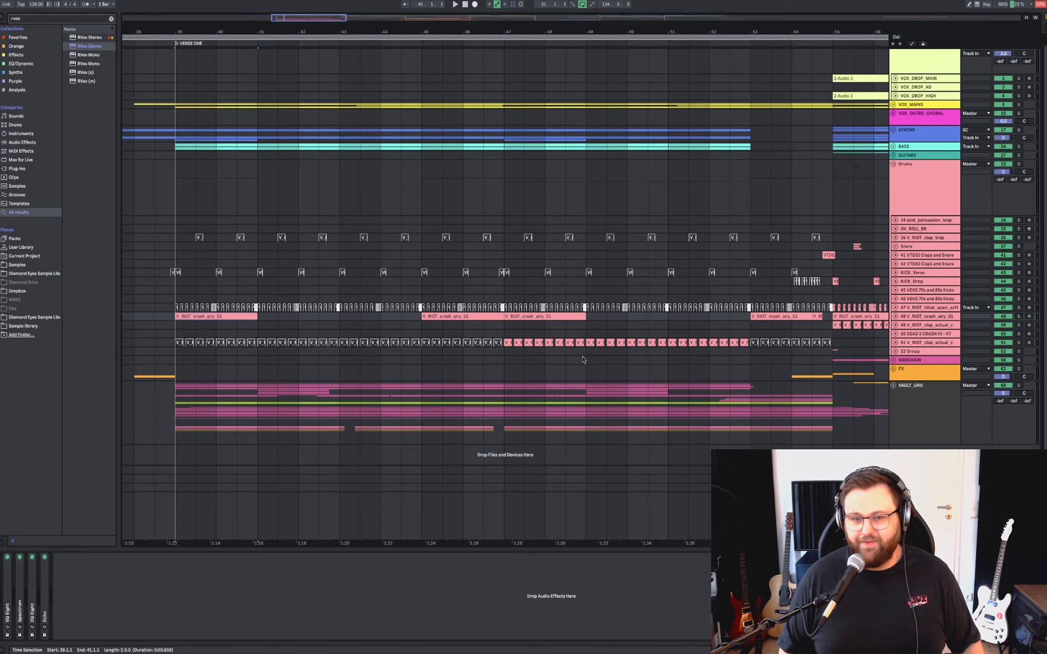
scroll(537, 348, right, 2)
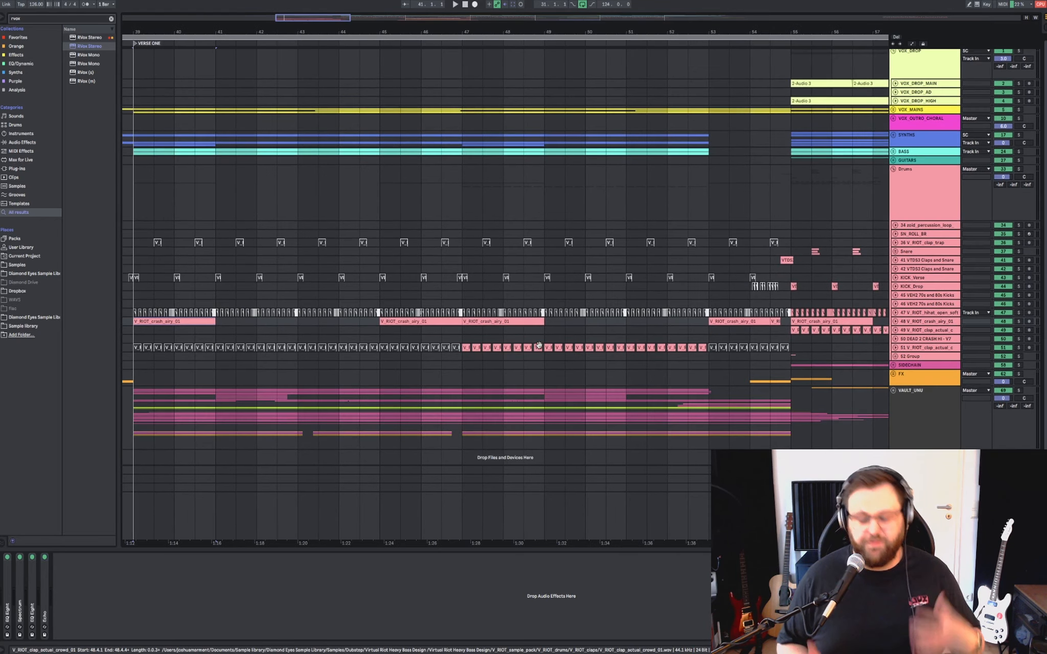
click(453, 363)
scroll(453, 363, down, 5)
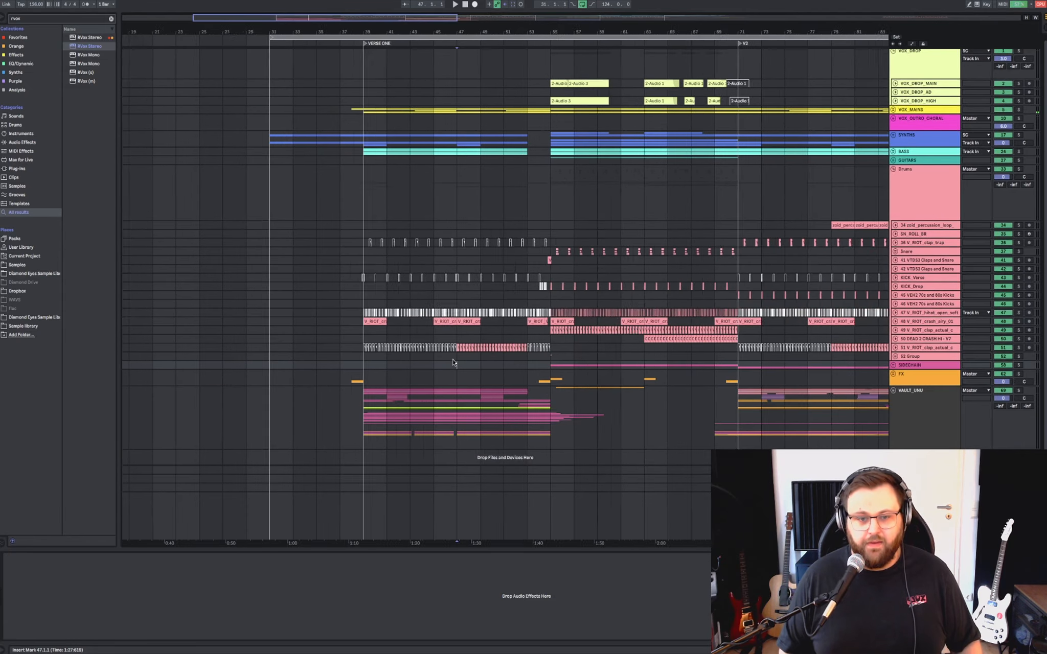
scroll(453, 363, down, 1)
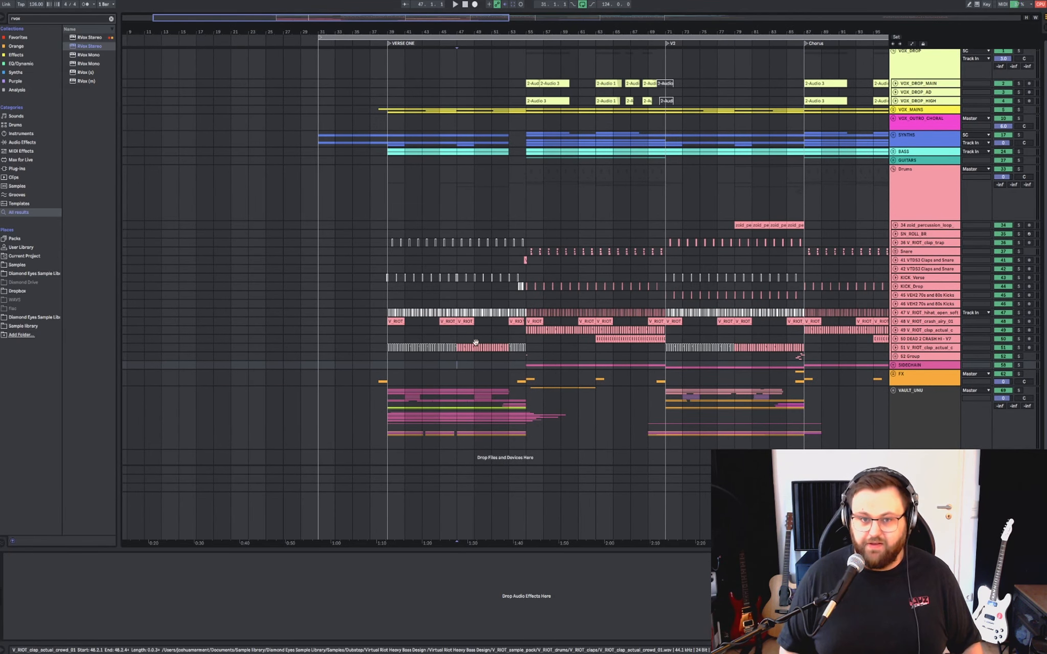
Mark out the verse's four-bar drum phrases on the Drums group, from bar 39 to 43 and bar 43 to 47.
click(517, 207)
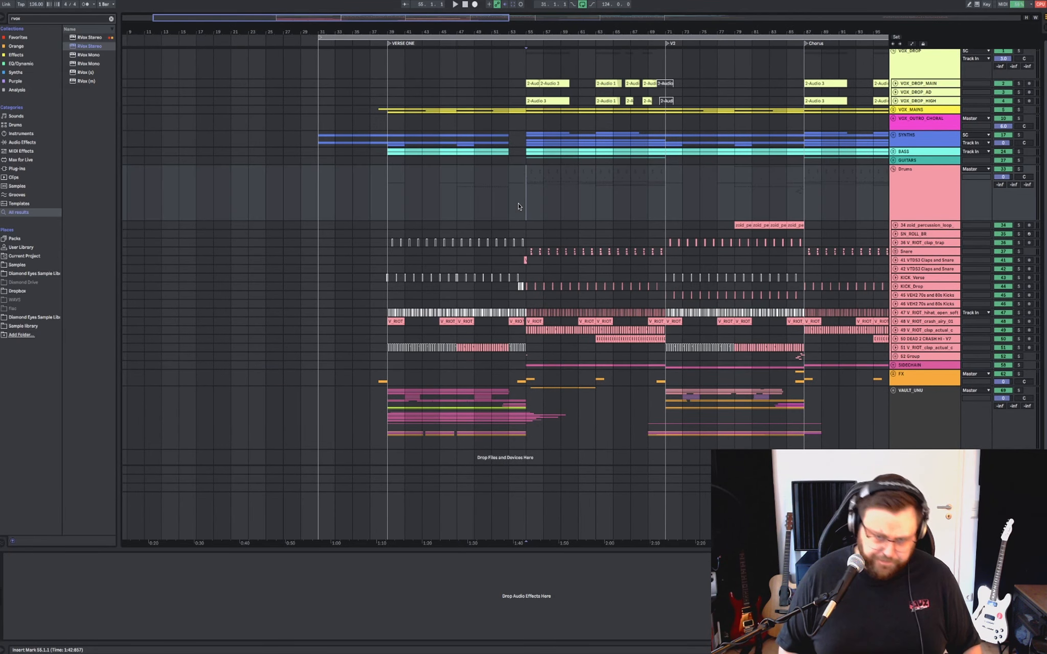
click(380, 213)
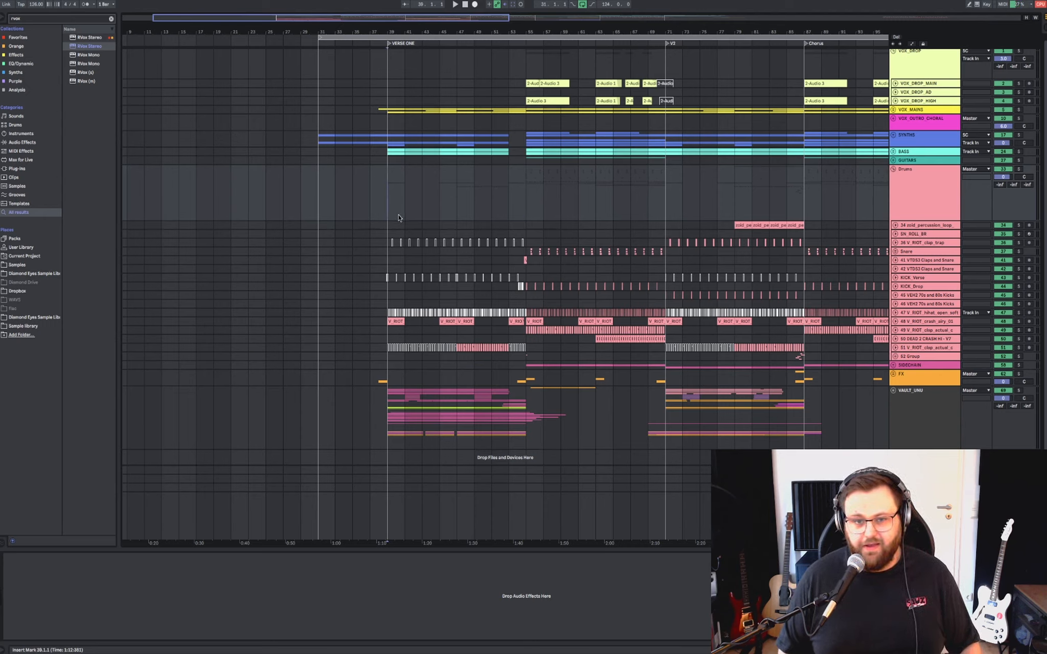
drag(392, 205, 425, 197)
click(415, 205)
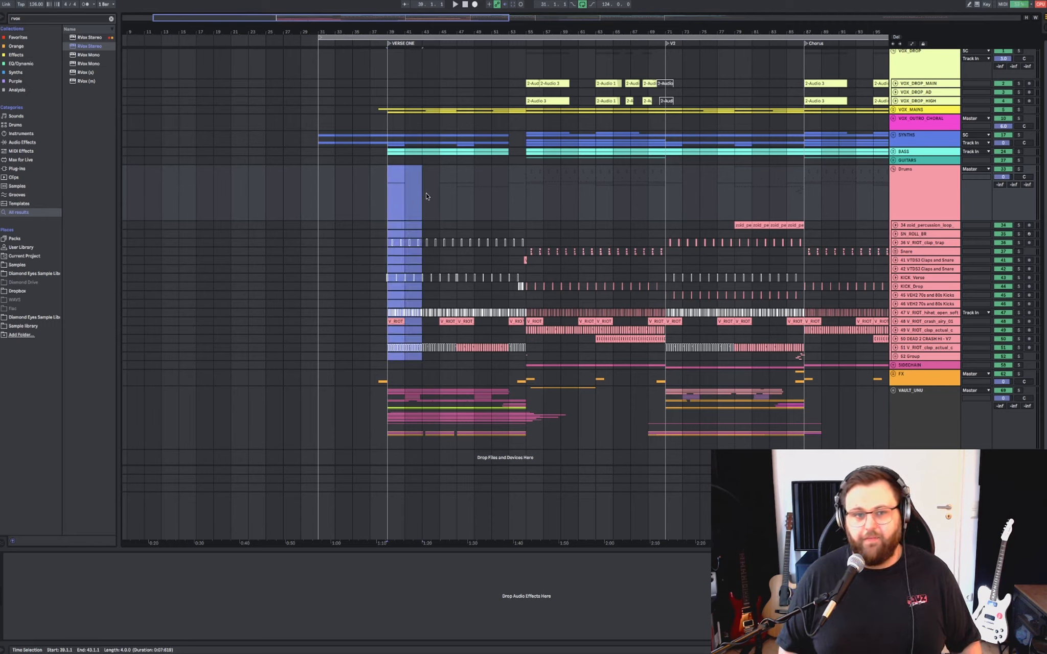
click(426, 196)
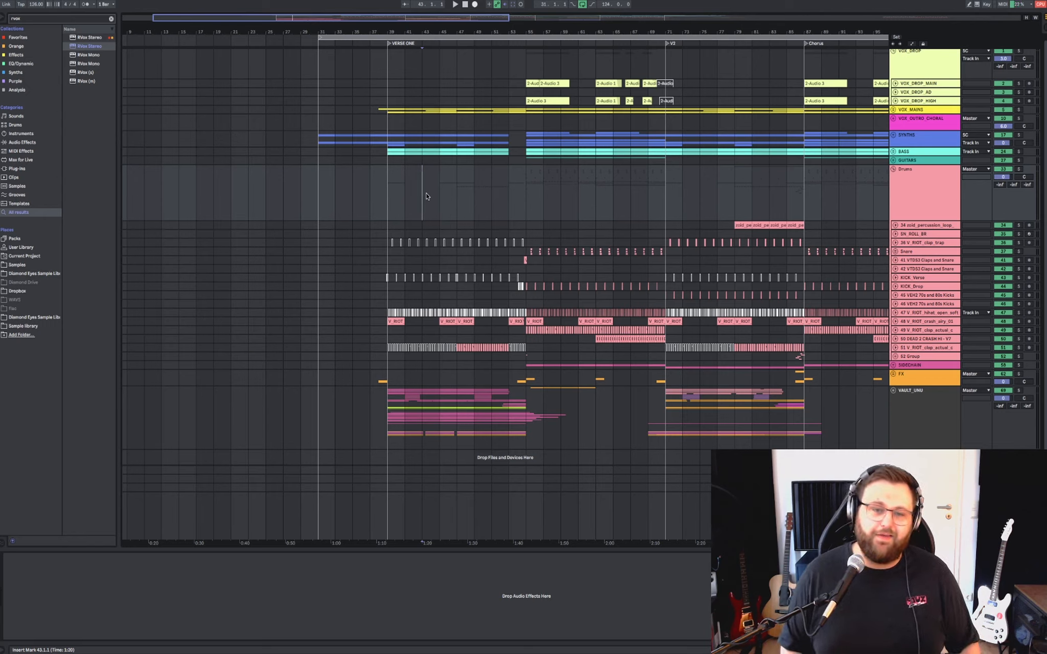
drag(427, 196, 451, 189)
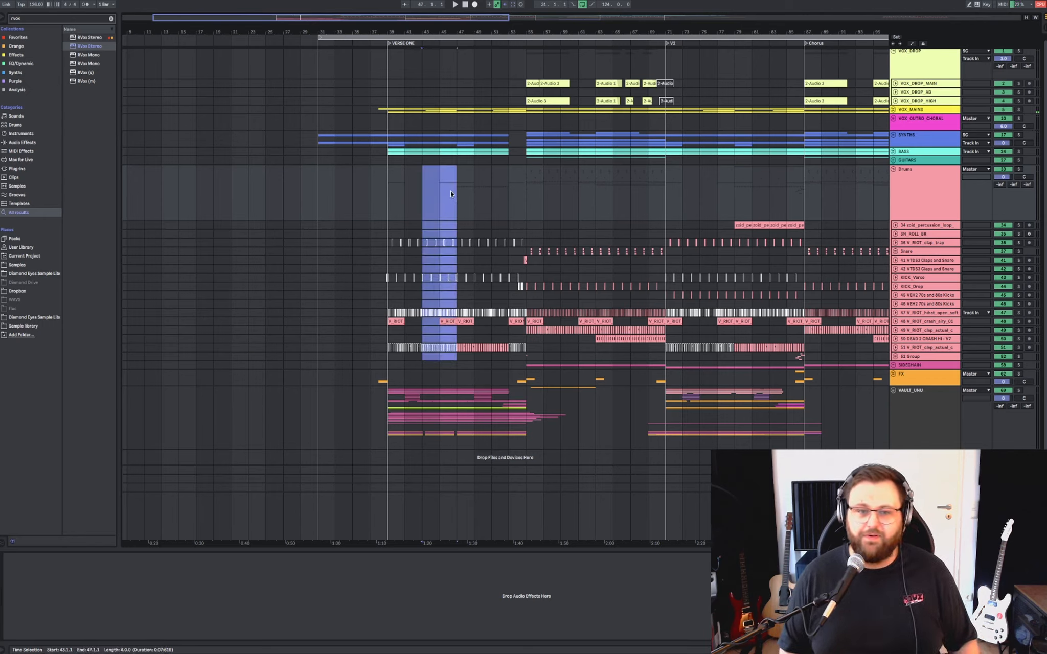
click(408, 187)
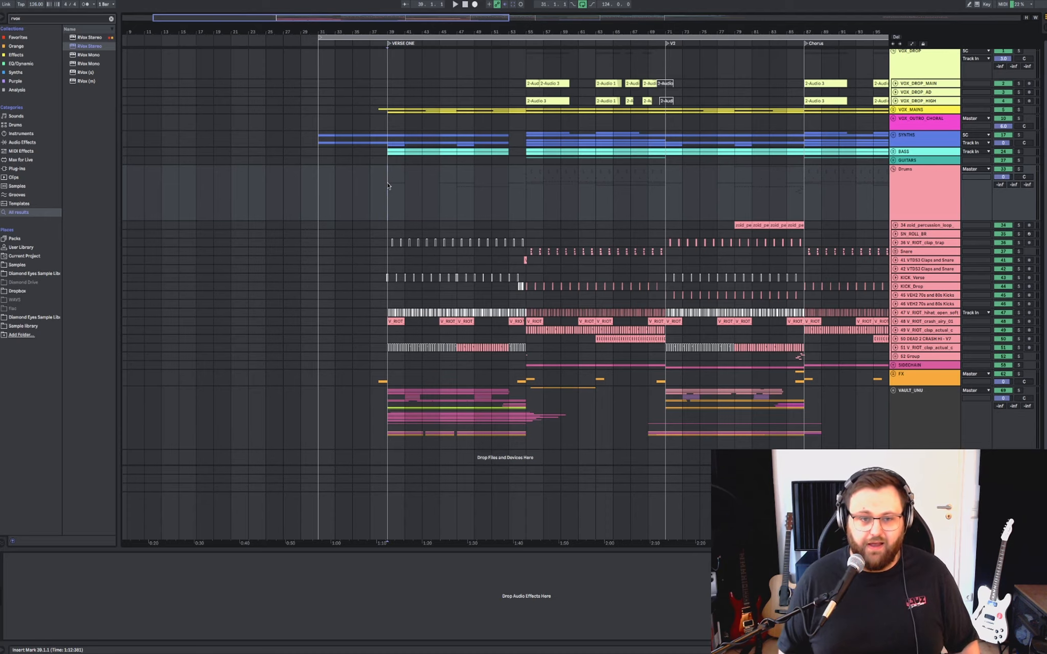
drag(387, 186, 420, 187)
click(420, 187)
Place the insert marker at bar 39 on the V_RIOT_clap_trap track to show its effect chain.
scroll(419, 187, down, 1)
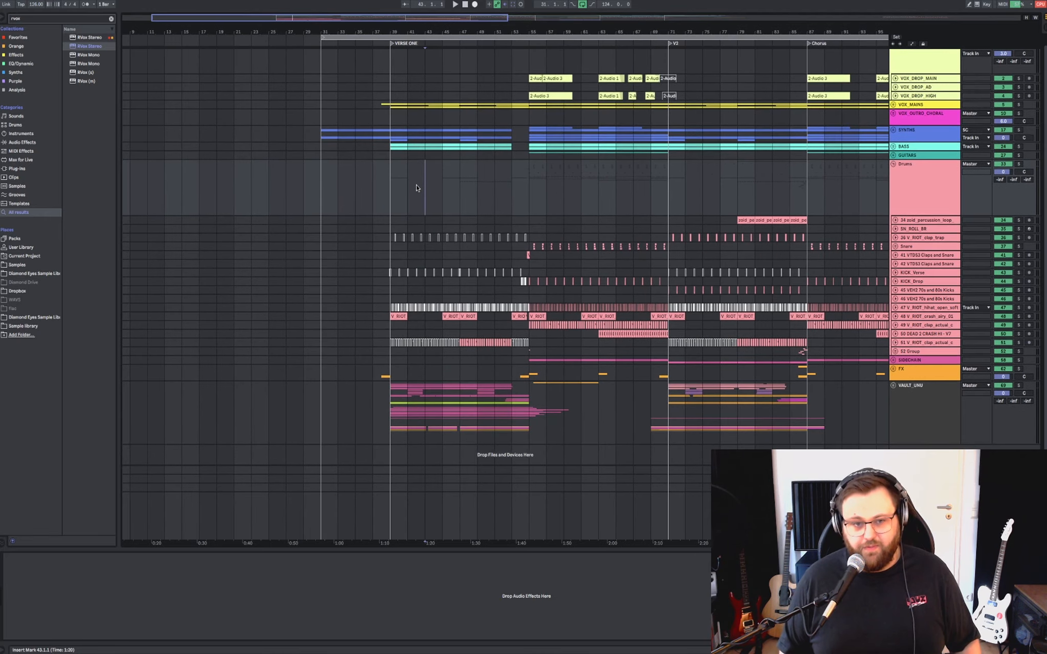
scroll(392, 207, left, 1)
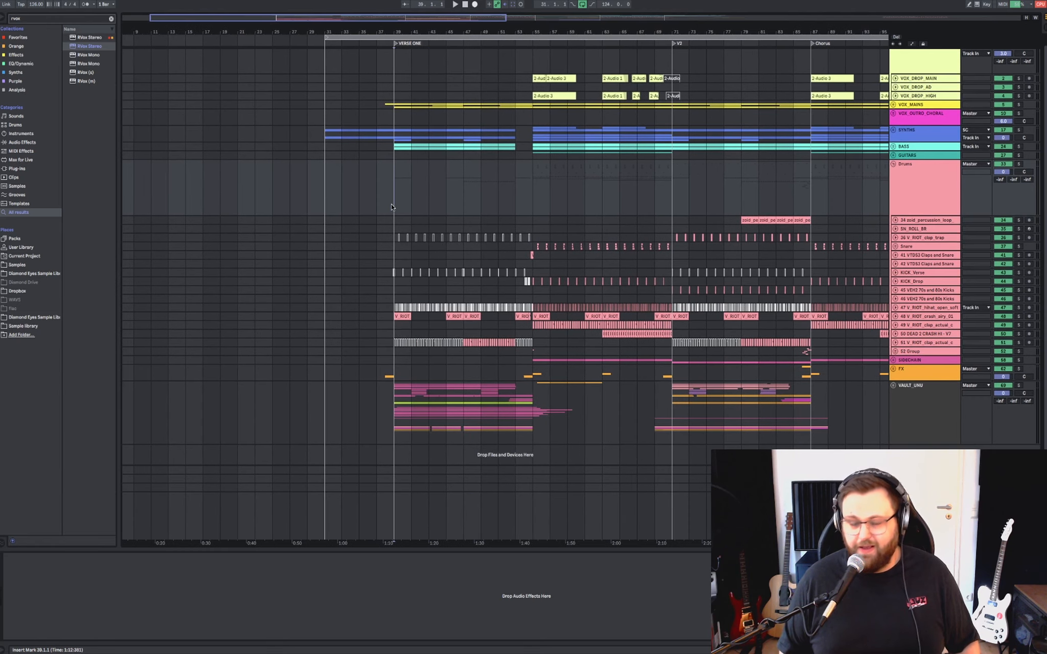
scroll(392, 207, right, 1)
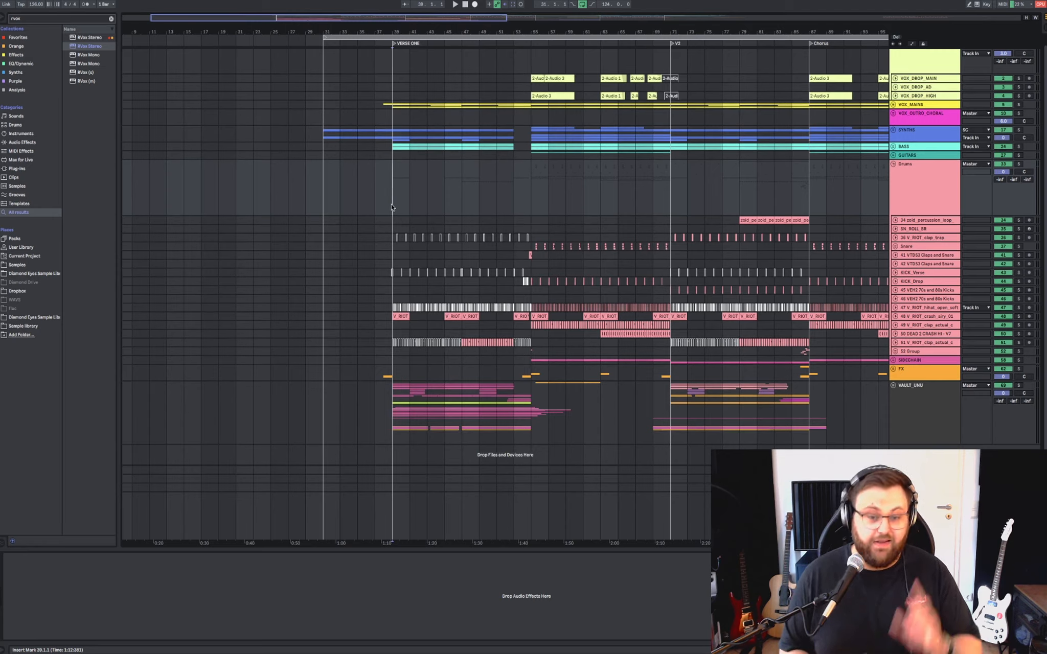
scroll(392, 220, right, 1)
click(390, 238)
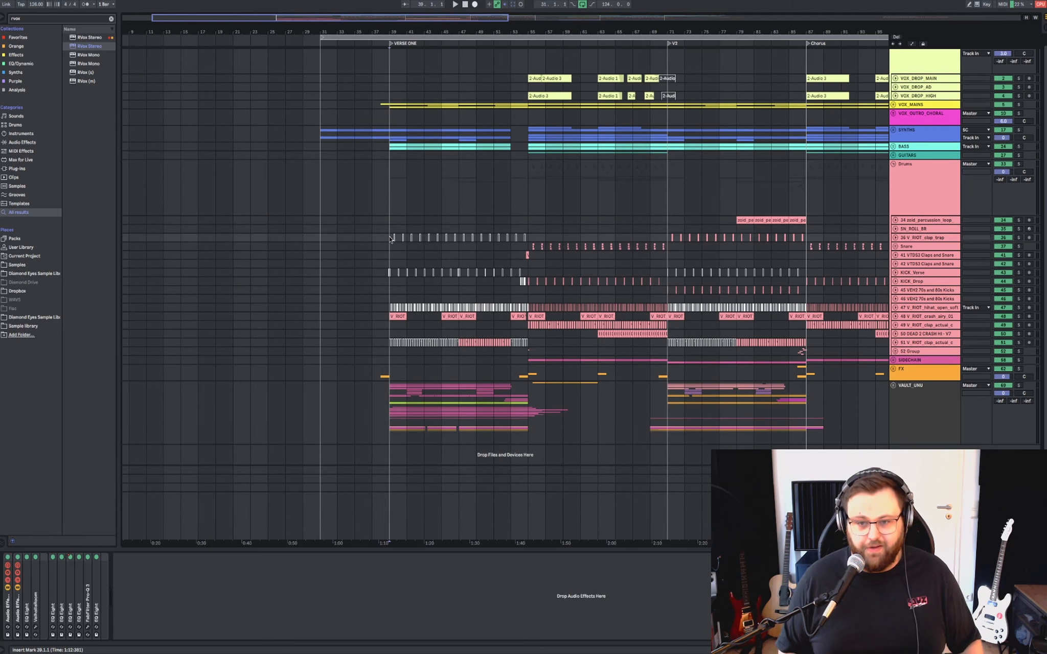
Solo the Drums group and play Verse One from bar 39.
scroll(384, 203, up, 5)
scroll(511, 291, right, 2)
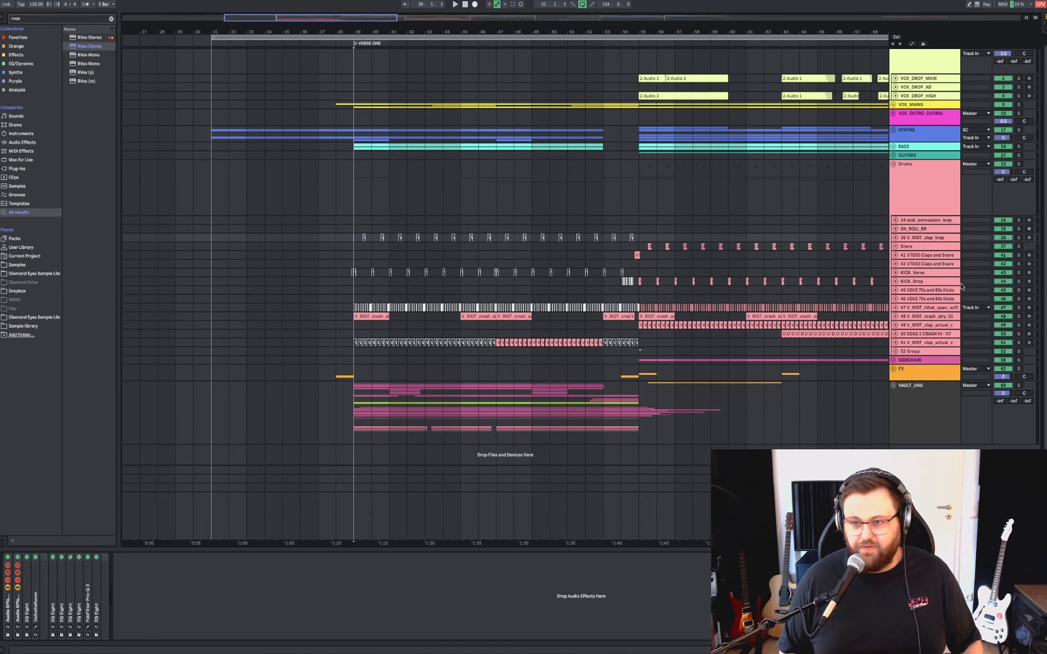
click(913, 246)
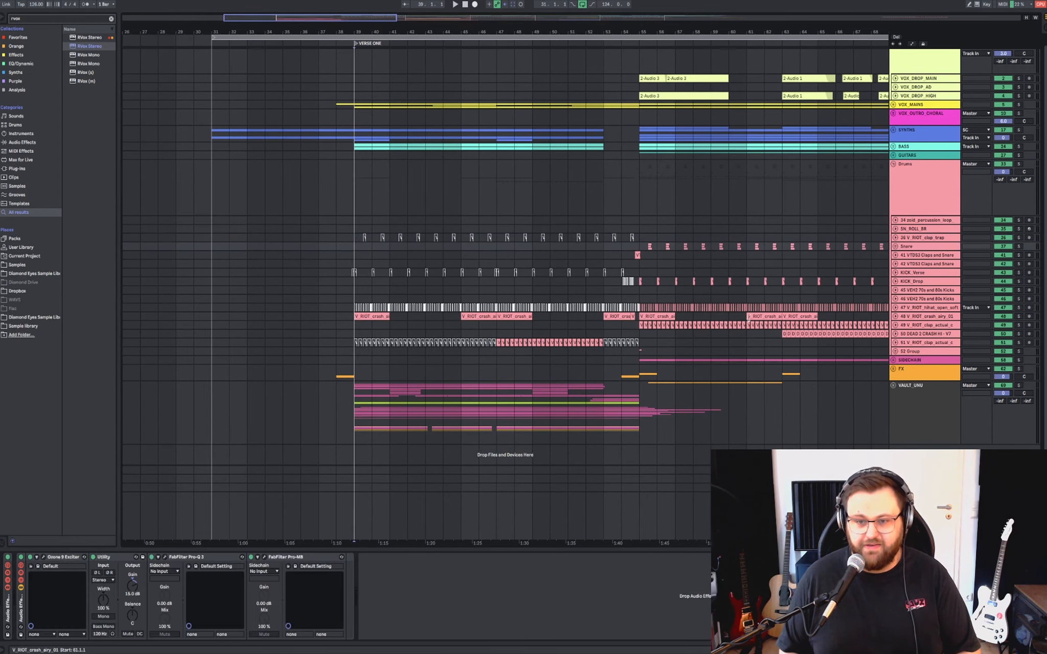
scroll(748, 320, left, 1)
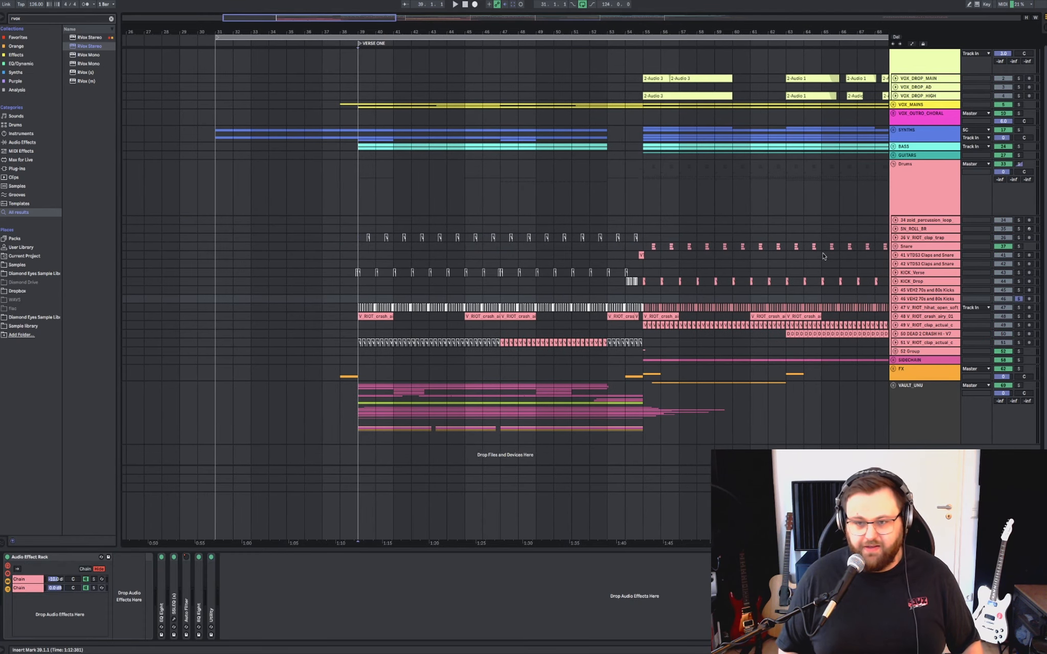
key(space)
click(928, 176)
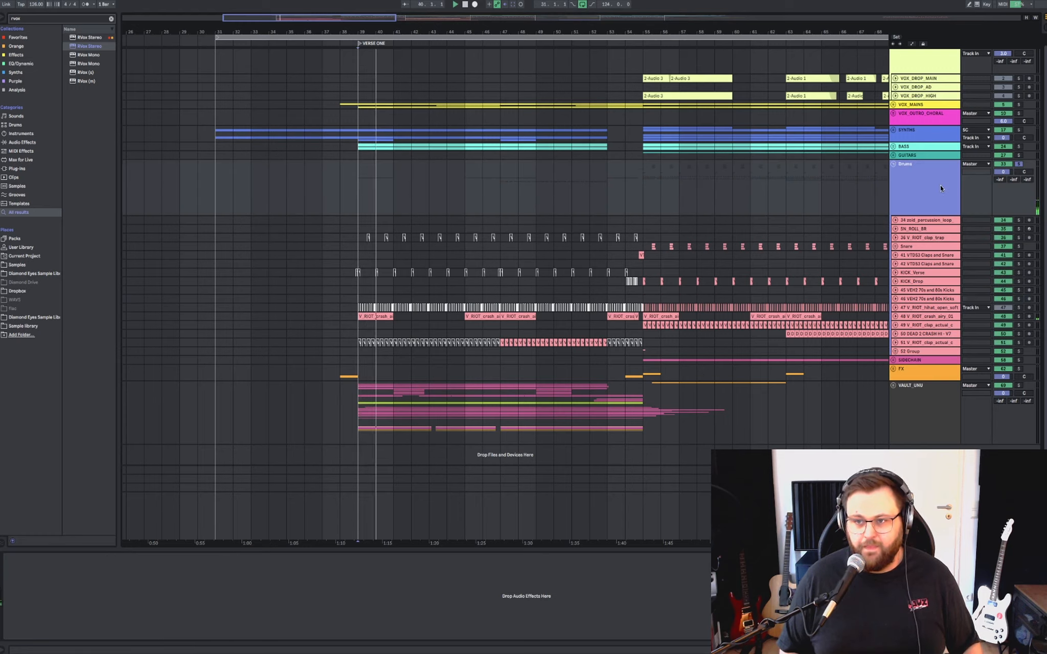
Select the V_RIOT_crash_airy_01 clip at bar 45 and expand its track's EQ Eight, Spectrum and Echo devices.
click(483, 317)
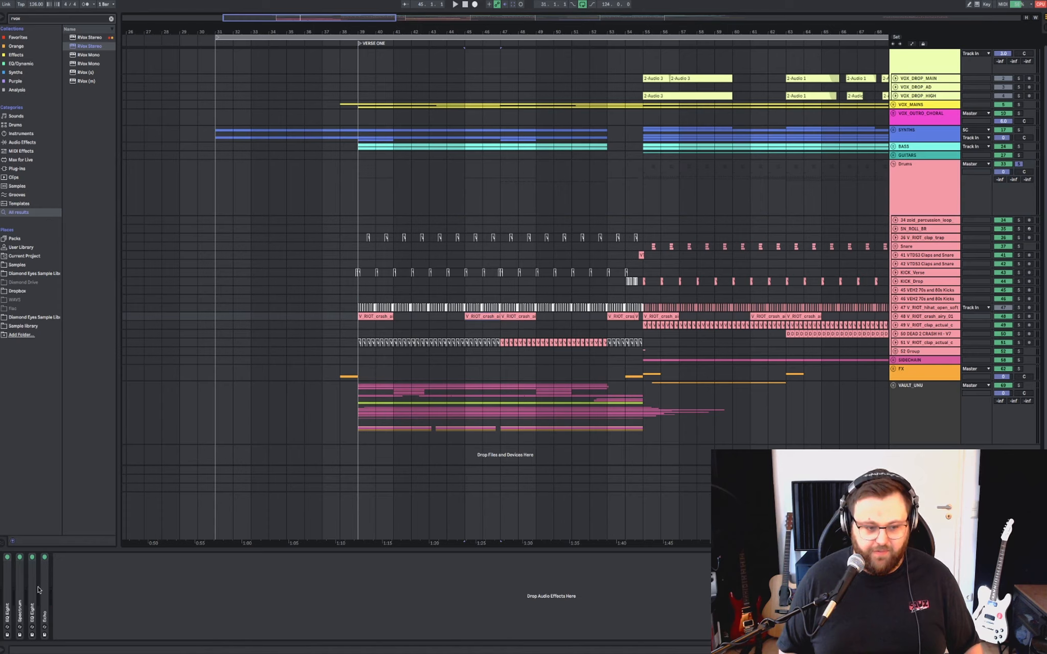
double_click(34, 590)
double_click(20, 590)
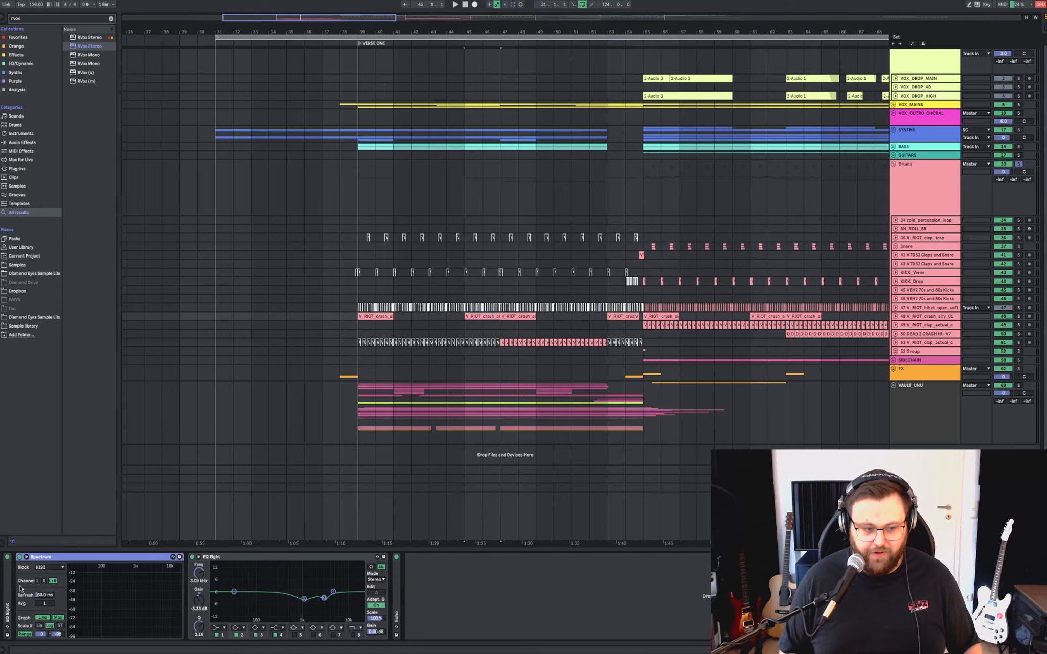
double_click(8, 590)
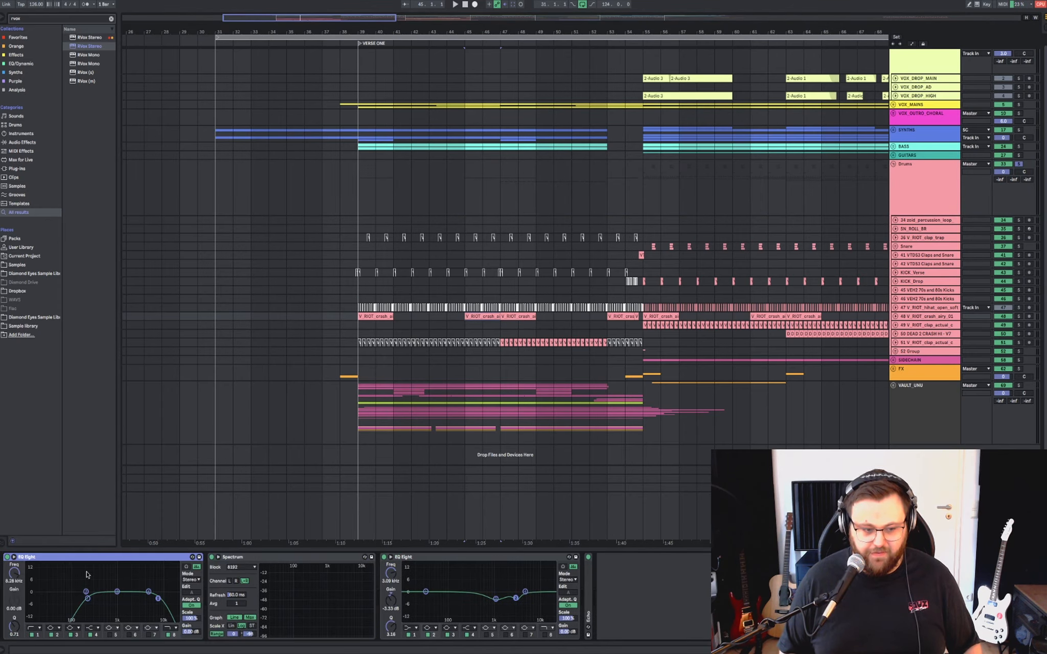
double_click(589, 601)
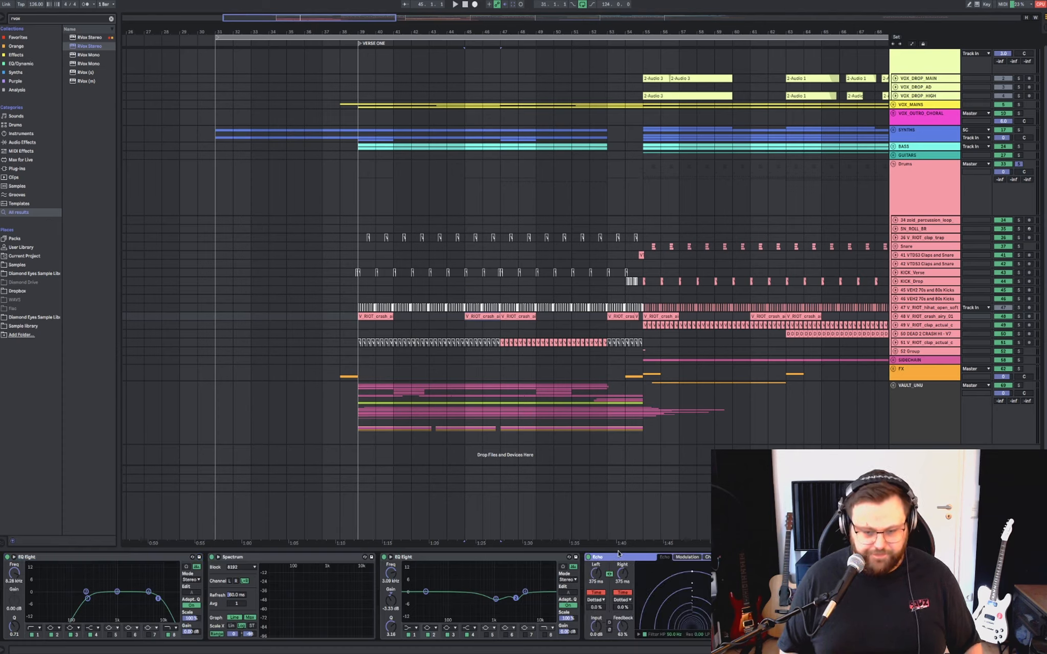
Audition the crash clip from bar 39 and move the Spectrum device between the second EQ Eight and Echo.
click(370, 316)
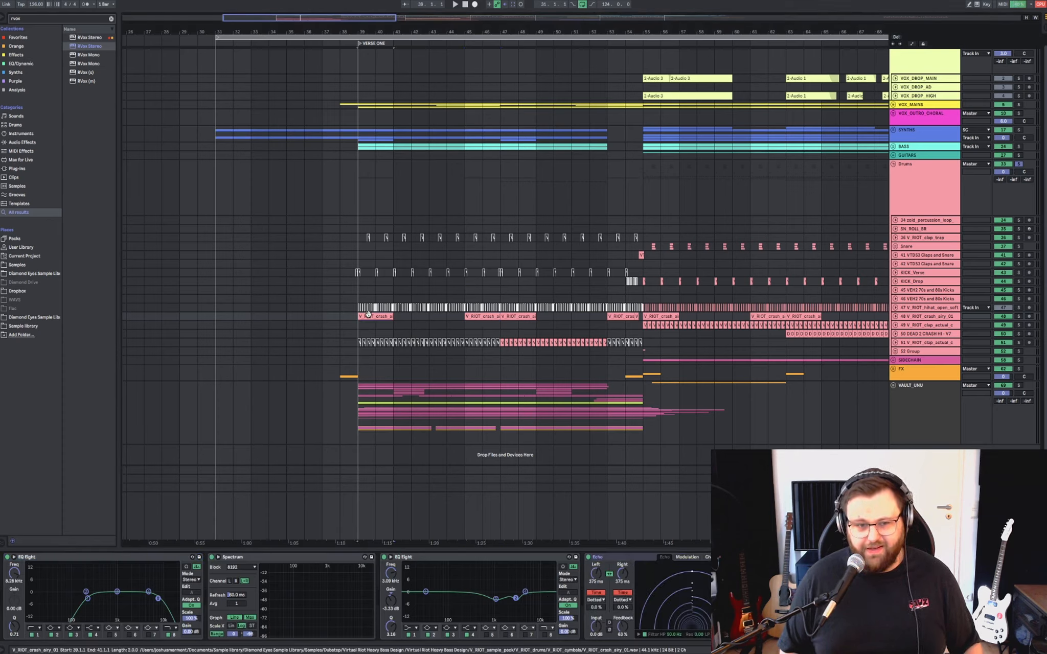
key(space)
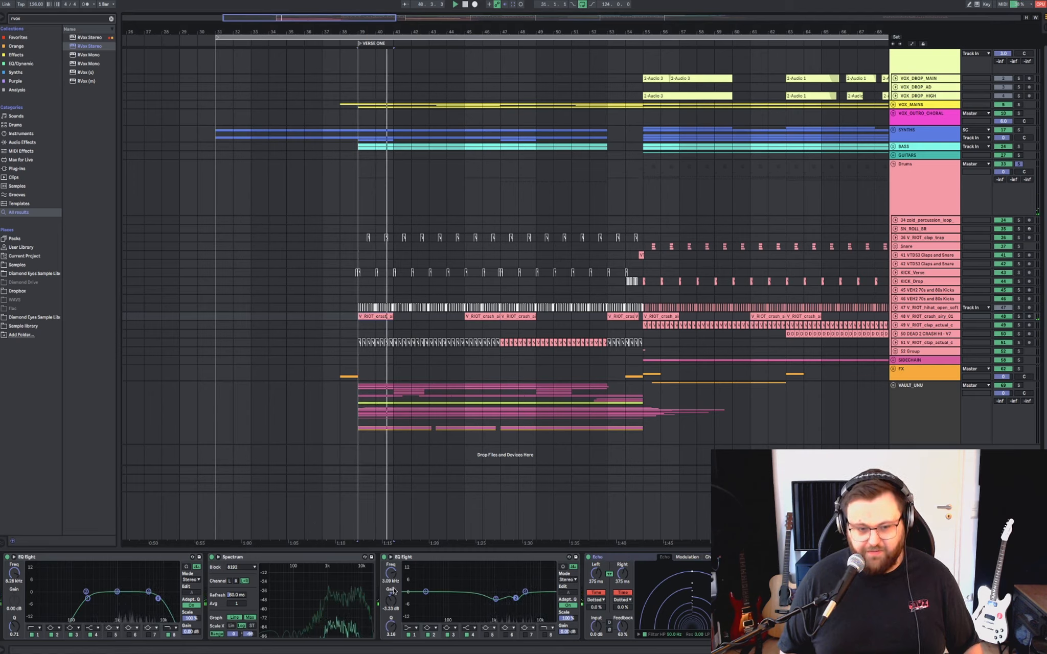
click(316, 557)
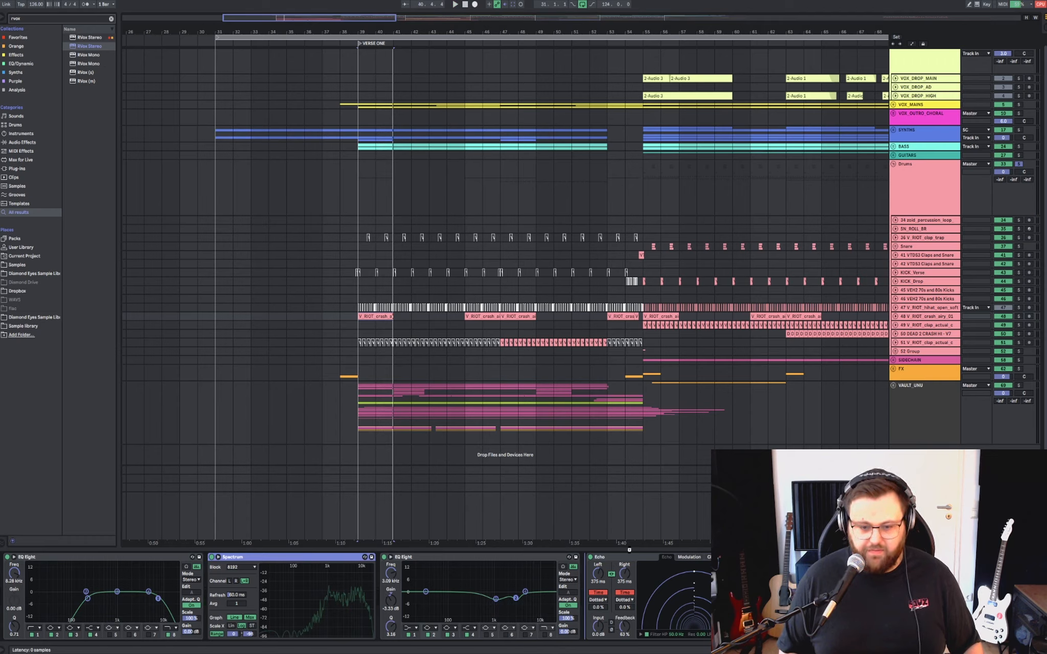
drag(519, 583, 522, 585)
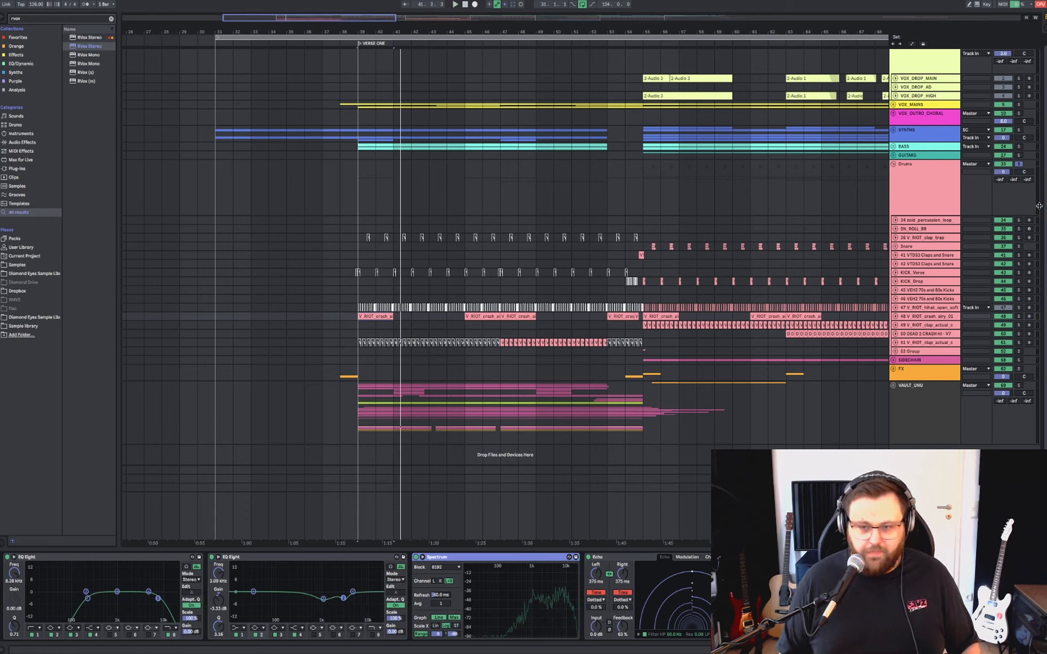
Play the V_RIOT_clap_actual_c pattern from bar 47 and examine its effect chain, collapsing the SSLEQ (s) device.
click(504, 341)
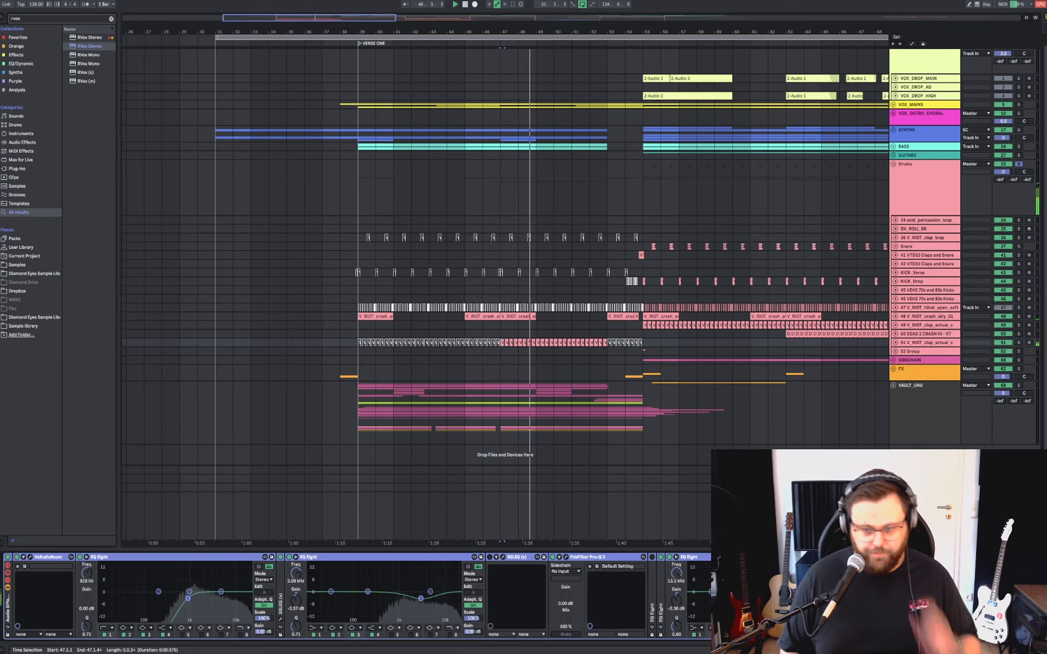
click(7, 557)
click(7, 557)
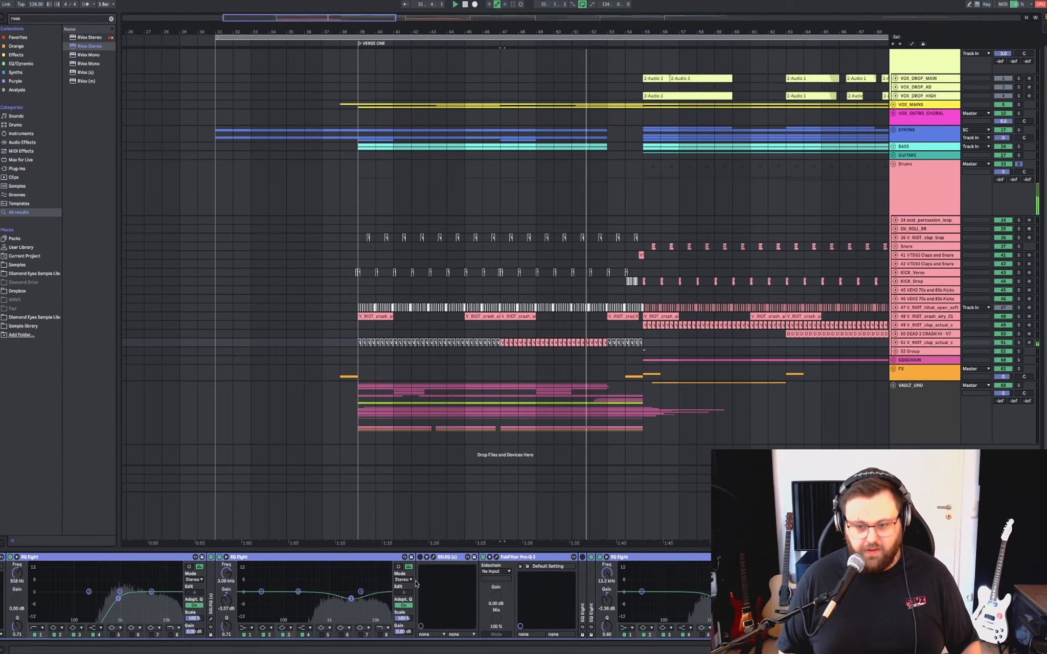
scroll(415, 584, down, 2)
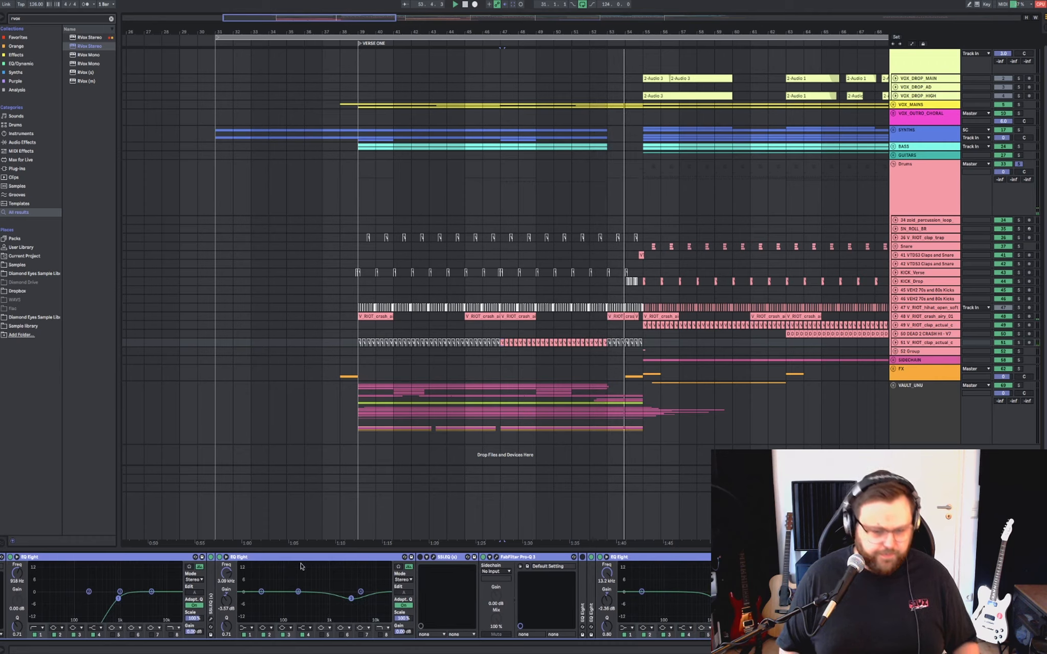
double_click(447, 558)
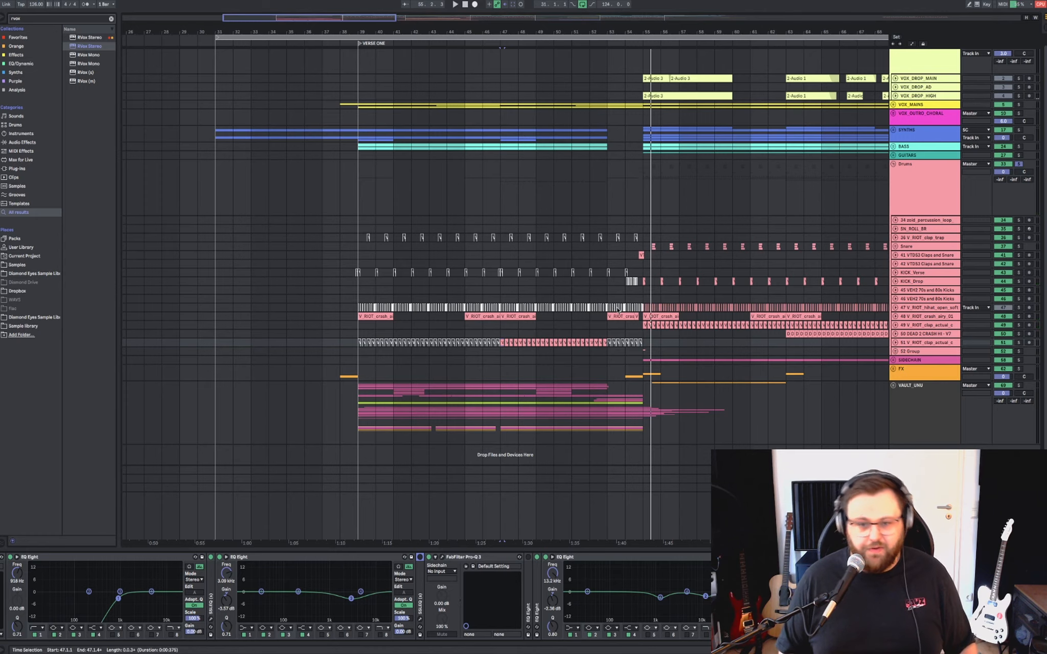
Unsolo and fold the Drums group, and return the insert marker to bar 39.
click(637, 349)
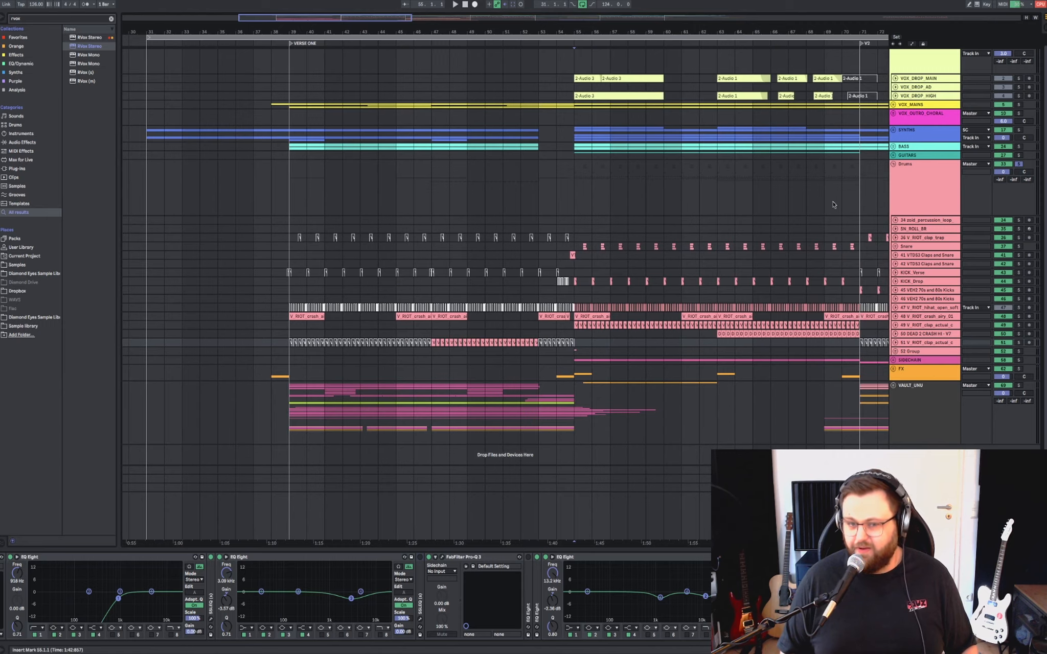
click(902, 174)
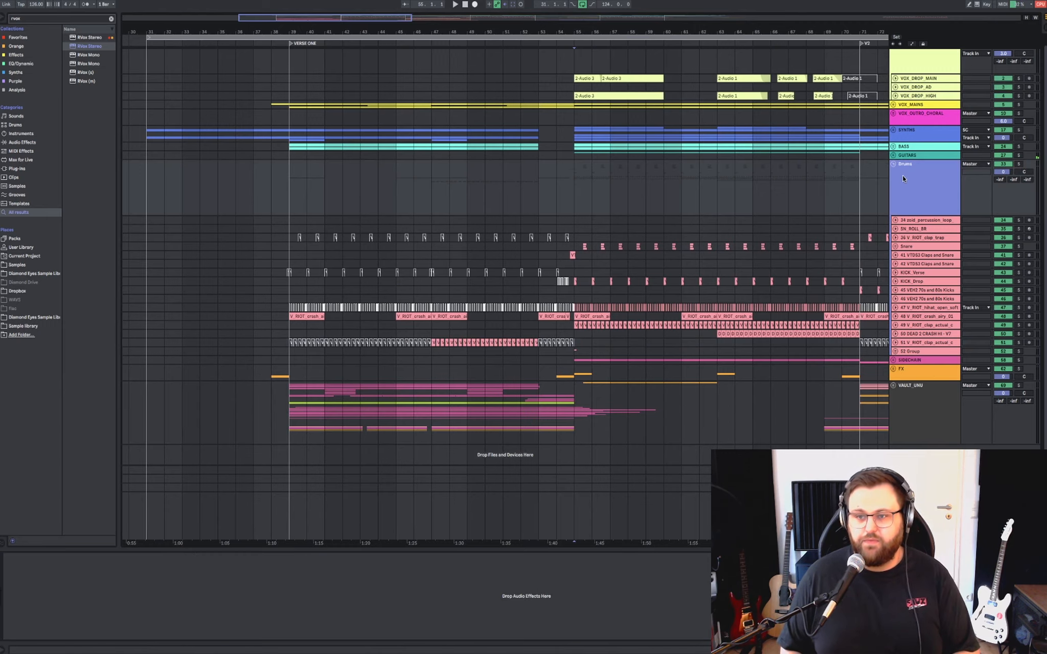
key(Left)
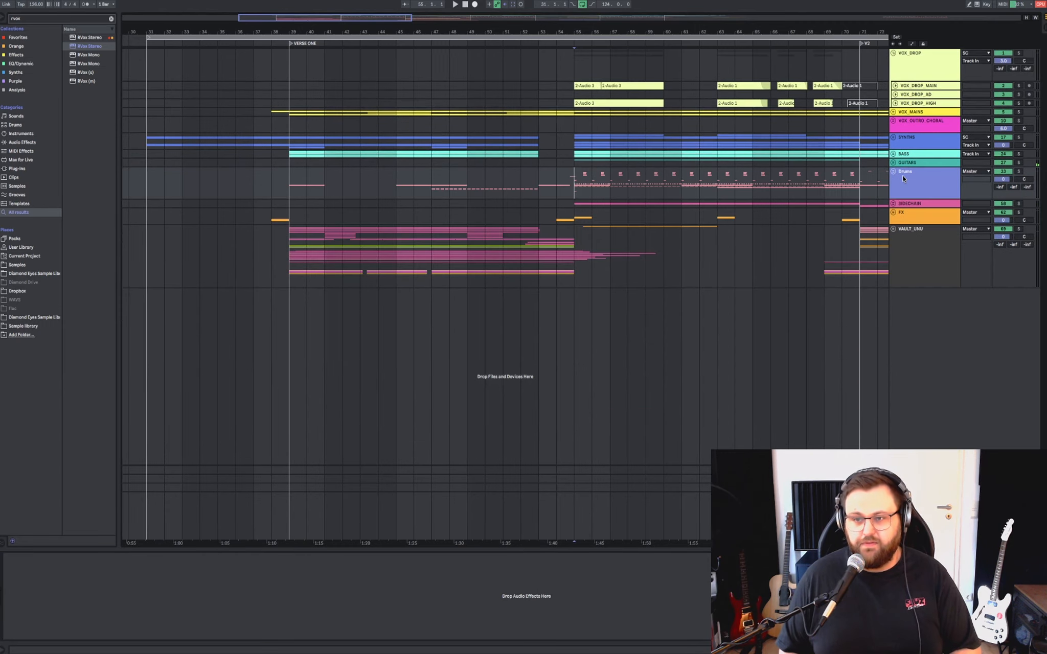
click(284, 237)
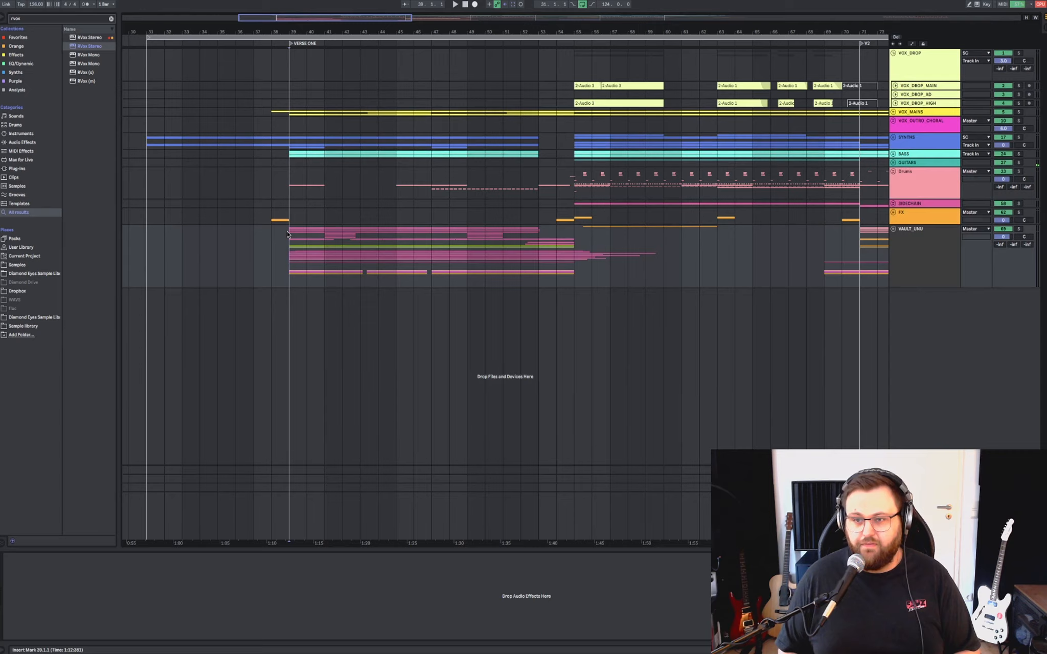
Unfold the FX group and the FX_ReversedChords track, and play the reversed clip at bar 38 leading into Verse One.
click(914, 205)
click(914, 213)
key(Right)
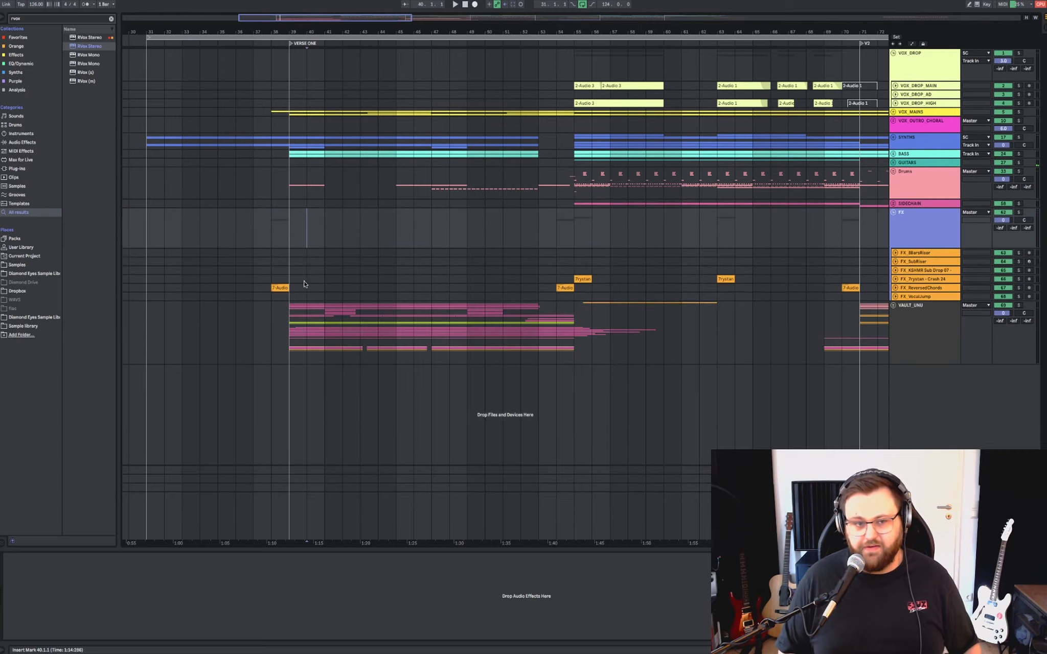
click(280, 288)
key(plus)
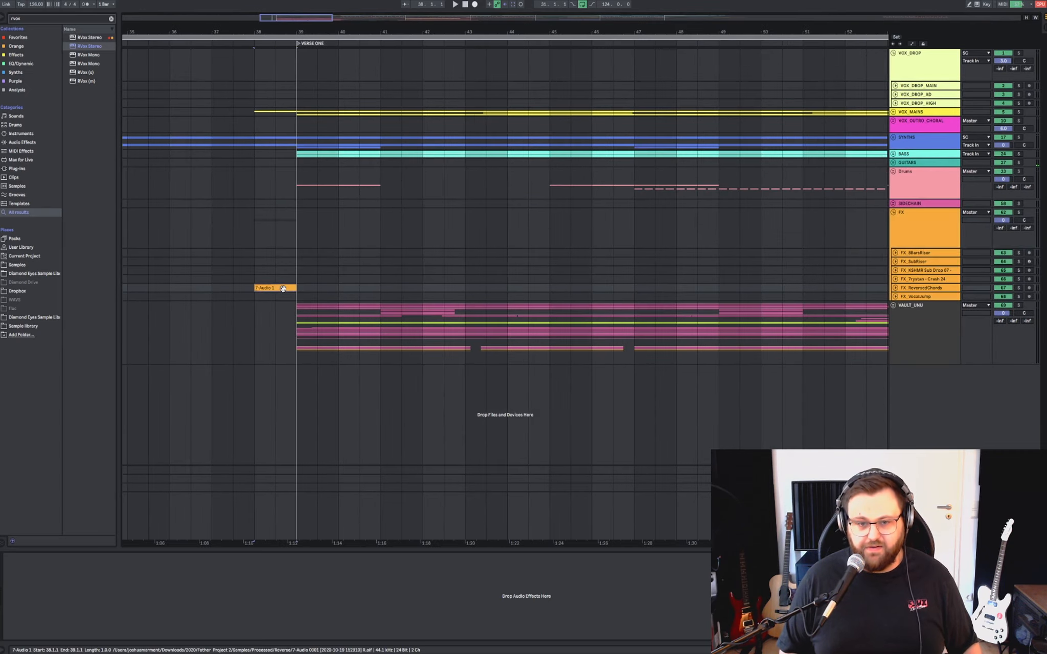
click(895, 289)
key(space)
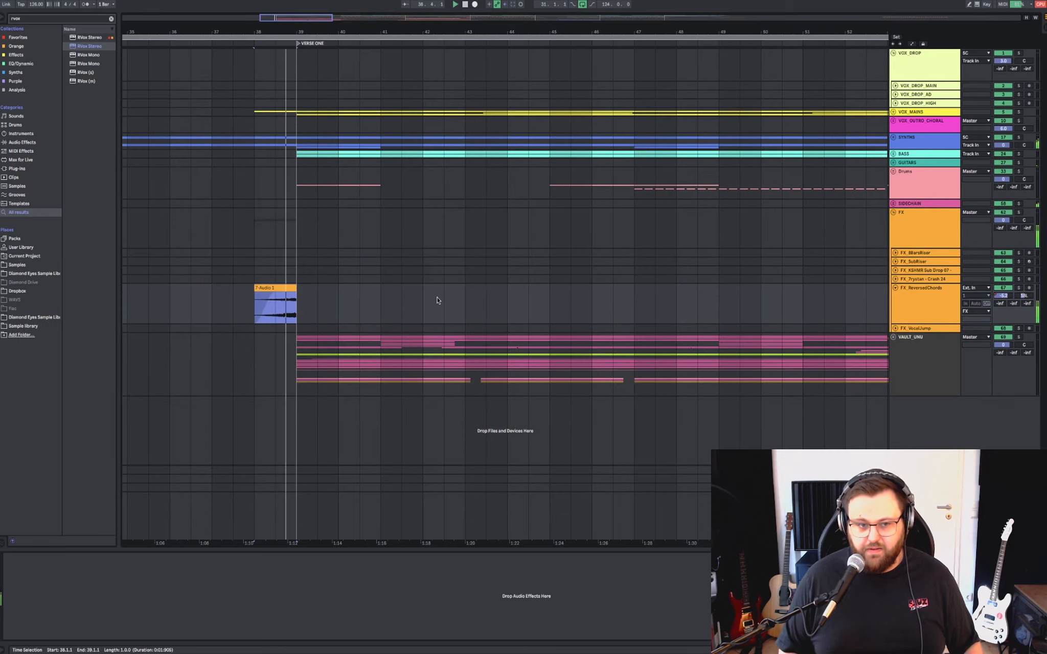
key(minus)
key(minus)
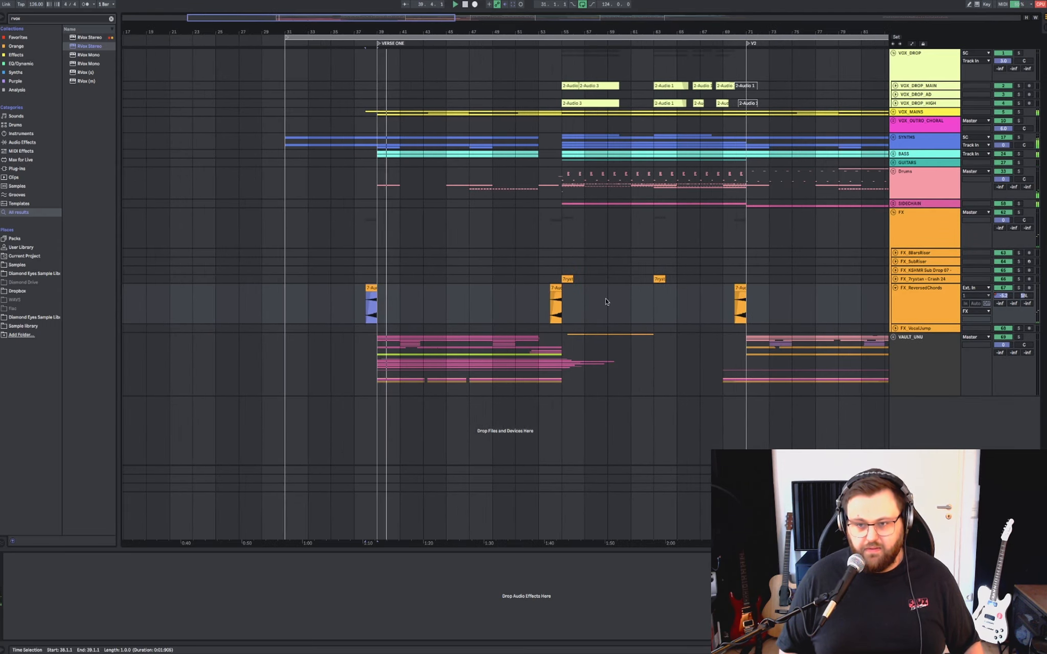
Place the insert marker at bar 55 and play the drop section with all tracks.
click(562, 177)
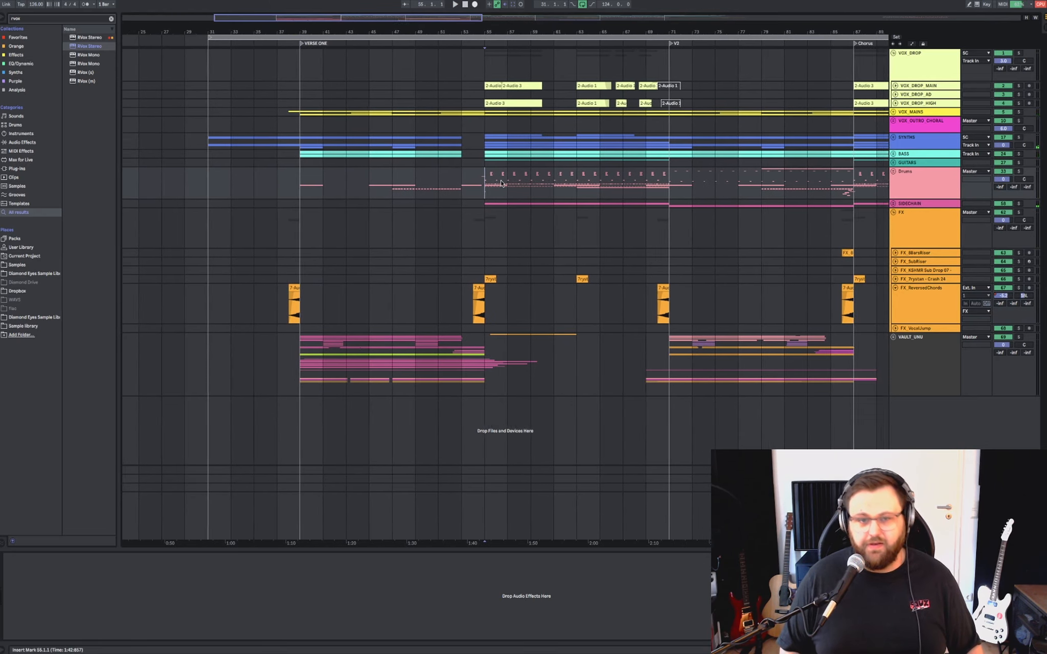
scroll(514, 185, right, 5)
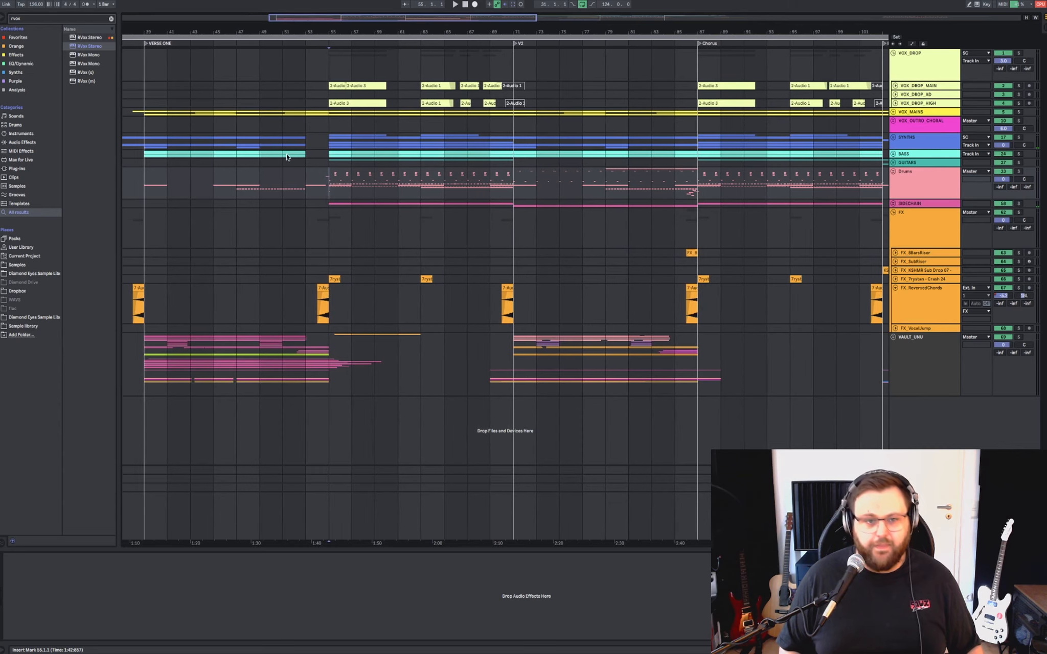
ctrl+scroll(289, 158, up, 4)
key(space)
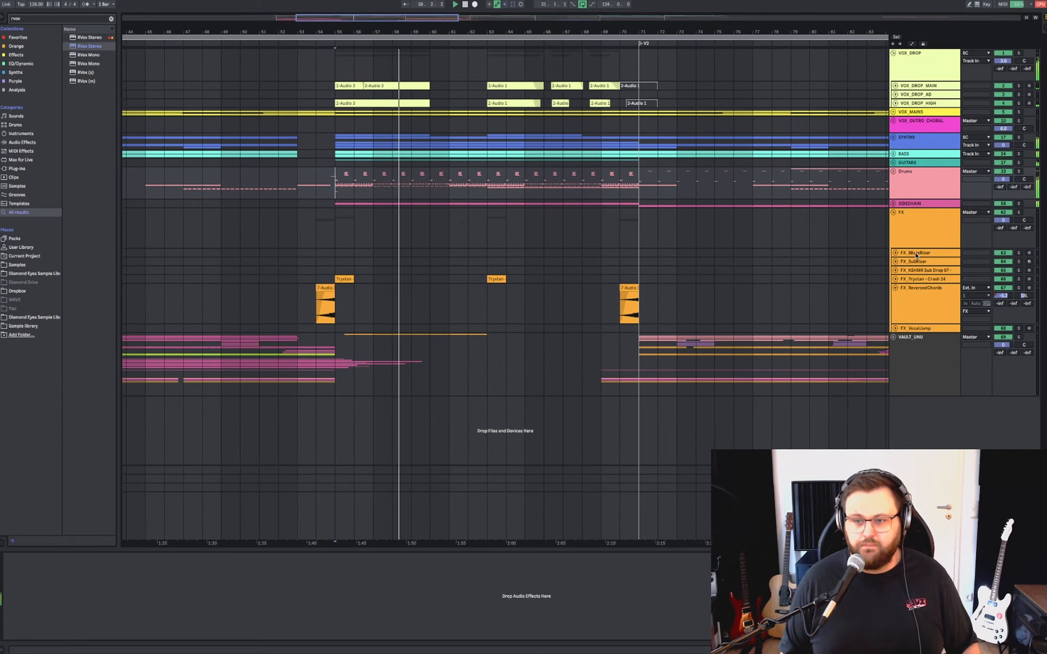
Fold the FX group and look through the Drums group's clips from bar 55, folding that group again.
click(922, 221)
click(893, 212)
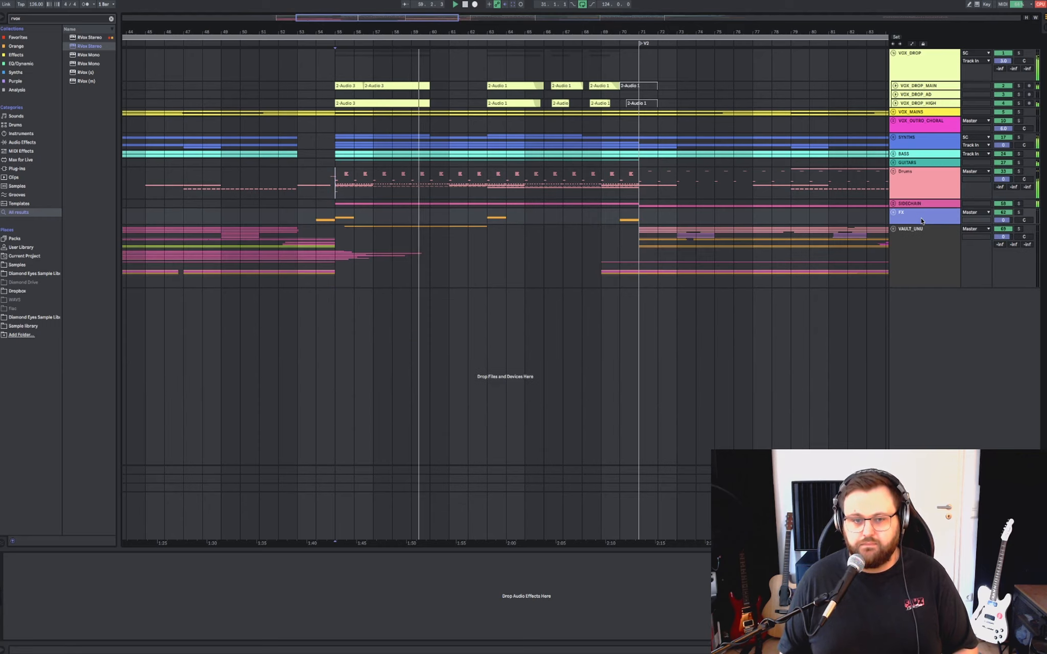
click(917, 180)
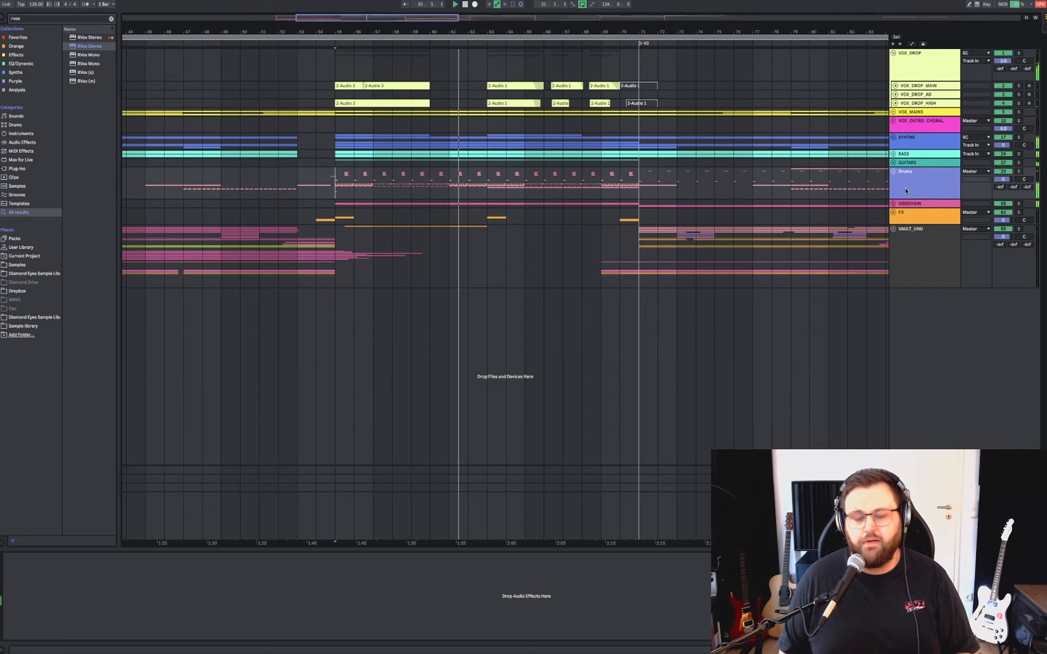
click(893, 172)
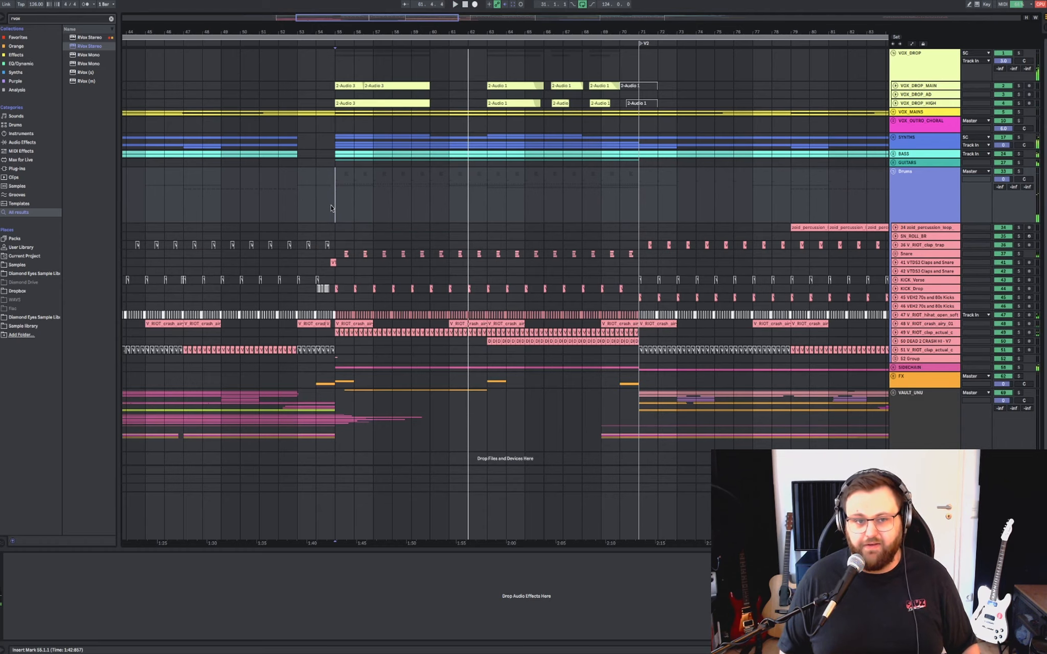
click(912, 205)
Solo the VOX_DROP group and play its vocals from bar 55 with its effect chain shown.
click(920, 76)
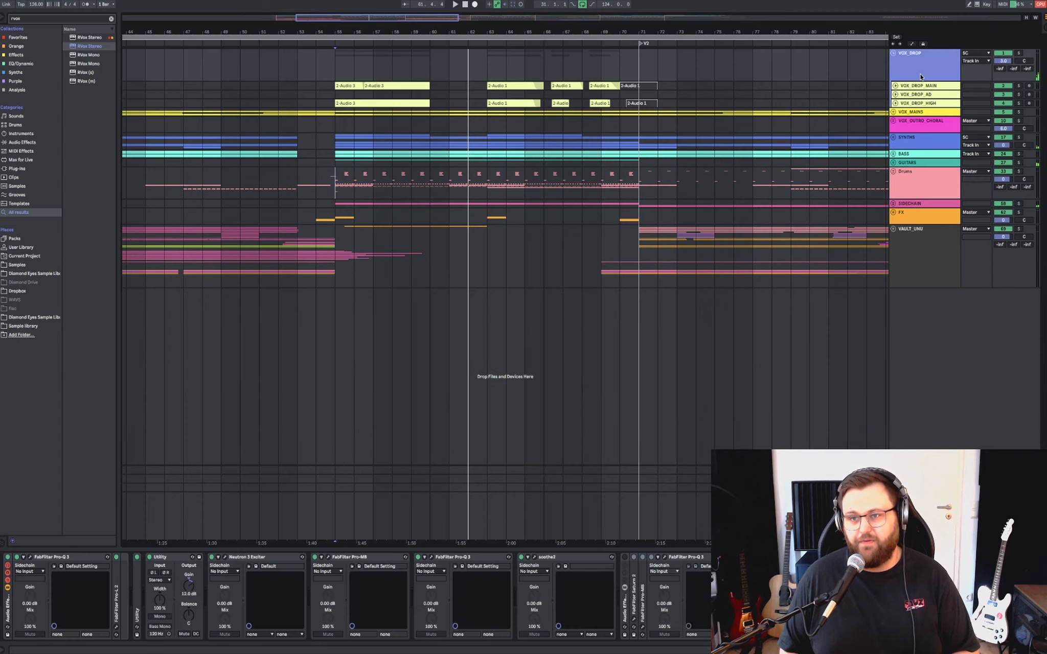
click(336, 62)
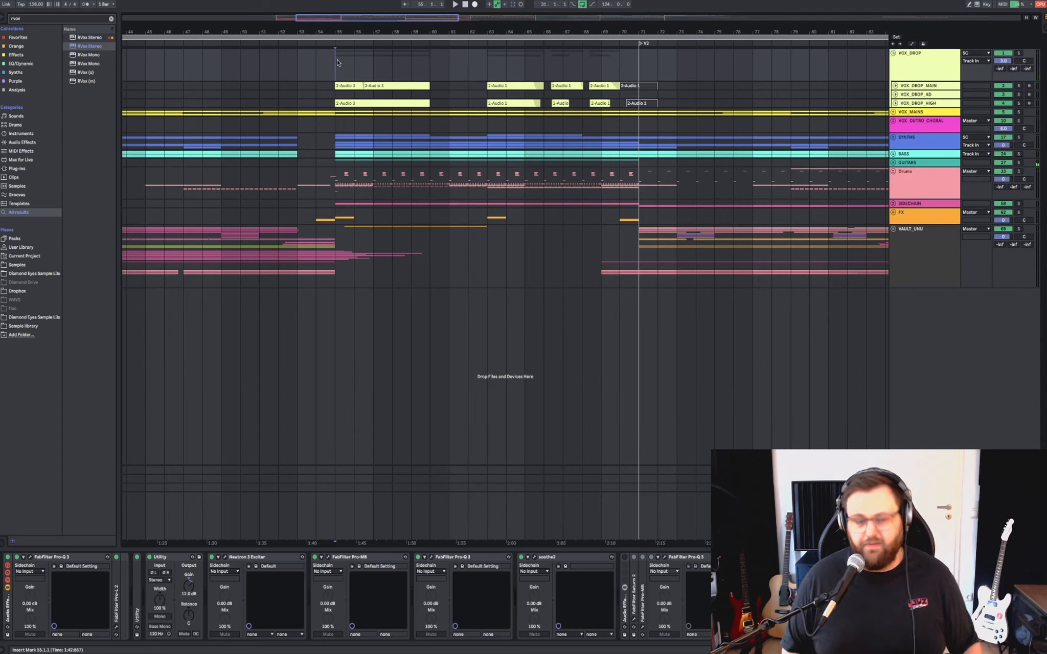
scroll(337, 62, up, 5)
scroll(336, 62, down, 3)
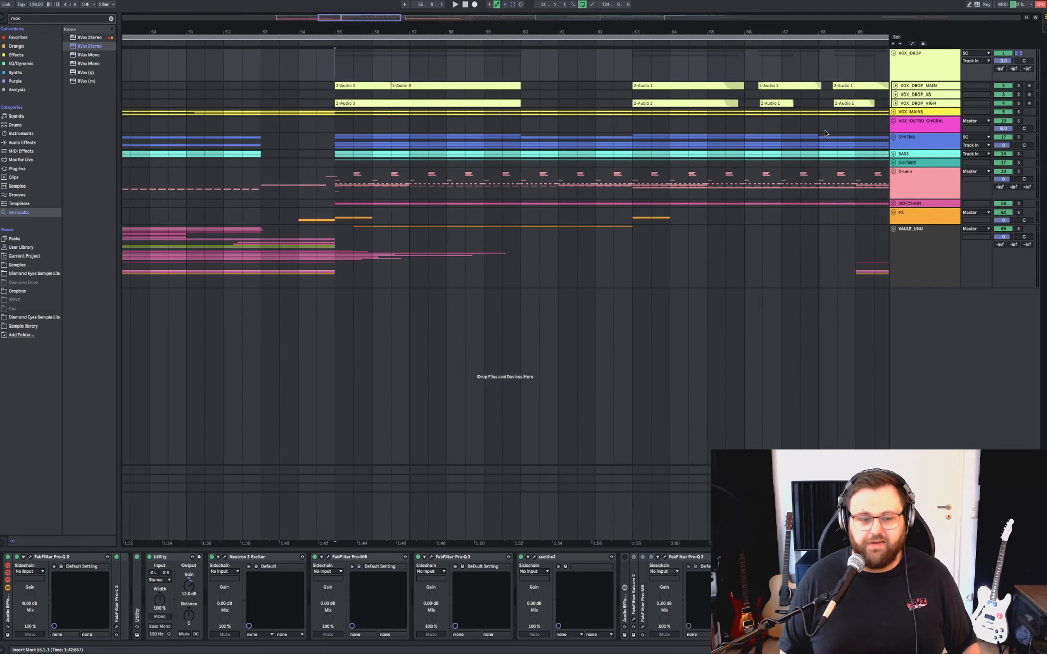
click(921, 74)
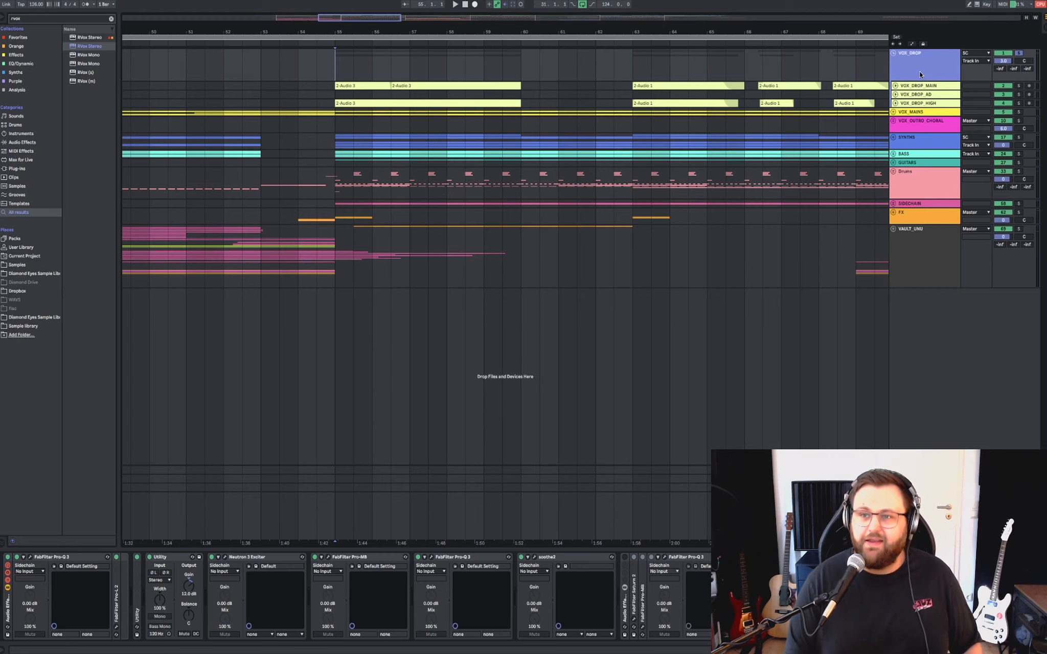
key(super+g)
key(super+z)
key(space)
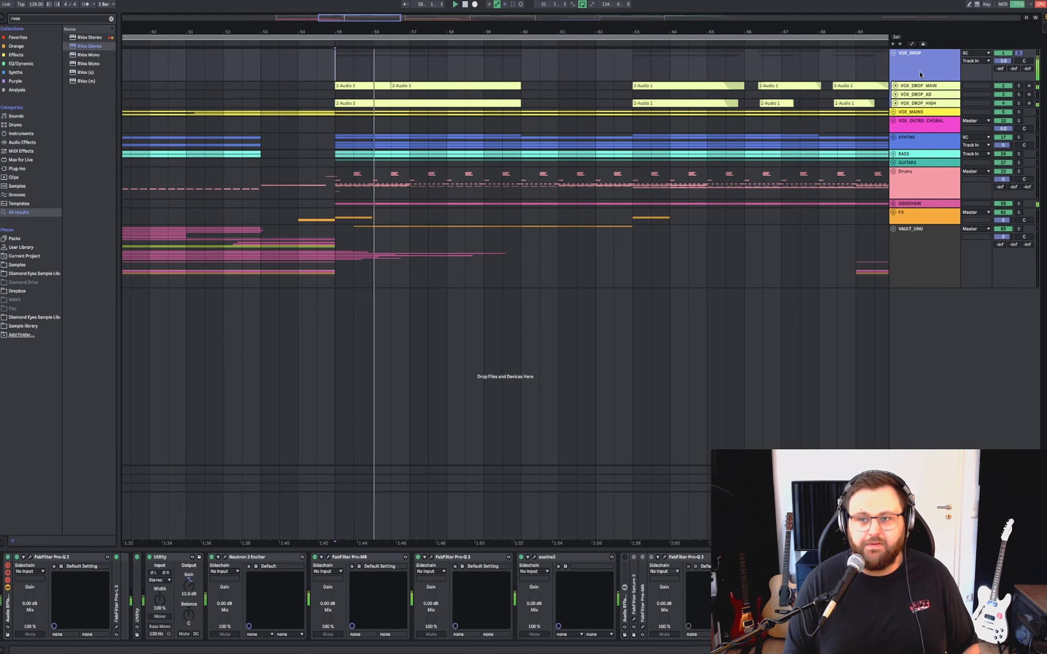
Unfold the VOX_DROP_HIGH and VOX_DROP_MAIN tracks during playback and show the effect chain of VOX_DROP_MAIN, stopping playback.
key(Down)
key(Down)
key(Down)
key(Right)
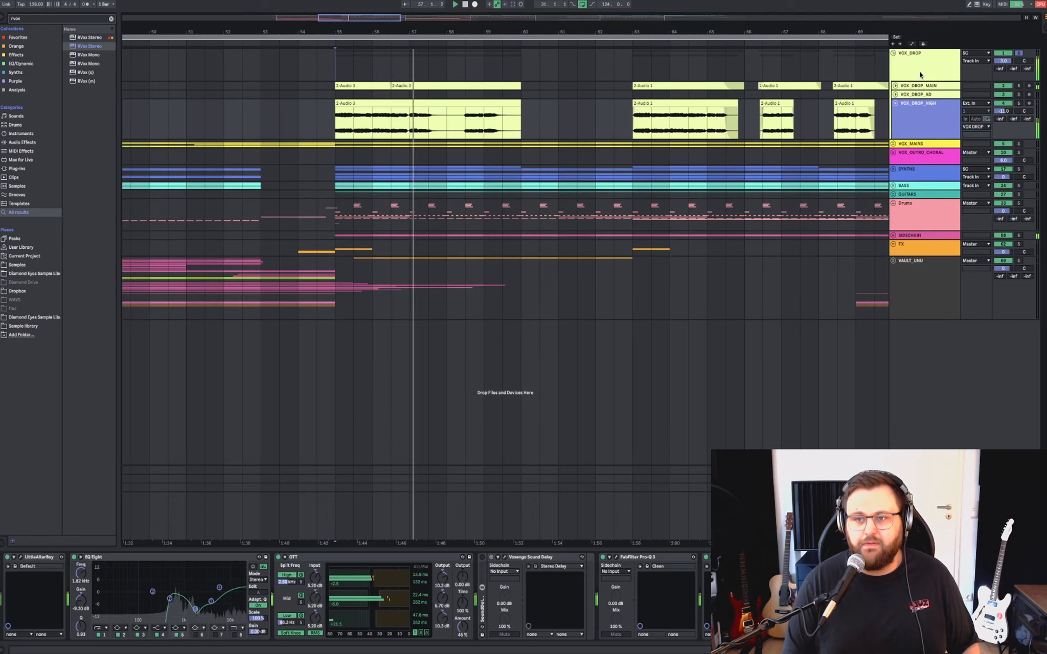
key(Up)
key(Up)
key(Right)
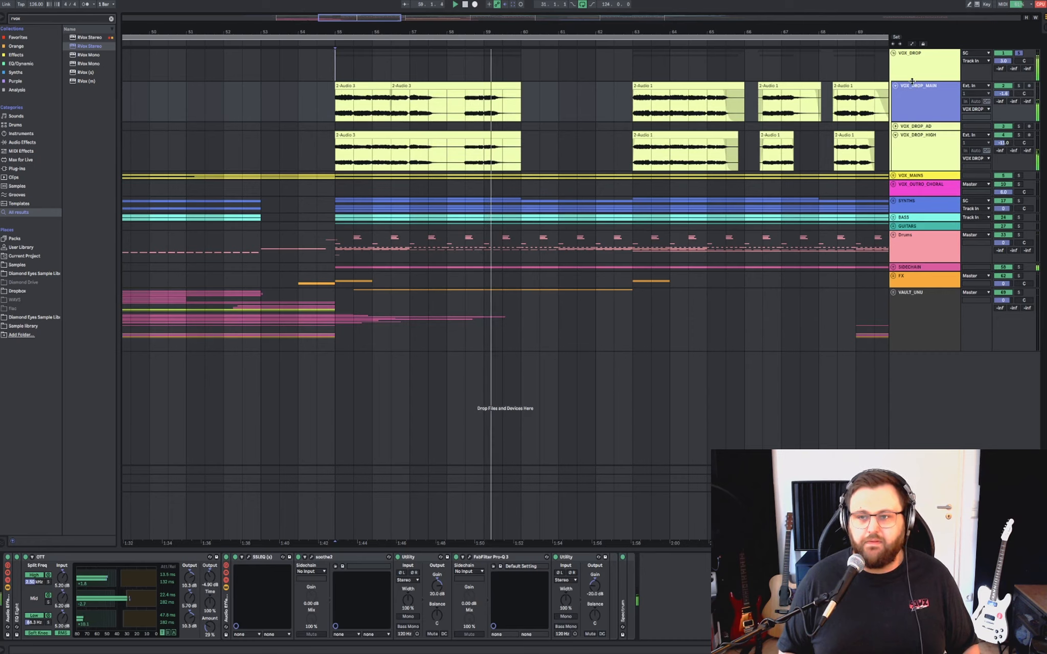
click(917, 76)
click(923, 100)
key(space)
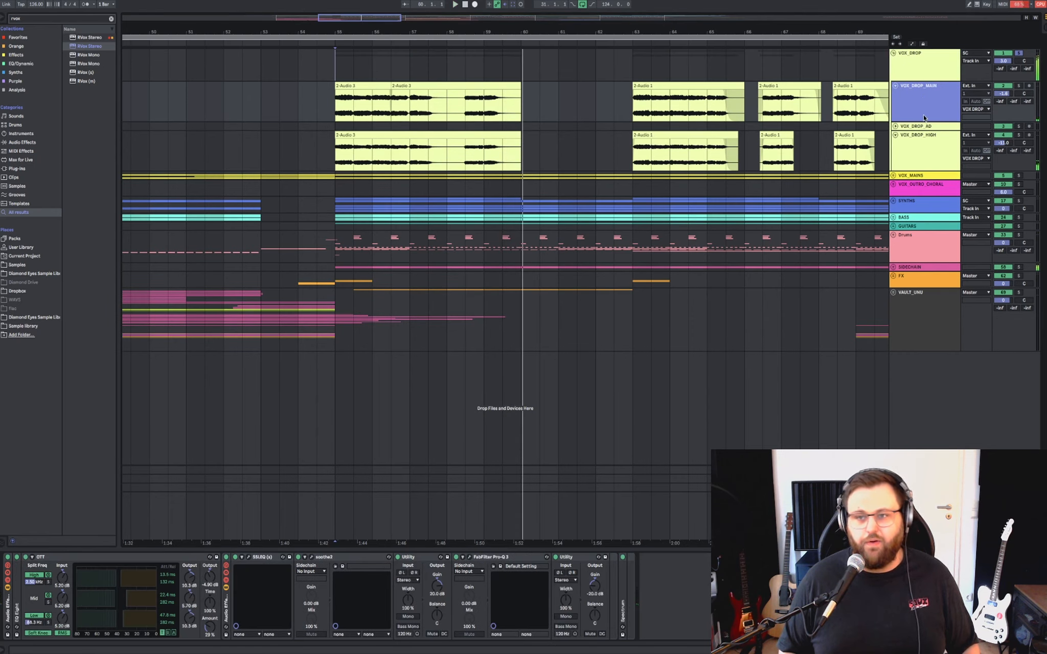
Inspect the OTT and EQ Eight devices on VOX_DROP_MAIN, unfolding the EQ Eight and folding it again.
click(102, 557)
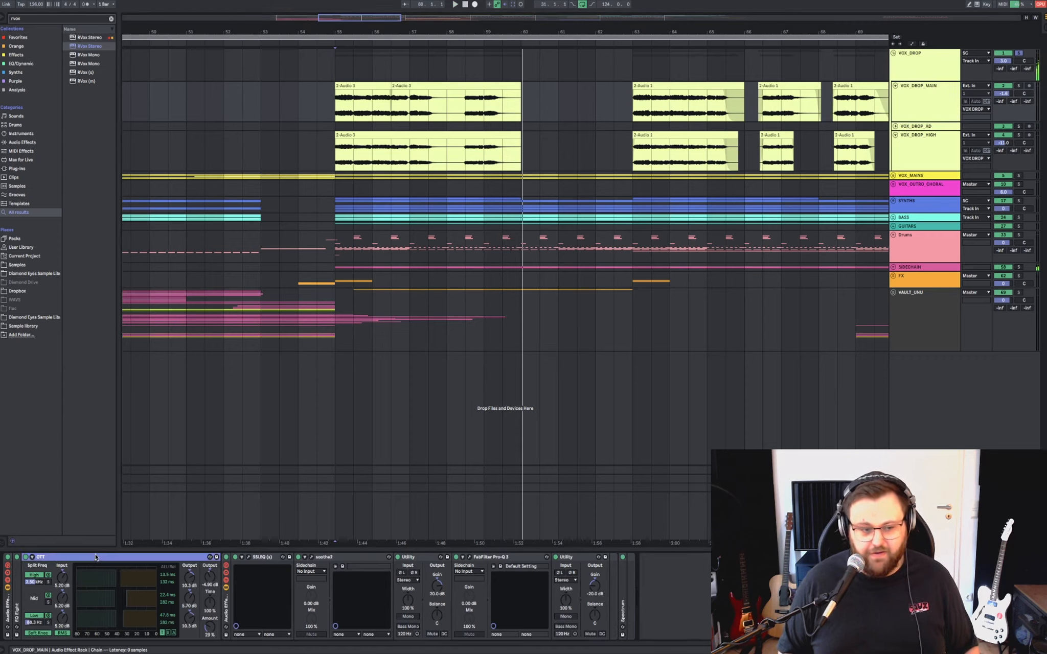
double_click(15, 596)
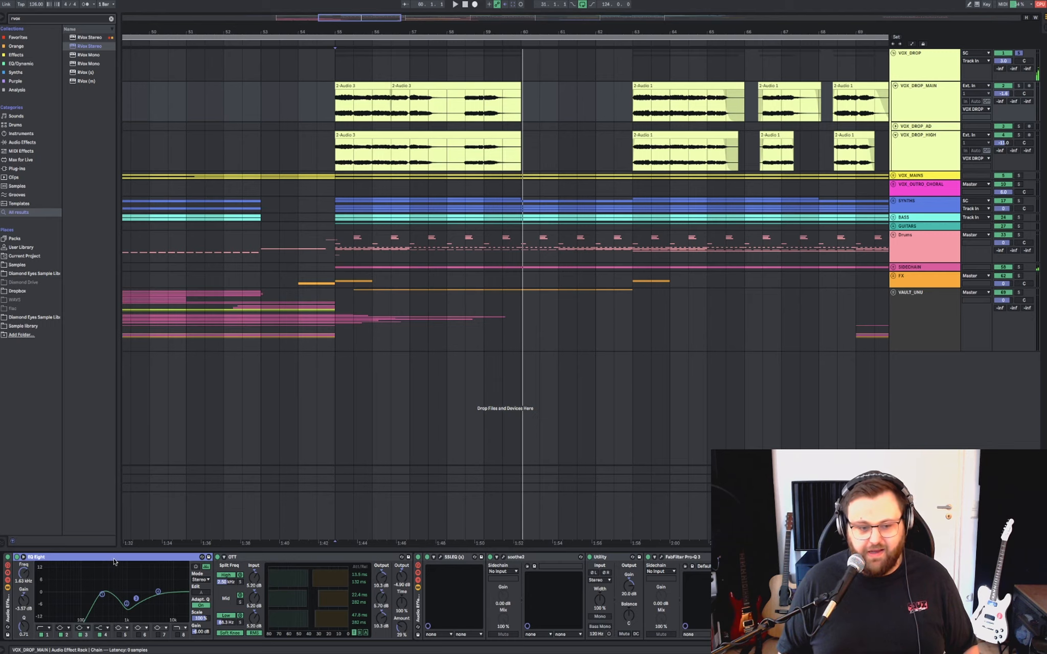
double_click(114, 562)
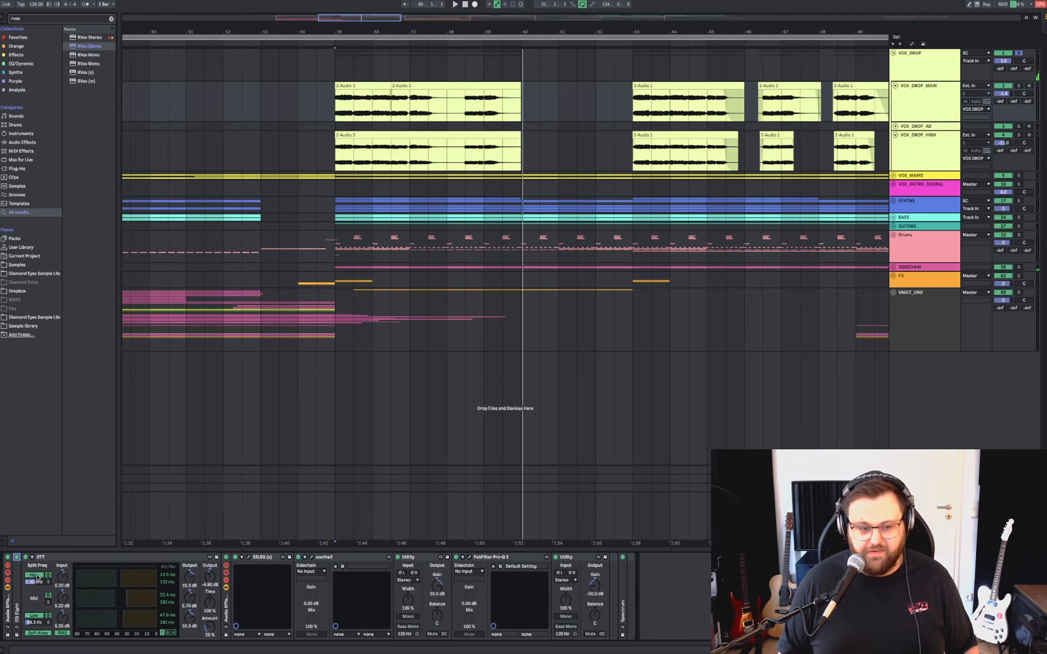
click(114, 561)
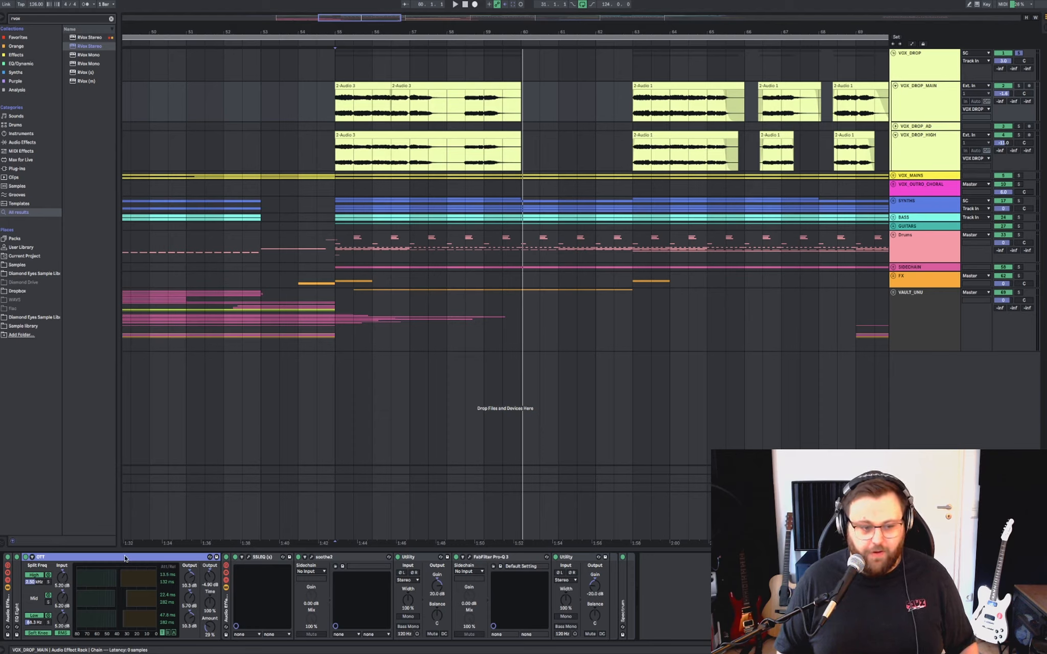
Open the SSLEQ plug-in window on VOX_DROP_MAIN, move it lower over the arrangement to examine its settings, and close it.
click(247, 558)
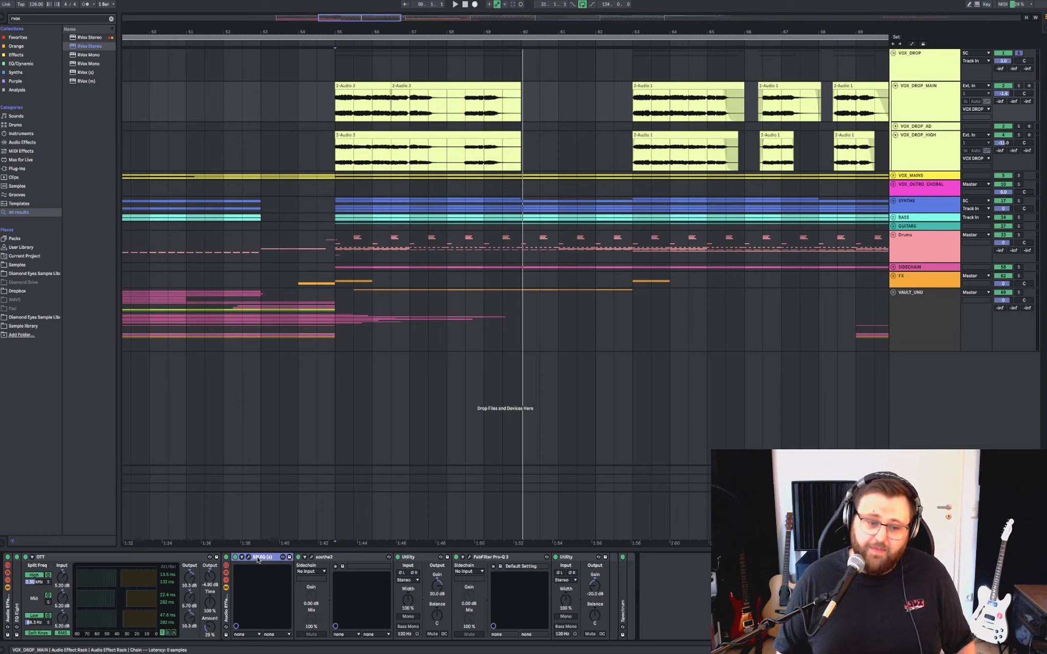
click(248, 558)
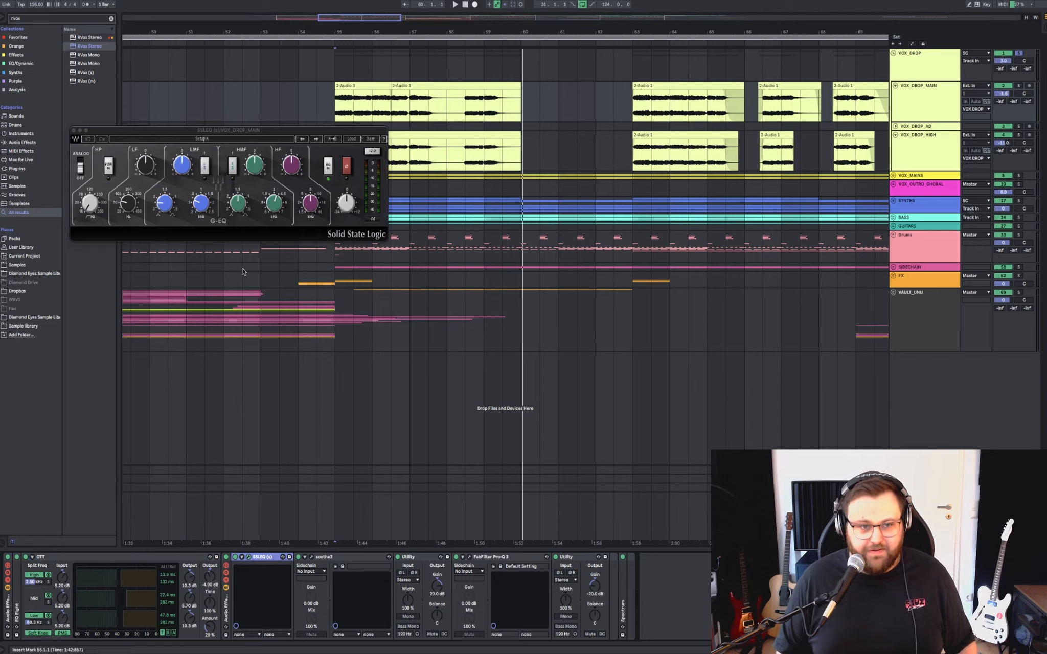
drag(264, 130, 331, 338)
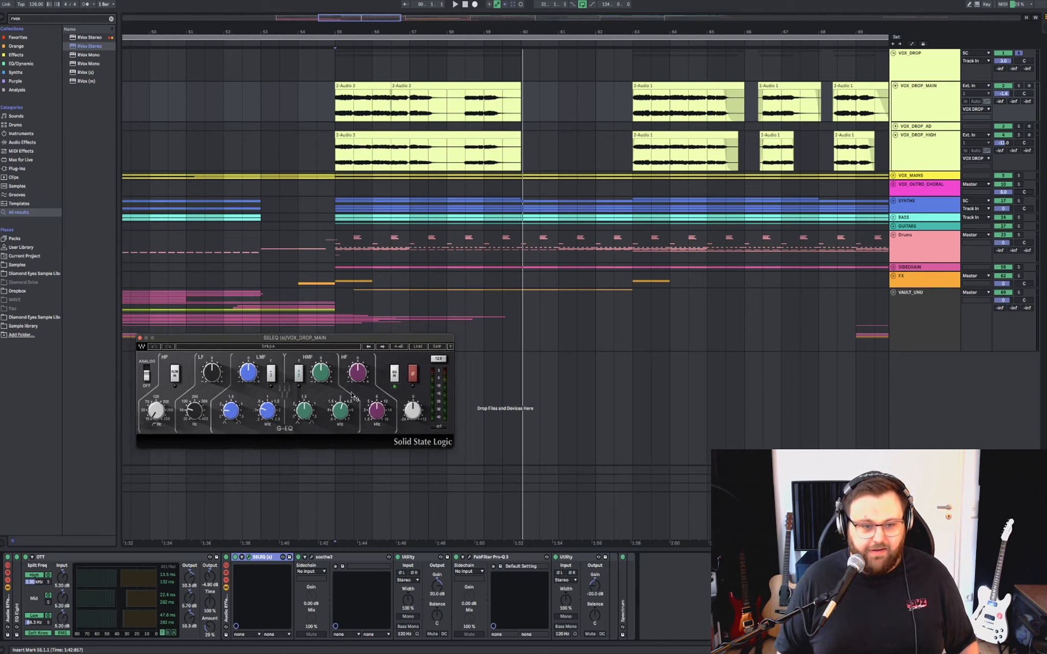
click(249, 557)
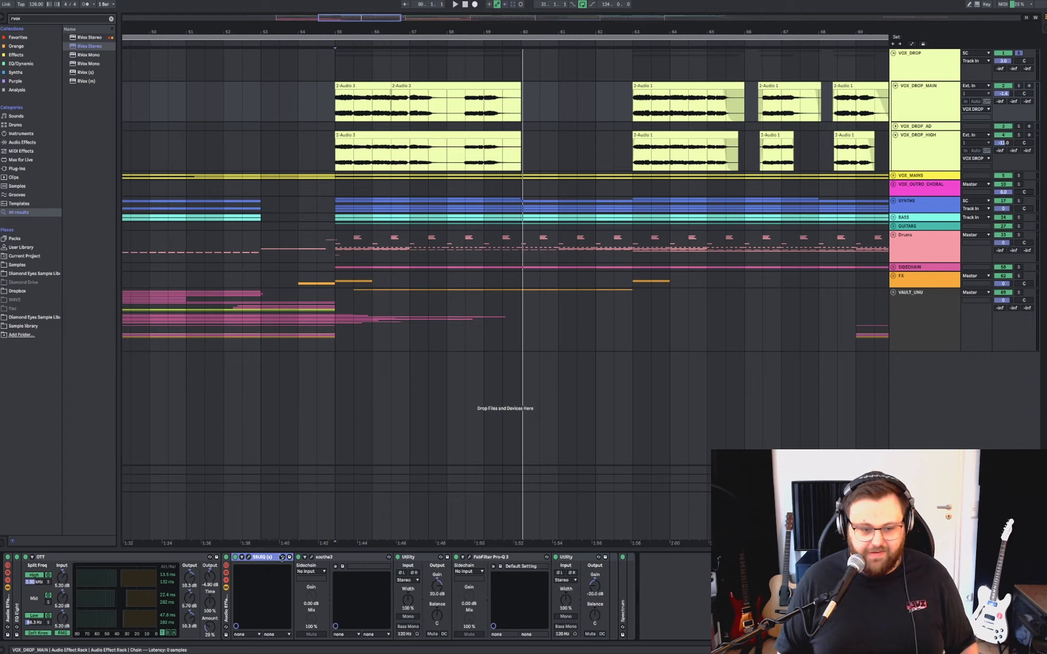
Examine the soothe2 and FabFilter Pro-Q 3 plug-in windows on VOX_DROP_MAIN one after the other, closing each.
click(311, 559)
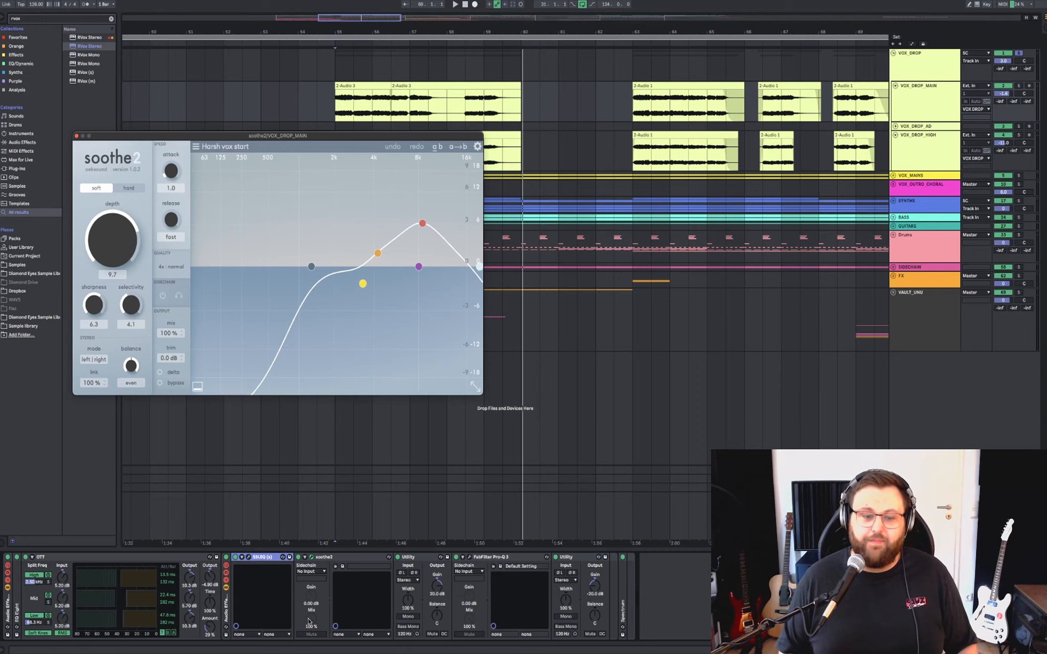
click(312, 558)
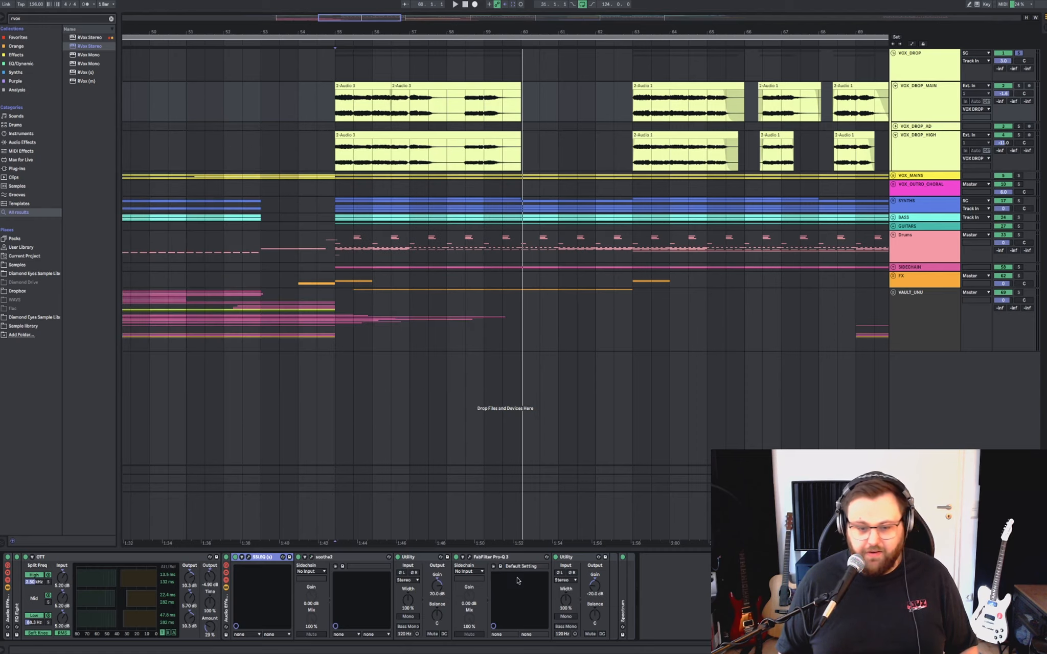
click(470, 558)
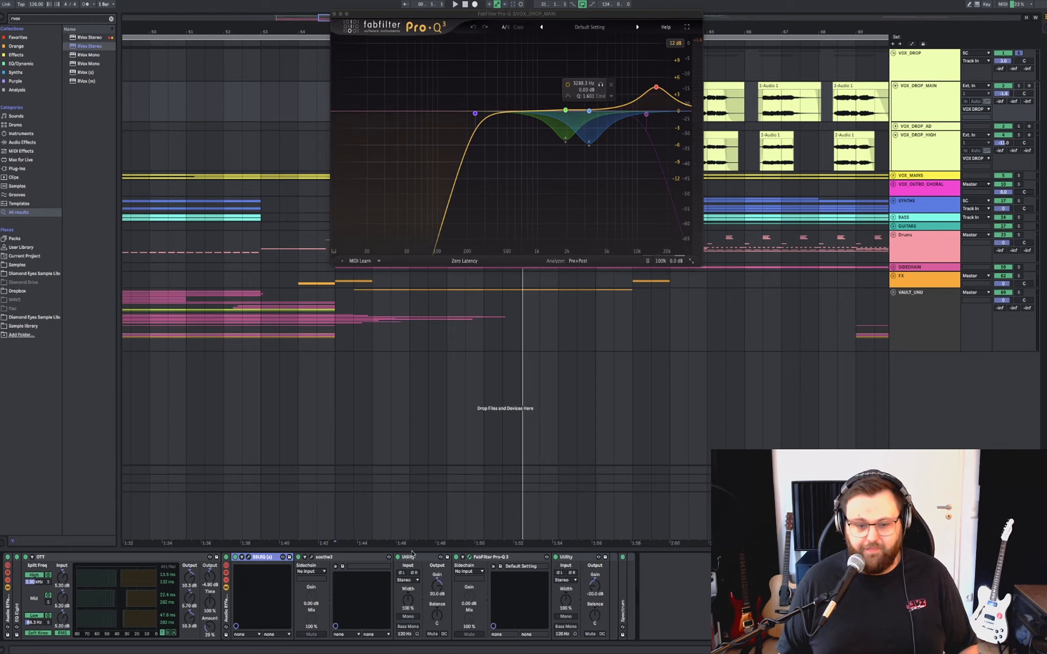
click(470, 557)
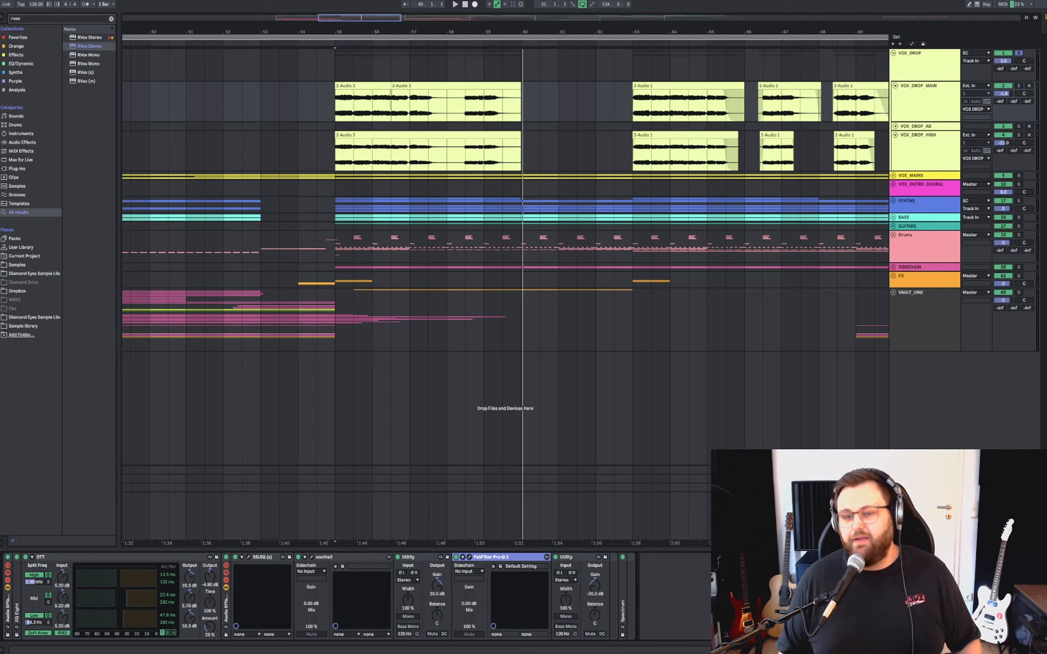
Play the soloed VOX_DROP_HIGH track from bar 55 and compare its effect chain with that of VOX_DROP_MAIN.
click(339, 153)
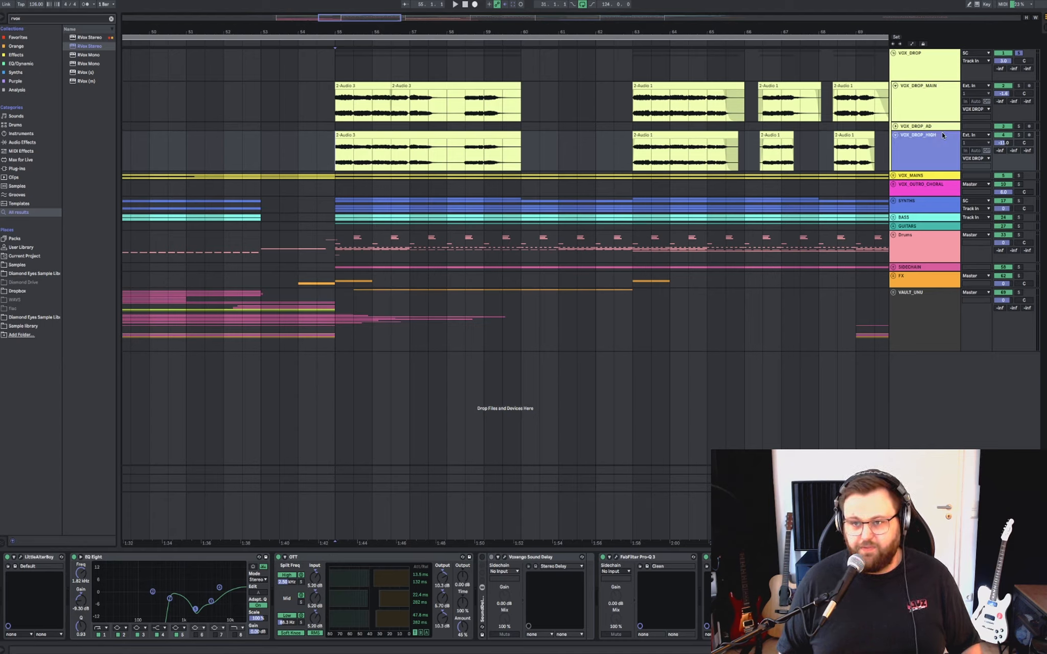
key(space)
click(926, 102)
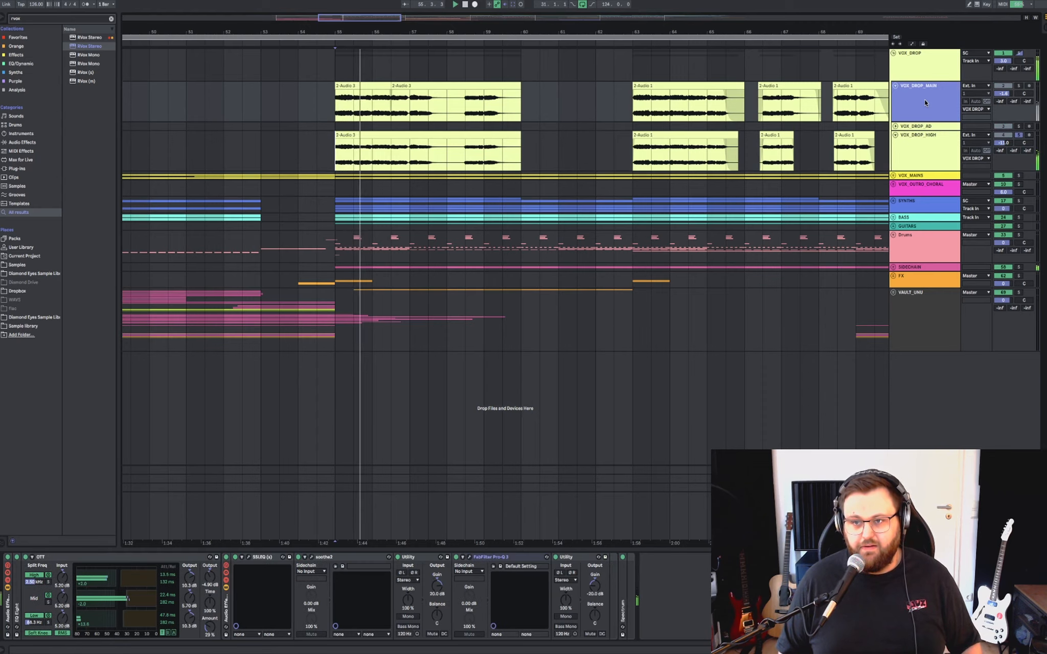
click(940, 152)
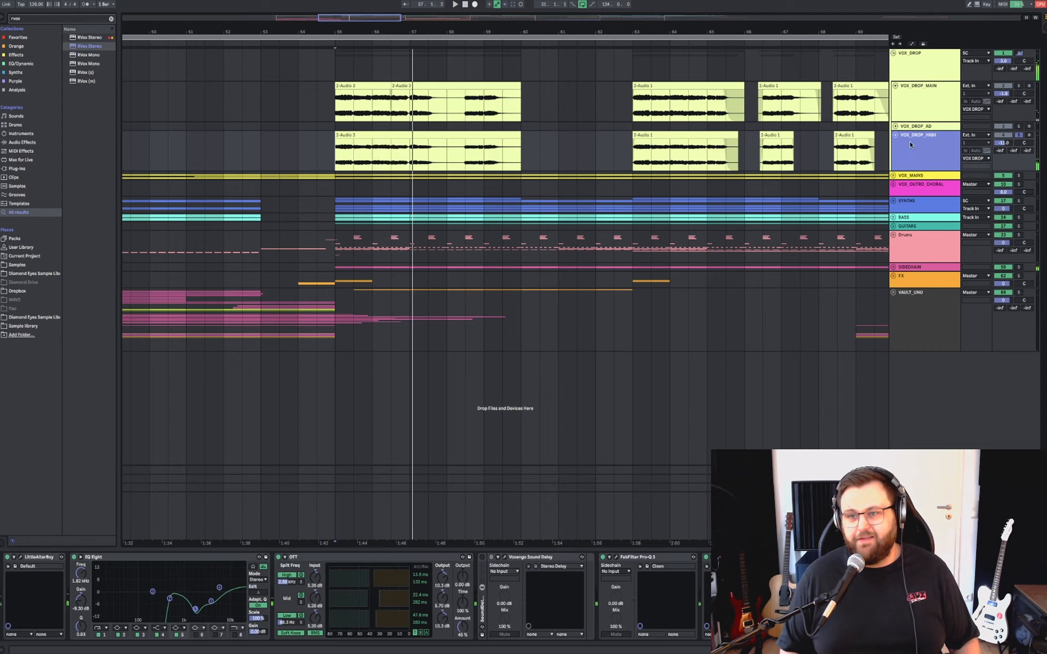
Solo VOX_DROP_MAIN and play it from bar 55 with its effect chain shown.
click(952, 105)
click(335, 110)
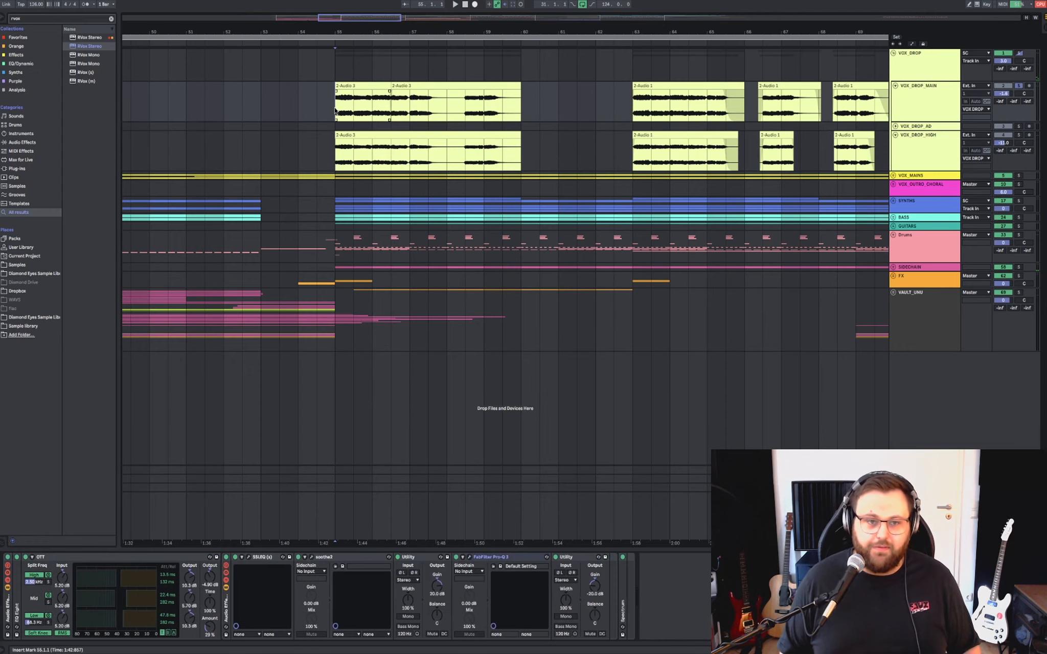
key(space)
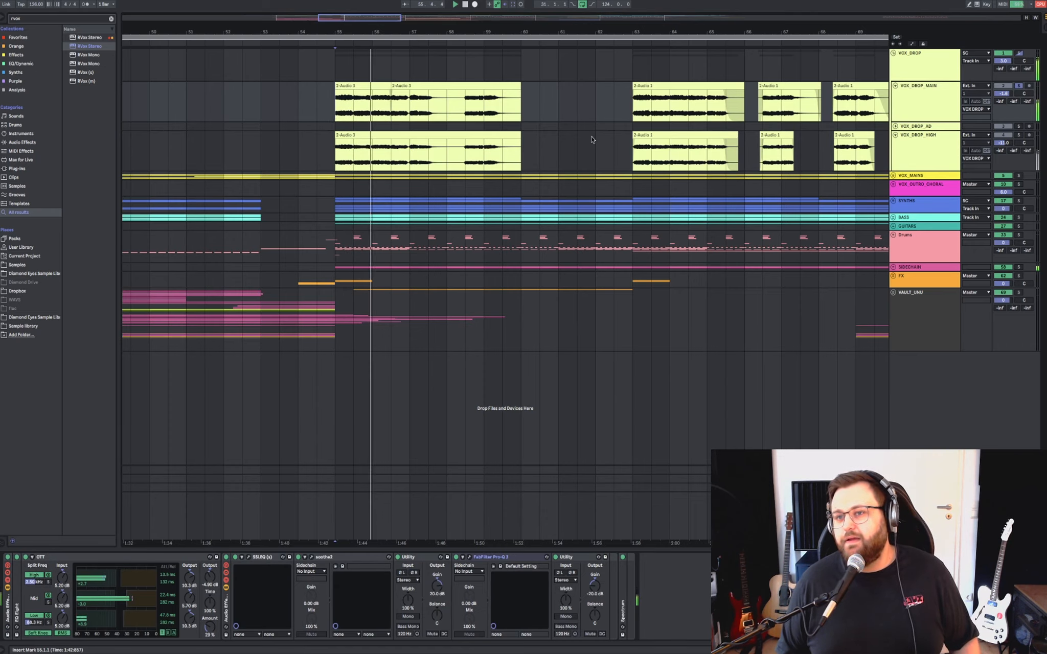
click(919, 115)
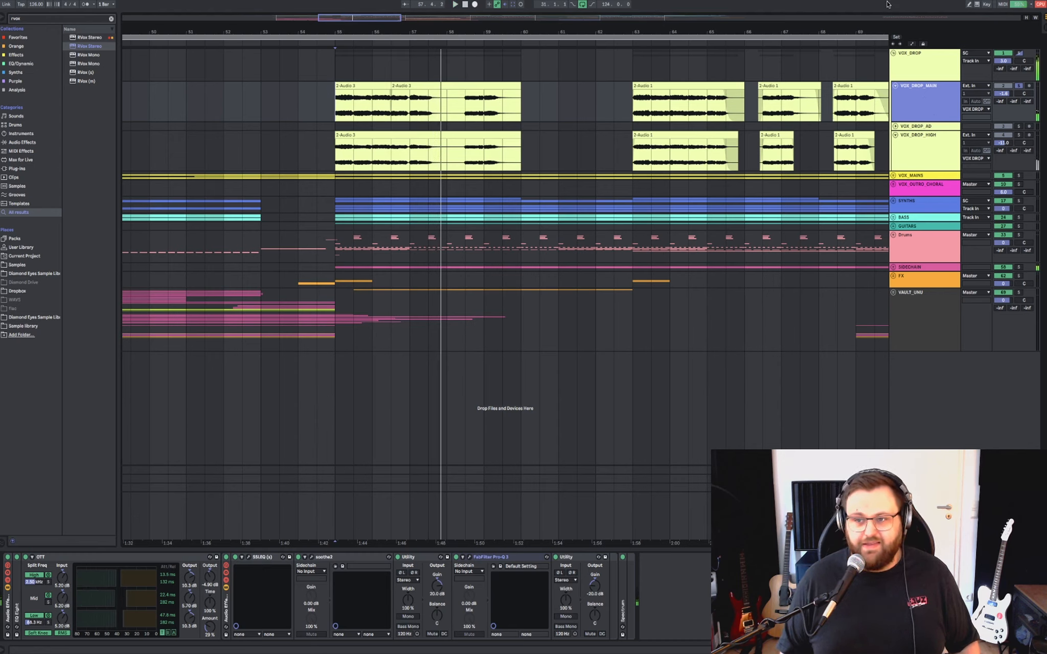
Show the VOX_DROP group's effect chain, check the Neutron 3 Exciter, and open and close the FabFilter Pro-MB window.
click(931, 60)
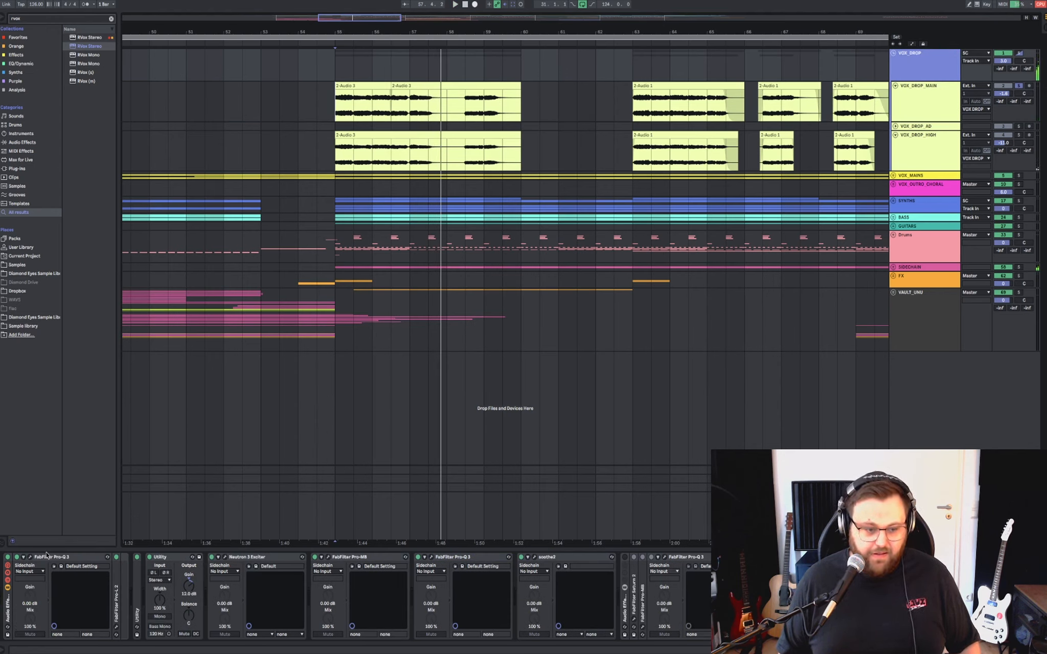
click(240, 558)
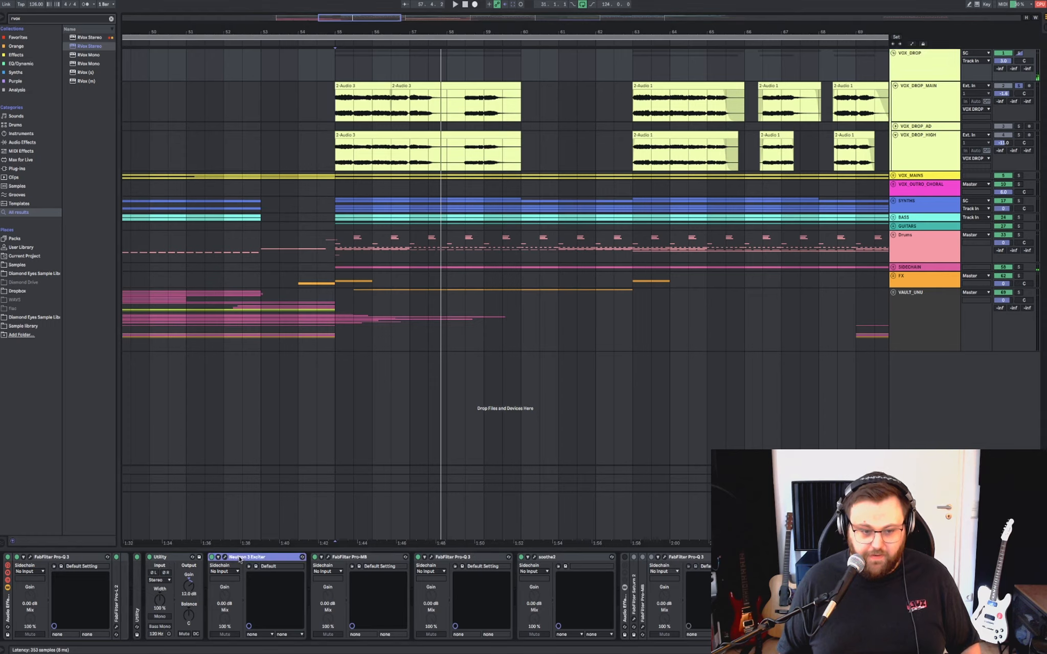
click(355, 558)
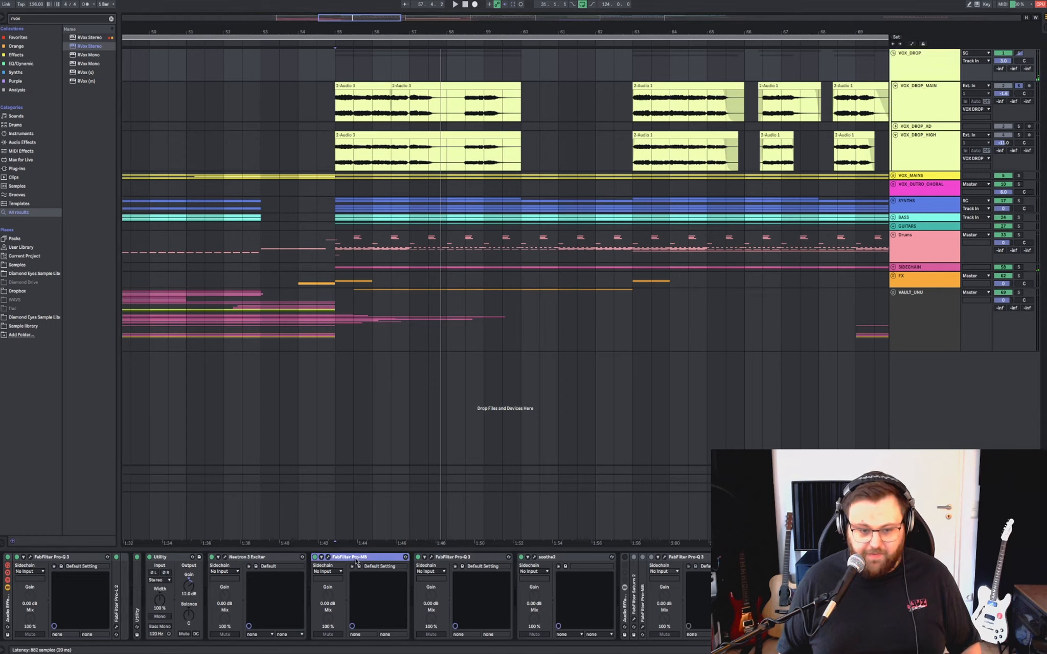
click(329, 559)
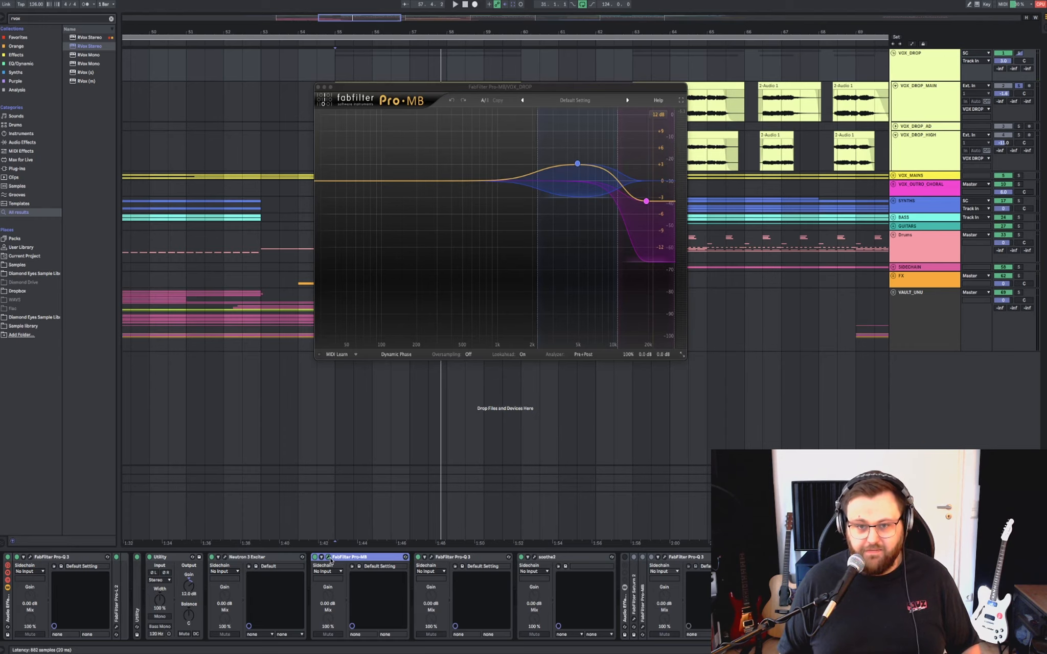
click(330, 560)
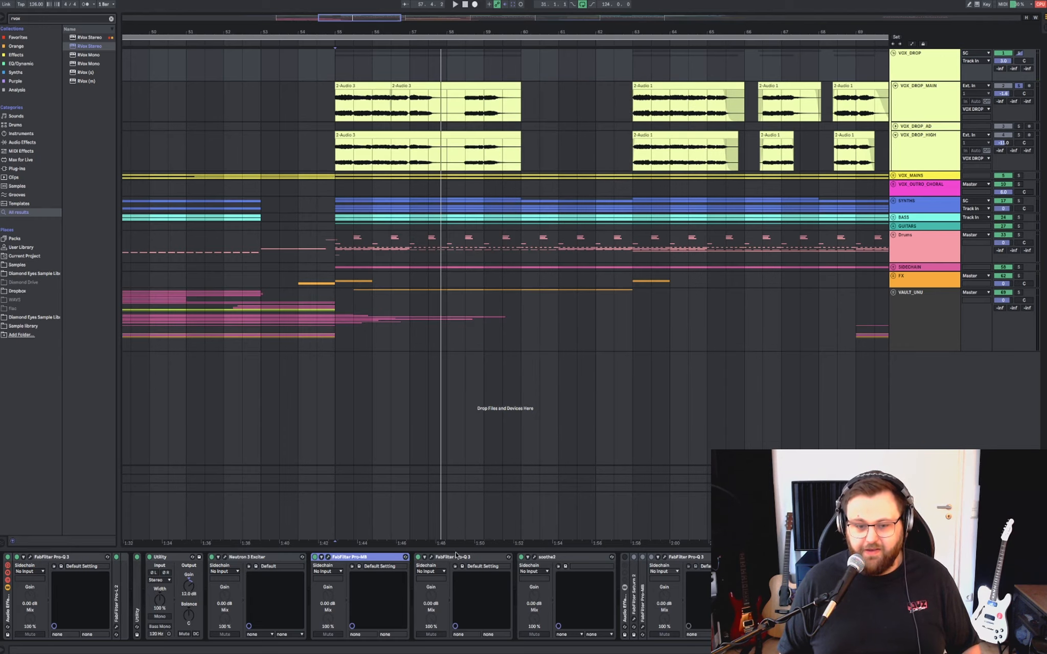
Examine soothe2 and the EchoBoy delay in the VOX_DROP group's effect rack, and play the drop vocals from bar 55.
click(569, 558)
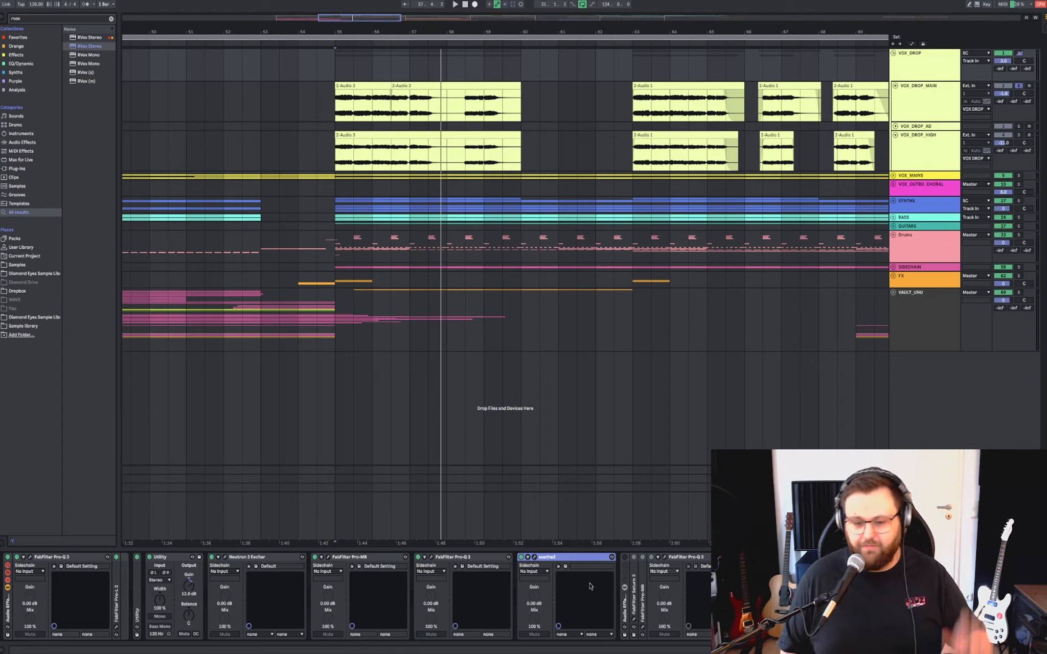
click(627, 603)
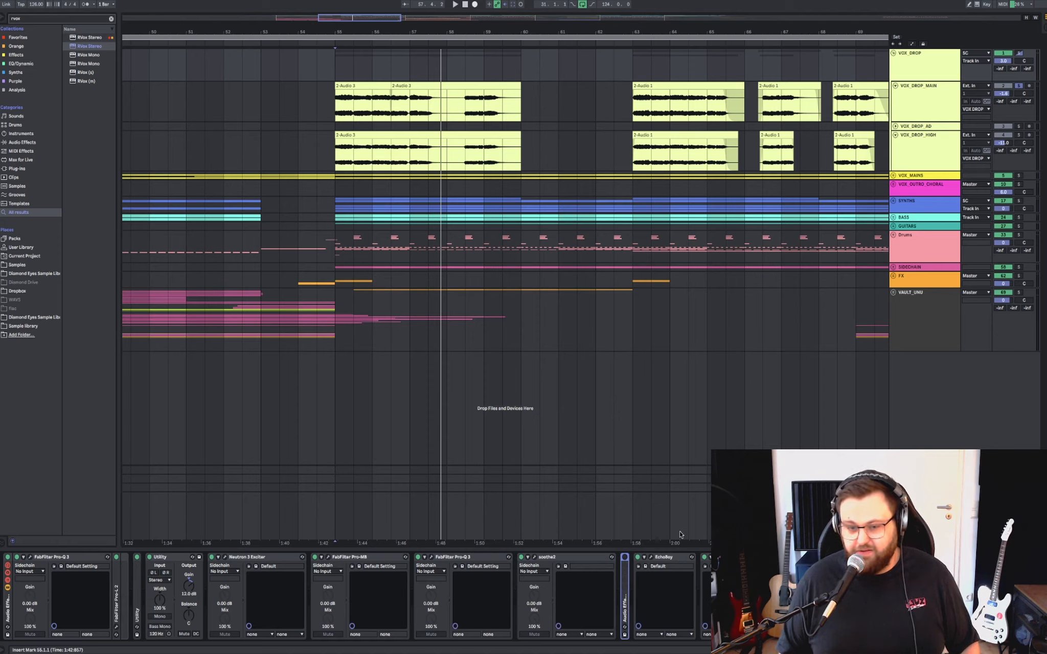
click(651, 558)
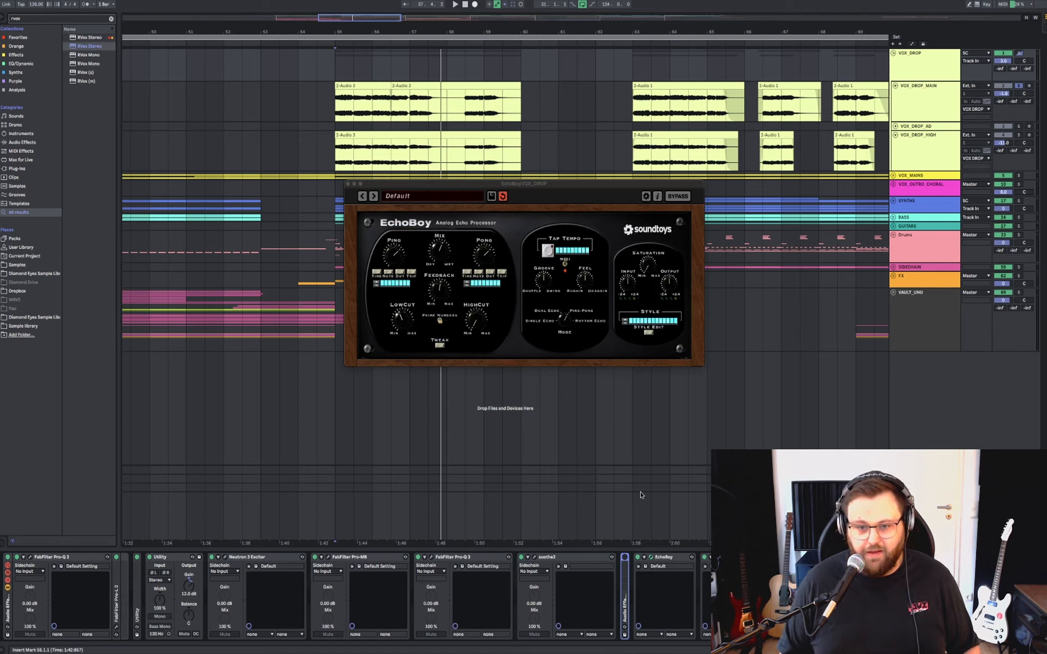
click(652, 558)
click(651, 558)
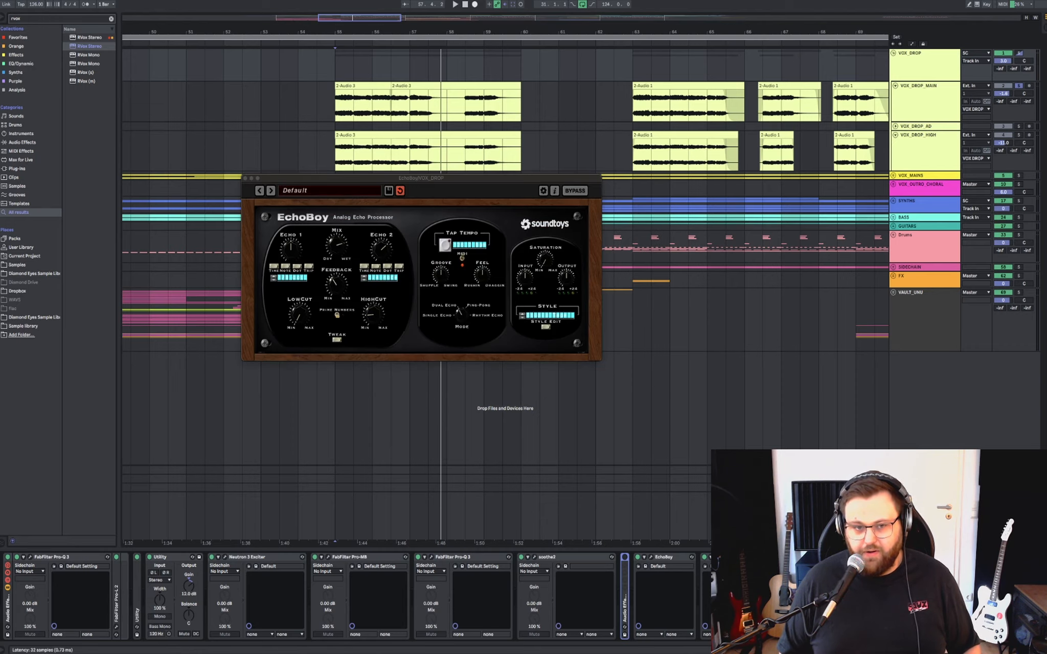
click(652, 558)
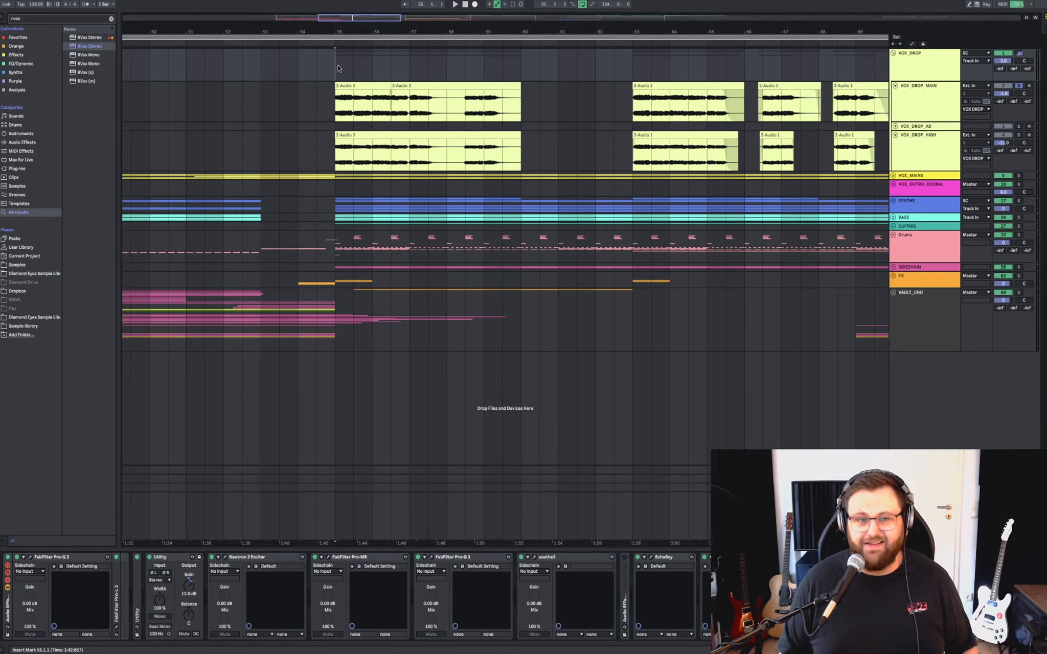
key(space)
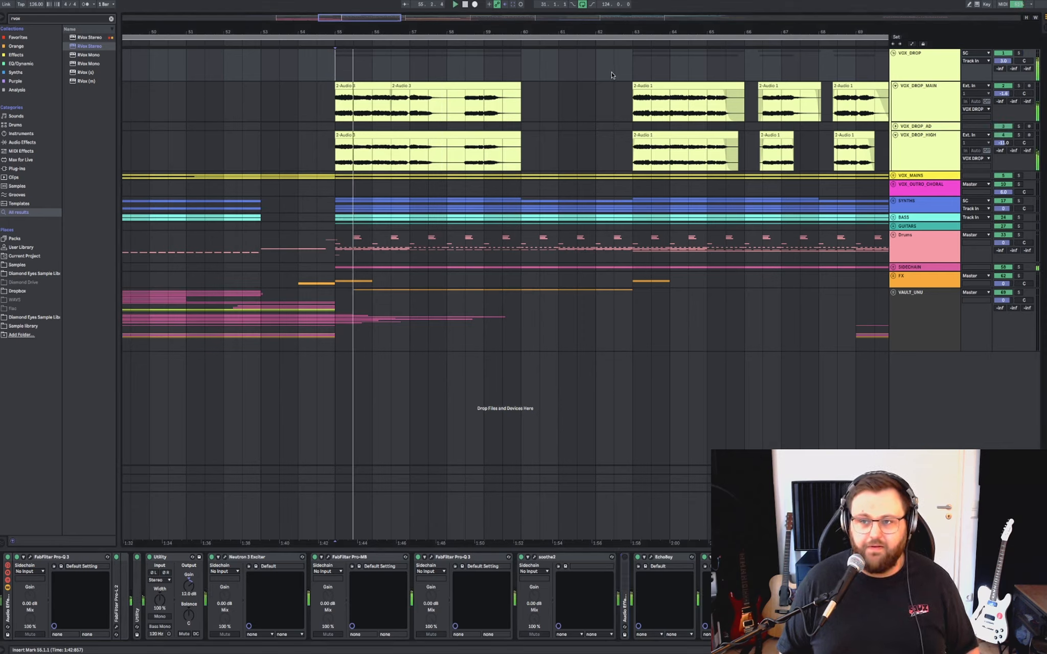
Unfold the SYNTHS group and solo it, with the insert marker placed at bar 55.
click(920, 203)
key(Right)
key(space)
click(353, 217)
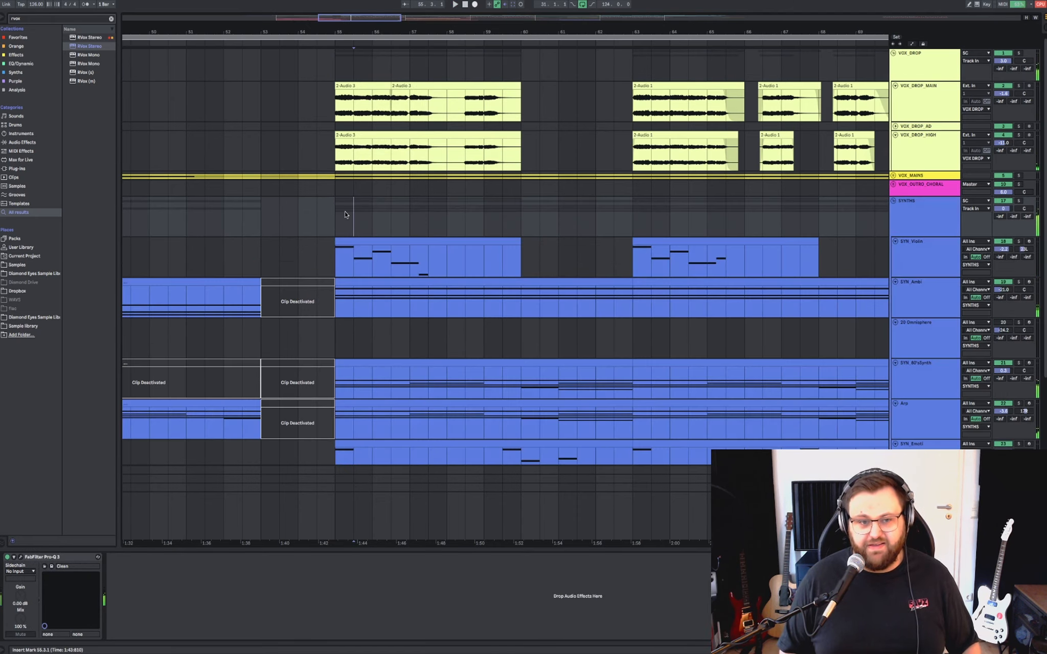
scroll(336, 216, down, 3)
scroll(338, 220, left, 2)
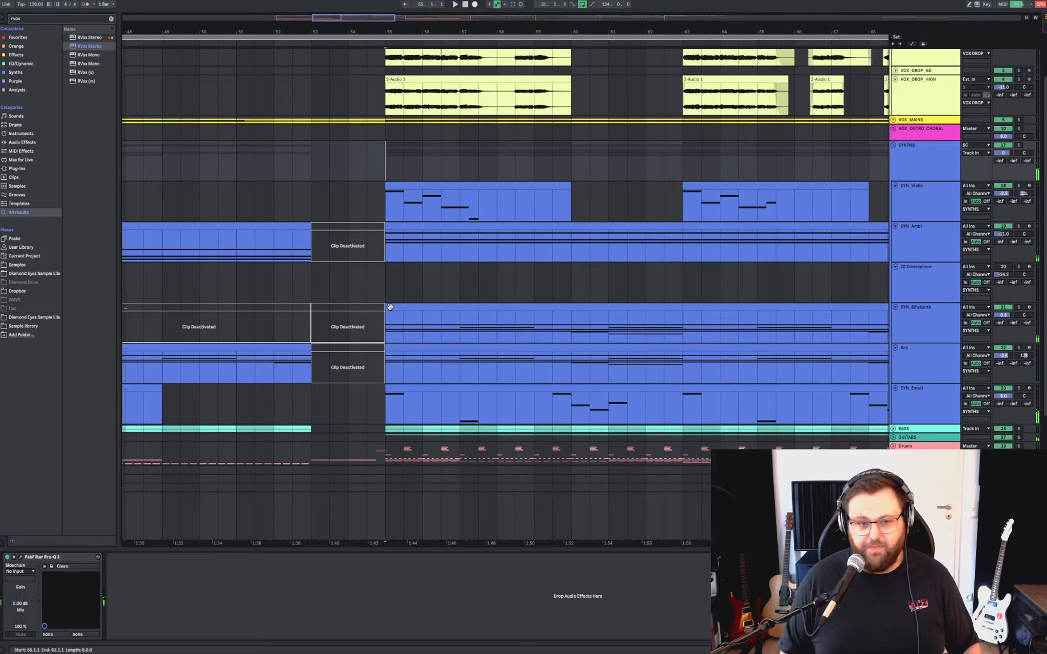
click(386, 197)
click(386, 158)
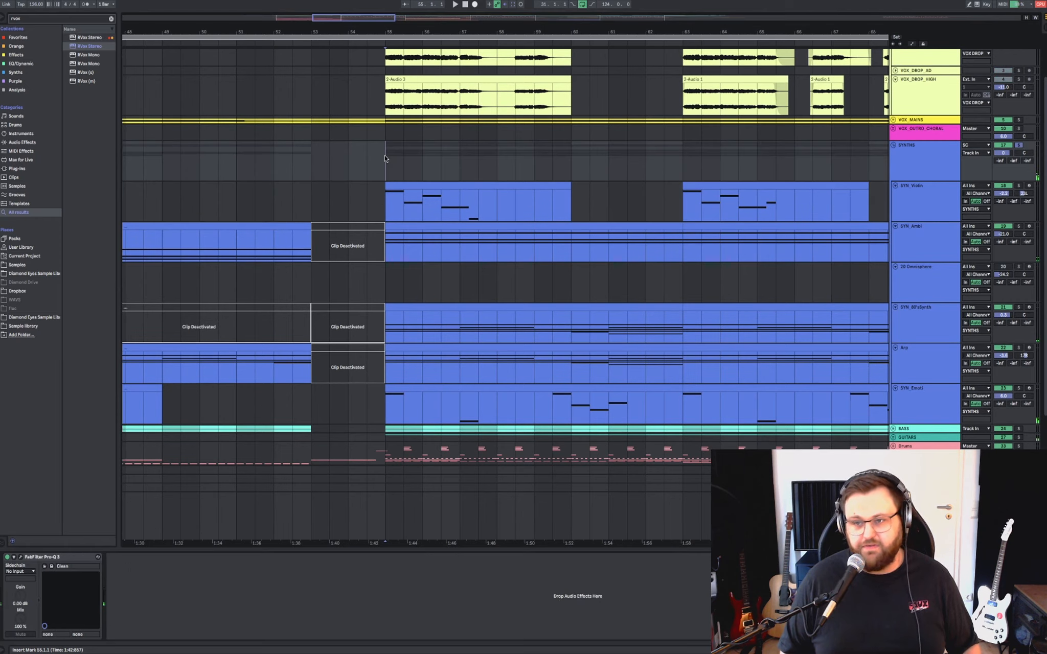
Play the soloed SYNTHS group from bar 55, and audition SYN_Violin on its own with its effect chain shown.
key(space)
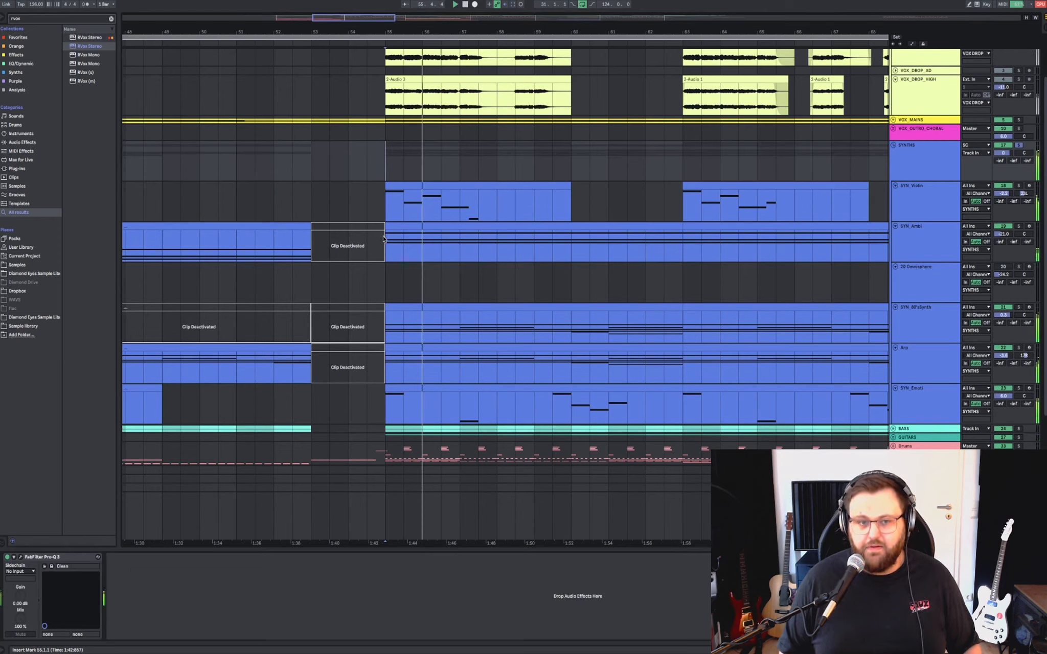
click(418, 230)
click(384, 209)
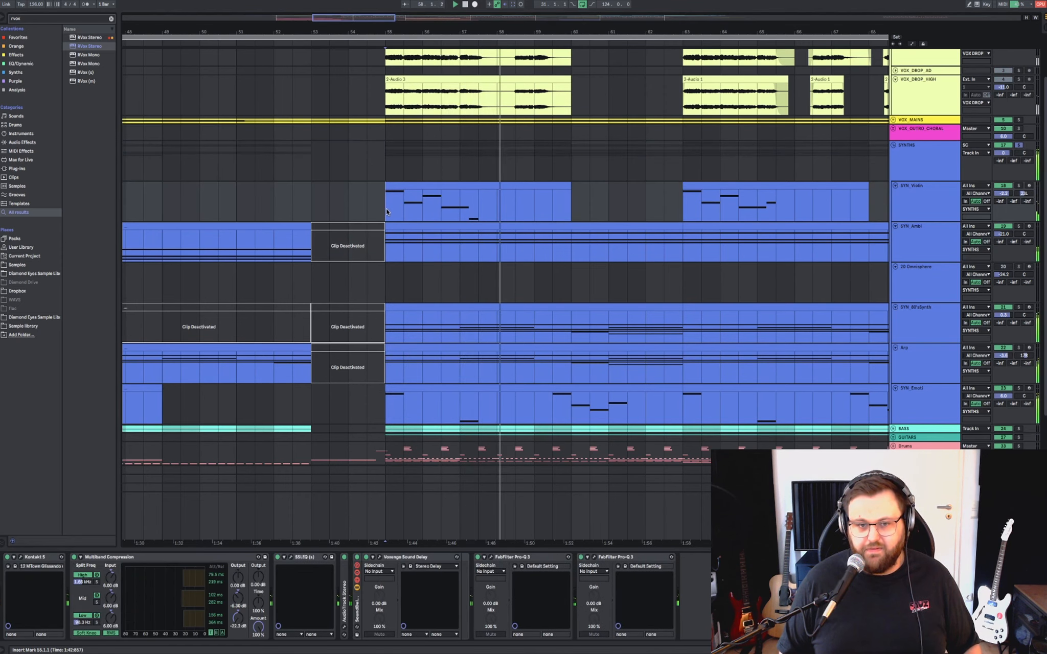
scroll(386, 208, down, 1)
key(space)
key(space)
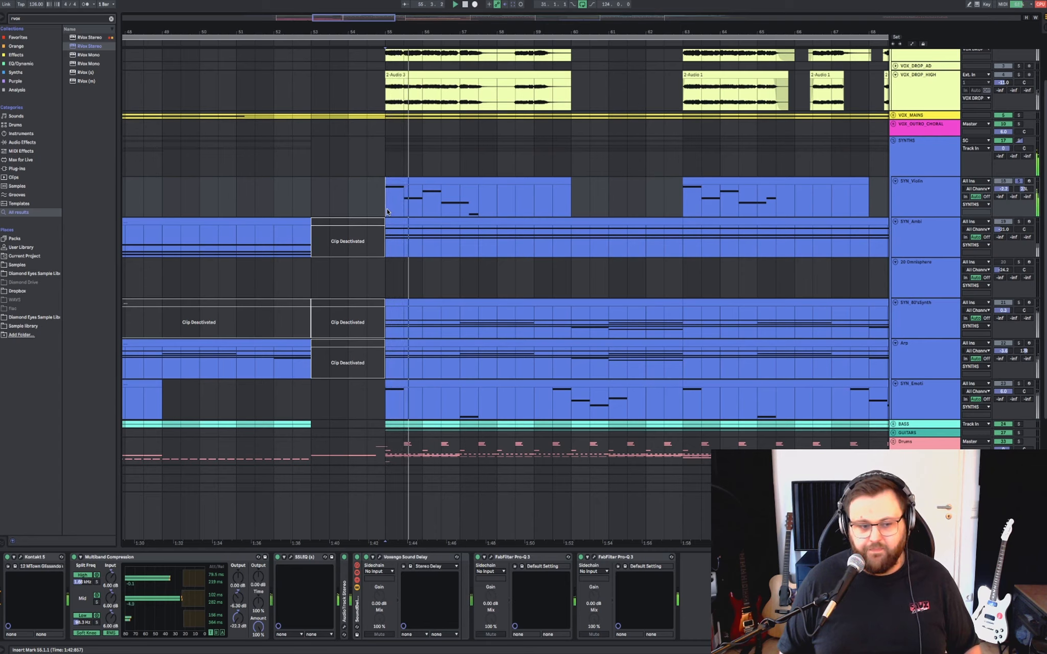
Solo SYN_Ambi and play it from bar 55 with its effect chain shown.
click(385, 238)
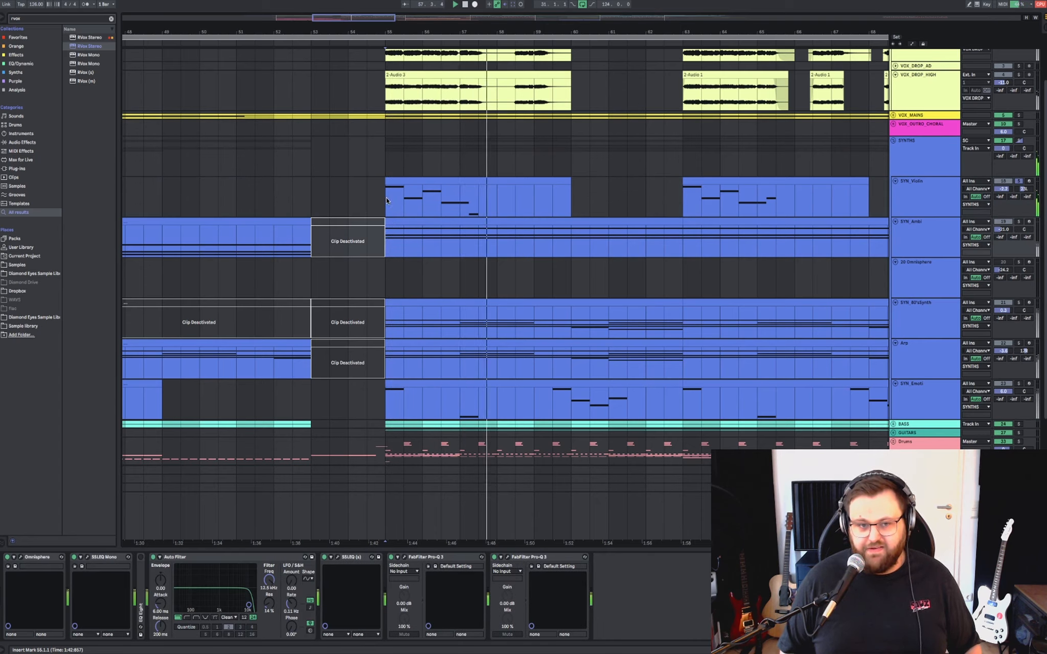
click(396, 293)
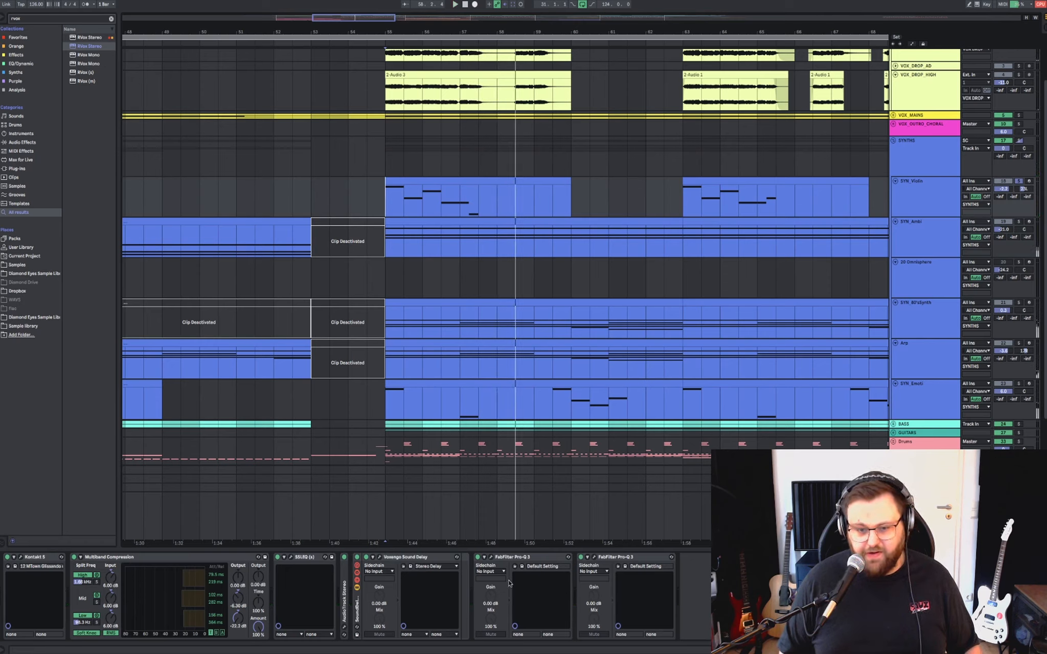
key(space)
click(386, 241)
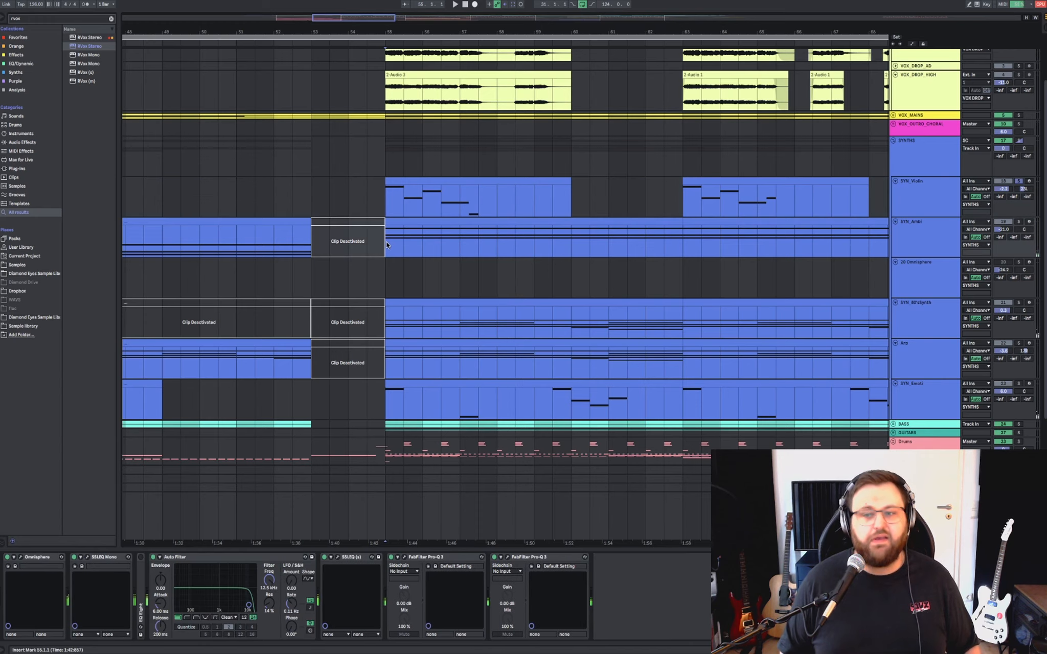
key(space)
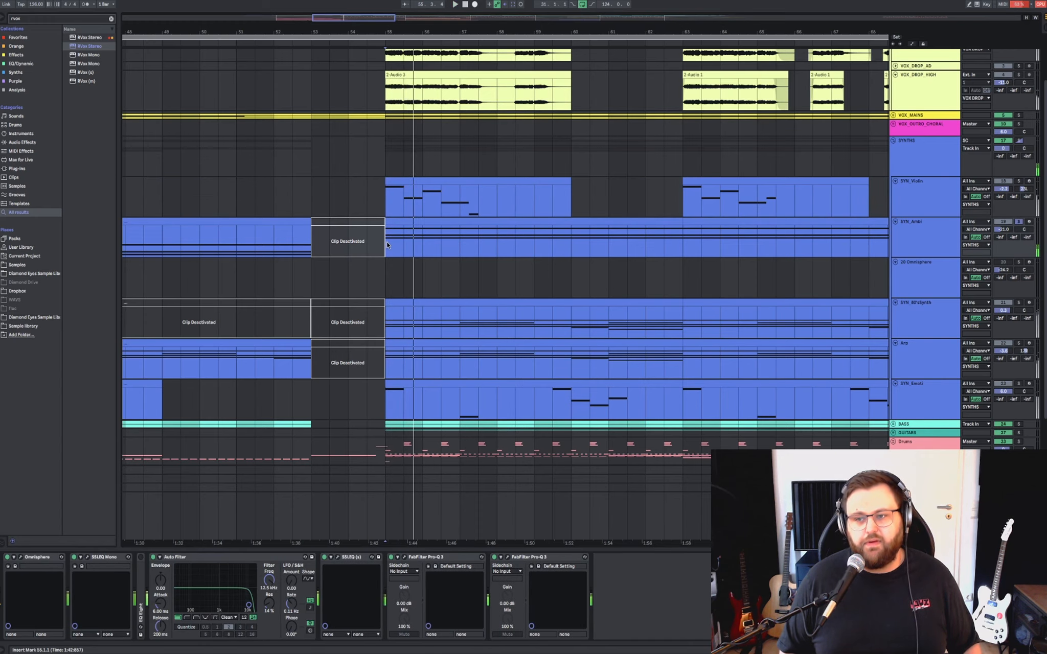
scroll(480, 264, down, 1)
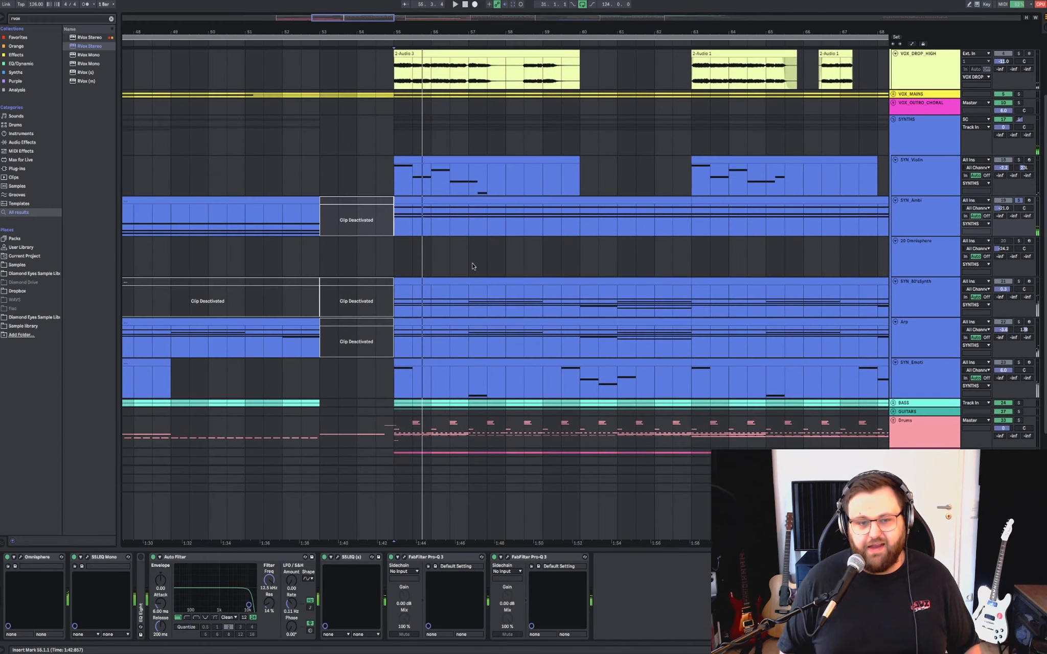
Solo SYN_80sSynth and play it from bar 55 with its effect chain shown.
key(space)
click(400, 304)
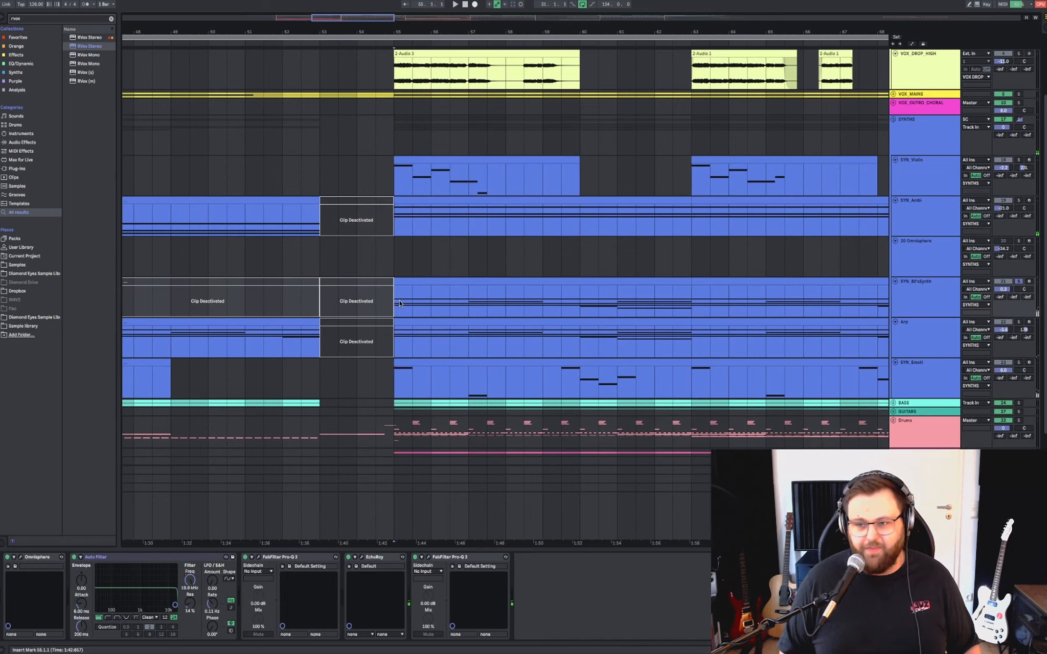
key(space)
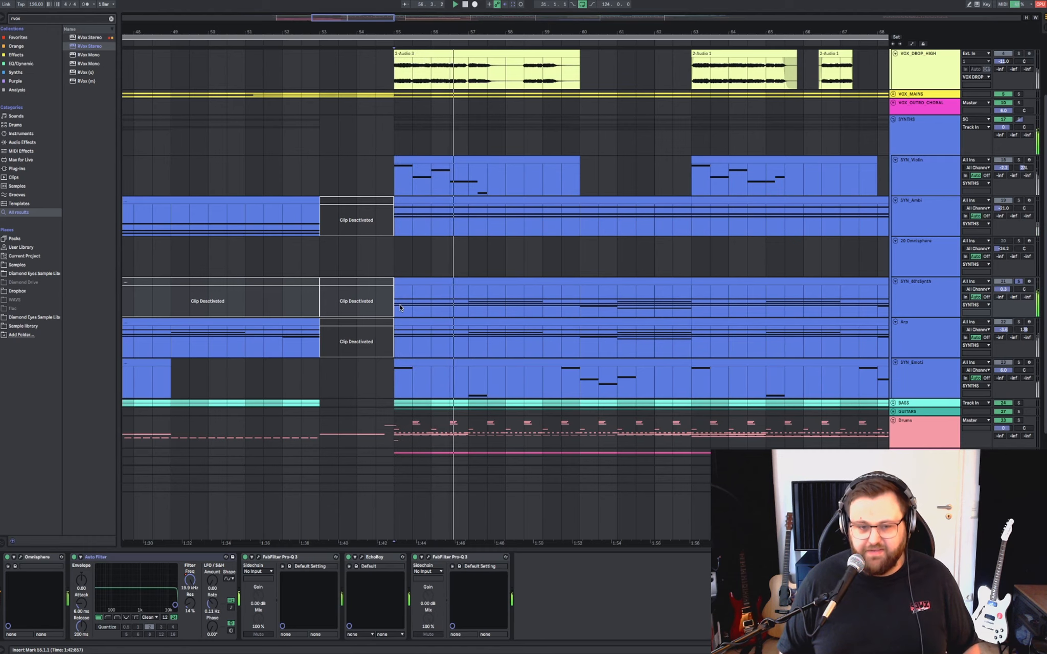
scroll(400, 306, down, 2)
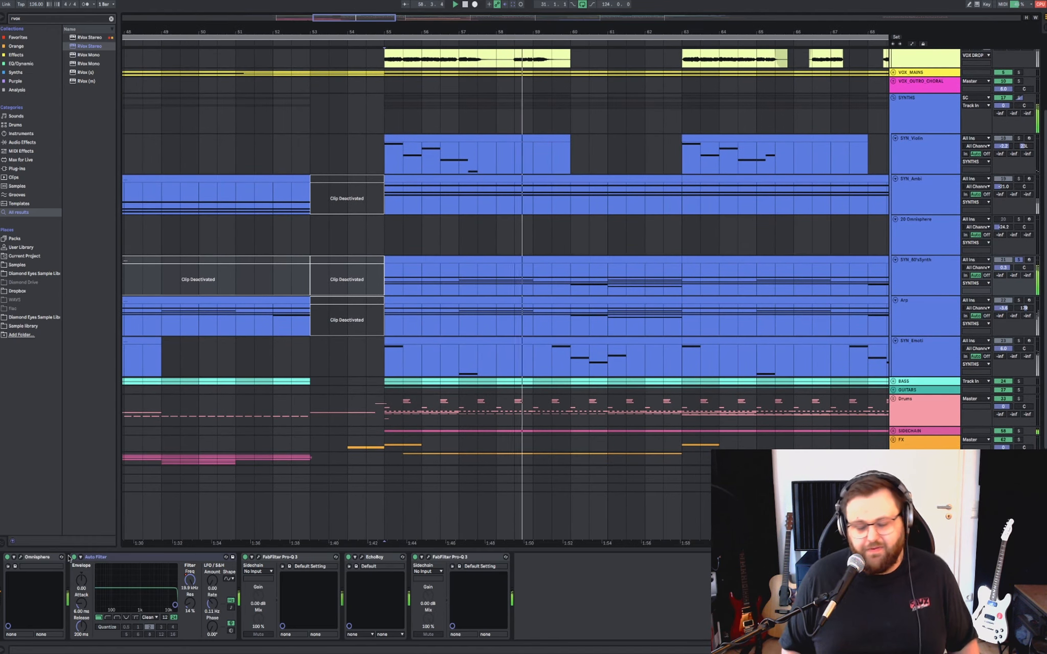
Examine both FabFilter Pro-Q 3 curves on SYN_80sSynth during playback, bypassing the first EQ for comparison, and close their windows.
click(265, 560)
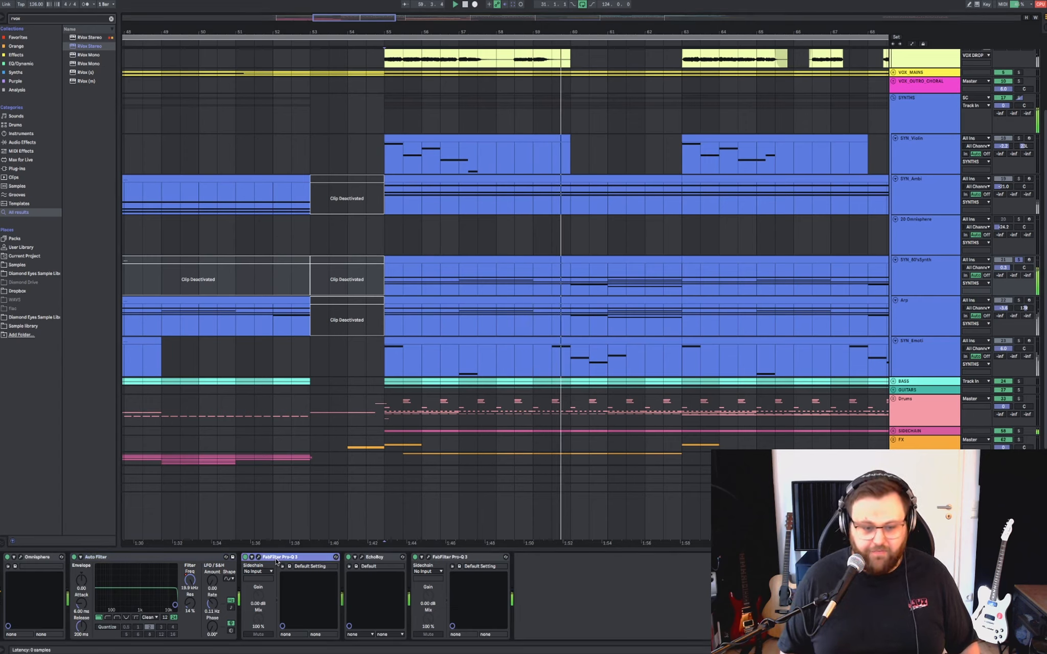
click(258, 558)
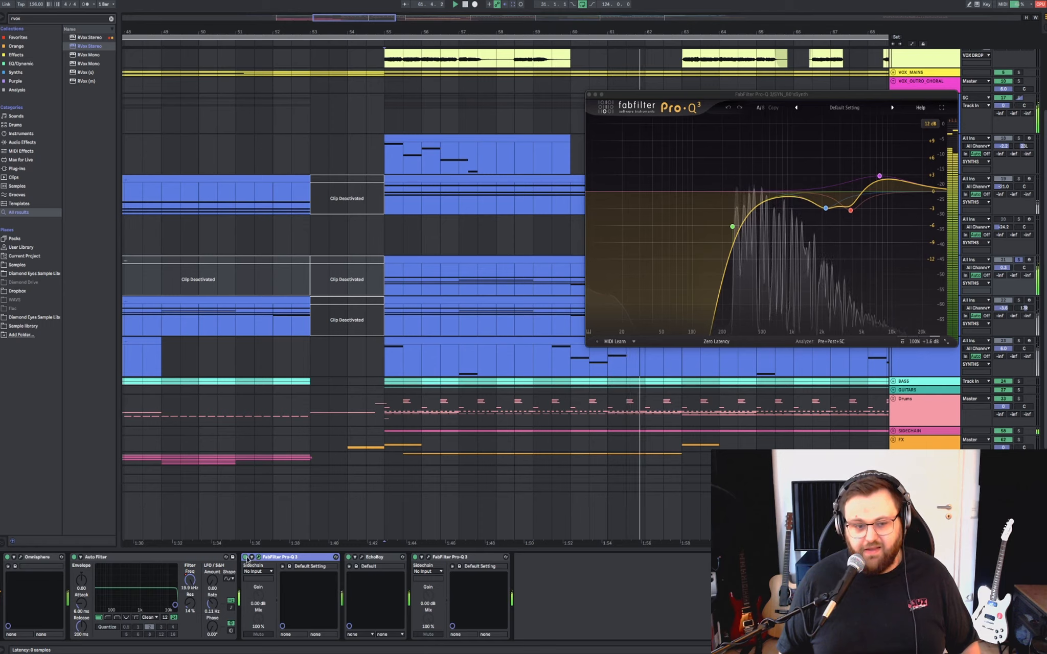
click(245, 558)
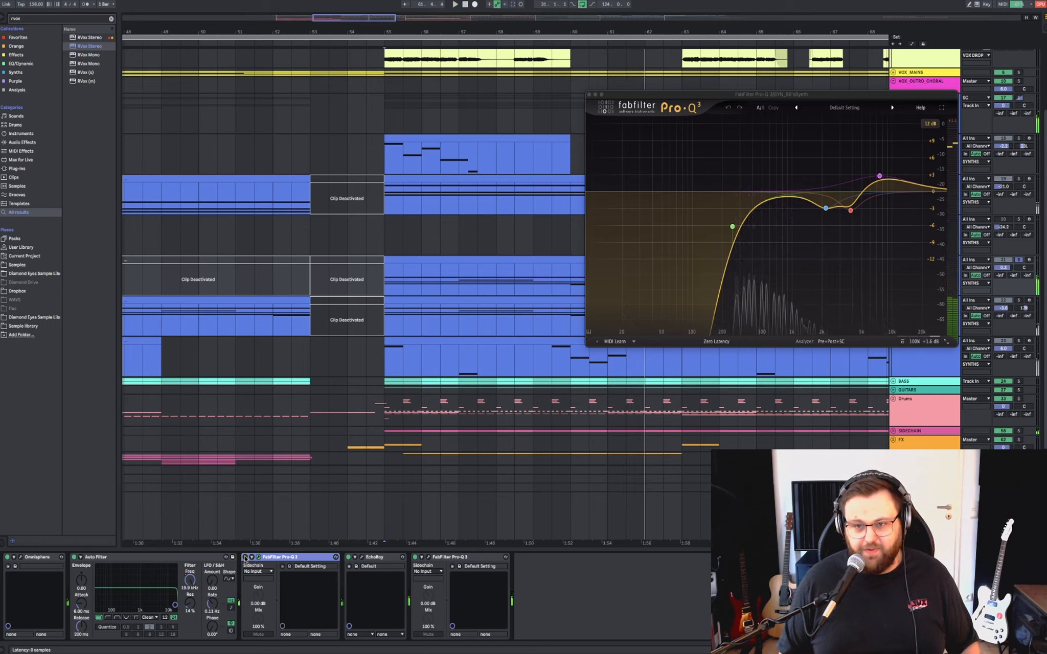
key(space)
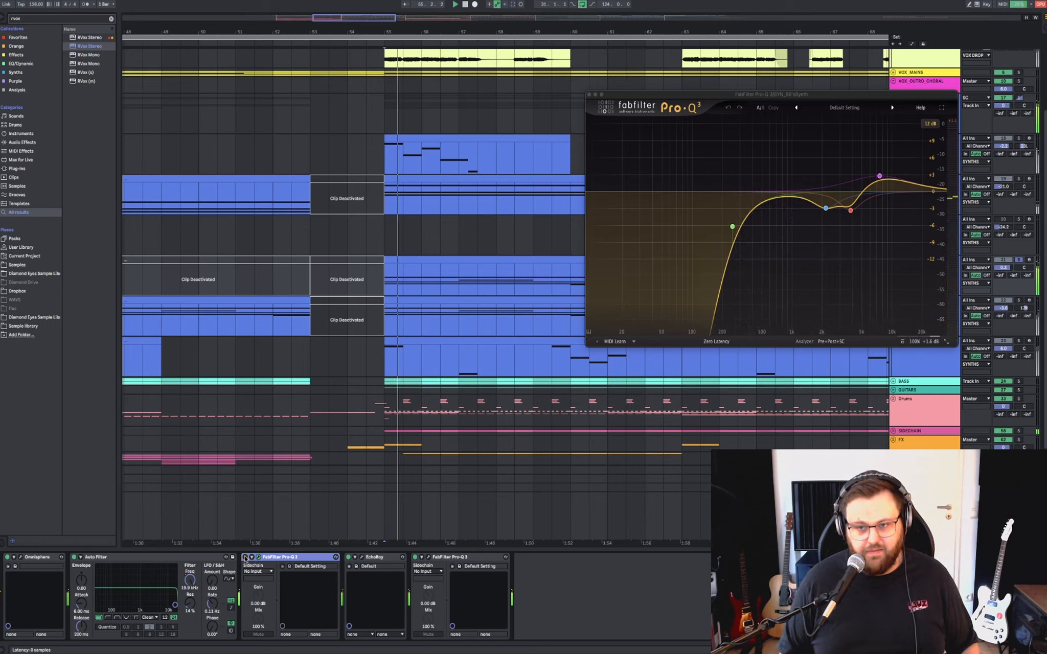
click(258, 557)
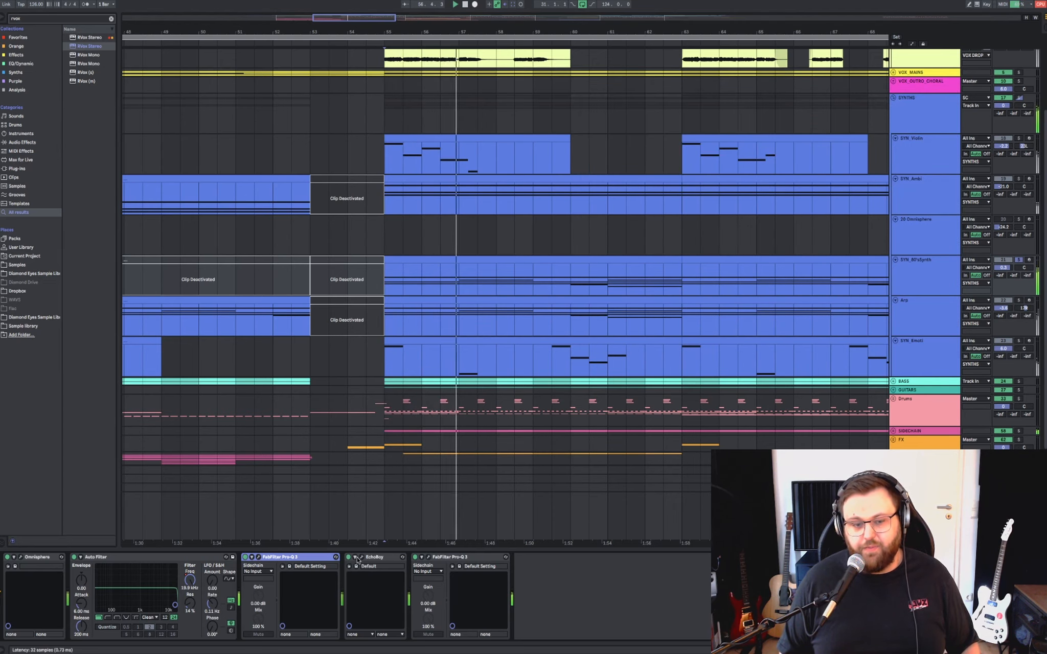
click(428, 557)
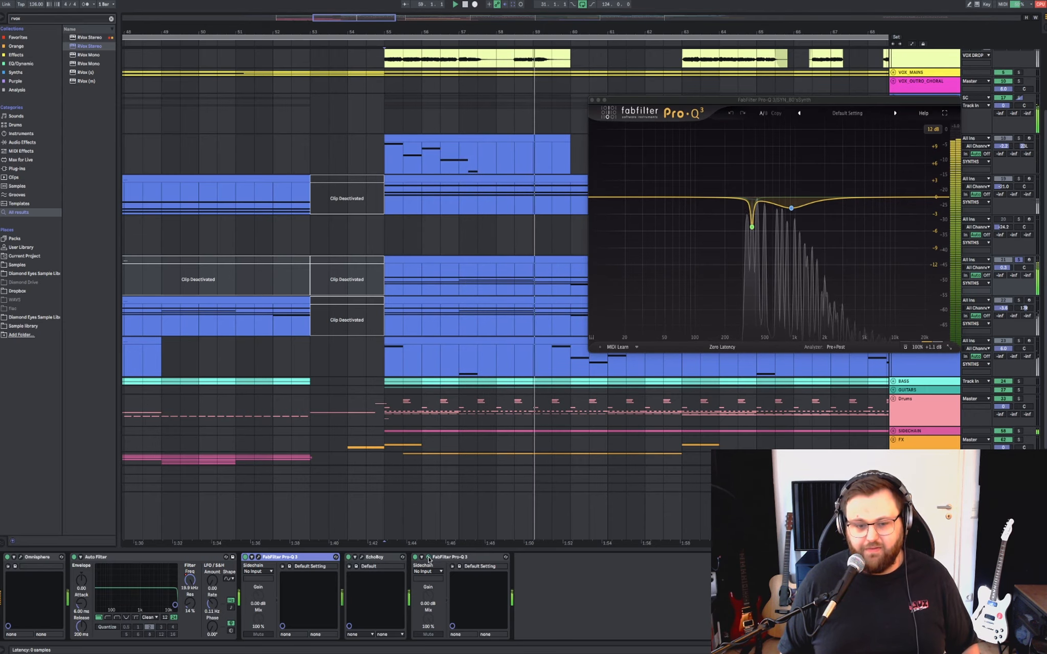
click(428, 558)
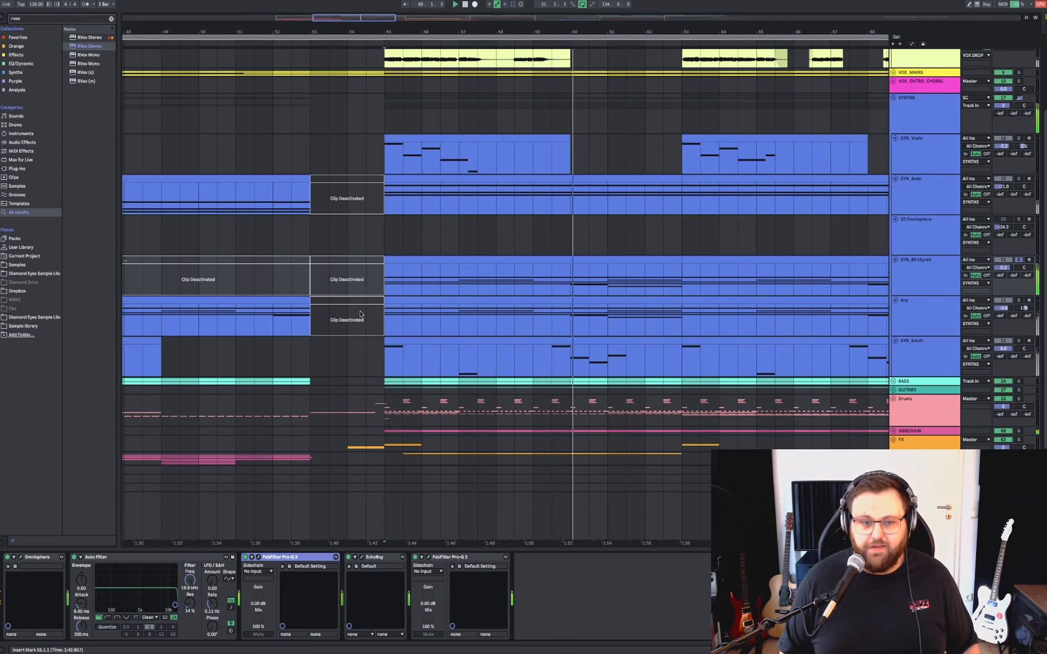
Solo the Arp track and play it from bar 55 and from bar 61 with its effect chain shown.
click(390, 319)
key(s)
key(space)
key(space)
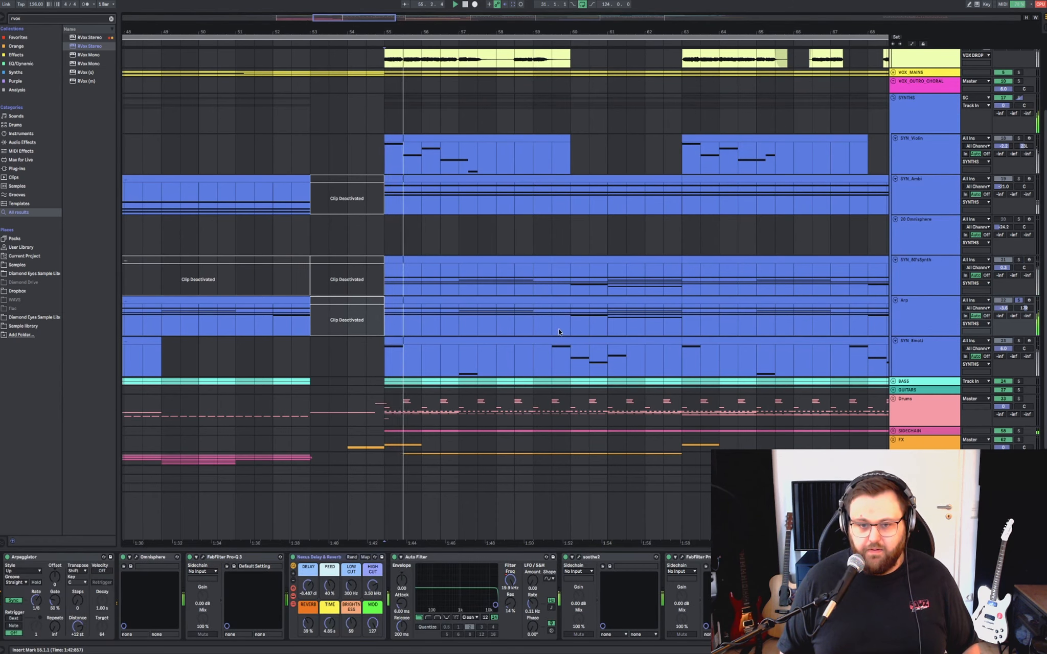
click(607, 328)
key(space)
scroll(607, 327, right, 4)
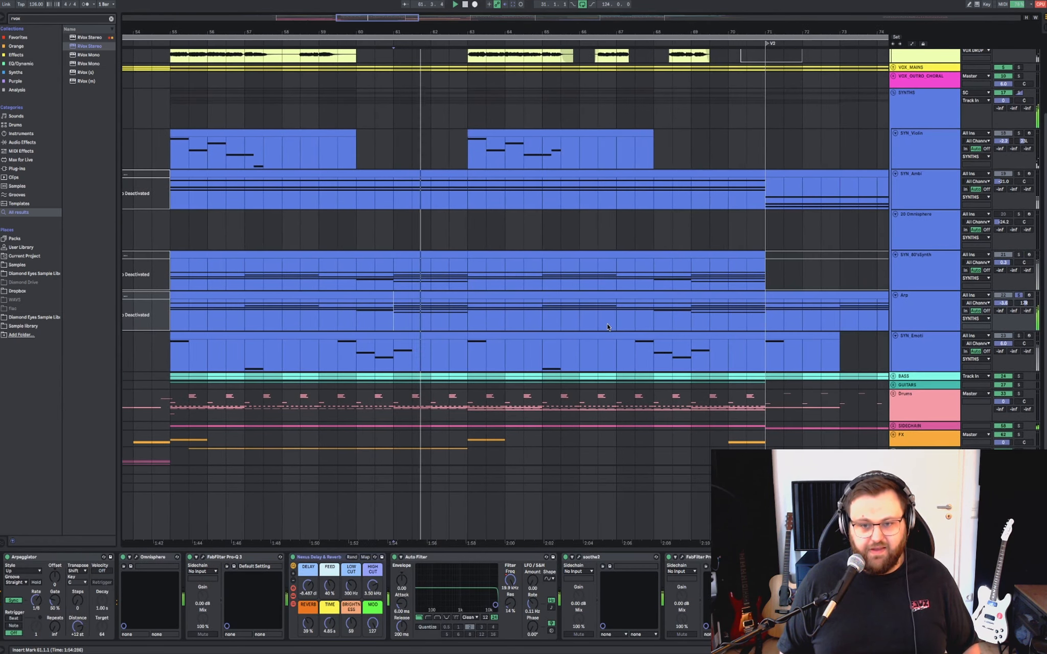
scroll(607, 327, down, 5)
scroll(563, 310, up, 3)
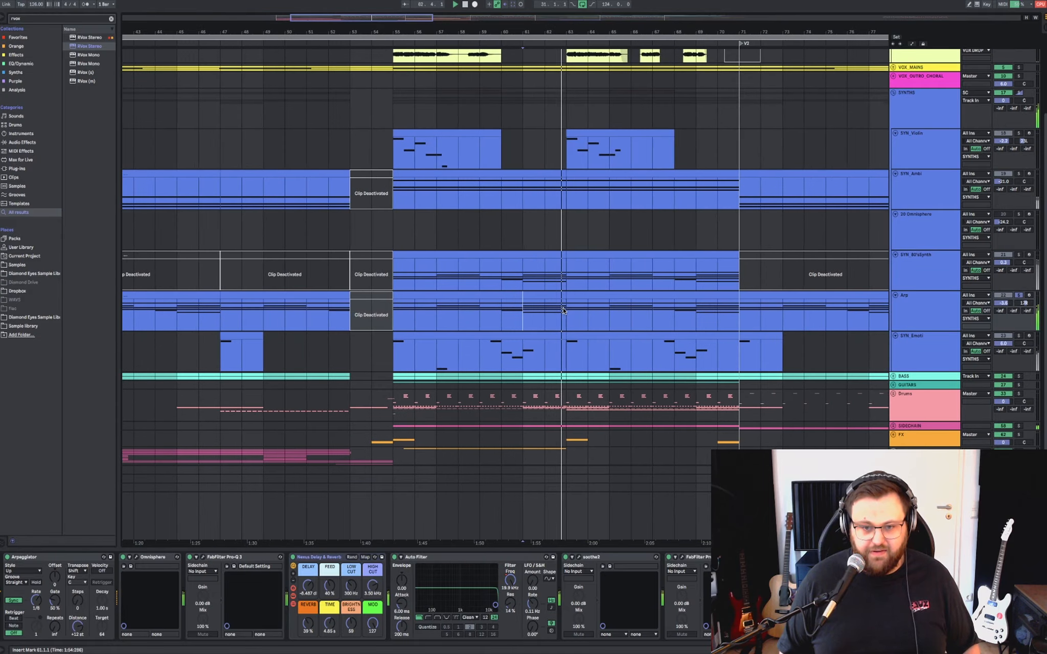
scroll(422, 312, left, 1)
Solo SYN_Emoti, show its effect chain, and play it from bar 55 and from 59.3.1.
click(422, 311)
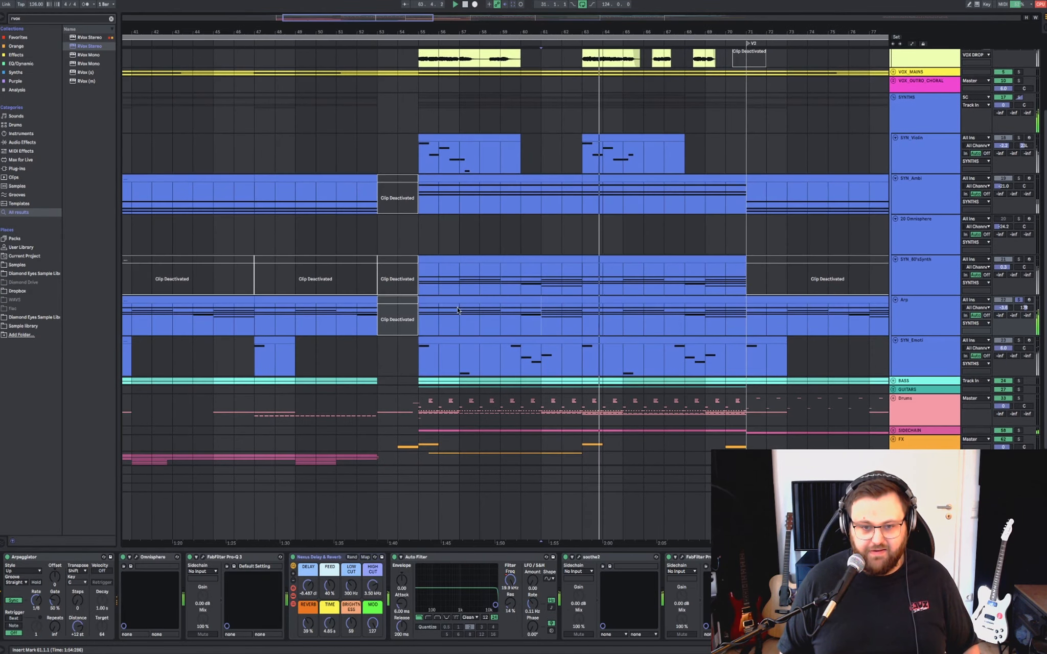
scroll(422, 312, down, 3)
click(424, 311)
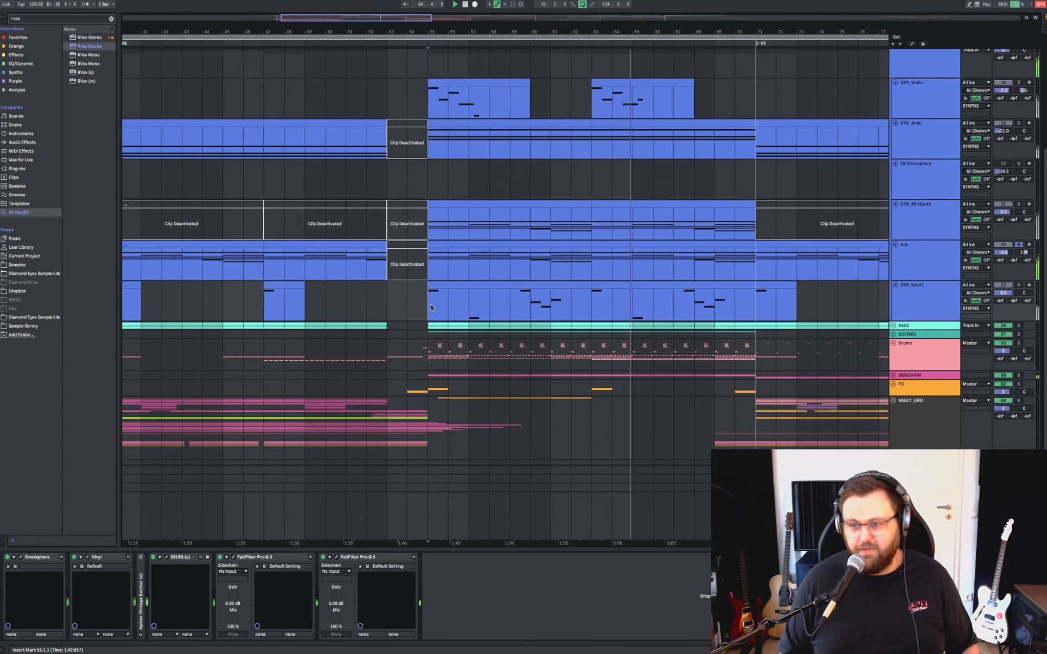
scroll(497, 297, right, 2)
scroll(497, 297, down, 1)
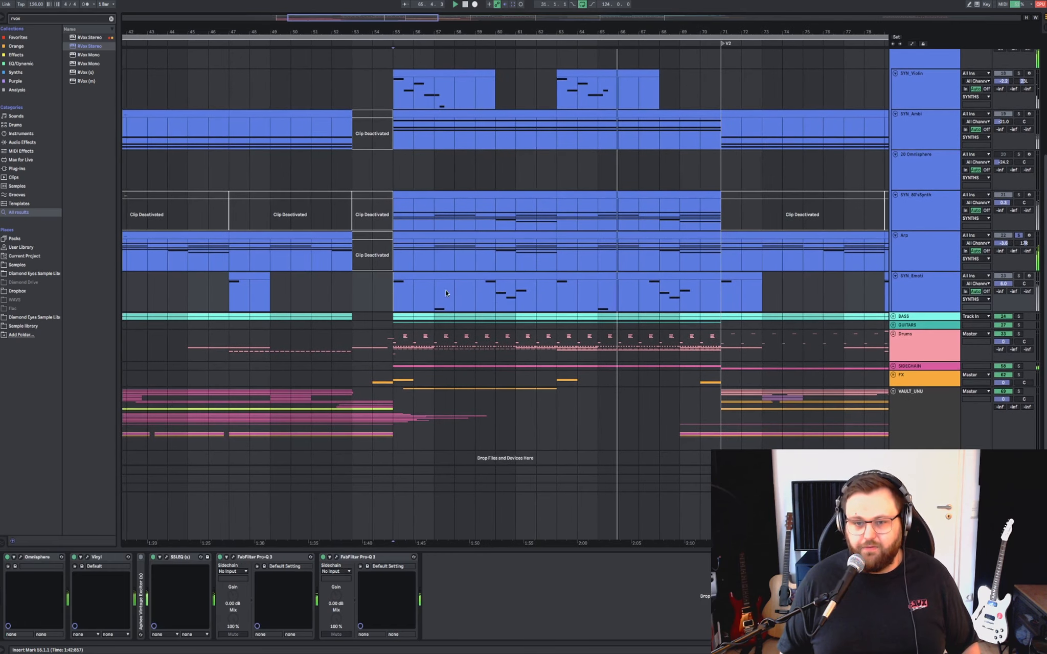
key(s)
key(space)
key(space)
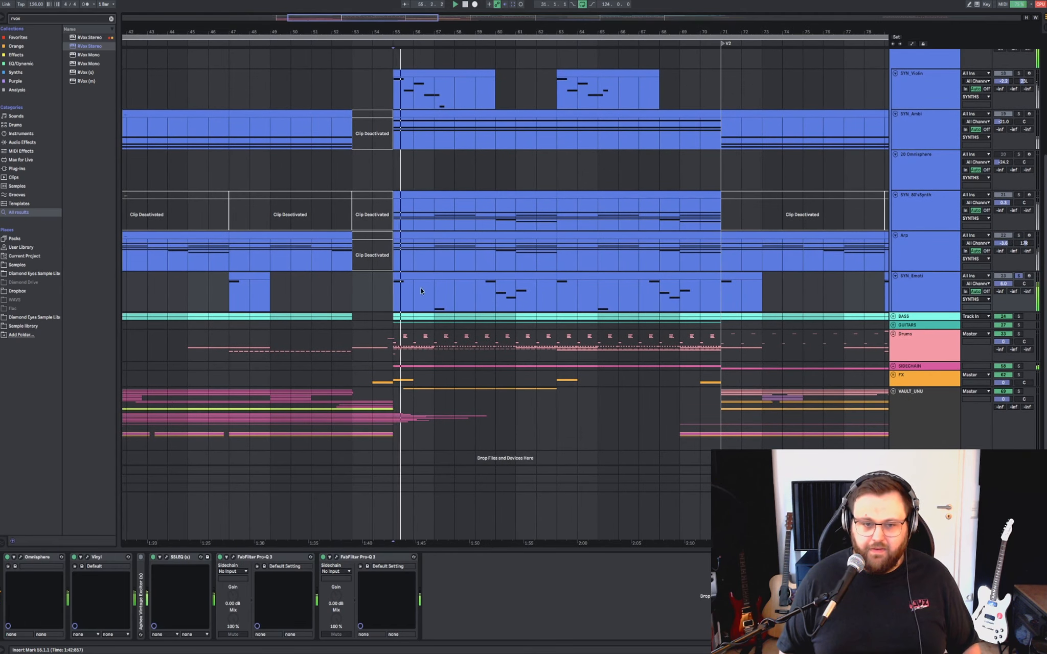
key(space)
click(486, 294)
key(space)
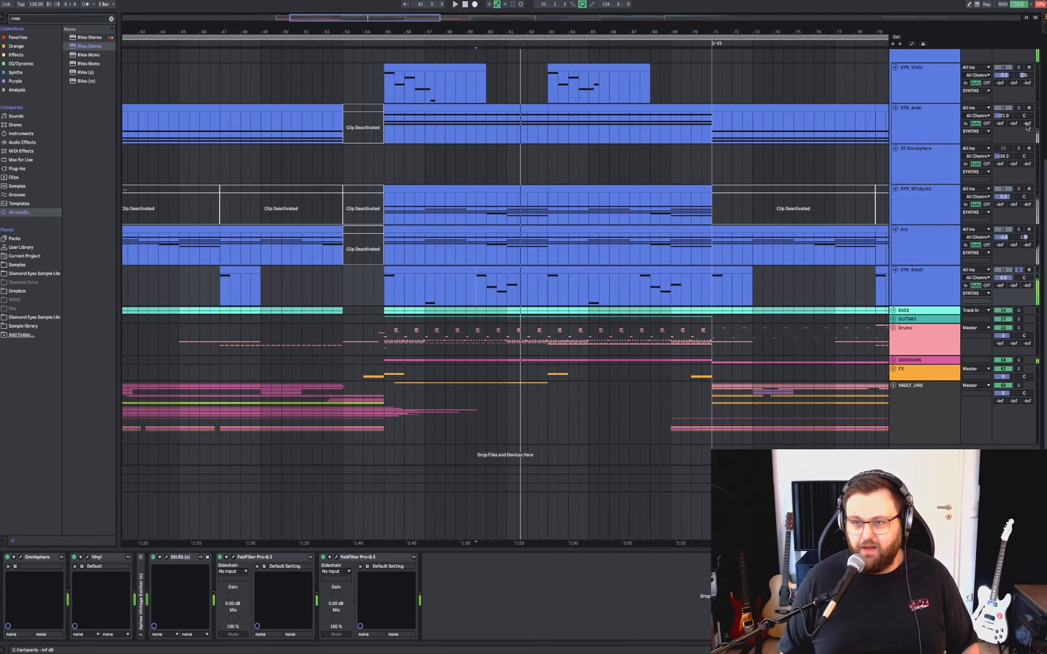
Fold the SYNTHS group and unfold the BASS group.
scroll(919, 124, up, 2)
scroll(919, 124, up, 3)
click(911, 147)
key(Left)
key(Down)
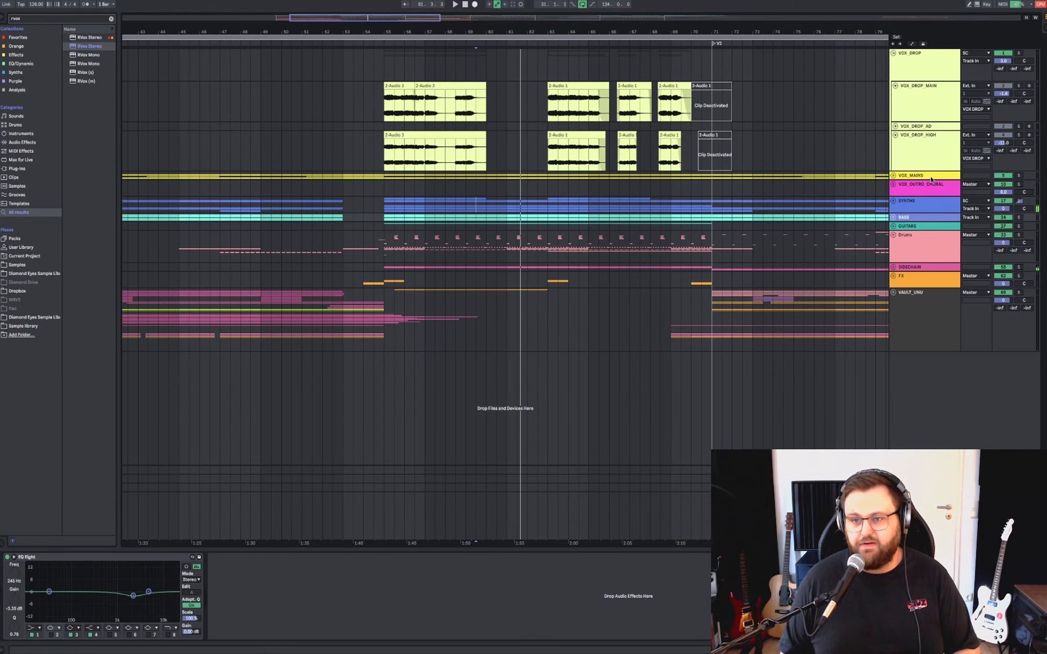
key(Right)
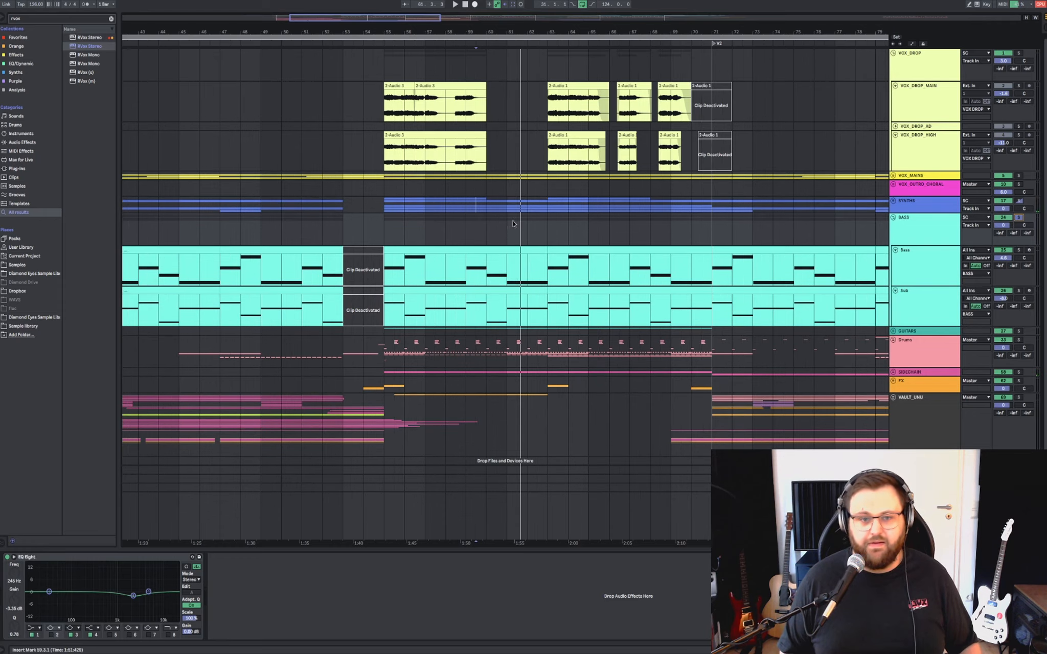
Play the soloed BASS group from bar 55, and view the effect chains of its Sub and Bass tracks.
click(387, 231)
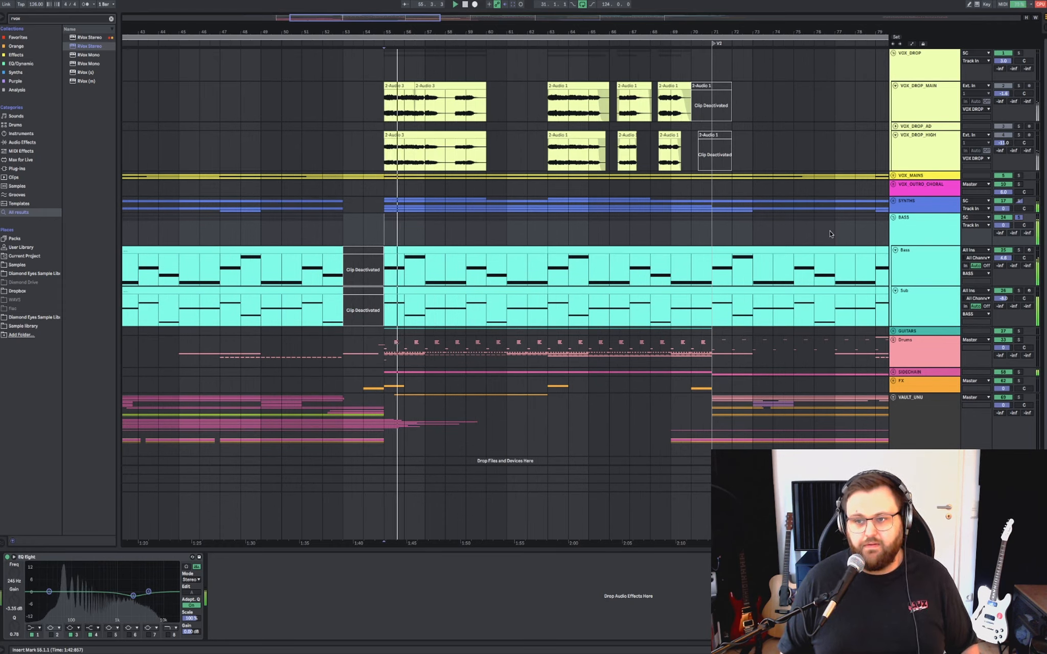
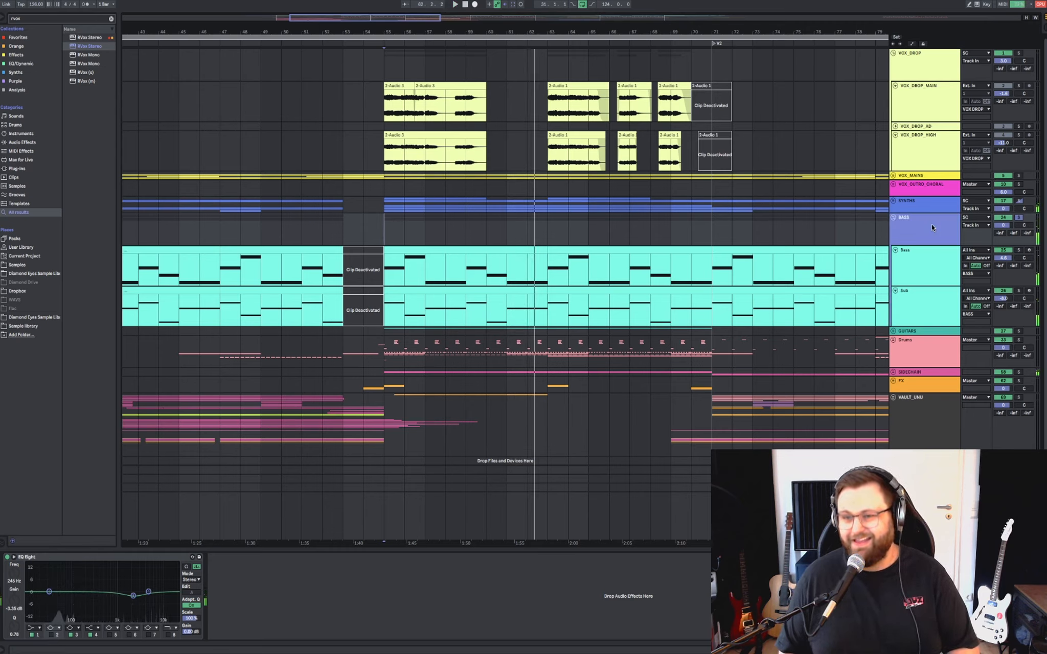
key(Down)
key(Down)
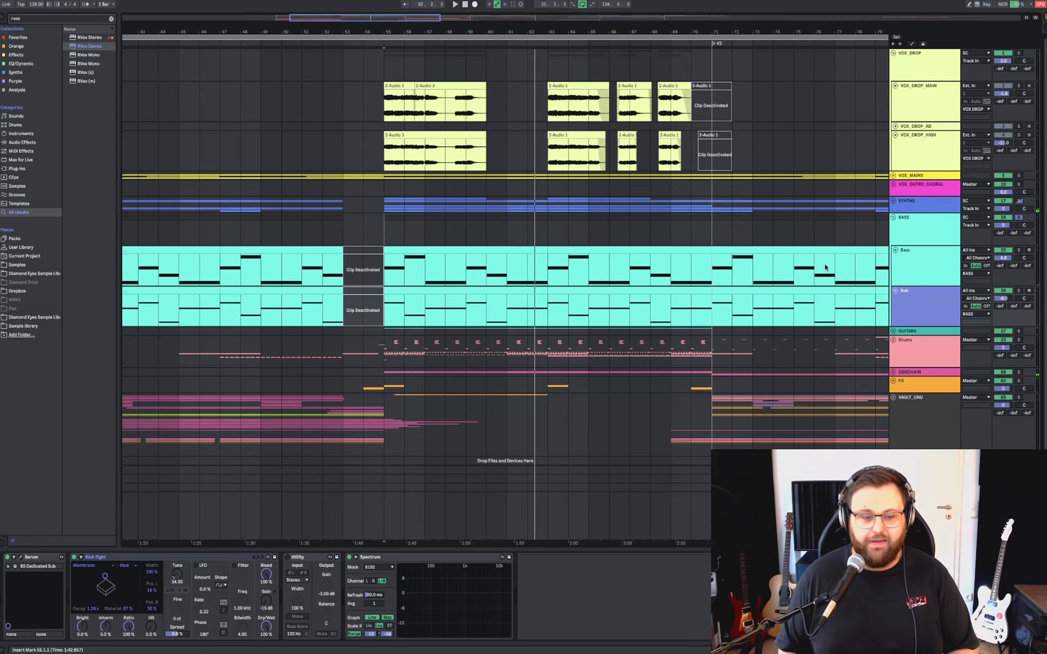
key(Up)
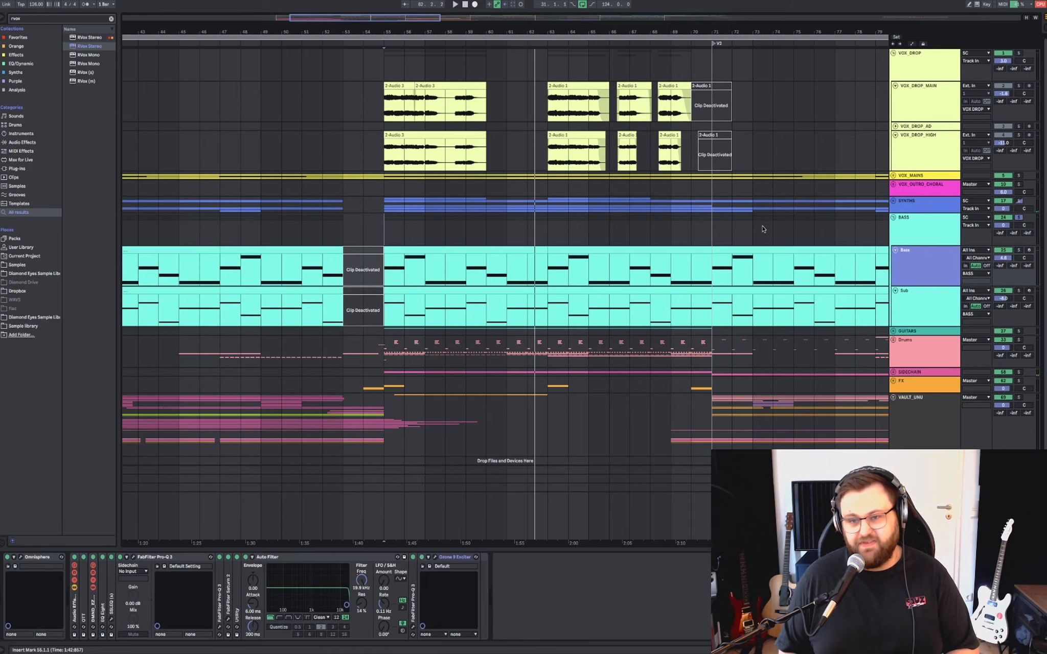
Fold the BASS group and bring the drop section back into view.
scroll(762, 231, down, 6)
scroll(761, 231, up, 4)
scroll(761, 230, left, 3)
scroll(761, 231, left, 3)
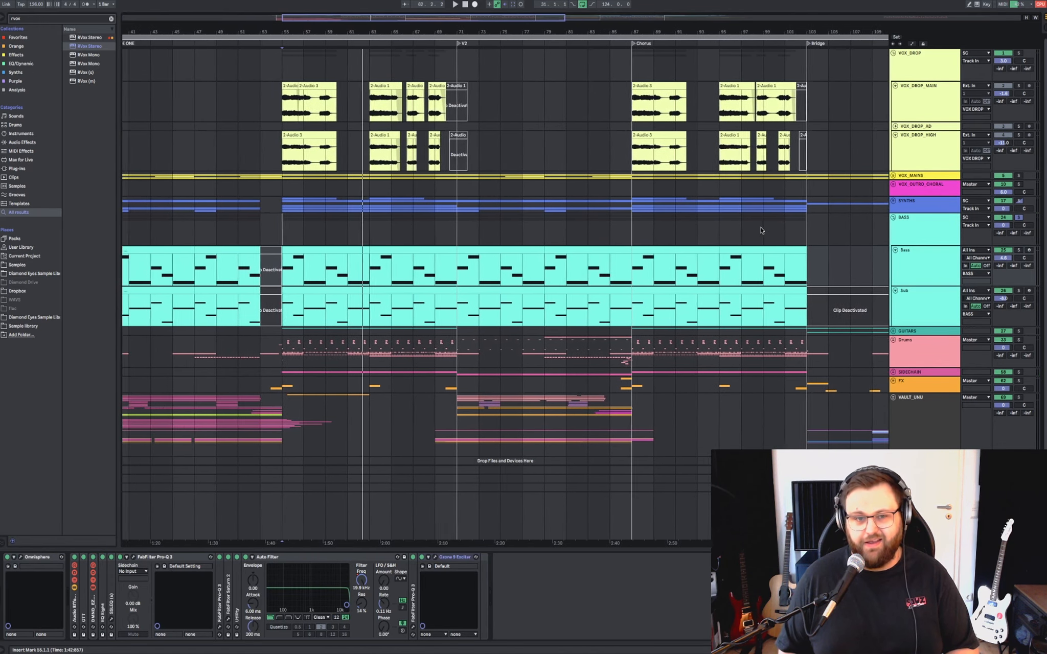
click(915, 220)
click(893, 218)
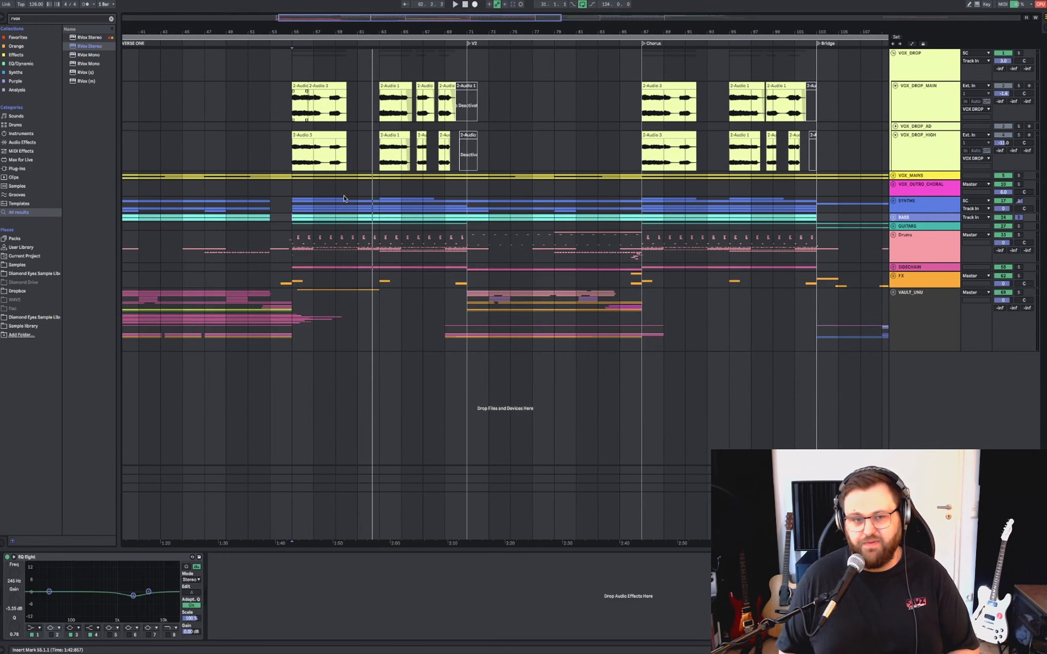
scroll(376, 212, up, 5)
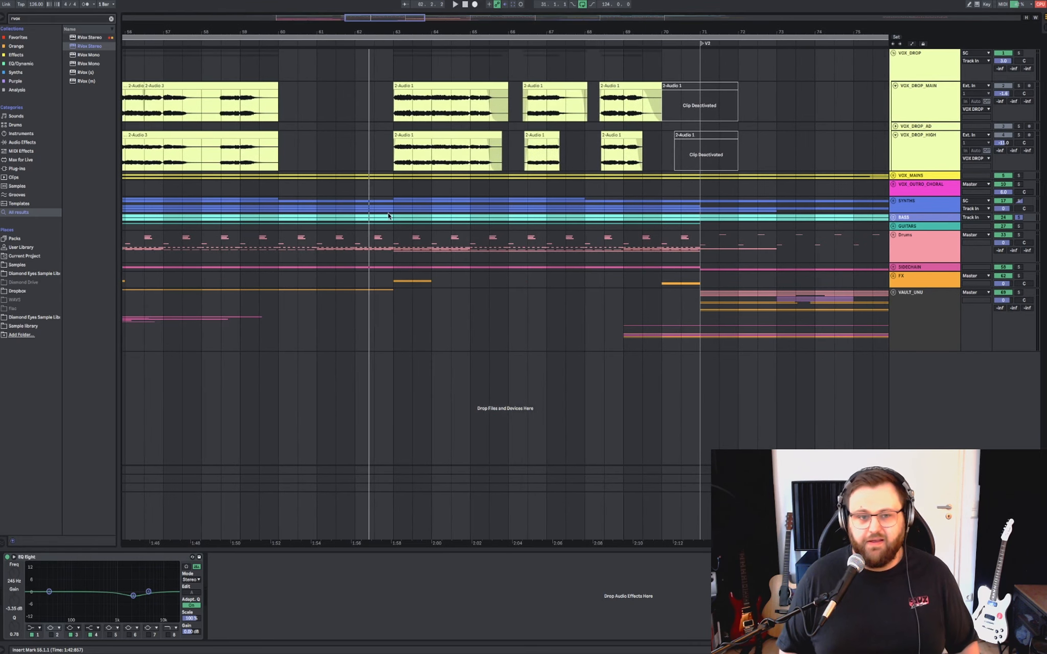
Place the insert marker at bar 63 and briefly unfold the BASS group to view its Bass and Sub tracks.
click(392, 219)
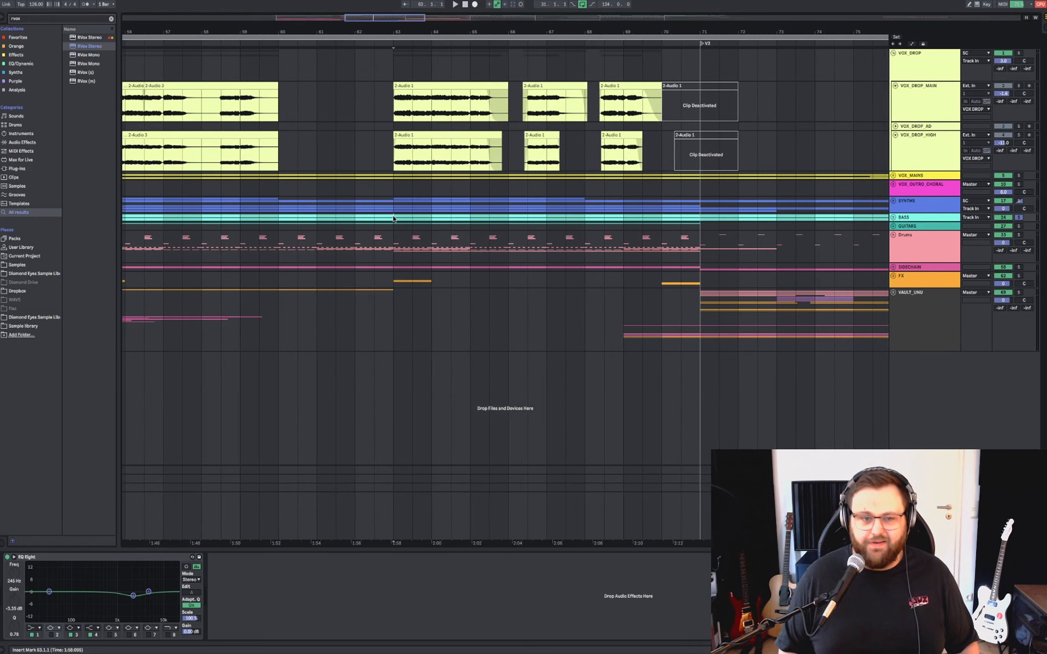
click(921, 220)
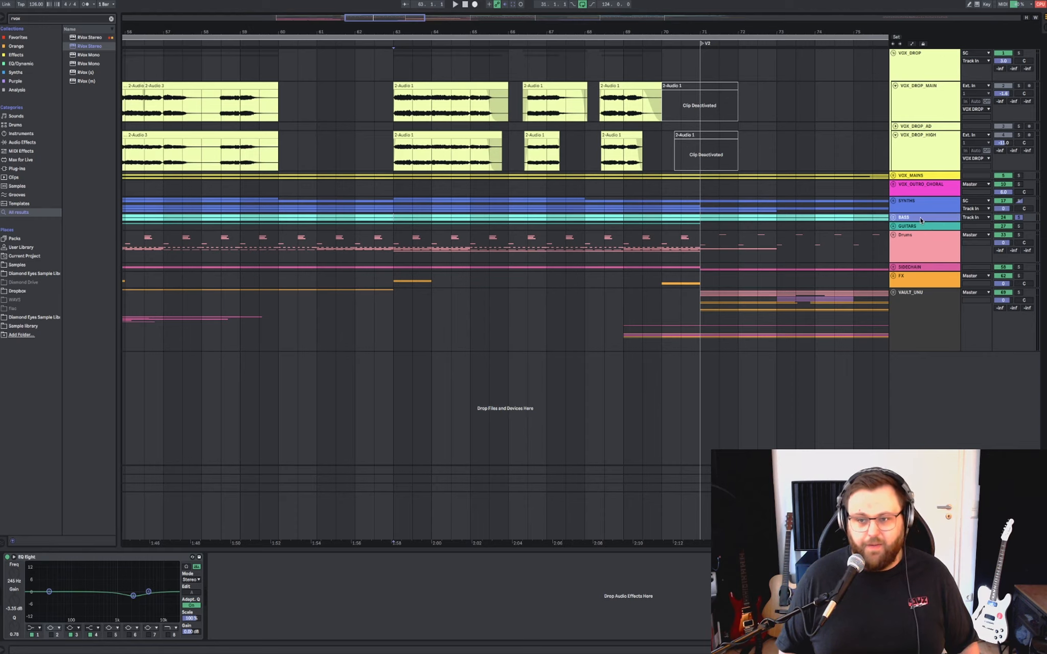
click(921, 220)
double_click(921, 221)
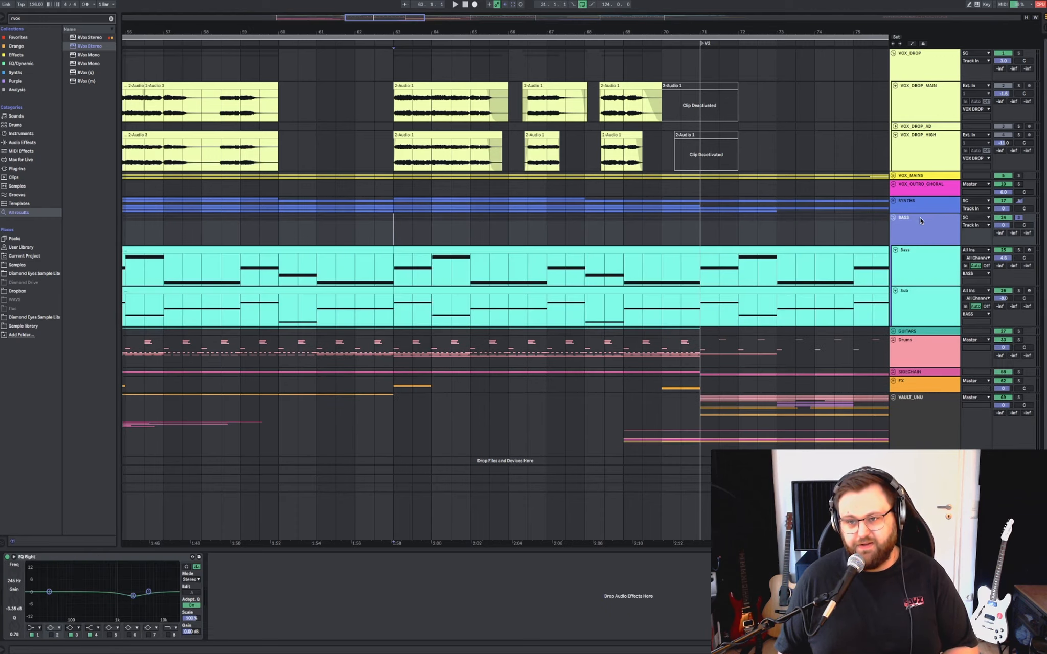
double_click(921, 220)
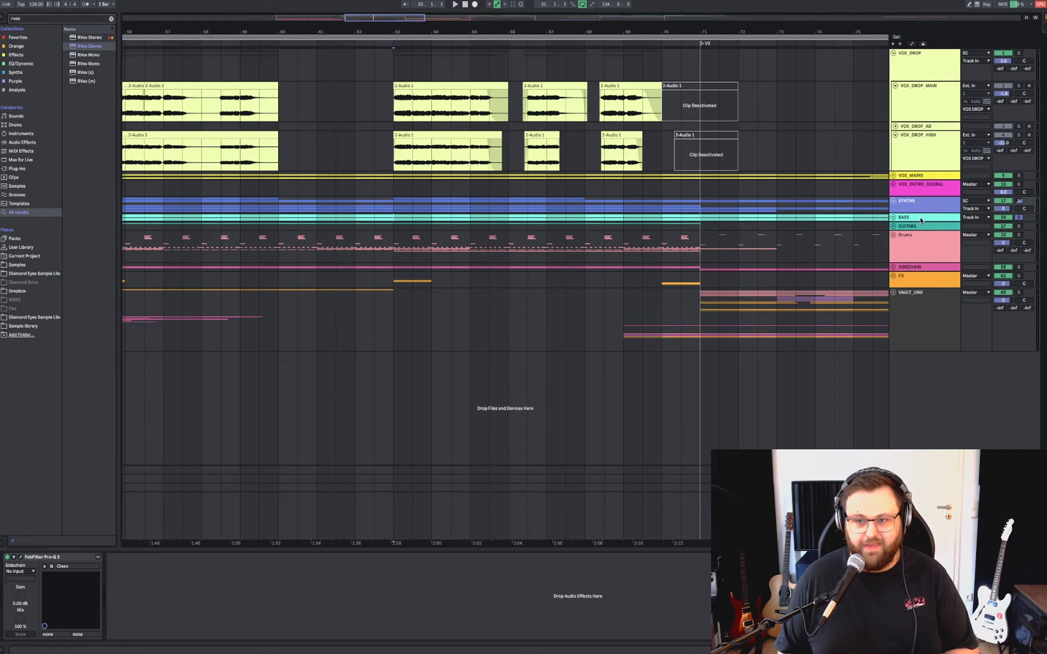
double_click(921, 220)
double_click(921, 221)
scroll(637, 184, right, 1)
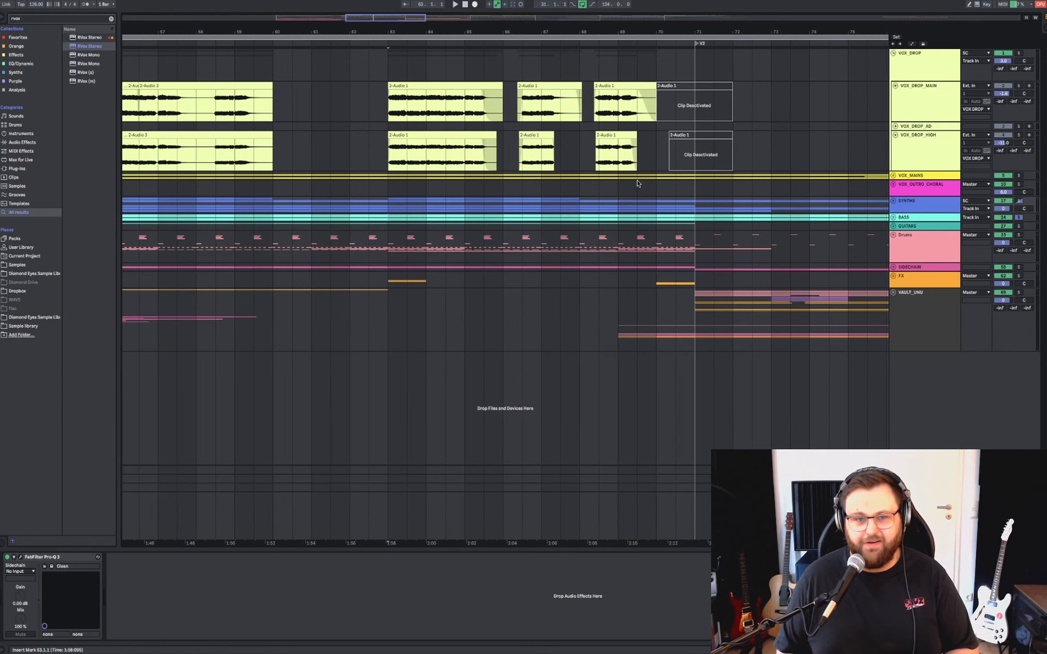
Show the BASS group's effect chain with the insert marker at bar 63.
click(986, 286)
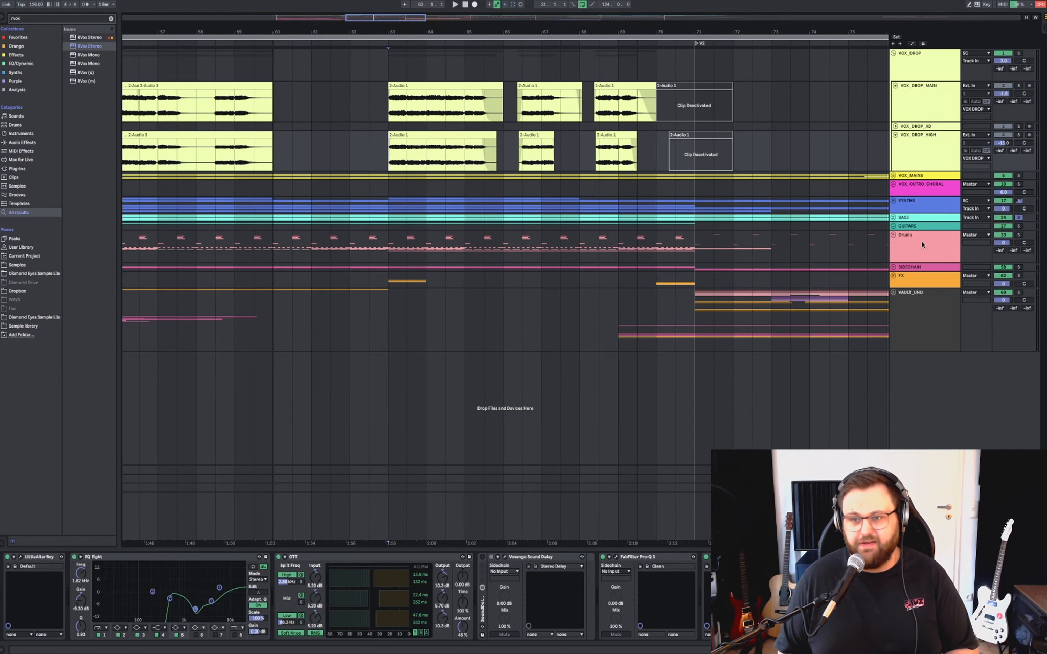
click(919, 224)
click(393, 219)
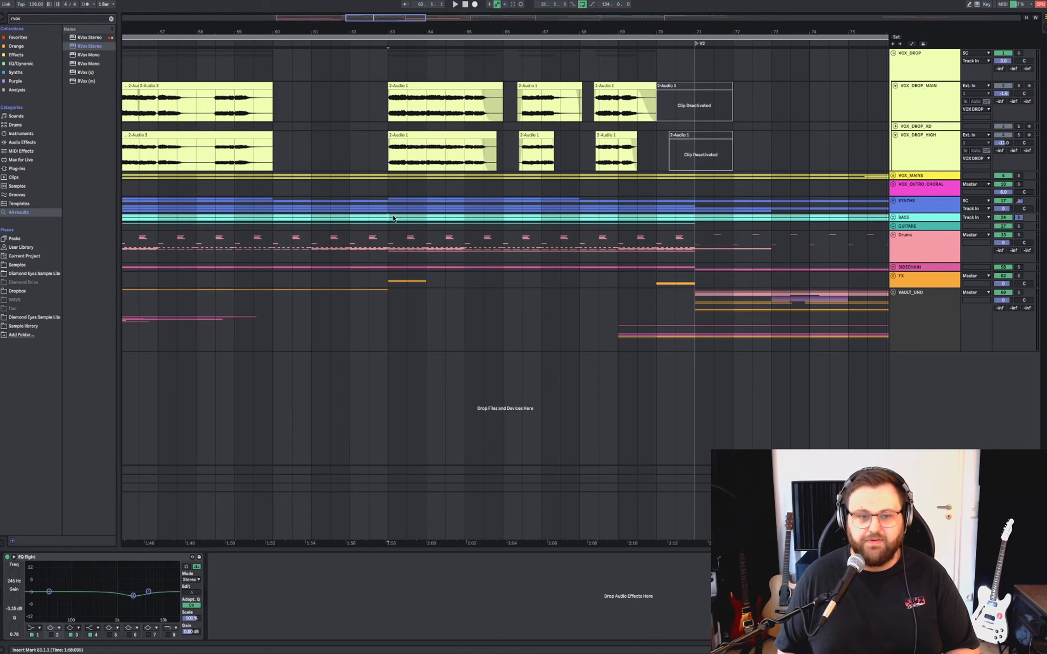
Examine the arrangement's layers from verse one through the second chorus and bridge to the big rock ending.
scroll(393, 218, down, 4)
scroll(393, 218, up, 3)
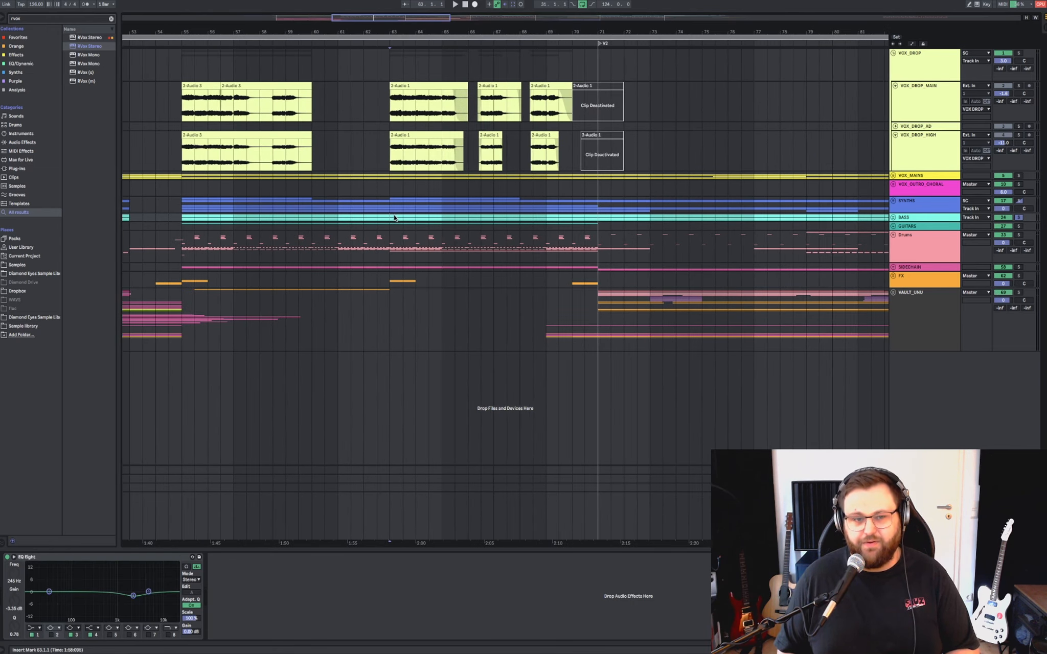
scroll(389, 220, down, 6)
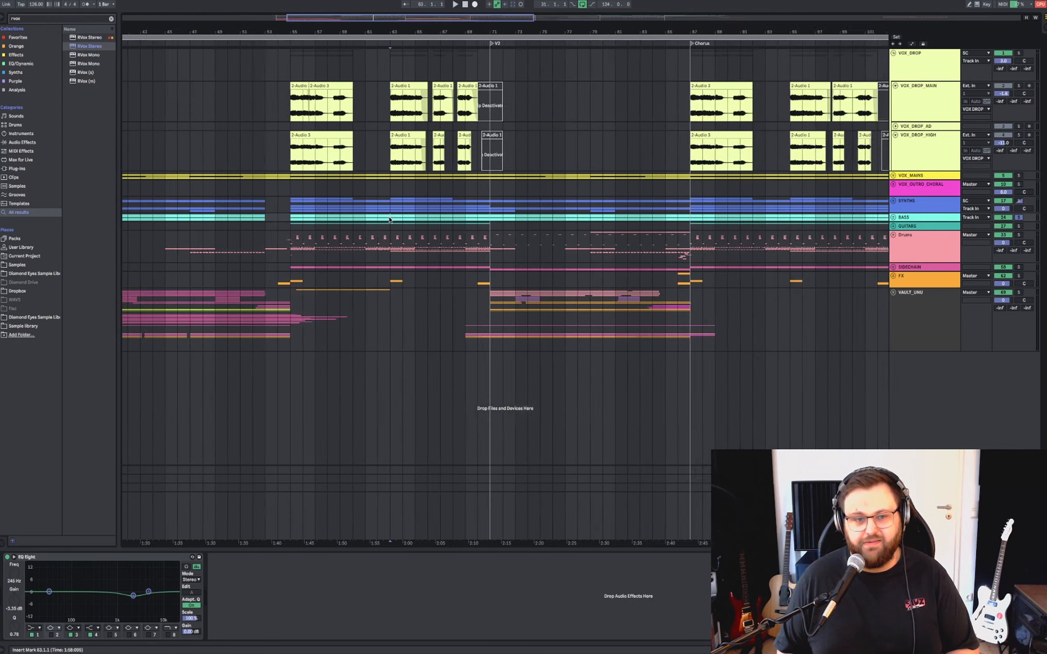
scroll(513, 285, right, 2)
scroll(512, 285, right, 8)
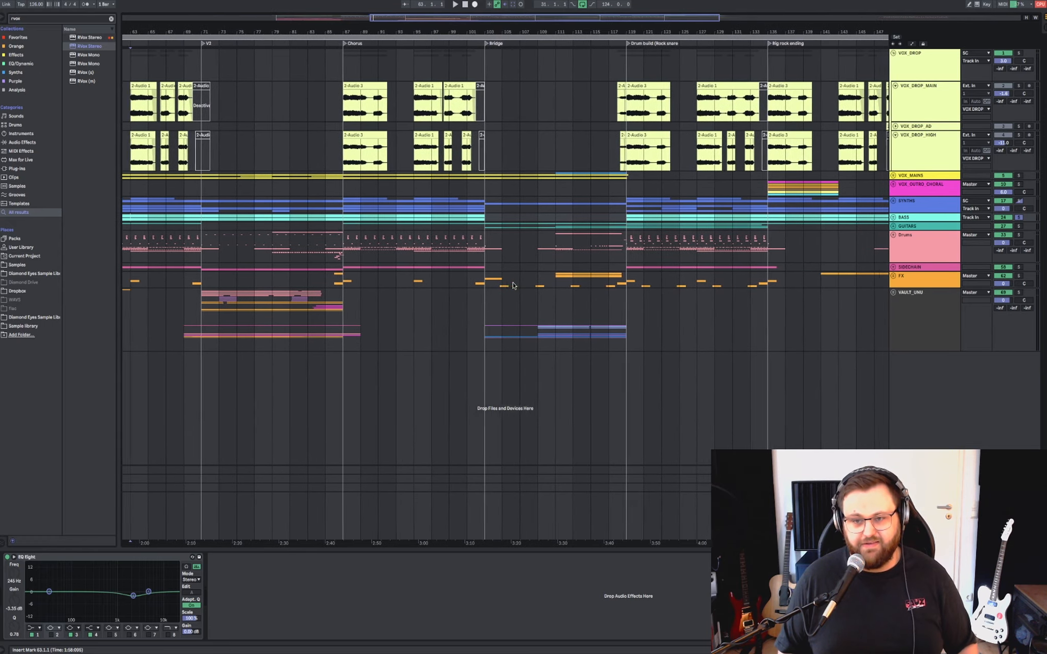
scroll(513, 285, left, 5)
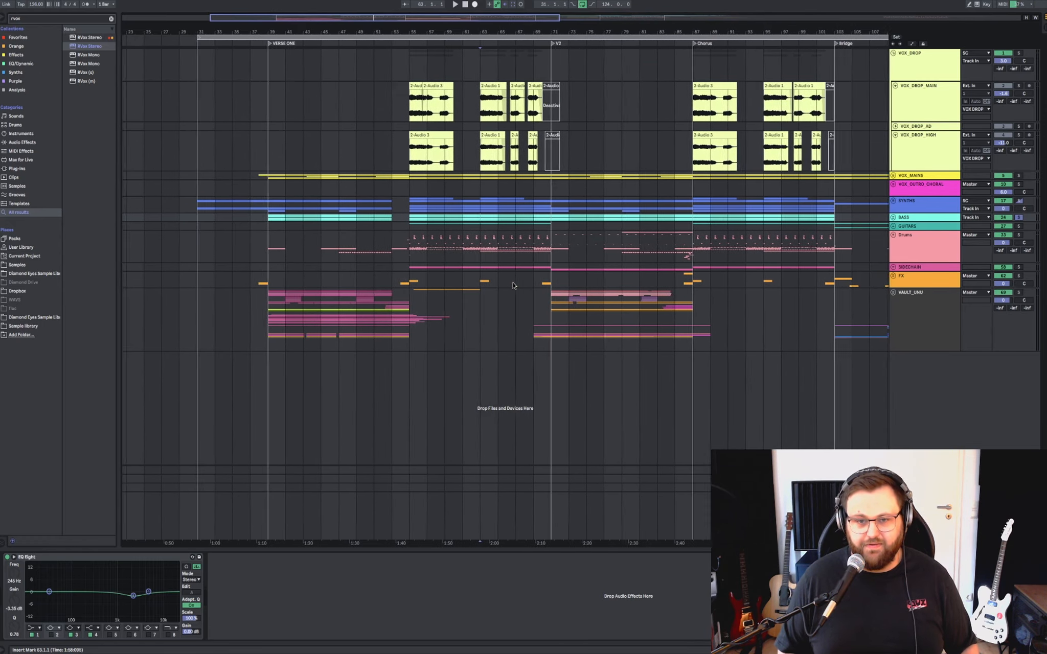
scroll(513, 285, left, 7)
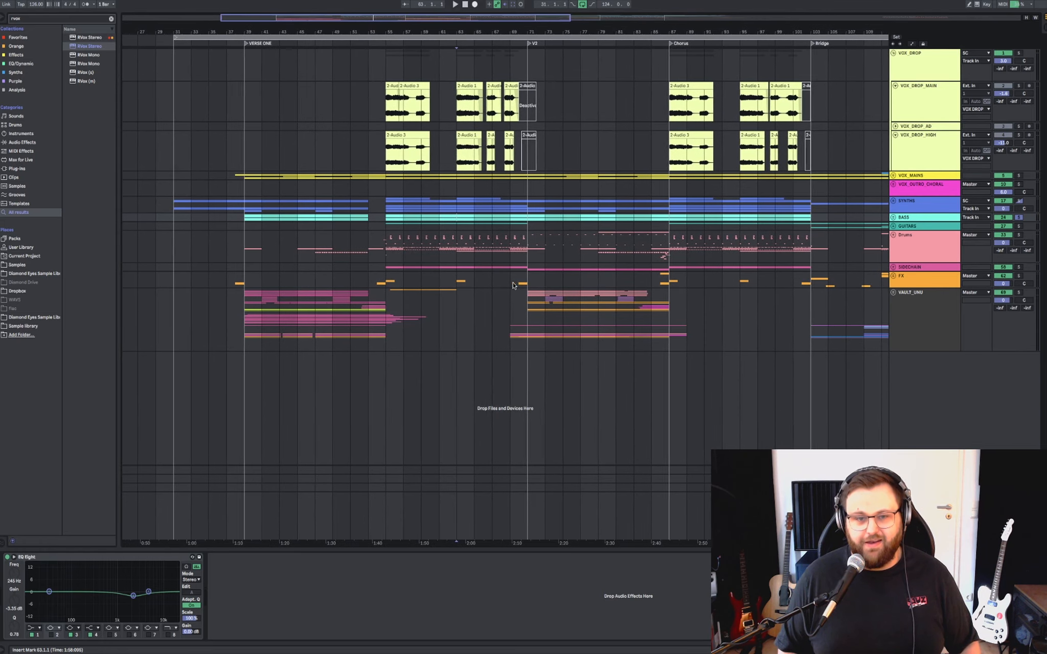
Place the insert marker at bar 55 on the Drums group and select the group.
click(533, 189)
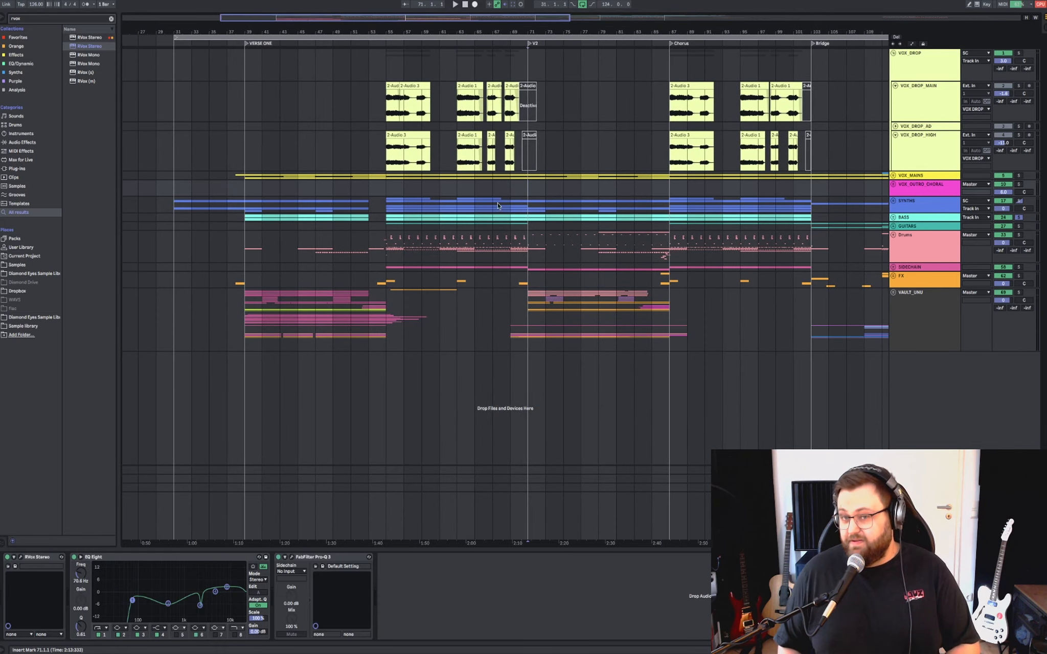
click(529, 239)
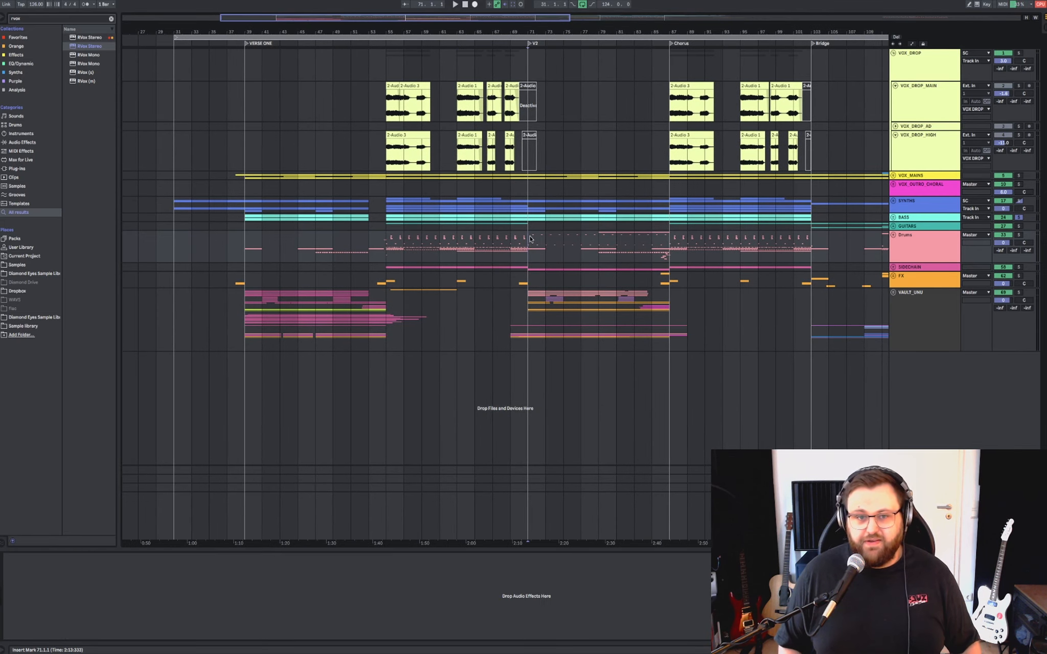
scroll(530, 239, up, 3)
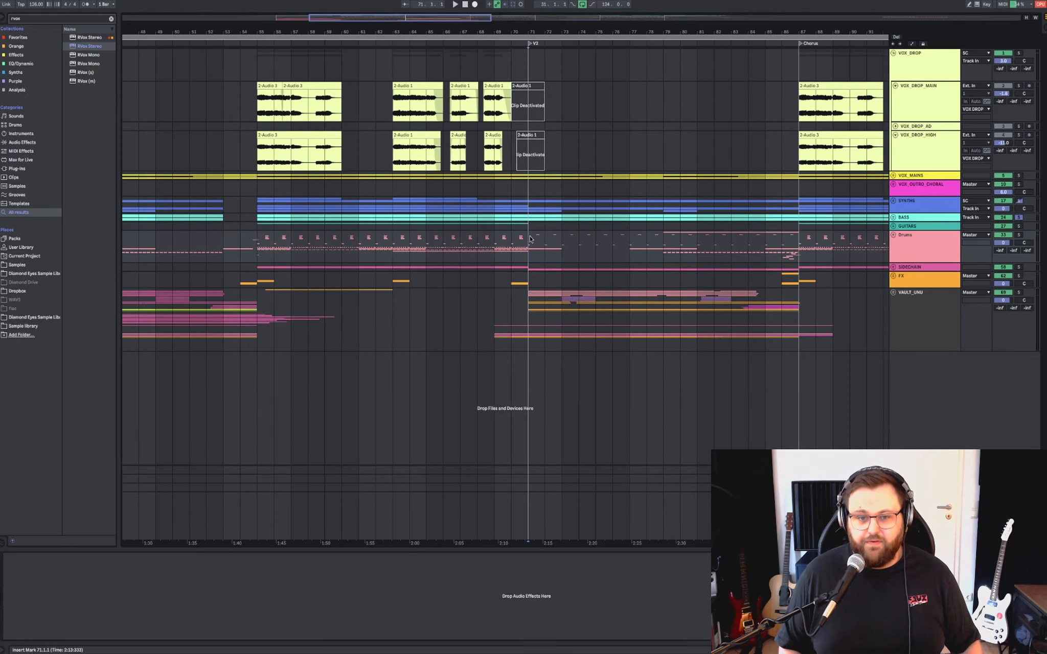
click(256, 258)
click(922, 256)
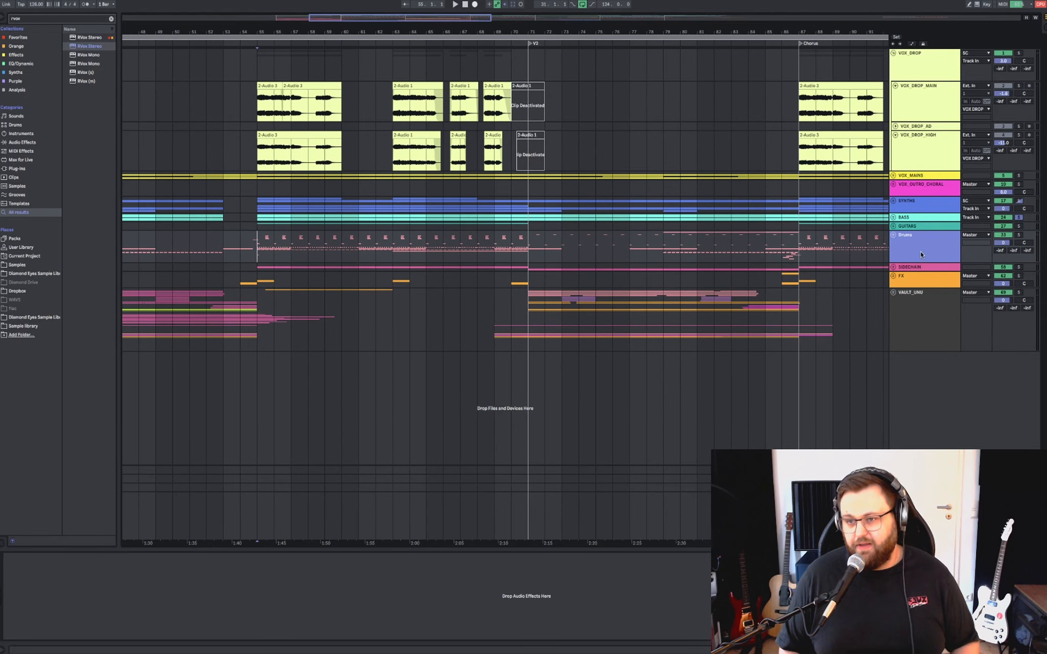
Play the soloed drums from the drop at bar 55 and unfold the Drums group to show its individual tracks.
key(space)
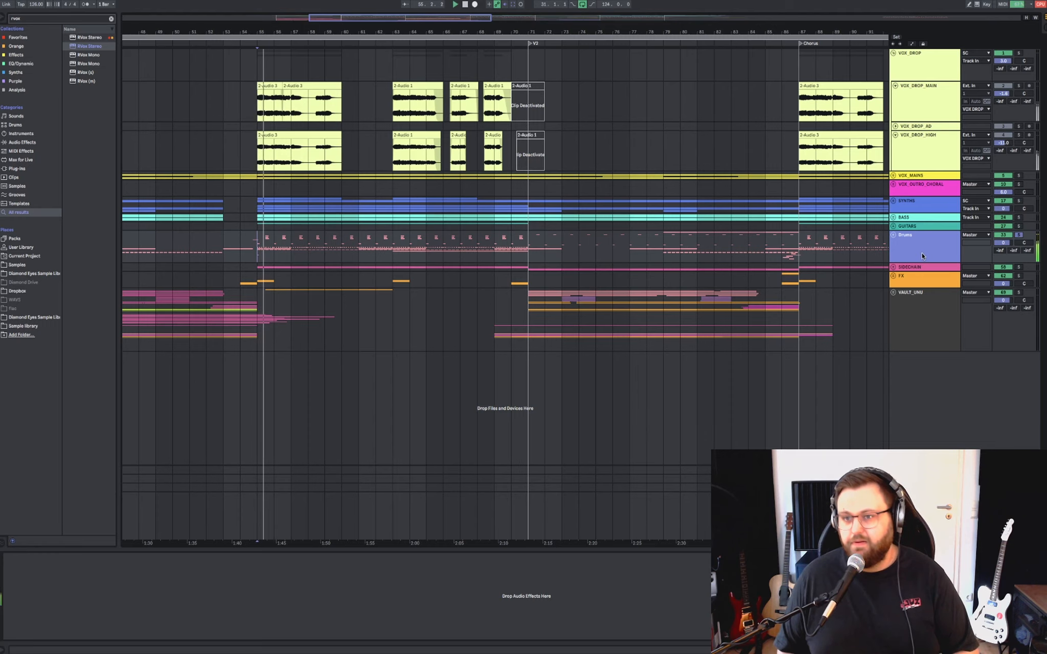
key(u)
click(259, 352)
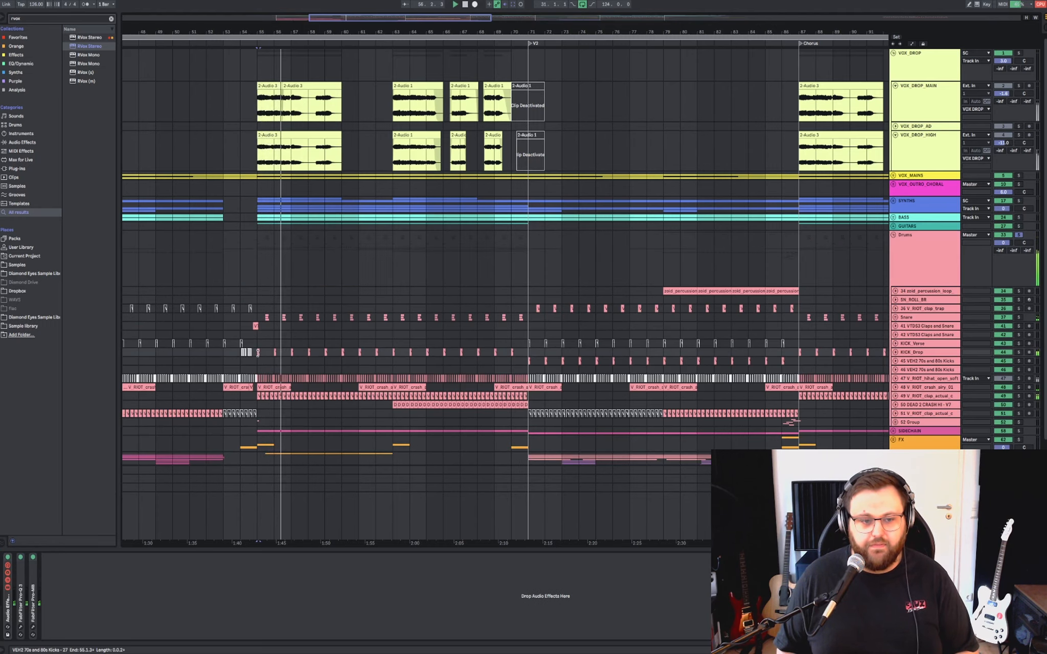
scroll(258, 352, up, 5)
scroll(511, 307, down, 2)
scroll(511, 307, left, 2)
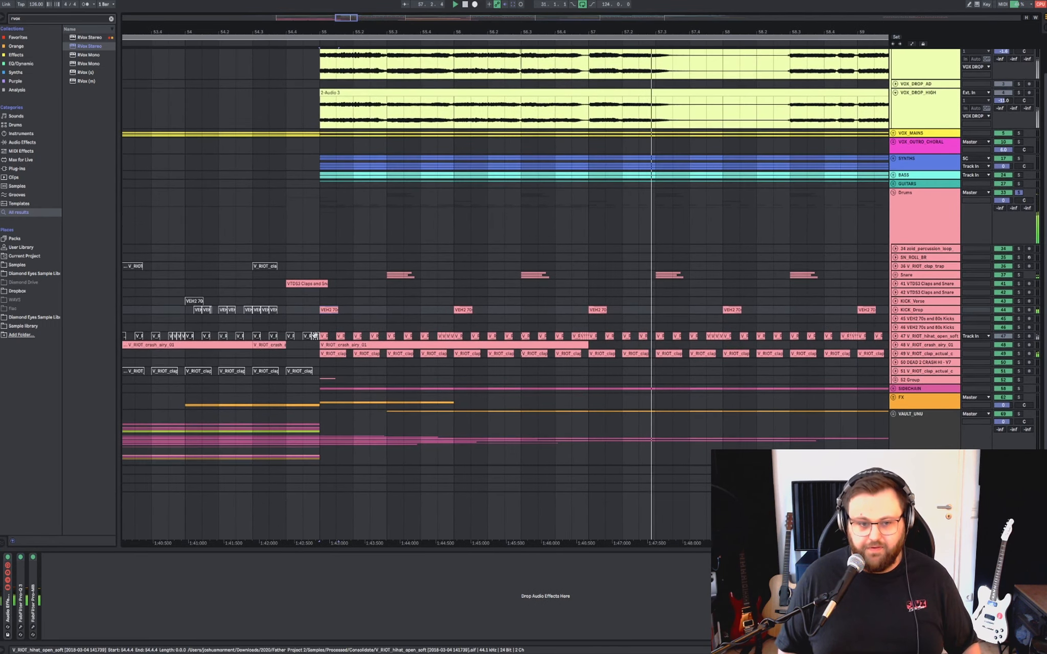
Examine the effect chains of the drop's crowd clap, crash and open hi-hat tracks while the drums play.
click(842, 337)
click(905, 354)
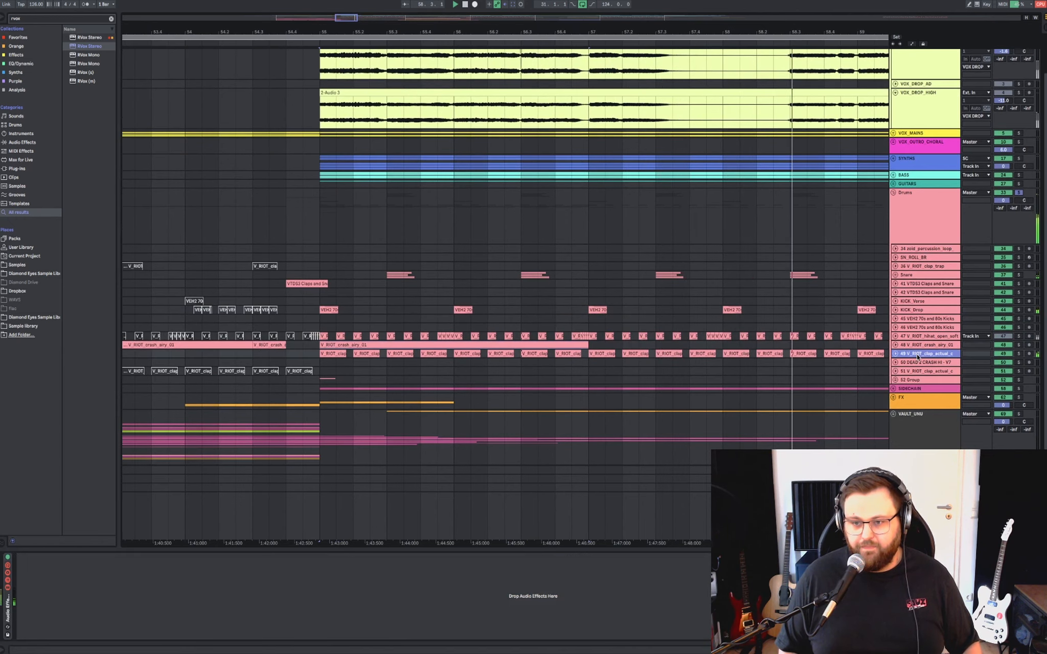
key(Up)
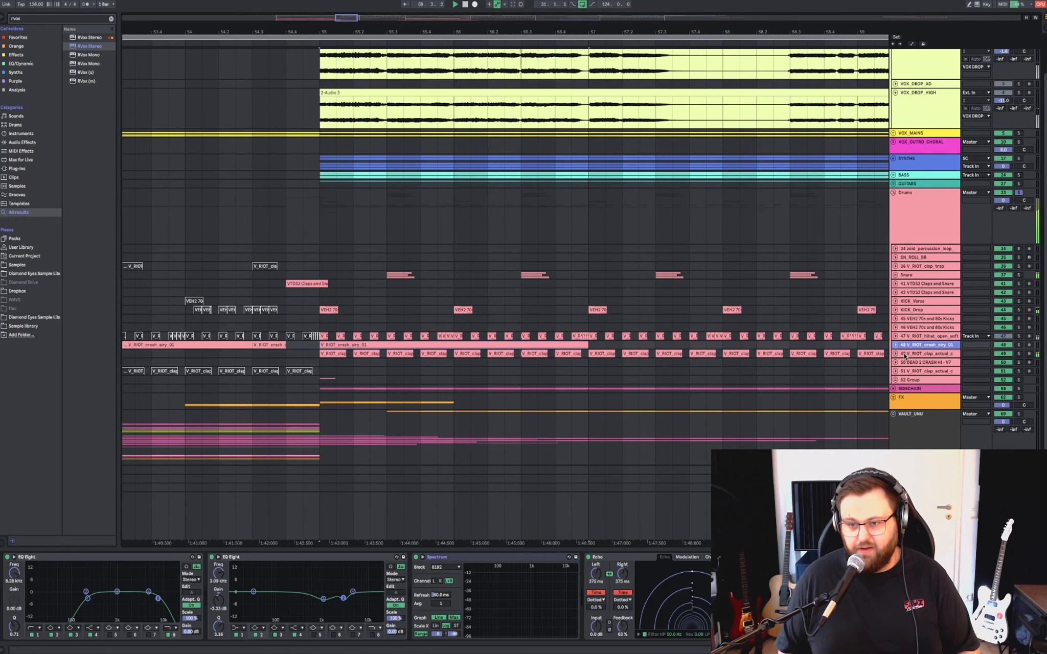
key(Up)
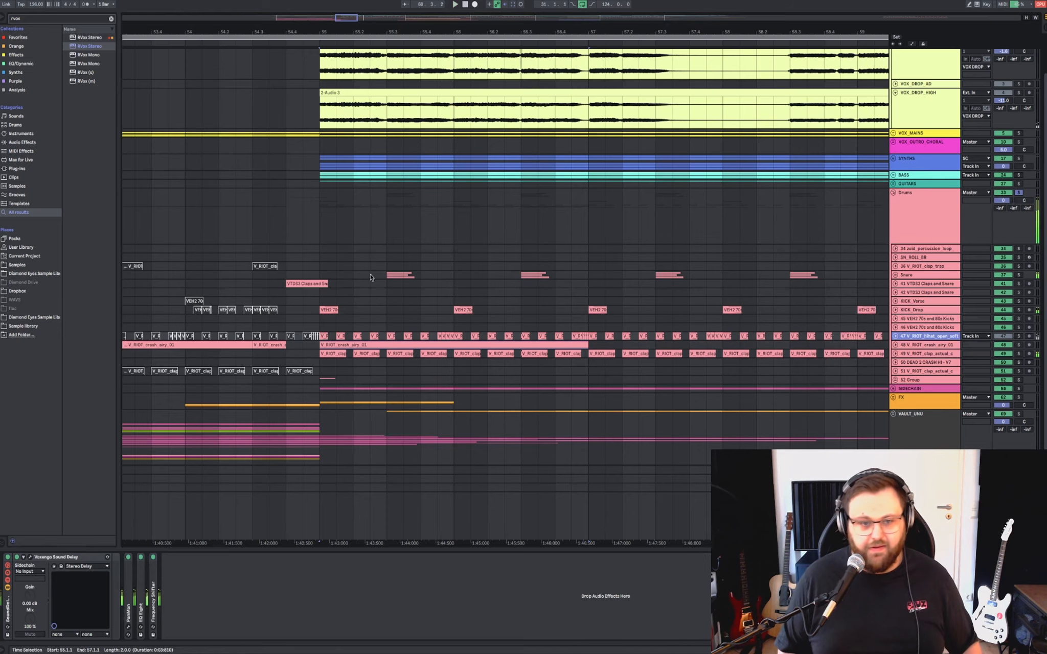
Unfold the Snare group and play its layered clips from the first V_RIOT_clap_trap hit at 55.3.
click(371, 278)
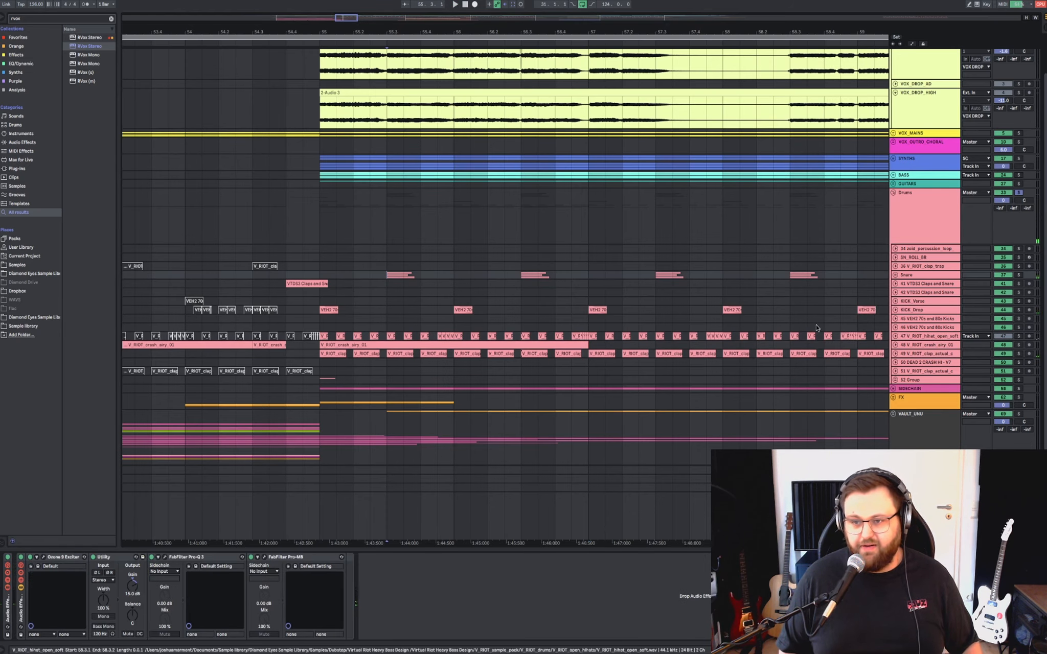
click(895, 275)
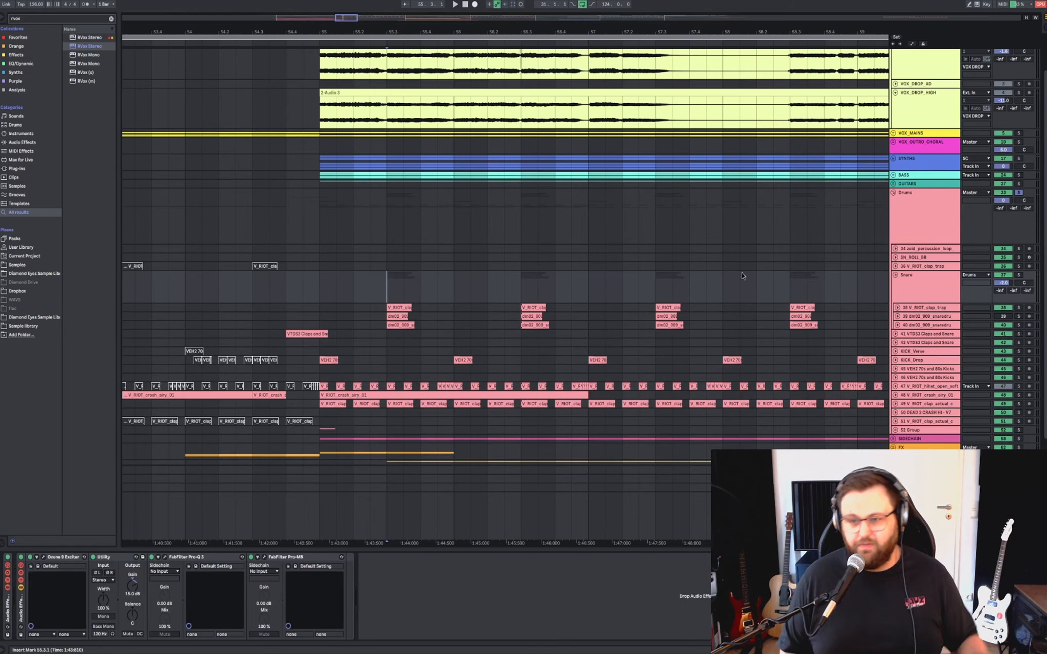
scroll(391, 305, up, 5)
click(392, 307)
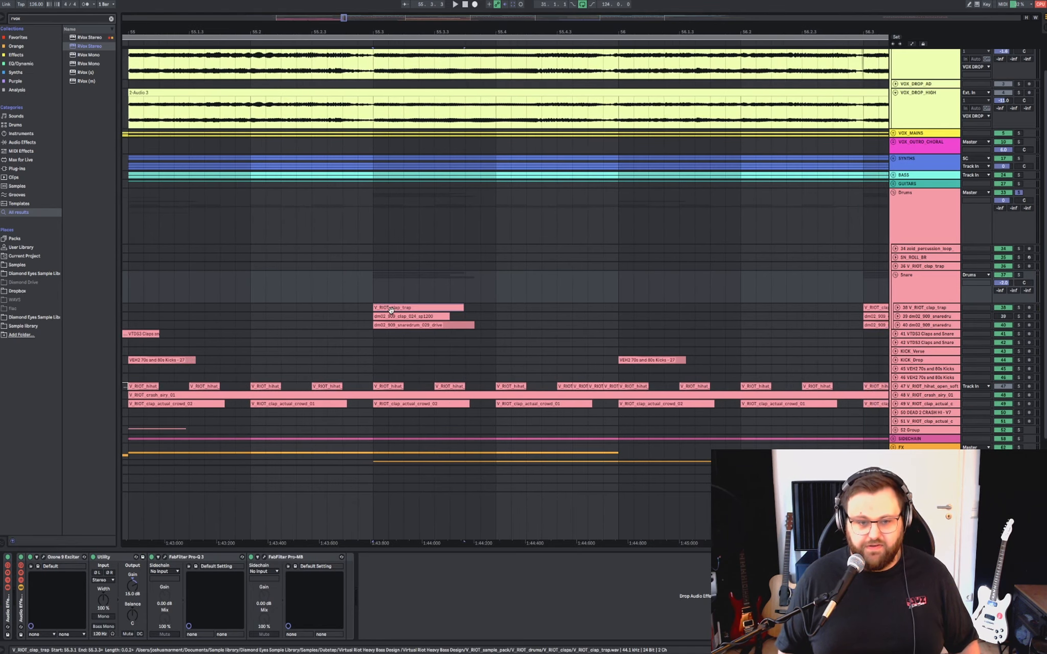
key(space)
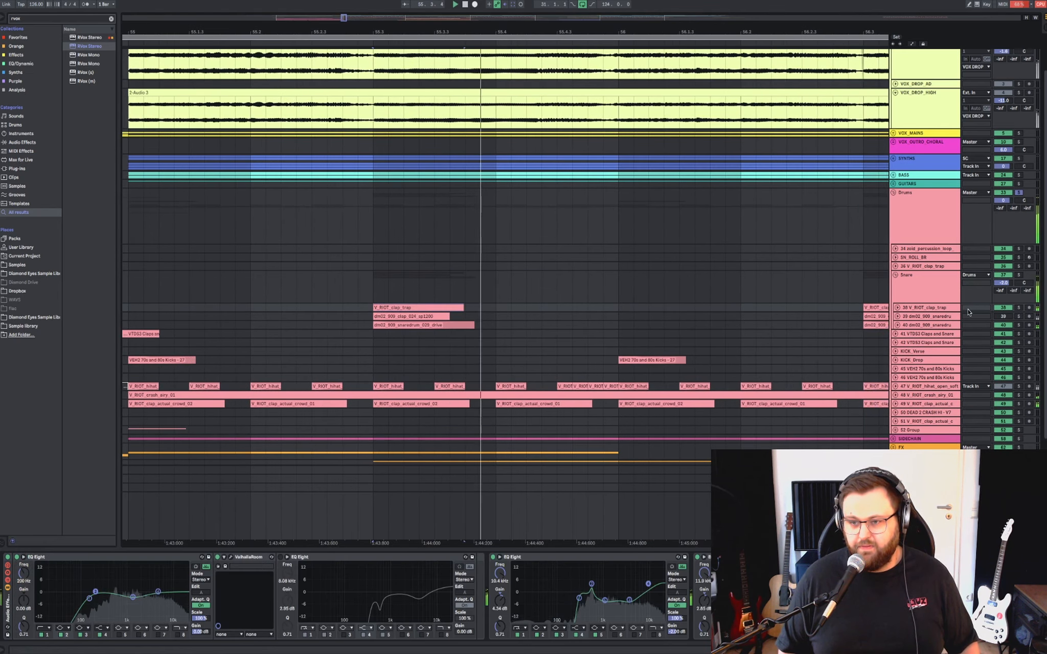
scroll(562, 285, down, 5)
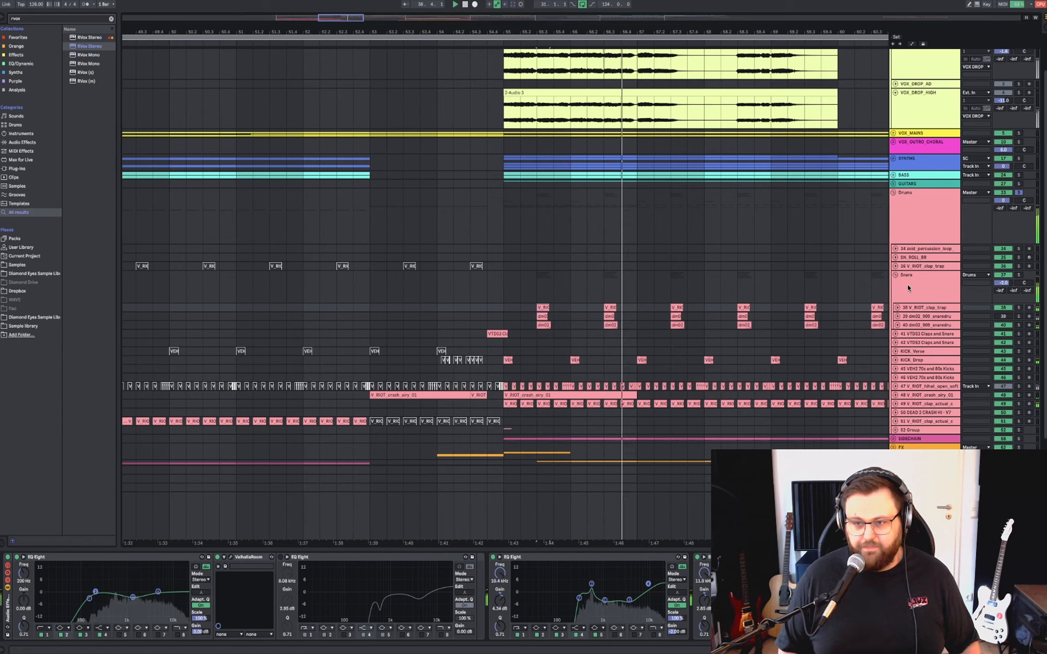
Show the Snare group's devices and look through the EQs and compressor inside its audio effect rack.
click(563, 285)
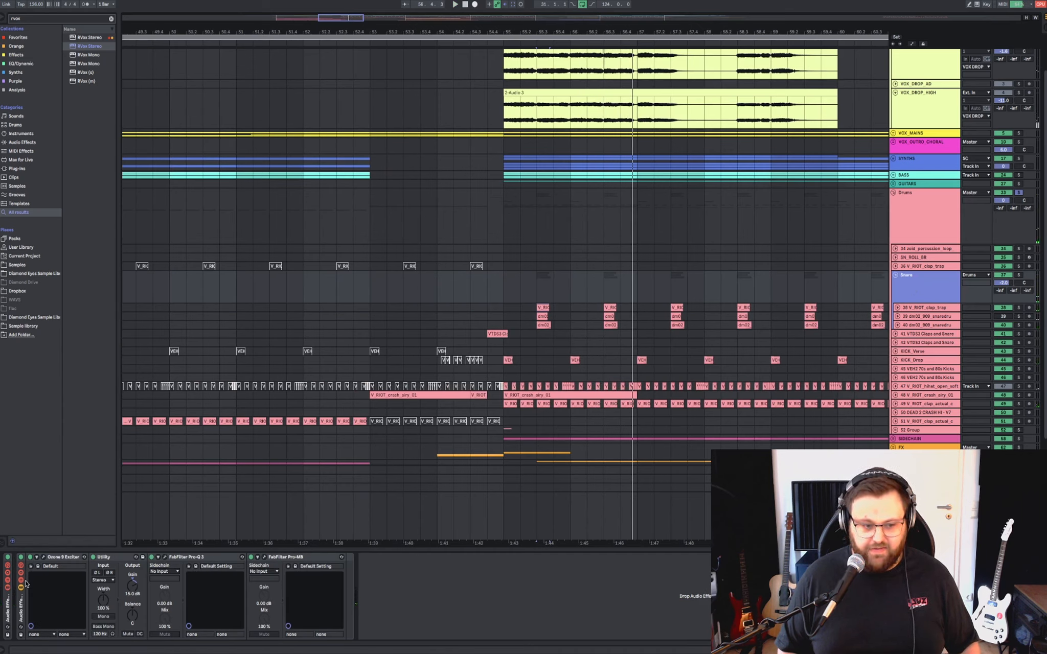
key(Down)
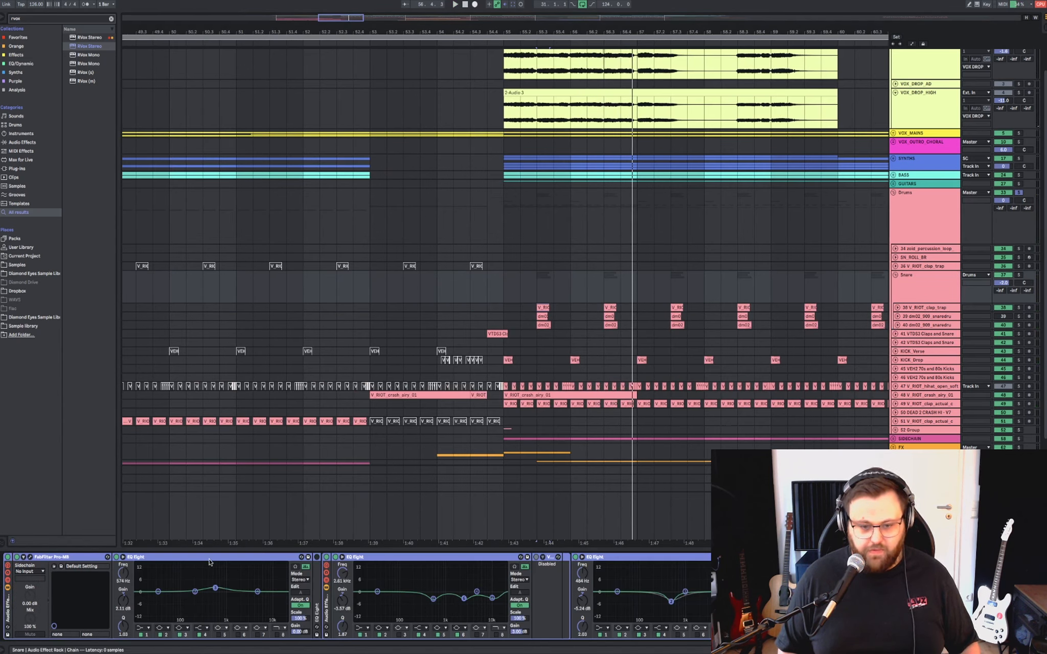
scroll(209, 562, down, 2)
scroll(209, 562, down, 8)
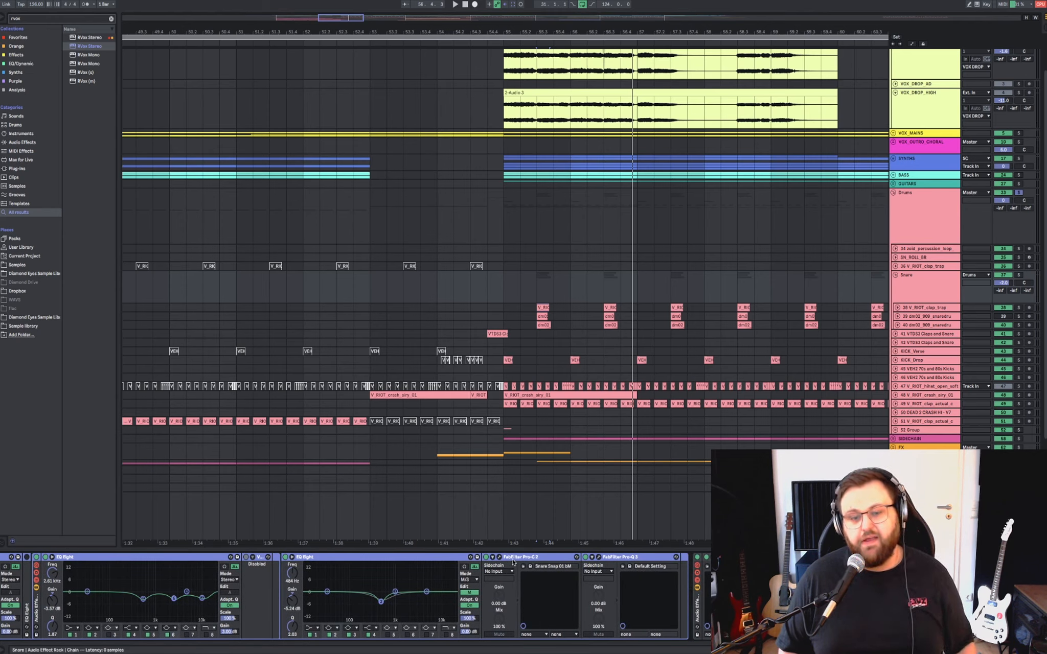
Open the FabFilter Pro-C 2 in the Snare rack, play the drums to watch its compression, and close it.
click(513, 558)
scroll(506, 561, down, 1)
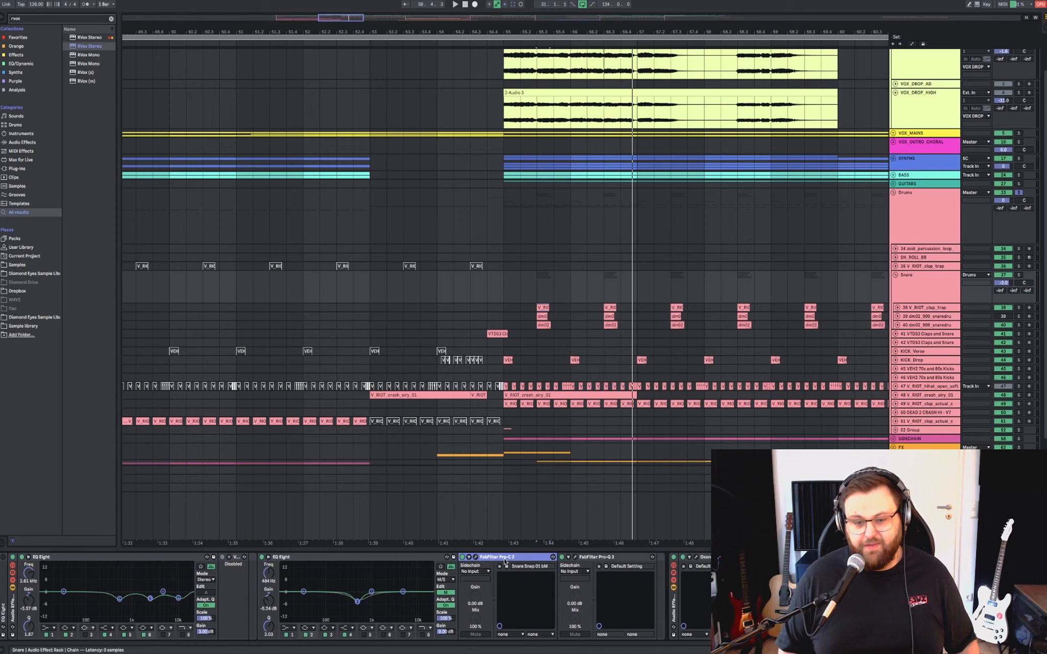
click(476, 558)
key(space)
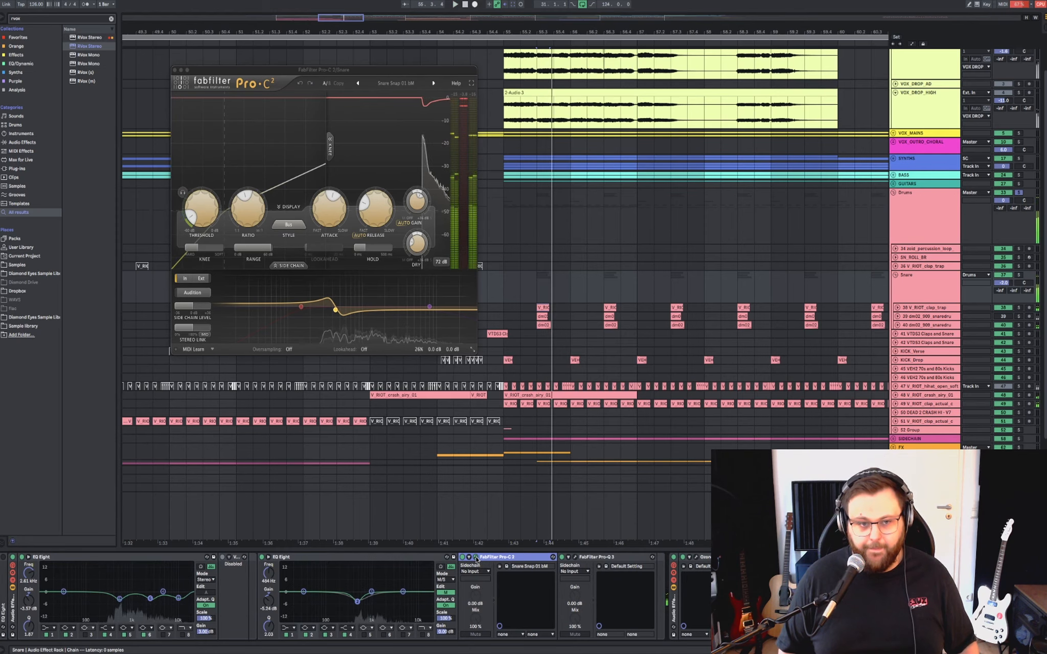
click(476, 558)
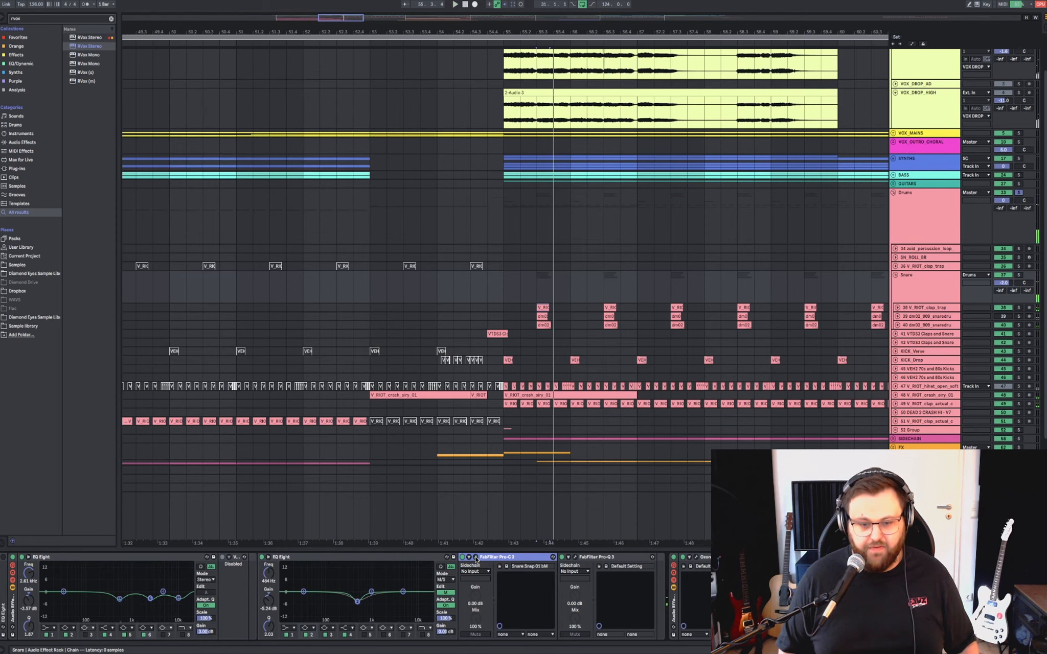
View the EQ curve of the FabFilter Pro-Q 3 in the Snare rack, close it and return to the chain's beginning.
click(575, 558)
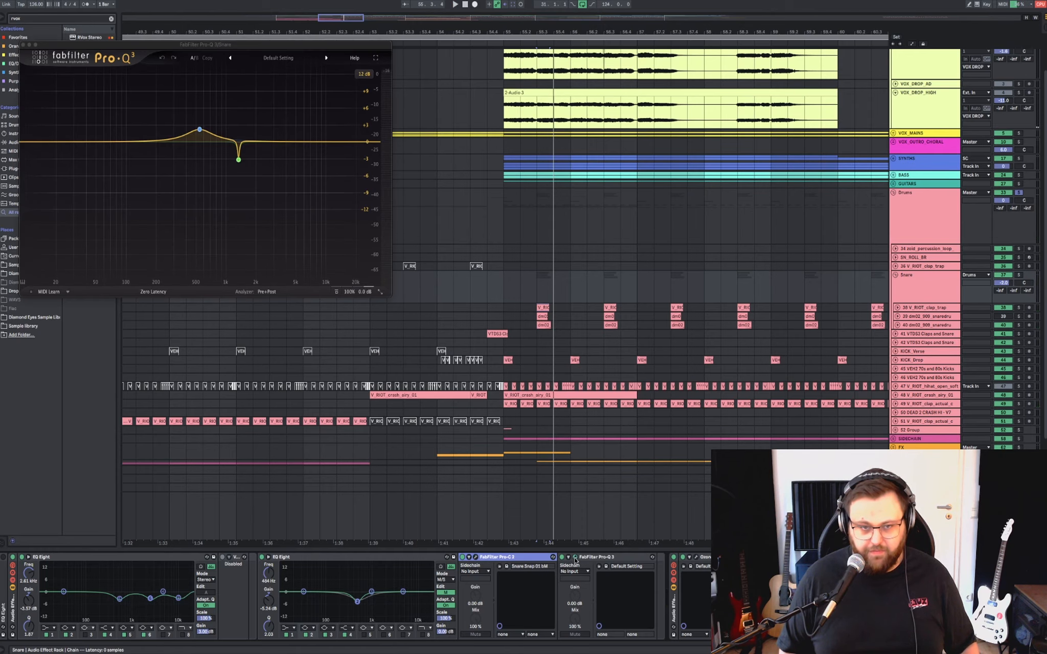
click(575, 559)
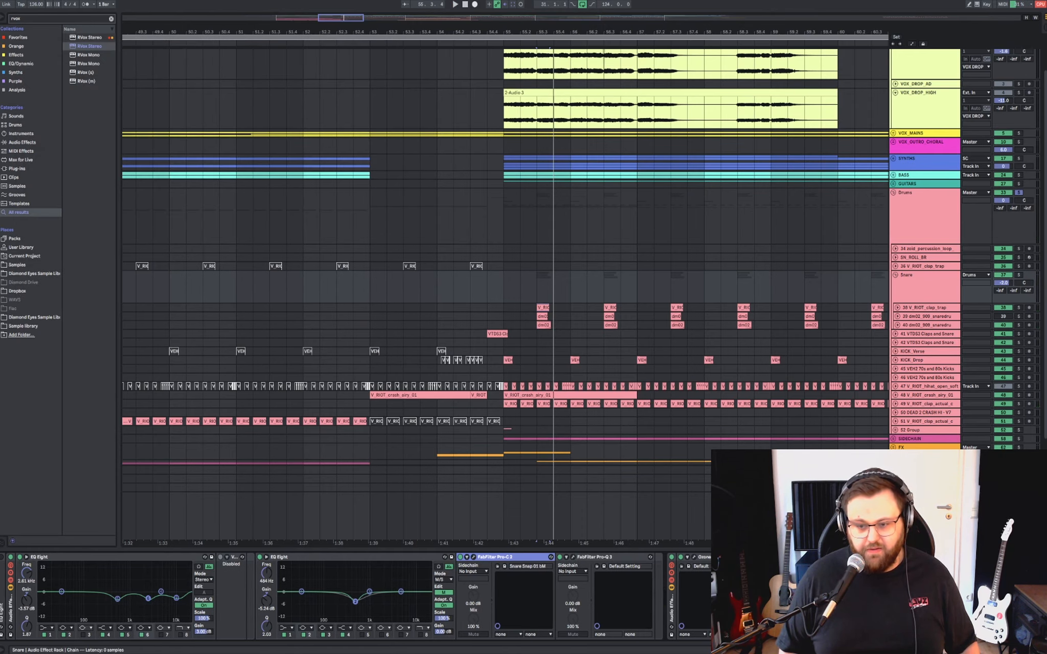
scroll(358, 596, left, 5)
click(572, 87)
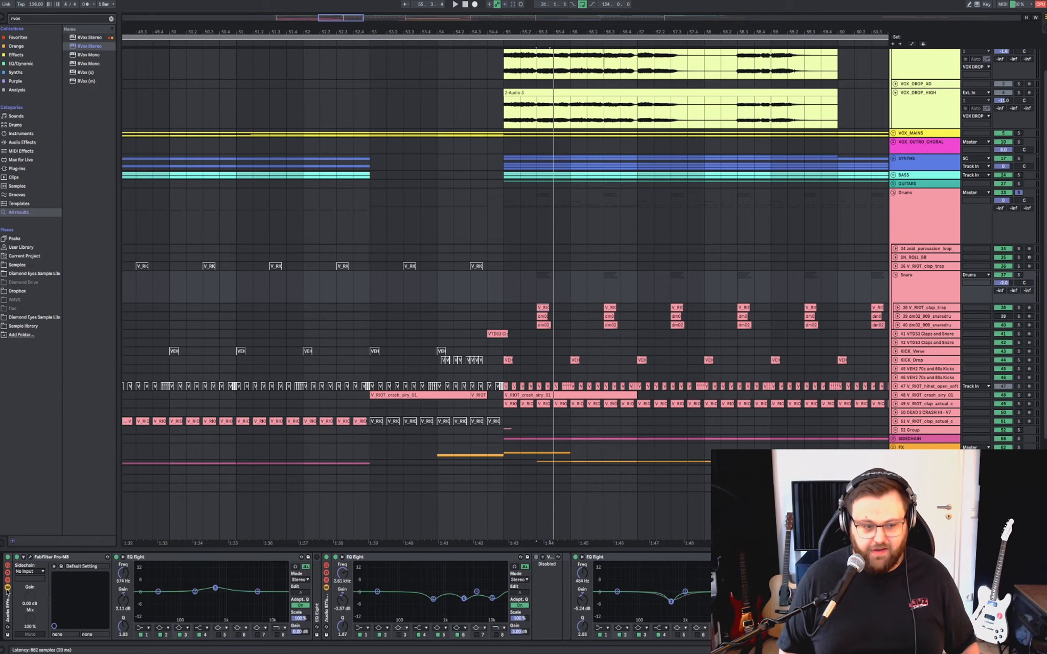
Place the insert marker on the drop's first snare hit at 55.3.1 in the Snare group.
click(539, 284)
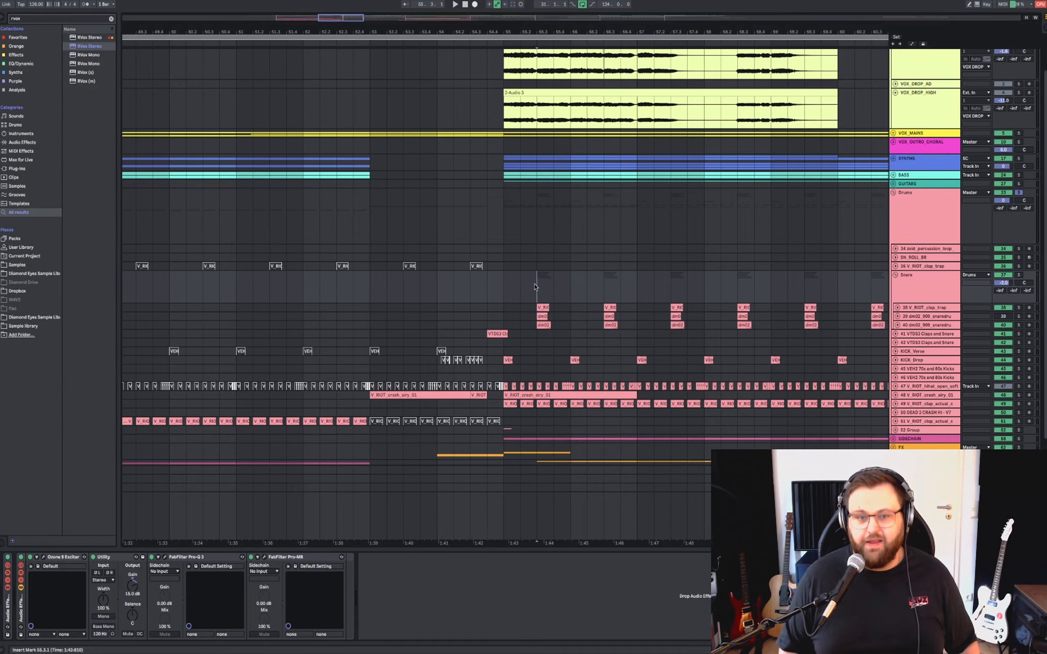
scroll(540, 284, up, 10)
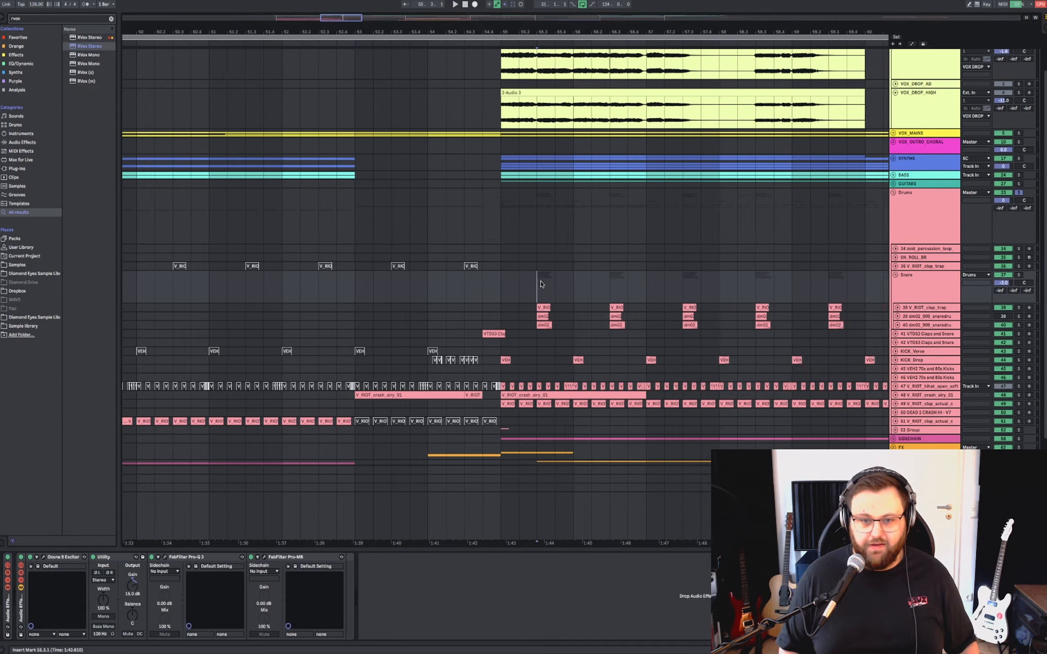
scroll(540, 284, down, 2)
scroll(540, 284, down, 1)
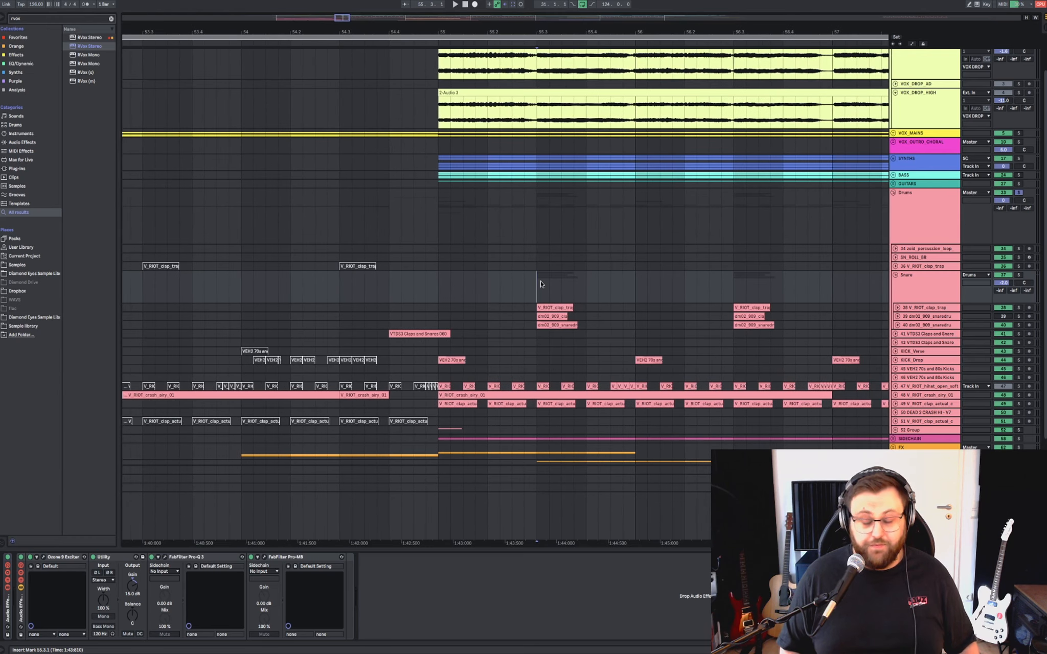
click(948, 295)
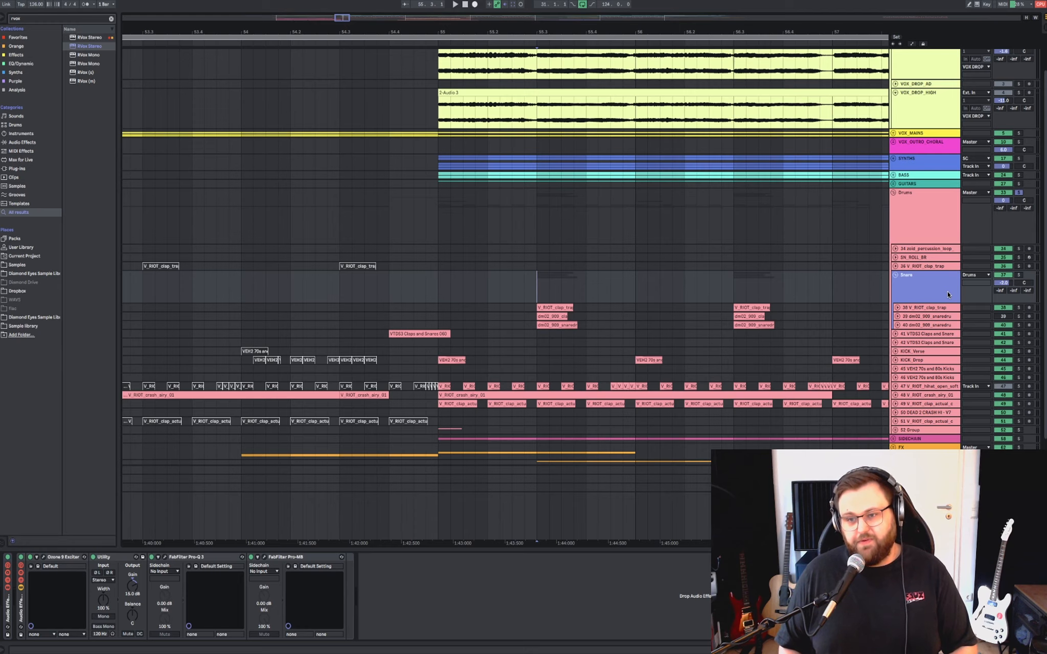
key(Left)
key(Down)
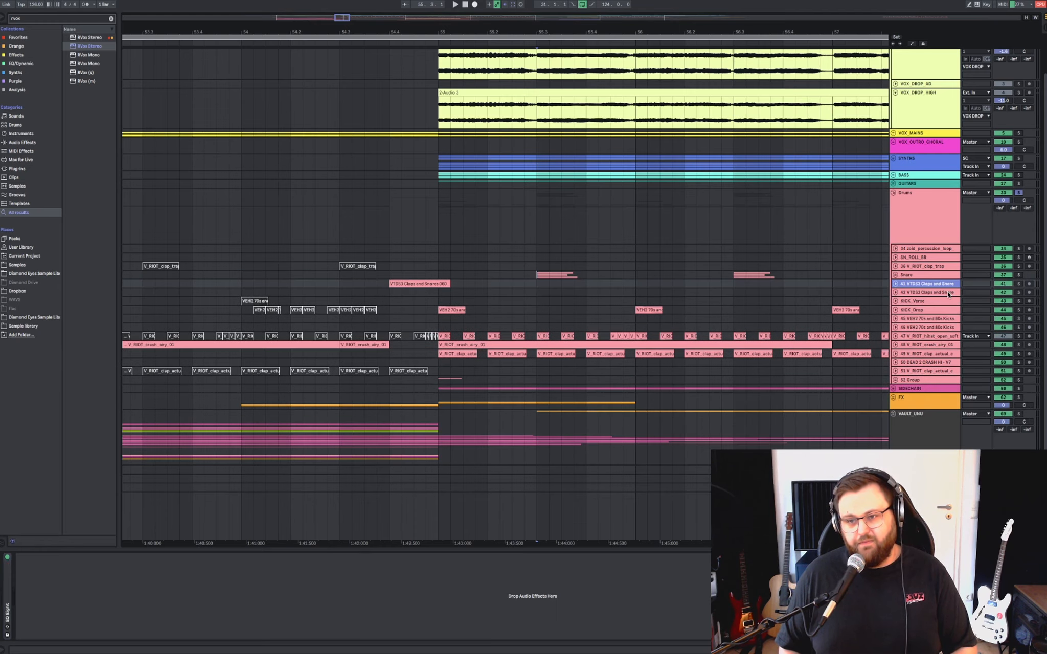
key(Up)
key(Right)
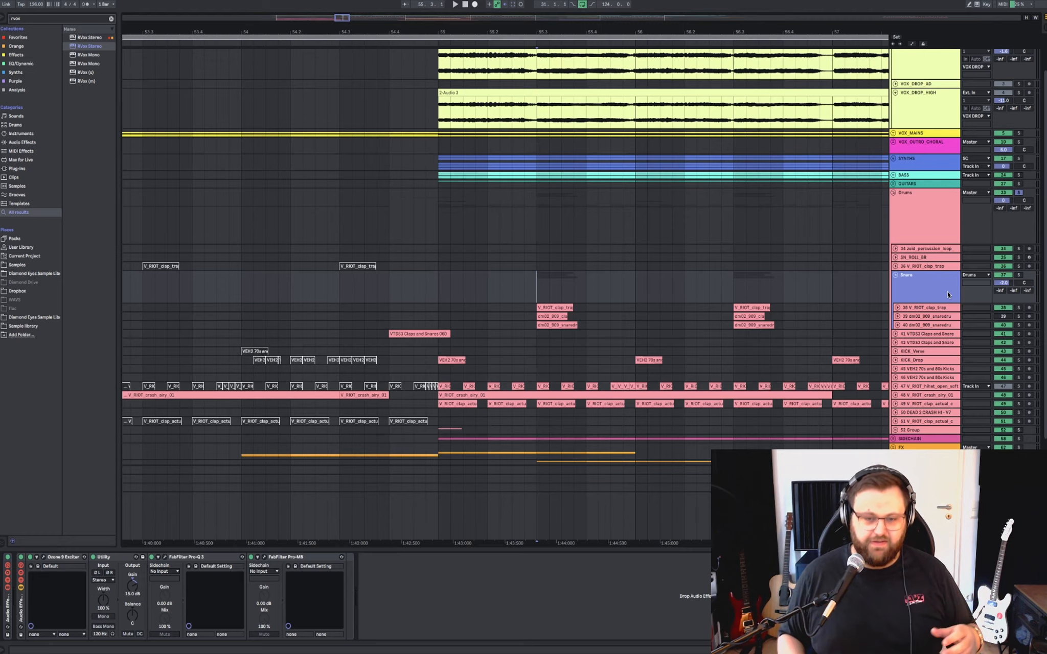
click(545, 284)
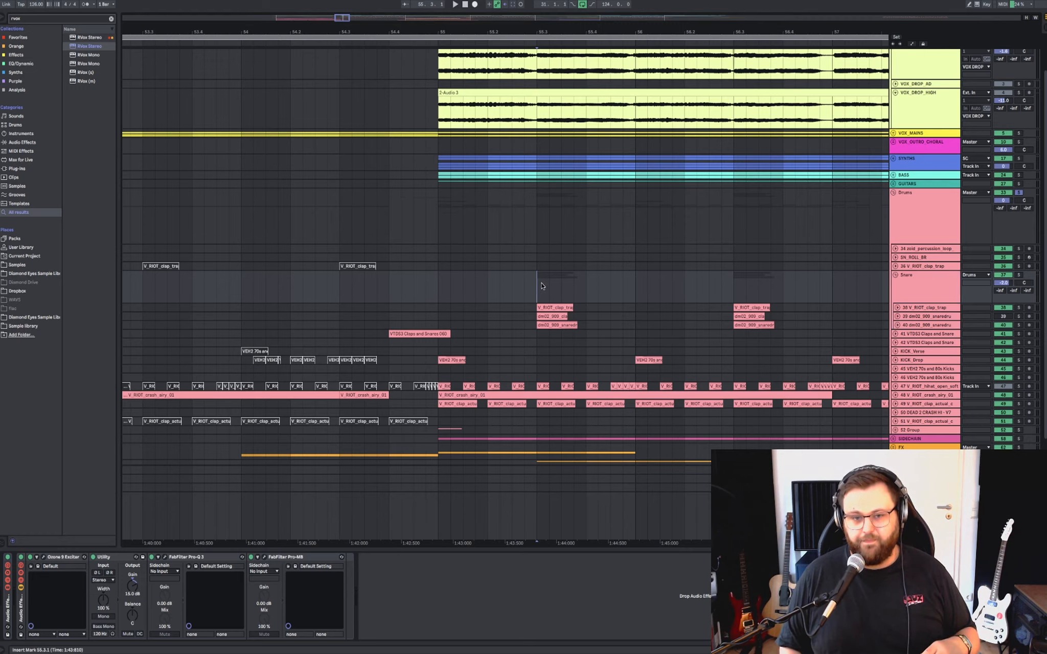
scroll(542, 286, down, 3)
scroll(543, 286, up, 1)
scroll(542, 286, down, 1)
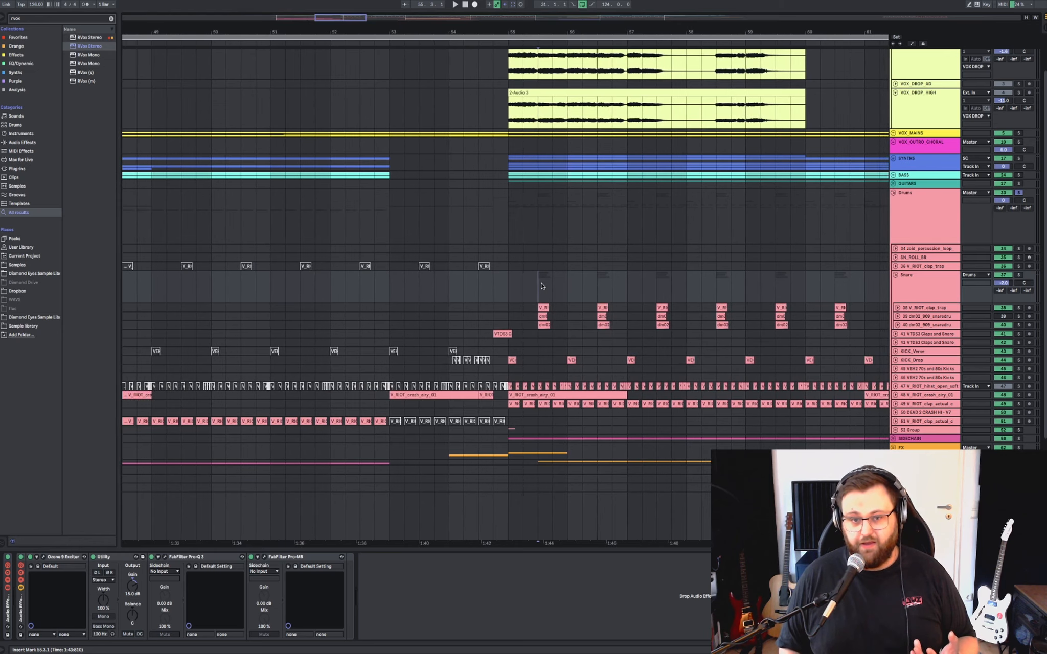
scroll(542, 286, up, 1)
scroll(543, 286, up, 4)
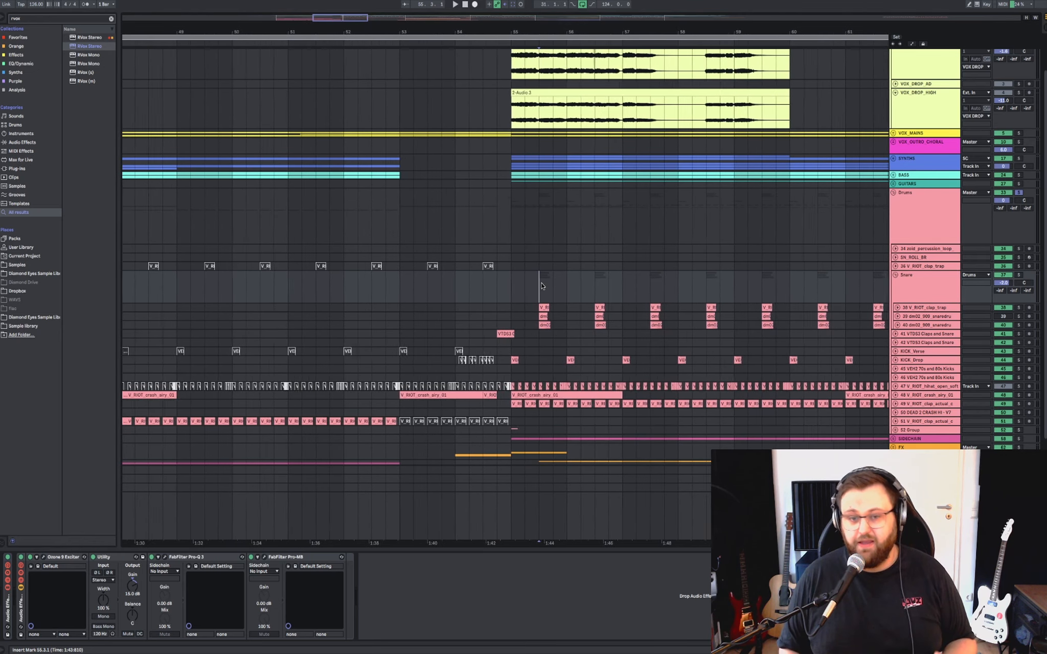
scroll(542, 286, right, 2)
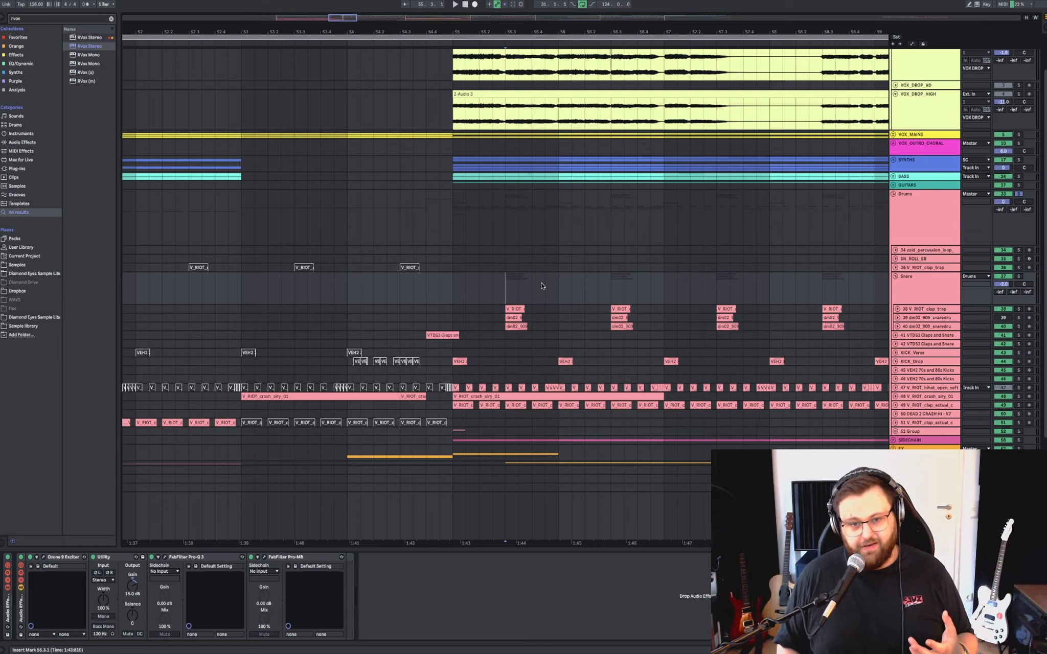
drag(560, 289, 500, 279)
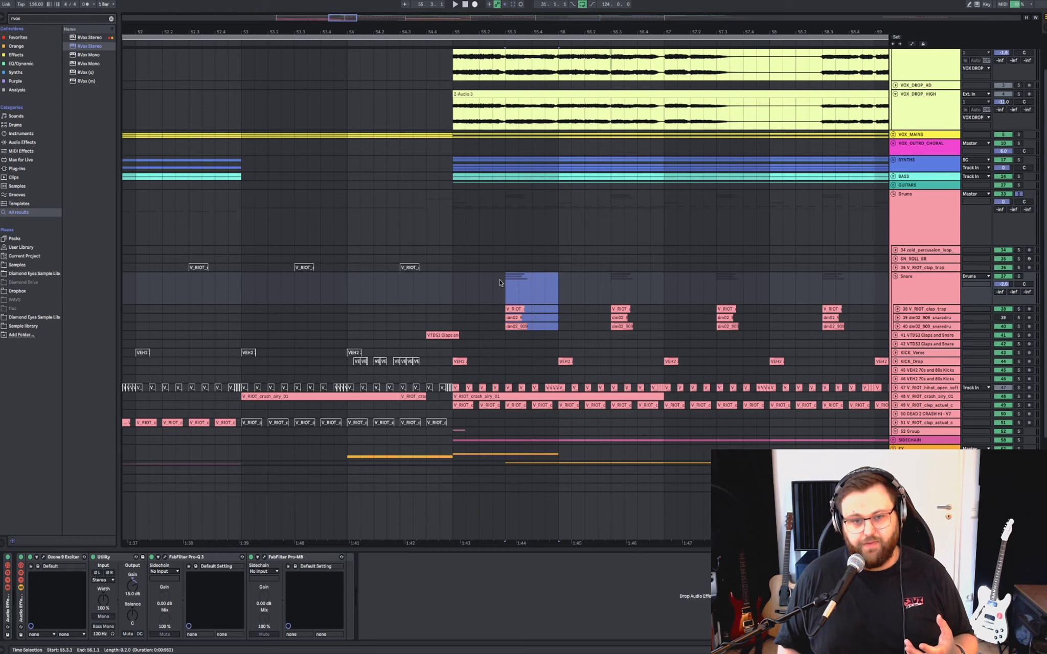
click(501, 279)
scroll(501, 281, down, 1)
scroll(501, 282, left, 1)
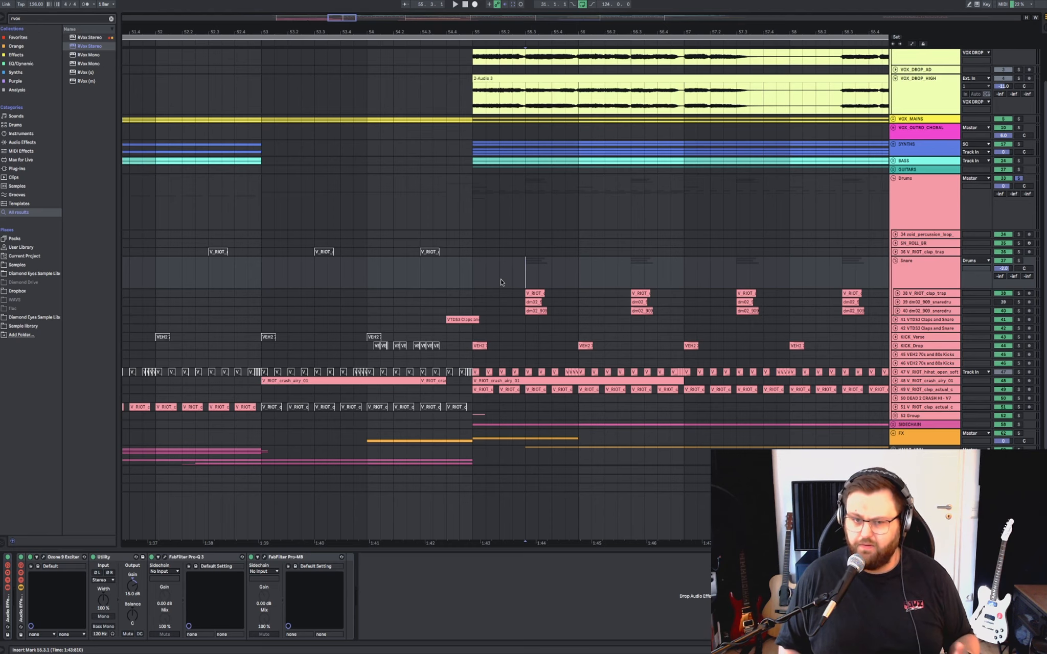
scroll(501, 281, down, 1)
scroll(501, 282, left, 1)
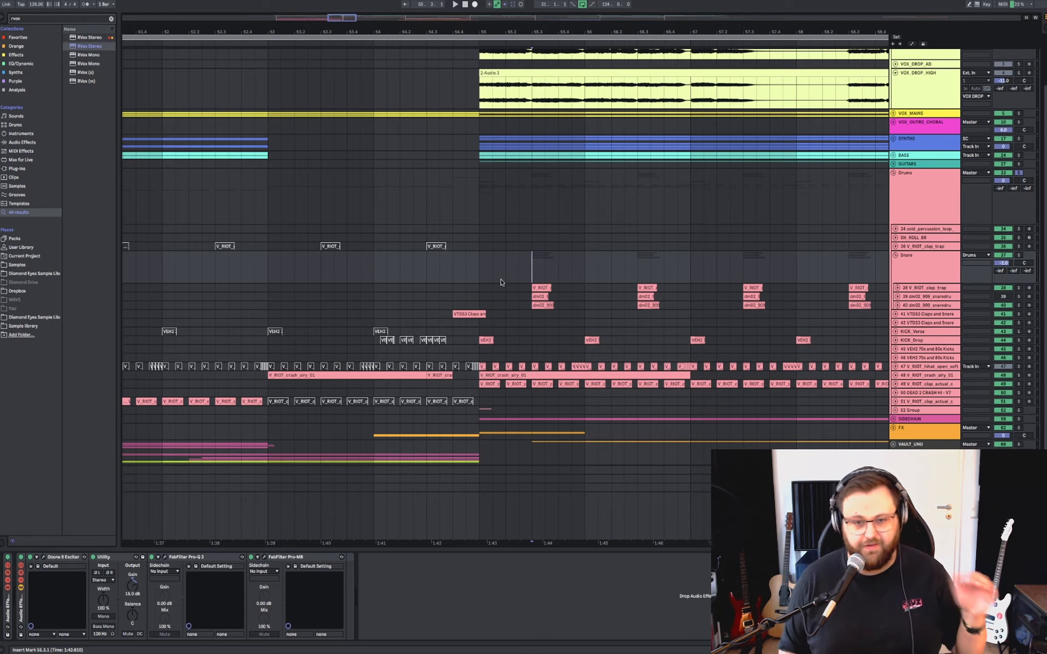
Show the effect chain of the V_RIOT_clap_trap layer inside the Snare group.
scroll(501, 282, down, 2)
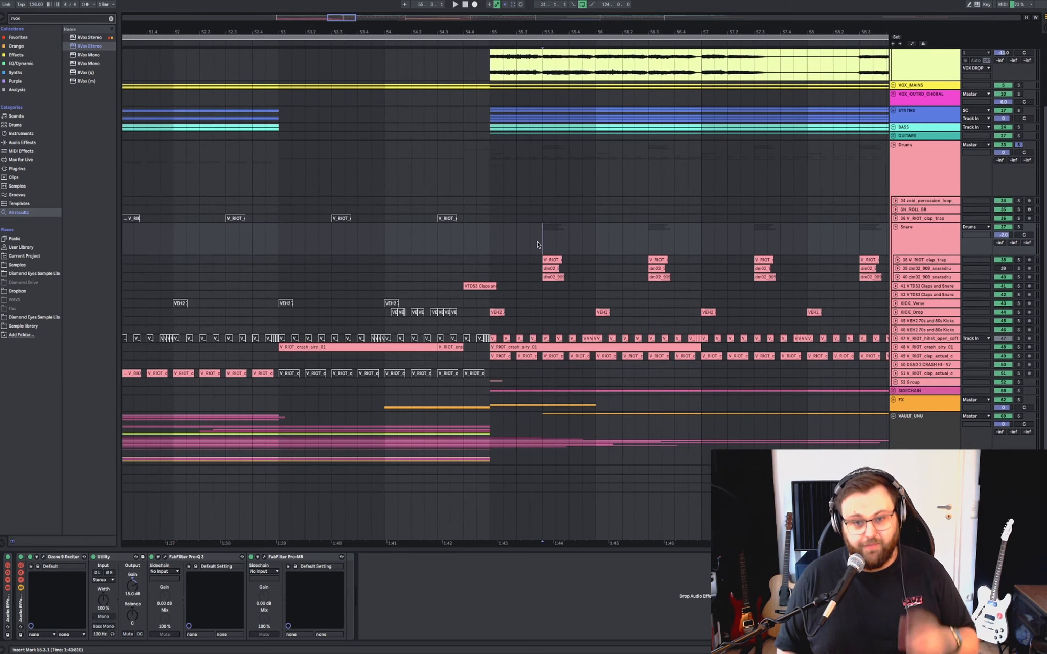
click(540, 263)
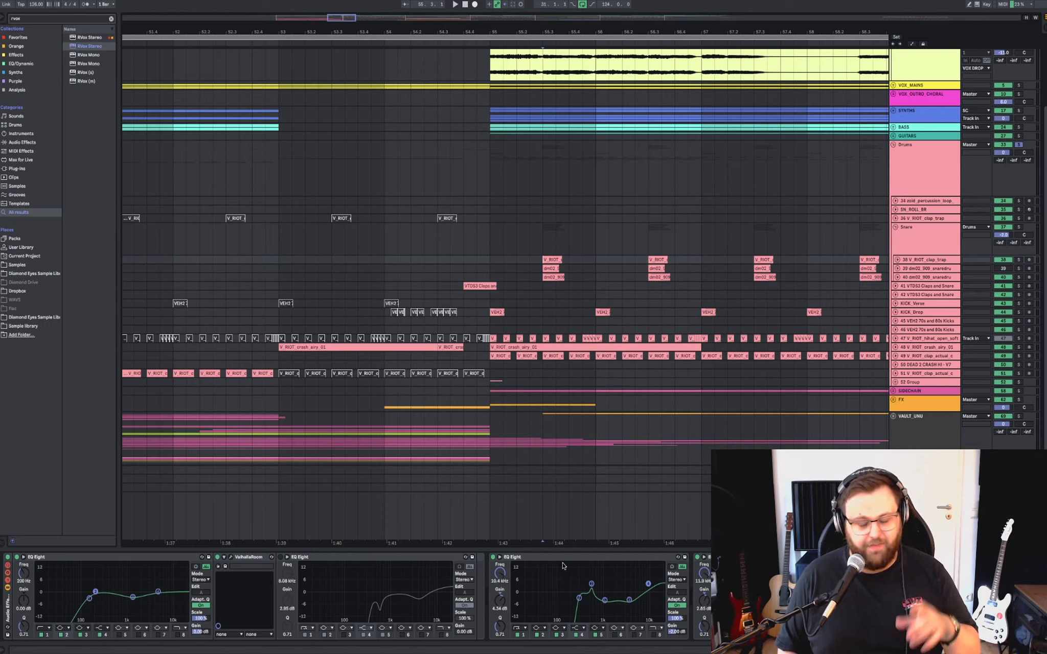
Place the insert marker in the Snare group at the first drop hit, 55.3.1, and move it to the drop's start at 55.1.1.
click(544, 259)
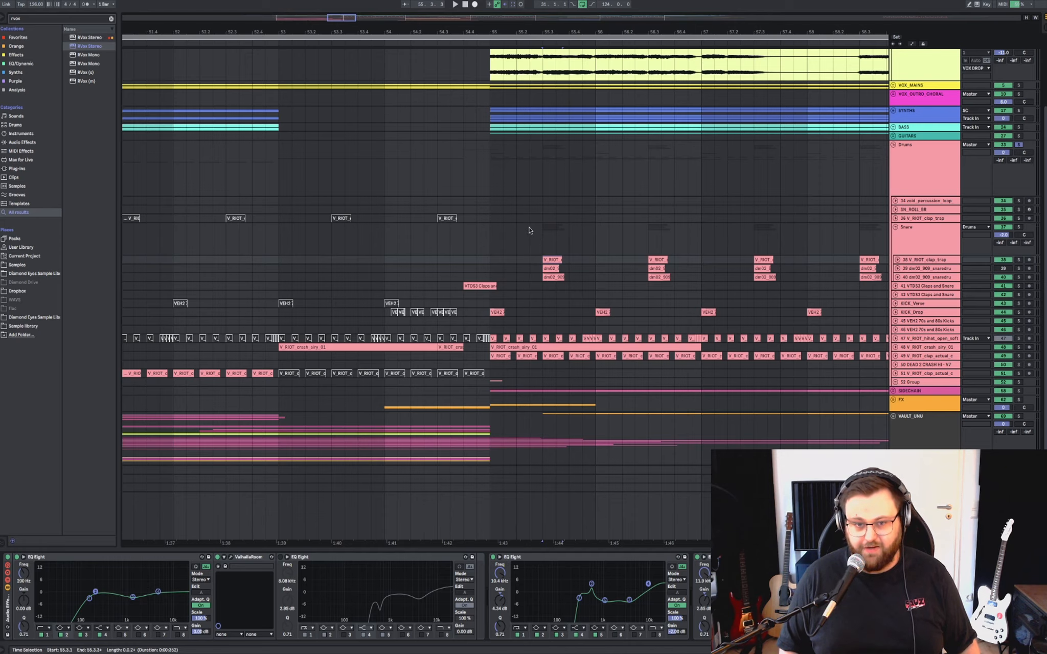
click(542, 236)
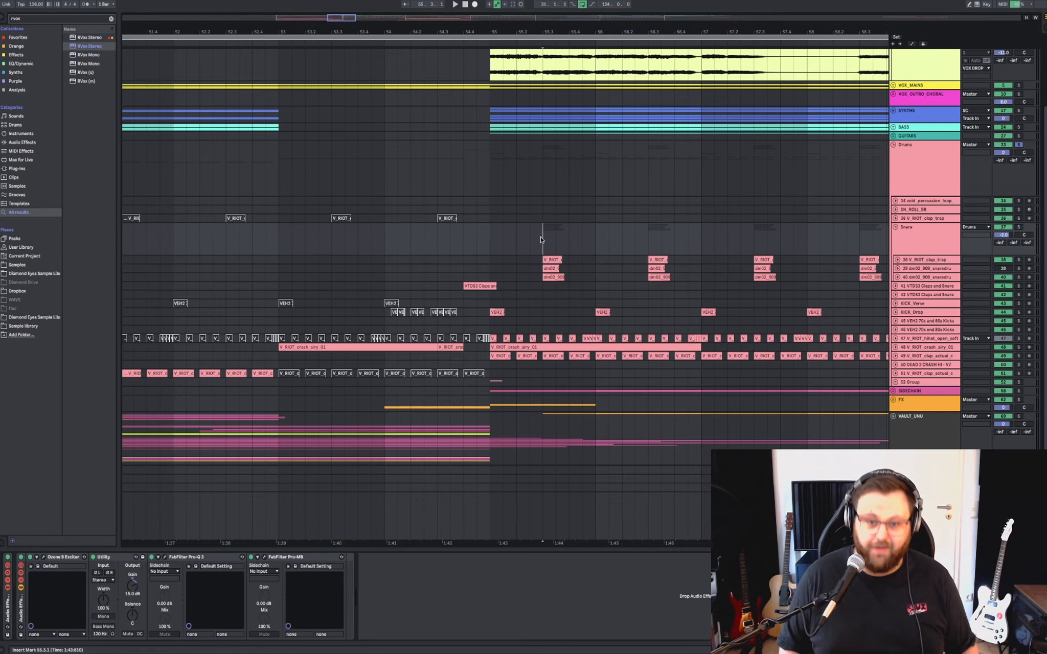
click(489, 250)
scroll(489, 251, down, 2)
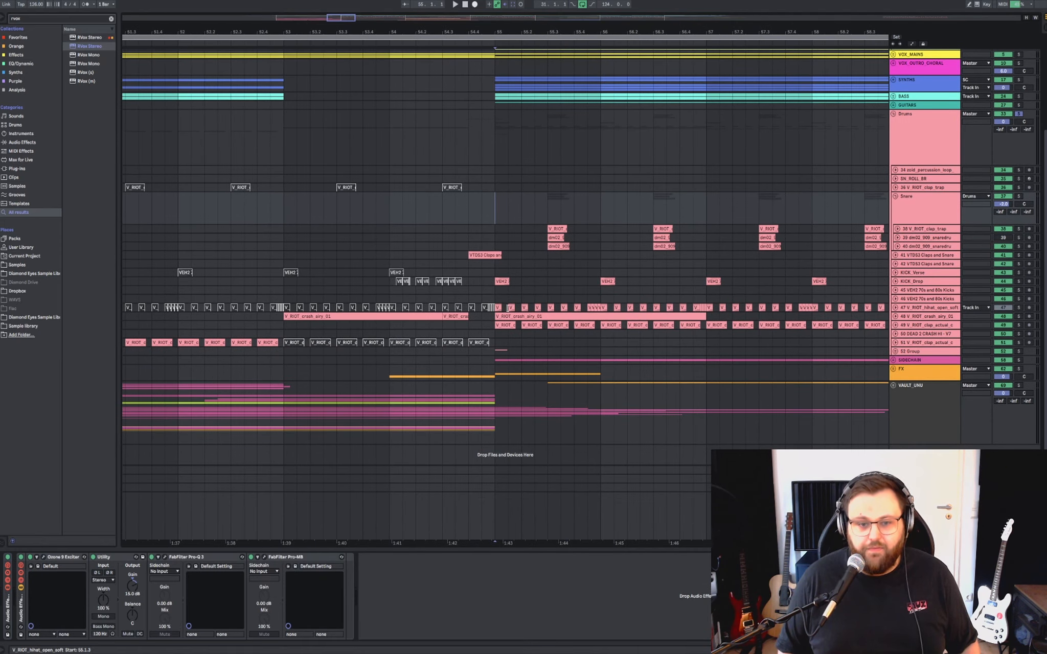
Show the effect chain of the V_RIOT_crash_airy_01 layer by selecting its crash clip at the drop's start.
click(497, 317)
scroll(498, 318, up, 3)
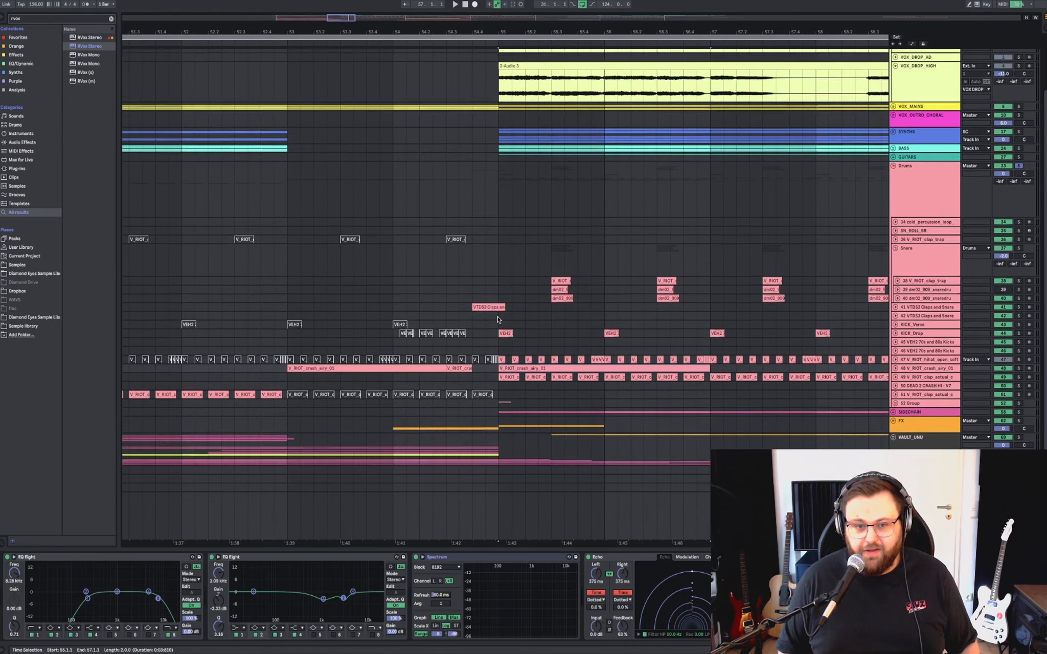
scroll(498, 319, down, 3)
click(499, 319)
scroll(500, 320, right, 2)
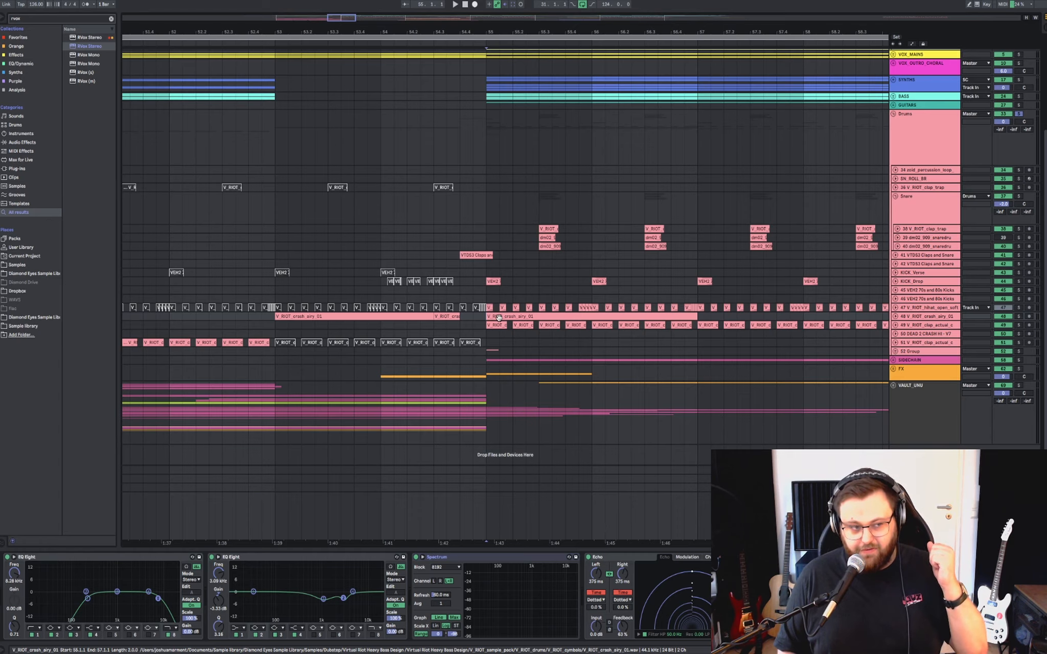
Place the insert marker at 55.1.1 on the crash track and select across the crash and open hi-hat tracks.
scroll(498, 317, left, 1)
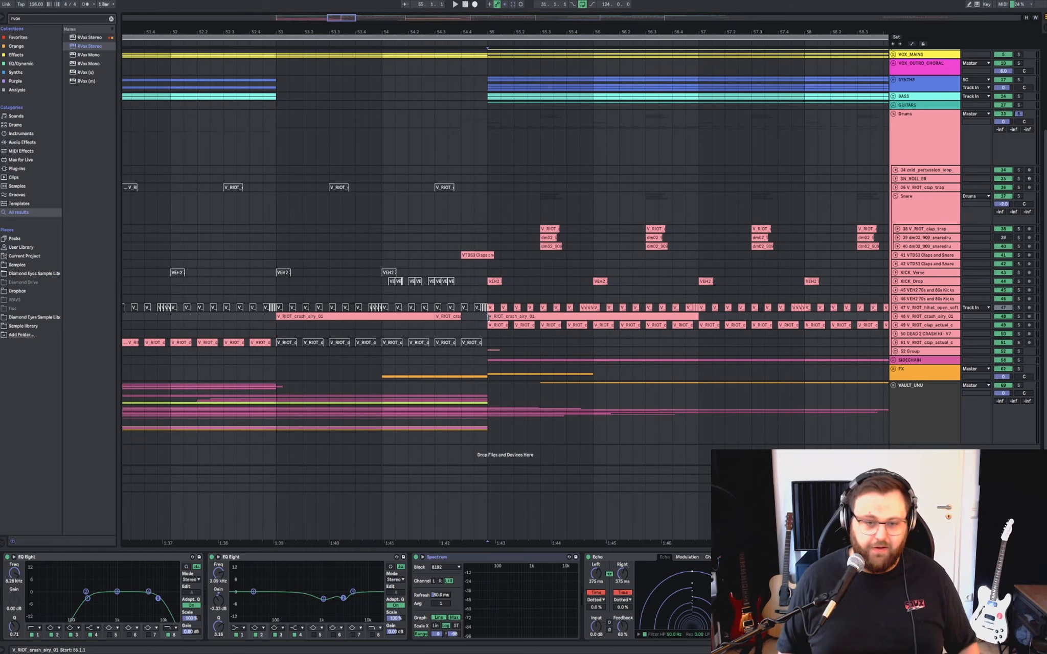
click(489, 318)
scroll(489, 318, left, 2)
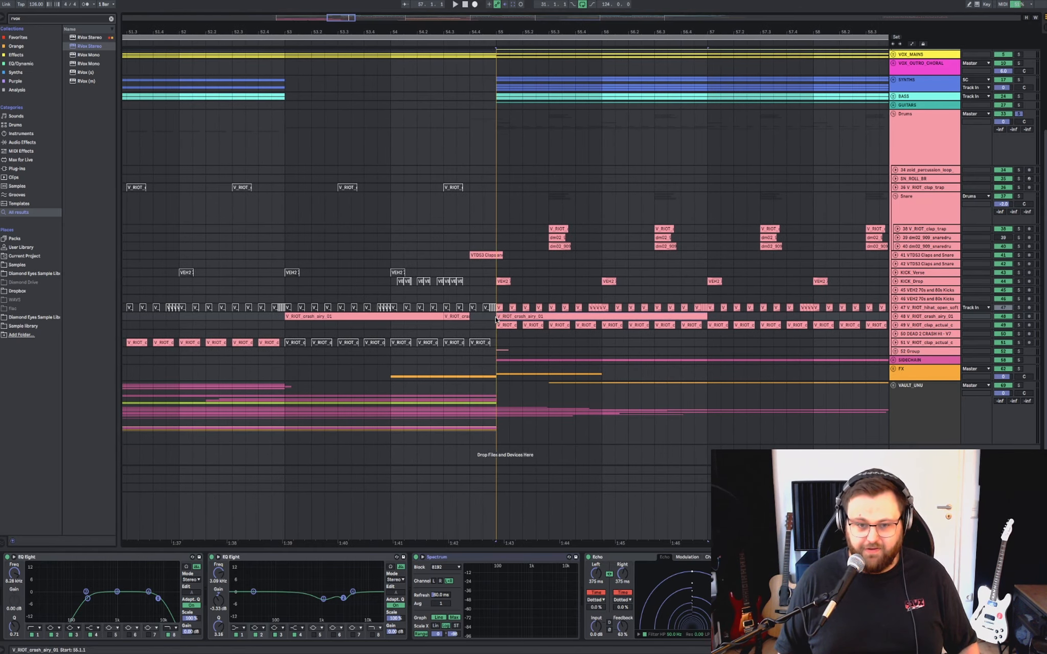
click(494, 318)
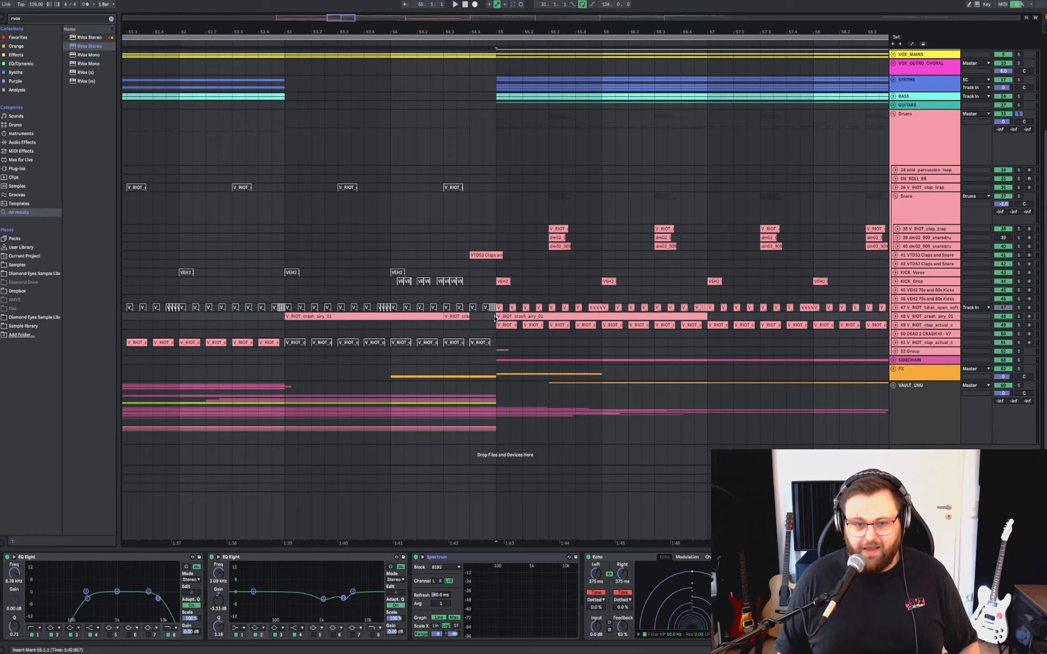
drag(495, 318, 685, 308)
Play the V_RIOT_clap_actual_crowd layer soloed from the drop's start, unfold its track and hear it within the full mix.
click(508, 324)
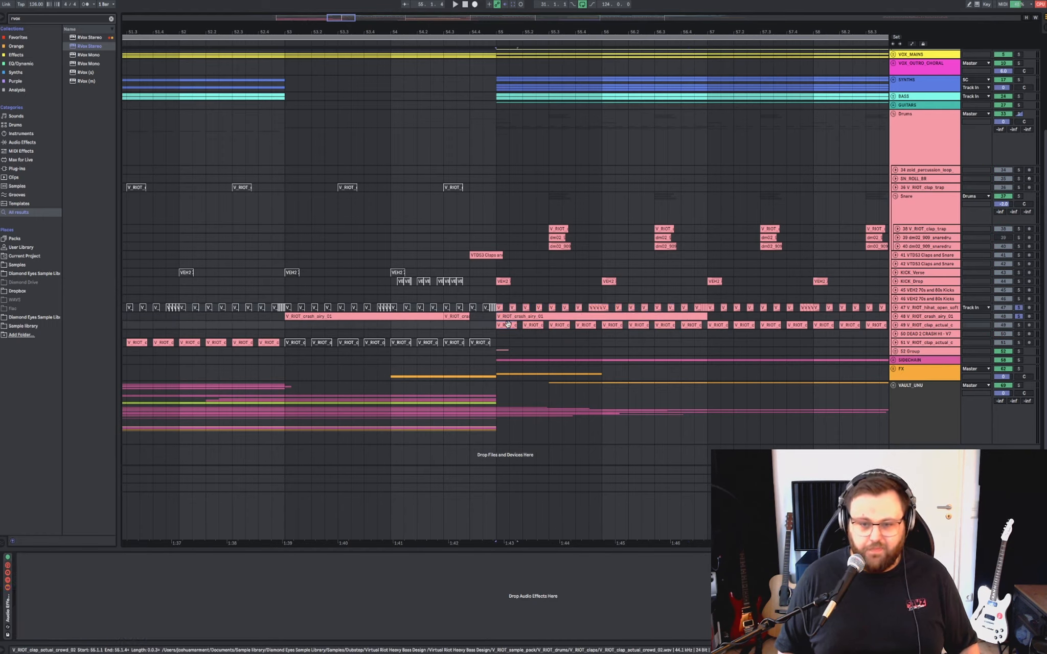
key(space)
click(900, 324)
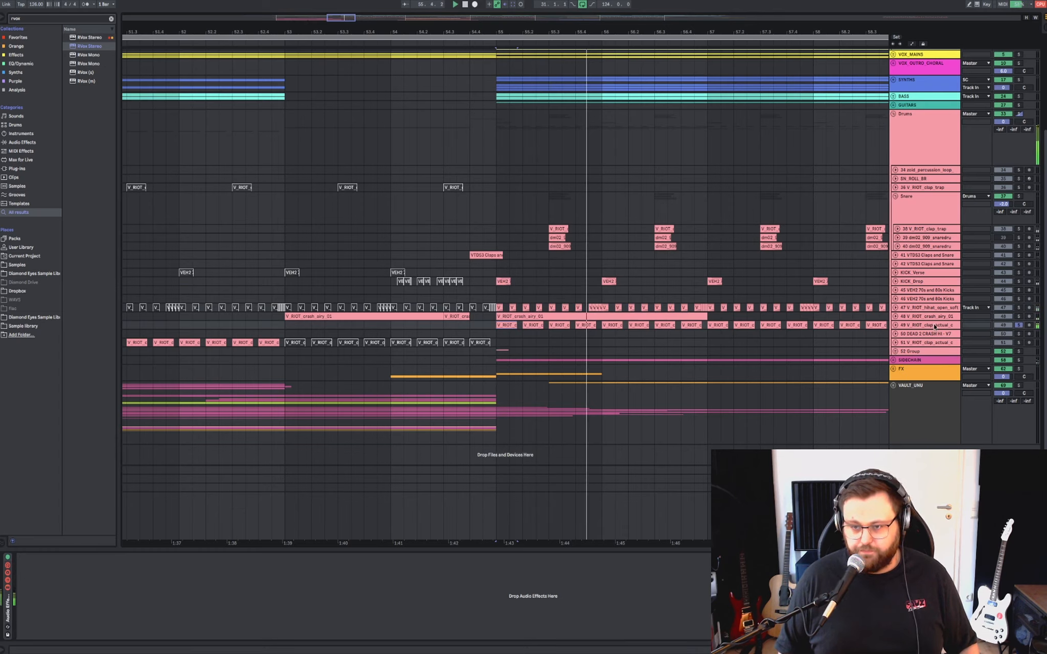
click(894, 325)
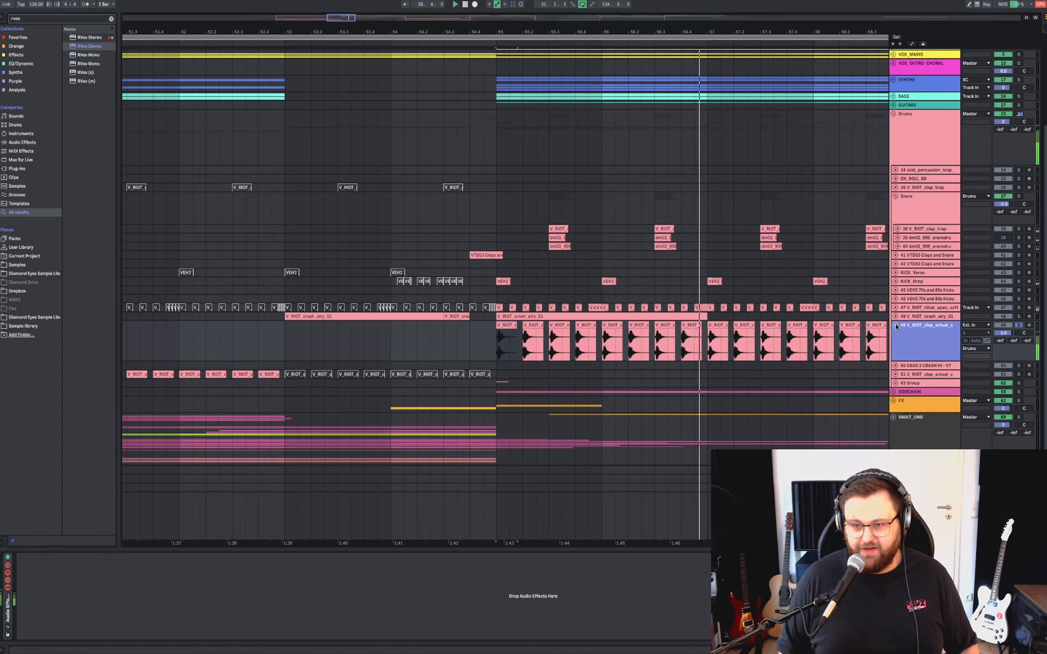
click(506, 325)
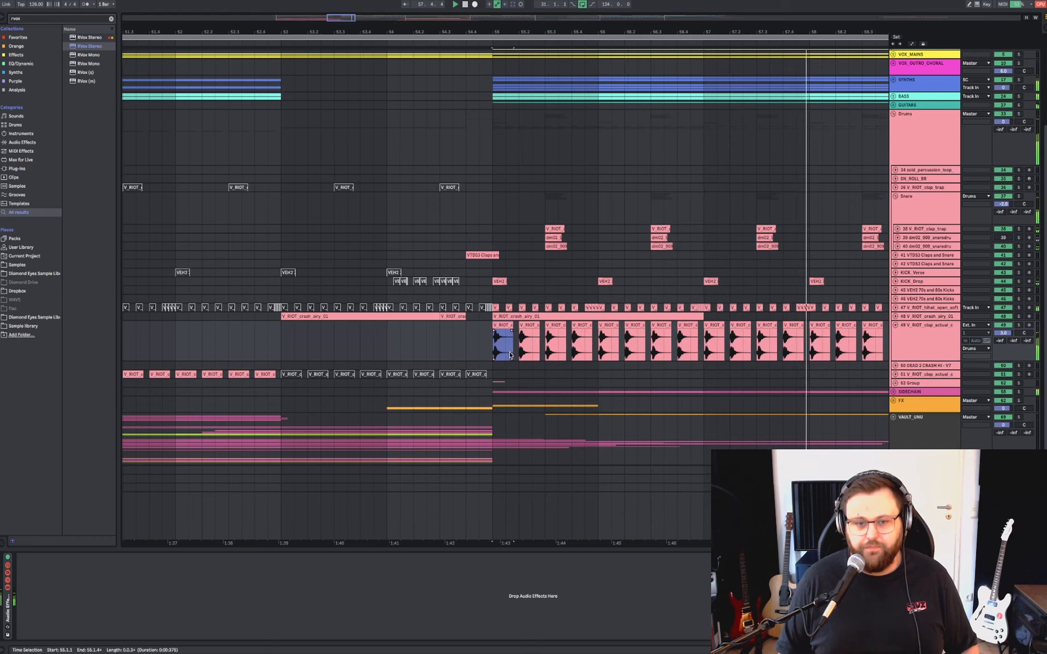
scroll(507, 332, right, 2)
Expand the V_RIOT_clap_actual track's effect rack, examine its EQ and compression devices, collapse it and stop playback.
click(925, 357)
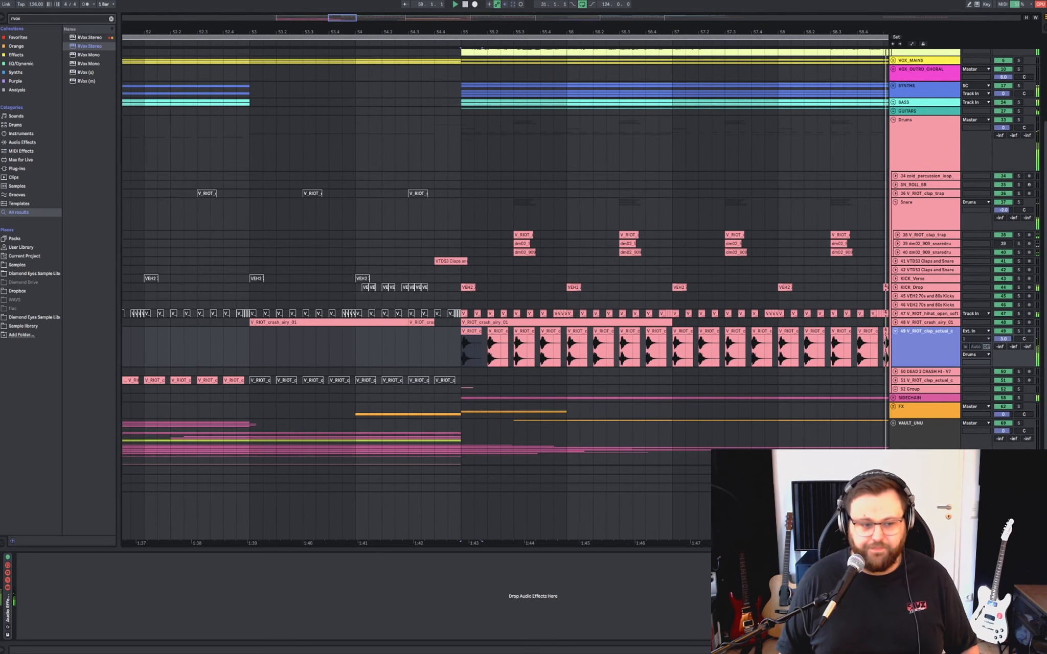
double_click(8, 610)
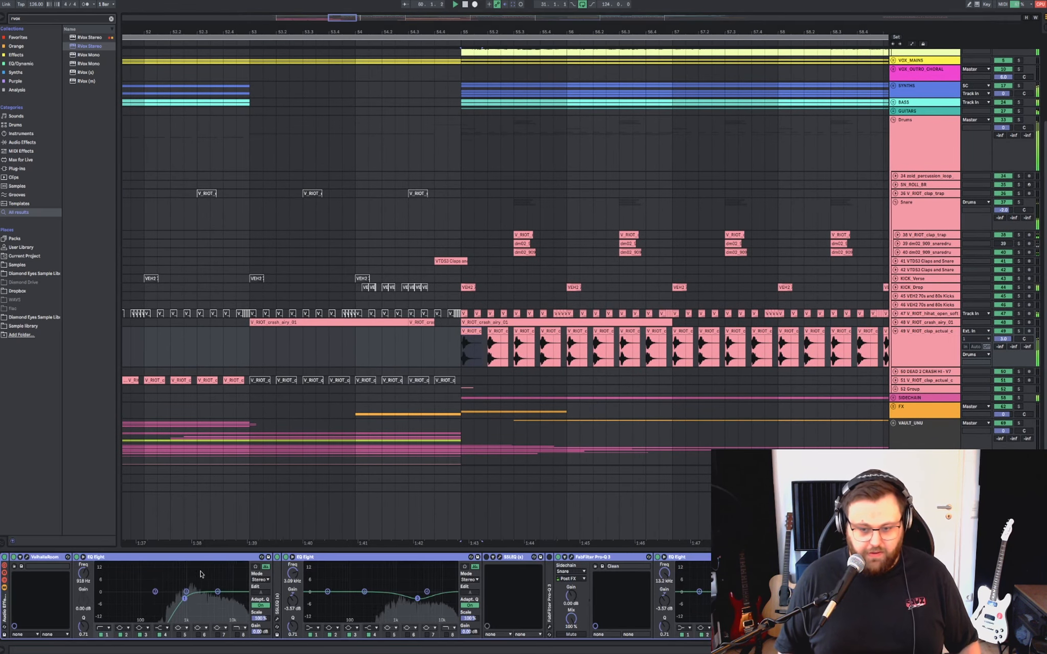
scroll(234, 578, right, 5)
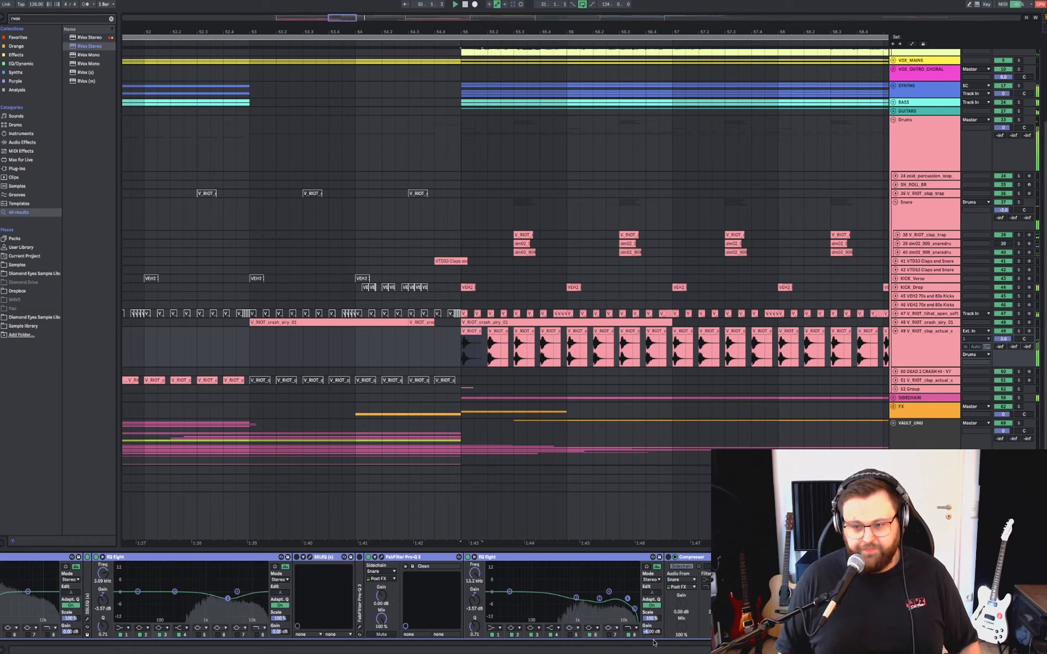
scroll(462, 599, left, 5)
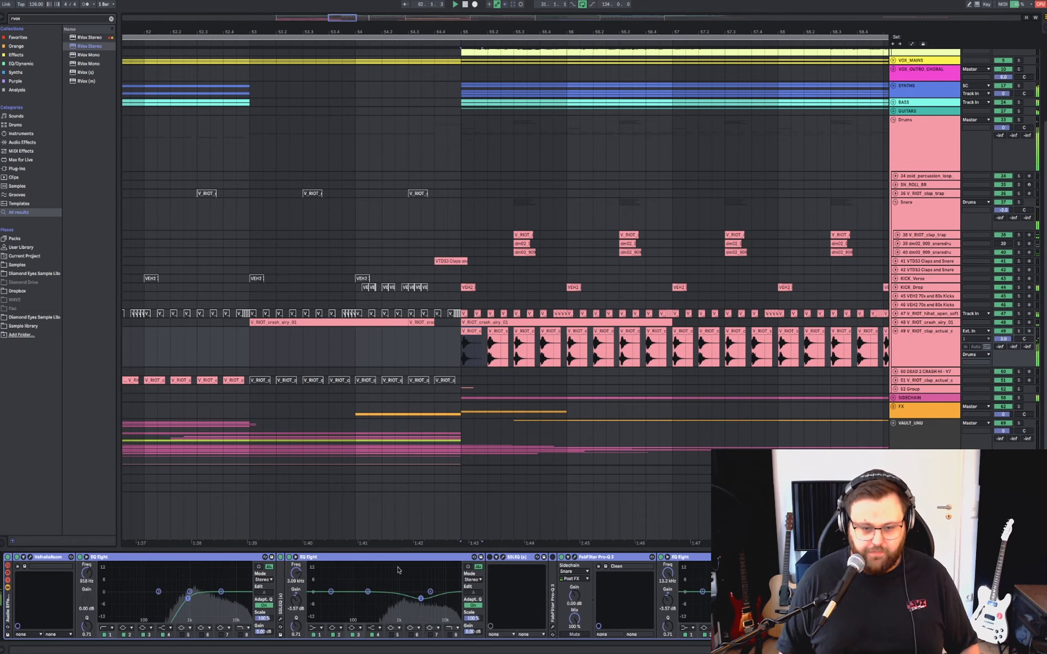
click(7, 588)
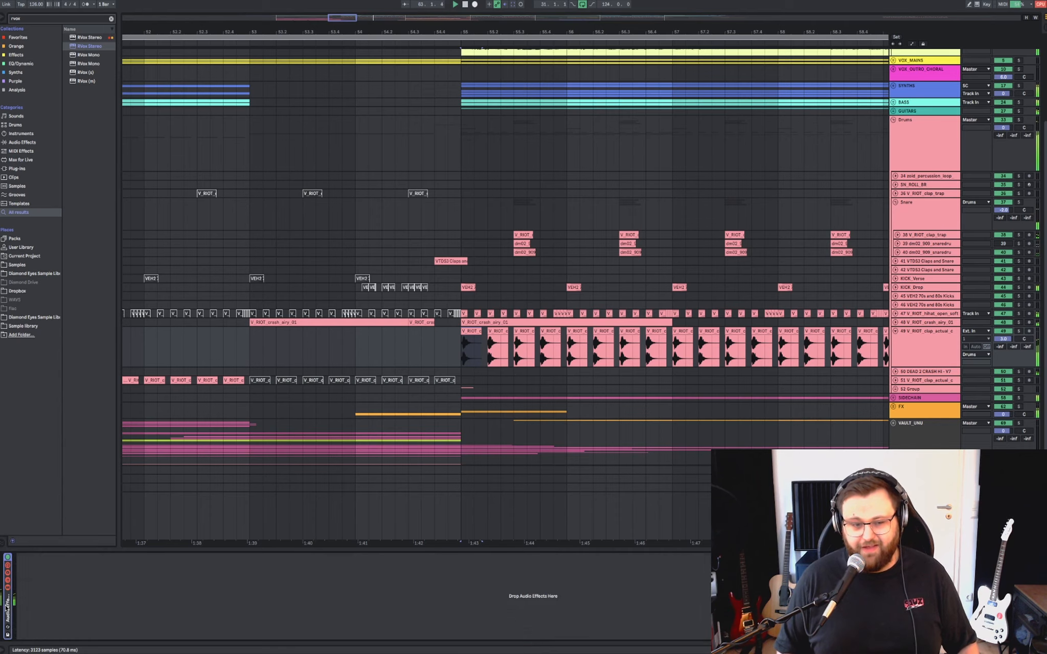
key(space)
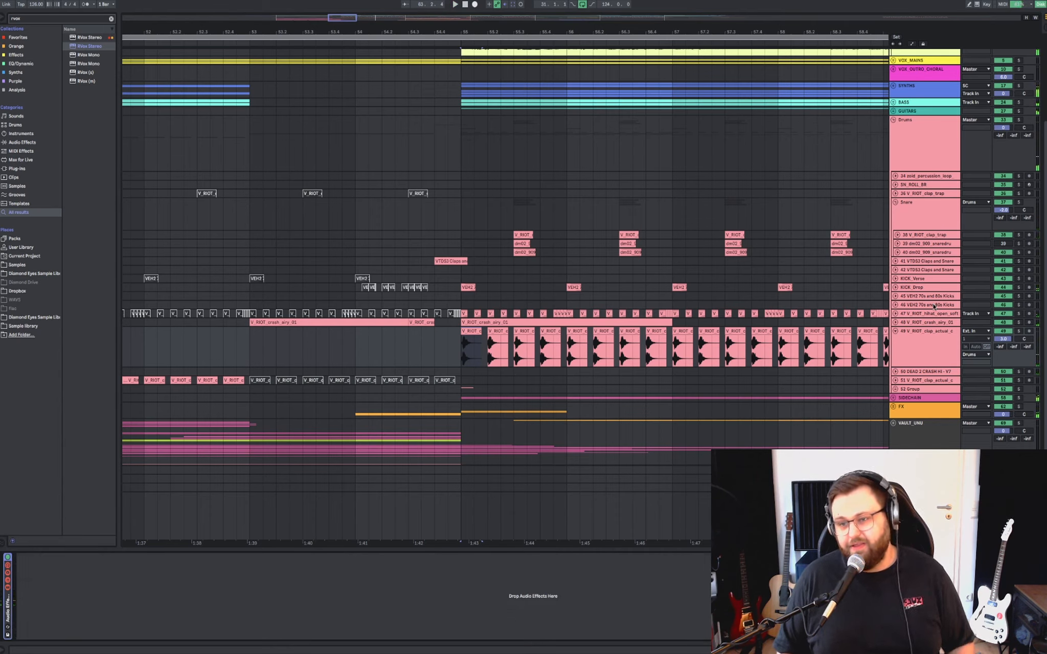
Unfold the V_RIOT_hihat_open_soft track and play it from 55.1.1, first soloed and then with the full mix.
click(930, 314)
key(u)
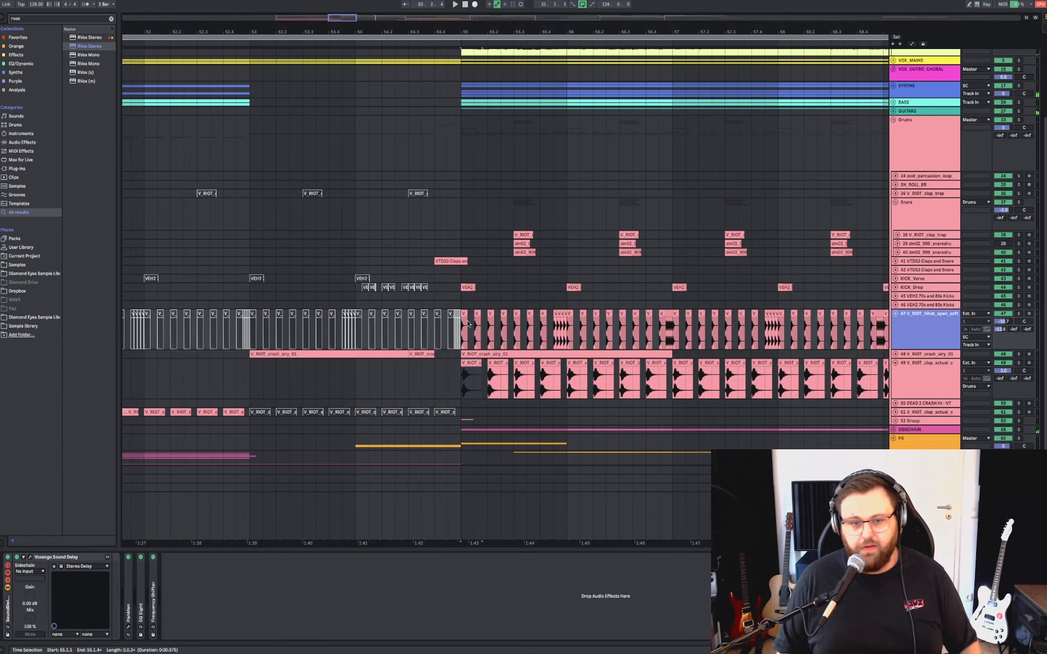
click(462, 314)
key(s)
key(space)
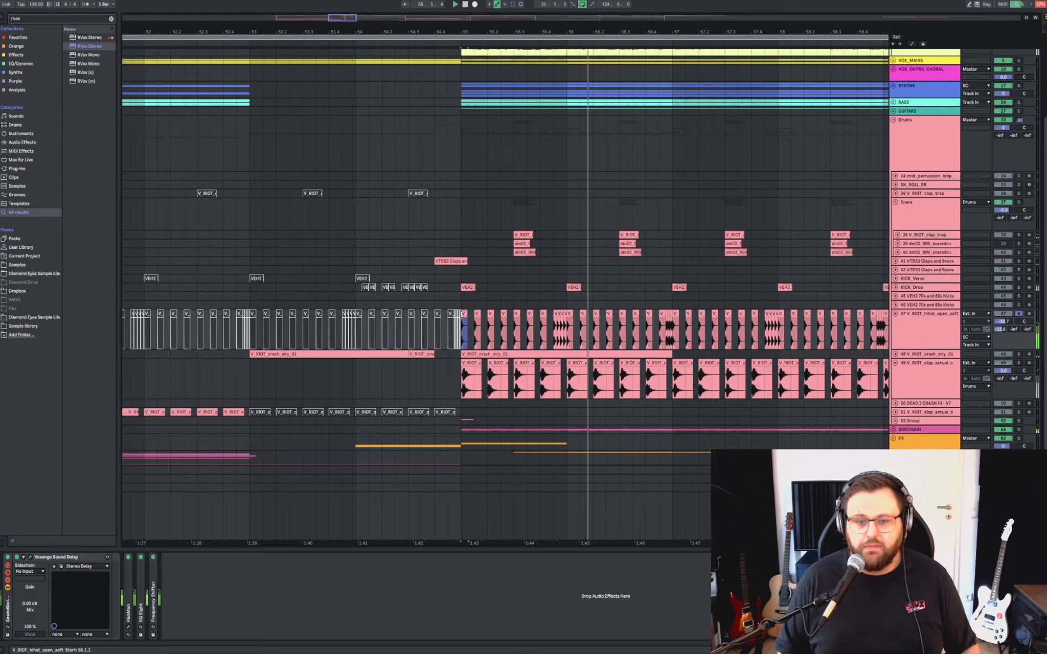
key(s)
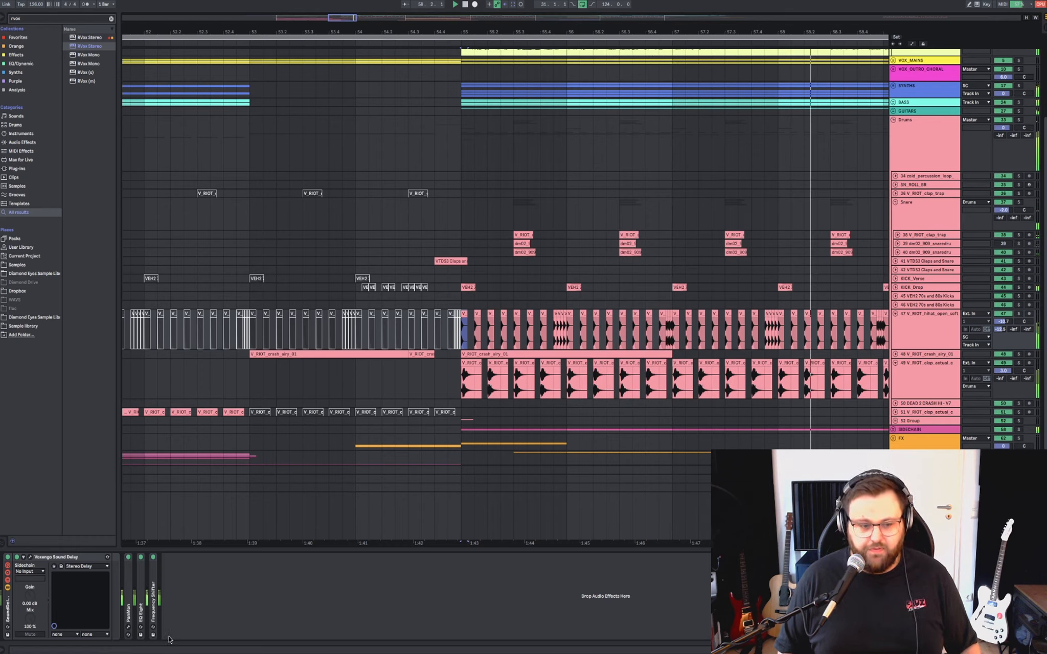
Expand the Frequency Shifter in the open hi-hat's chain and briefly check the EQ Eight before it.
double_click(153, 595)
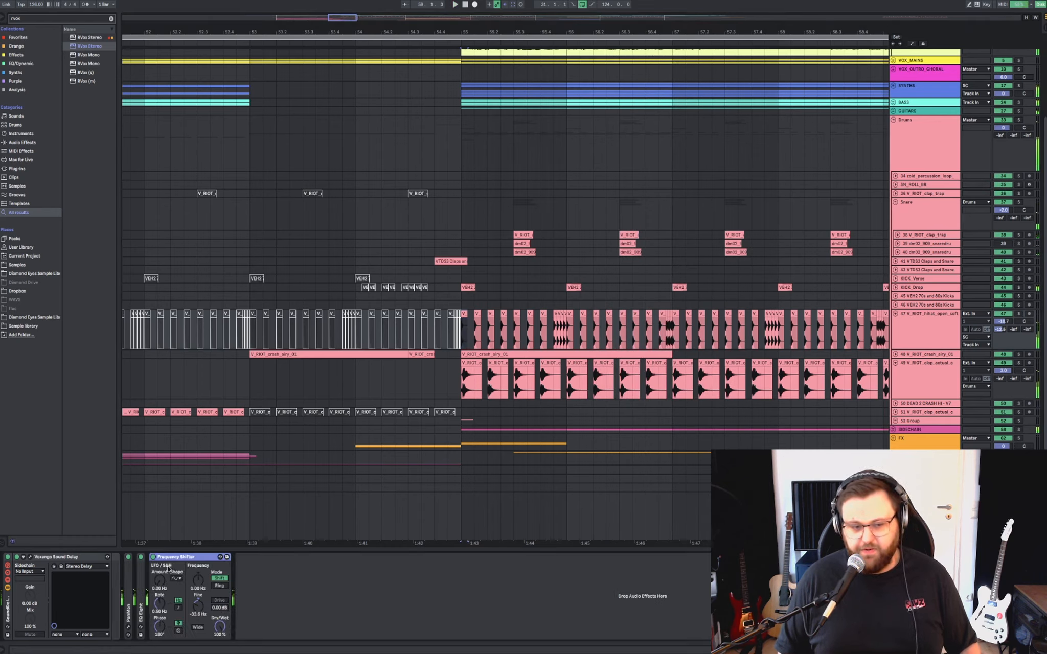
double_click(137, 593)
double_click(164, 559)
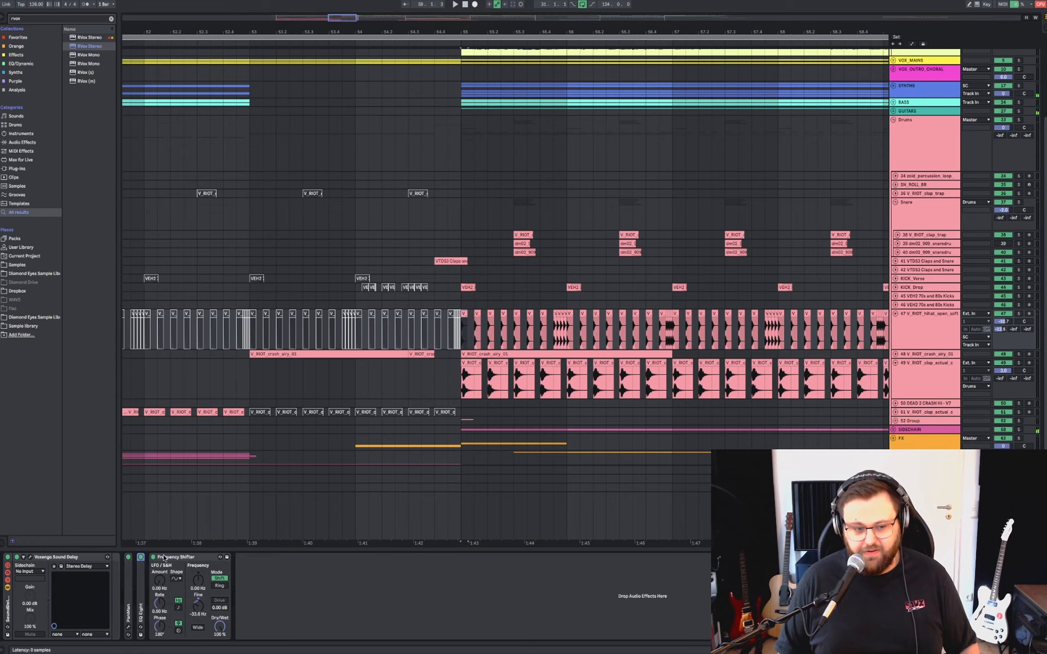
Expand PanMan in the open hi-hat's chain, open its plug-in window to view the panning settings, and close it.
double_click(129, 584)
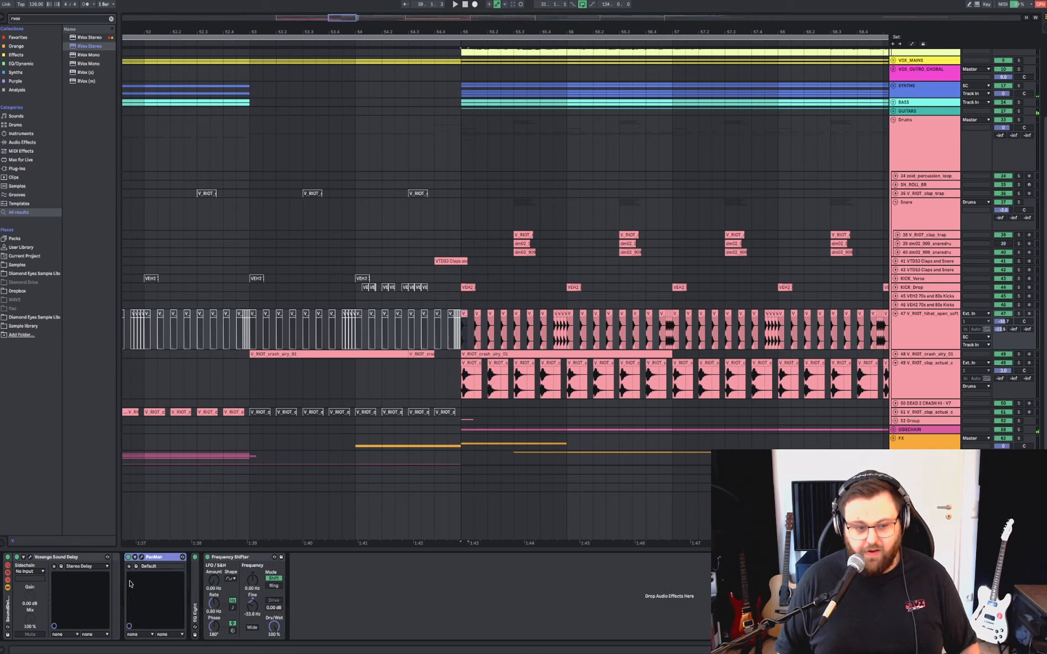
click(142, 557)
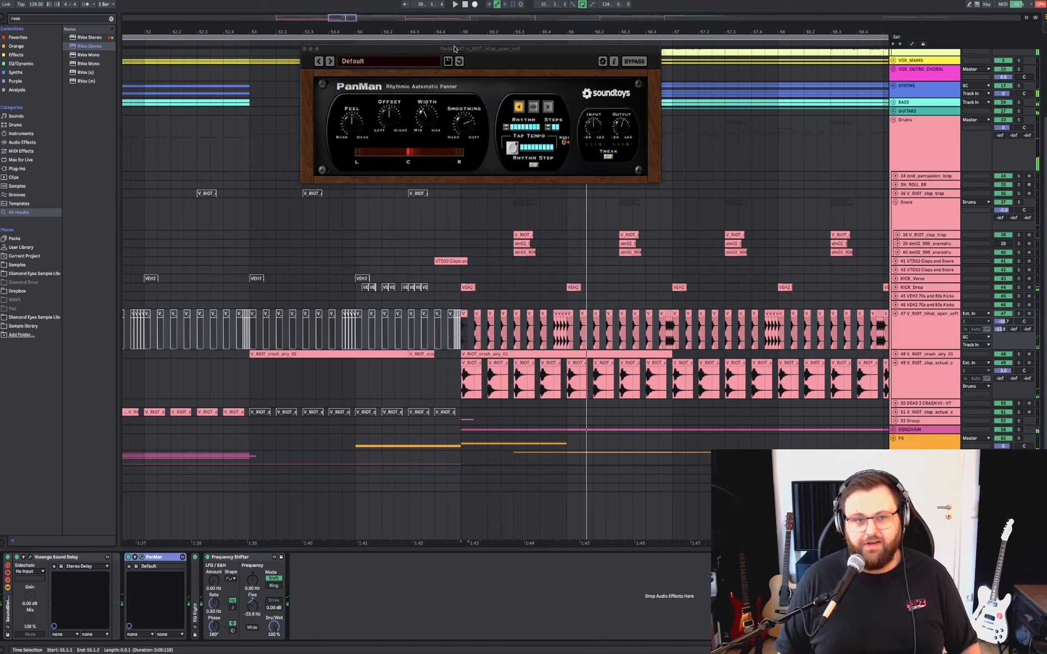
drag(454, 49, 393, 196)
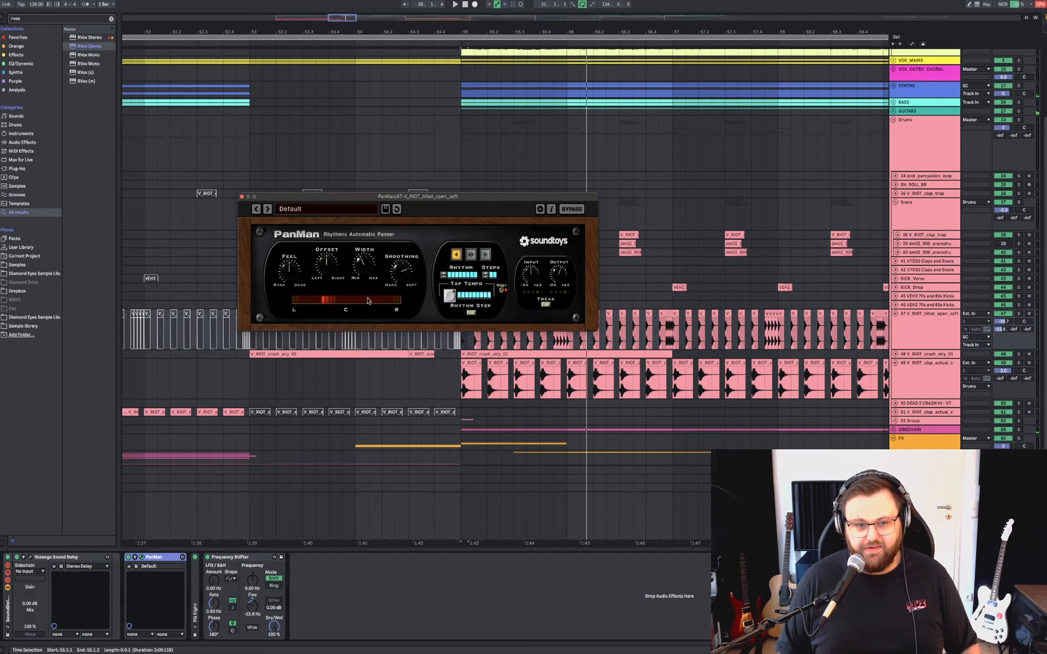
click(141, 558)
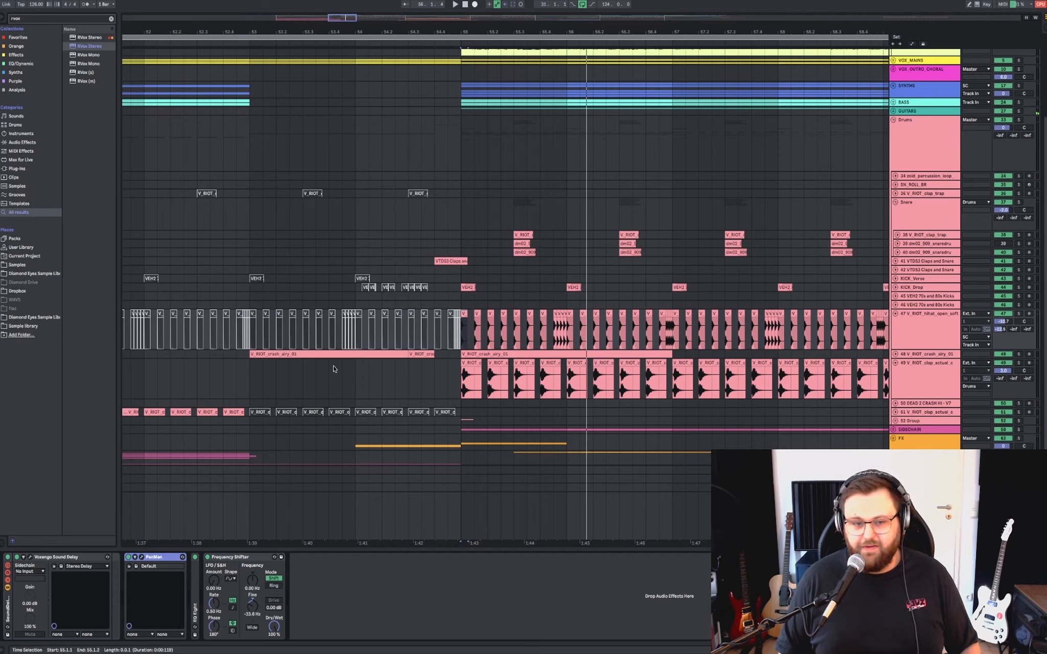
Select the first KICK_Drop clip at 55.1.1, play the kick soloed and unfold its track.
click(467, 335)
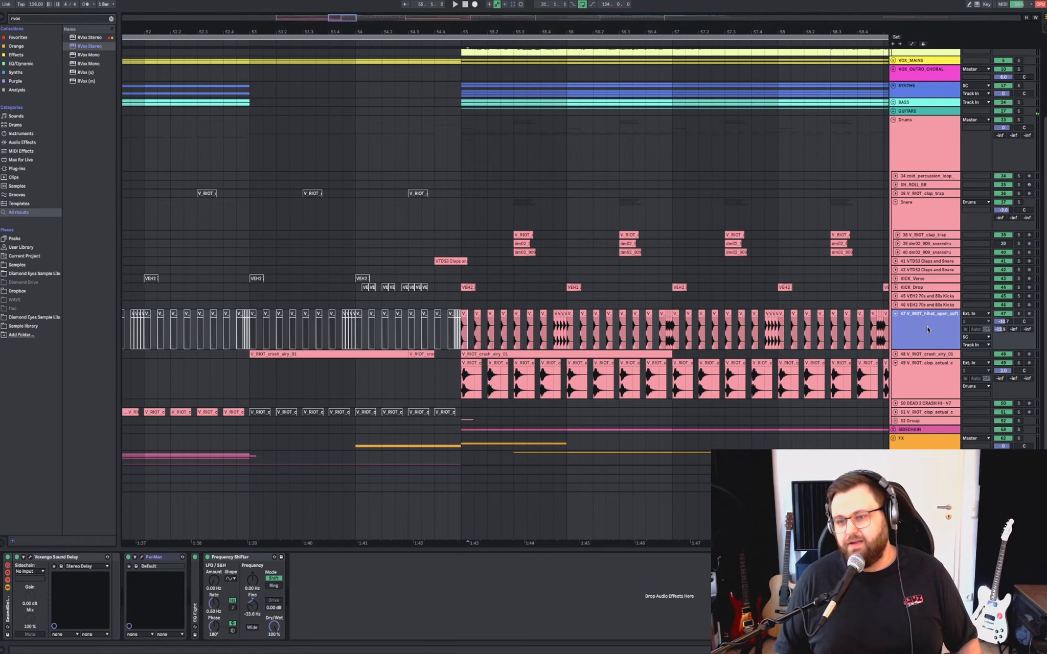
scroll(636, 217, up, 1)
click(466, 315)
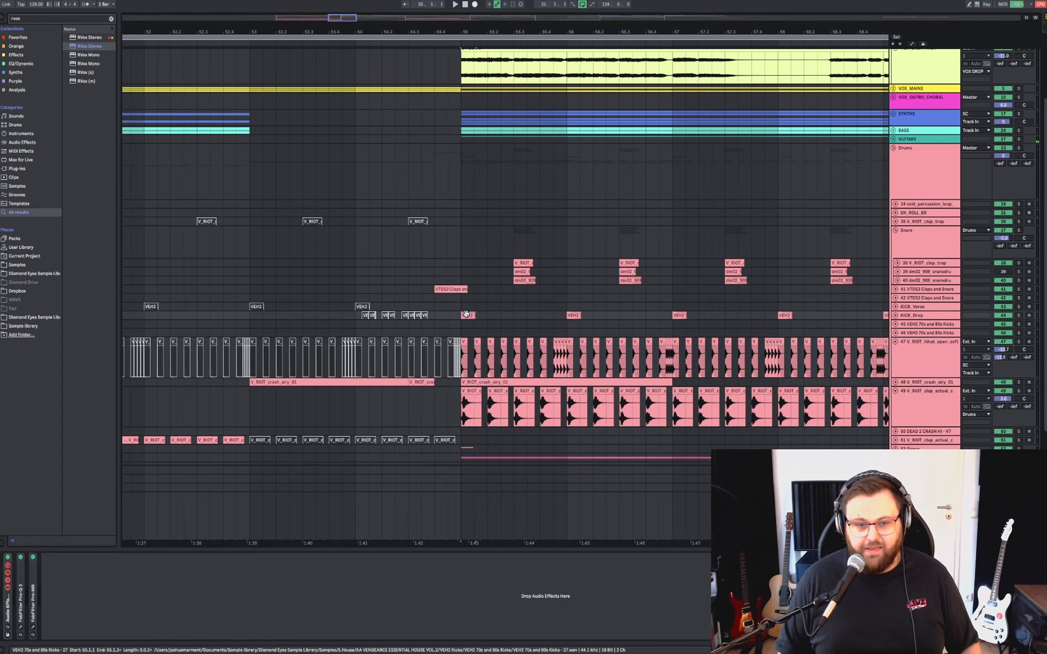
scroll(467, 315, down, 1)
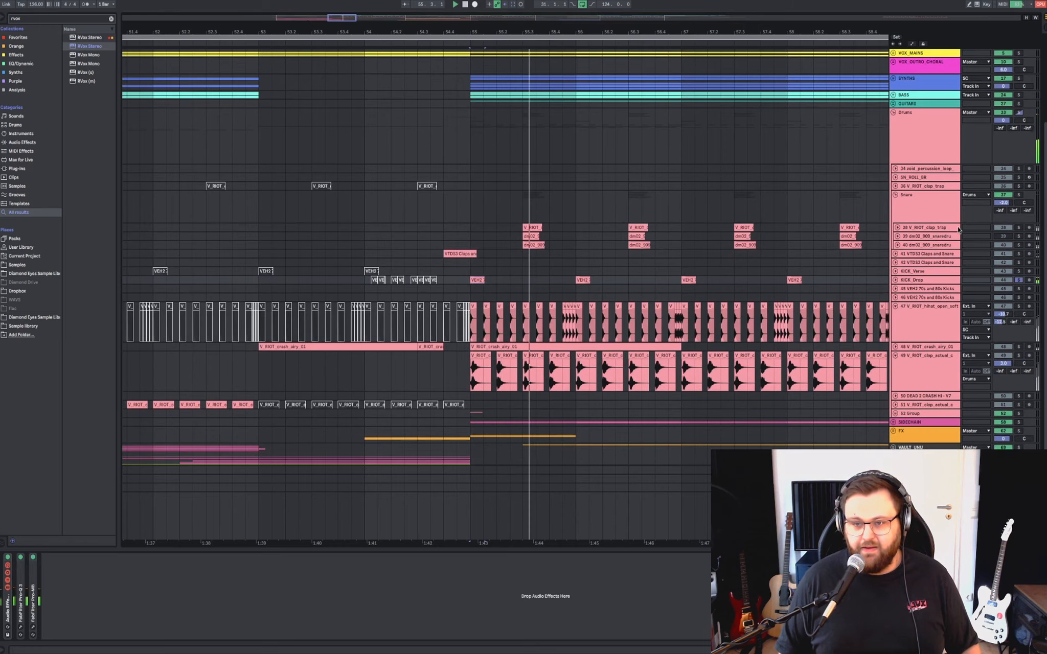
click(895, 280)
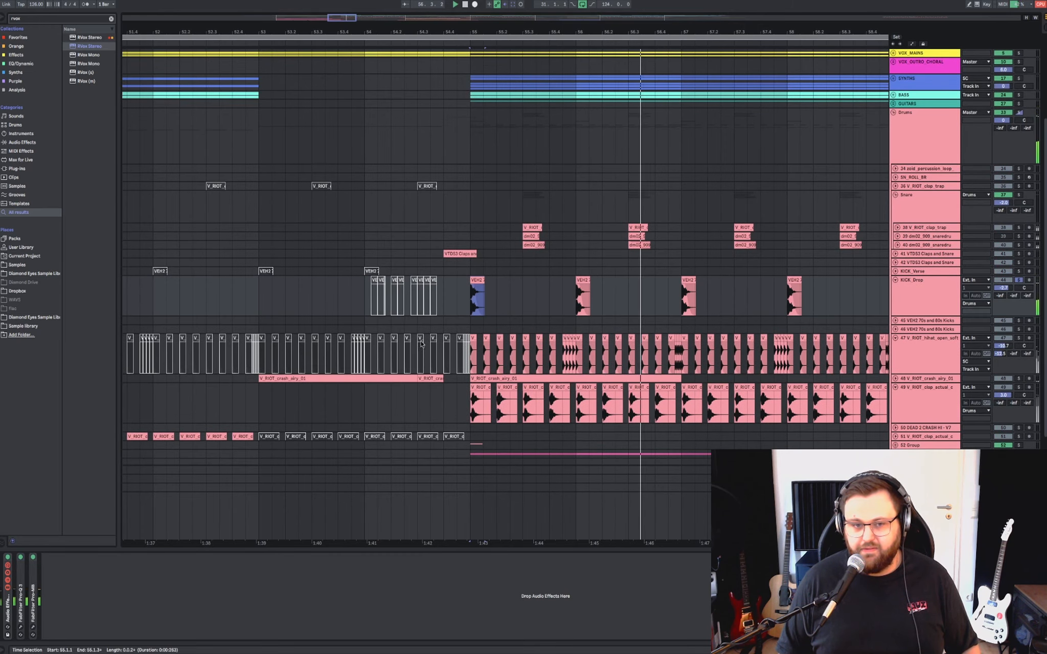
Examine the first KICK_Drop clip's waveform up close and expand the FabFilter Pro-MB in its effect chain.
scroll(467, 300, up, 5)
scroll(467, 300, down, 3)
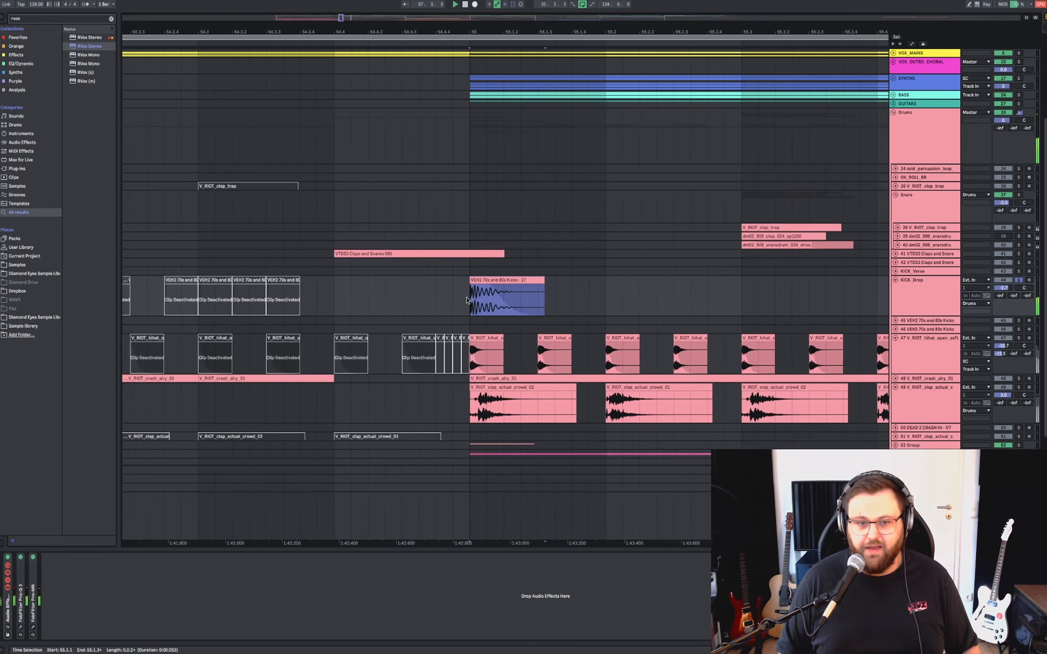
scroll(466, 300, up, 1)
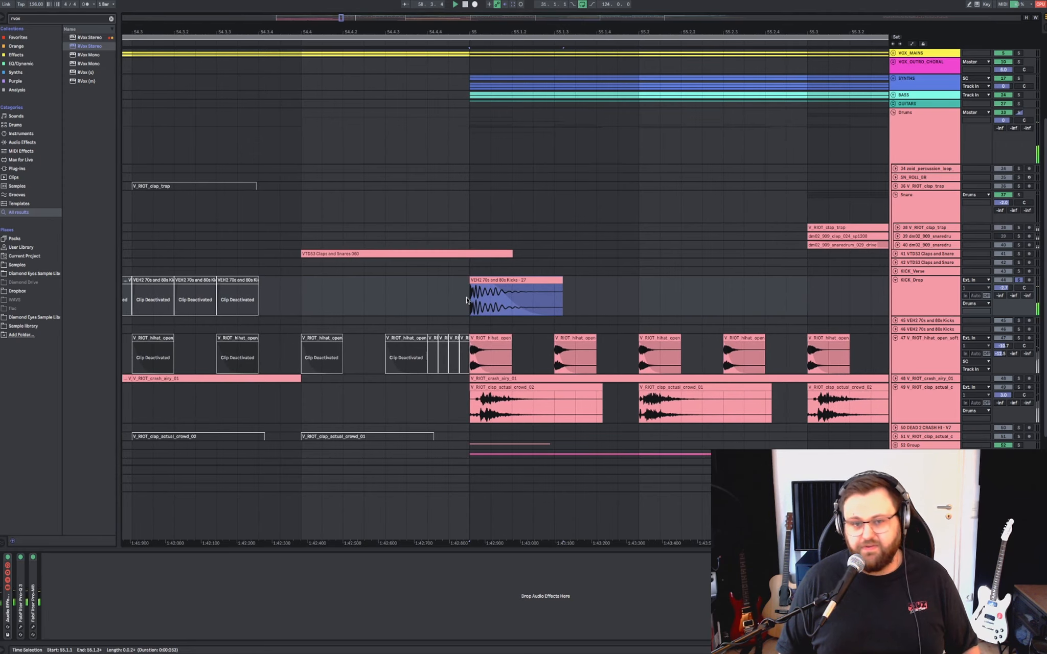
scroll(467, 300, down, 4)
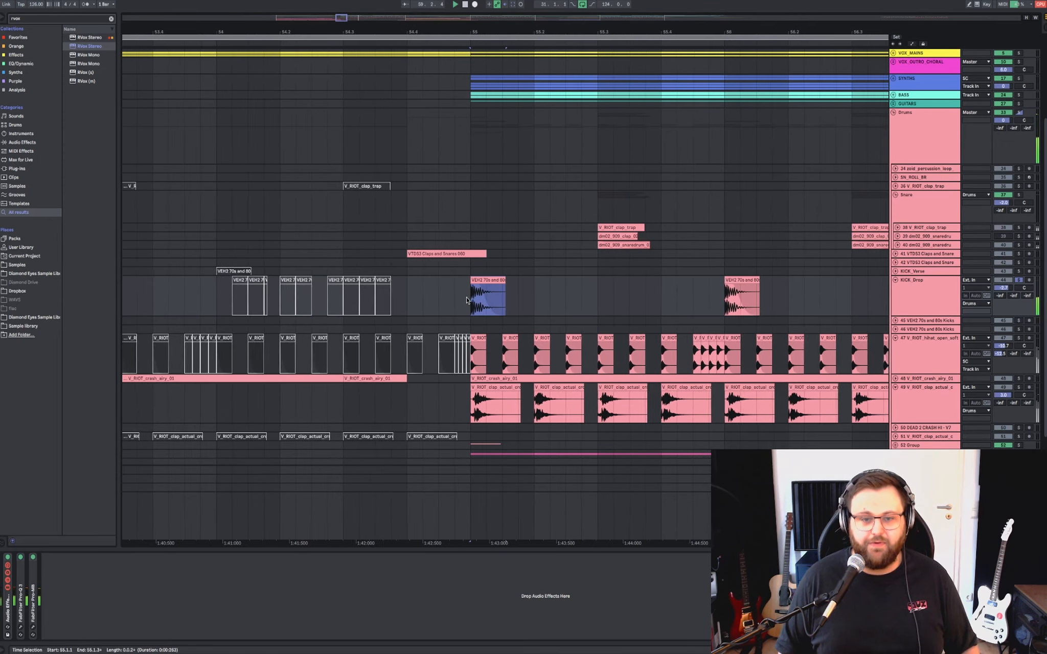
double_click(31, 596)
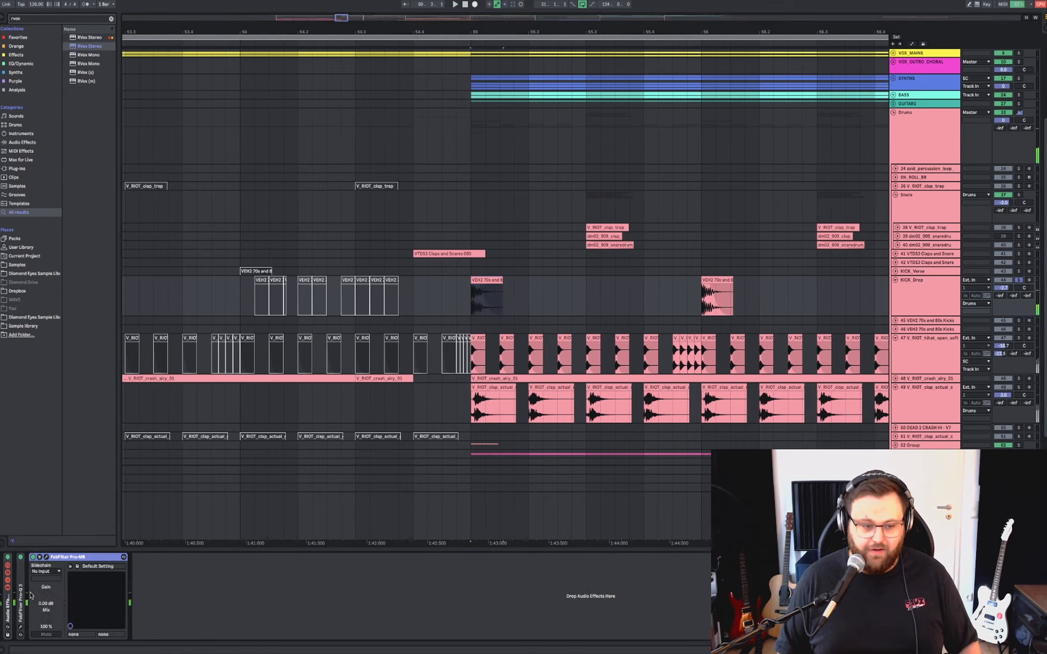
Unfold the kick's FabFilter Pro-Q 3 and effect rack, and view the last Pro-MB and Pro-Q 3 windows in turn.
double_click(24, 597)
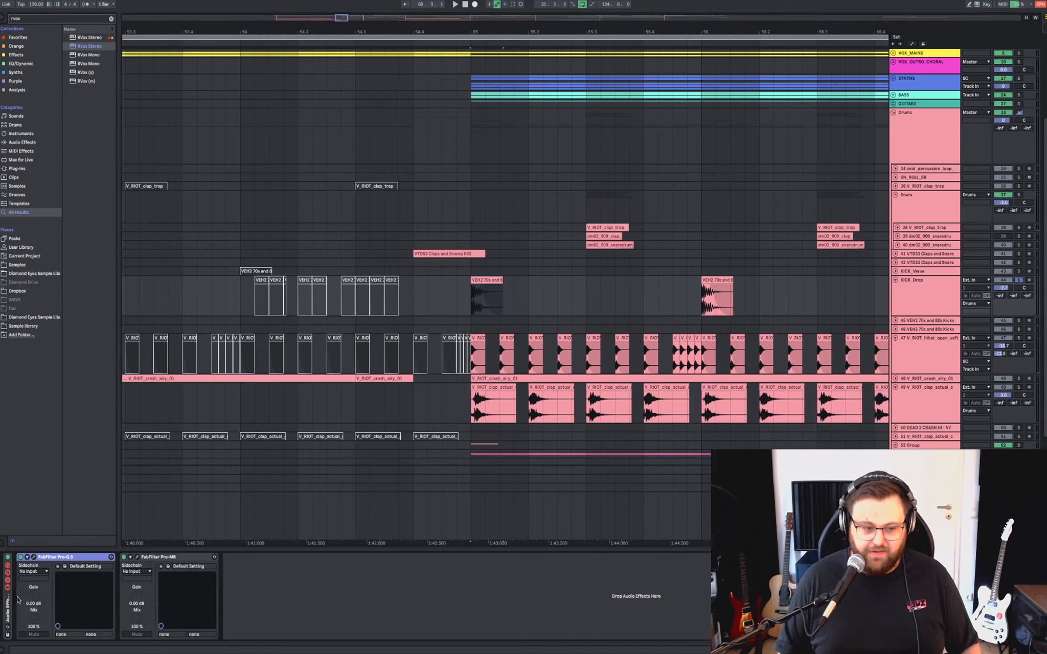
key(ctrl+d)
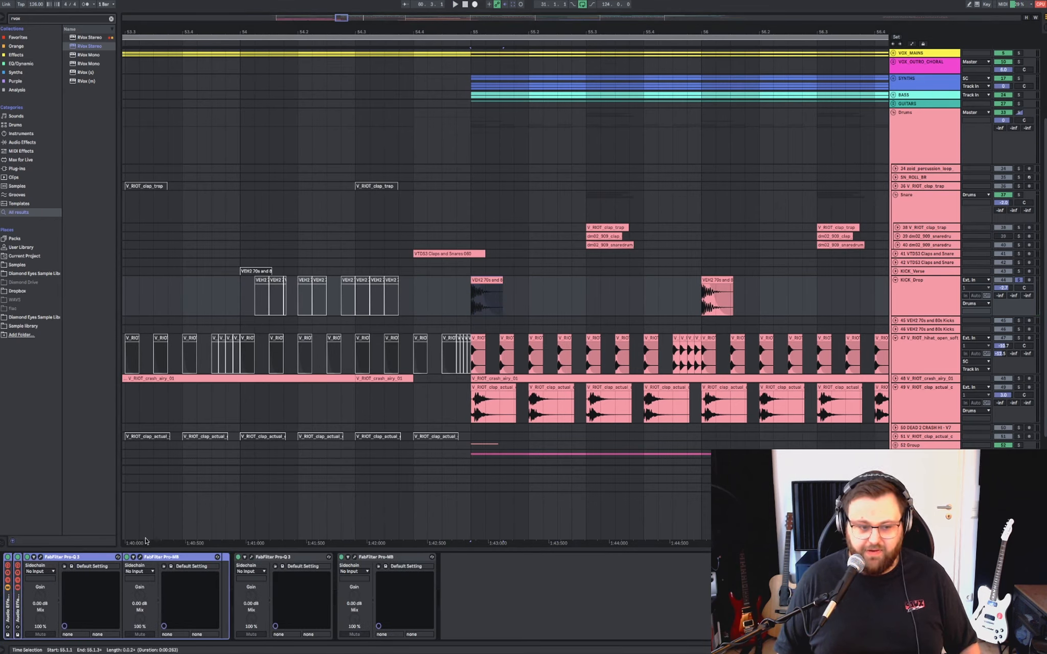
click(354, 558)
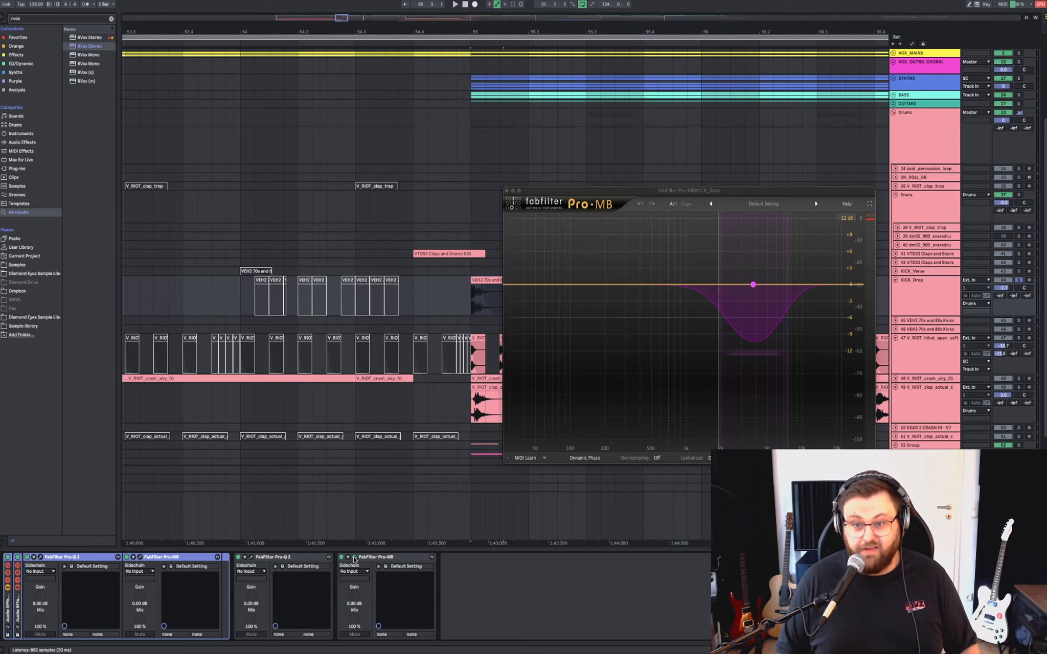
click(354, 558)
click(251, 558)
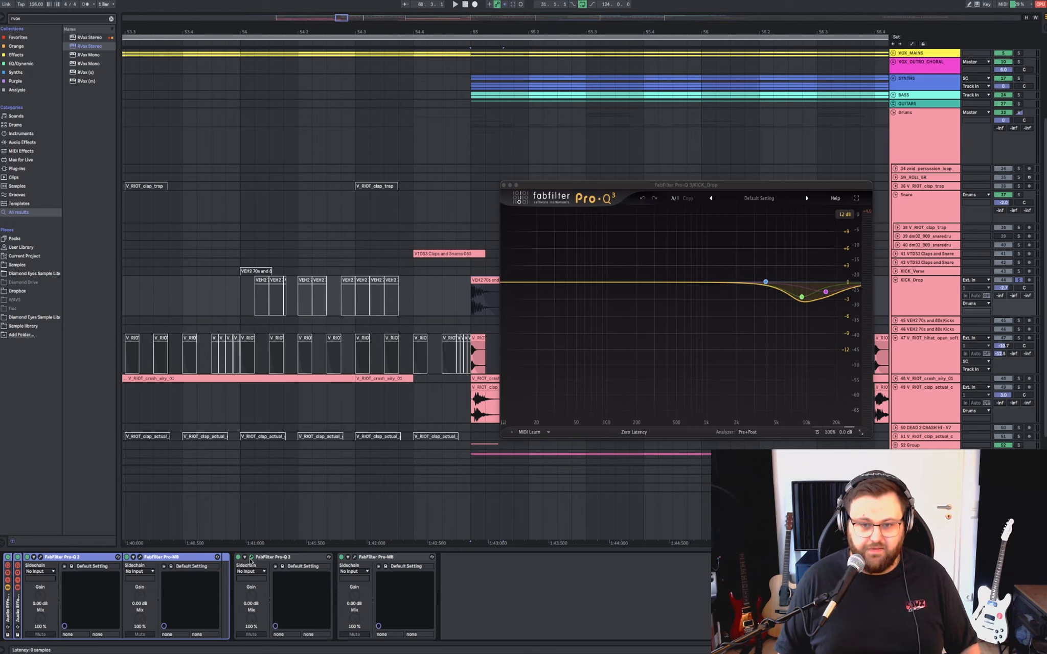
click(251, 559)
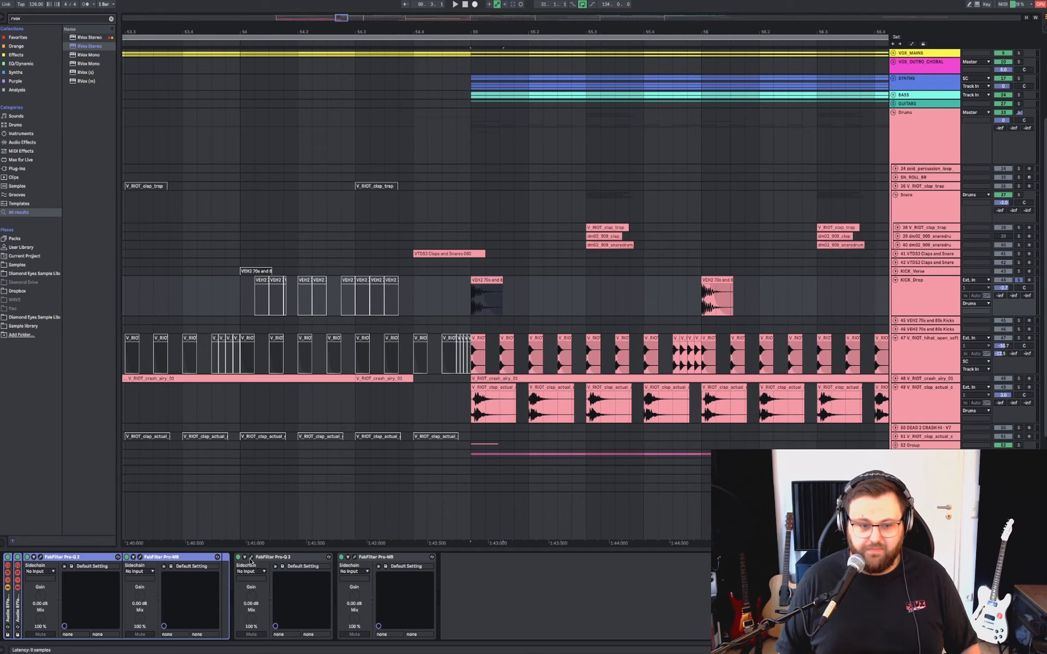
Play the kick while viewing the Pro-MB inside its effect rack, and replace that window with the rack's Pro-Q 3.
click(141, 558)
key(space)
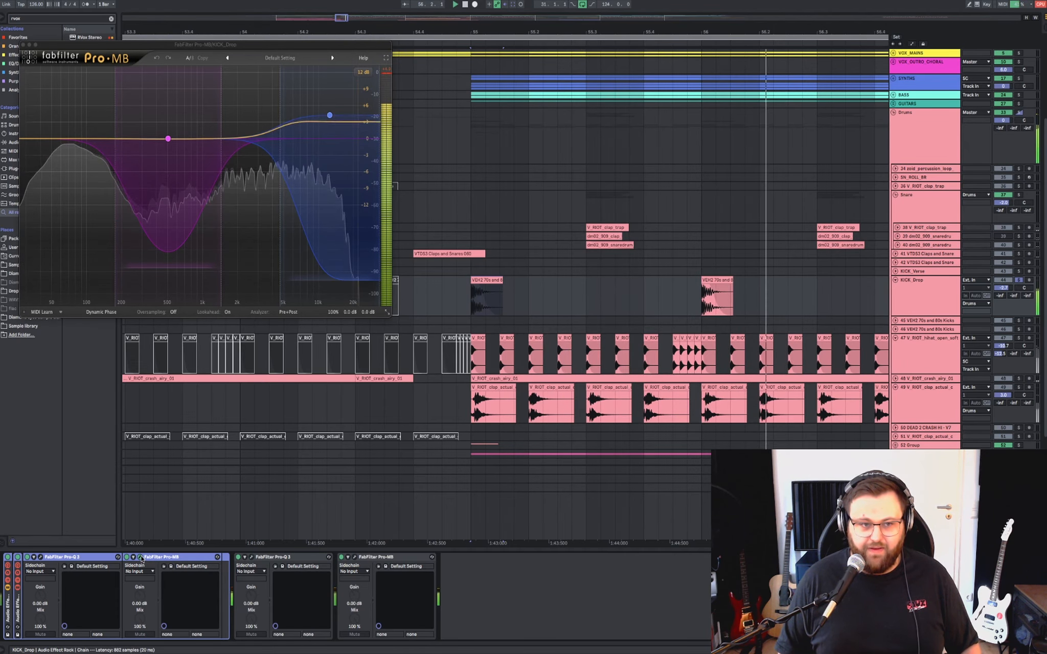
click(141, 557)
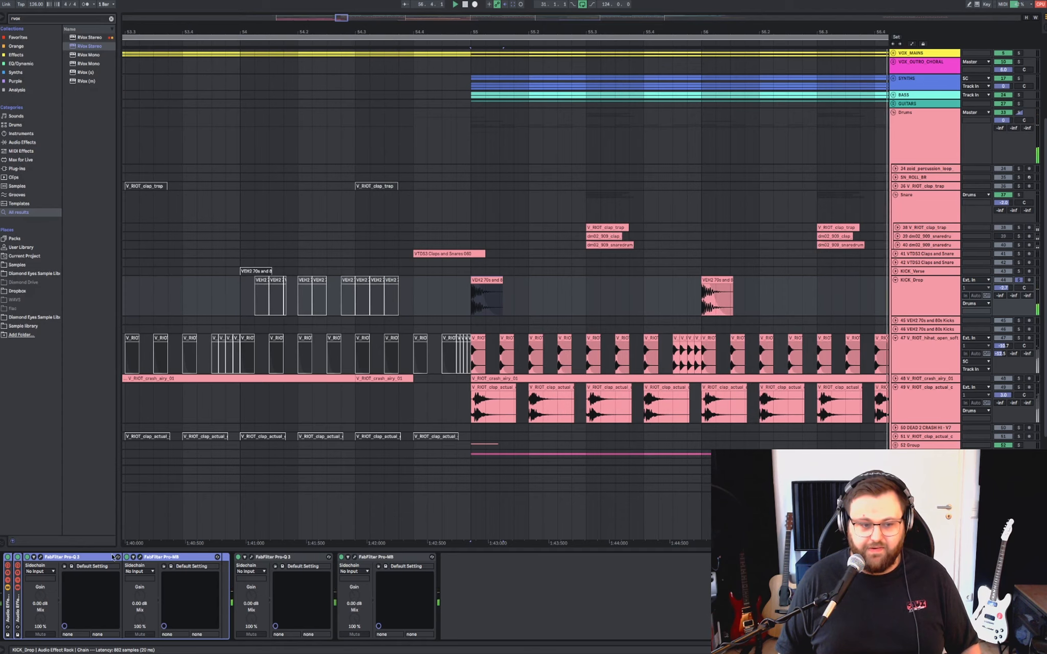
click(40, 557)
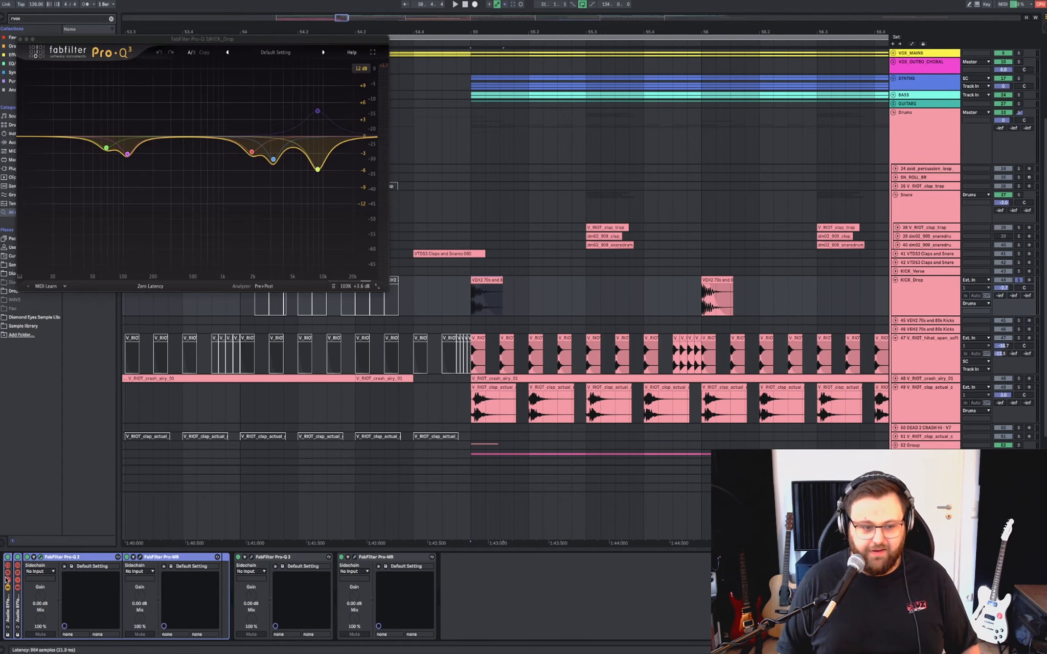
Unfold the nested Audio Effect Rack, look through its three chains and collapse Lustrous Plates in the third chain.
click(19, 605)
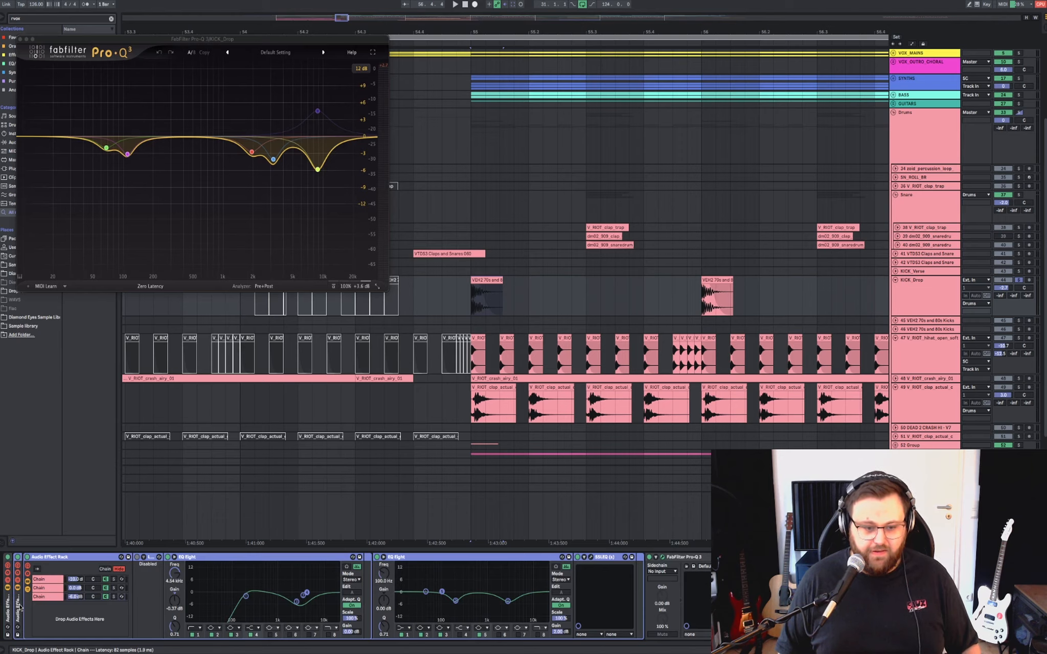
click(40, 587)
click(46, 581)
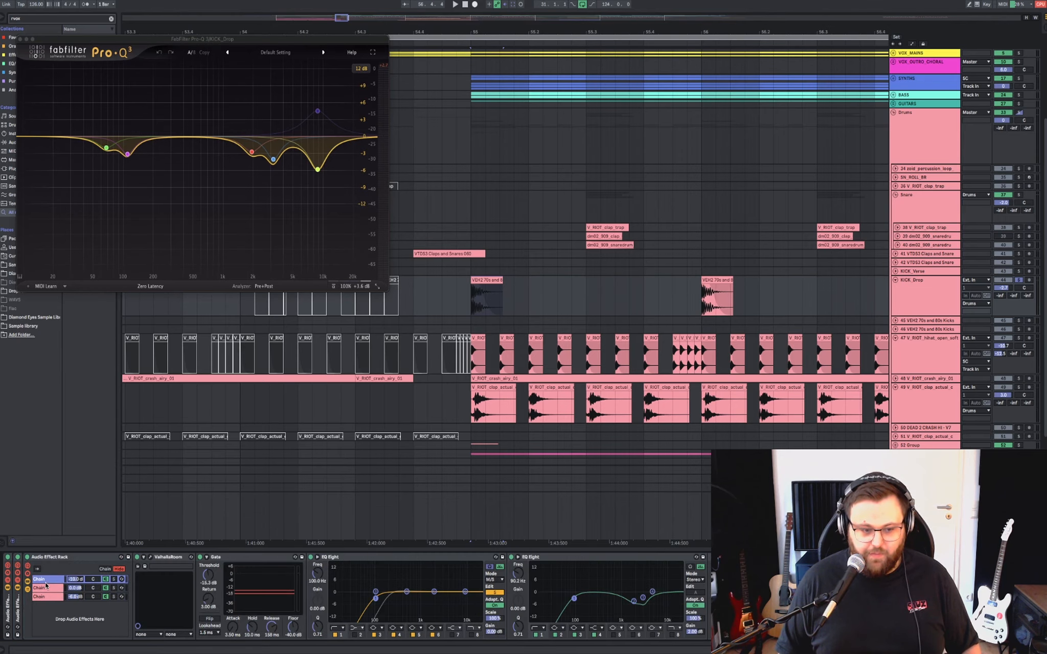
click(41, 597)
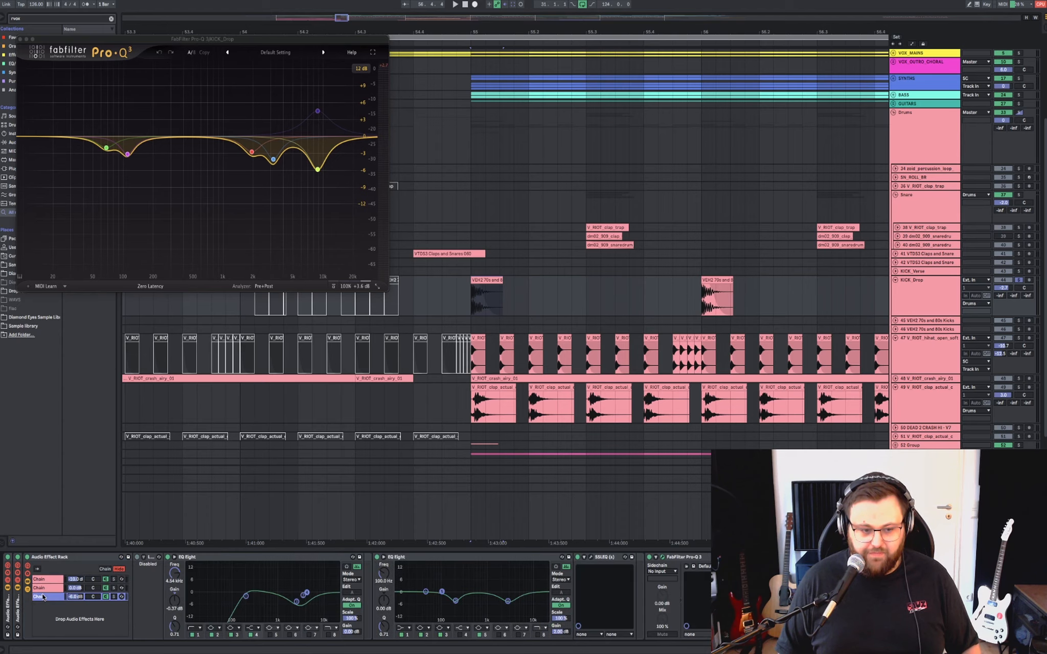
double_click(151, 558)
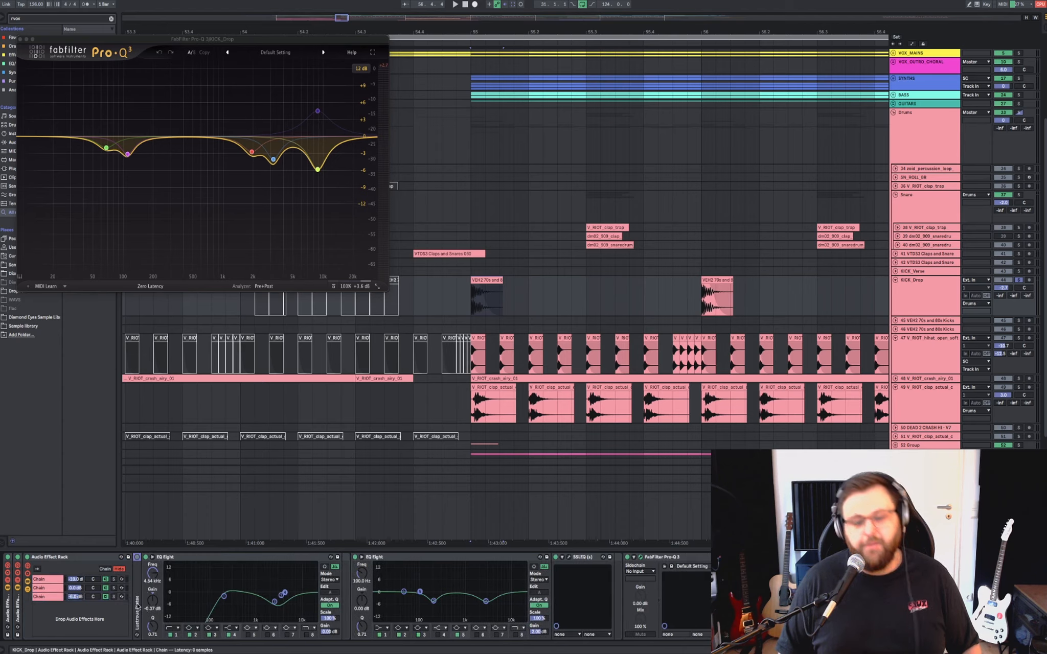
Rename the nested rack's third chain WET, the second chain DRY and the first chain WET 2.
click(41, 598)
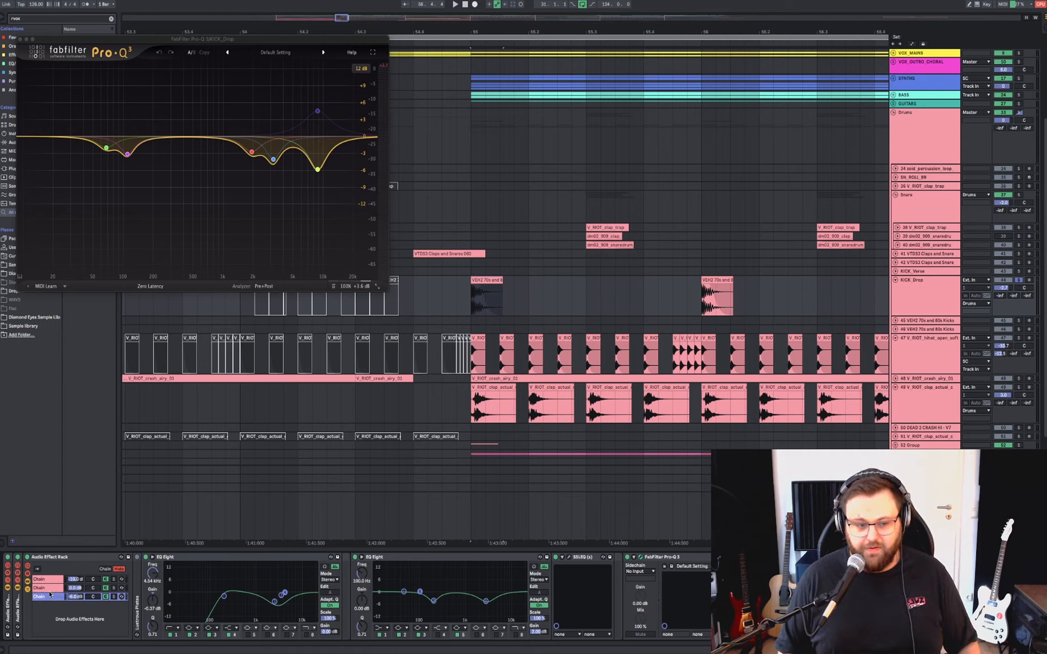
key(ctrl+r)
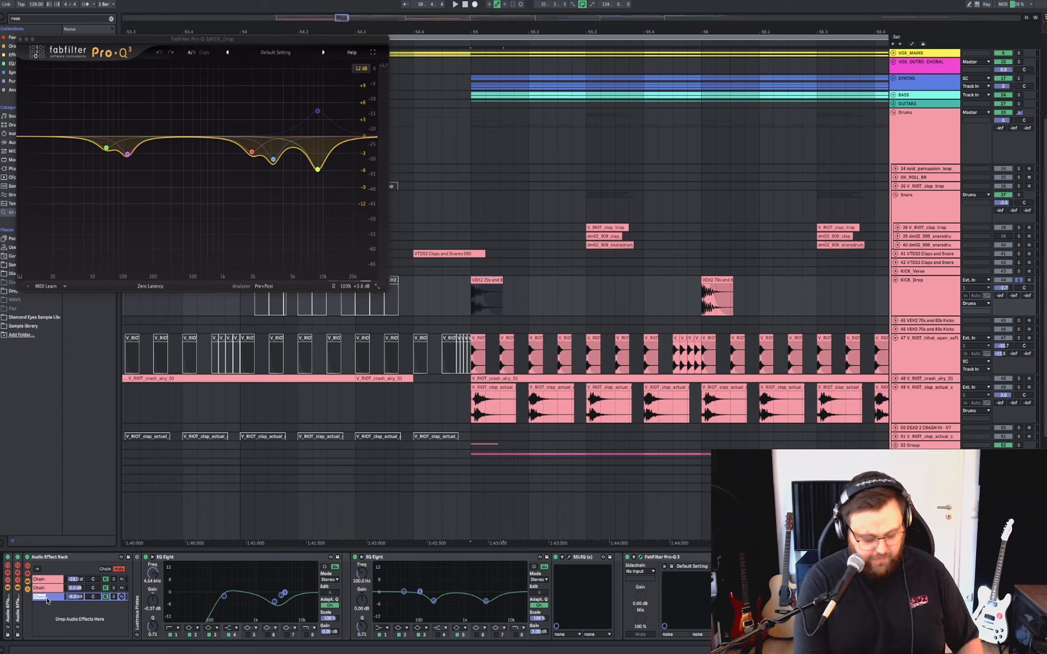
key(Return)
key(Up)
key(Down)
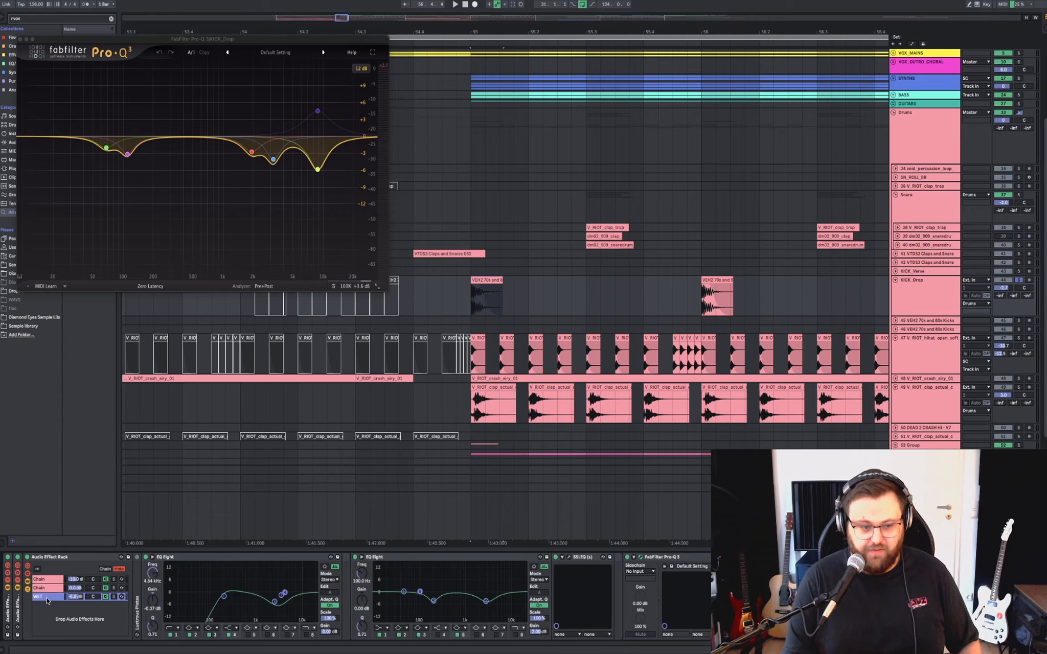
key(Up)
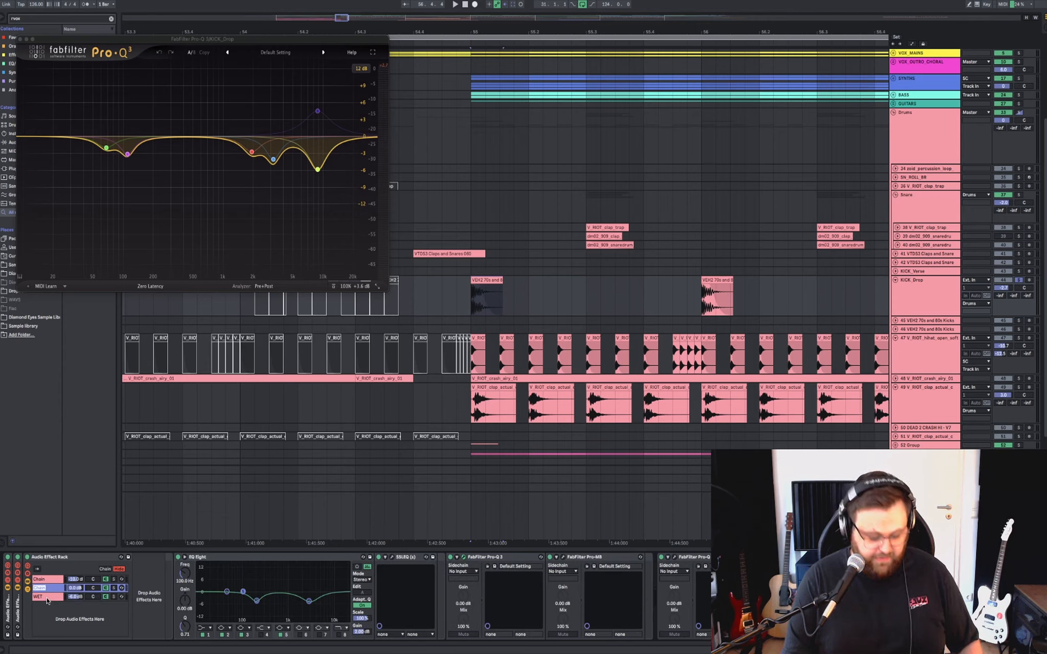
key(Up)
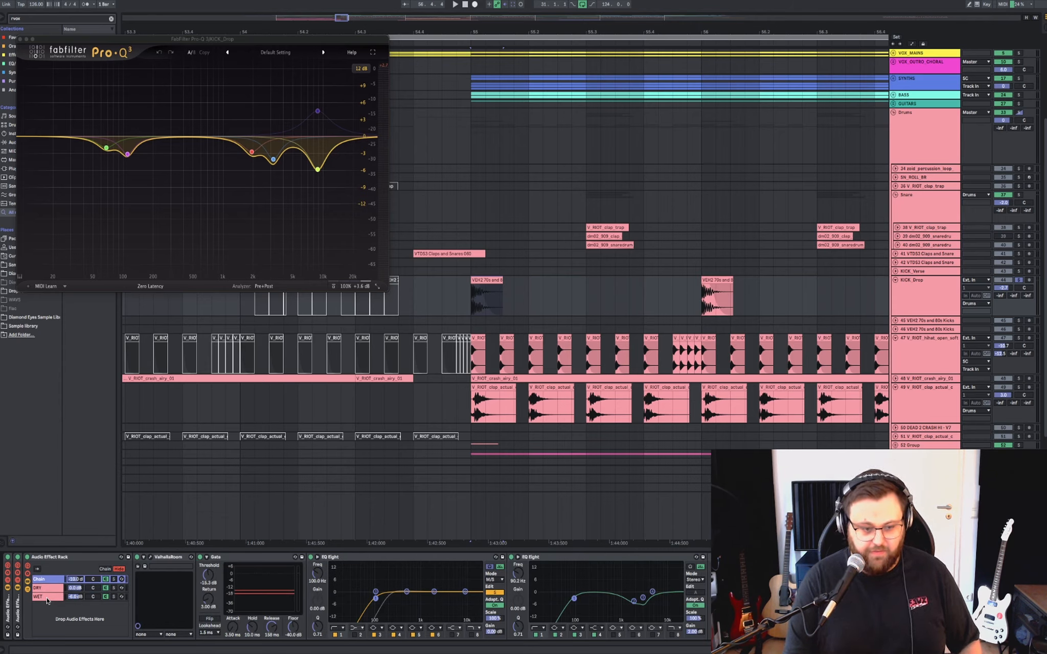
text(WET 2)
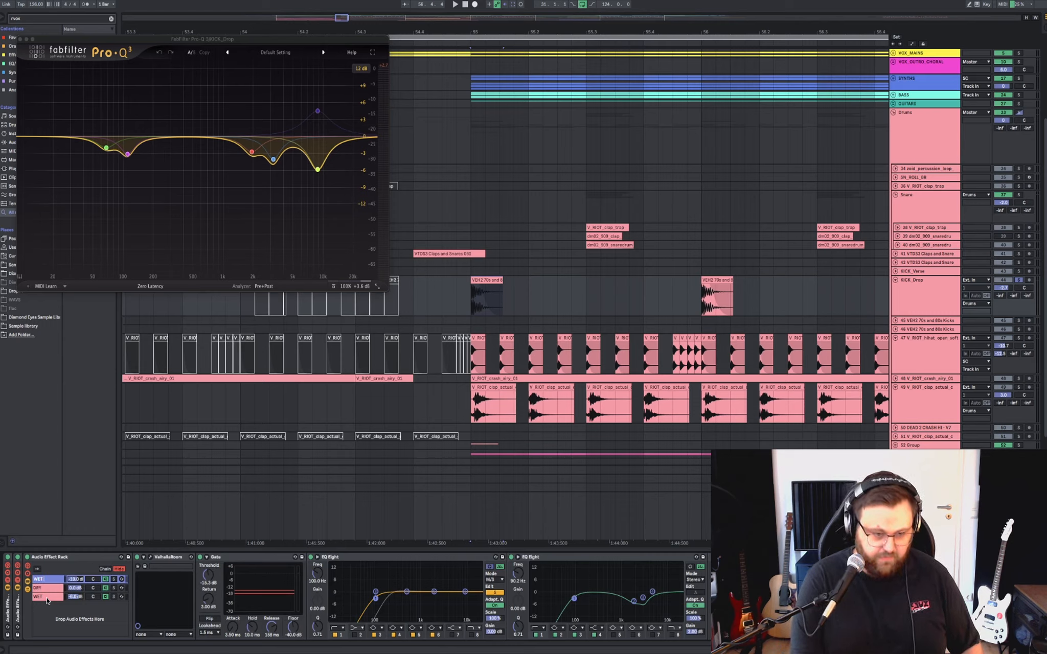
Open ValhallaRoom in the WET 2 chain to view its reverb settings, and close its window.
click(170, 558)
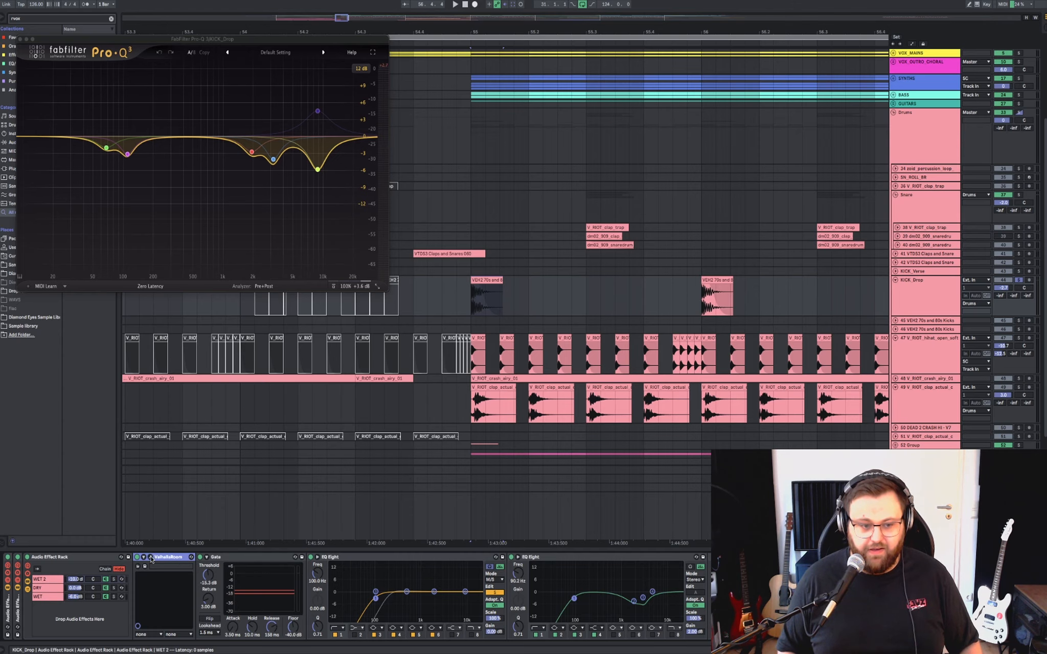
click(150, 558)
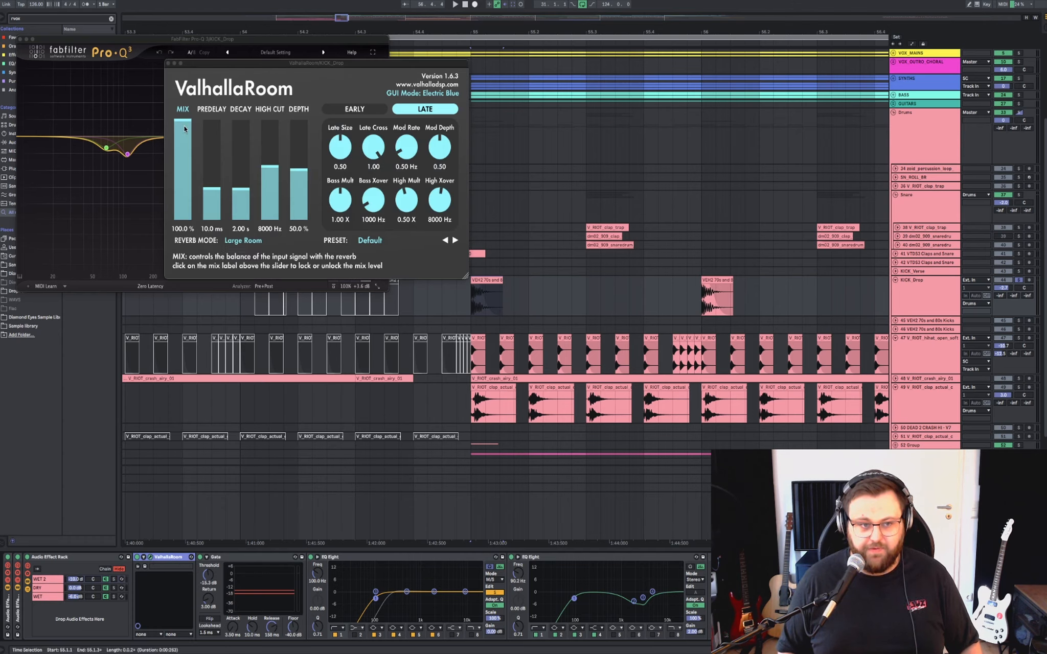
click(151, 559)
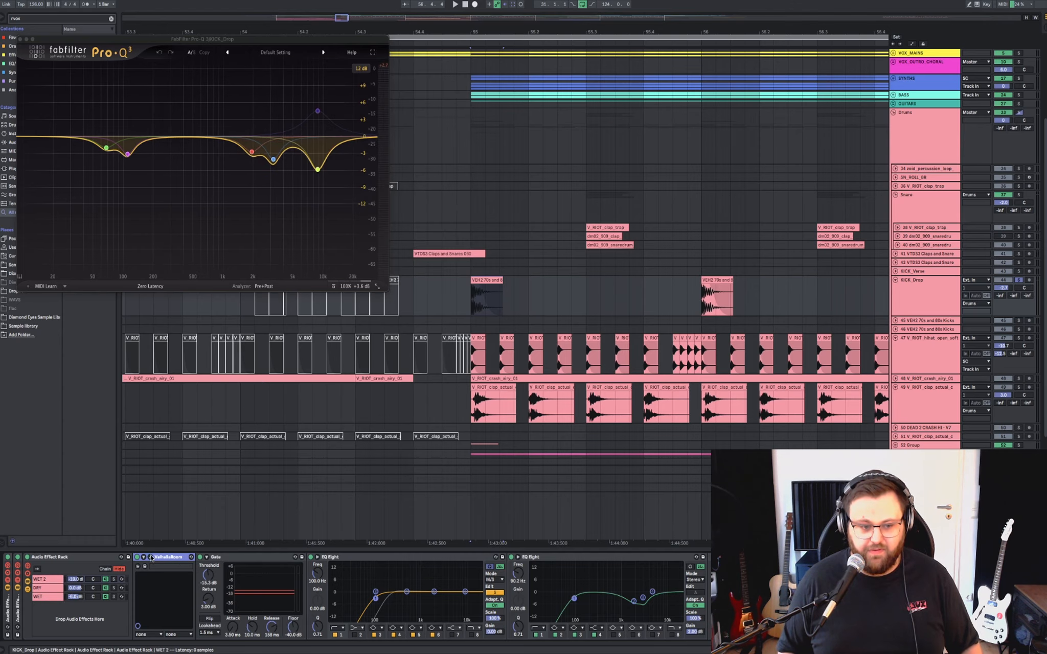
Look through the devices in the WET 2 chain and compare them with the DRY chain.
click(46, 579)
scroll(439, 573, right, 10)
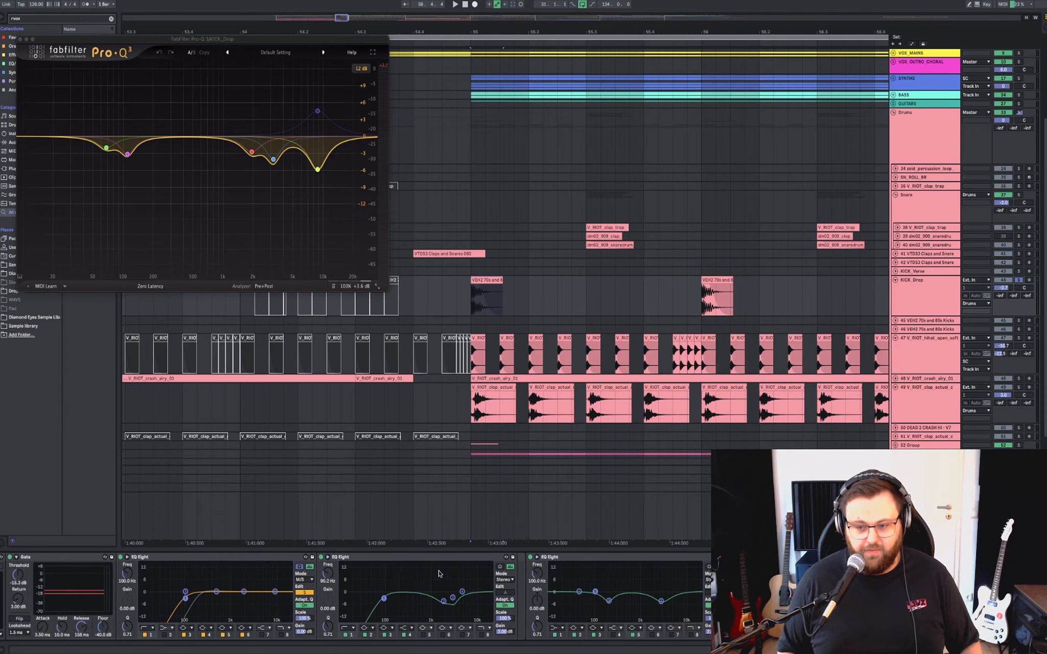
scroll(439, 573, left, 10)
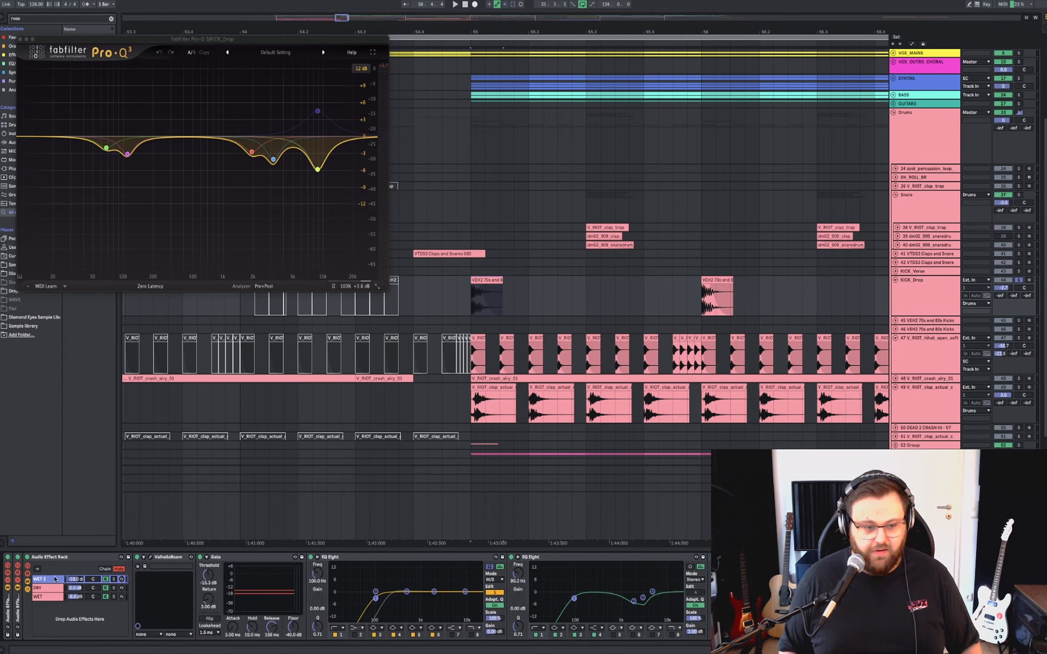
click(50, 590)
click(58, 579)
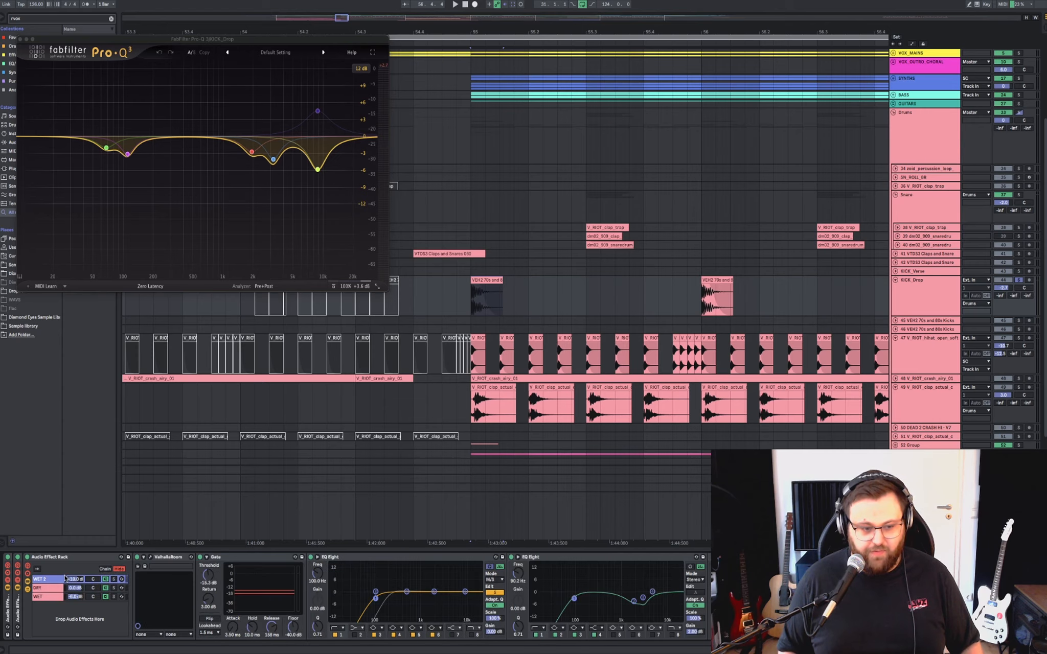
click(56, 590)
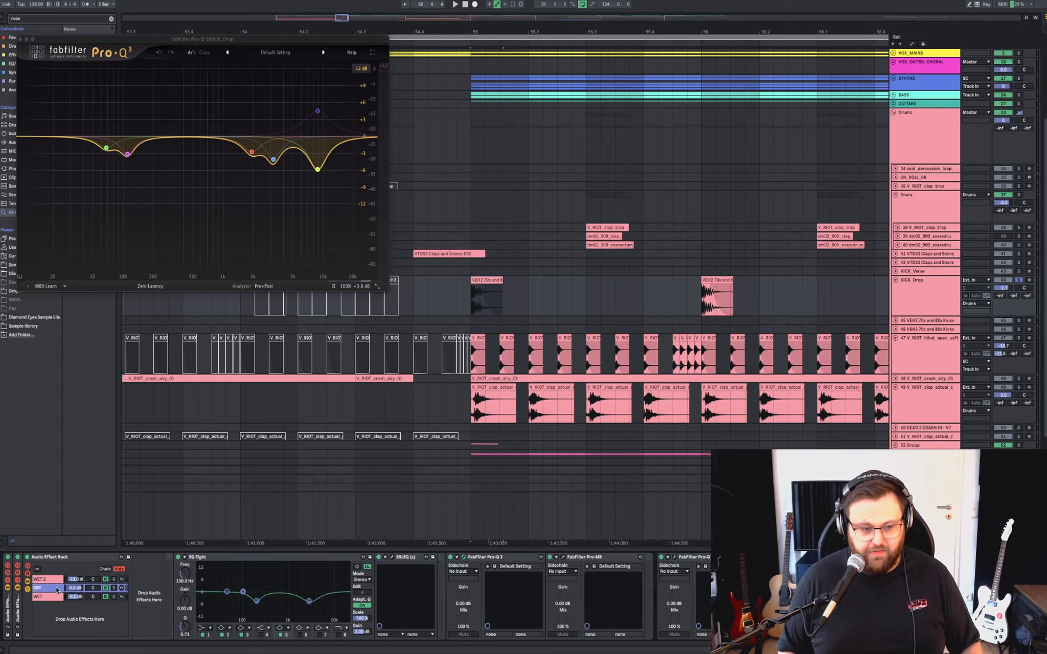
Fold the nested Audio Effect Rack and play the soloed kick through the full chain.
double_click(84, 557)
key(space)
key(space)
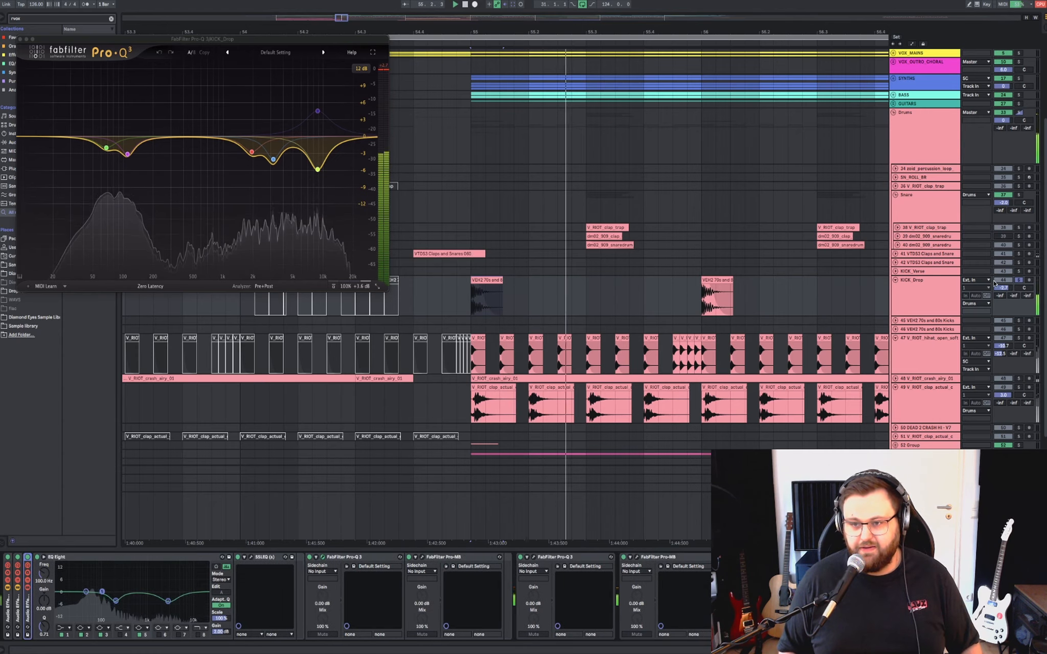
Turn off the solo on the Drums group and fold the group's tracks.
scroll(790, 315, up, 1)
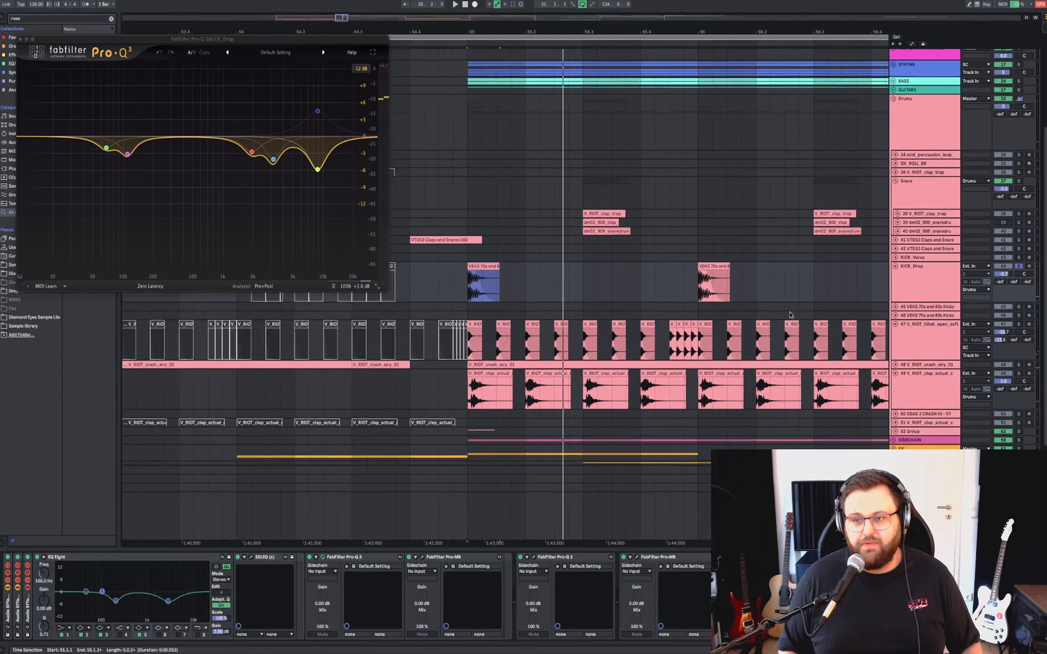
click(953, 141)
click(1018, 126)
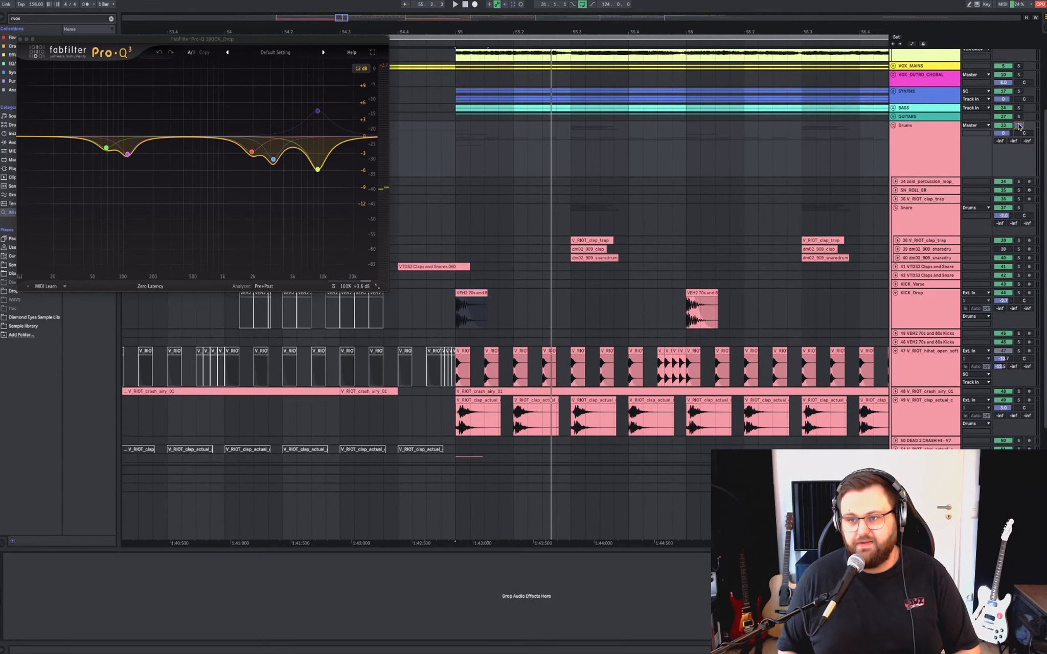
click(953, 145)
key(u)
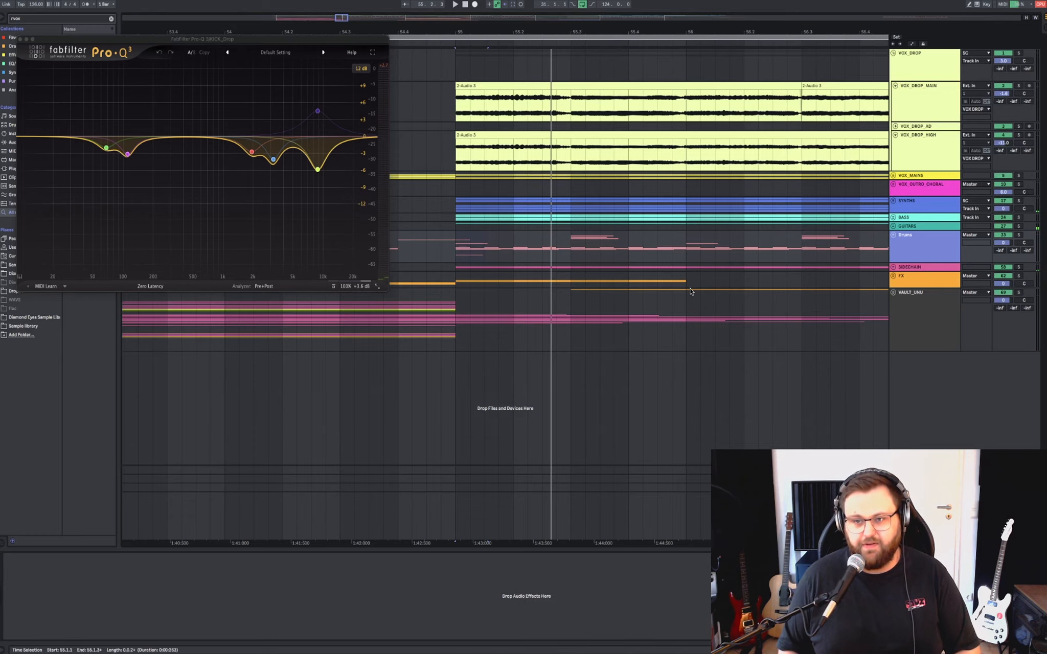
Place the insert marker at the start of the drop, 55.1.1, in the Drums group.
scroll(691, 292, right, 2)
click(469, 246)
key(minus)
key(minus)
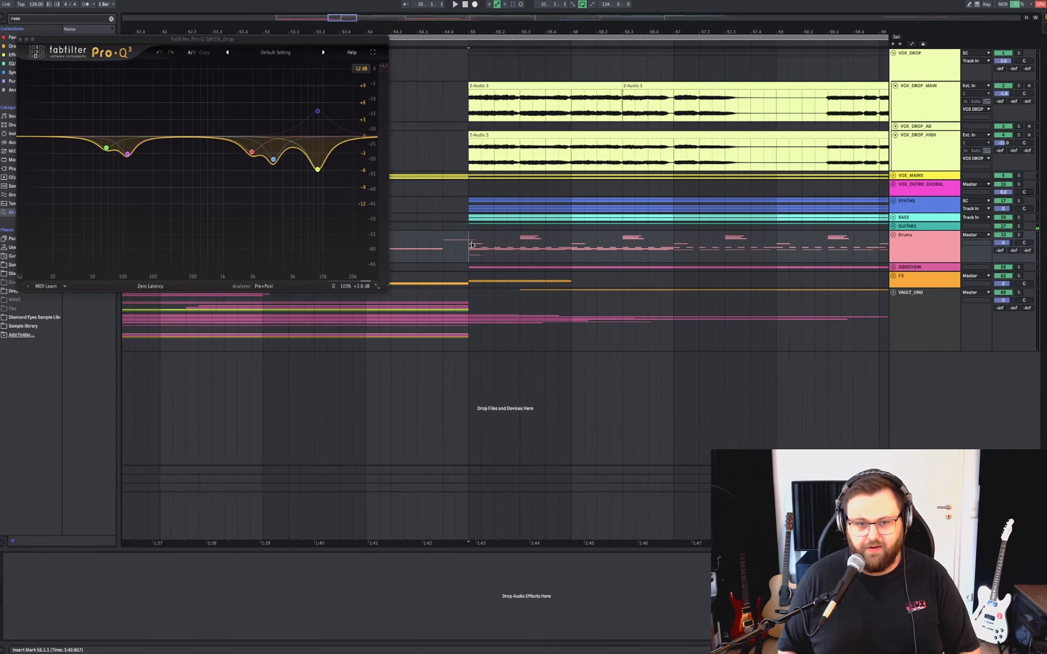
key(minus)
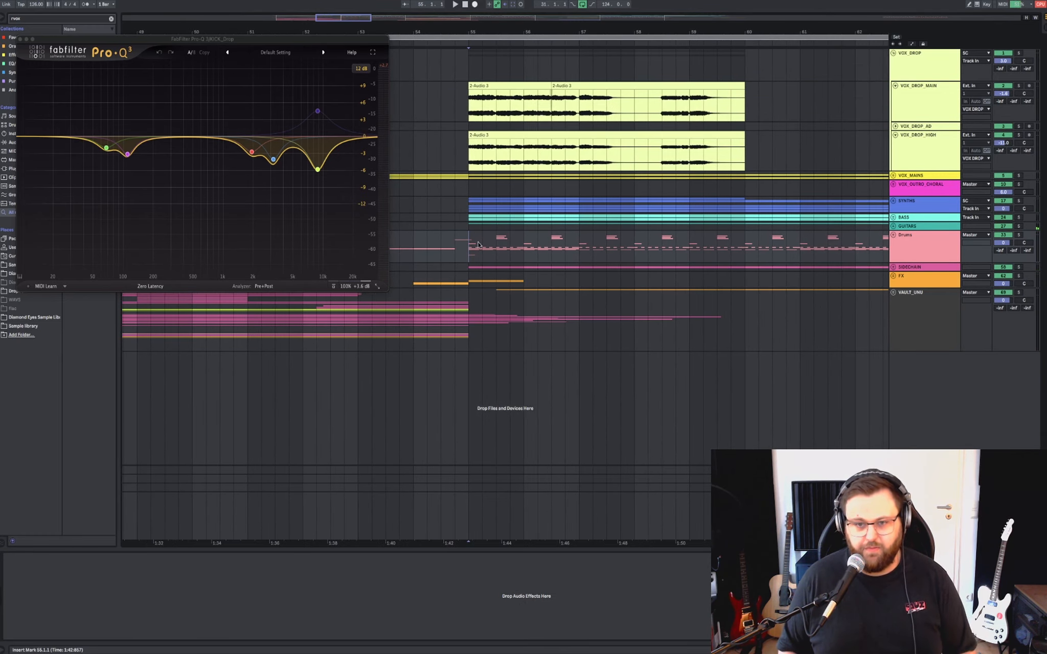
Unfold the SIDECHAIN group to show its trigger tracks, and place the insert marker at 54.3.1 just before the drop.
click(914, 268)
key(u)
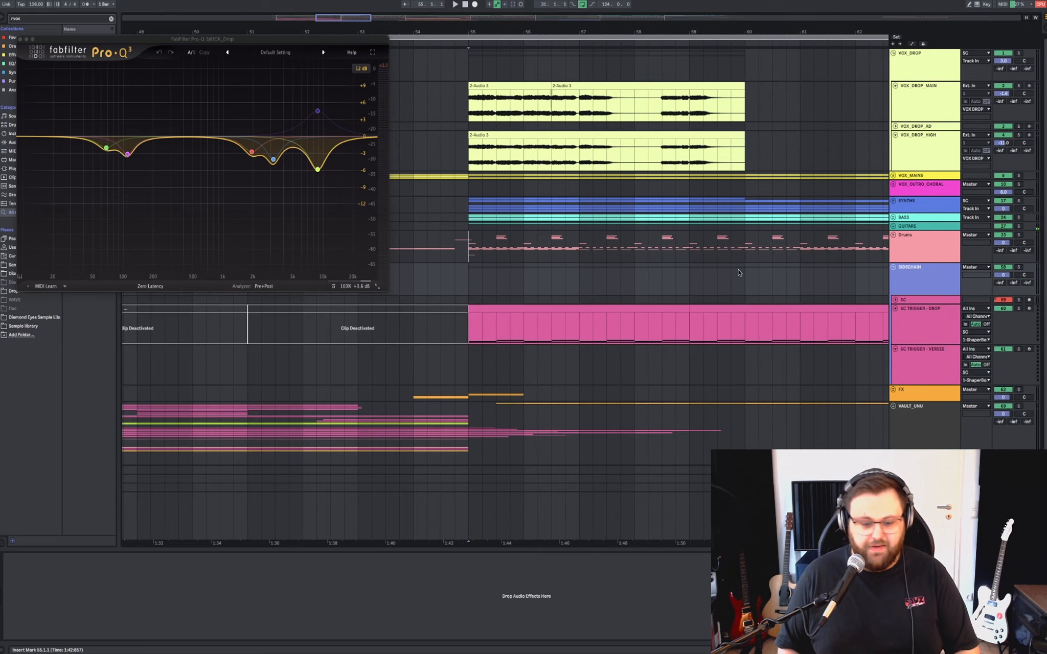
click(918, 326)
key(minus)
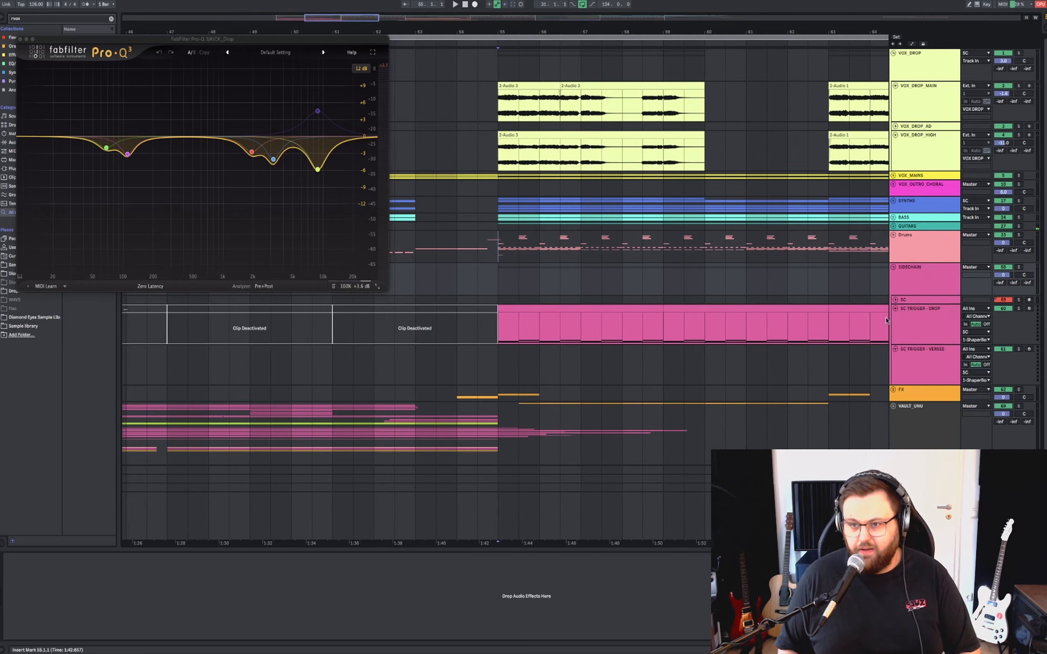
click(497, 296)
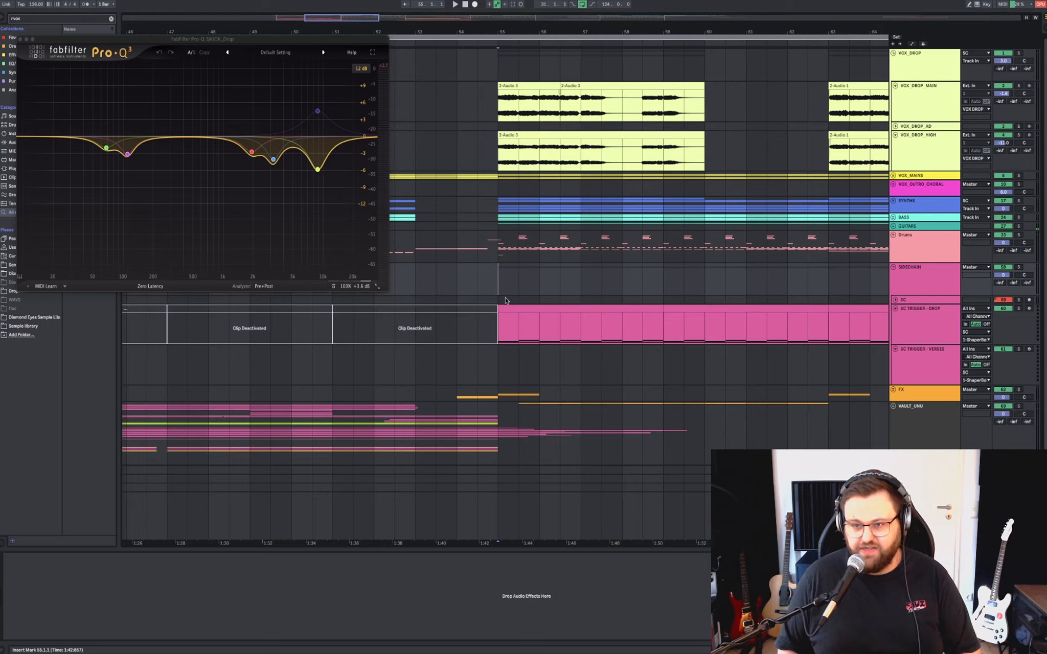
click(505, 301)
click(478, 286)
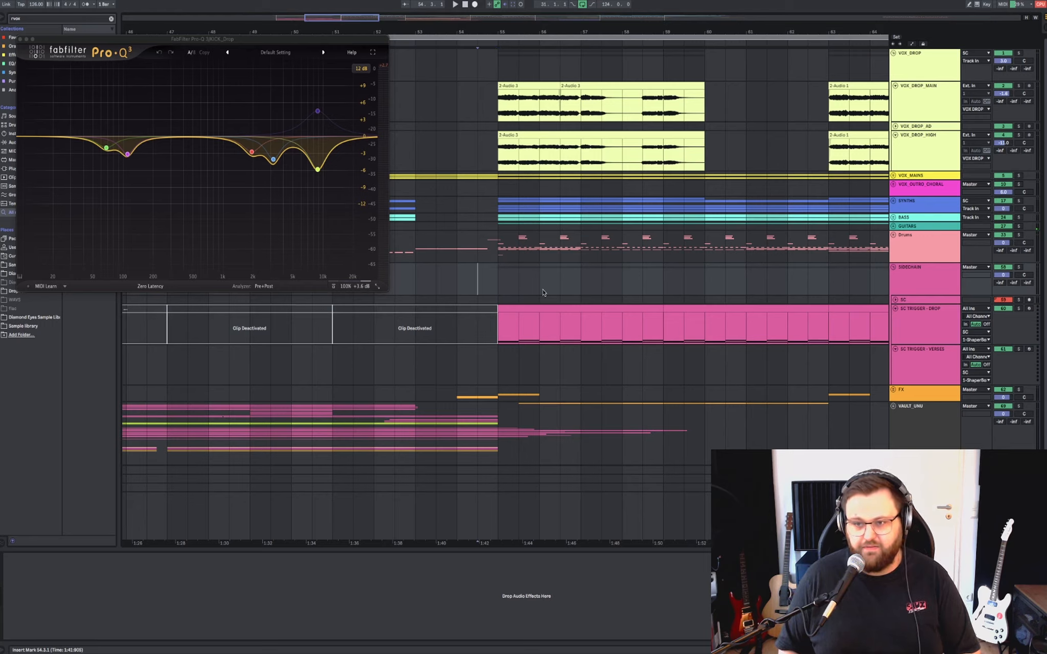
Unfold the SC track in the SIDECHAIN group and play the start of the drop from 55.1.1.
click(875, 302)
key(space)
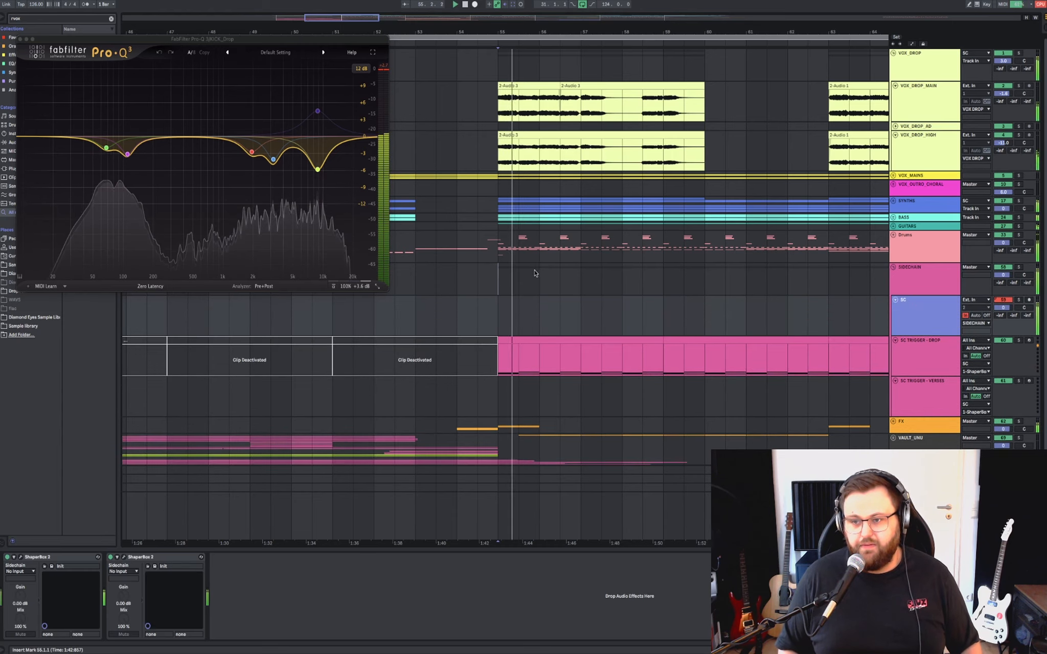
key(space)
Toggle the SC track's activator, solo the track to hear it from 55.1.1, and close the Pro-Q 3 window.
click(1003, 300)
click(1018, 300)
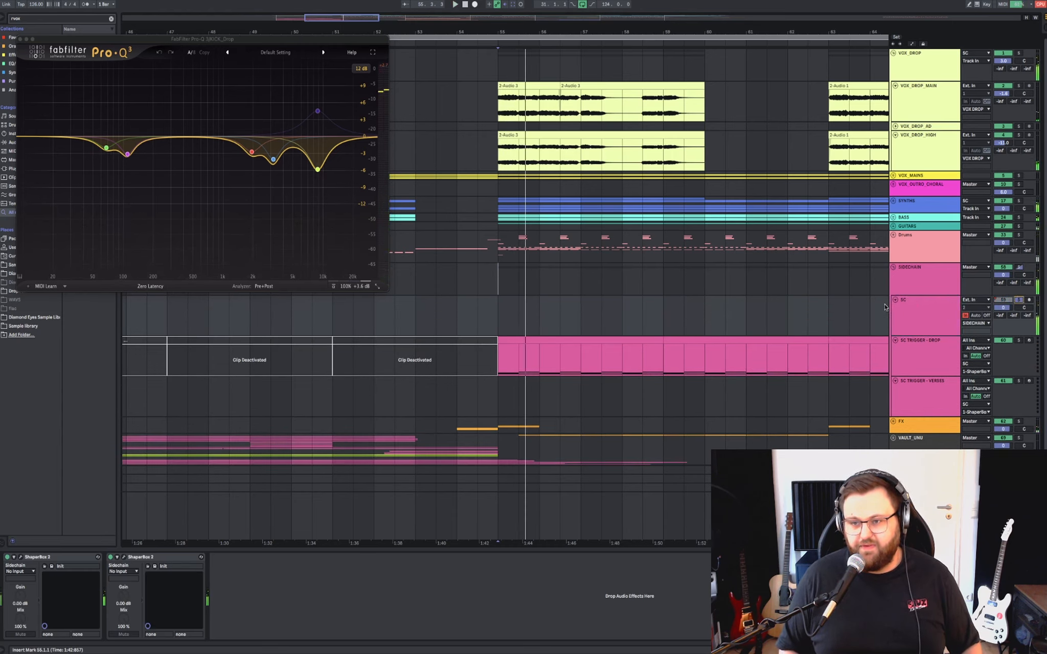
click(885, 307)
click(494, 315)
key(space)
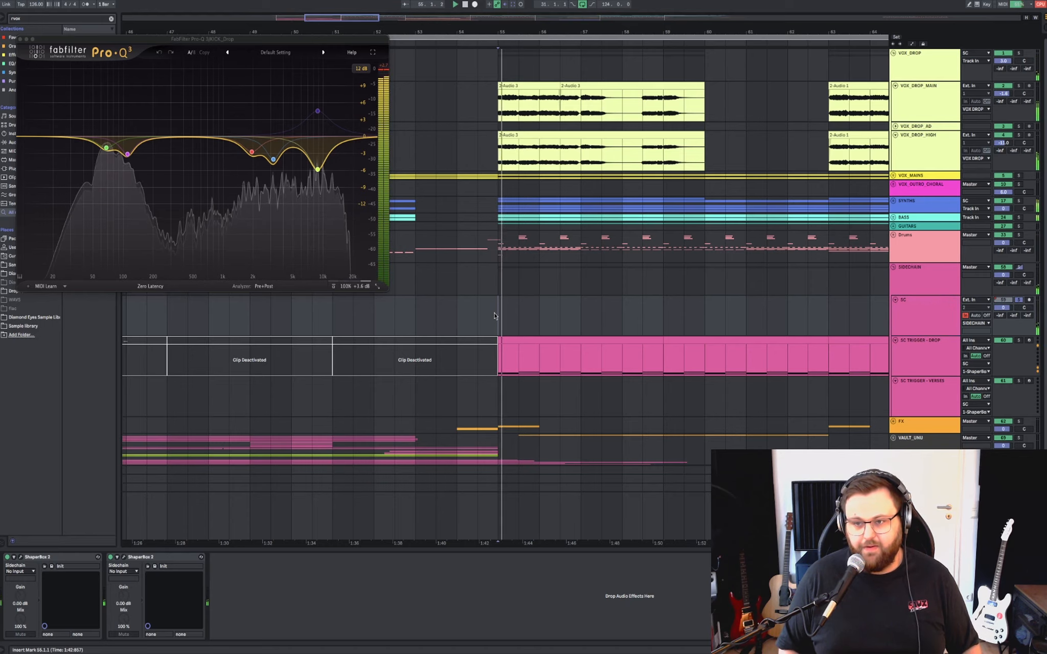
click(21, 39)
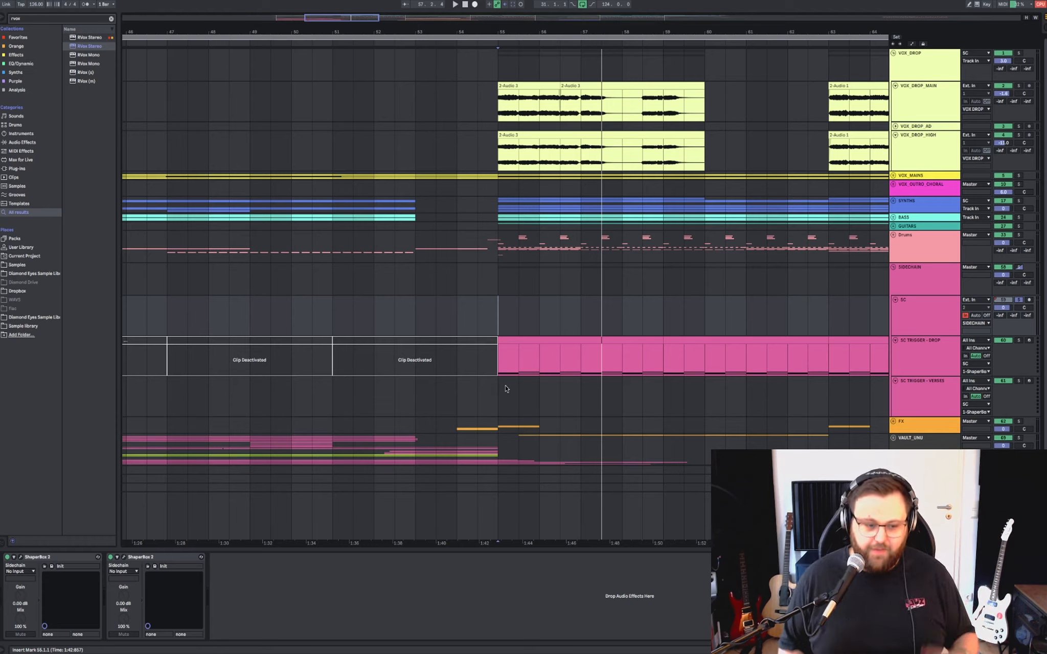
Mark bars 55 to 57 on the SC track, and examine the MIDI notes of the SC TRIGGER - DROP clip.
drag(503, 300, 579, 316)
click(579, 315)
drag(498, 316, 580, 309)
click(579, 308)
drag(581, 310, 505, 310)
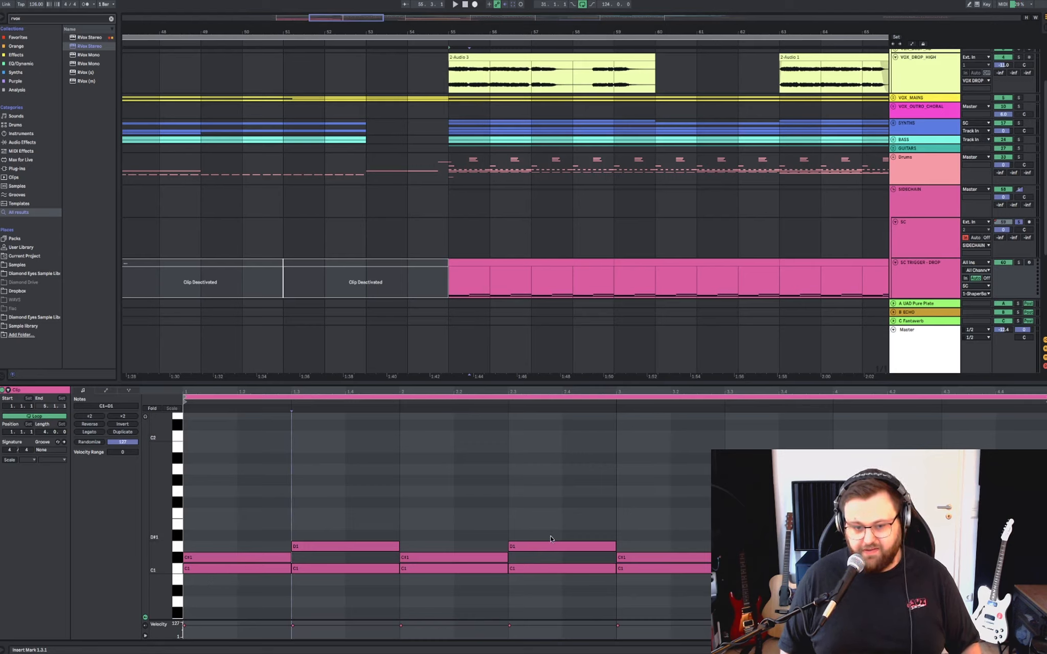
click(946, 263)
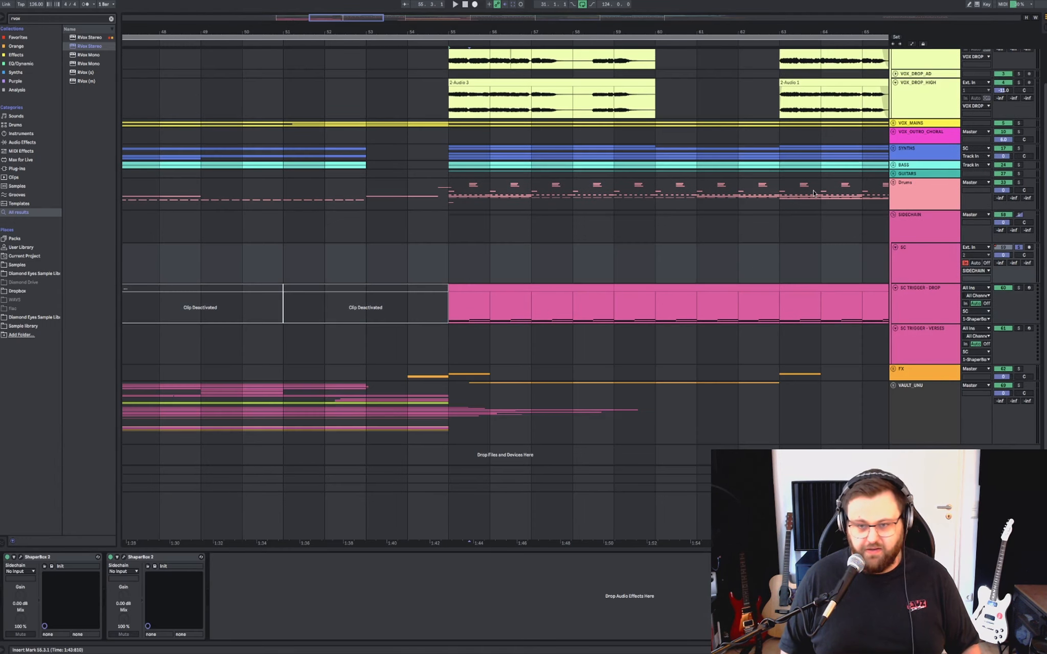
Fold the SIDECHAIN group and unfold the FX group to show its riser, crash and reversed-chord tracks.
click(900, 225)
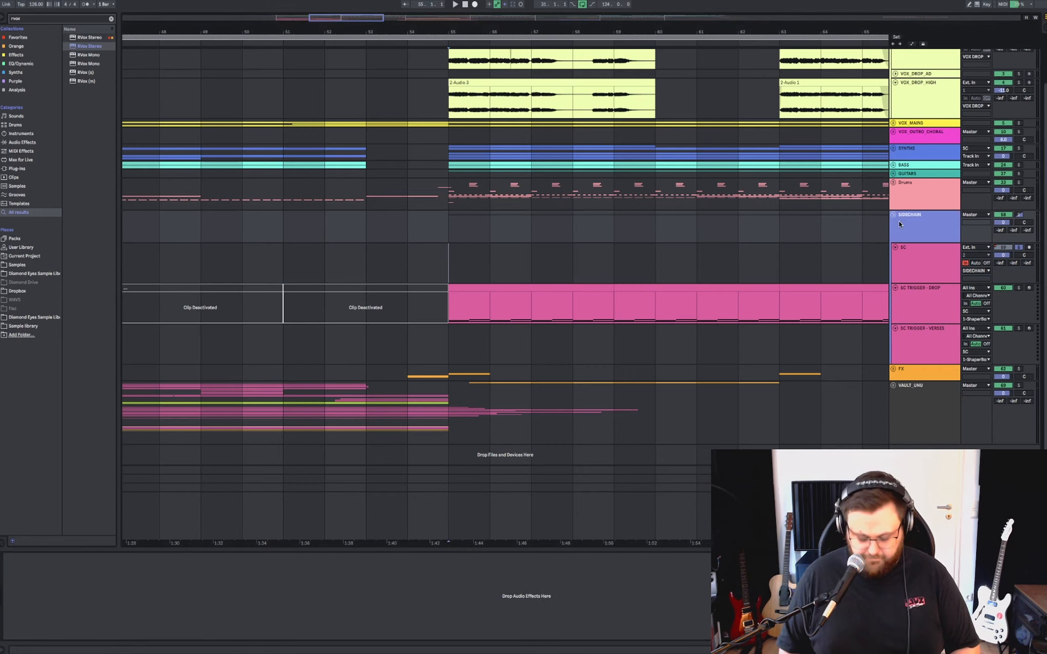
key(Left)
key(Down)
key(Right)
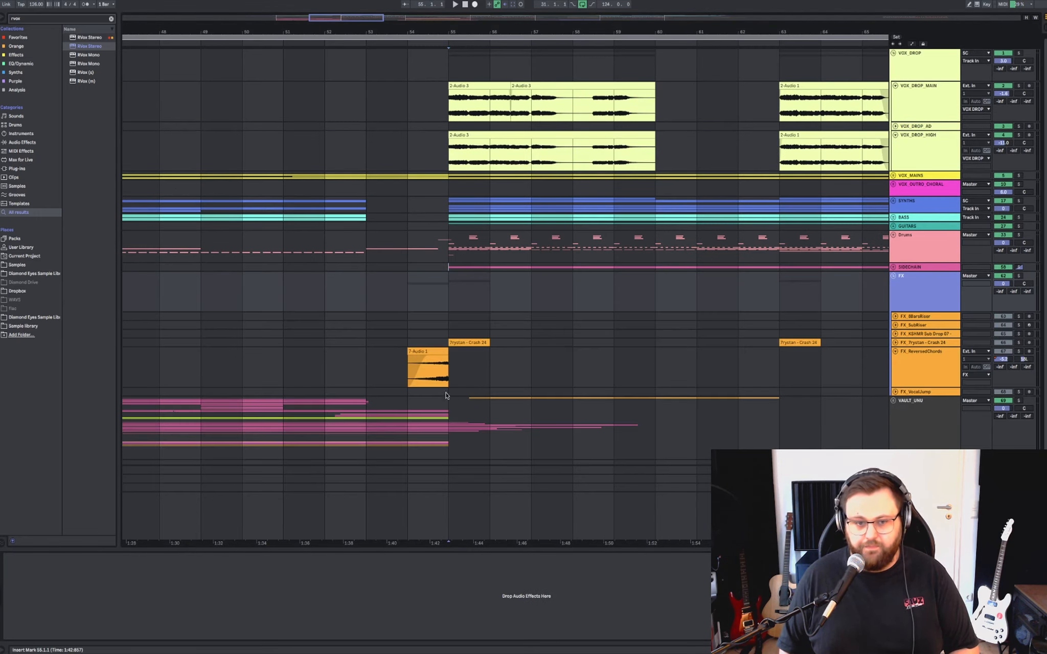
Play the Crash 24 clip at 55.1.1 soloed and again within the full mix.
click(458, 342)
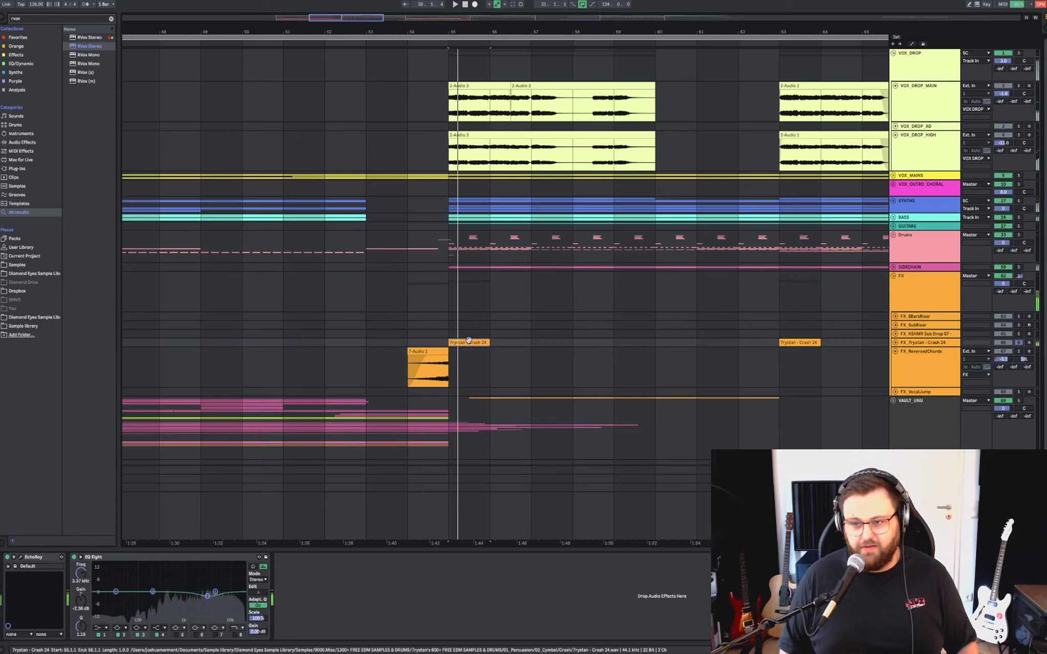
key(space)
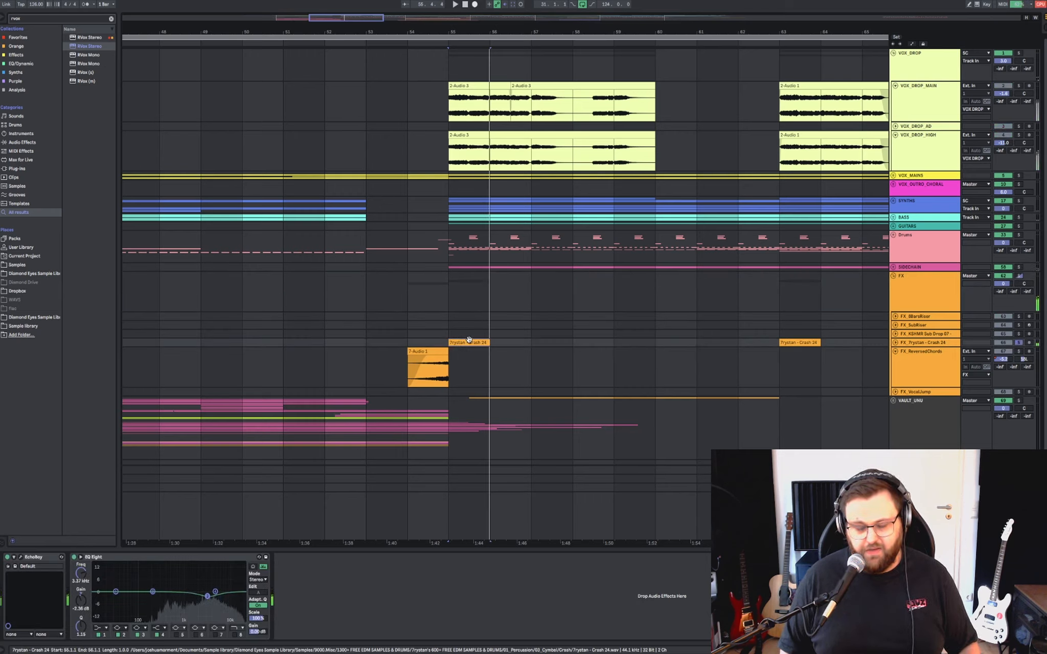
key(minus)
key(minus)
key(minus)
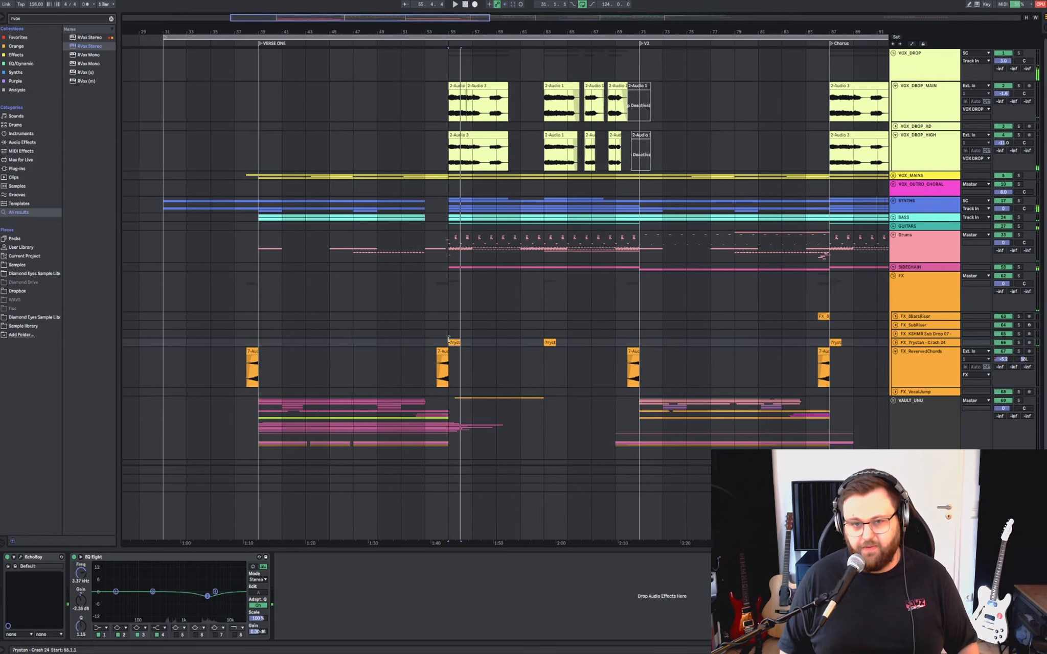
key(space)
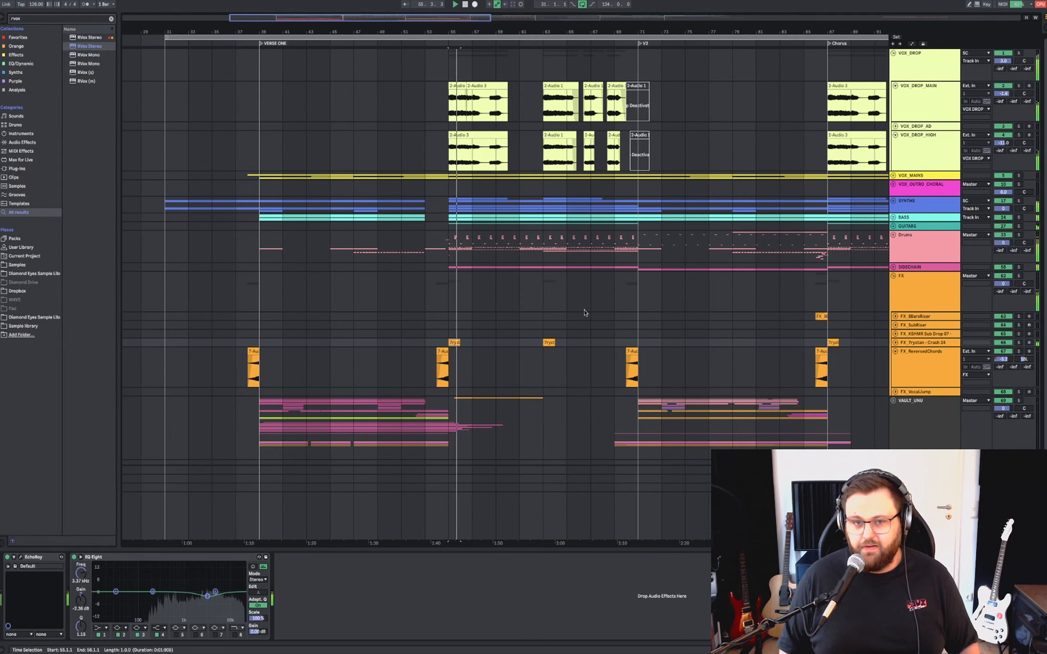
Place the insert marker at the start of V2, 71.1.1, and briefly play from there.
click(633, 336)
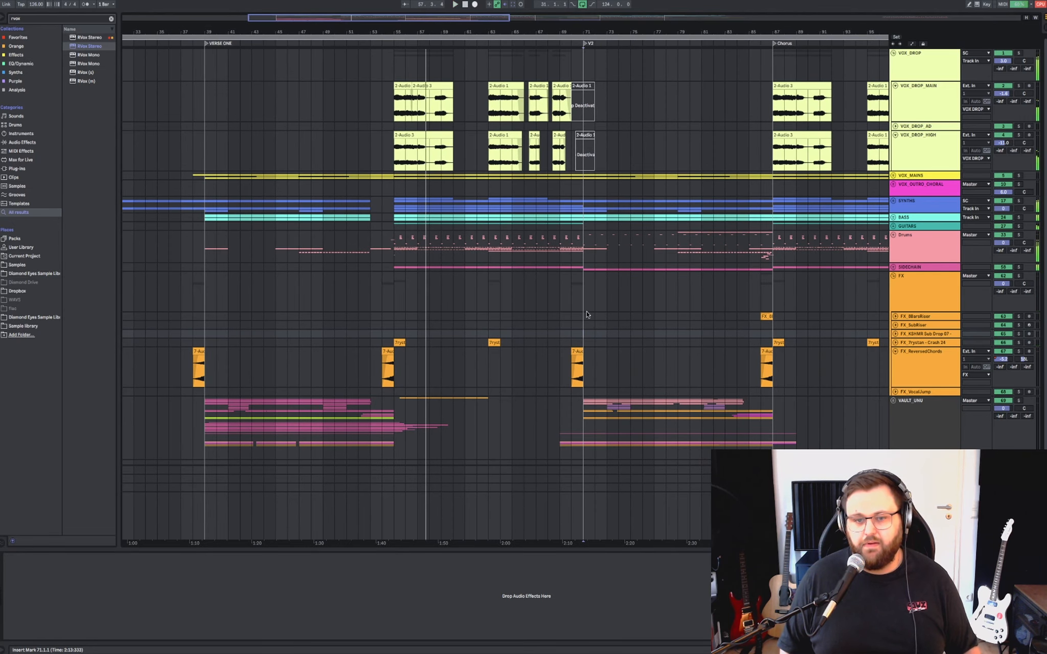
click(584, 306)
scroll(584, 306, right, 2)
key(space)
key(space)
scroll(584, 306, right, 3)
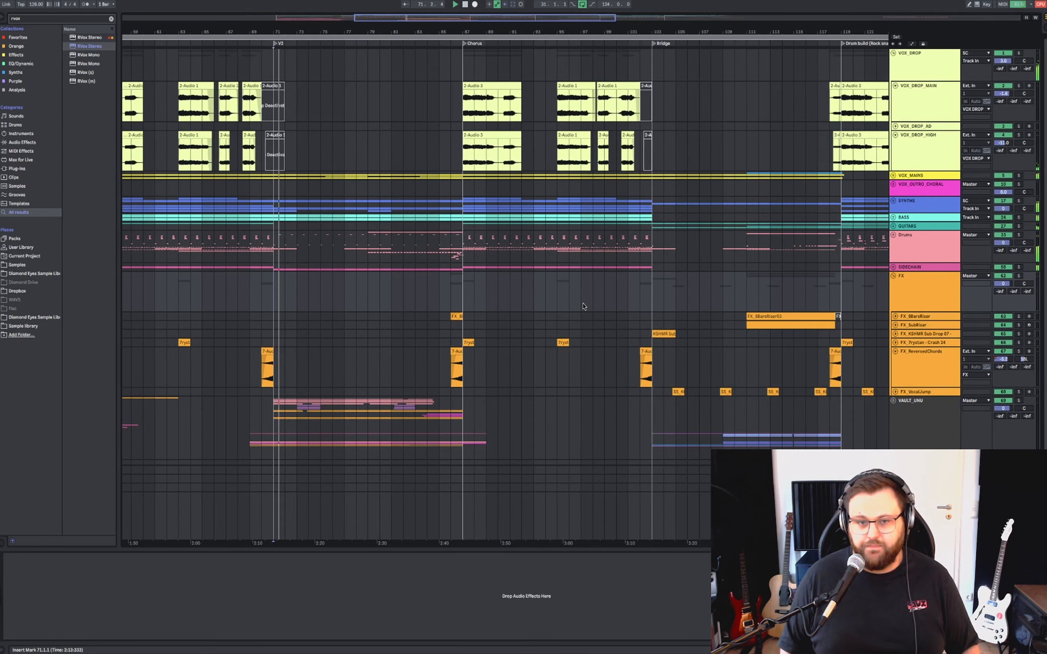
scroll(280, 298, left, 1)
click(293, 294)
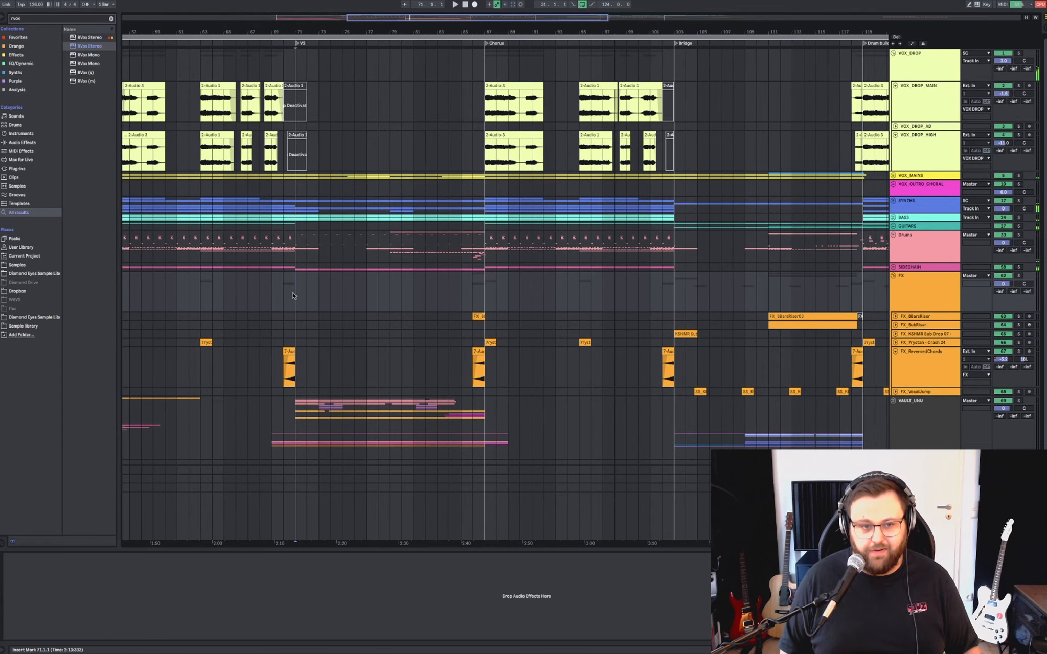
Unfold the Drums group across the V2 section and play its layers from 71.1.1.
scroll(293, 294, up, 5)
scroll(293, 294, down, 3)
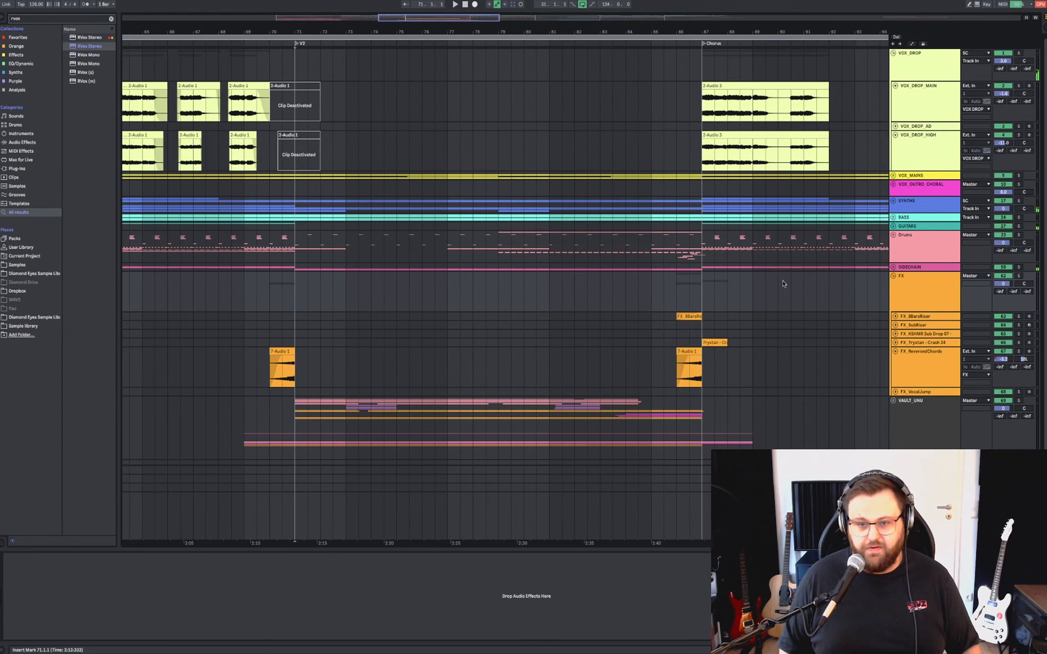
click(923, 246)
key(u)
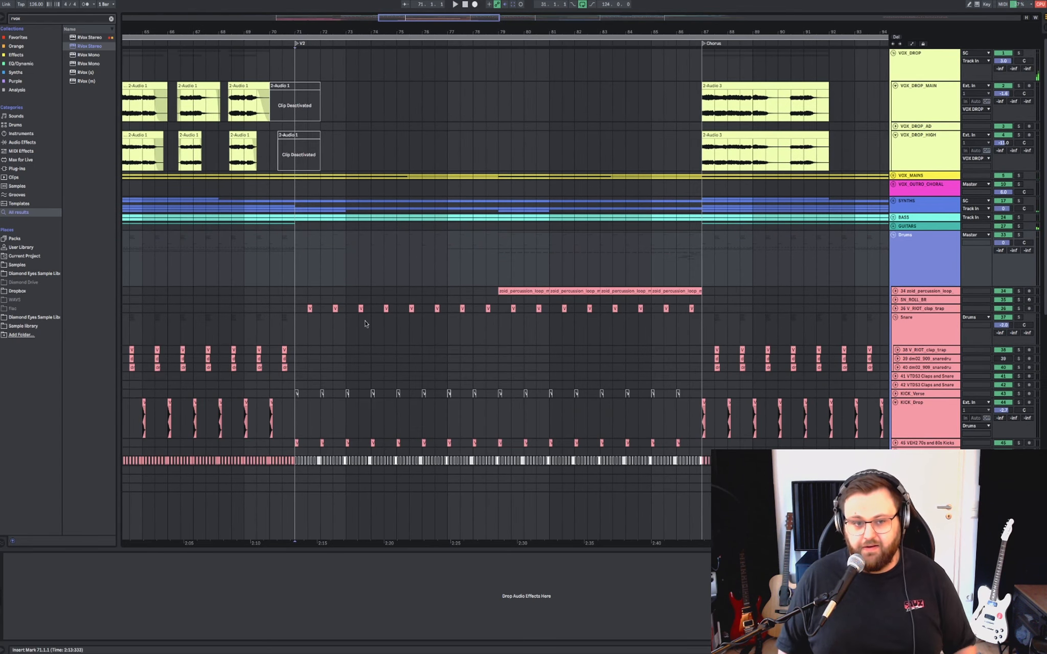
scroll(365, 323, down, 2)
scroll(312, 373, down, 1)
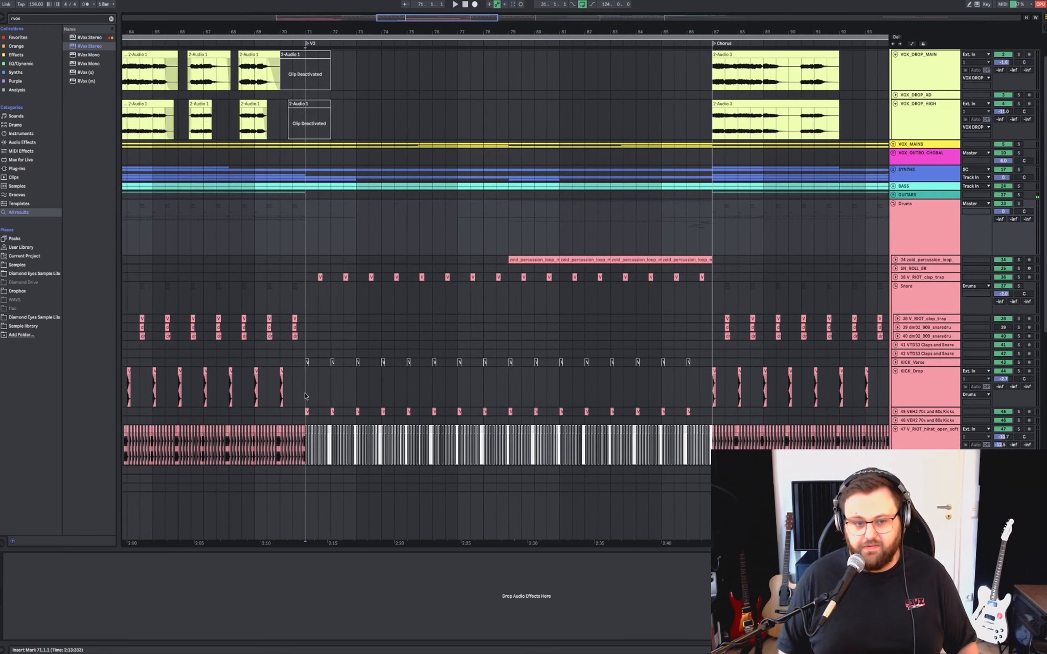
scroll(338, 383, down, 1)
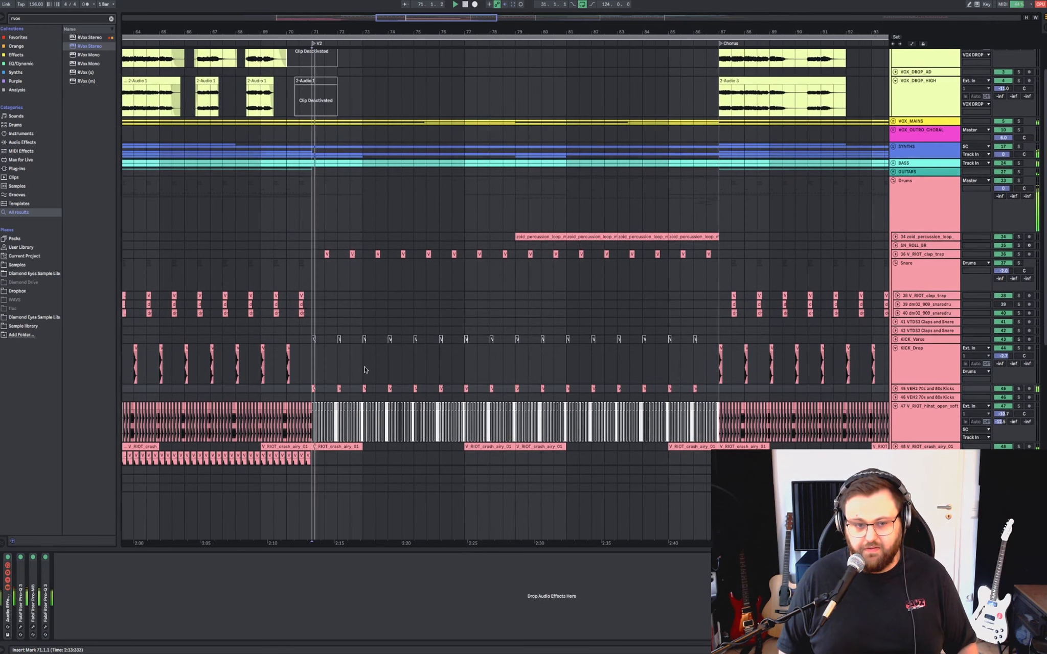
Fold the Drums group and place the insert marker at 79.1.1, halfway through V2.
click(908, 209)
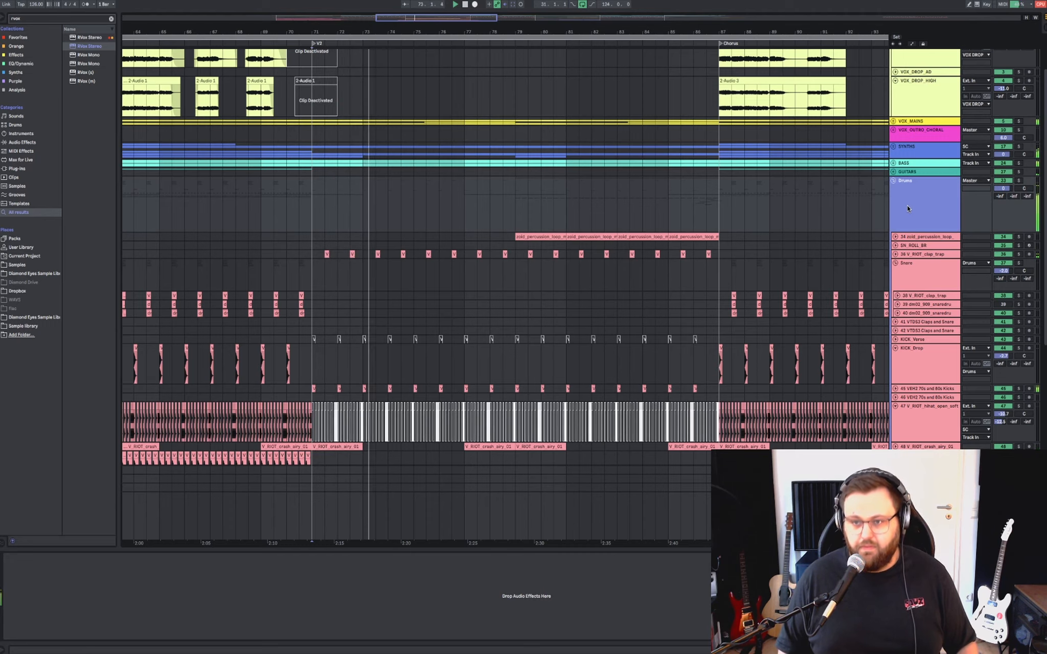
key(Left)
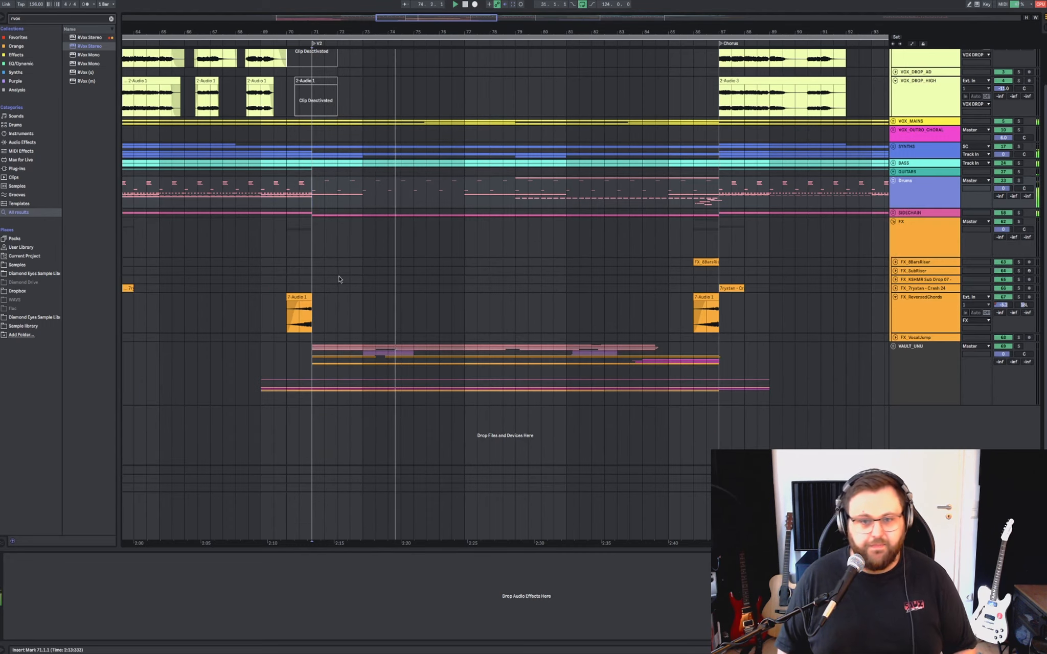
click(515, 201)
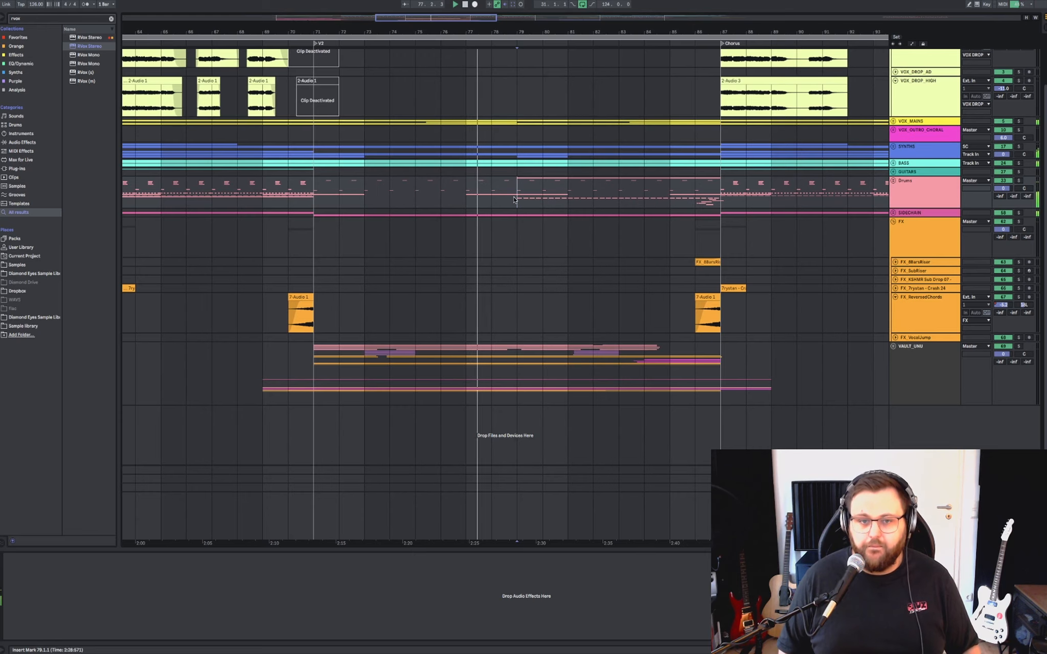
Unfold the Drums group again and look through the layers that play in the second half of V2.
click(915, 203)
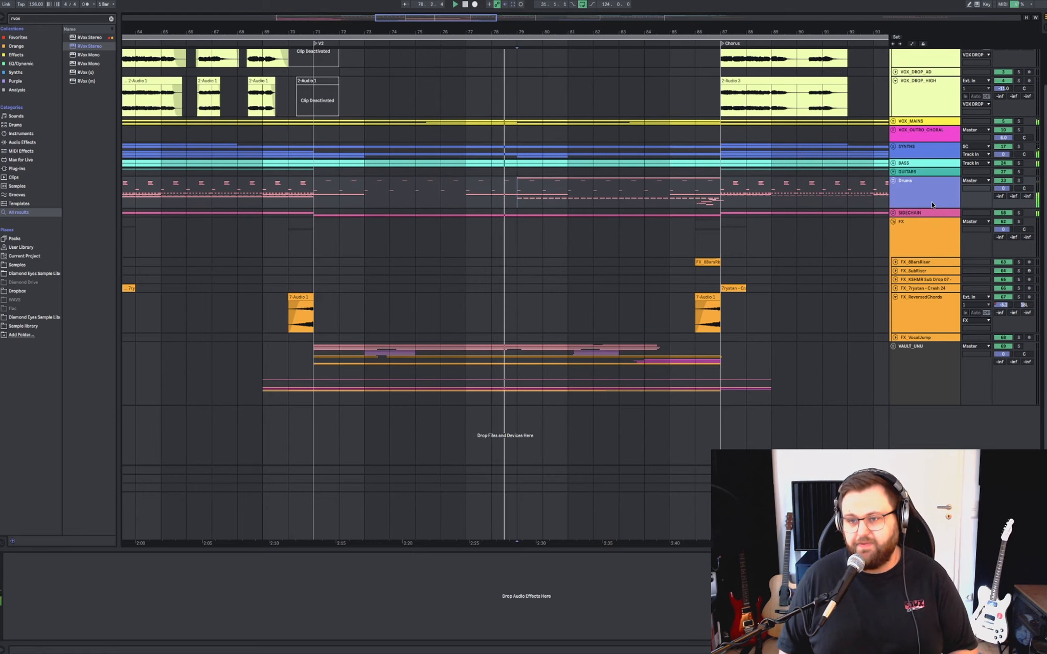
key(u)
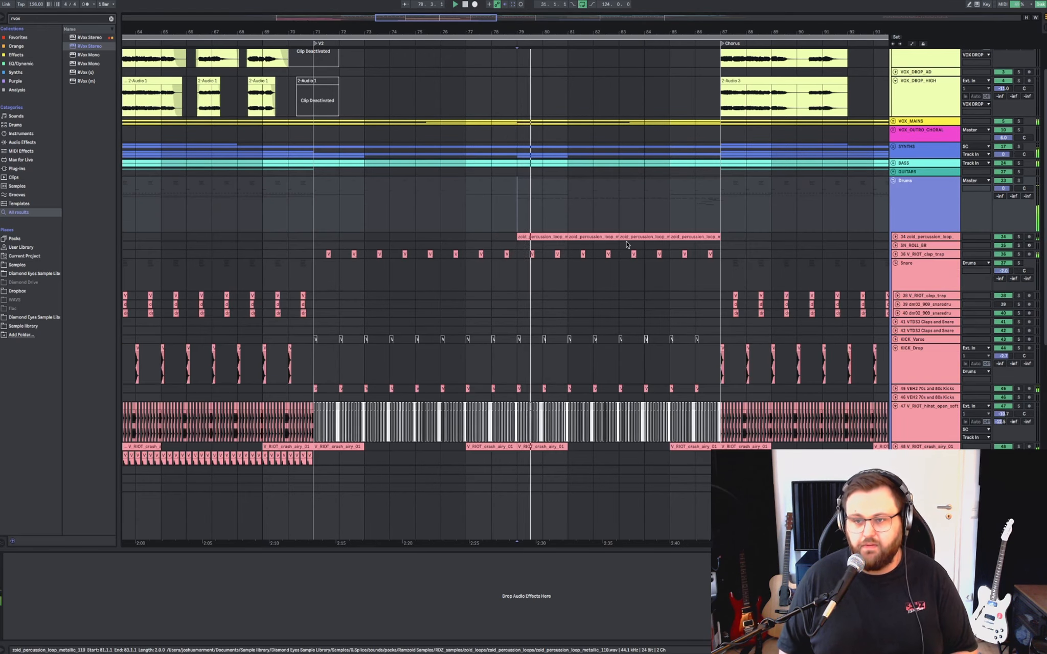
scroll(715, 332, down, 5)
scroll(716, 331, down, 3)
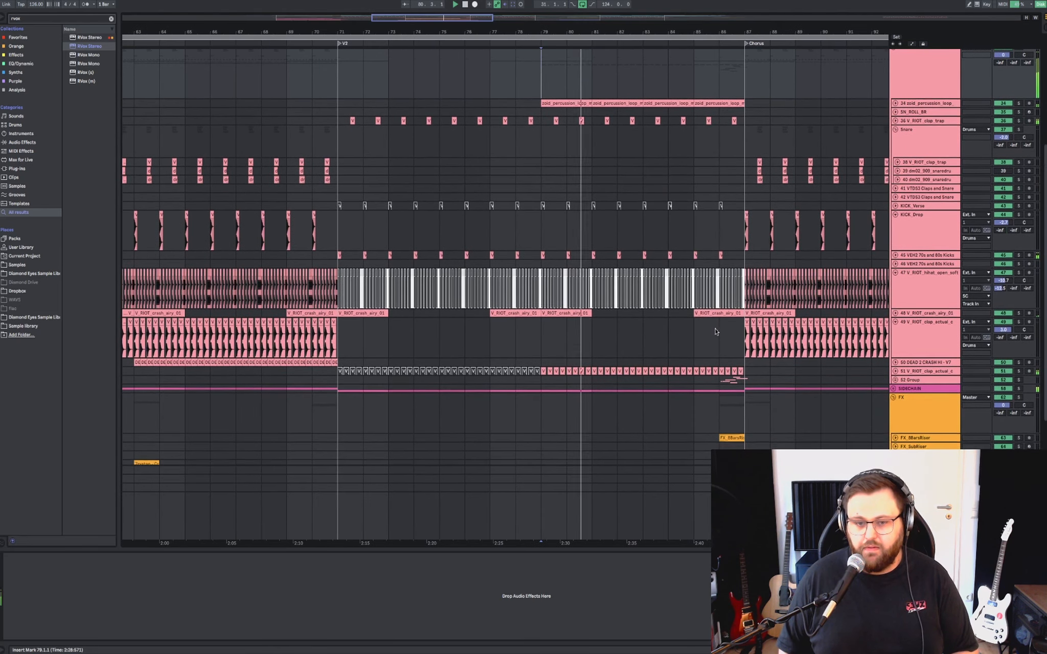
scroll(630, 359, up, 5)
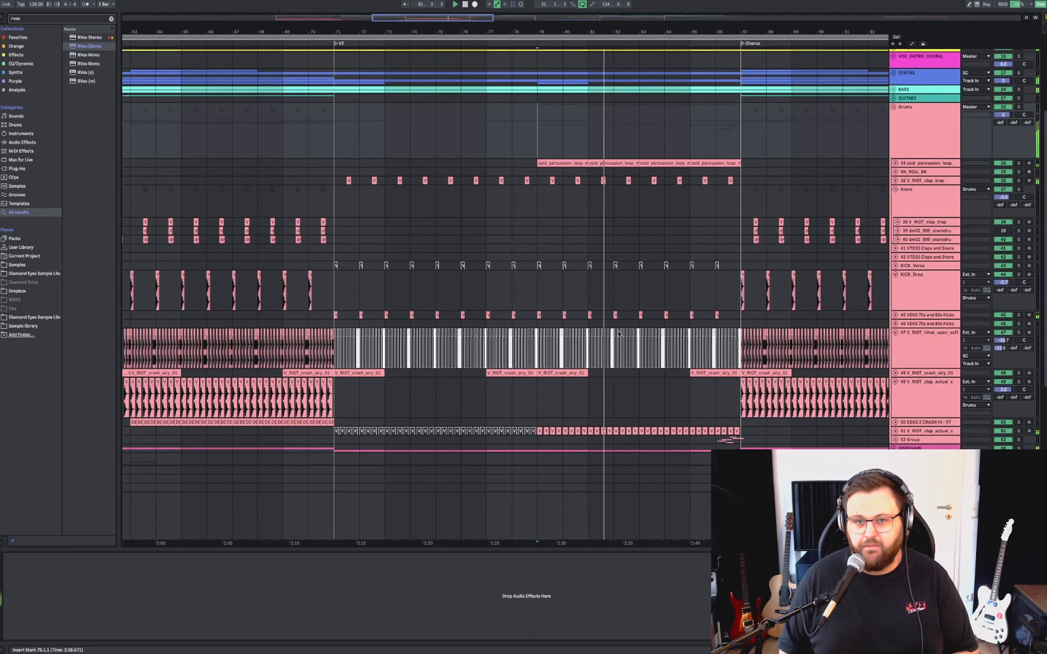
Unfold the zoid percussion loop track to examine its clips, and fold it again.
click(929, 164)
key(u)
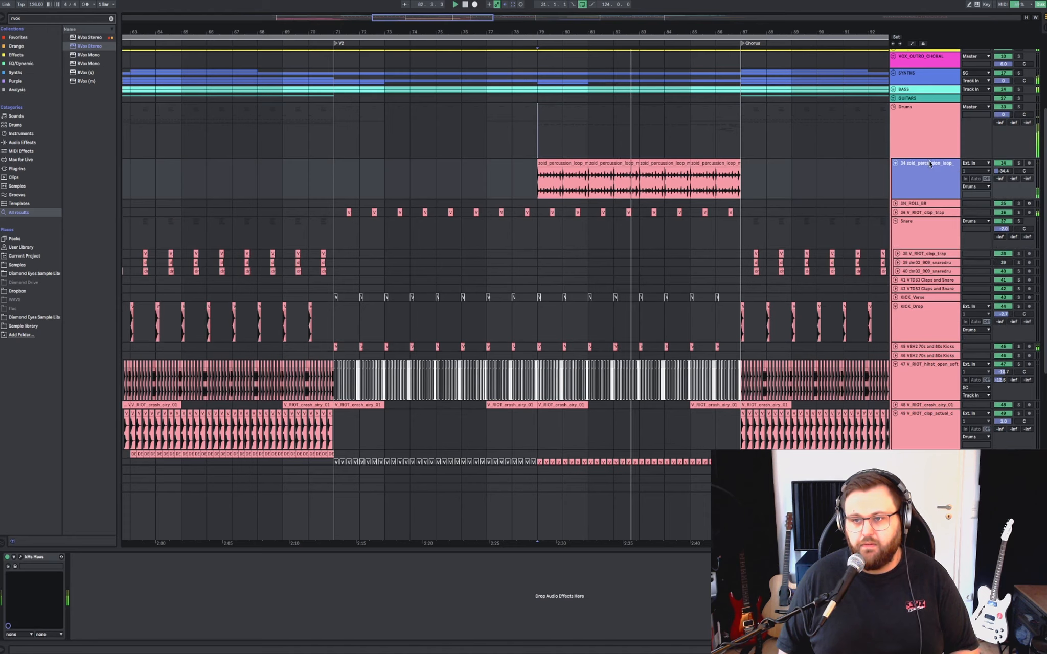
key(u)
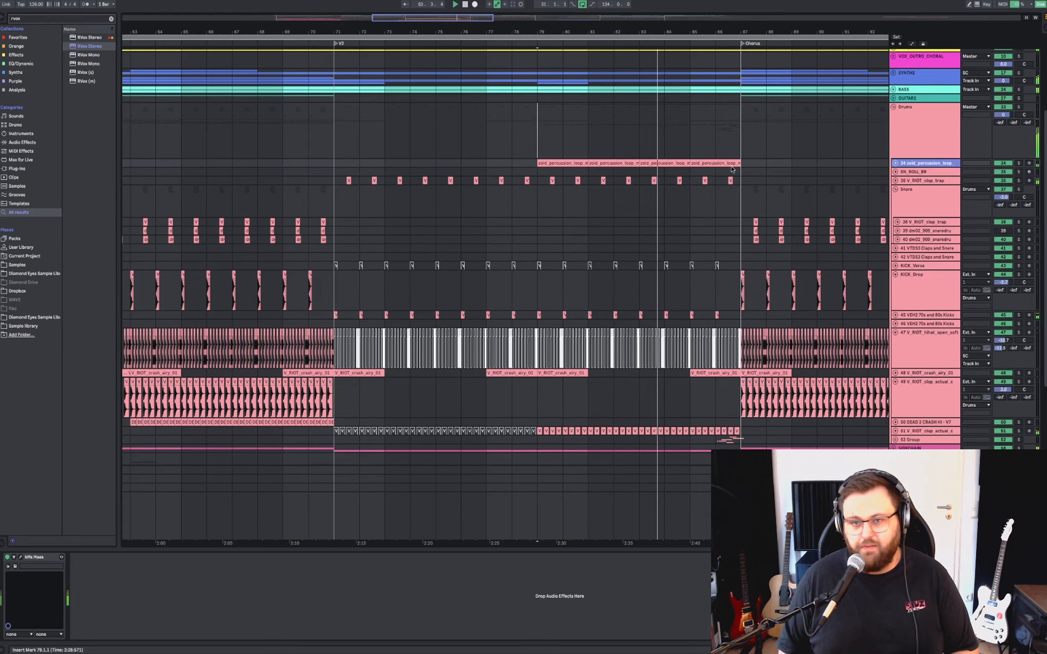
Unfold the tom group inside the Drums group, at the fill just before the Chorus.
scroll(689, 355, down, 4)
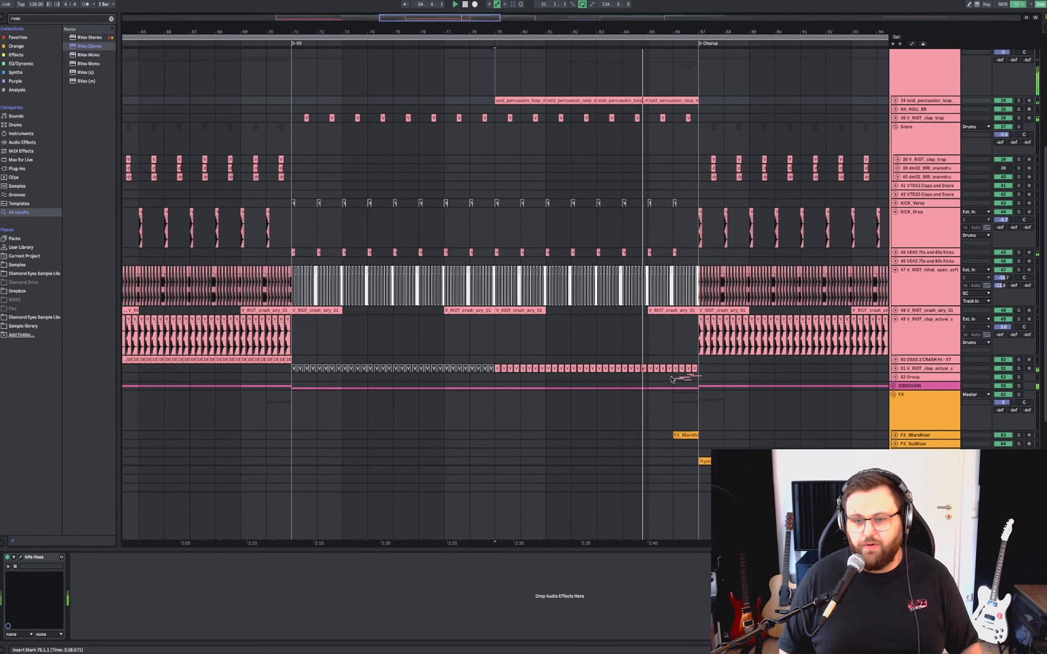
click(921, 377)
key(u)
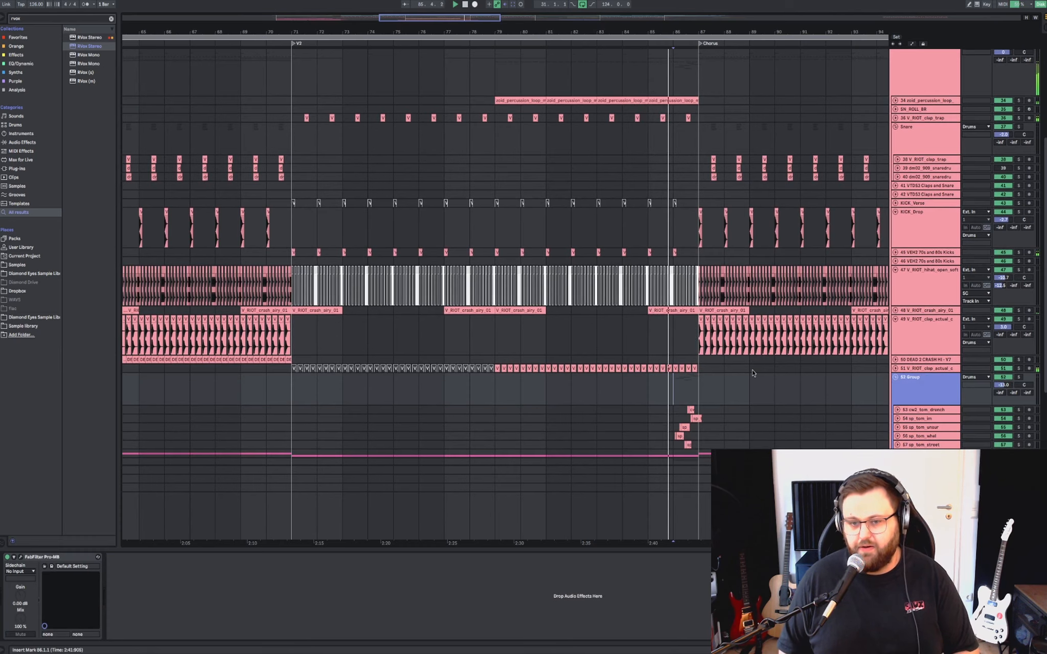
Solo the tom group and play its fill from 86.1.1 up to the Chorus.
scroll(752, 374, down, 4)
scroll(752, 374, up, 5)
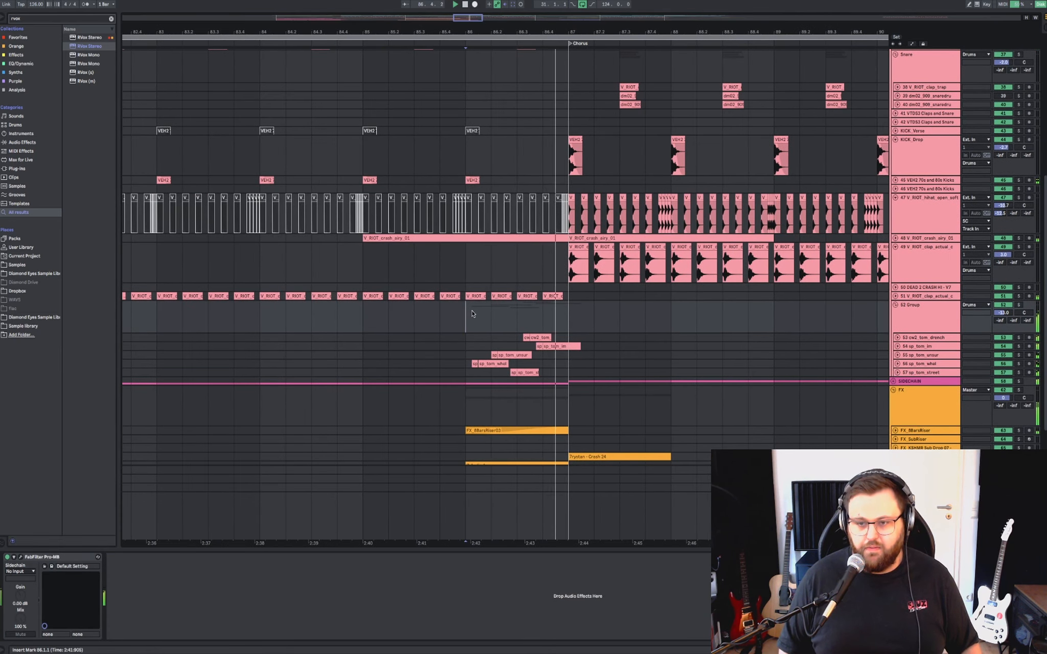
click(938, 312)
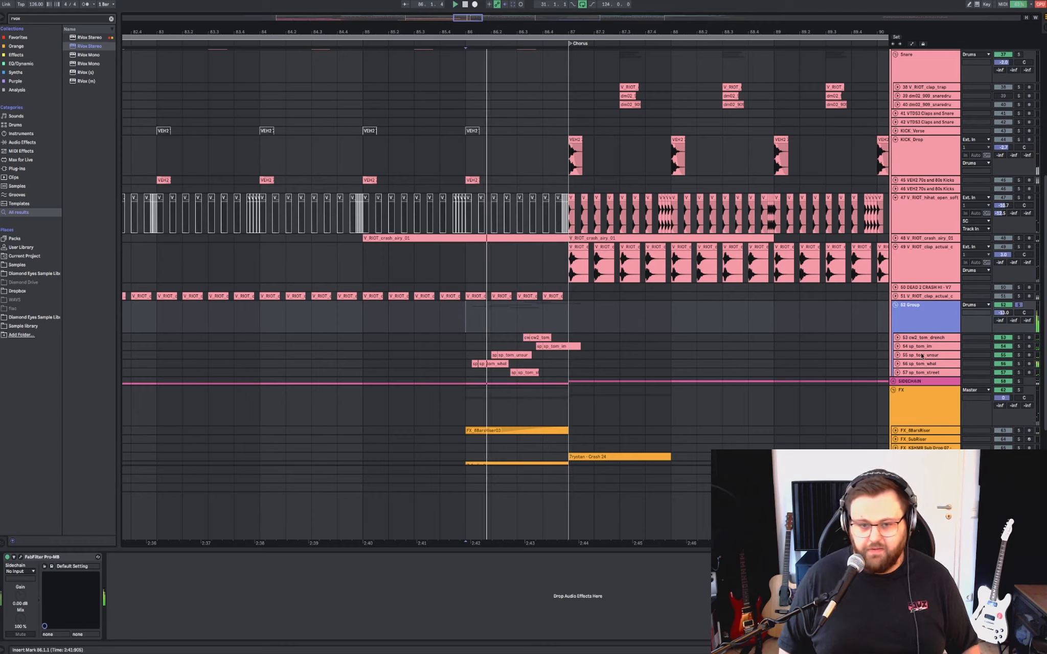
drag(1003, 312, 1002, 314)
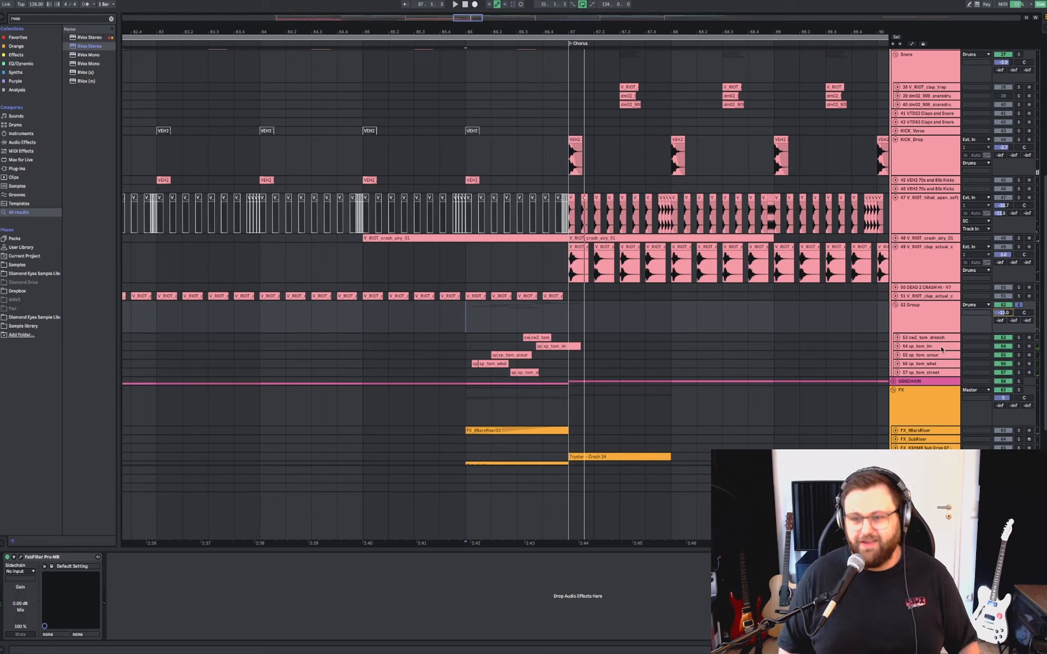
Unfold the individual tom tracks inside the tom group and examine the layered tom clips just before the Chorus.
click(939, 376)
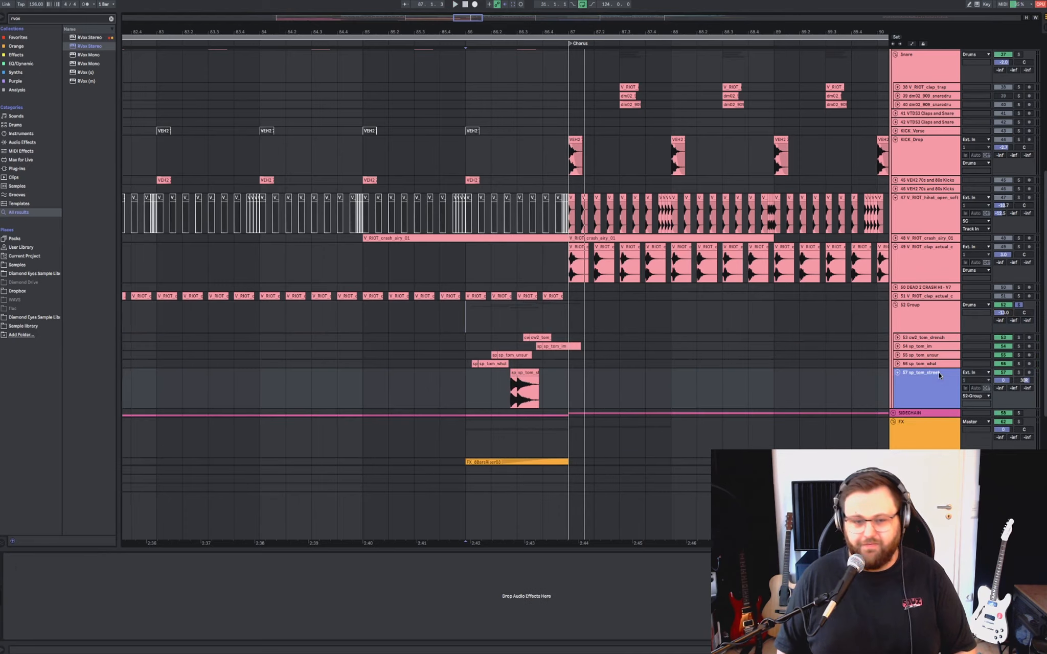
key(Up)
key(Up)
key(Up)
key(Up)
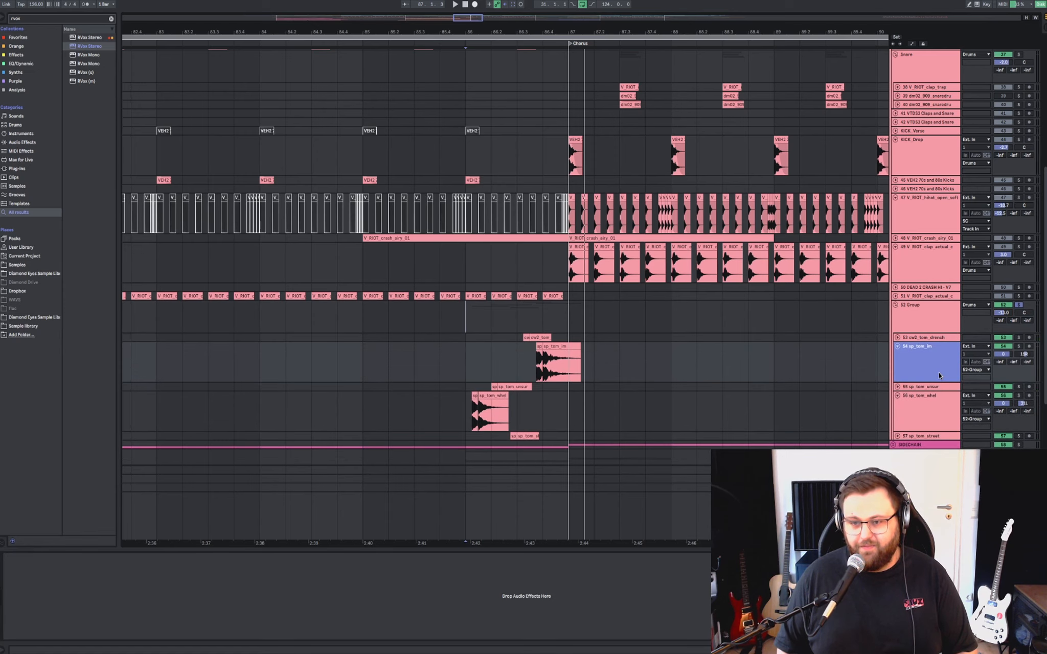
scroll(665, 352, down, 3)
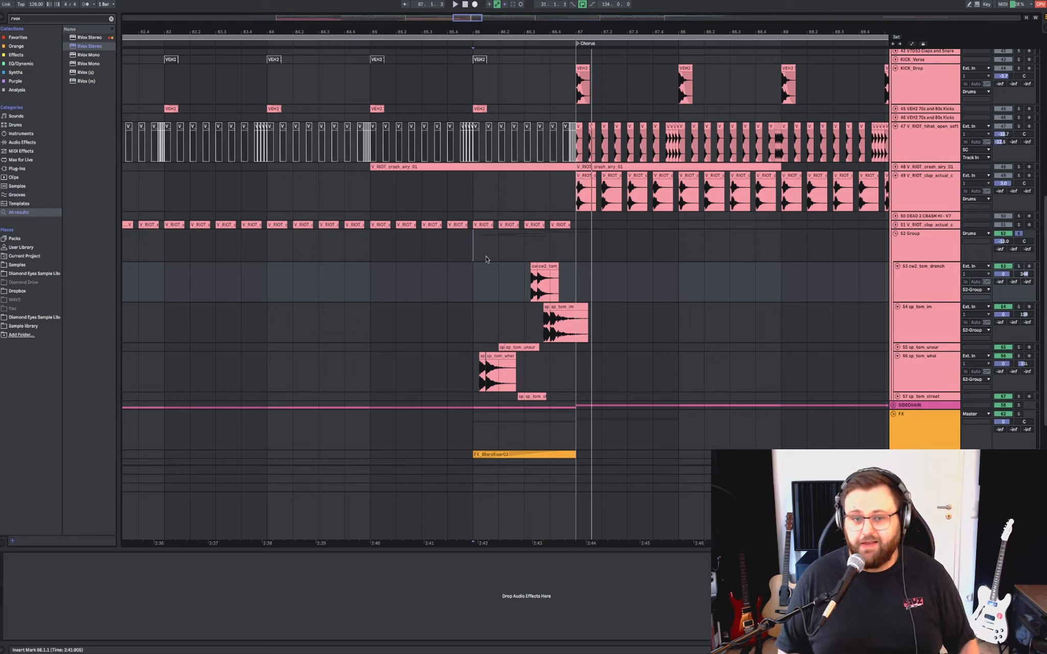
scroll(490, 268, down, 1)
ctrl+scroll(491, 268, up, 5)
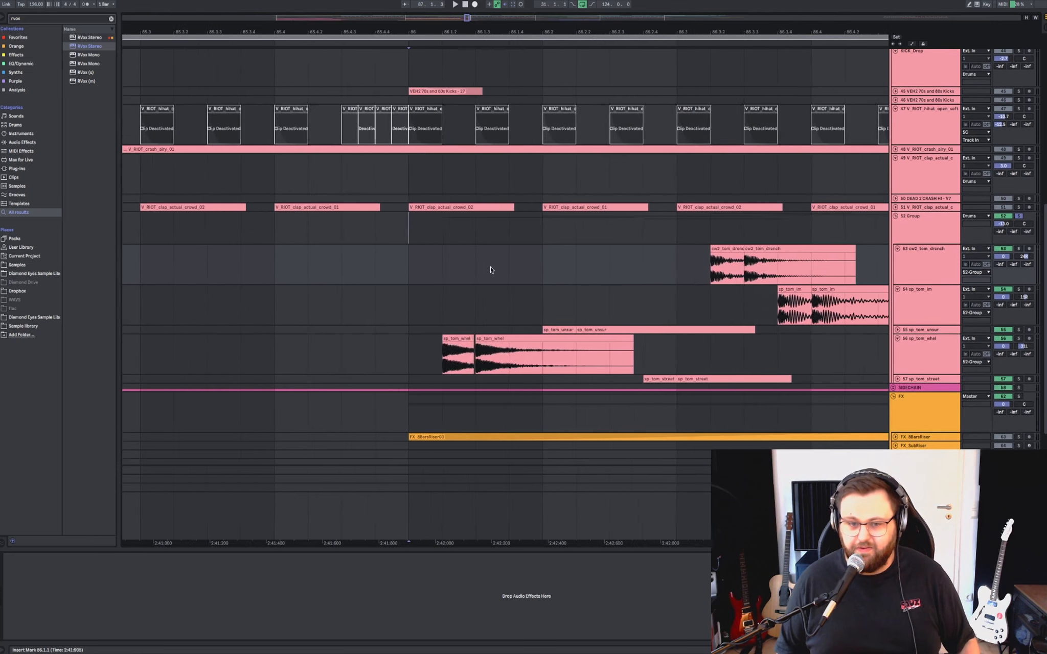
scroll(491, 270, down, 4)
Open FabFilter Pro-MB on the tom group, play the fill from 86.1.1 with it showing, and close the plug-in.
click(468, 243)
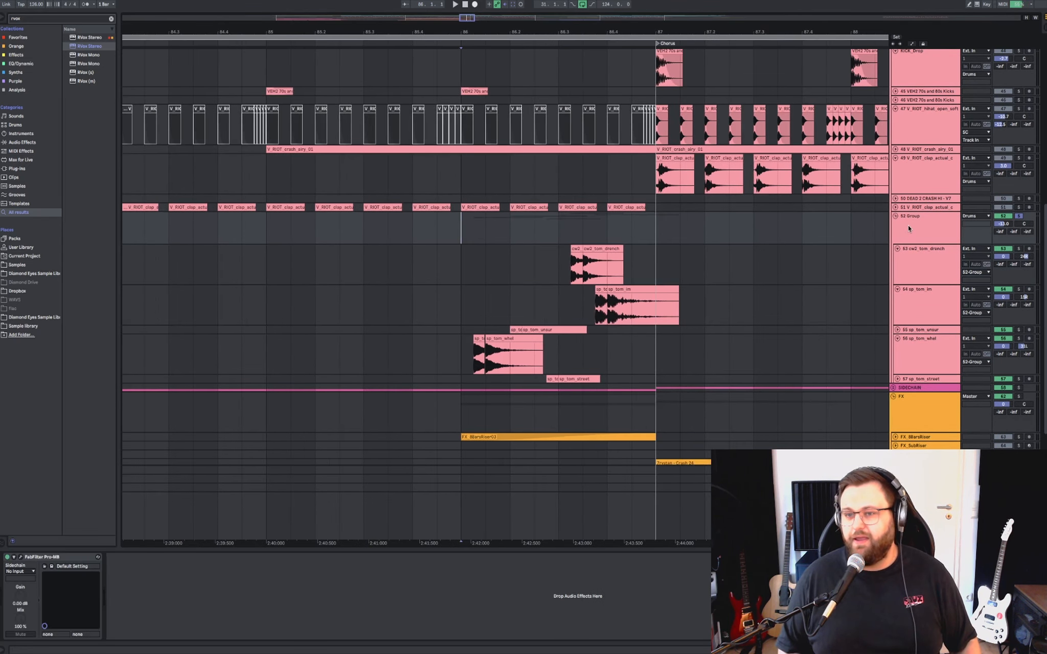
click(926, 228)
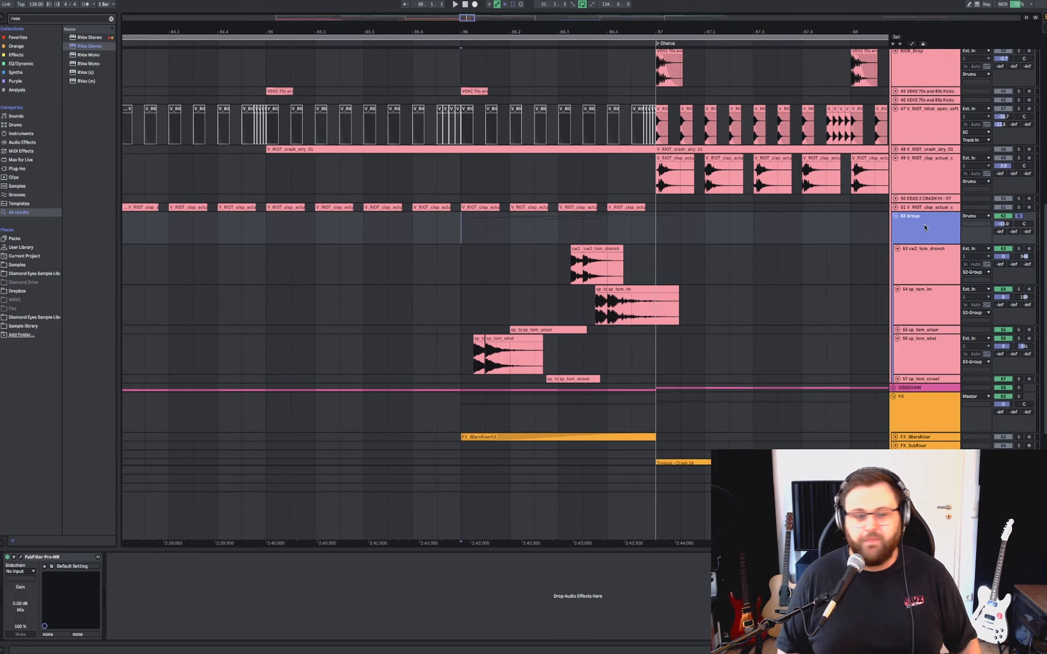
click(20, 557)
key(space)
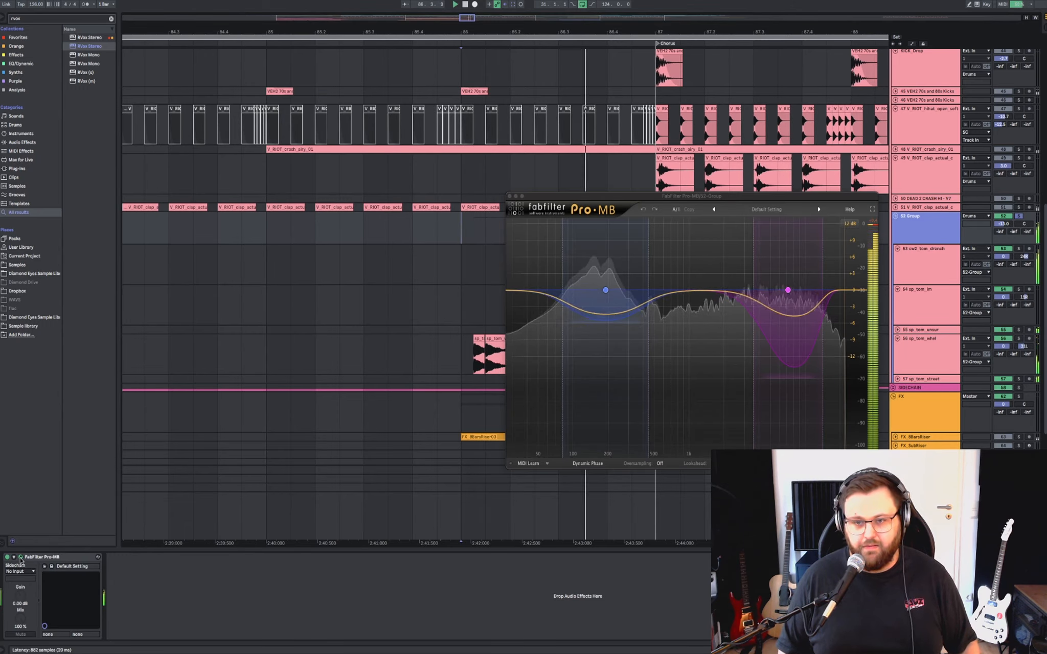
click(21, 557)
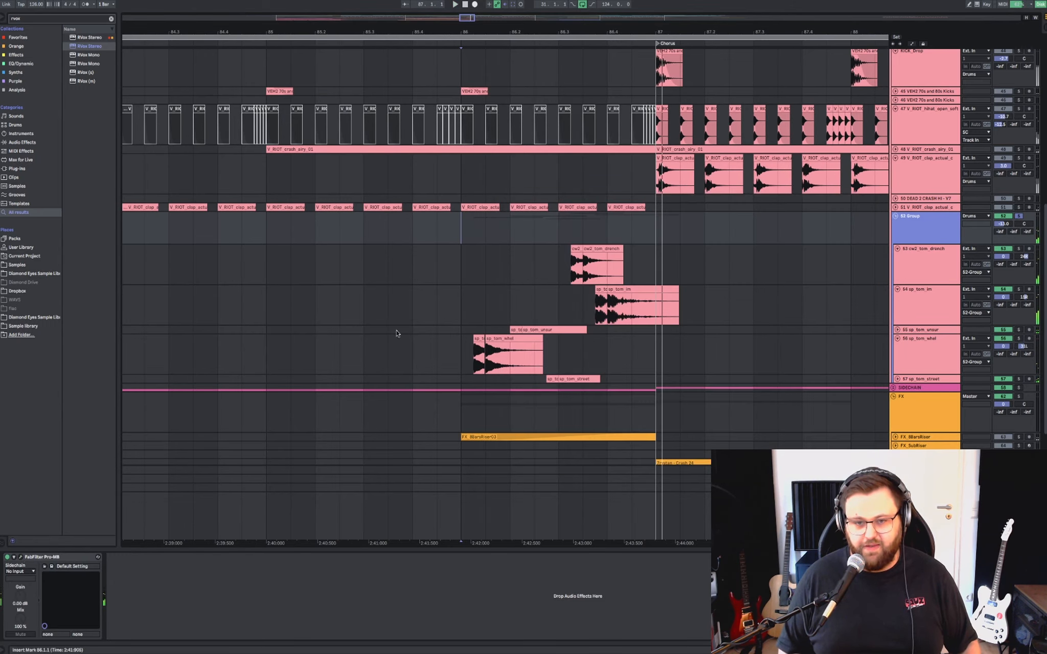
click(453, 365)
key(space)
Fold the tom group and take it out of solo.
key(Up)
key(Up)
key(Up)
key(Up)
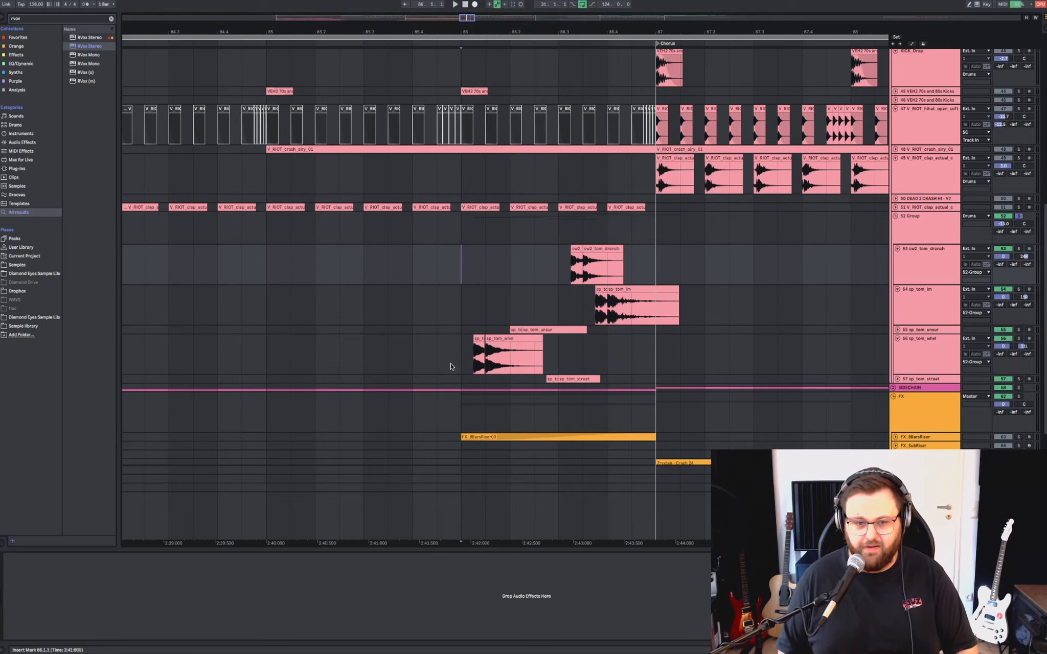
click(922, 239)
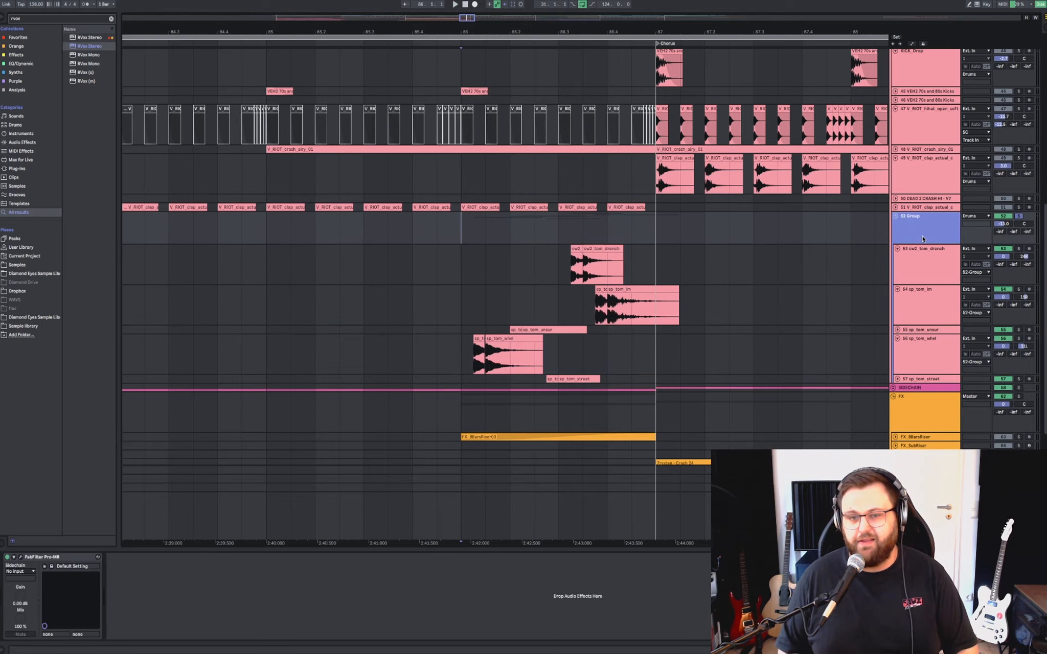
key(Left)
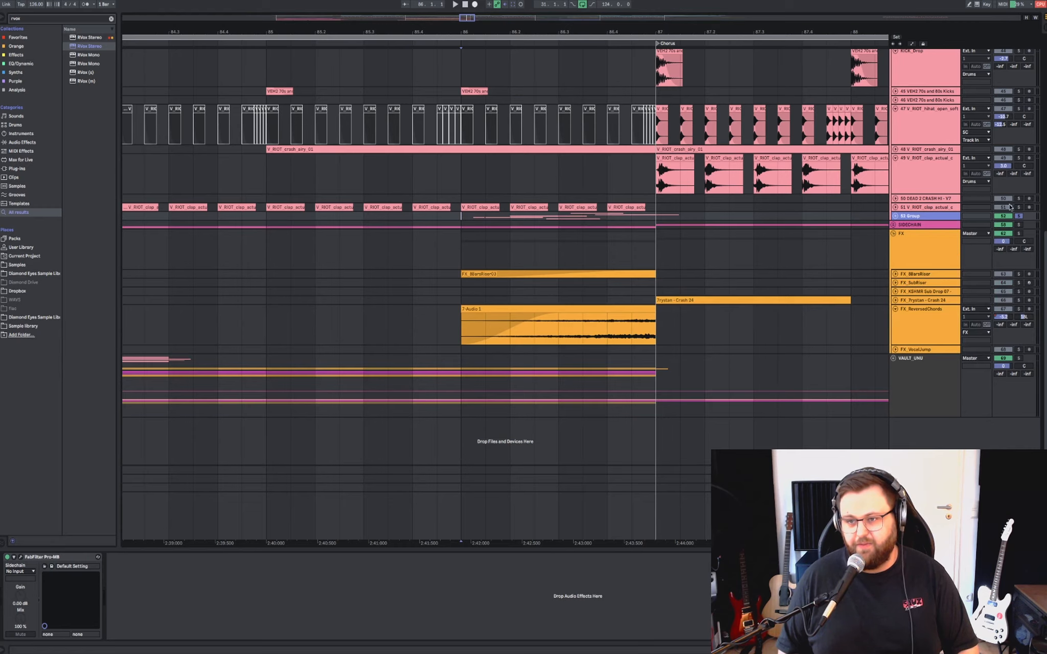
click(458, 218)
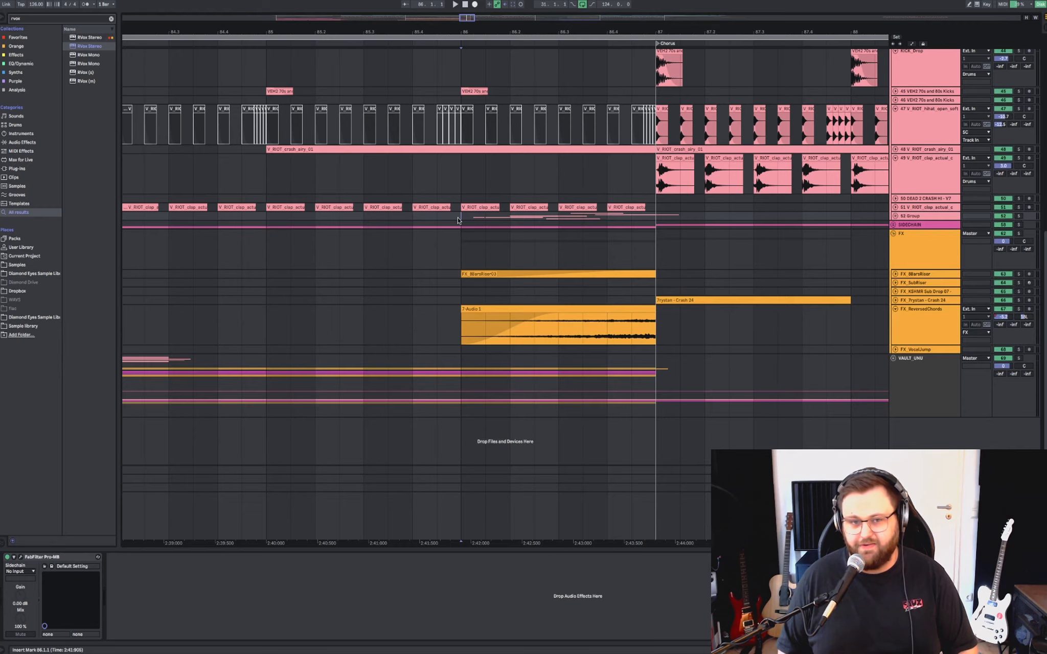
key(minus)
key(minus)
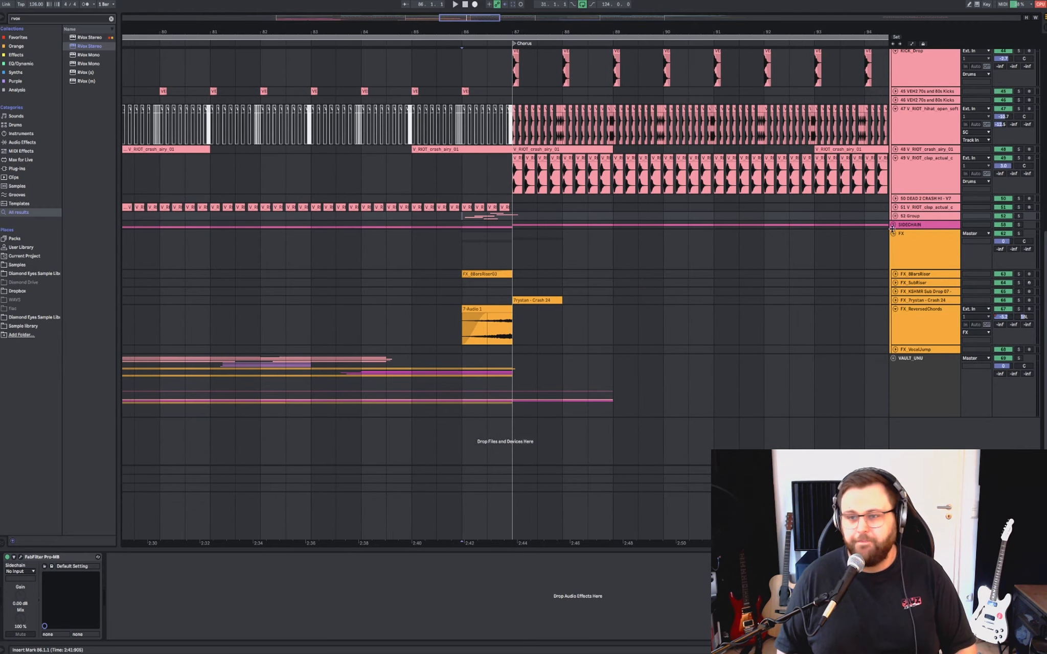
Fold the FX group below the sidechain track.
click(909, 235)
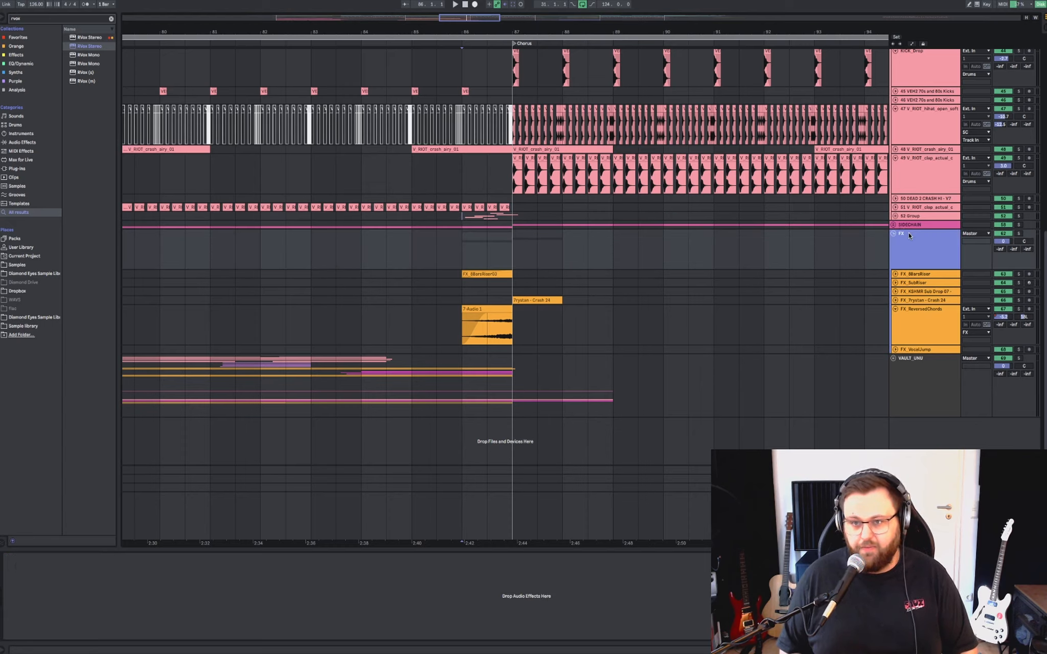
key(Up)
click(908, 235)
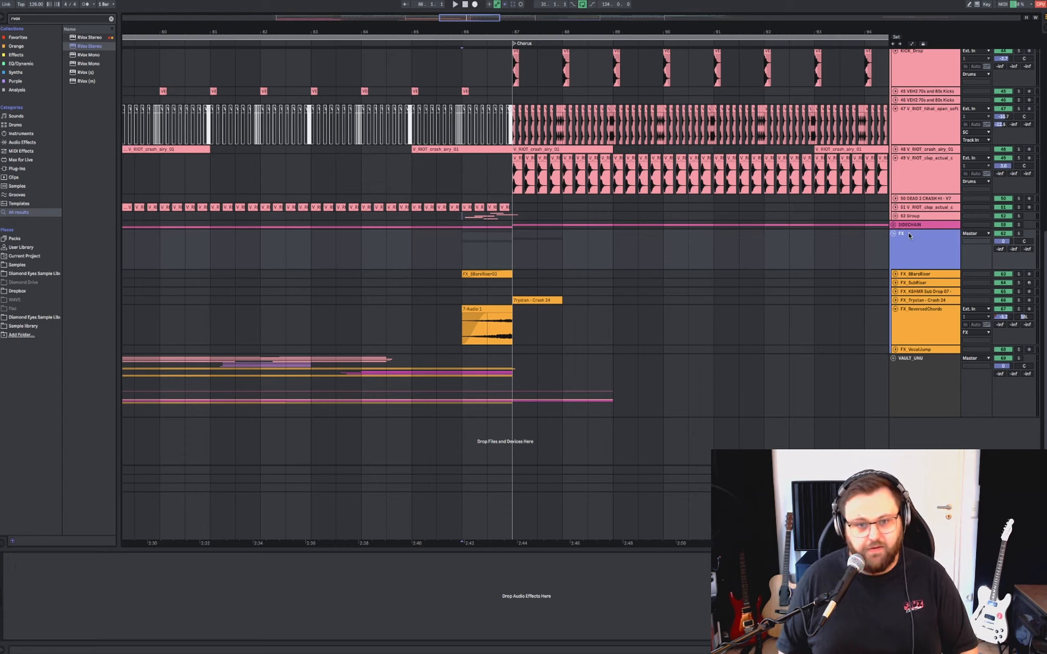
key(Left)
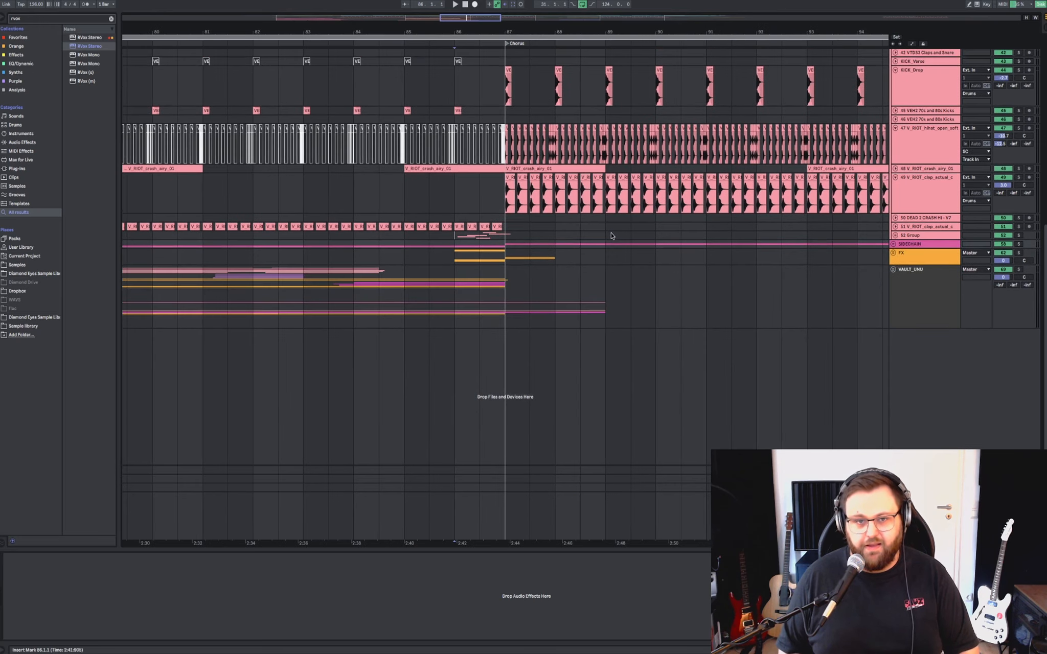
Play the start of the Chorus from 87.1.1 with the full mix.
click(610, 236)
scroll(601, 230, down, 5)
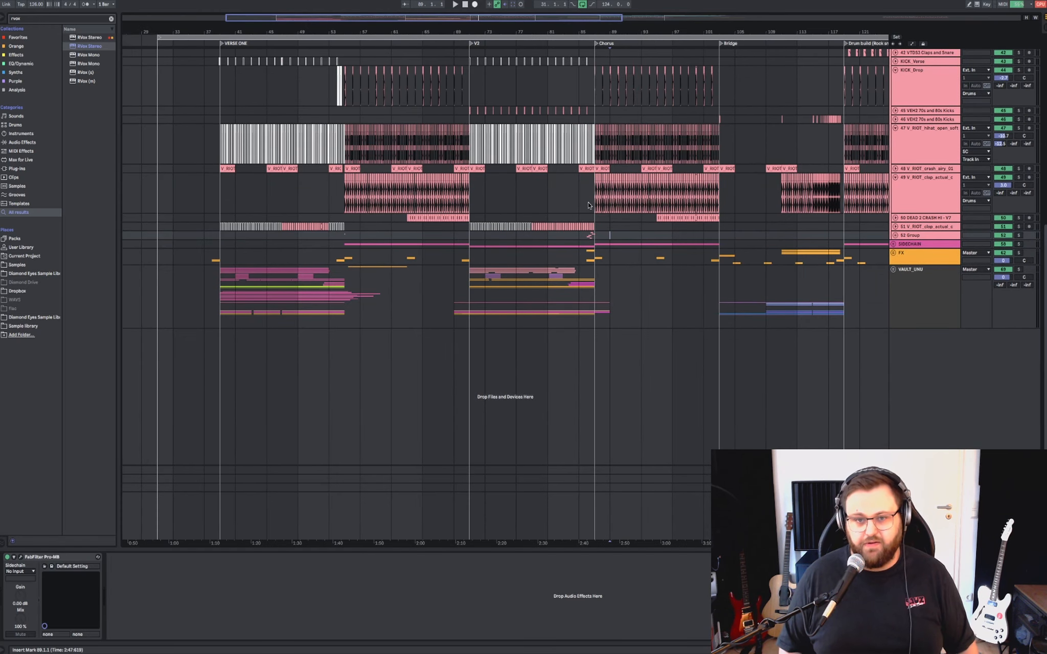
click(588, 205)
key(space)
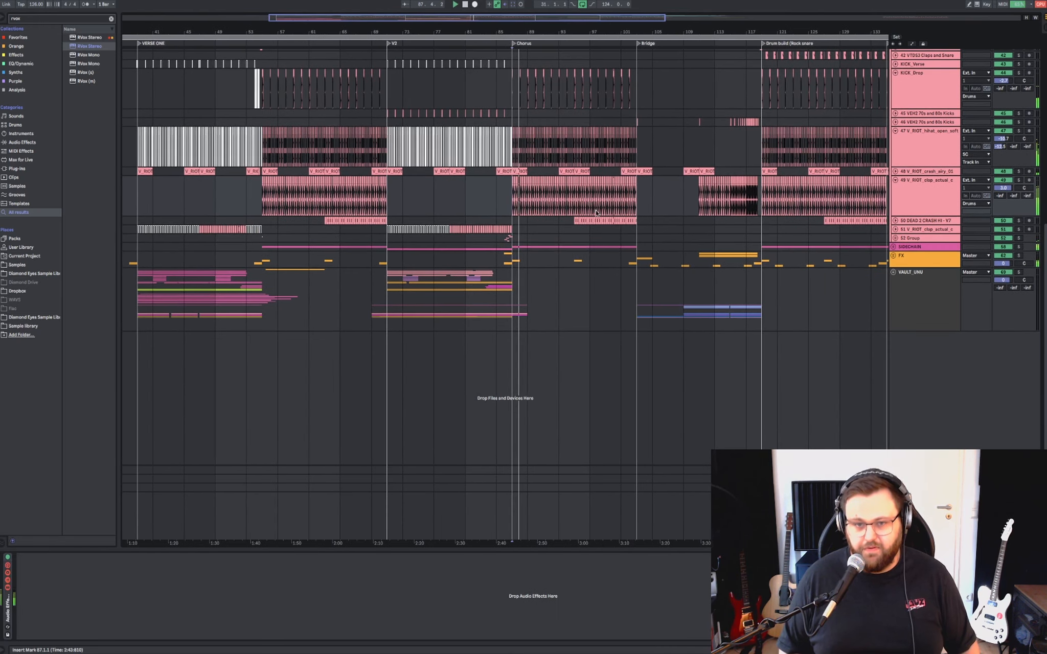
Place the playback start at the Bridge, 103.1.1, and look through the drum layers used there and in the drum build.
click(647, 231)
scroll(643, 230, right, 2)
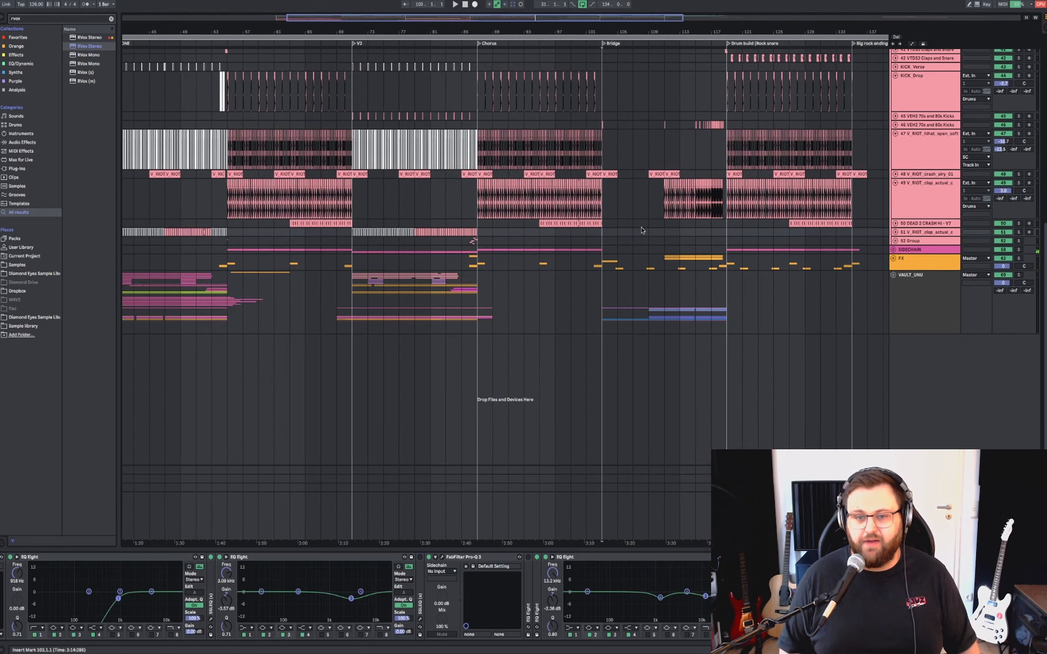
scroll(642, 230, right, 3)
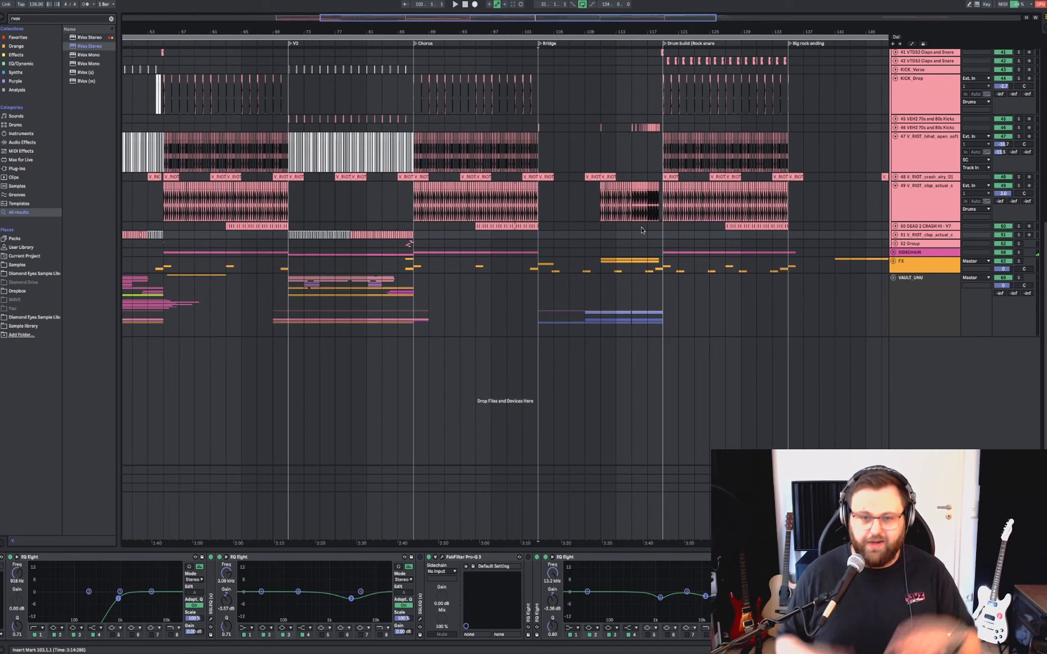
scroll(642, 230, up, 8)
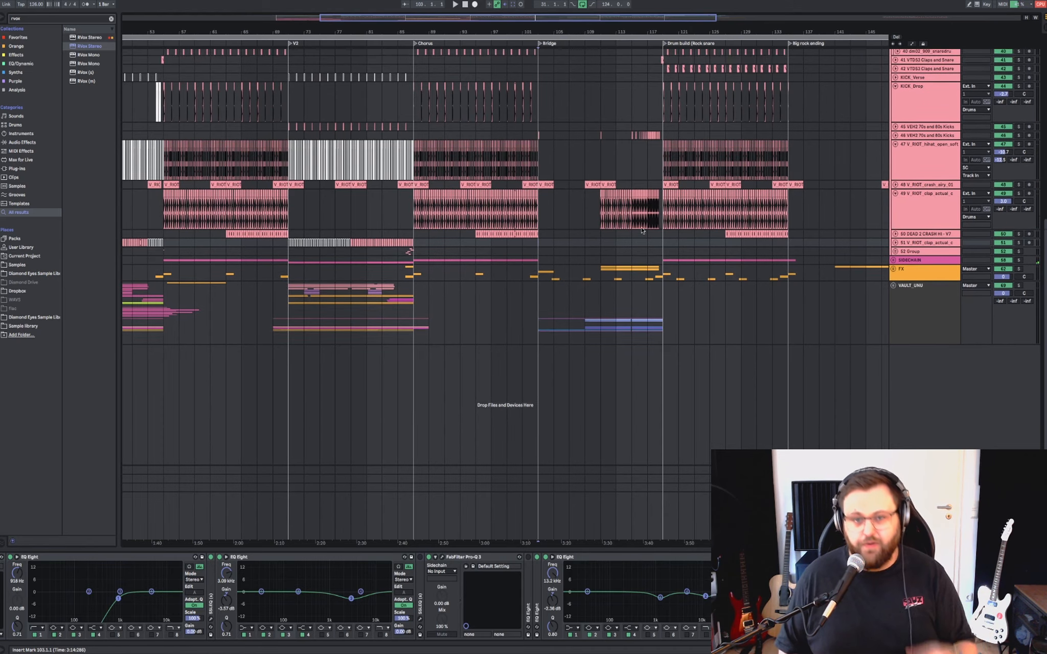
scroll(642, 230, down, 5)
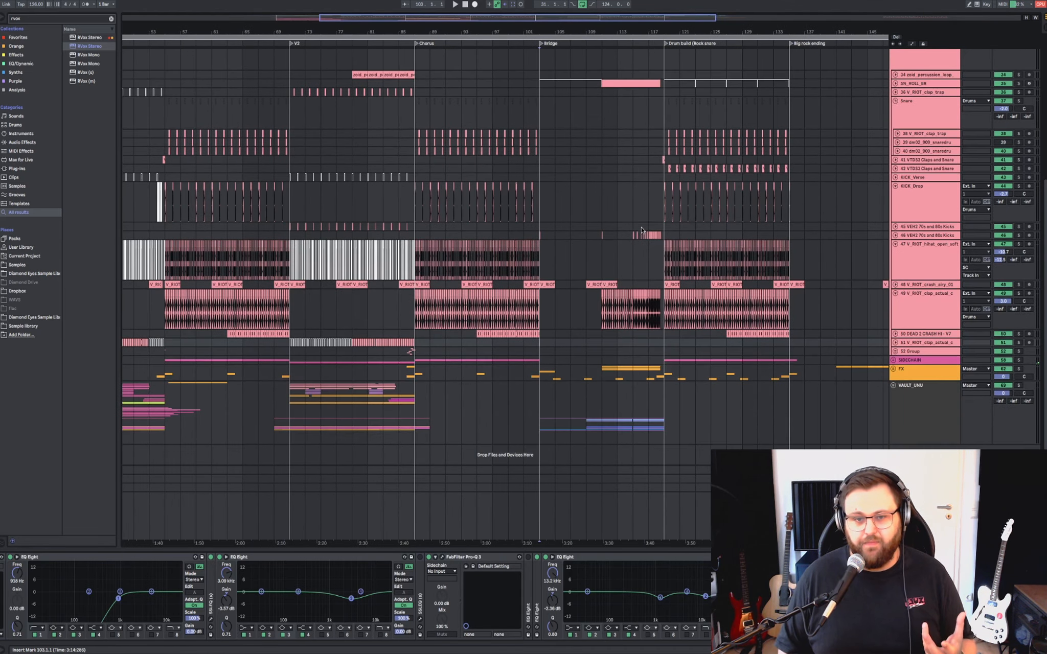
click(538, 349)
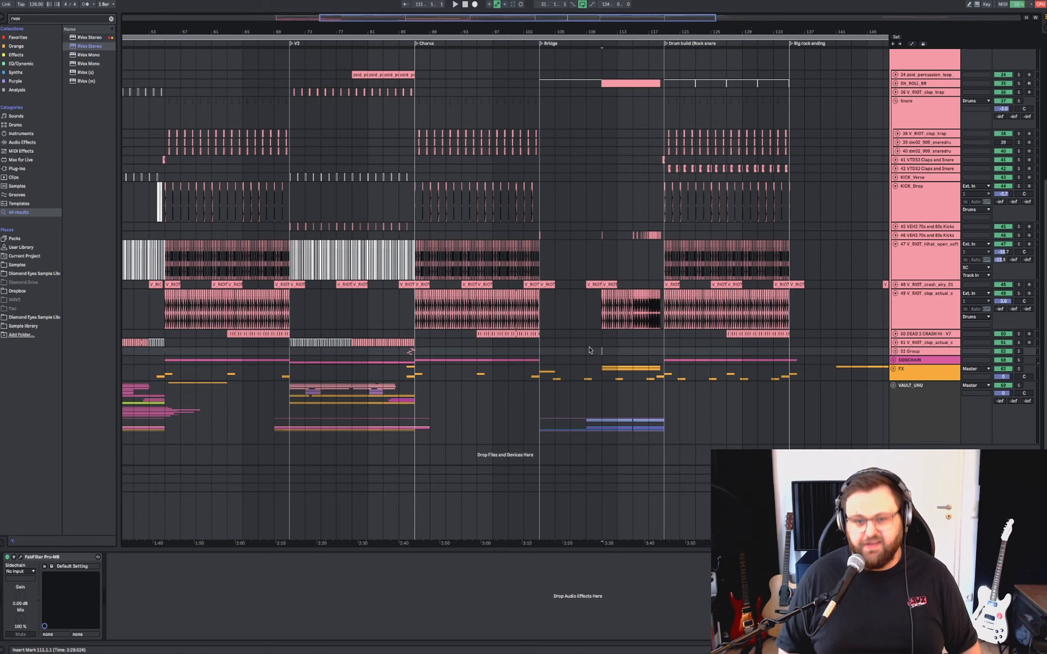
scroll(574, 366, left, 1)
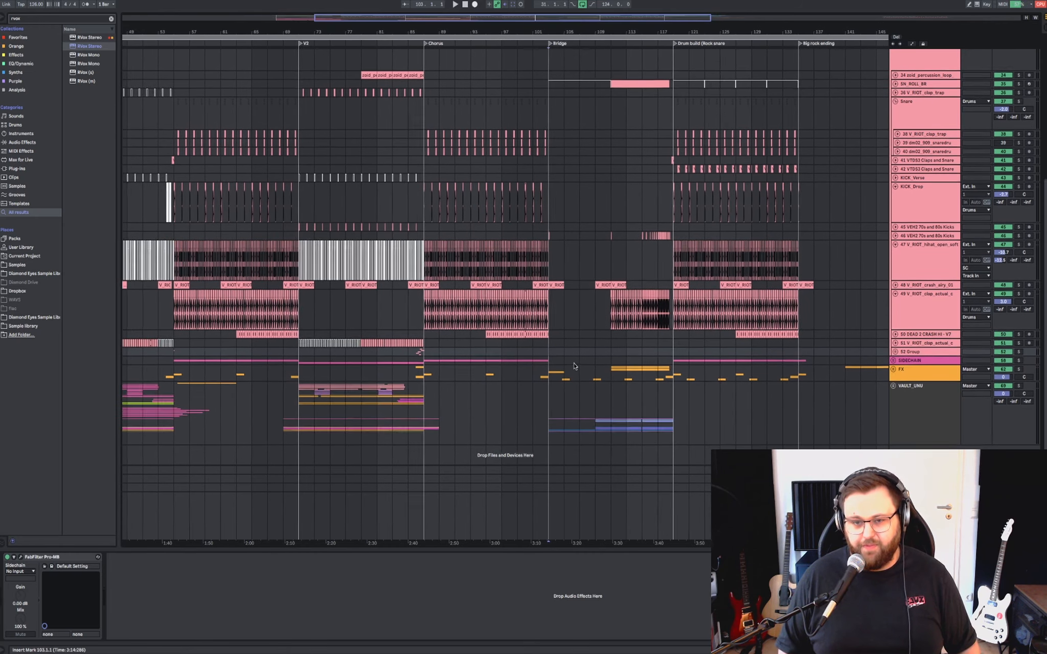
scroll(574, 366, up, 3)
scroll(574, 366, down, 3)
Play the Bridge from 103.1.1 and unfold the GUITARS group to show its tracks.
key(space)
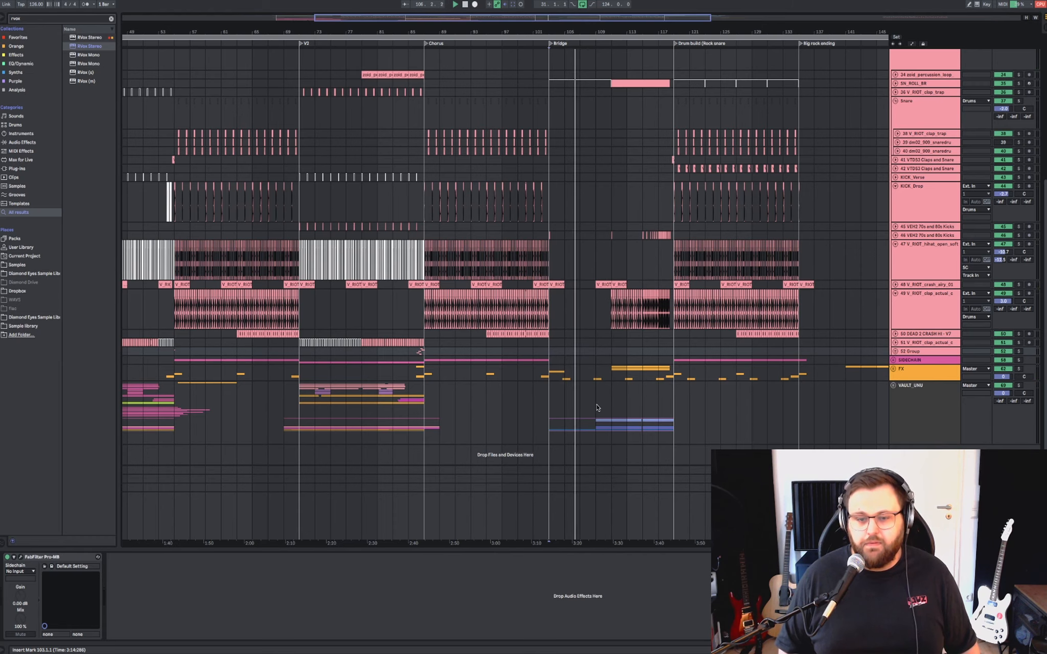
scroll(876, 232, up, 8)
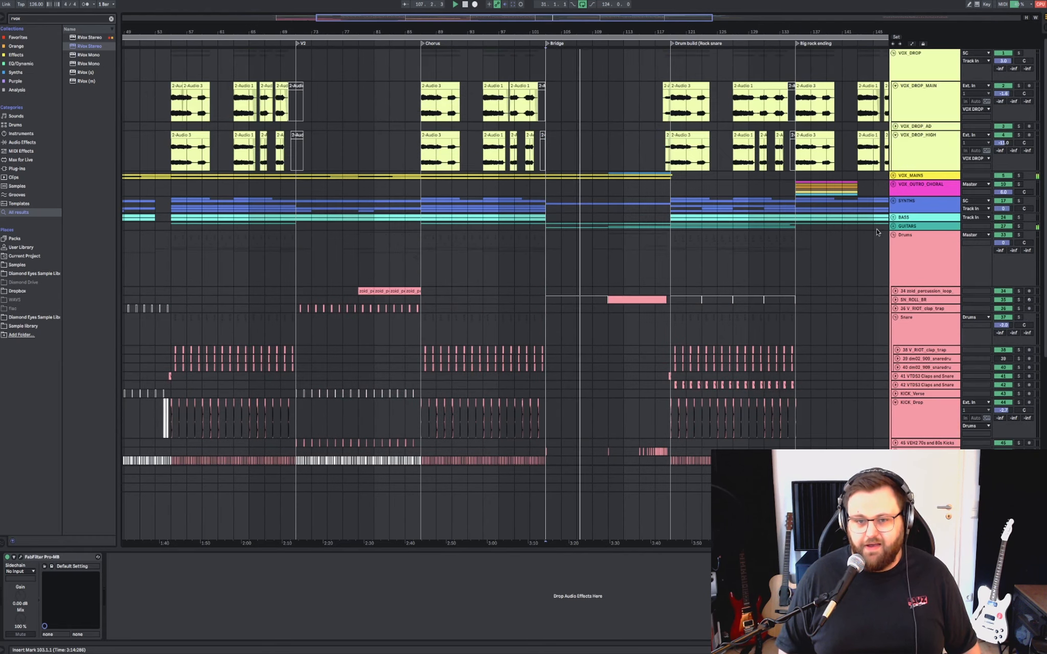
click(893, 226)
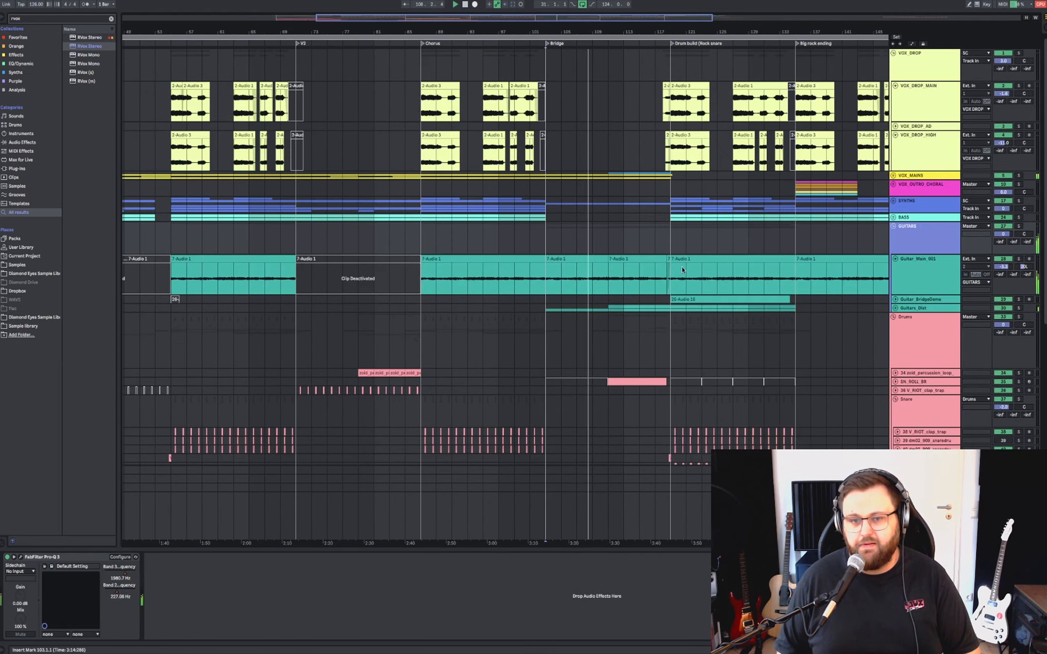
Place the start marker at 111.1.1 on the Guitar_Main_001 track and listen to the second half of the Bridge.
scroll(593, 268, up, 3)
click(609, 266)
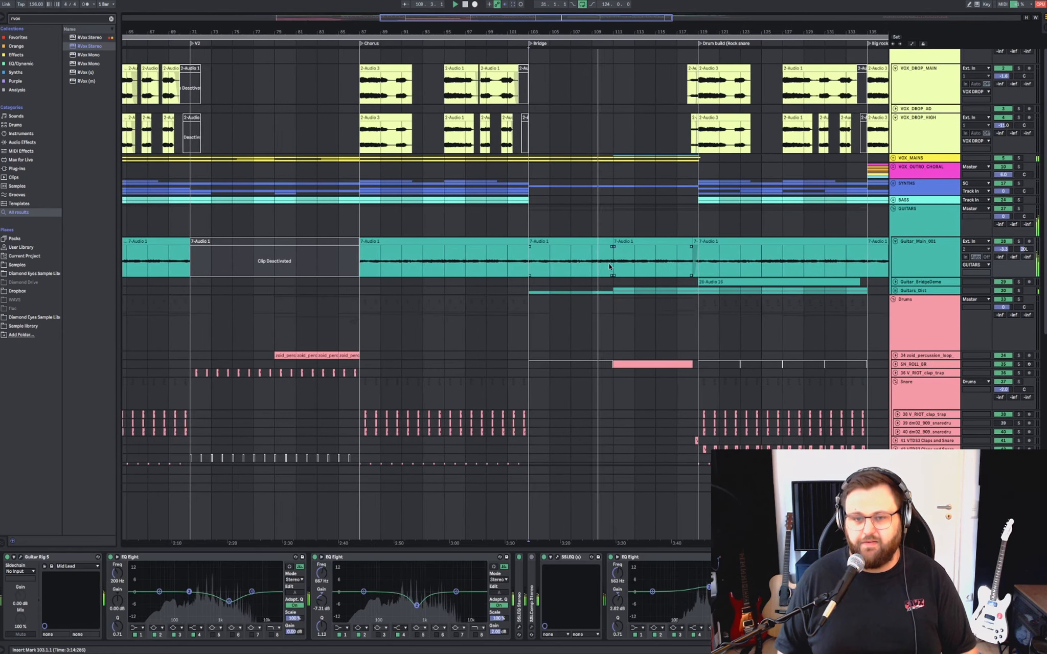
click(615, 265)
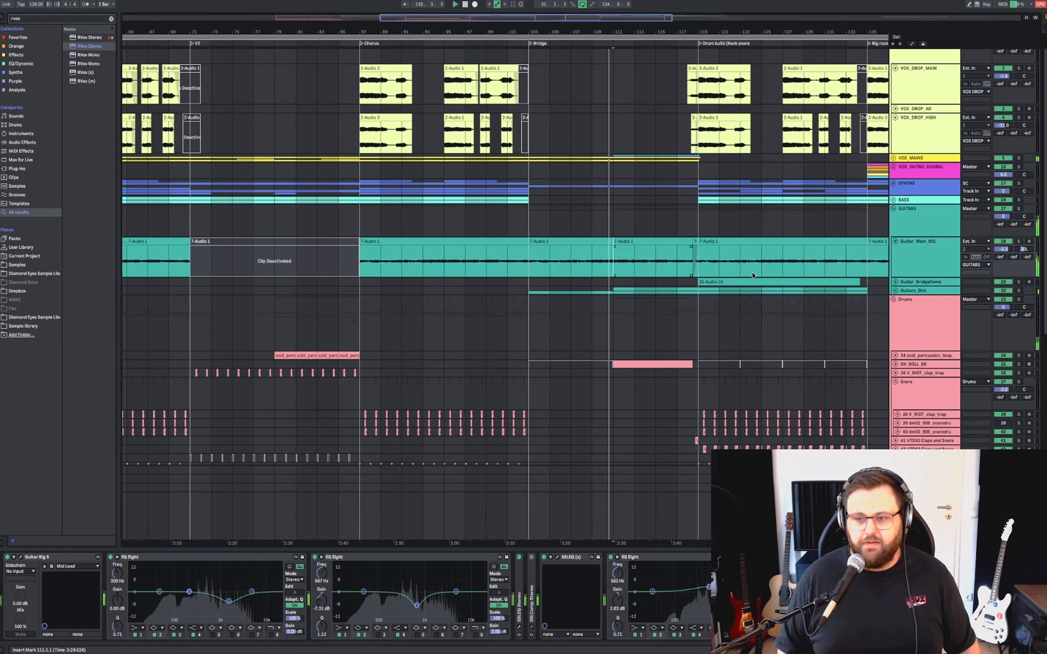
click(937, 232)
click(939, 251)
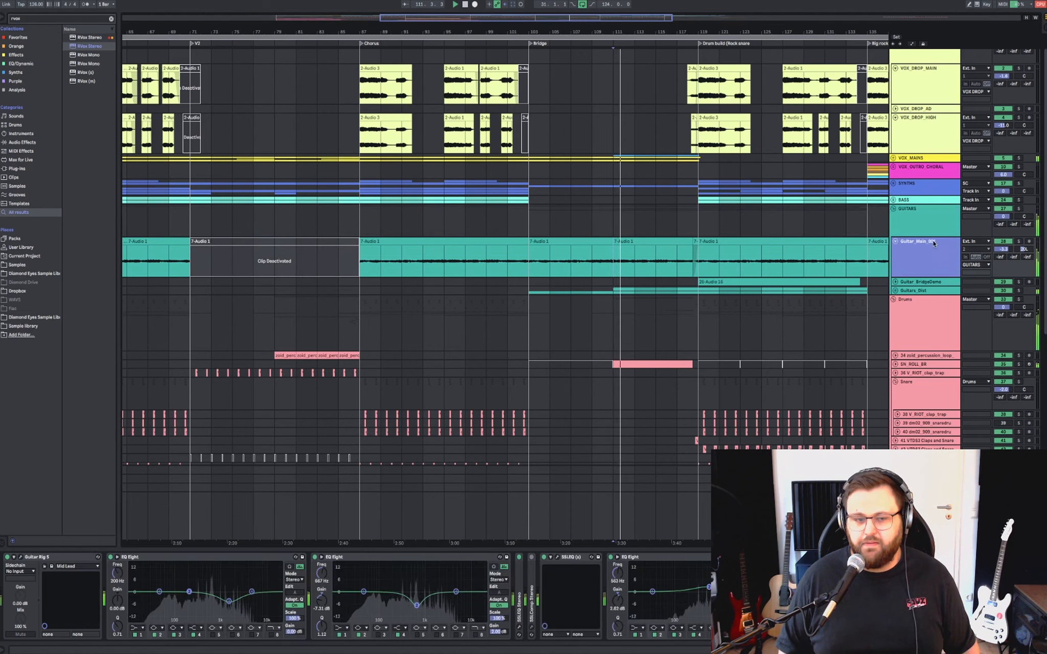
click(928, 226)
click(926, 246)
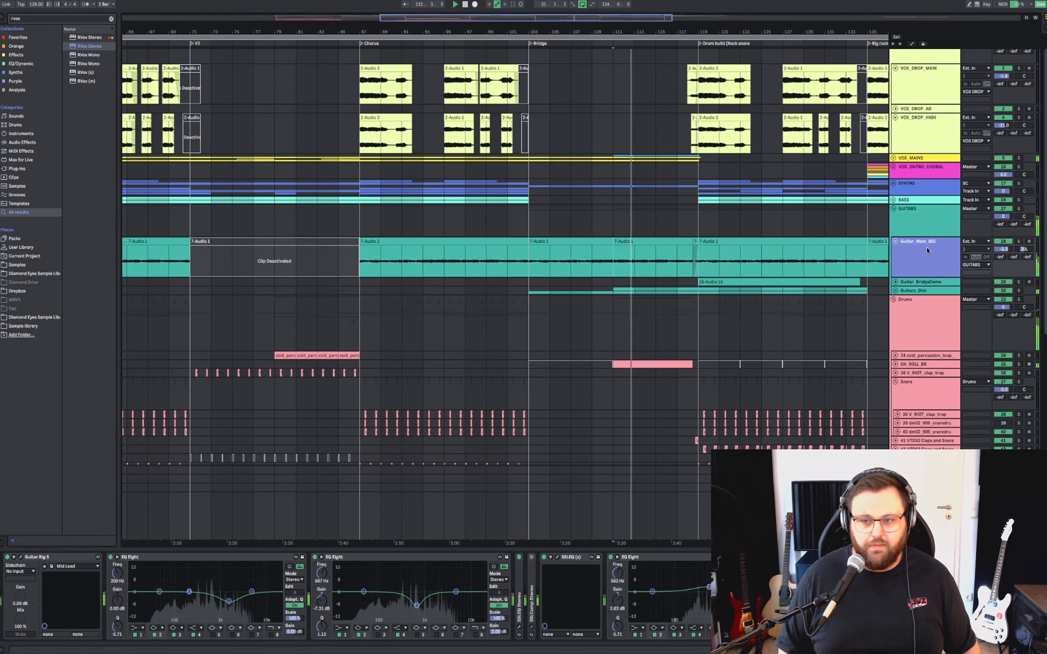
Solo the GUITARS group from 111.1.1, examine the Guitar_Main_001 effect chain, and check the Guitars_Dist track.
click(1019, 210)
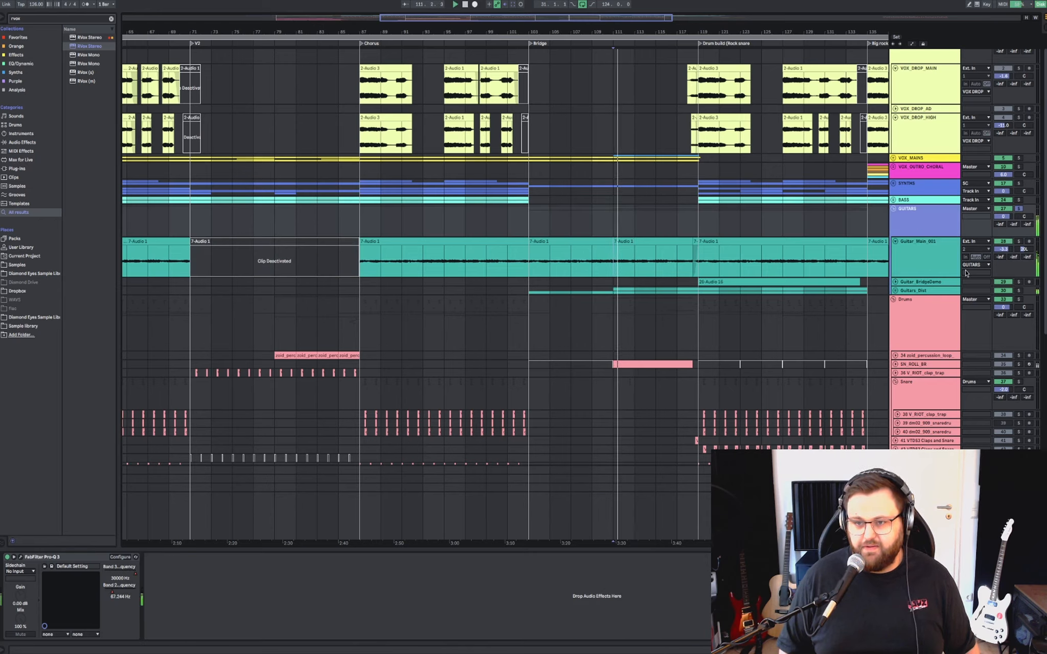
click(926, 266)
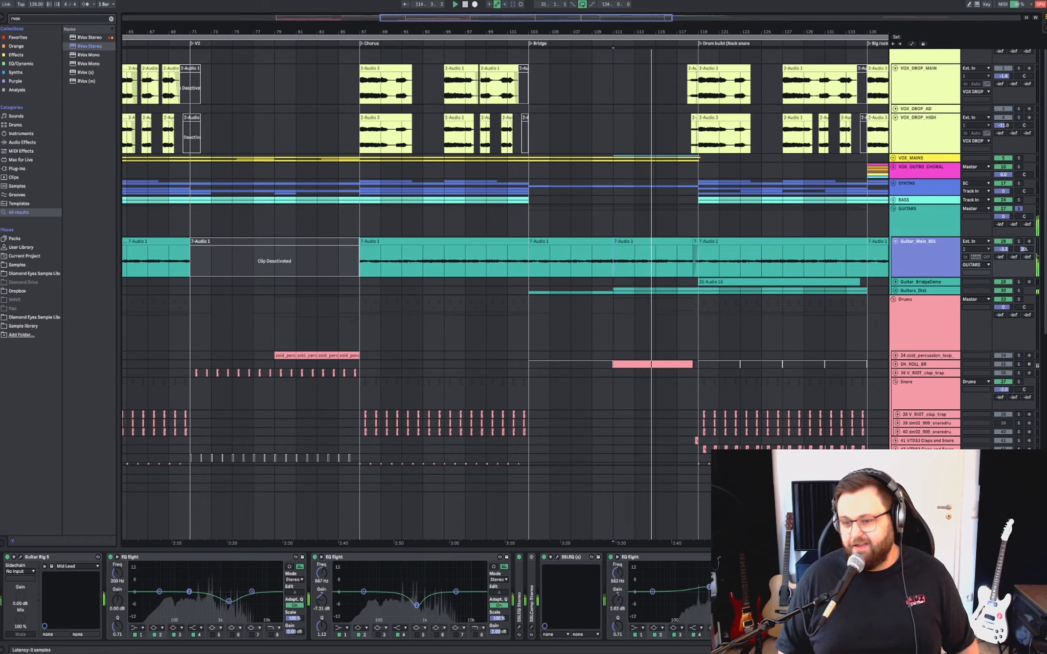
click(920, 557)
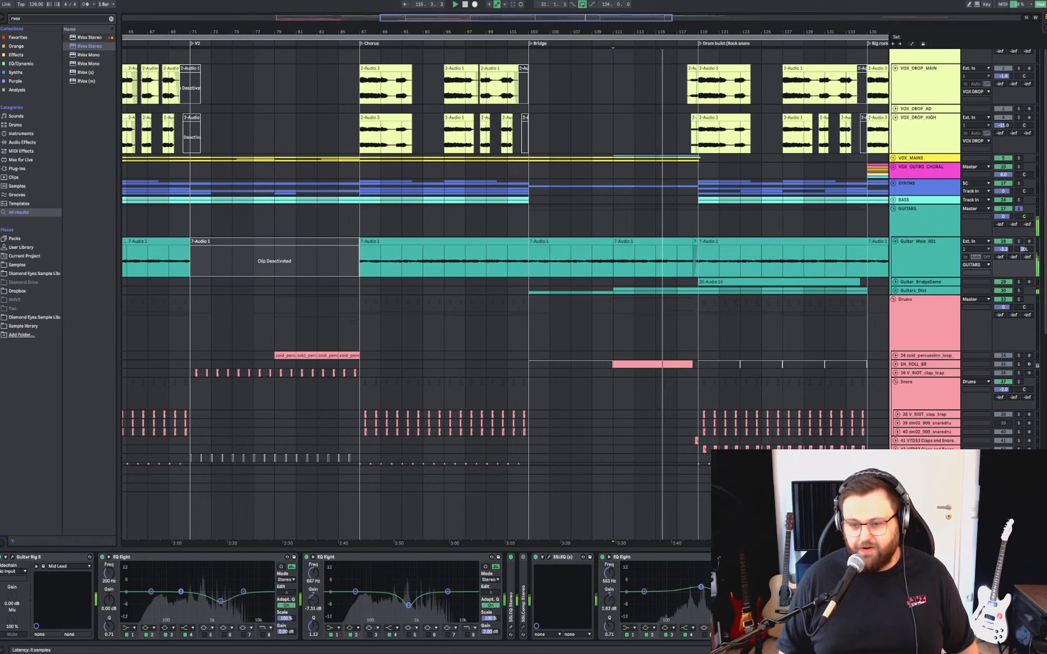
click(895, 291)
click(896, 291)
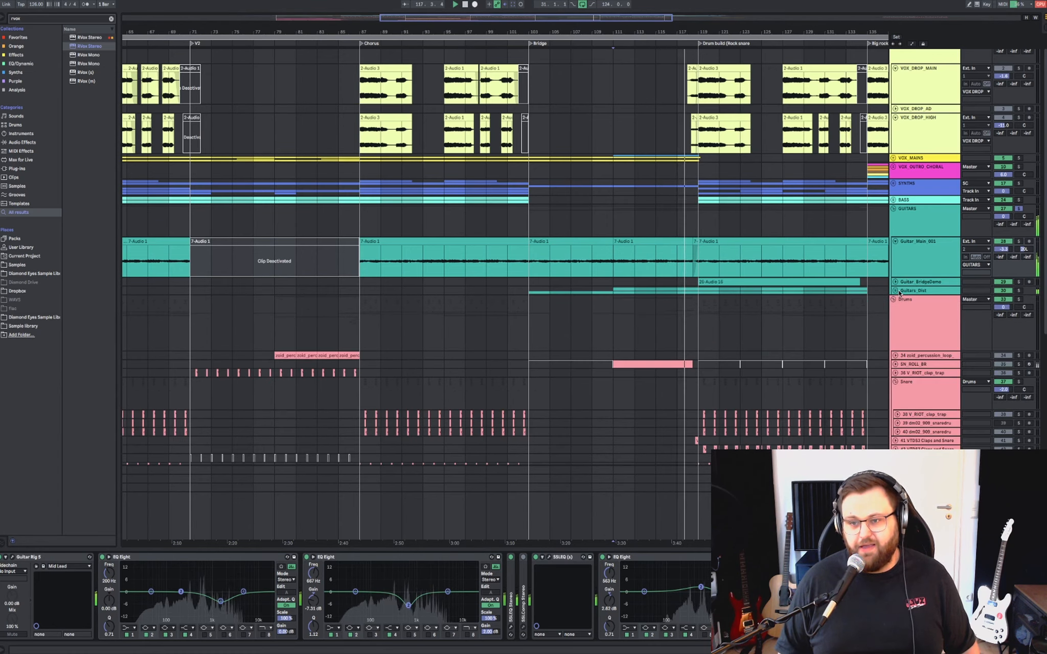
Check the Guitars_Dist track's effects, and highlight Guitar_Main_001 from the start of the Bridge at 103.1.1 to 128.1.1.
click(905, 291)
key(Up)
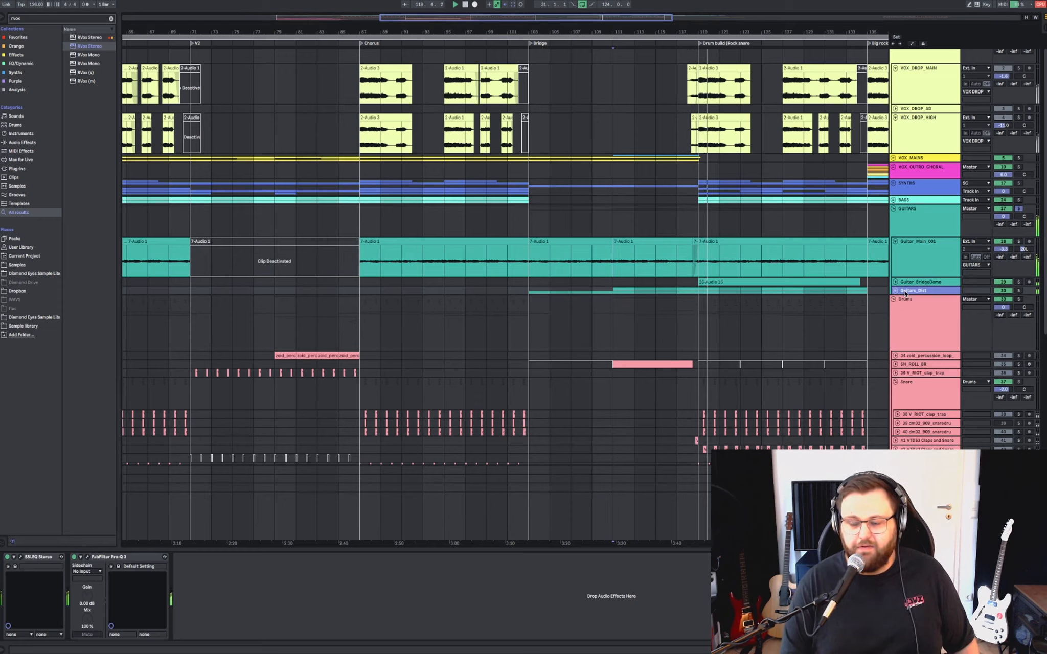
click(905, 291)
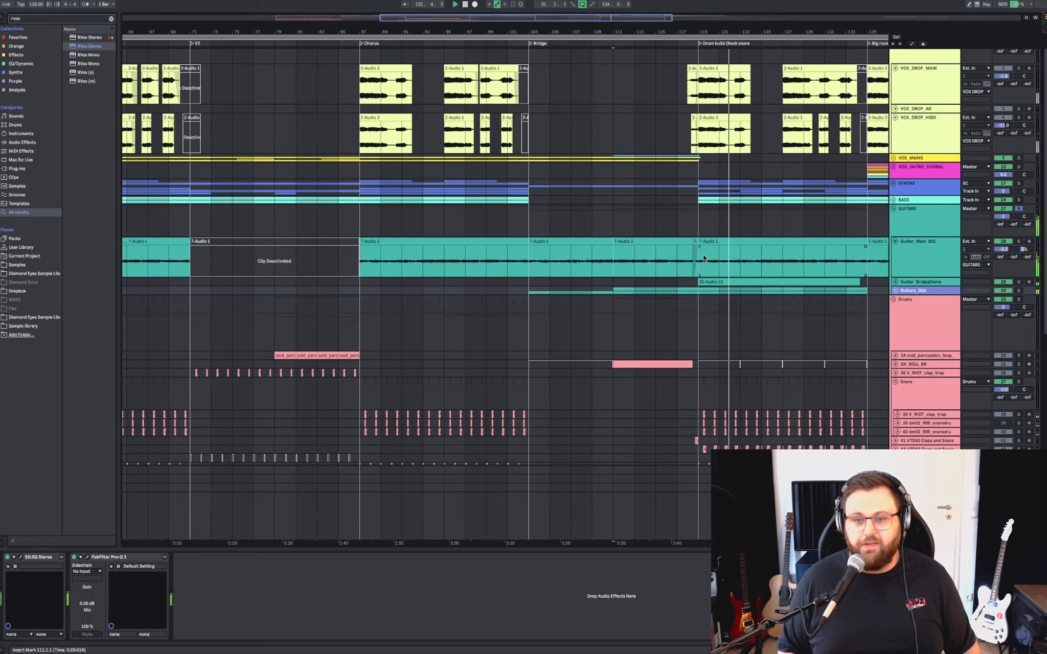
click(568, 256)
drag(567, 257, 814, 265)
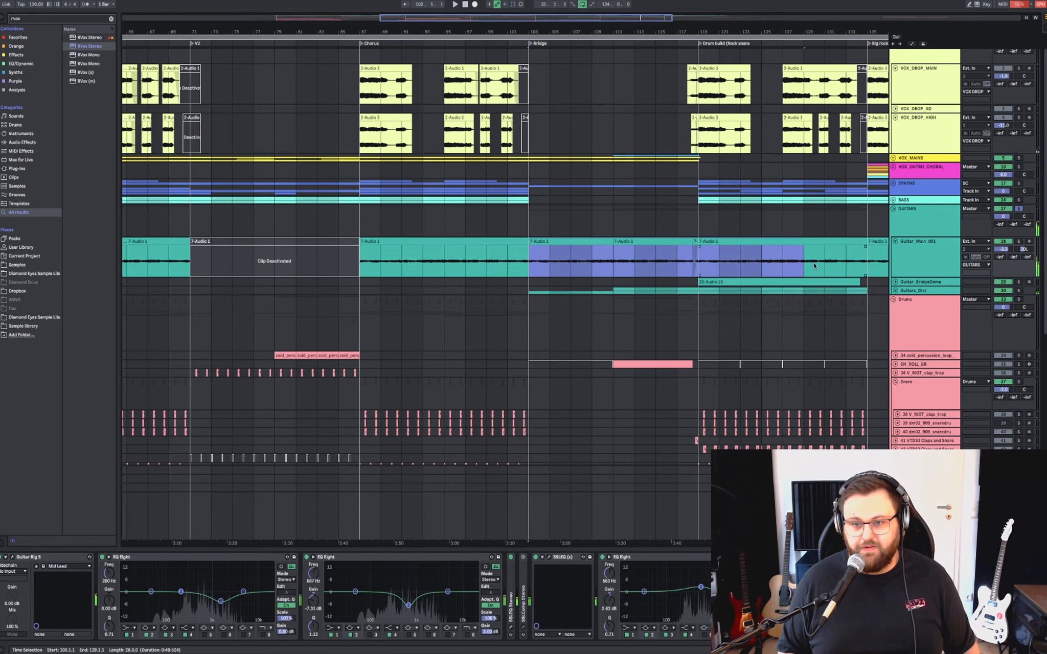
Look over the guitar arrangement up to the big rock ending and select the whole Bridge on Guitar_Main_001, from 103.1.1 to 119.1.1.
click(539, 262)
scroll(539, 263, right, 2)
scroll(539, 263, down, 2)
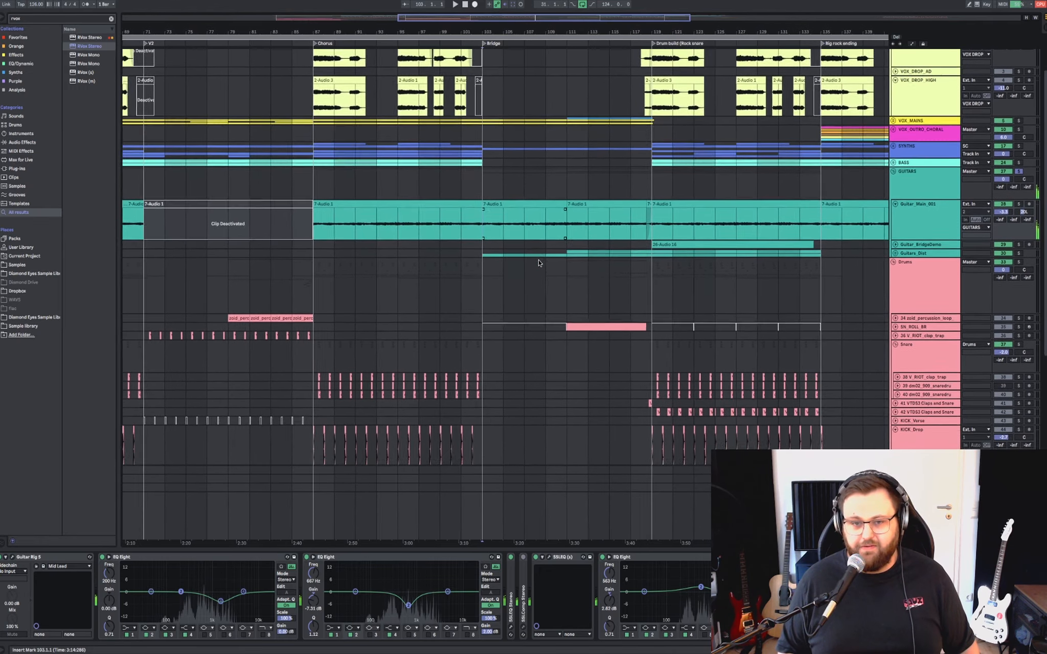
scroll(539, 263, up, 2)
scroll(539, 262, up, 1)
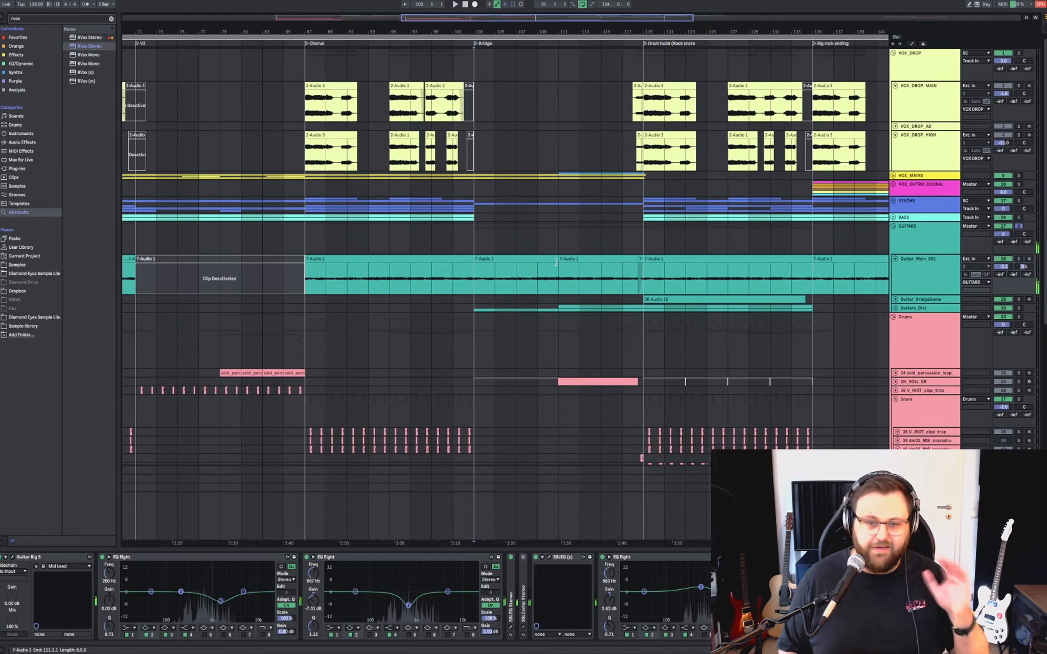
scroll(557, 262, right, 2)
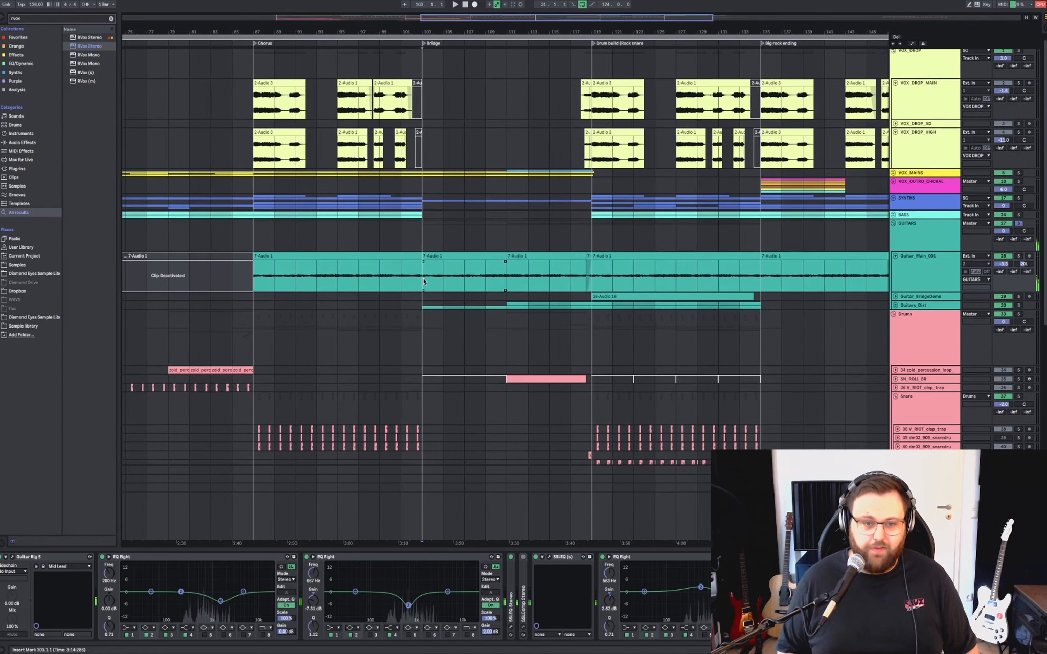
scroll(424, 282, right, 1)
scroll(424, 281, down, 3)
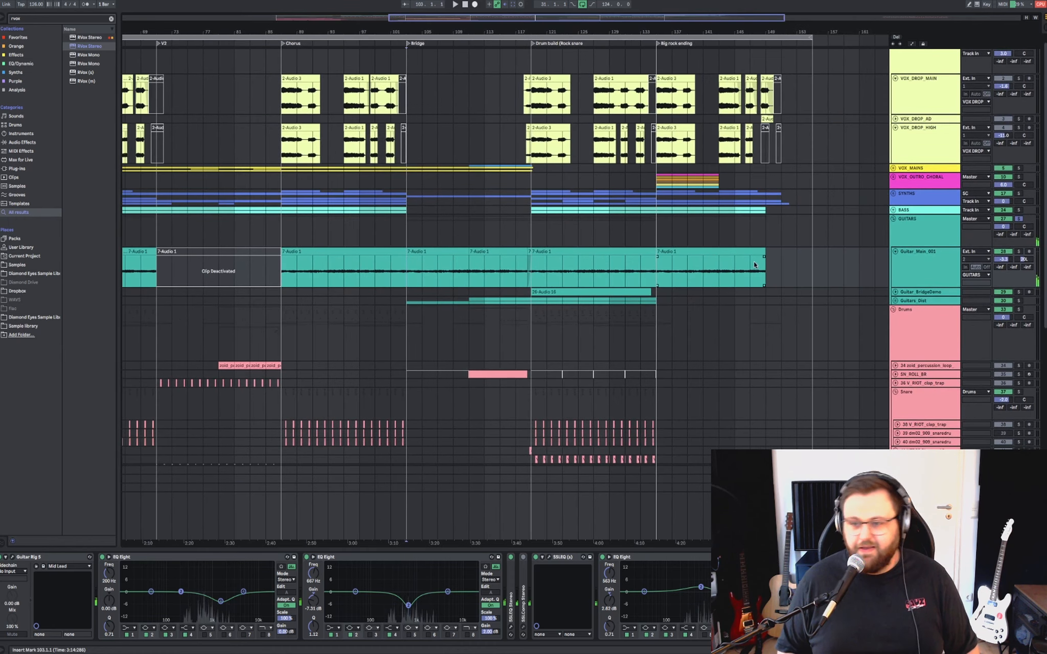
drag(410, 275, 503, 275)
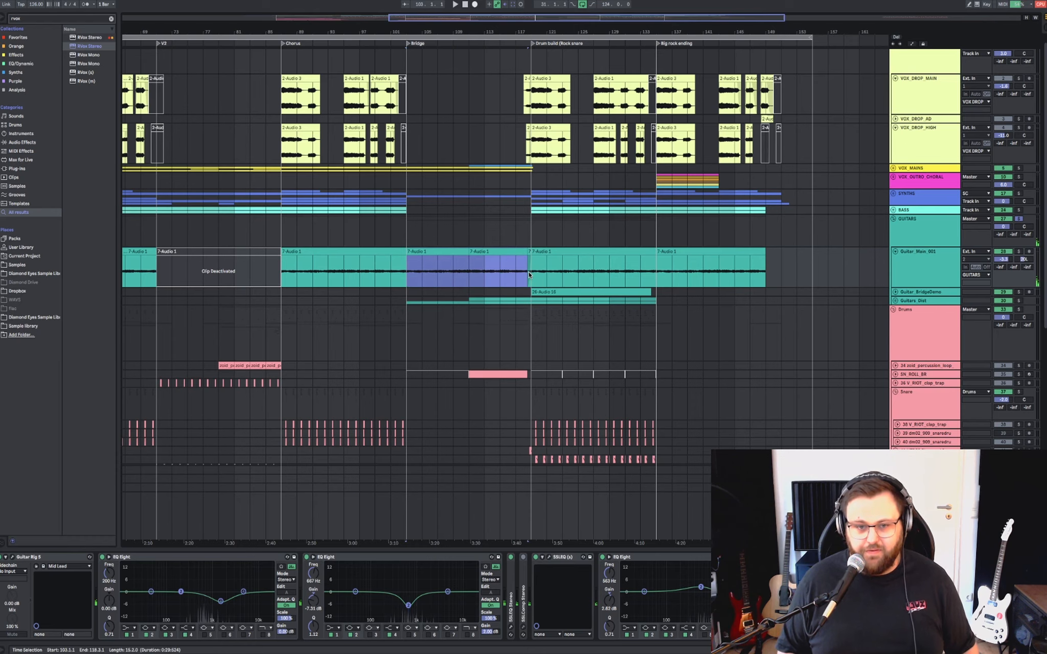
scroll(690, 289, down, 2)
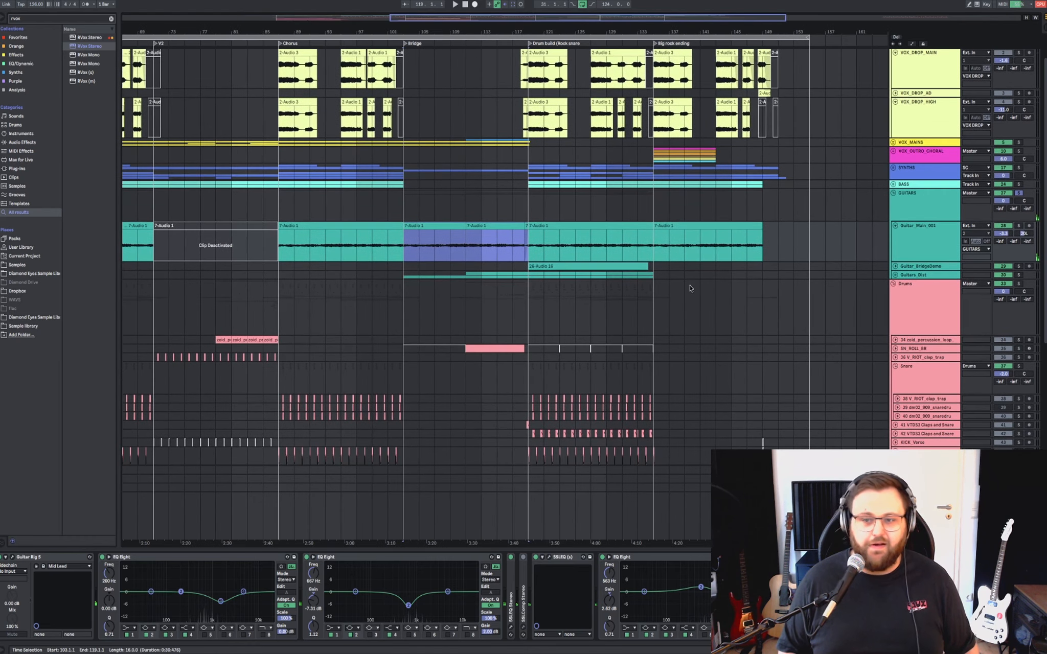
Open the Guitar Rig 5 plug-in of Guitar_Main_001 and move its window clear of the guitar clips.
click(938, 255)
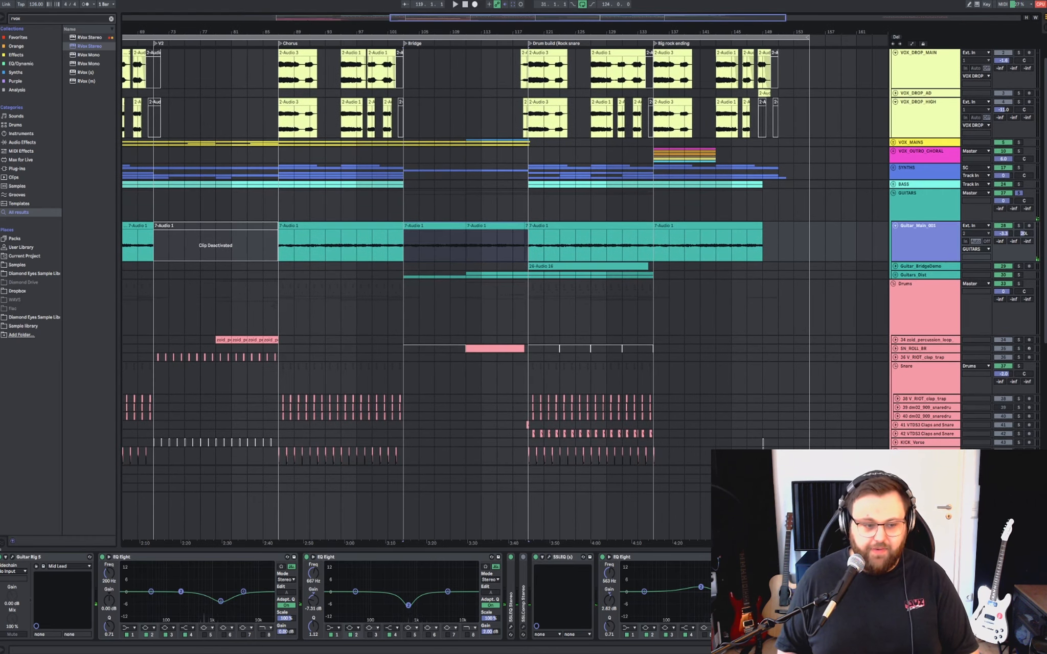
click(25, 559)
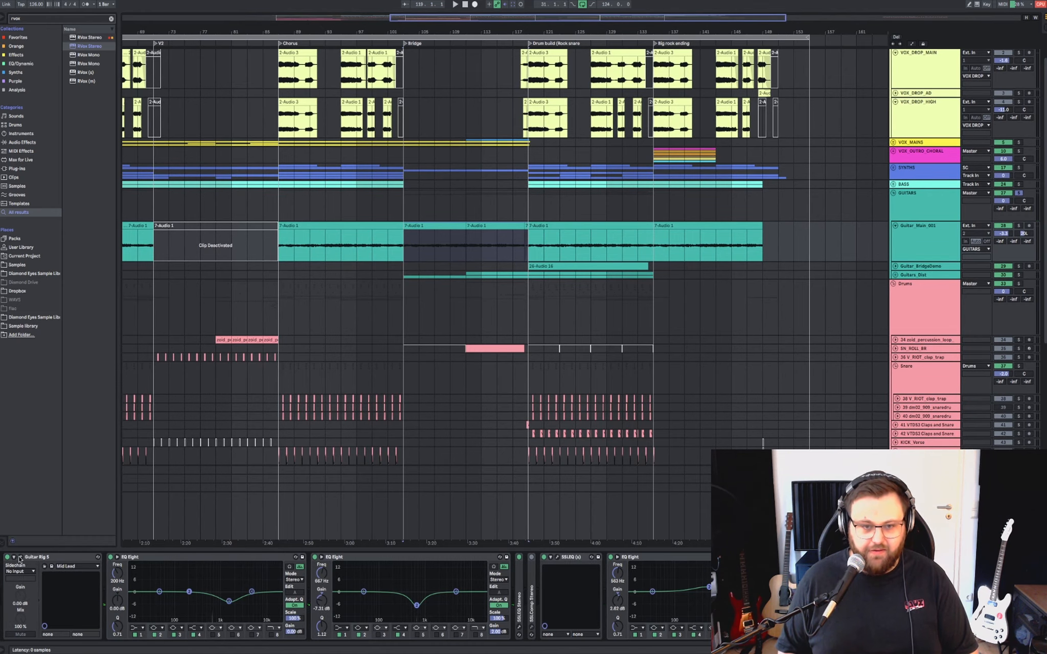
click(19, 557)
drag(287, 199, 480, 357)
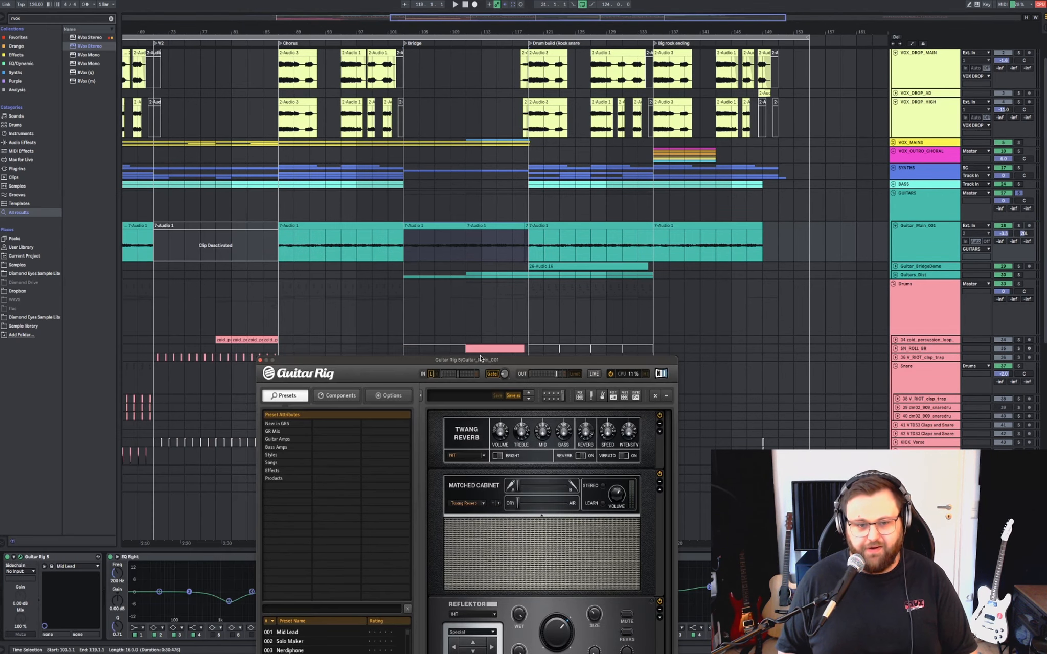
Play Guitar_Main_001 soloed from 103.1.1 while viewing its Guitar Rig amp, cabinet and reverb modules, and close the plug-in window.
click(408, 238)
key(plus)
key(plus)
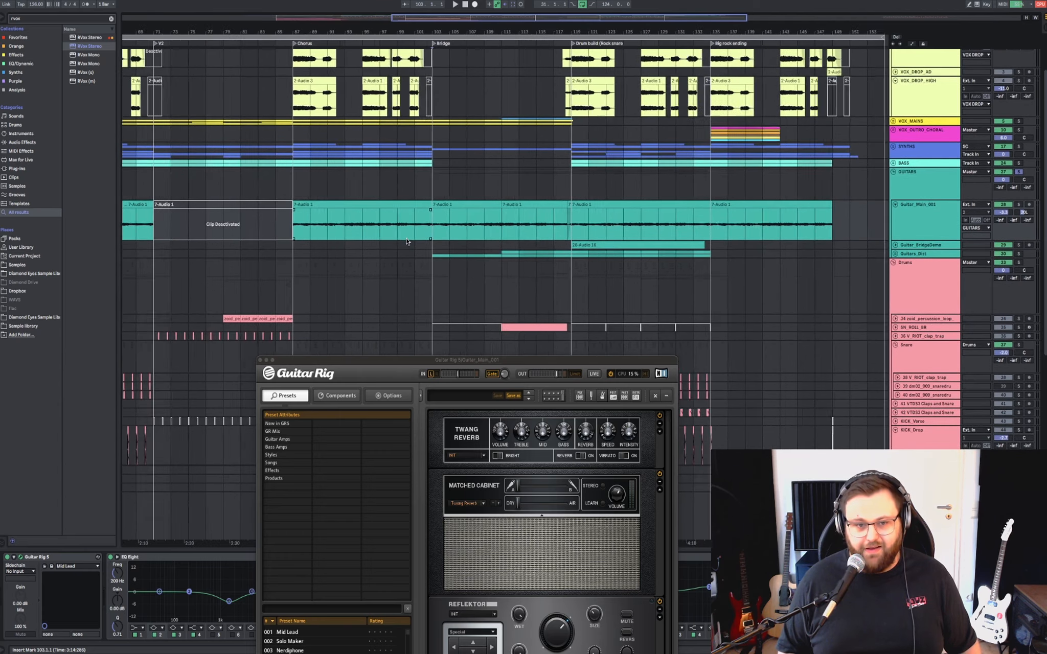
scroll(407, 242, down, 3)
key(space)
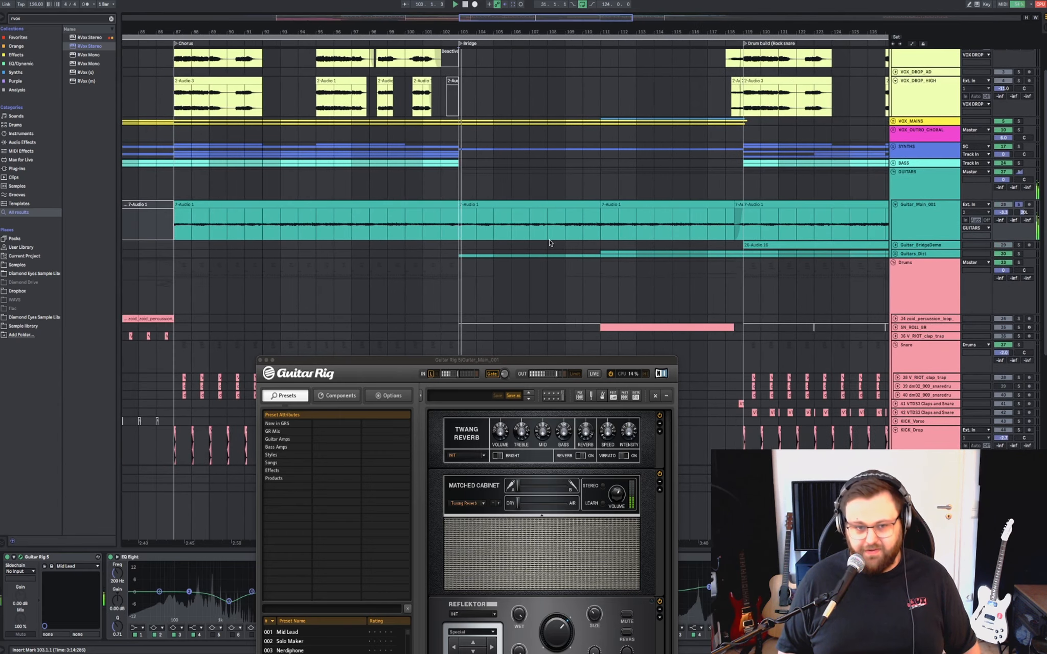
drag(422, 364, 379, 199)
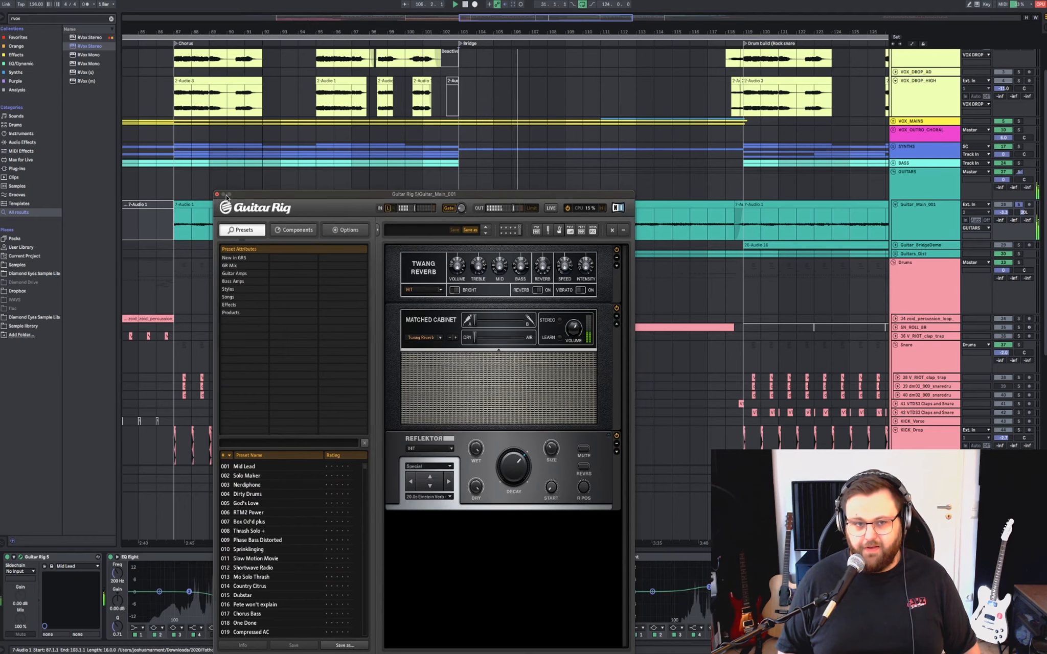
click(217, 195)
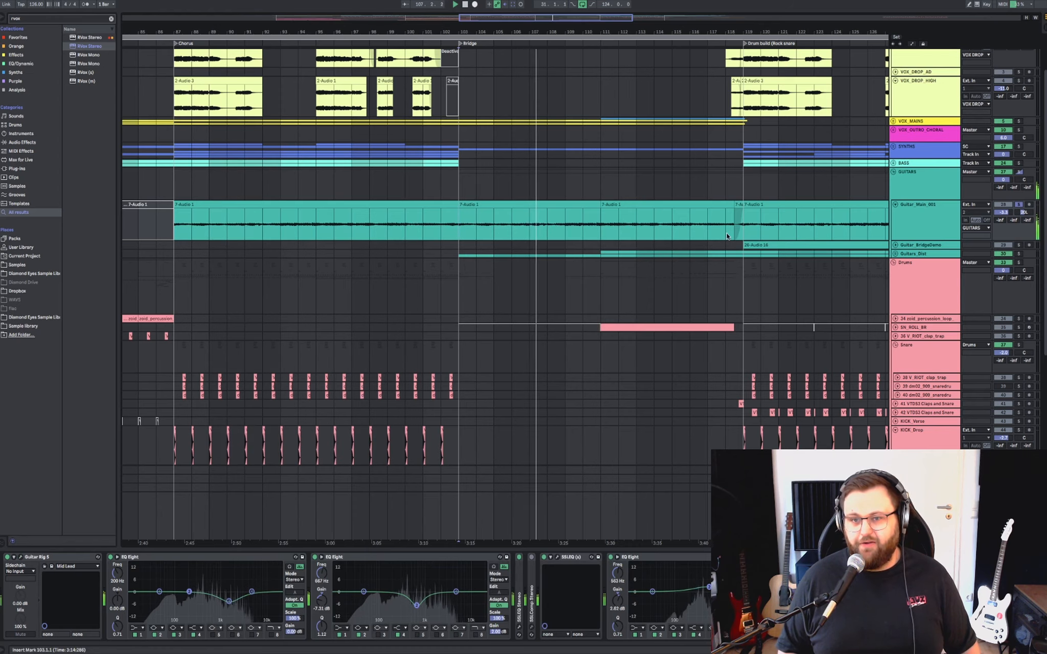
Stop playback and highlight the second half of the Bridge on Guitar_Main_001, from 111.1.1 to 119.1.1.
drag(459, 224, 740, 234)
click(740, 234)
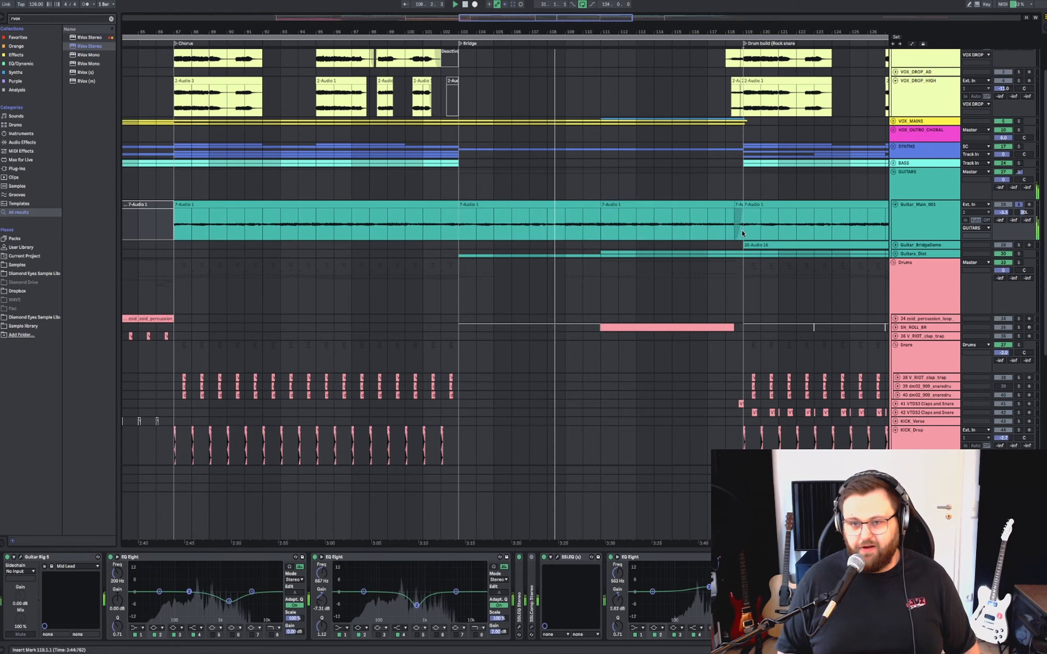
scroll(742, 234, down, 3)
scroll(742, 233, up, 1)
scroll(743, 233, right, 3)
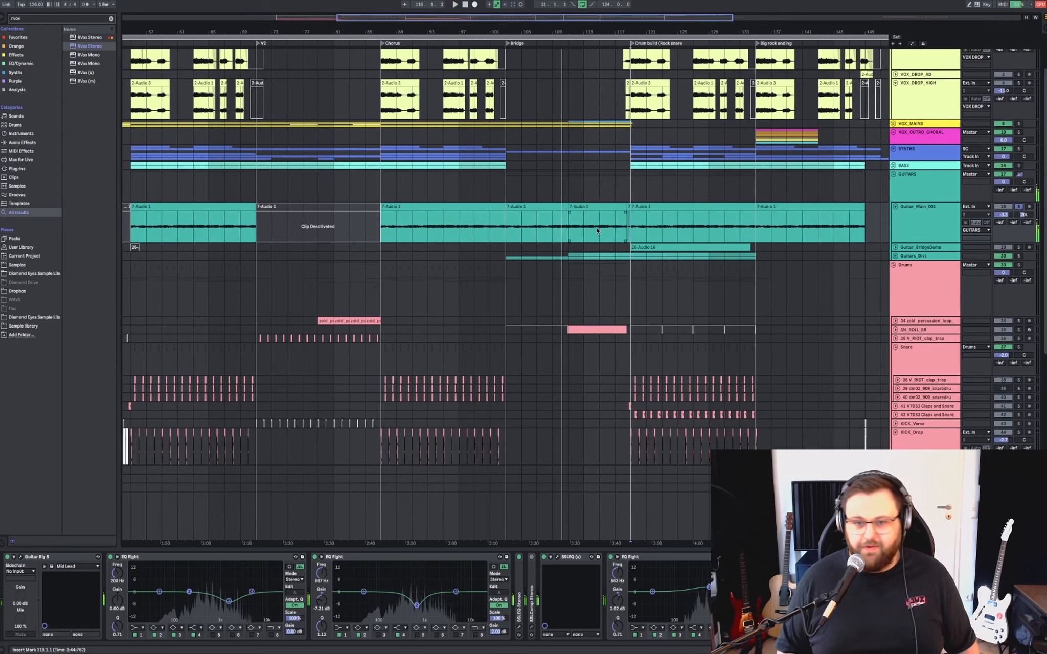
drag(565, 234, 625, 234)
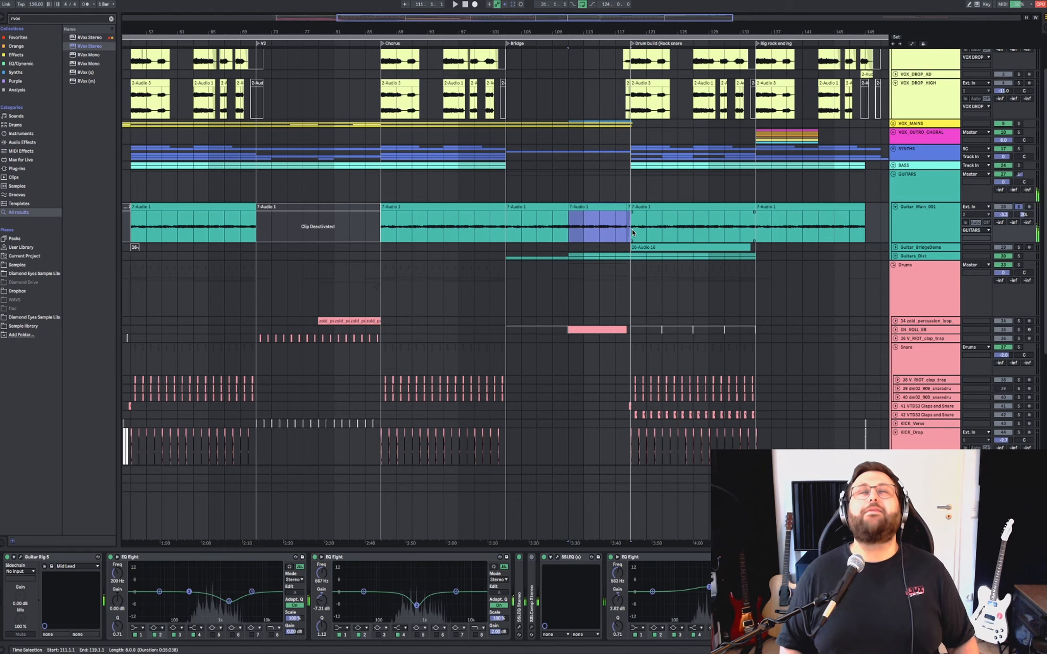
scroll(631, 233, down, 1)
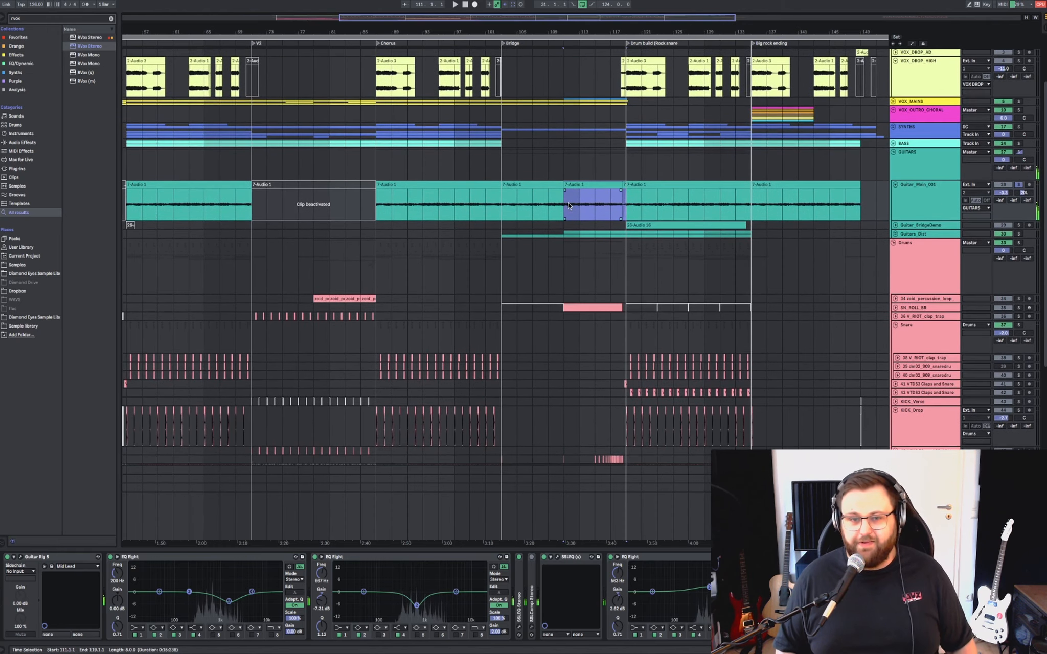
drag(569, 206, 622, 206)
scroll(634, 220, down, 1)
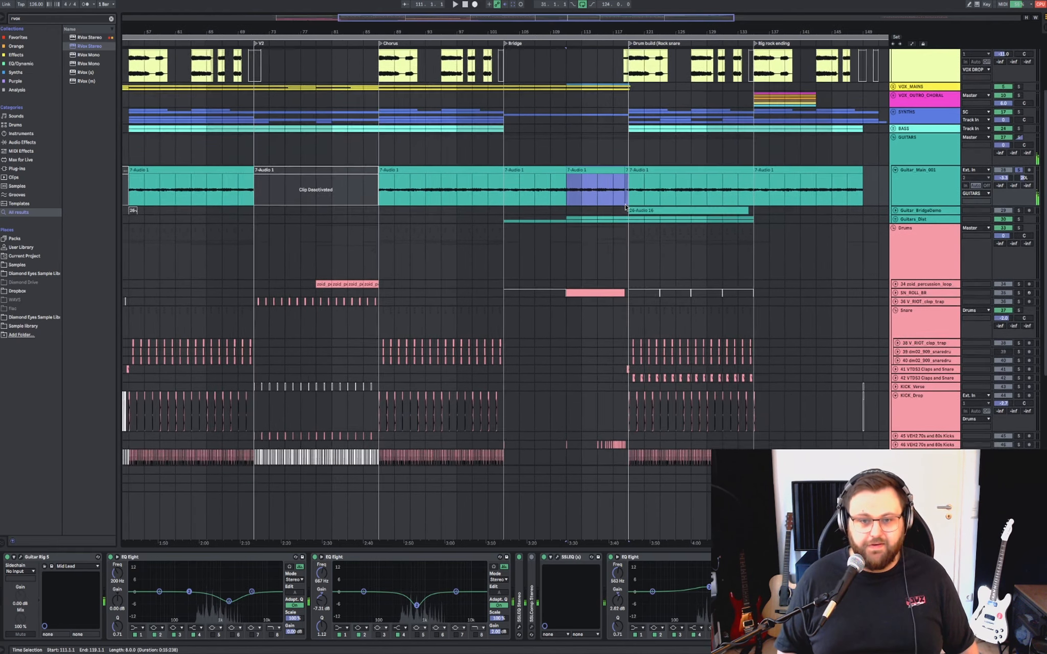
Unfold the Guitars_Dist group and play it soloed from 111.1.1.
click(930, 210)
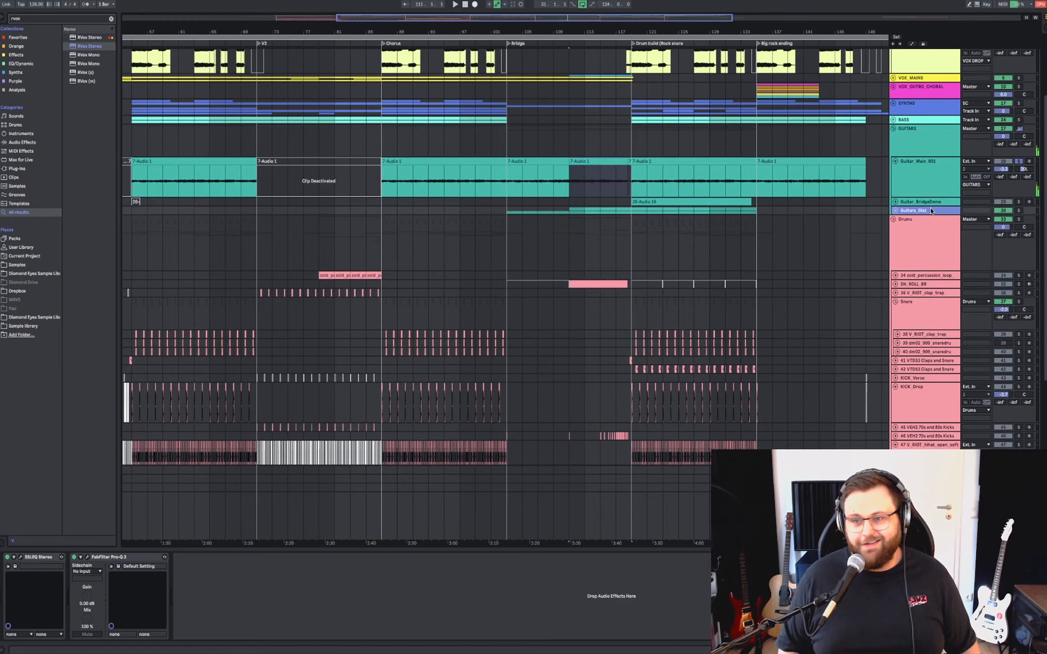
key(Right)
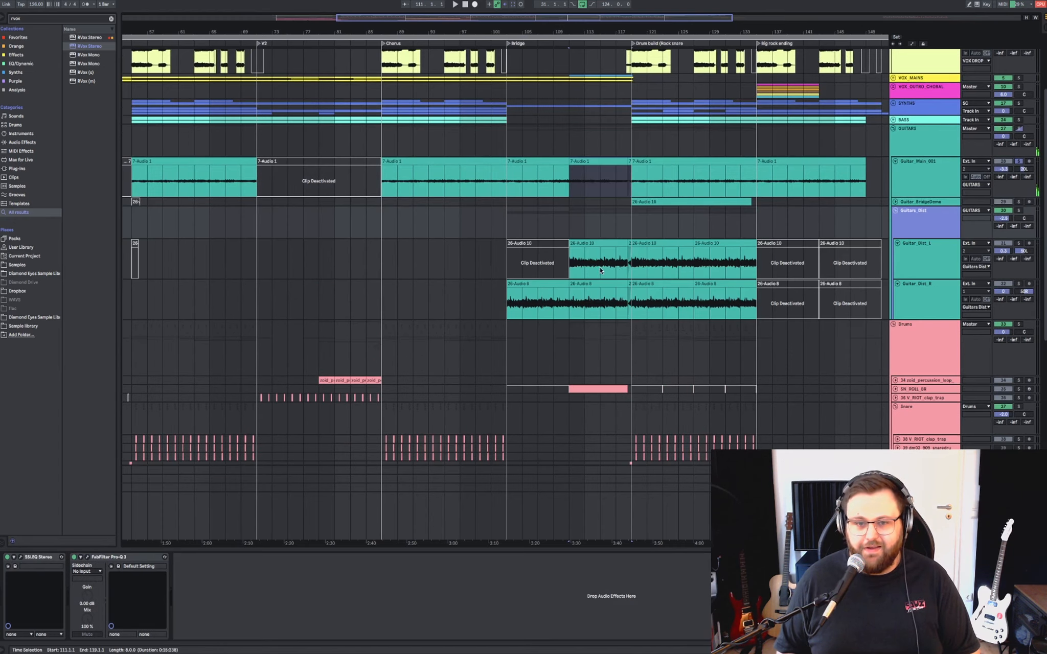
click(573, 226)
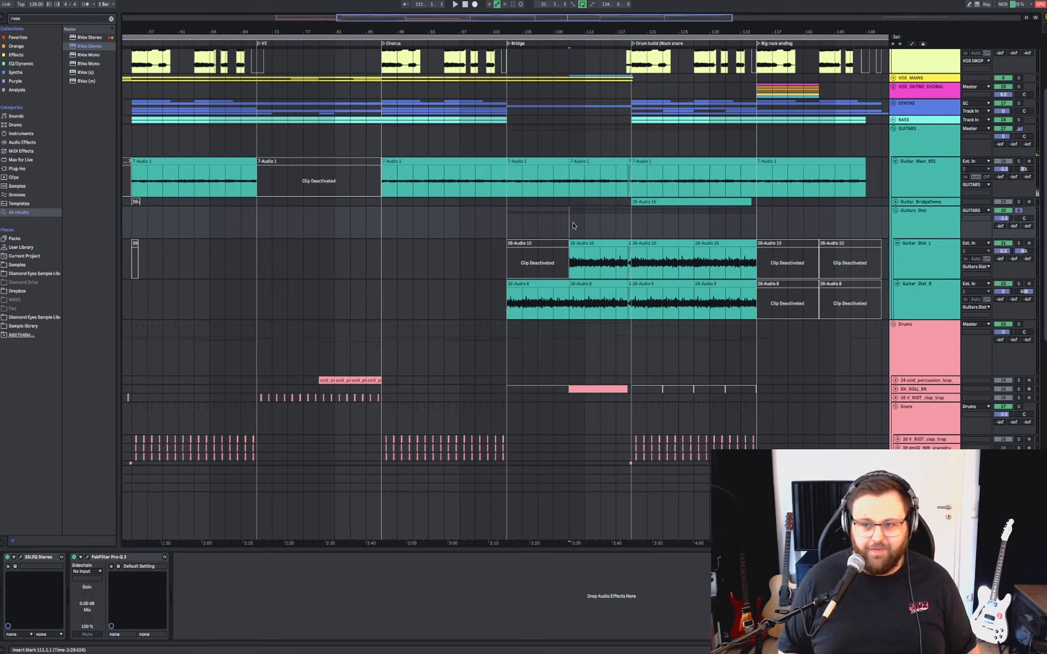
key(space)
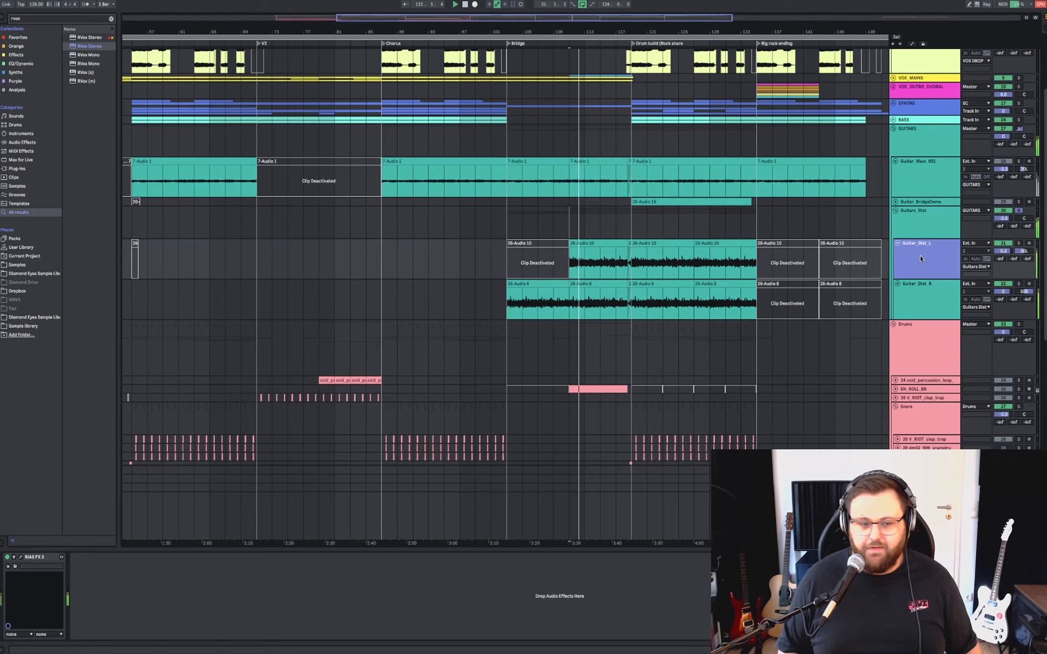
Check the BIAS FX device on the Guitar_Dist_L and Guitar_Dist_R tracks and return to the Guitars_Dist group.
key(Down)
key(Down)
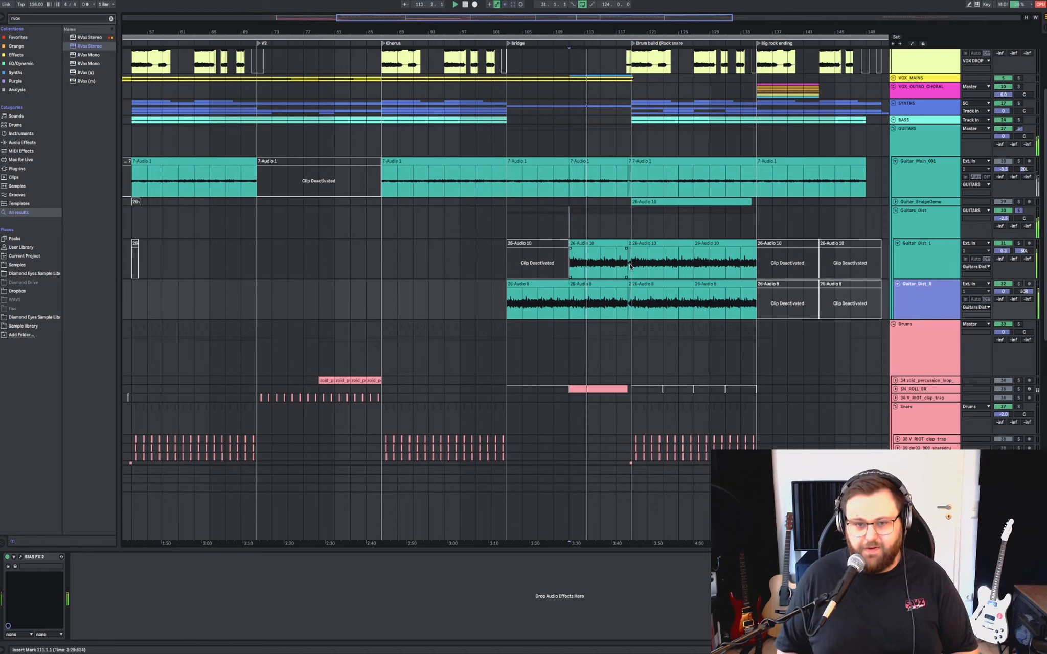
click(909, 252)
key(Up)
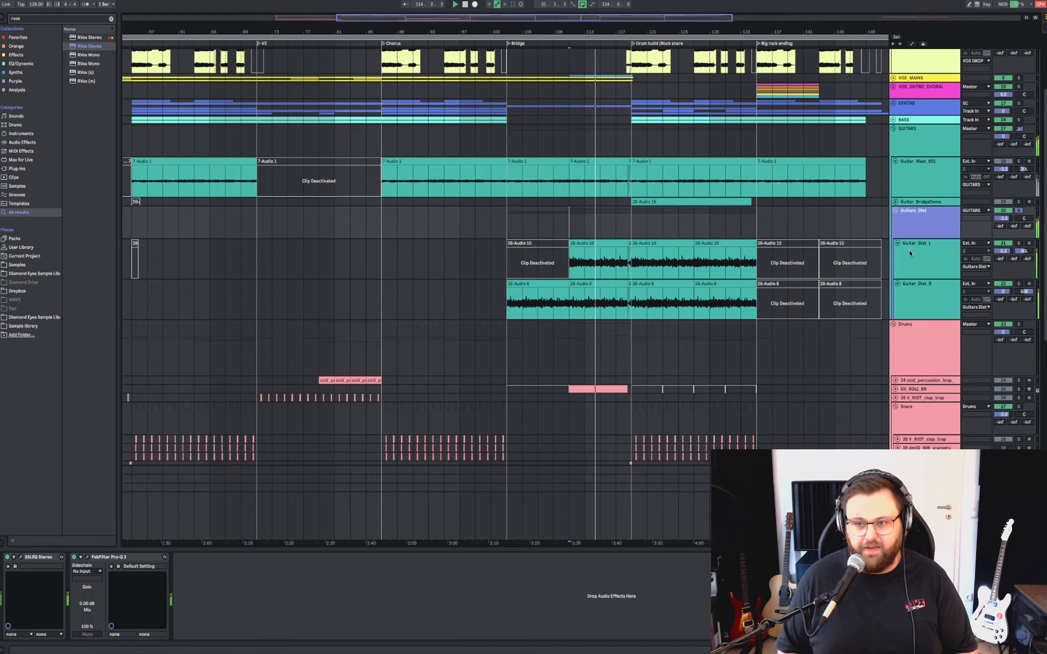
key(Down)
key(Up)
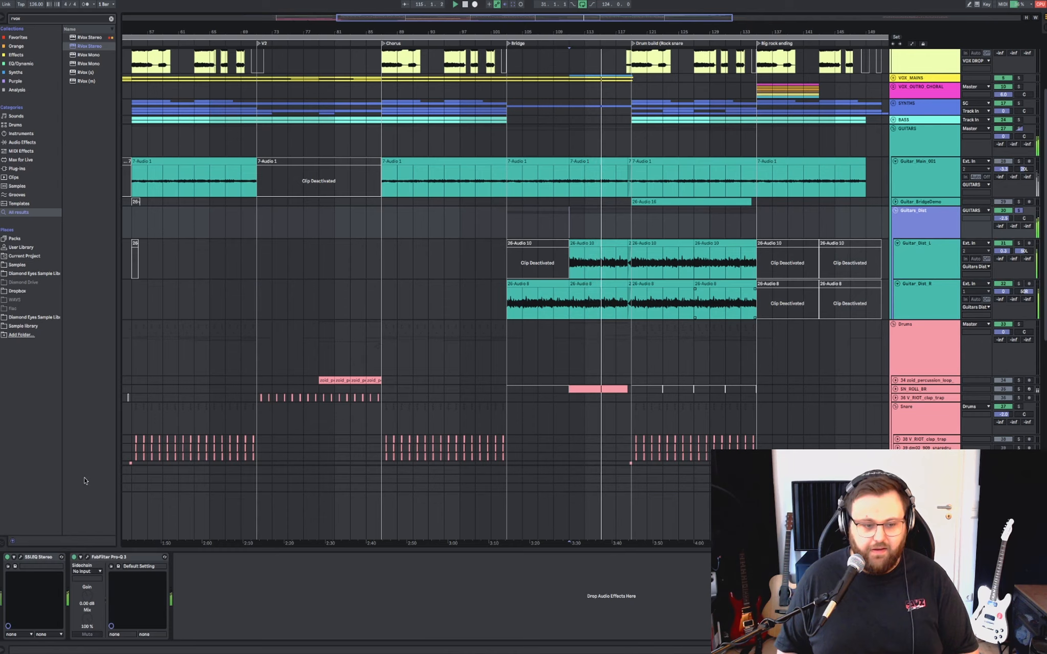
Inspect the SSLEQ Stereo and FabFilter Pro-Q 3 settings on the Guitars_Dist group, closing each plug-in window.
click(21, 558)
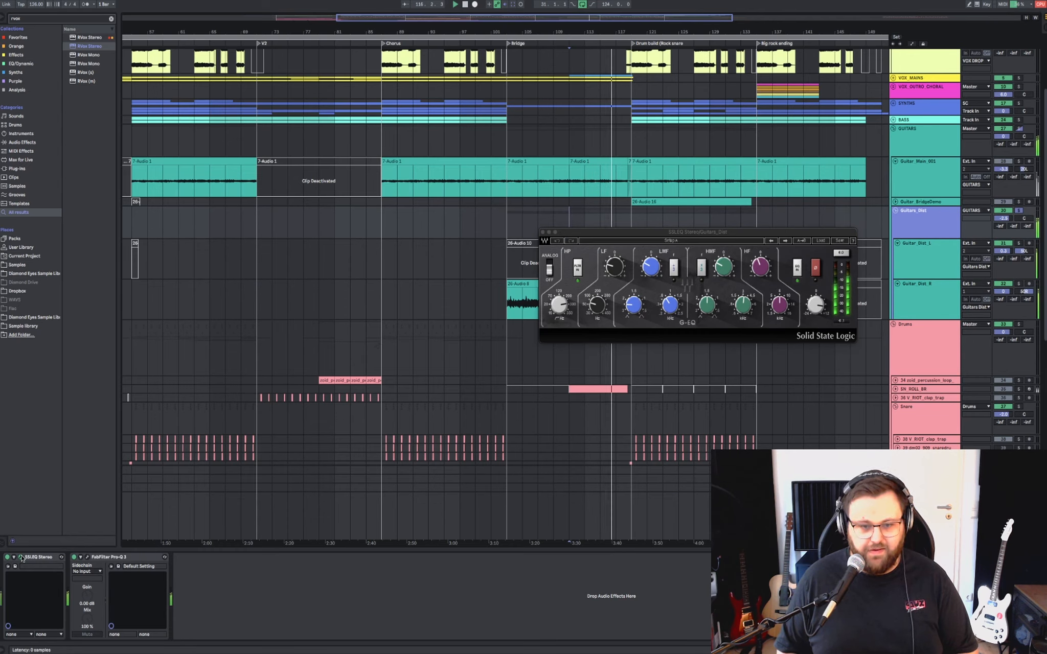
click(21, 557)
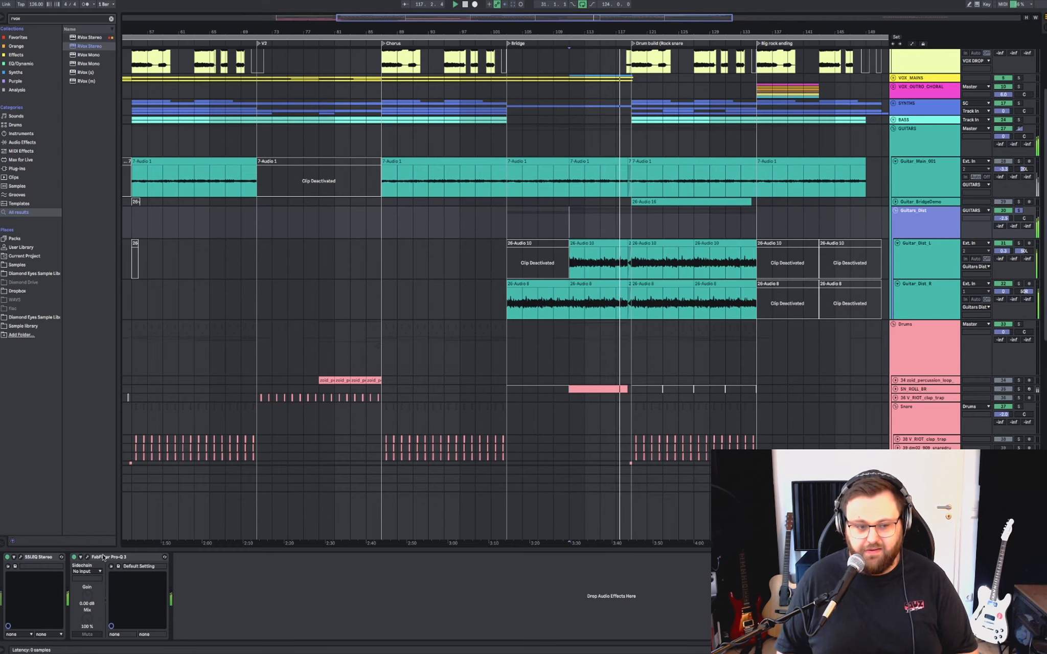
click(87, 557)
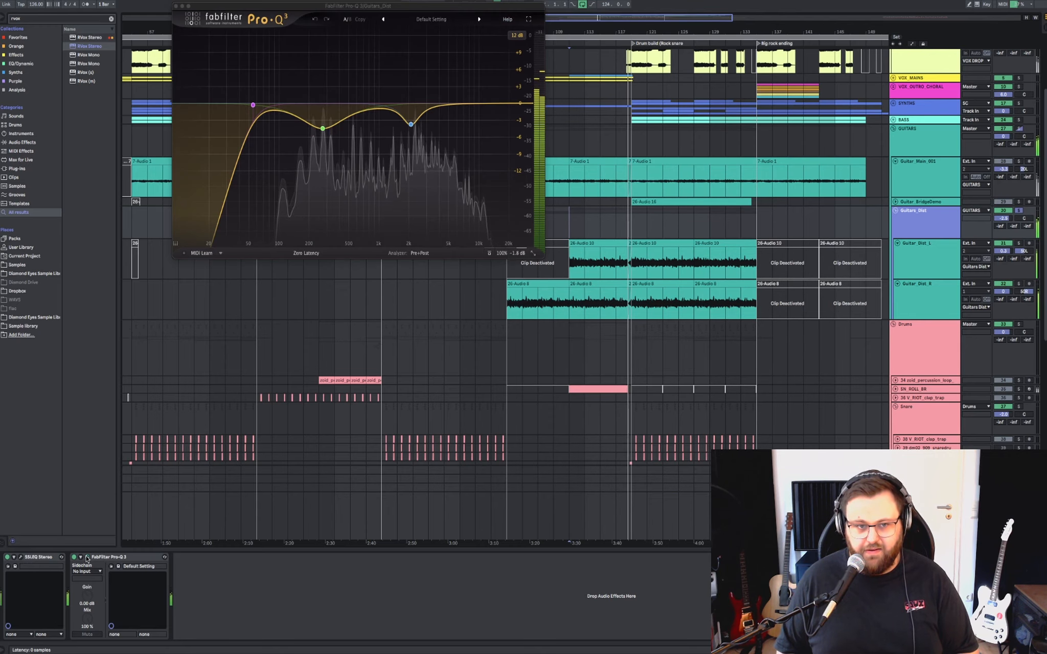
click(86, 558)
Fold the Guitars_Dist group and stop playback with the guitar solos cleared.
double_click(918, 219)
click(630, 207)
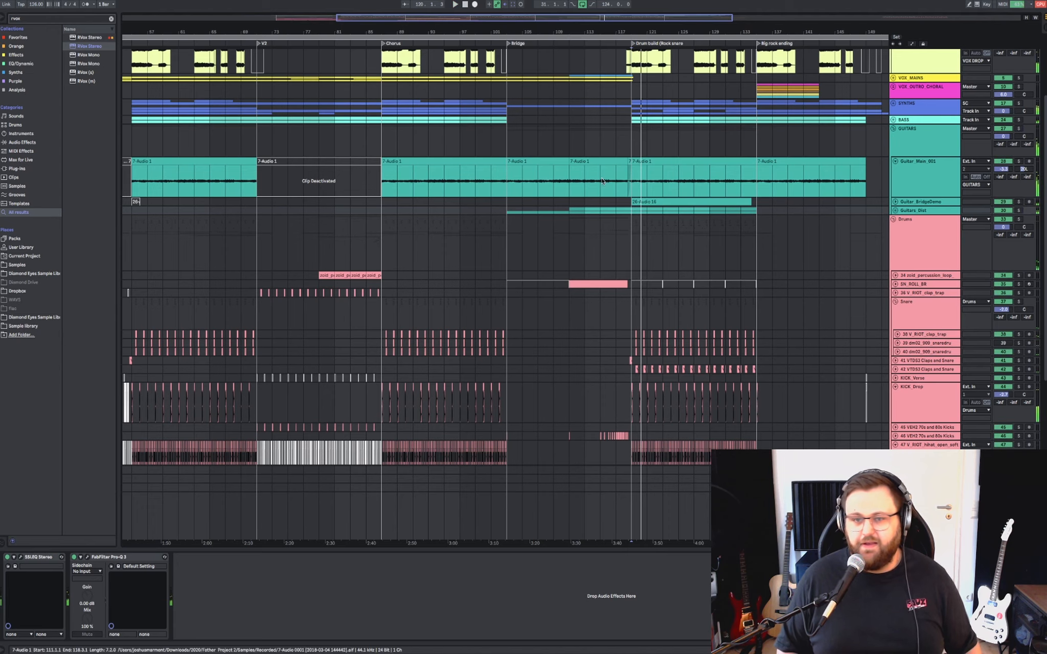
key(space)
Unfold the SN_ROLL_BR track, open the notes of its clip at 111.1.1 and listen to the snare roll soloed.
scroll(961, 258, down, 1)
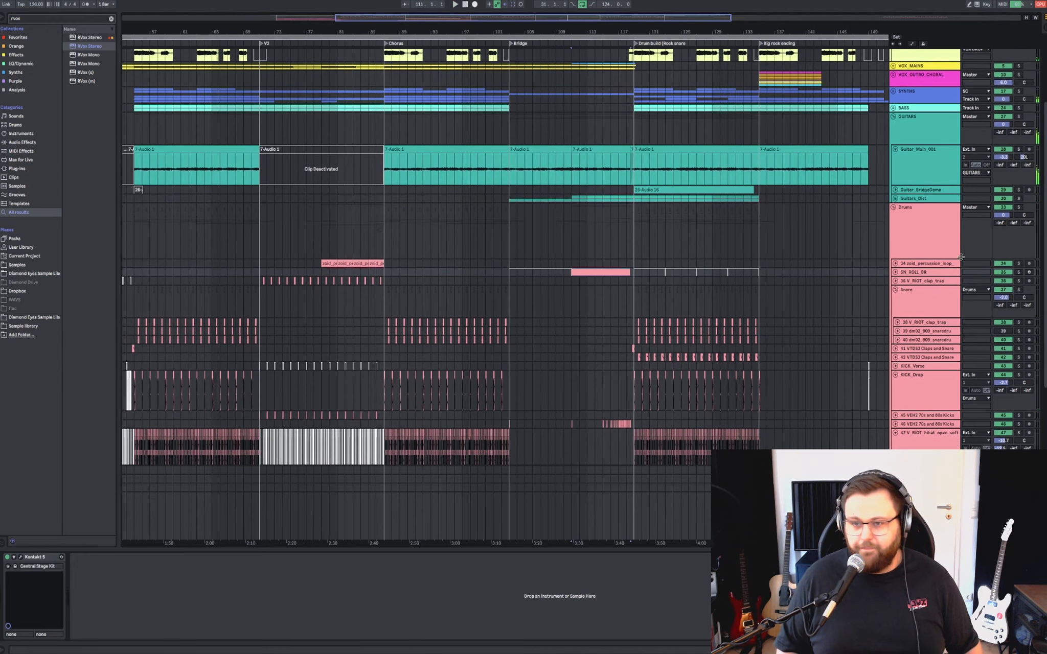
click(894, 273)
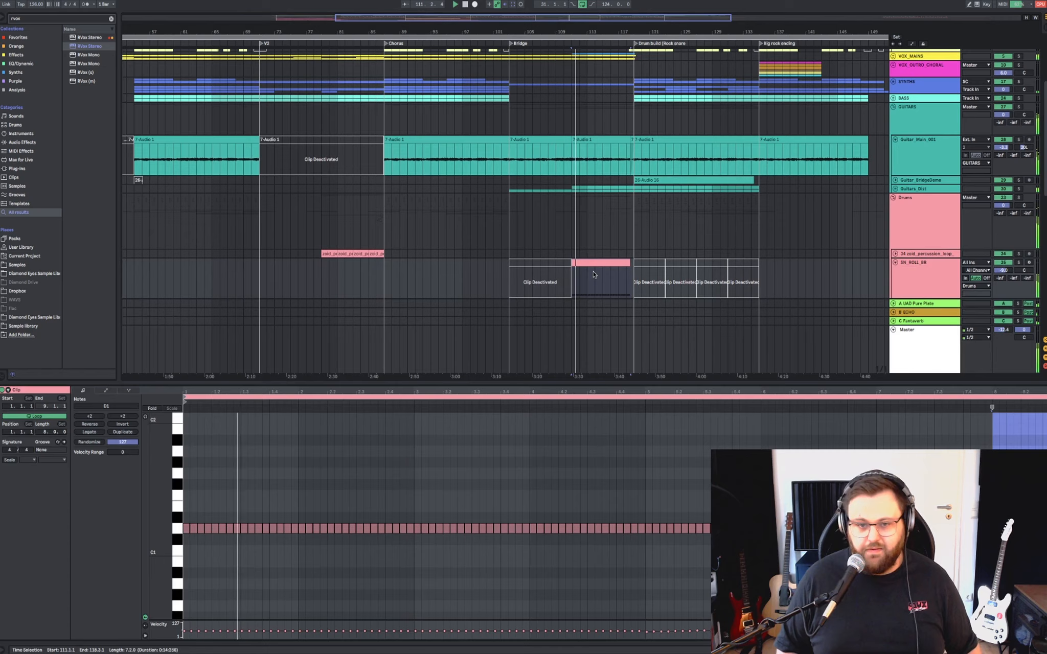
double_click(577, 280)
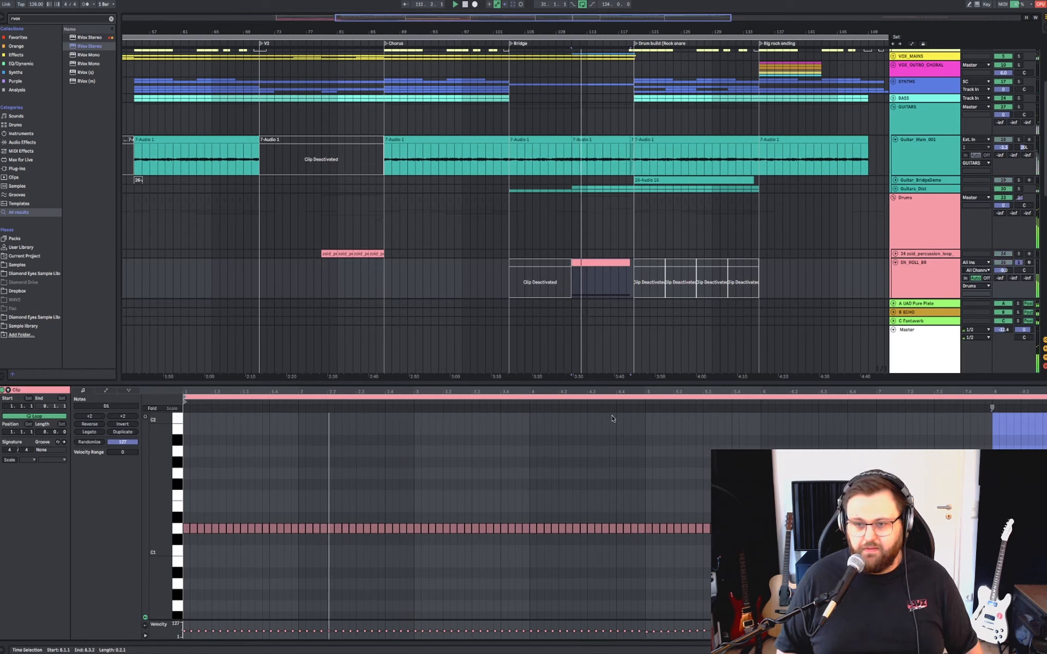
Listen to the soloed SN_ROLL_BR clip while examining its note velocities, and show the track's Kontakt 5 instrument.
click(588, 284)
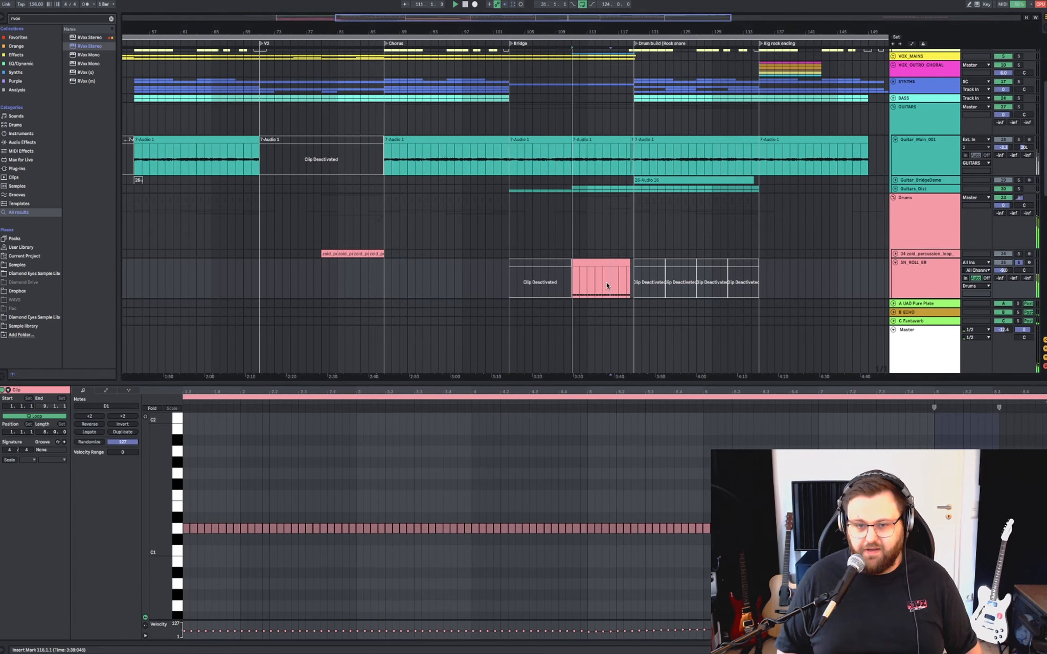
key(space)
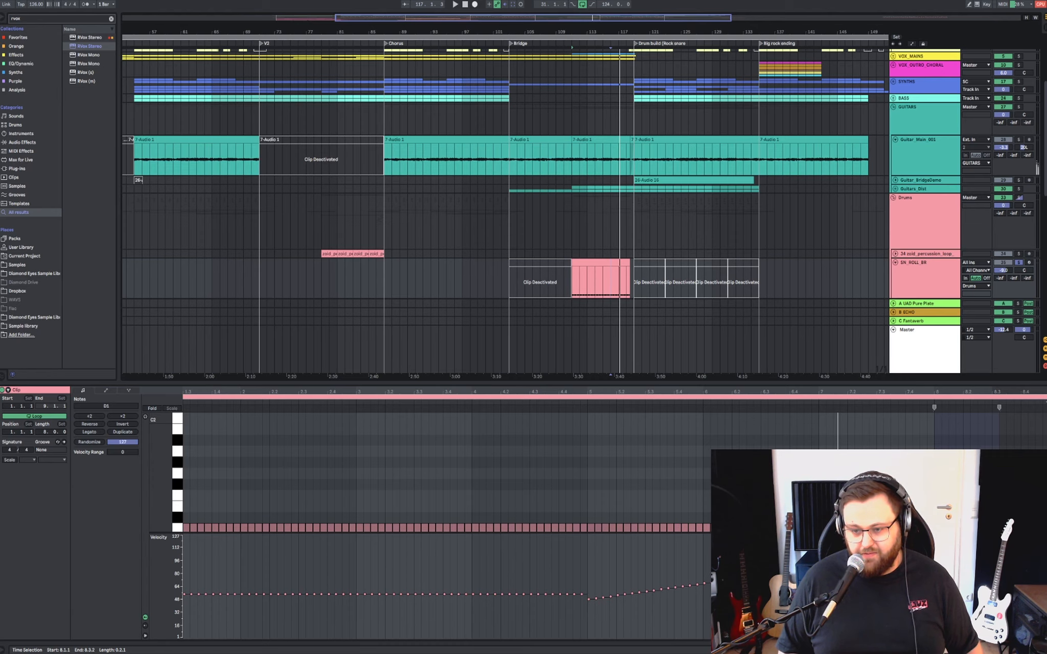
click(921, 280)
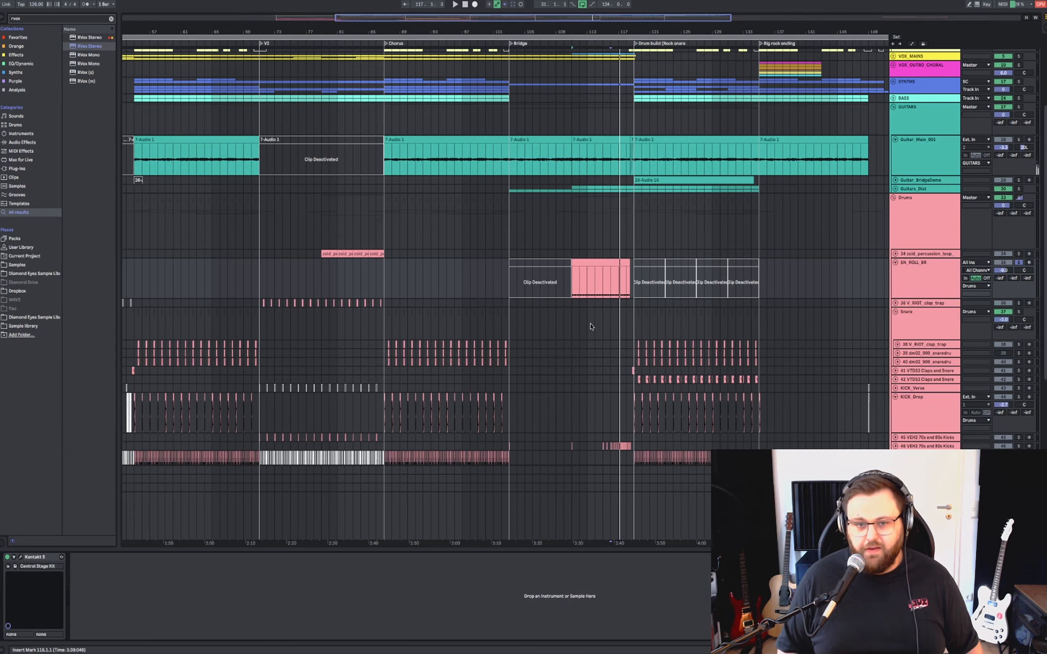
Unfold the 46 VEH2 70s and 80s Kicks track and listen to its Bridge build-up soloed.
scroll(590, 326, down, 5)
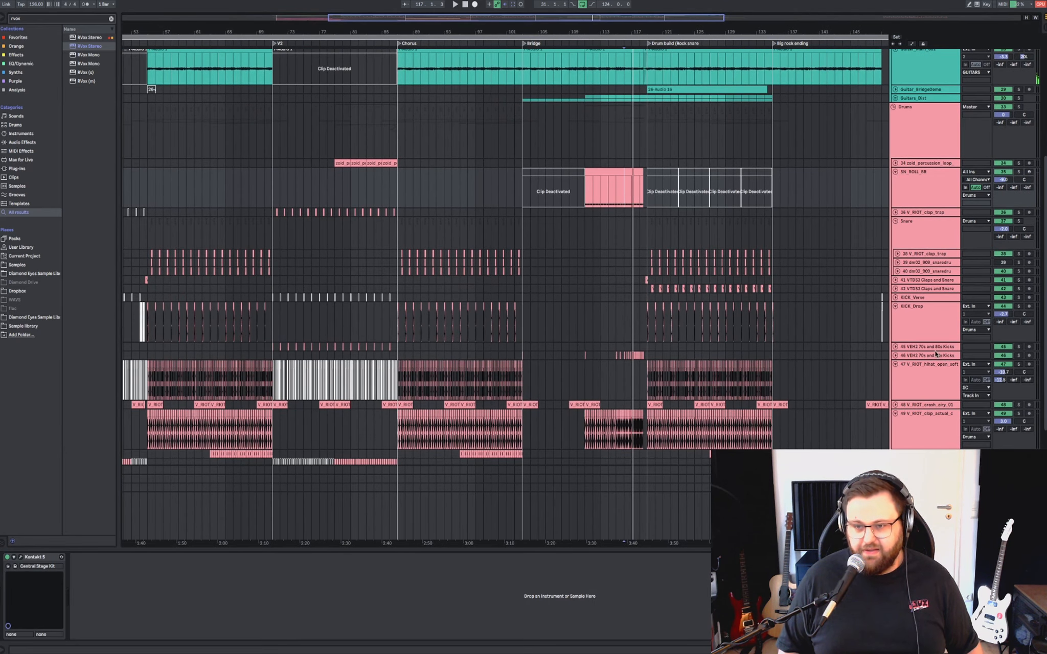
drag(937, 358, 911, 397)
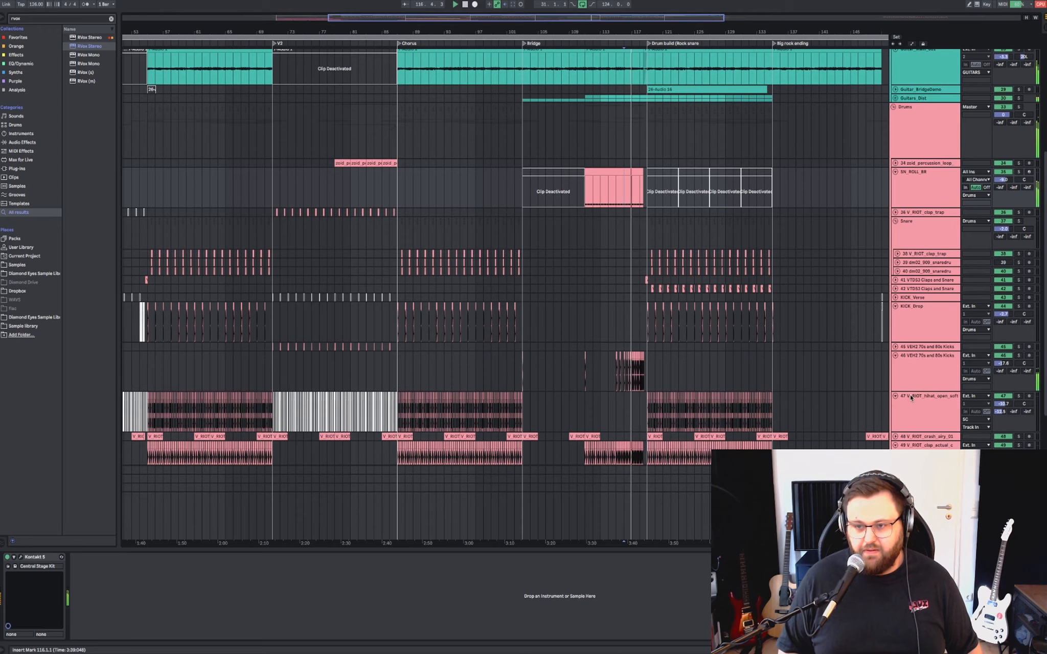
click(926, 373)
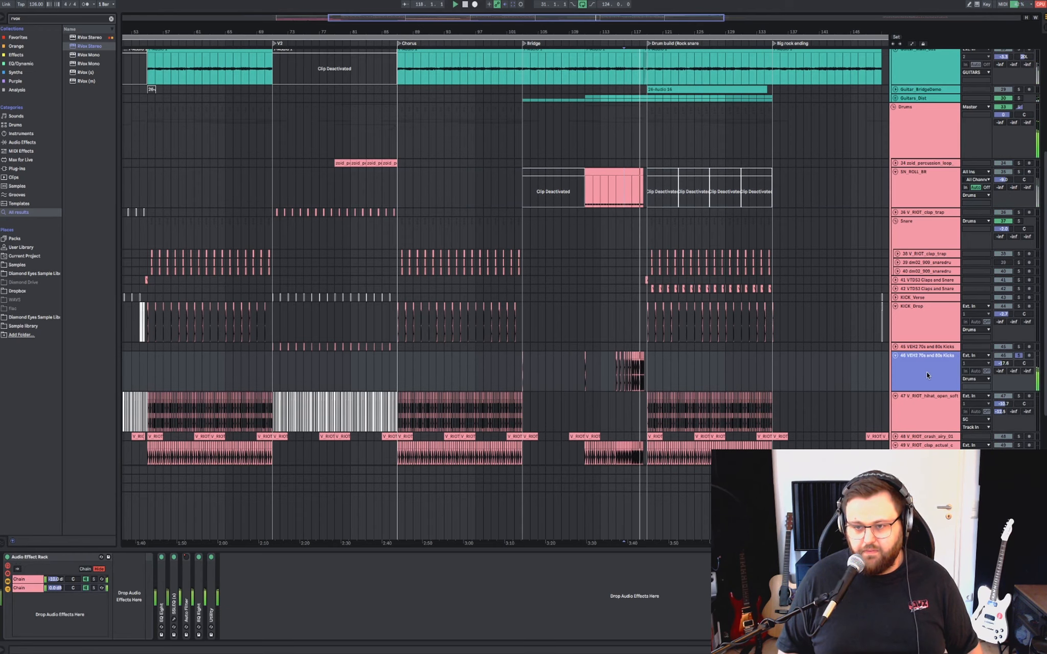
scroll(573, 376, down, 6)
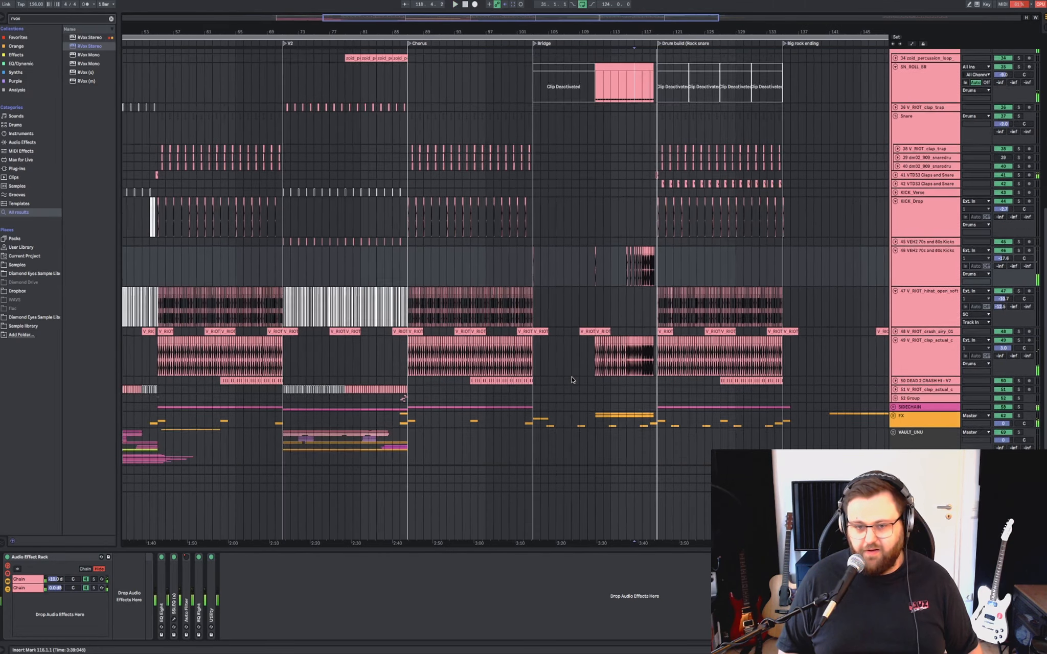
Play the full mix from 117.1.1 to hear the end of the Bridge lead into the Drum build section.
scroll(572, 380, down, 3)
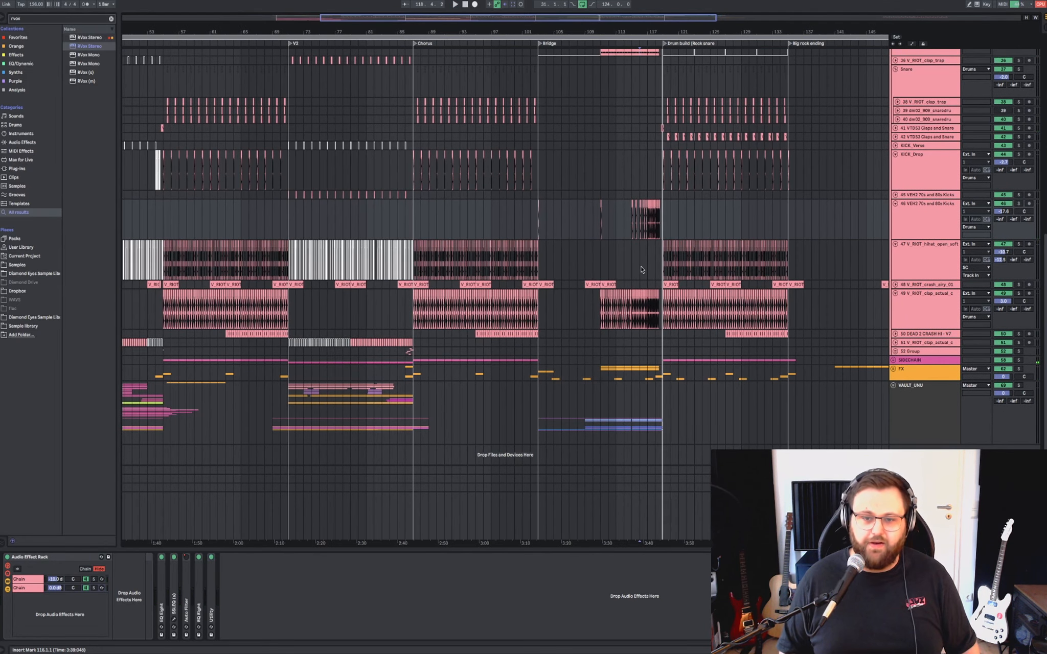
scroll(642, 270, up, 5)
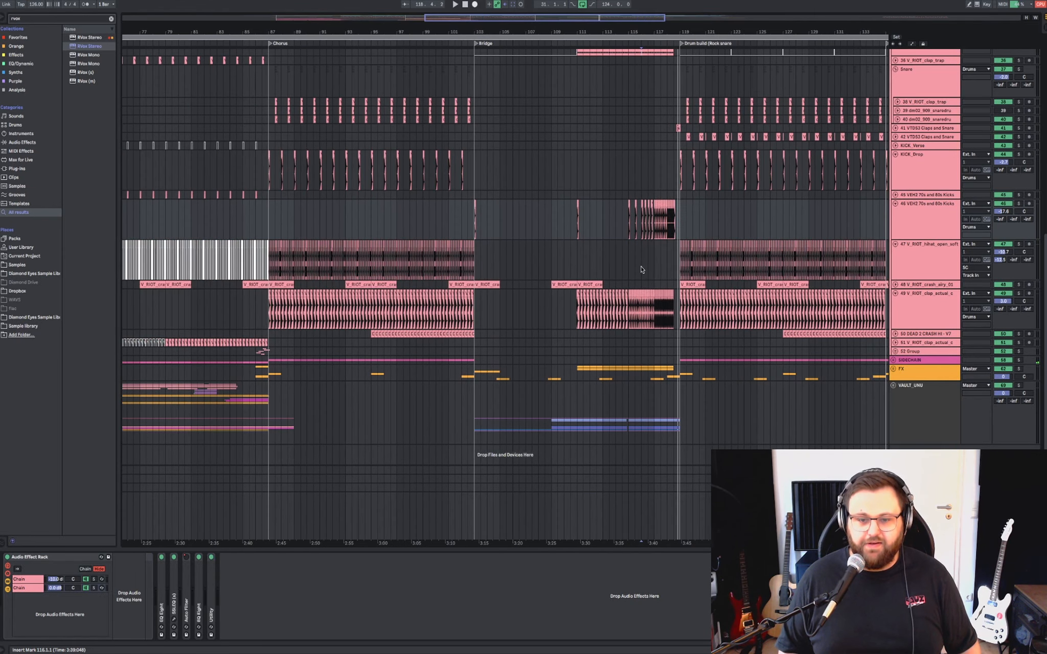
scroll(672, 363, right, 2)
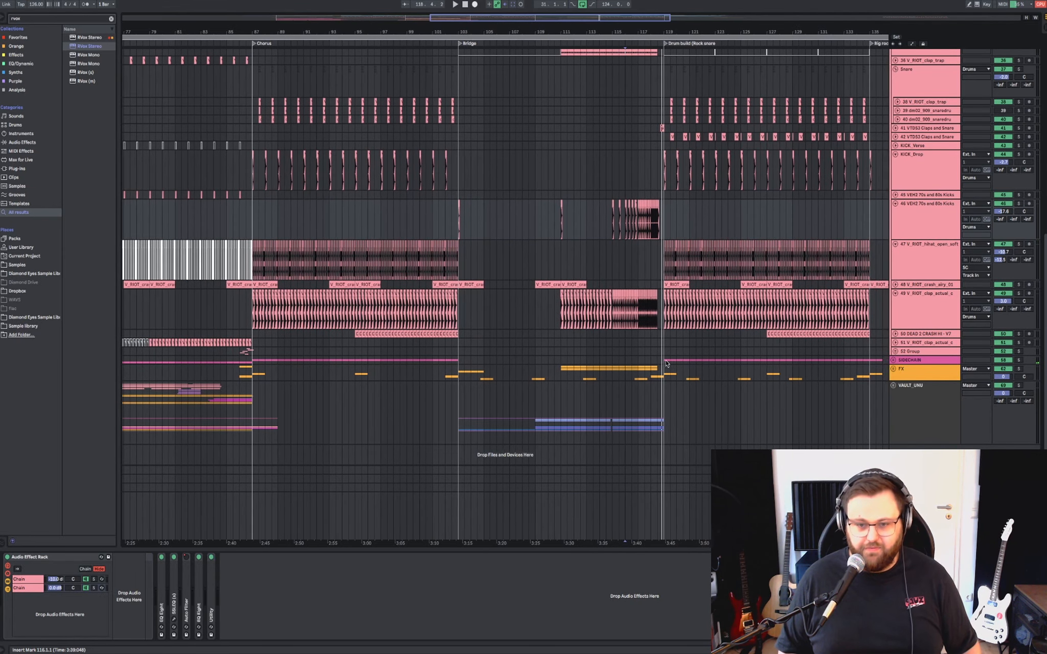
click(661, 362)
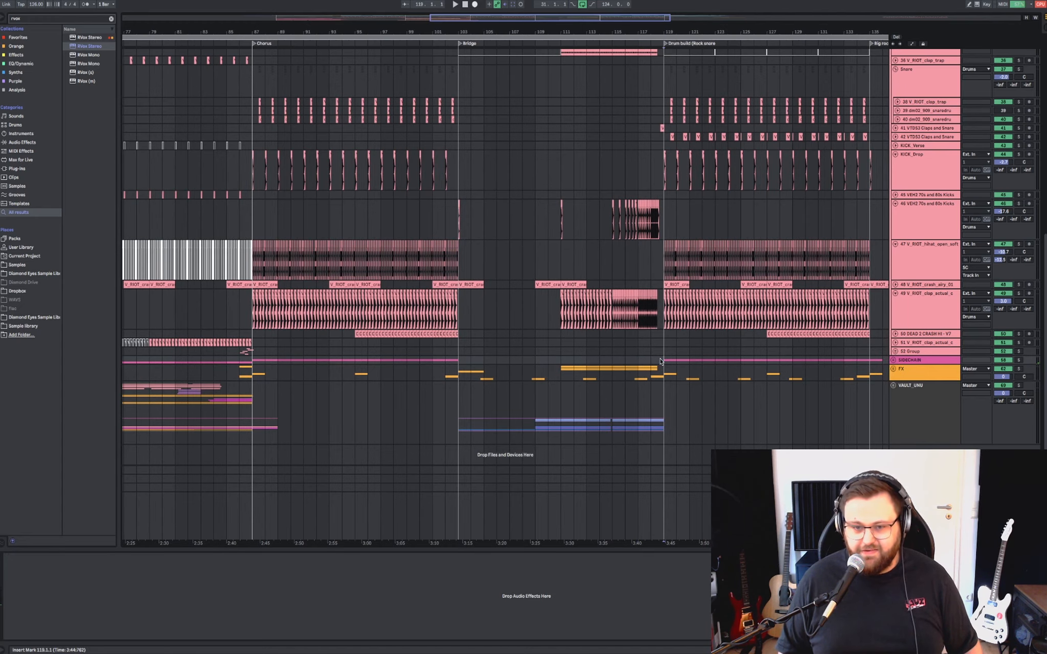
scroll(660, 362, right, 5)
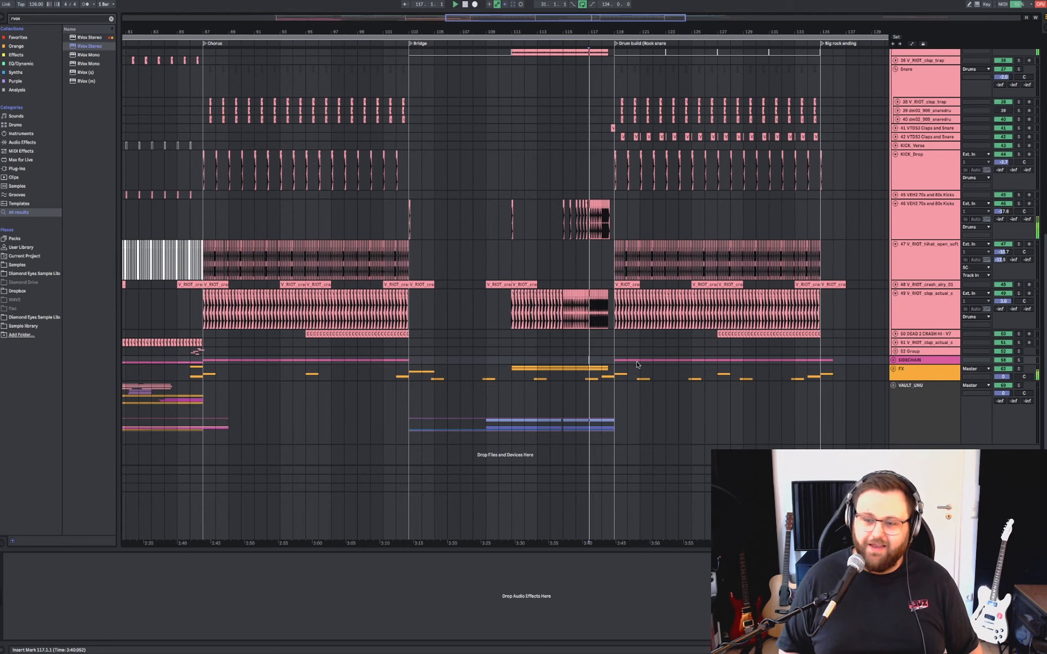
scroll(659, 363, up, 10)
scroll(660, 362, right, 3)
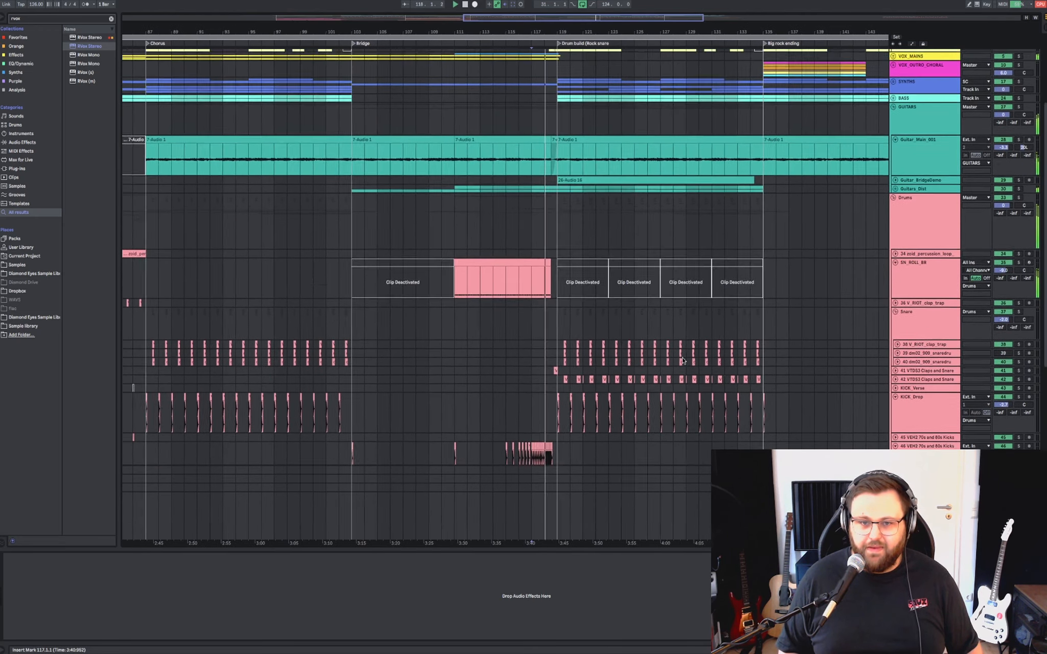
scroll(682, 360, up, 5)
scroll(639, 306, right, 3)
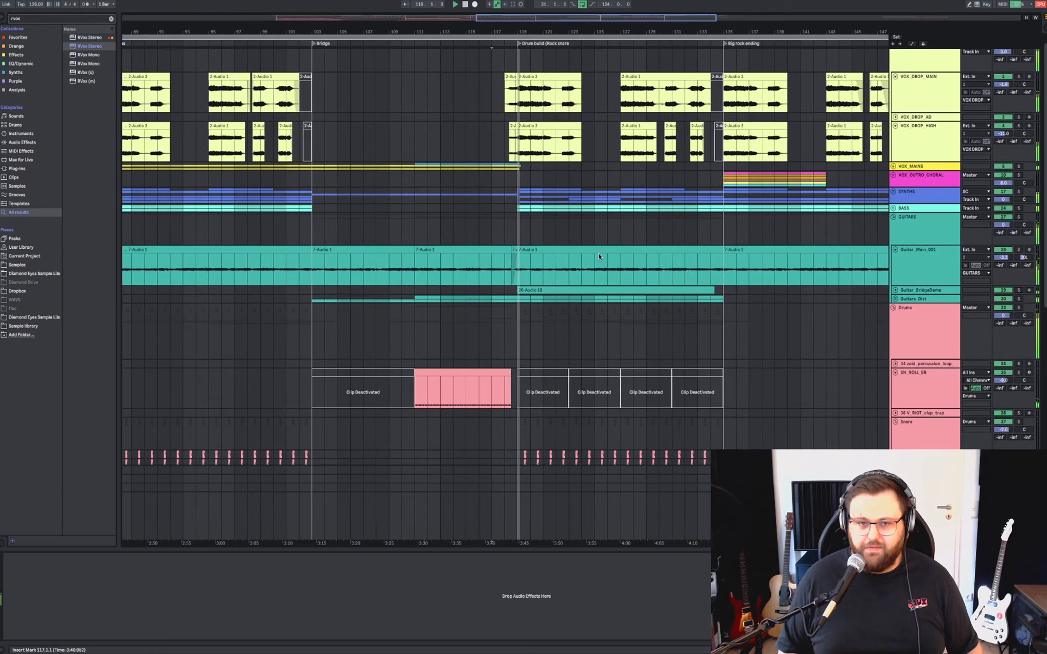
Listen to the Drum build section from 119.1.1, reviewing its vocal, guitar and snare tracks, and stop playback.
click(517, 194)
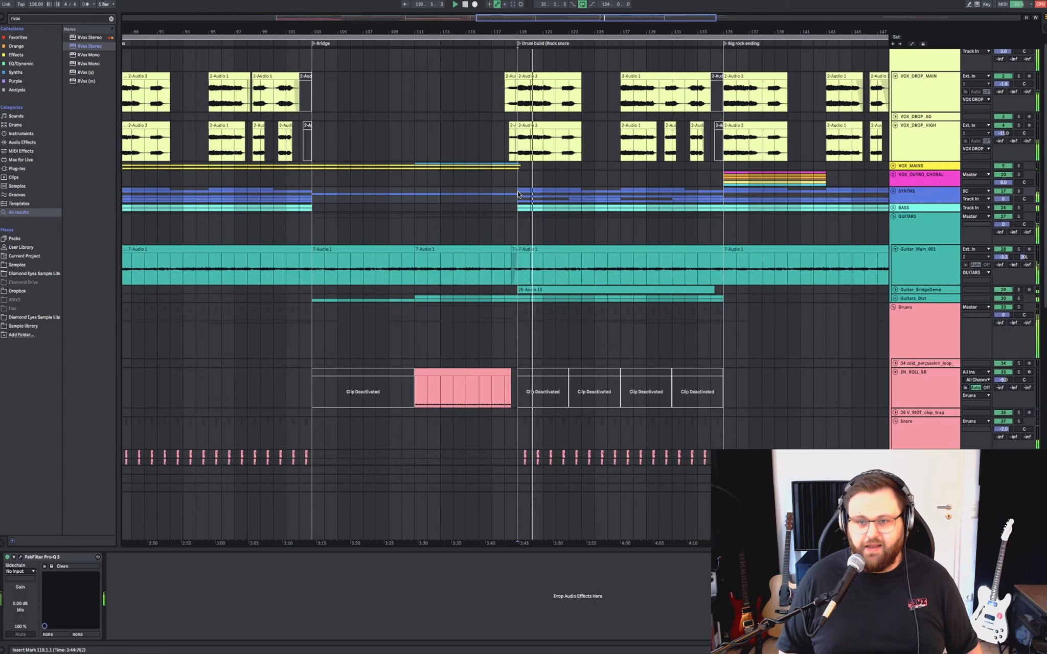
scroll(518, 195, right, 3)
scroll(518, 194, up, 1)
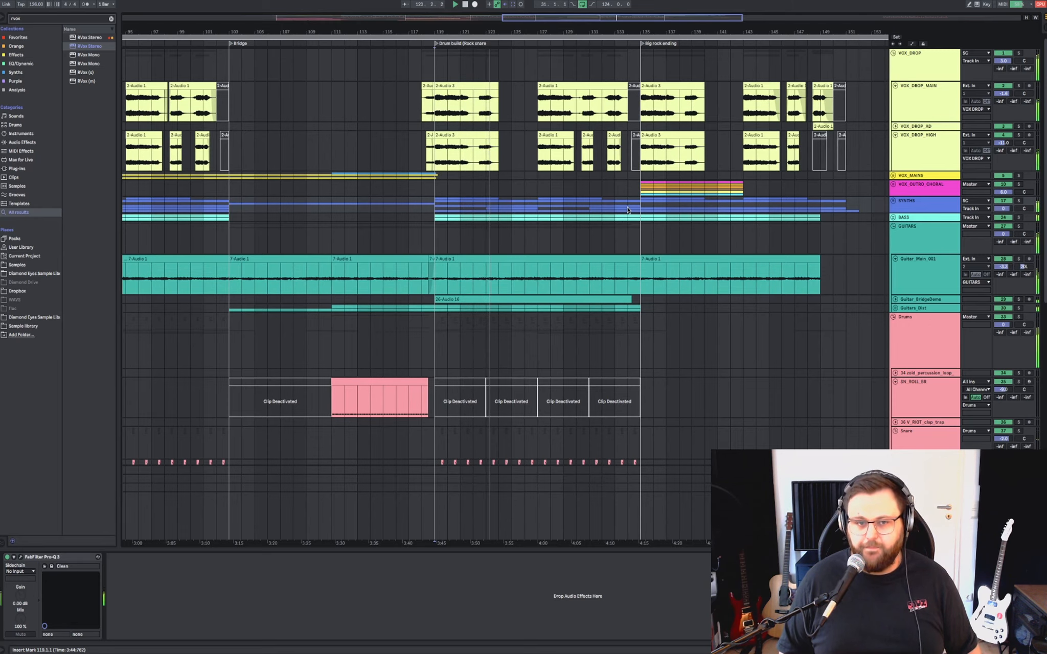
scroll(628, 209, down, 3)
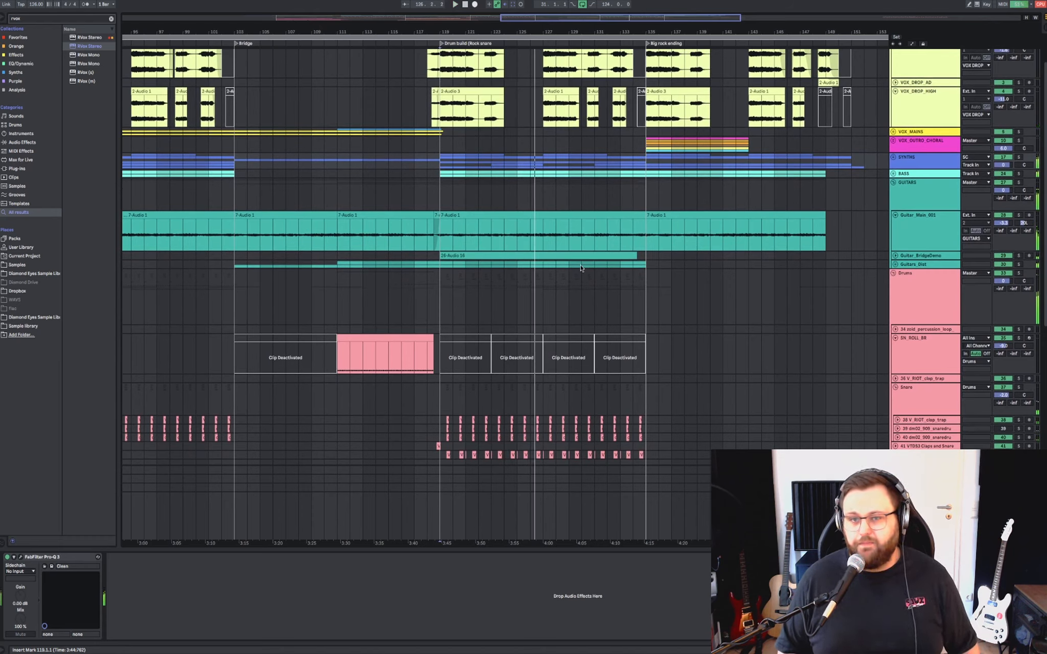
scroll(474, 166, up, 3)
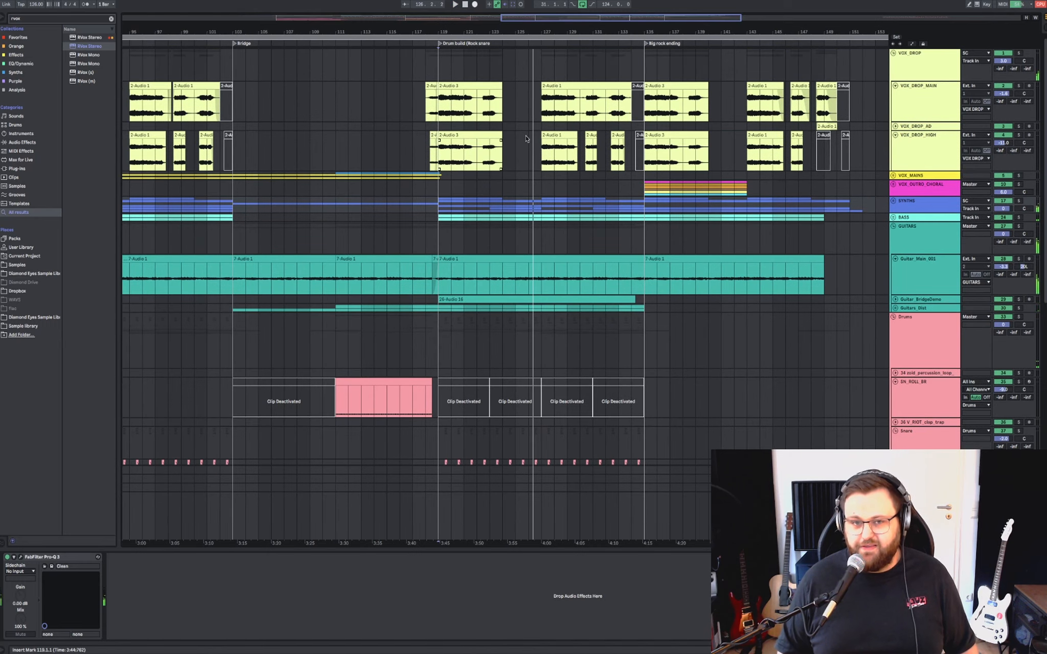
scroll(563, 162, down, 3)
scroll(564, 163, up, 3)
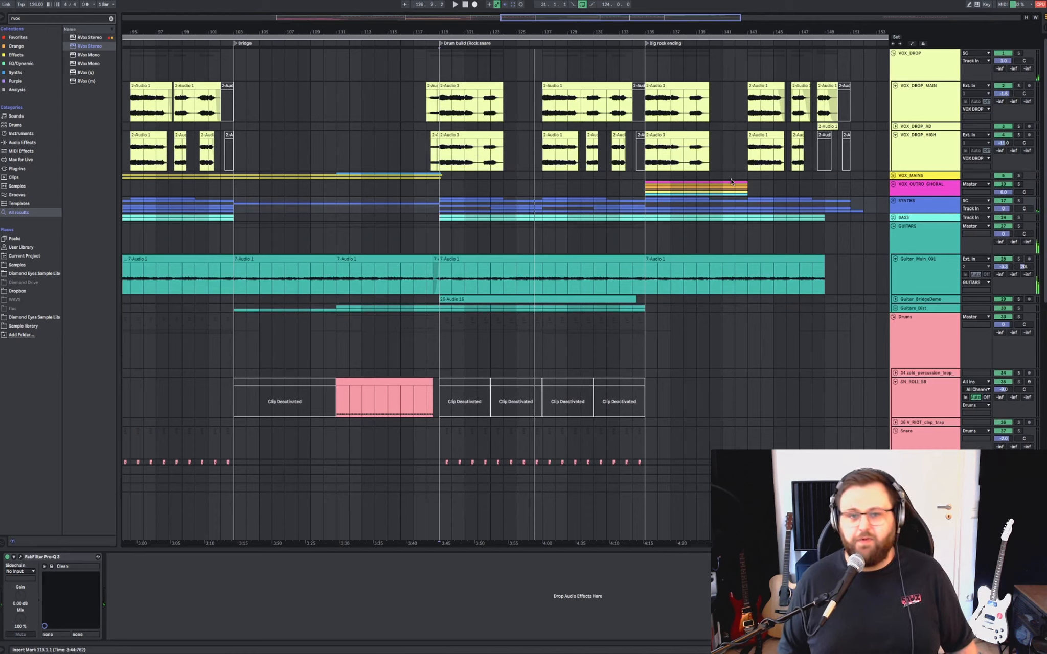
Mark the start of the VOX_OUTRO_CHORAL clips at 135.1.1 and show the group's device chain.
shift+click(655, 191)
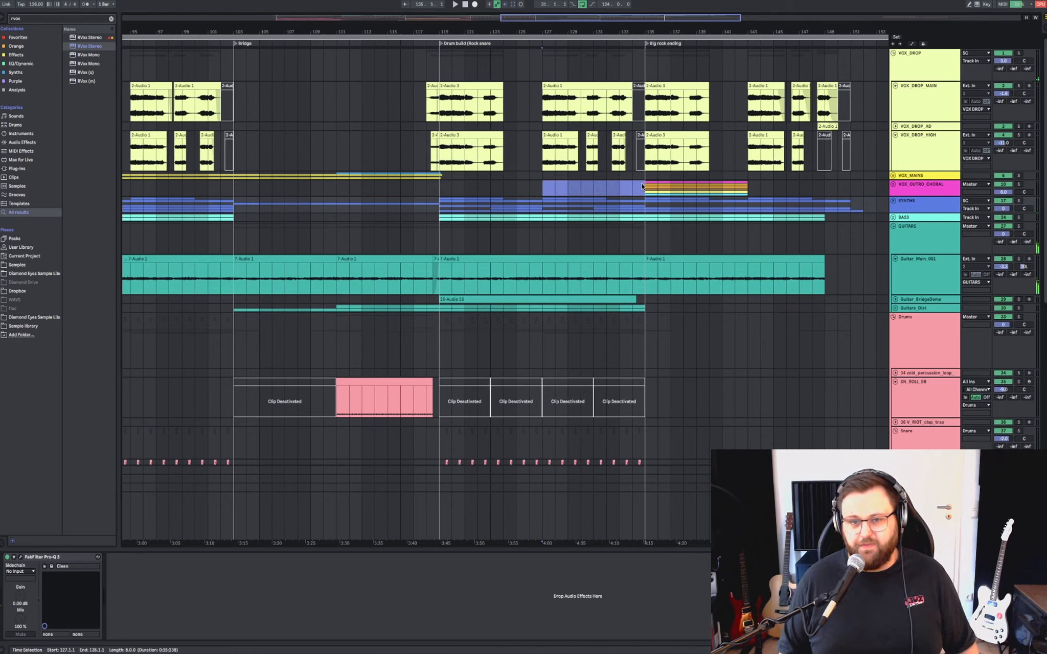
mouse_move(642, 186)
mouse_down()
mouse_move(544, 179)
mouse_move(641, 201)
mouse_move(643, 189)
mouse_up()
click(642, 189)
scroll(643, 189, down, 2)
scroll(643, 190, up, 2)
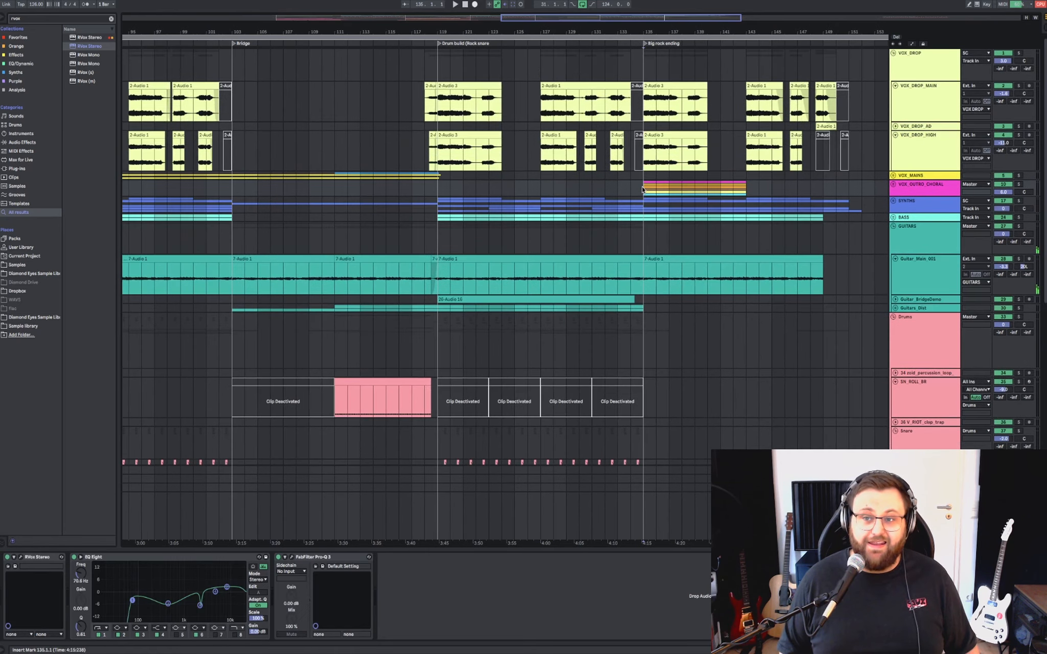
Play from 132.1.1 into the Big rock ending and unfold the VOX_OUTRO_CHORAL group.
scroll(642, 190, down, 2)
scroll(643, 189, up, 2)
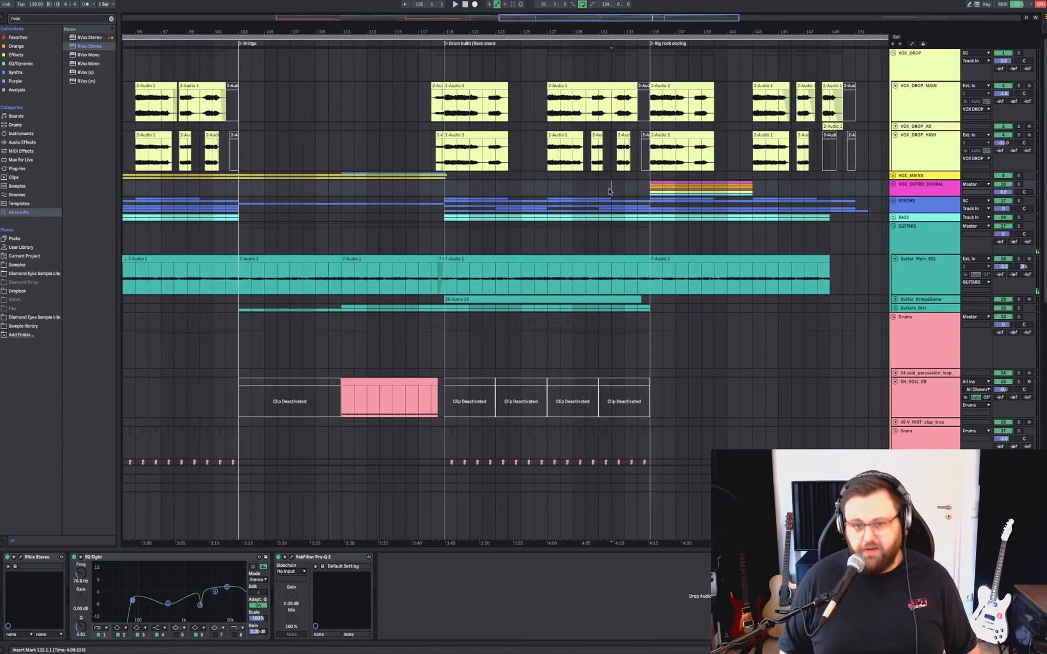
scroll(668, 145, right, 5)
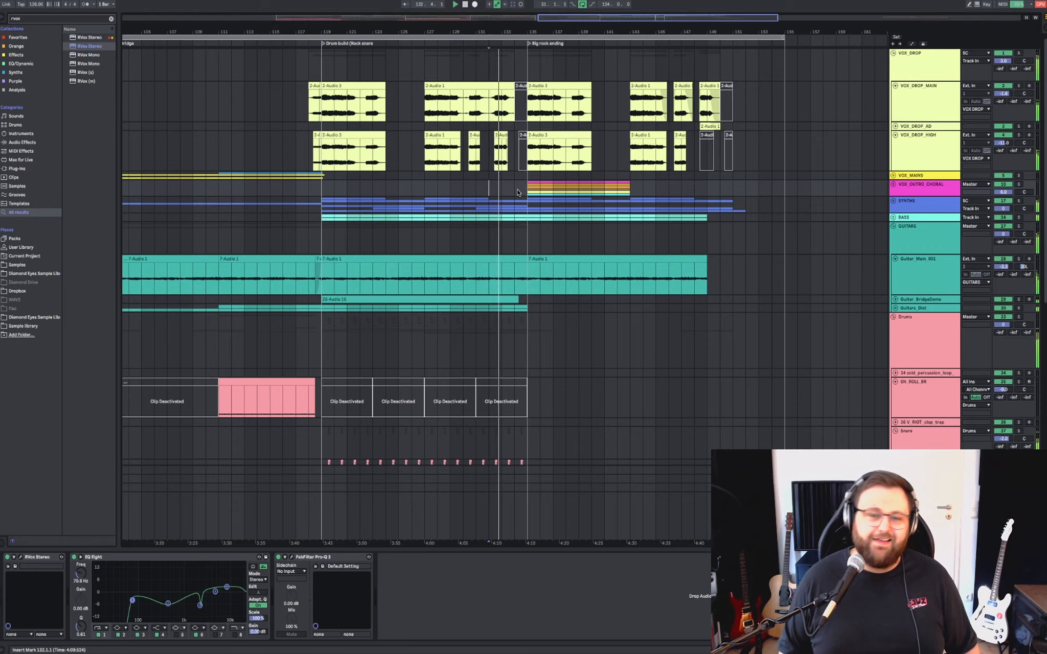
click(914, 188)
key(Right)
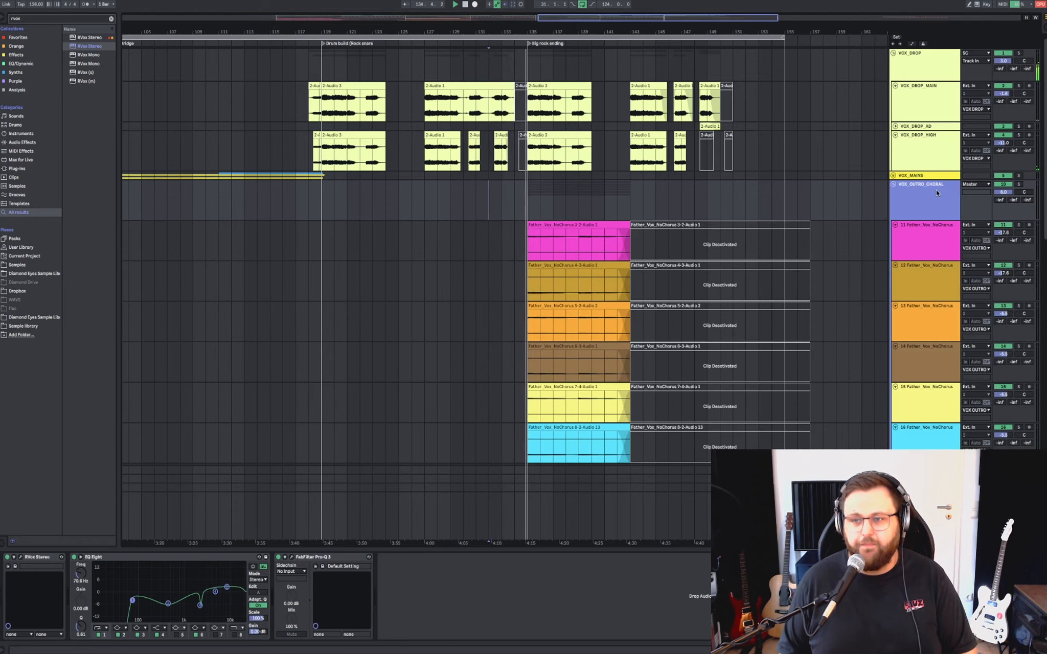
Raise all six Father_Vox_NoChorus tracks to 6.0 dB together and listen to the outro choir.
click(918, 243)
shift+click(919, 438)
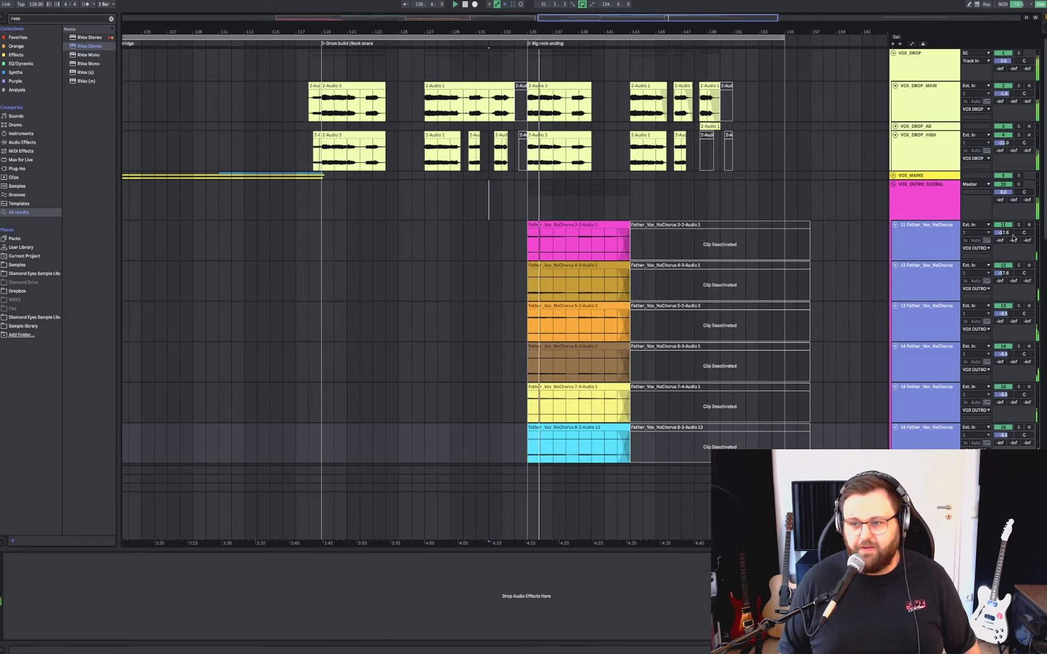
click(1003, 233)
drag(1003, 232, 1003, 184)
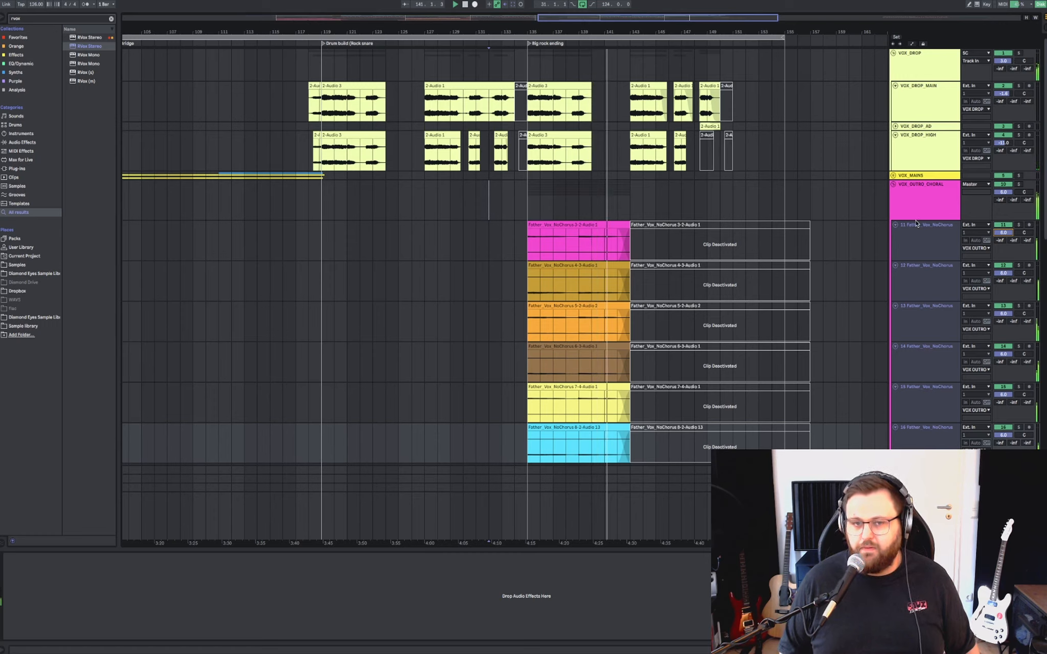
click(527, 193)
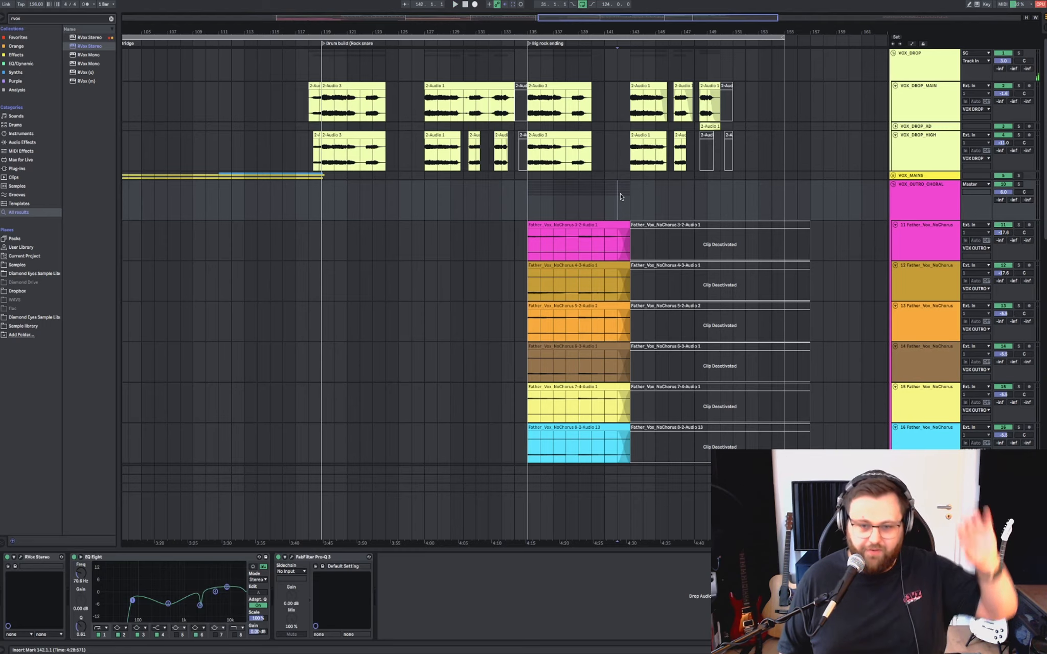
Play the Big rock ending from 142.1.1, past the end of the outro choir clips.
scroll(620, 198, right, 1)
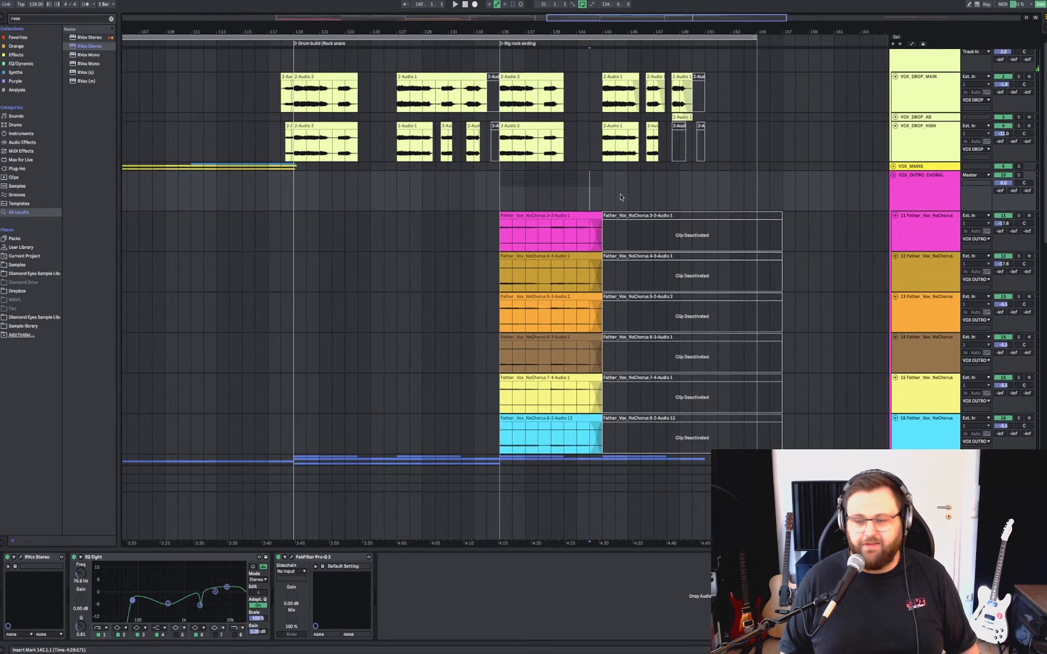
key(space)
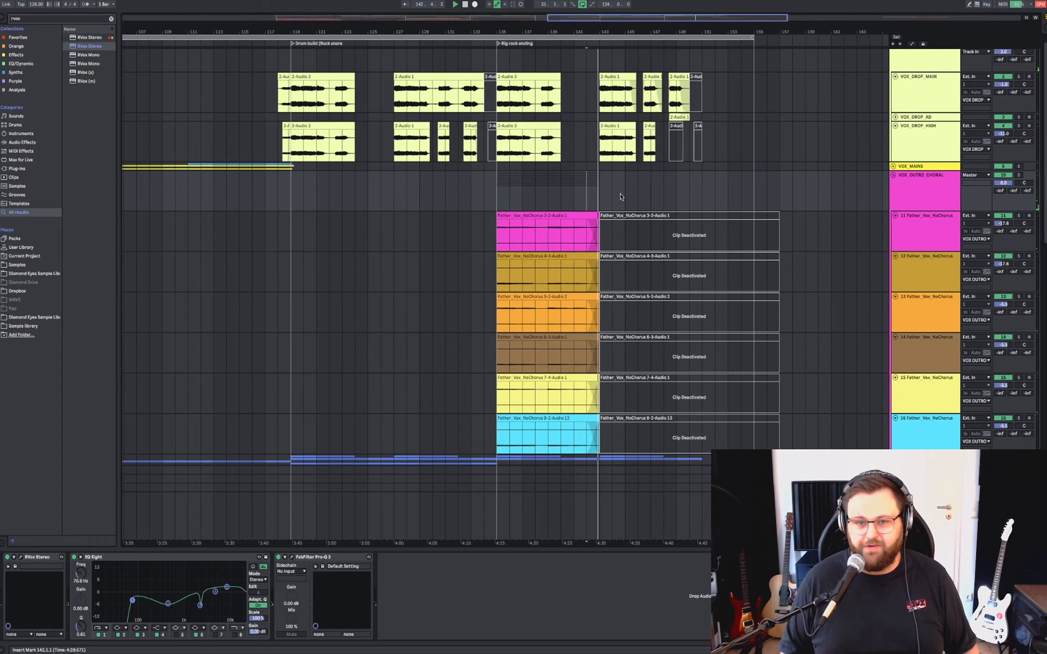
scroll(620, 198, down, 3)
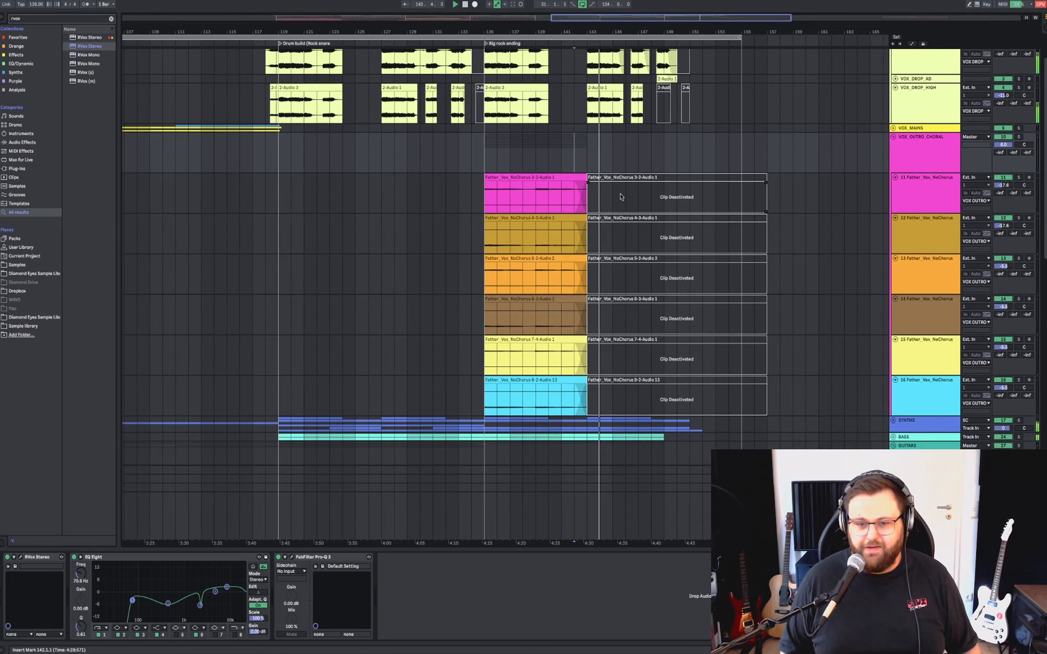
scroll(620, 197, up, 1)
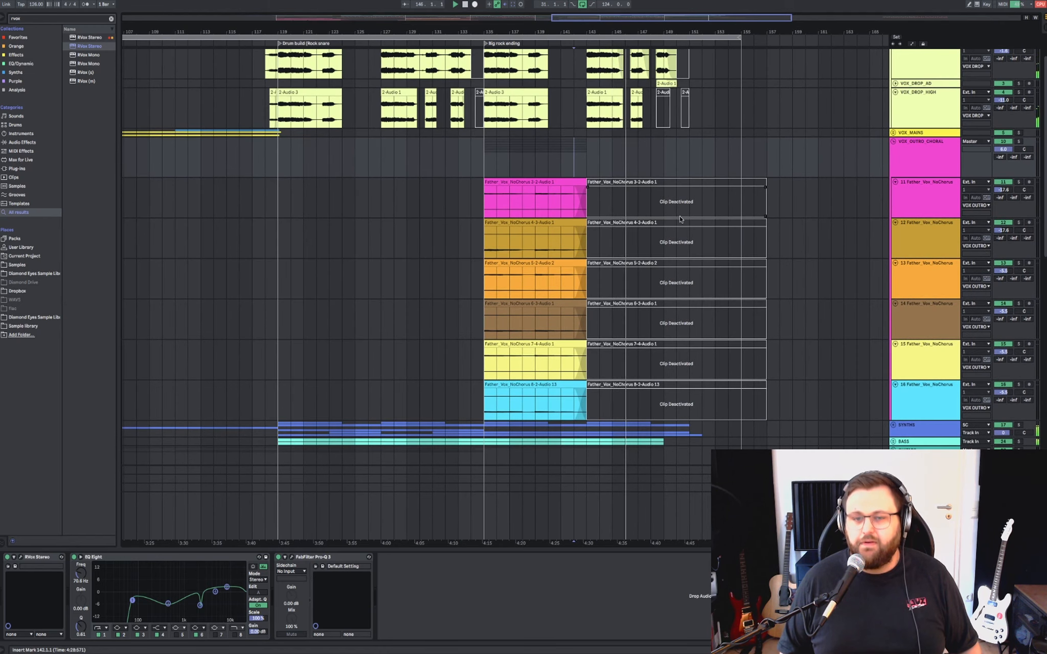
scroll(620, 198, down, 2)
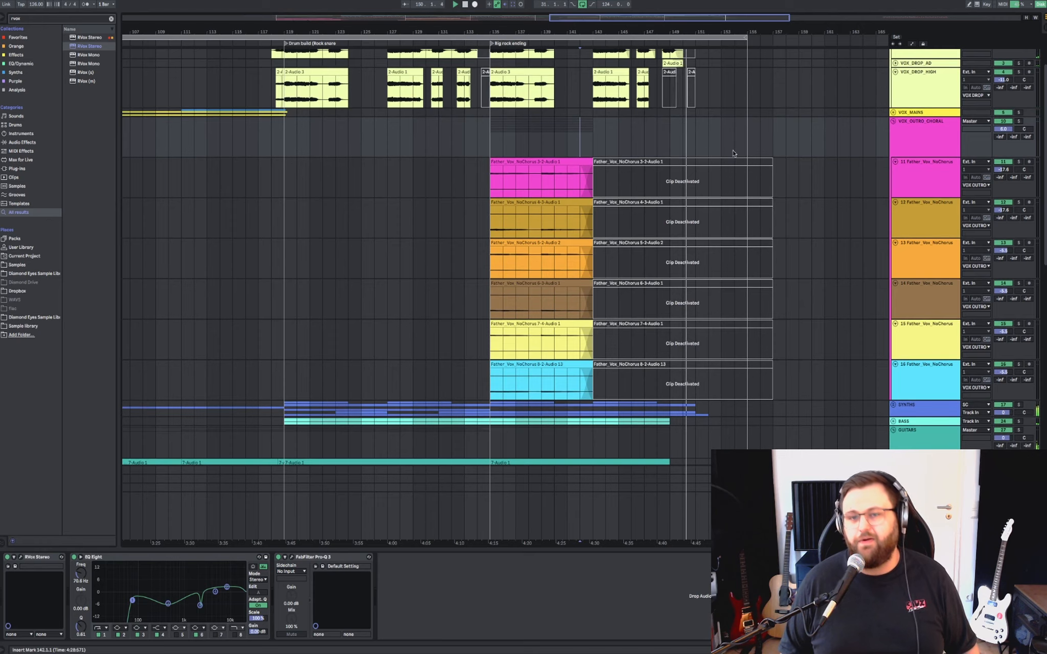
Return to 135.1.1, fold the VOX_OUTRO_CHORAL group and unfold the SYNTHS group.
scroll(698, 151, down, 10)
scroll(701, 154, up, 12)
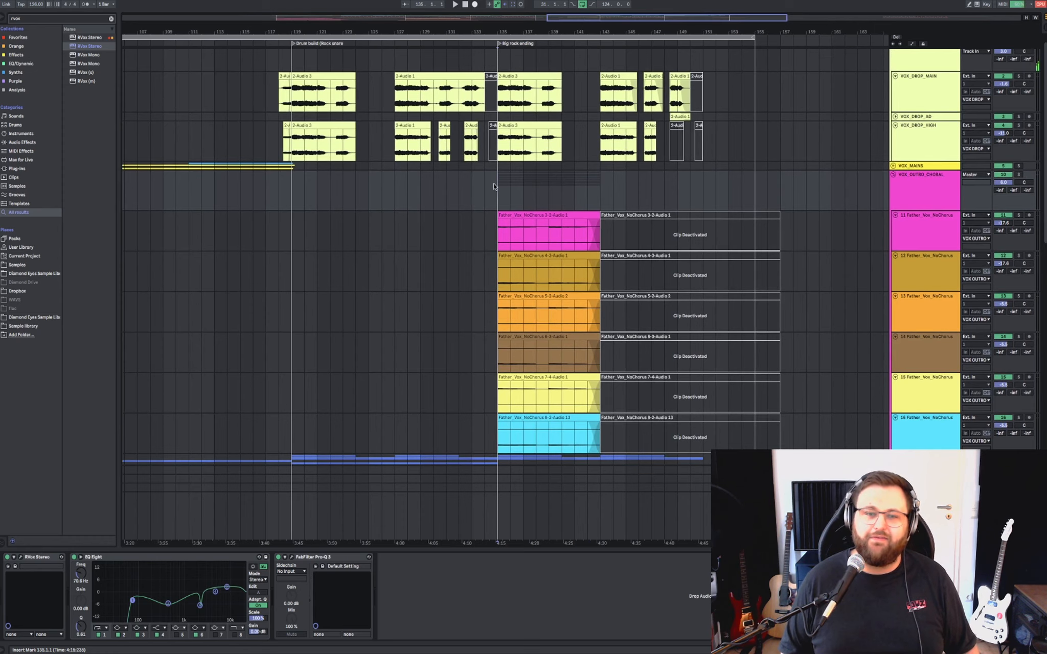
scroll(494, 186, up, 1)
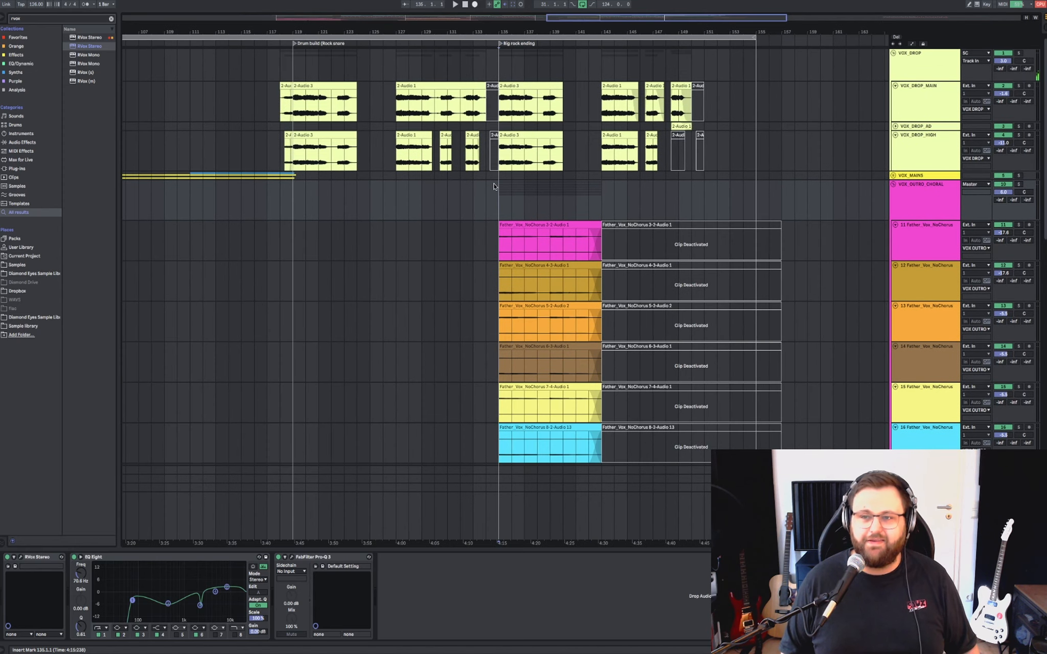
key(Left)
click(906, 205)
click(907, 206)
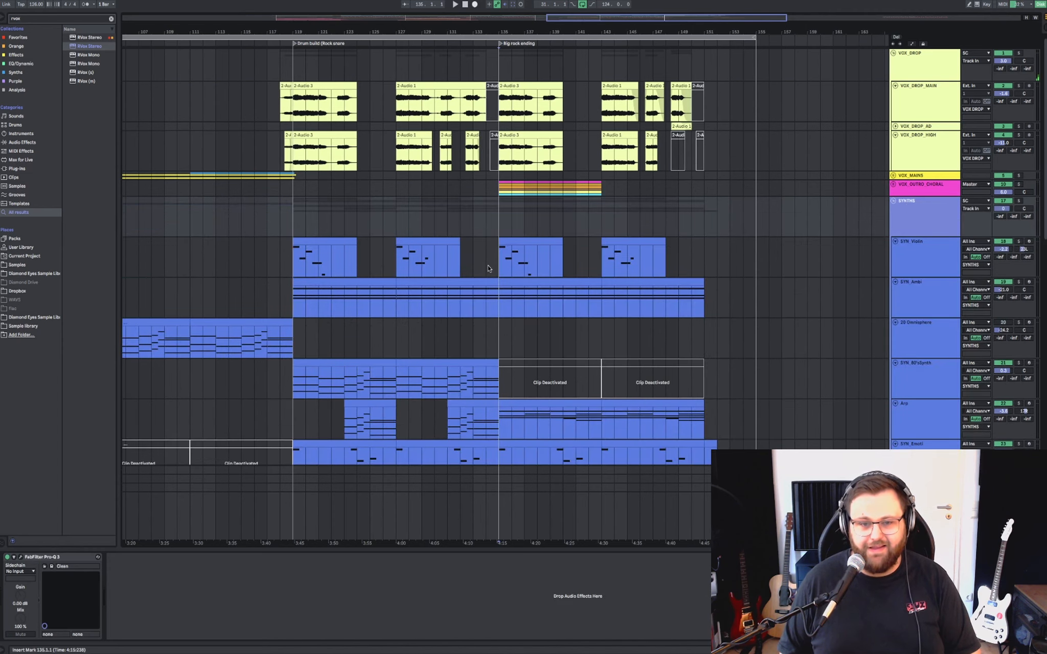
Fold the Drums group and show the devices on the Master track.
scroll(859, 320, down, 8)
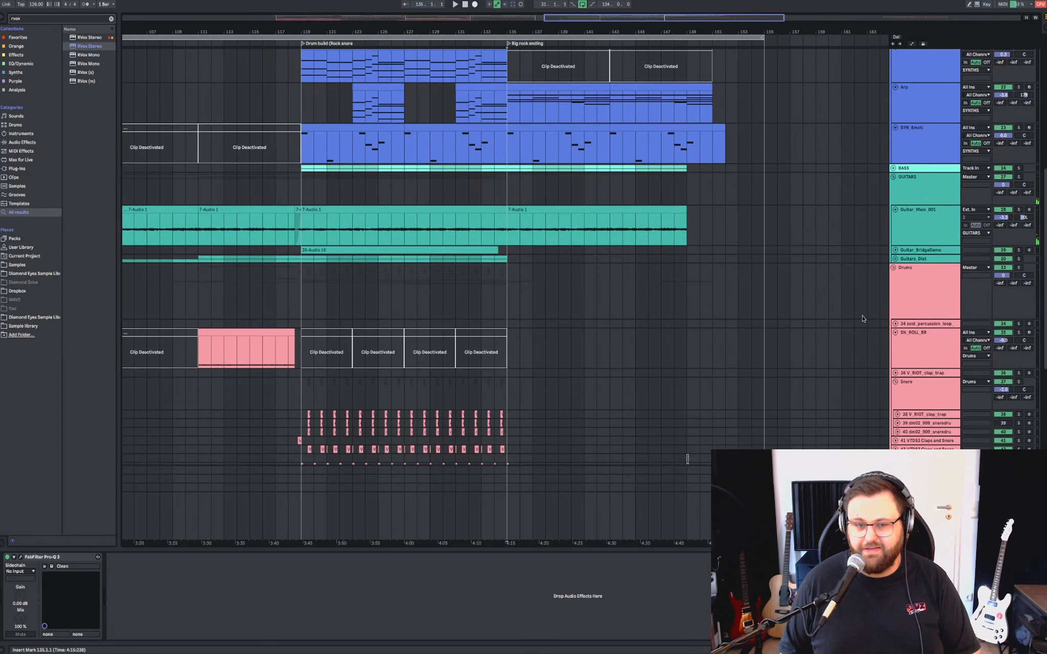
click(923, 304)
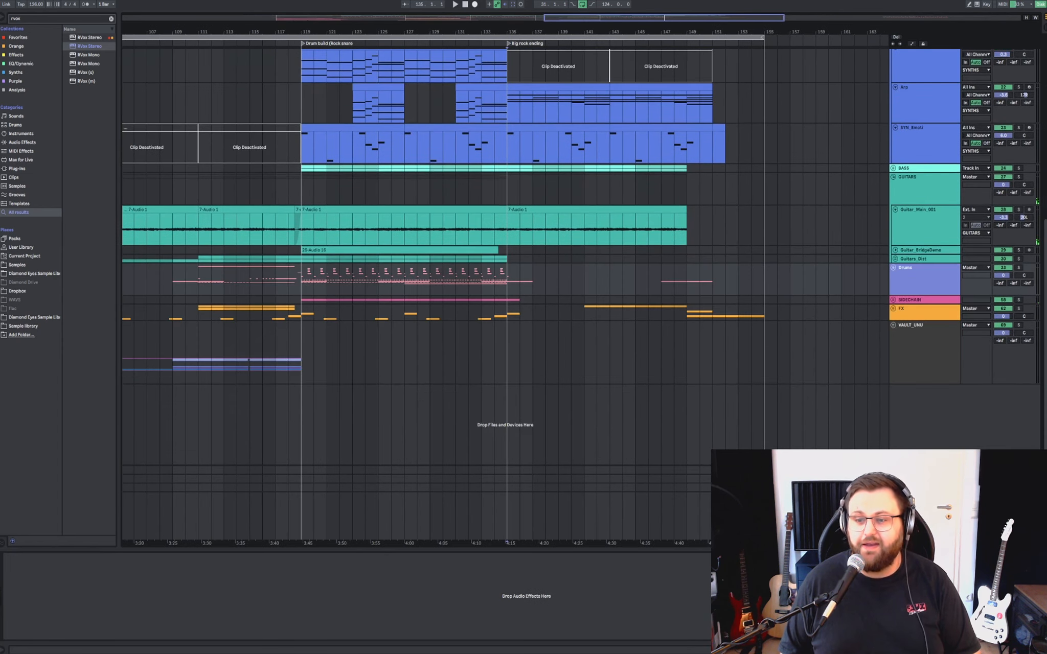
drag(582, 254, 761, 568)
click(923, 511)
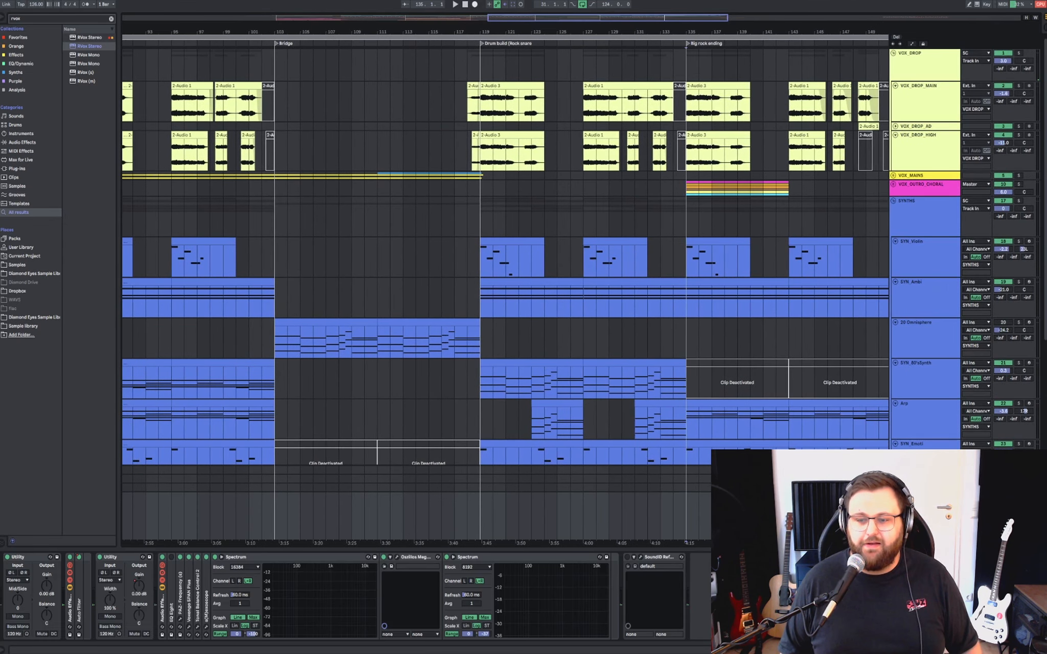
Play the Drum build from 119.1.1 while watching the Master's analyser devices.
key(space)
click(478, 518)
key(space)
key(space)
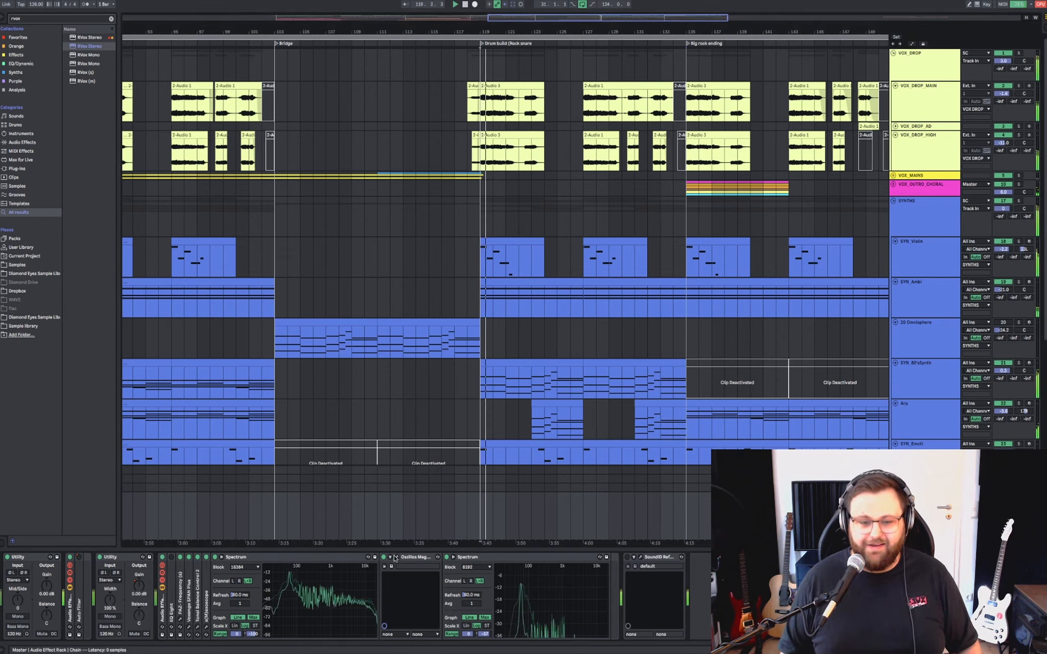
Open the Oscillos Mega Scope window on the Master, watch its display and close it.
click(396, 558)
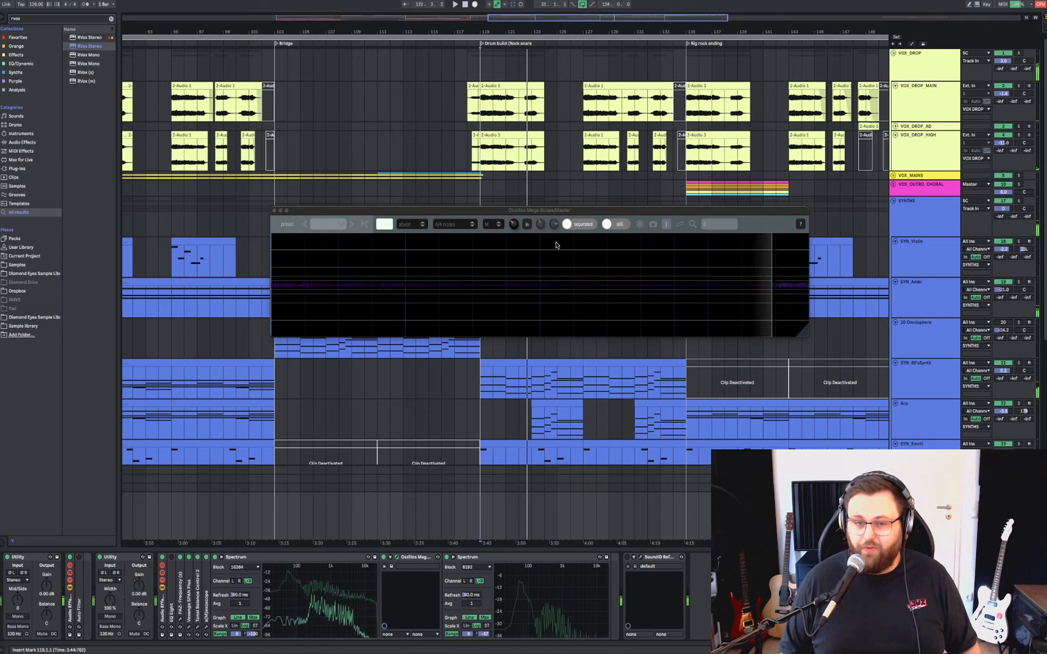
mouse_move(548, 213)
mouse_down()
mouse_move(538, 232)
mouse_move(554, 205)
mouse_up()
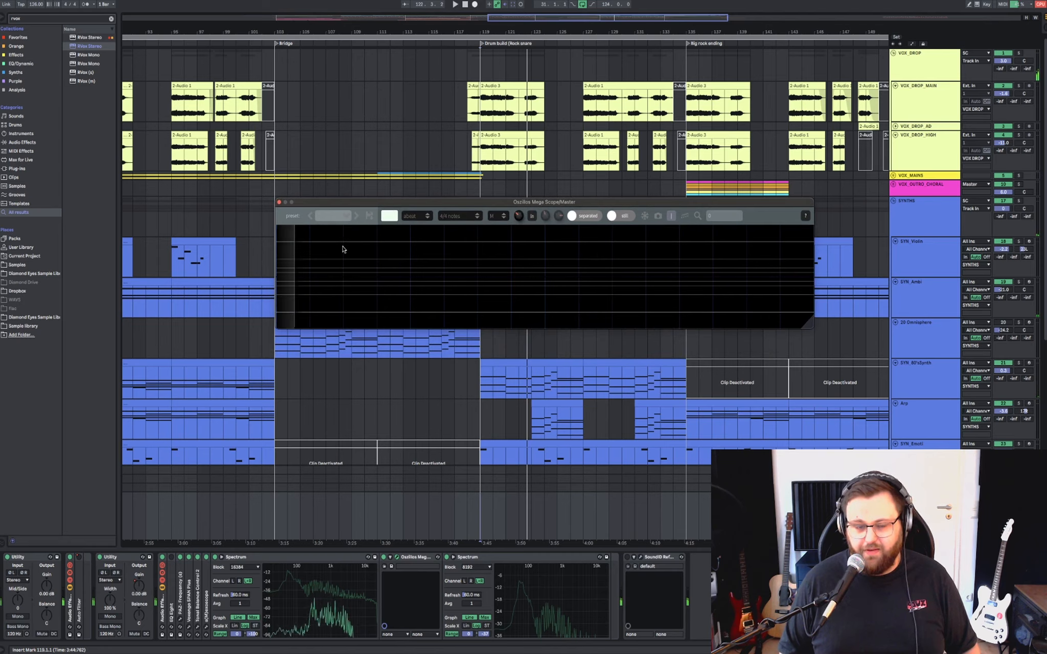
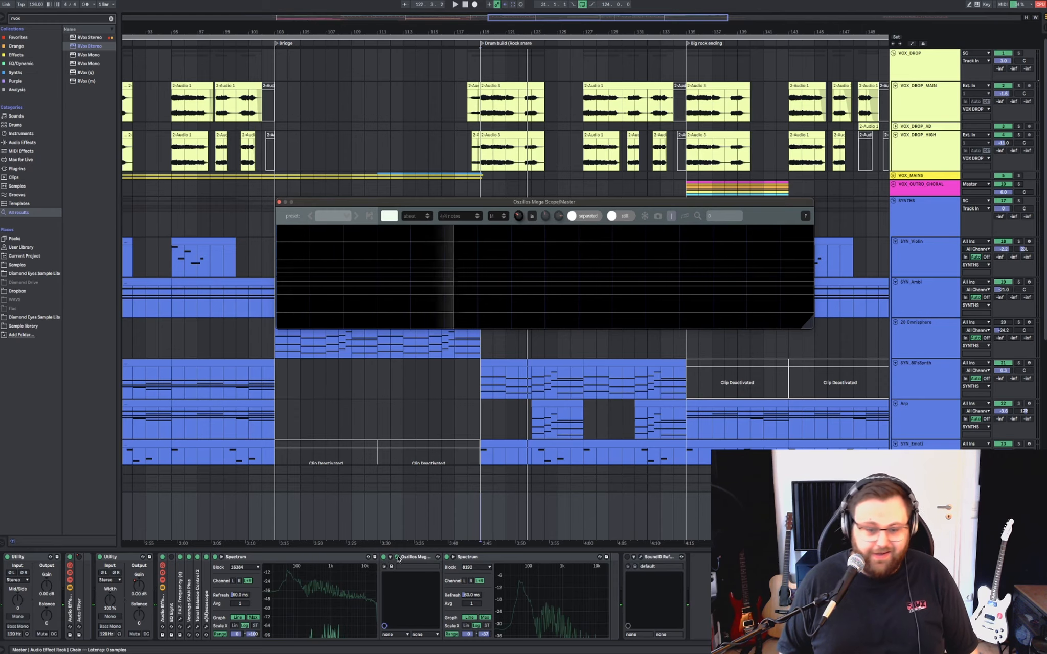
click(398, 558)
click(417, 561)
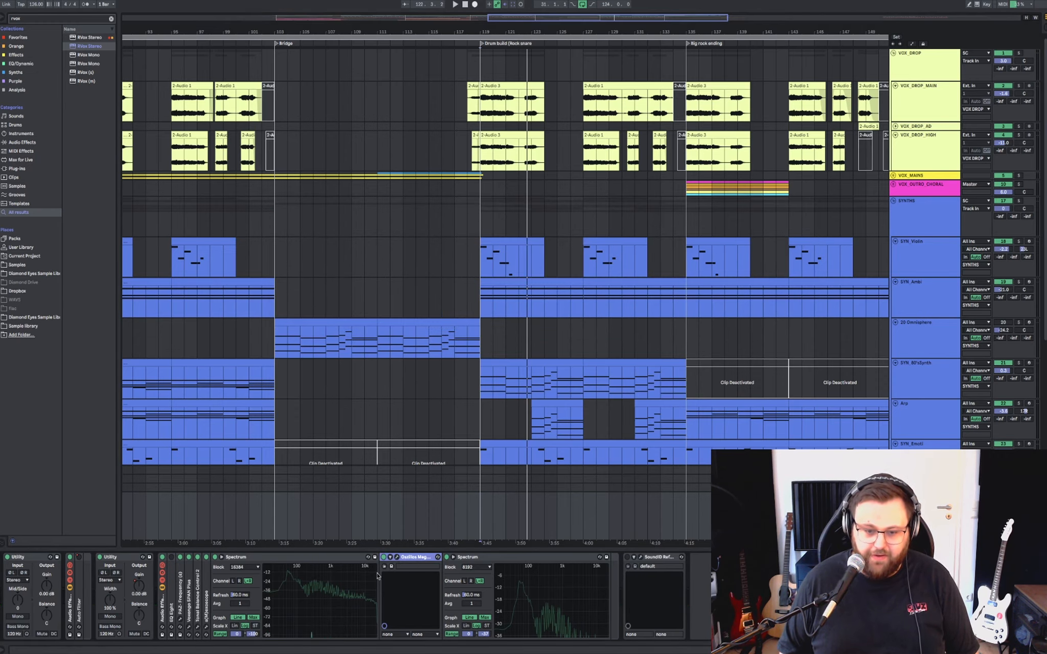
Replay the Drum build and examine the mix on the Master's Spectrum displays.
click(498, 556)
key(space)
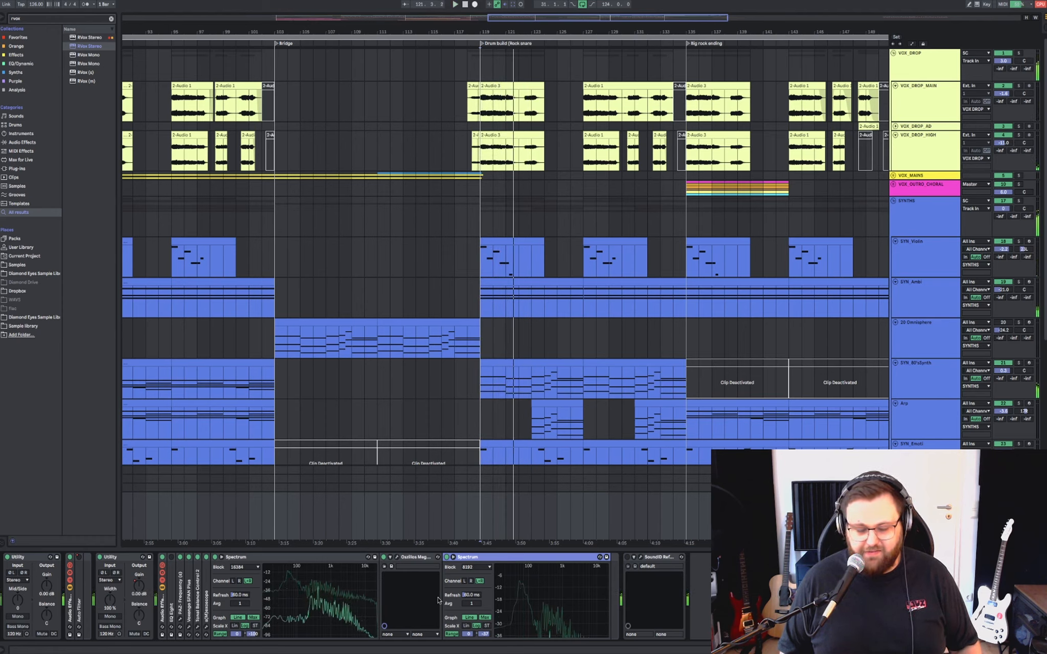
double_click(322, 599)
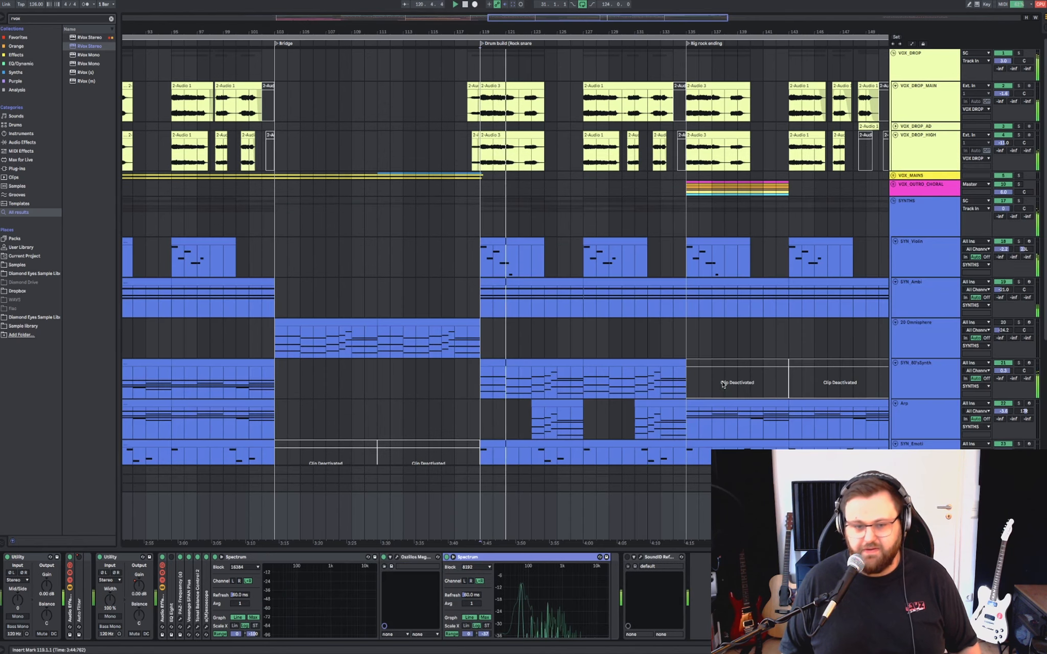
double_click(604, 358)
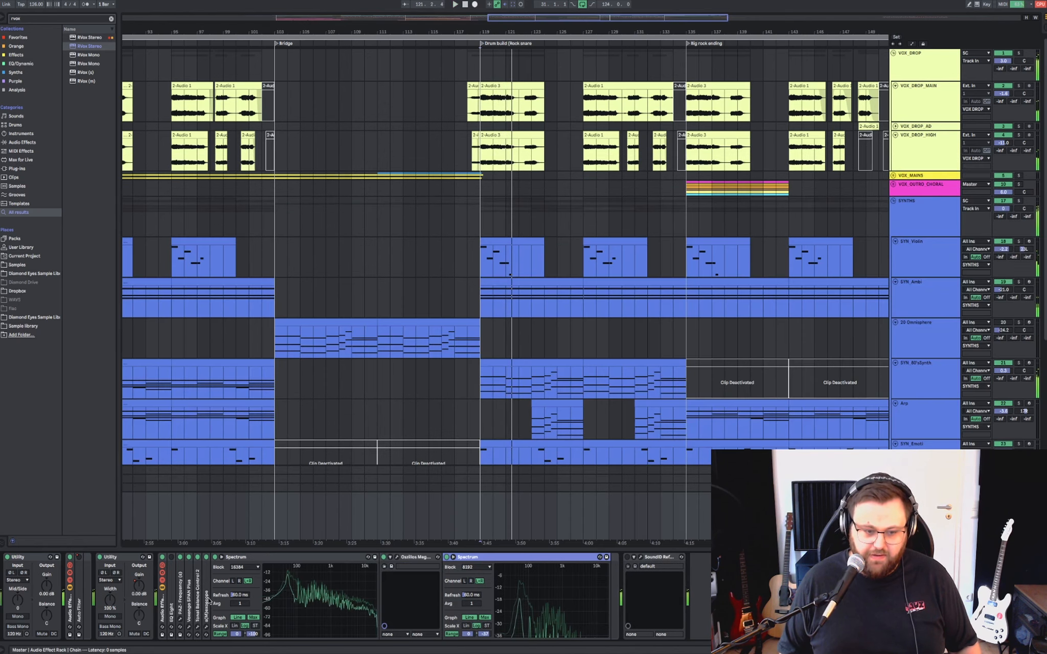
Look through the Master's s(M)exoscope, Tonal Balance and Voxengo SPAN Plus devices, folding s(M)exoscope and SPAN Plus again.
double_click(206, 598)
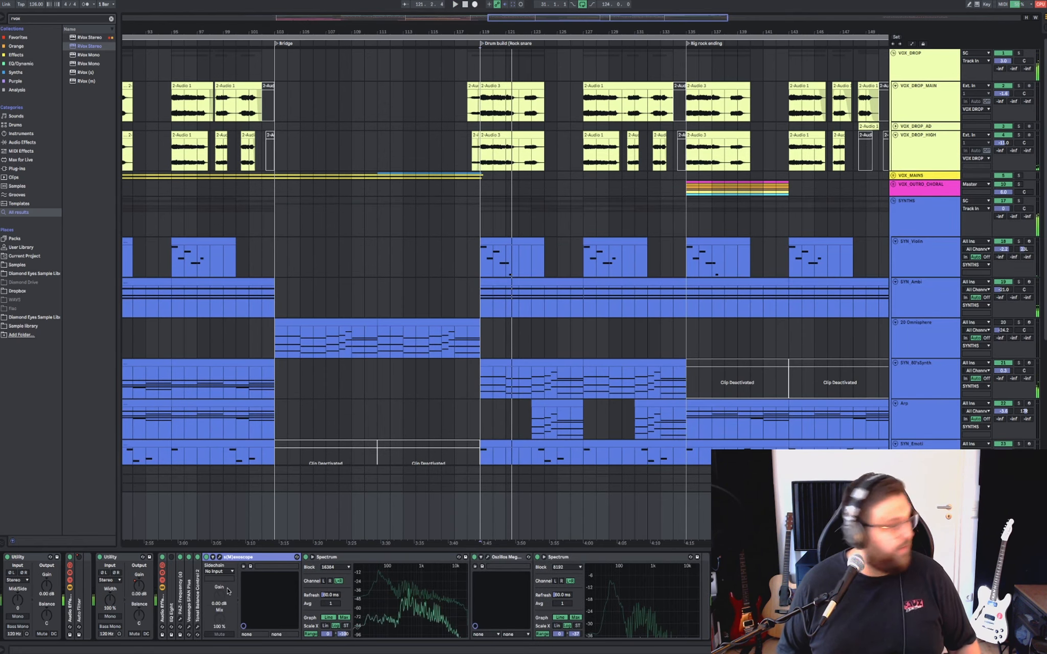
double_click(232, 558)
click(410, 558)
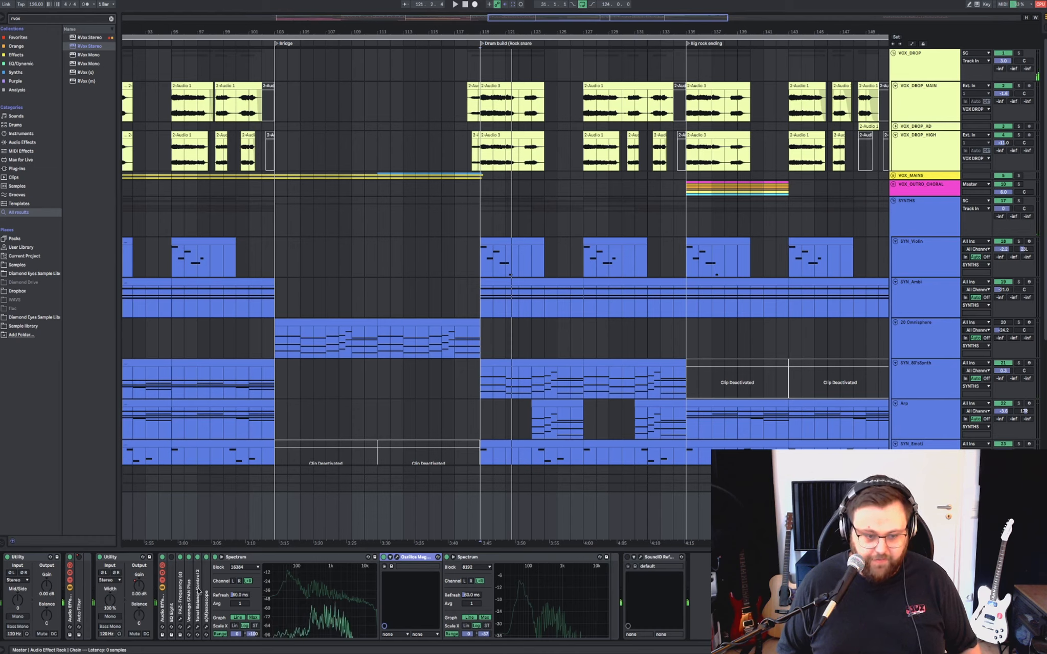
double_click(198, 591)
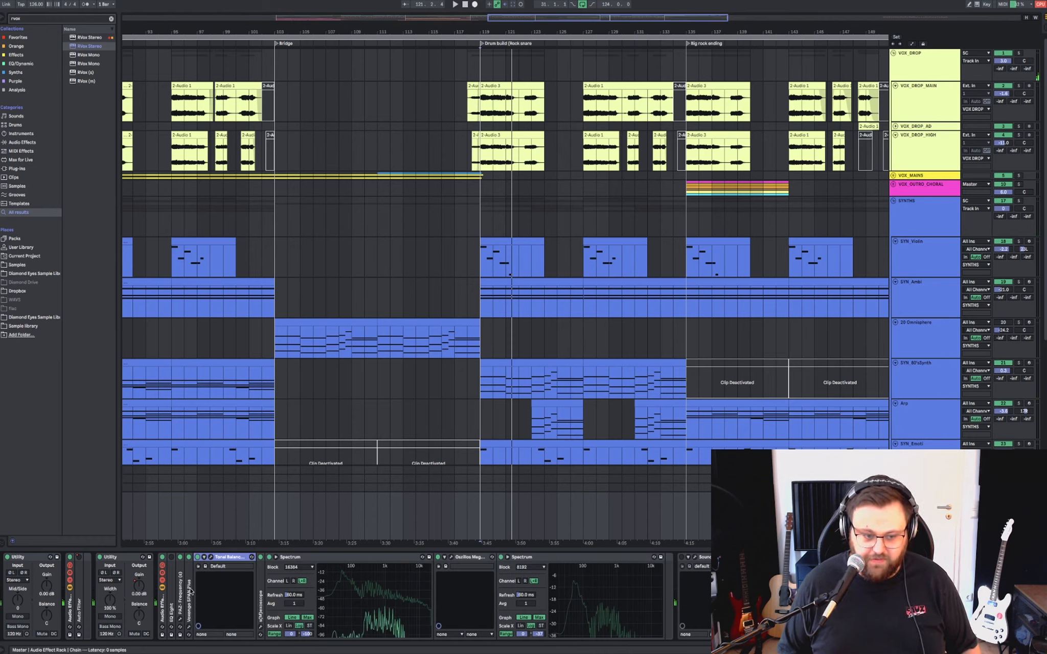
double_click(190, 591)
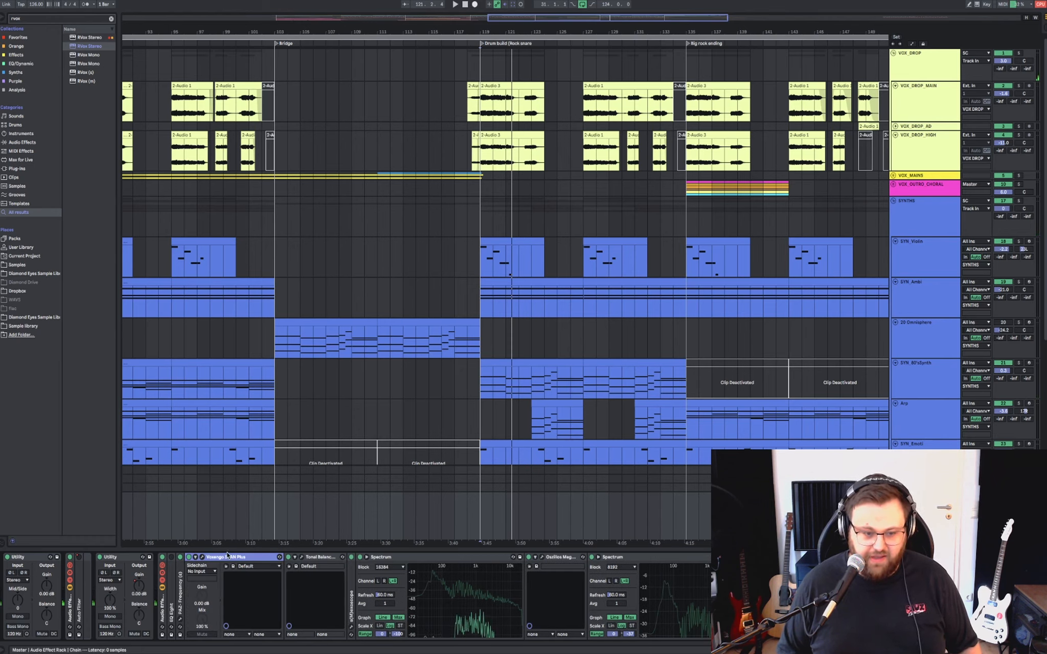
double_click(227, 556)
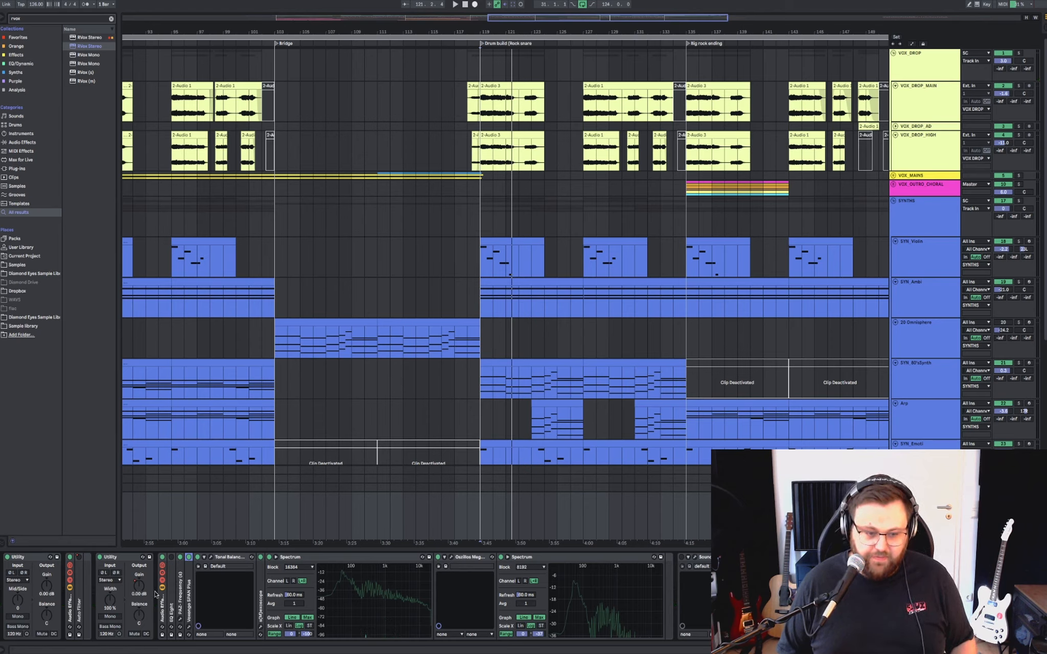
Unfold PAZ-Frequency on the Master, play the Drum build with its window open, clear its peak hold and close the window.
double_click(182, 590)
click(194, 558)
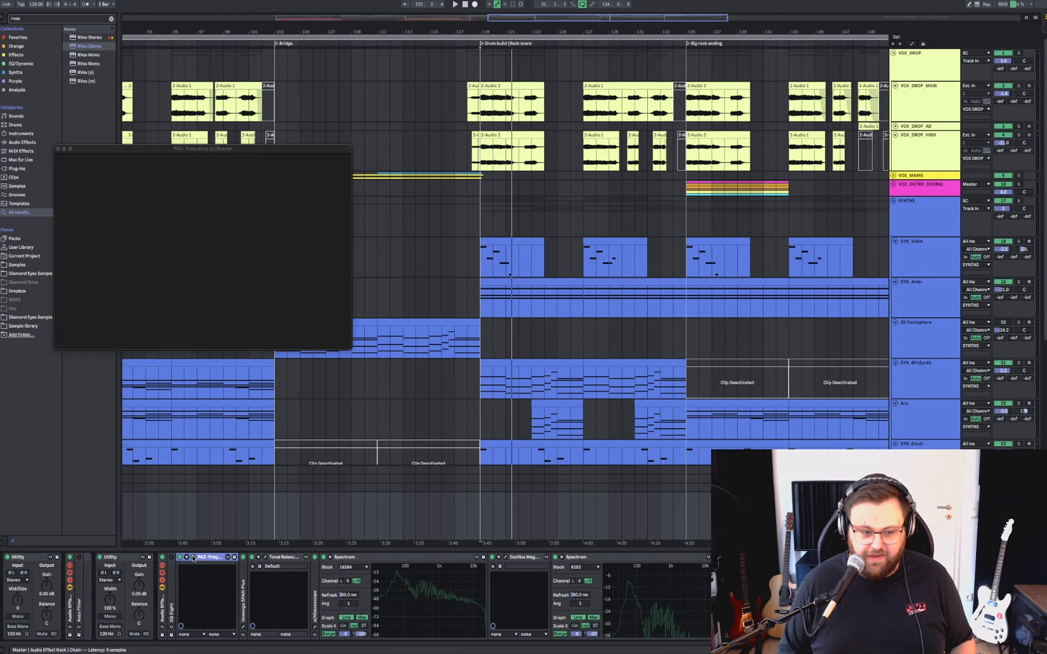
key(space)
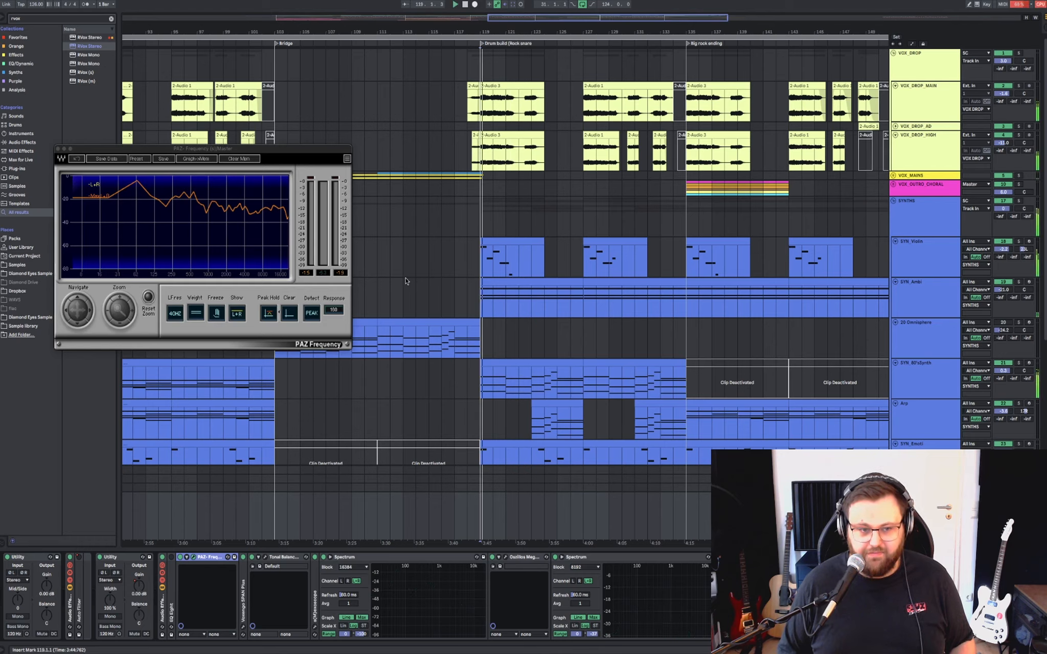
click(292, 316)
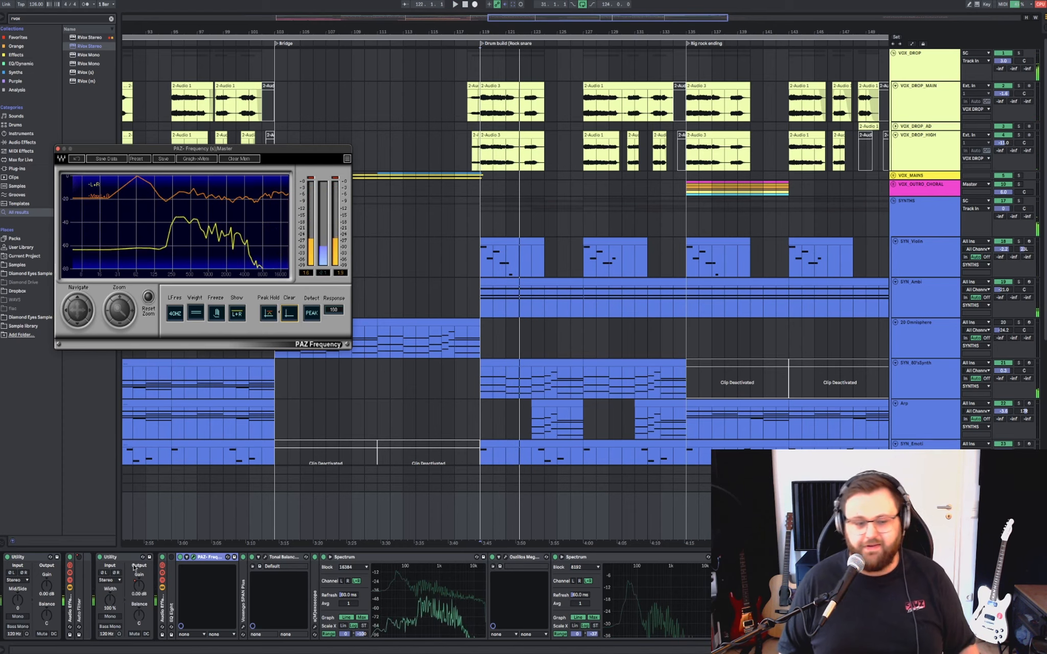
click(193, 558)
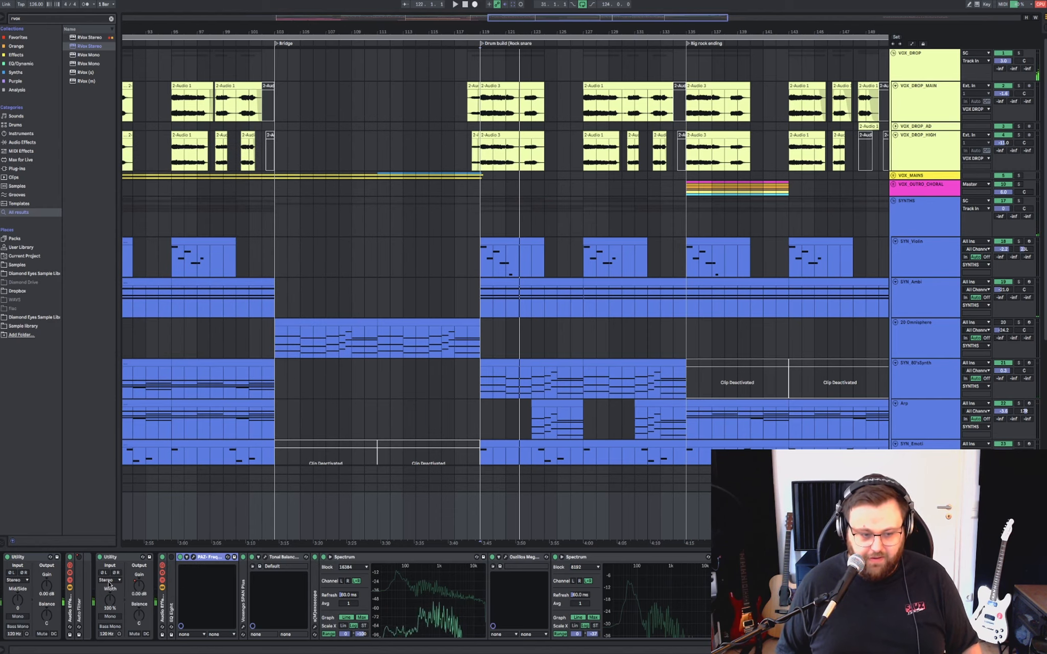
Show automation and play the Big rock ending from 135.1.1, marking the Master's automation from 143.1.1 to 149.1.1.
key(a)
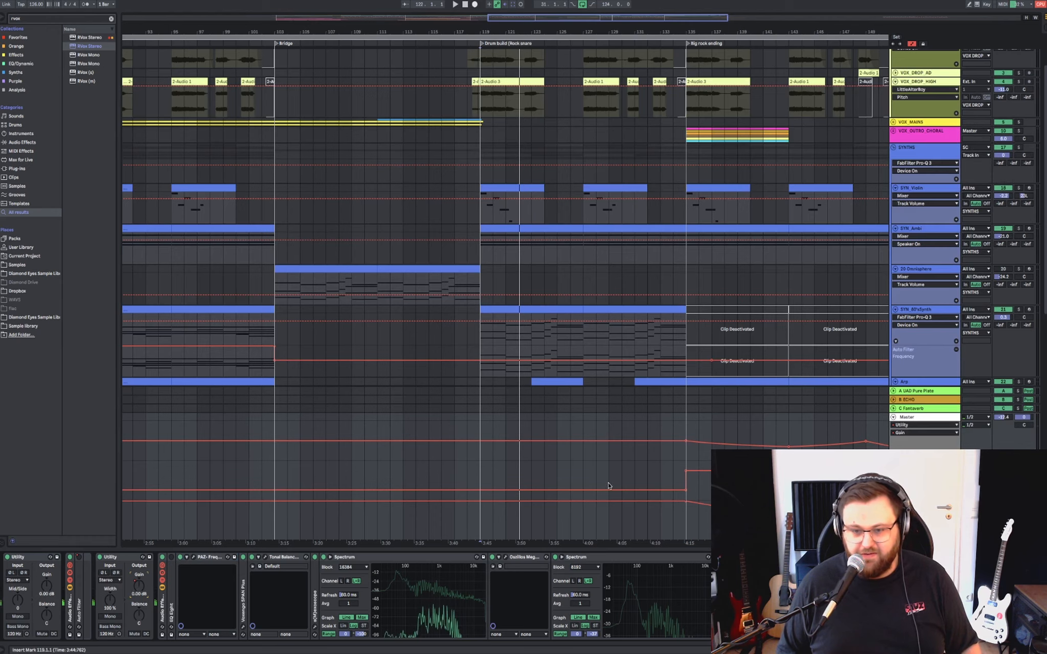
click(680, 468)
key(space)
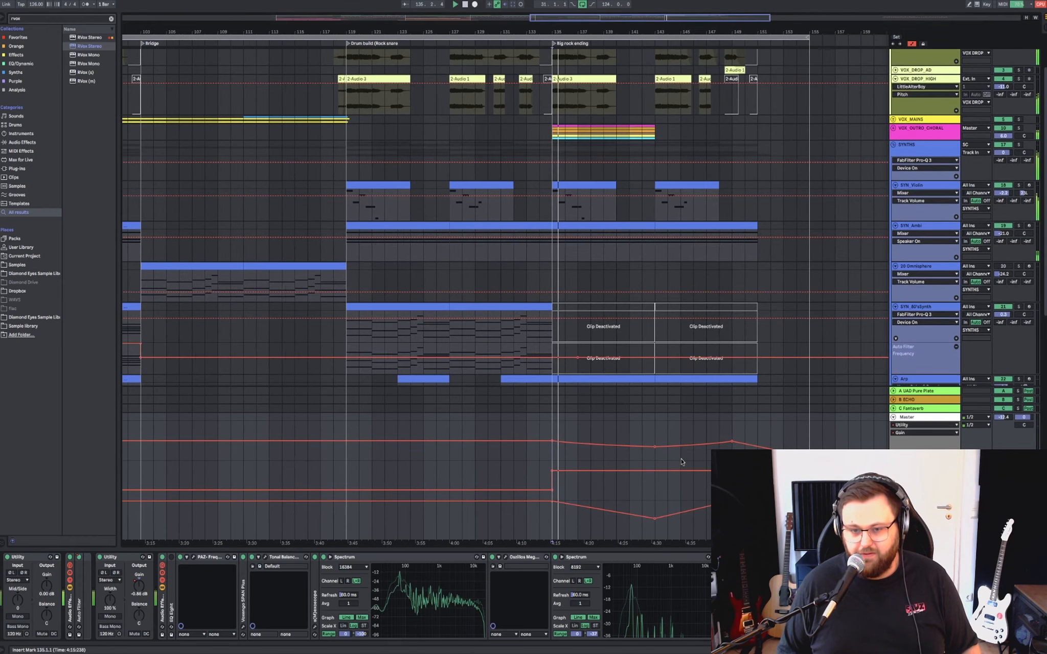
mouse_move(499, 450)
mouse_down()
mouse_move(688, 455)
mouse_move(601, 453)
mouse_up()
click(679, 454)
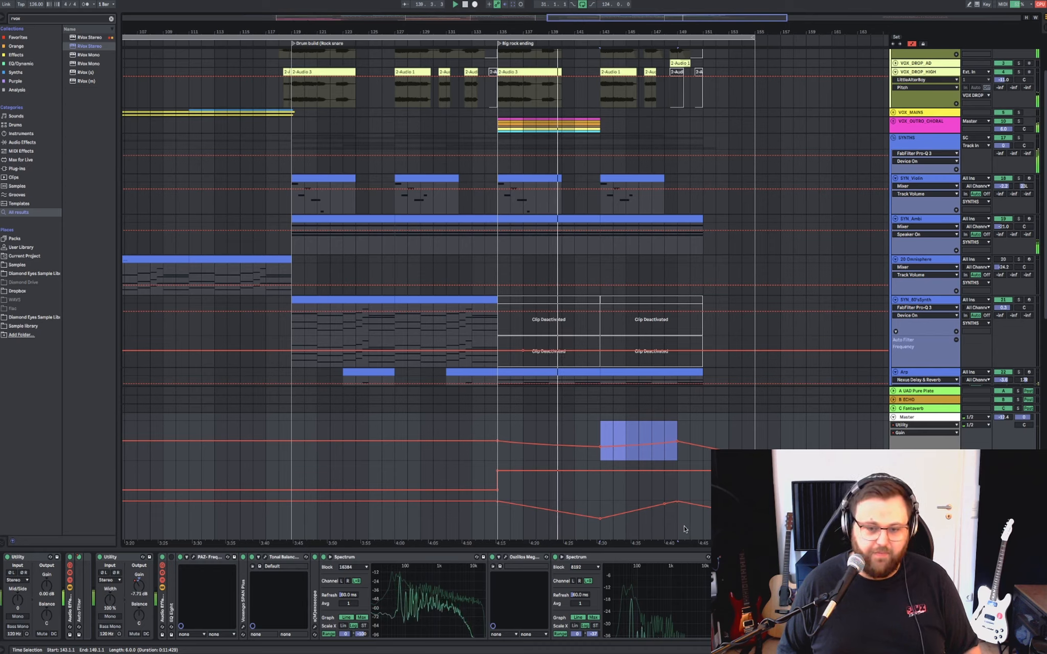
click(652, 528)
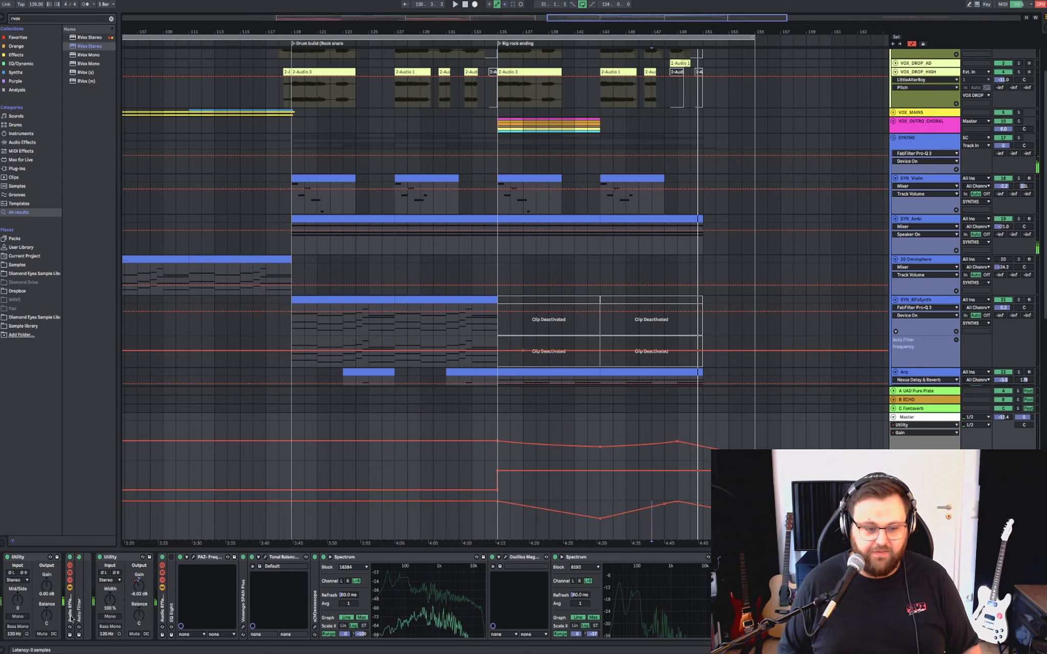
Move the Master's second Utility next to Auto Filter in the Audio Effect Rack, collapse the rack and hide automation.
drag(113, 560, 83, 587)
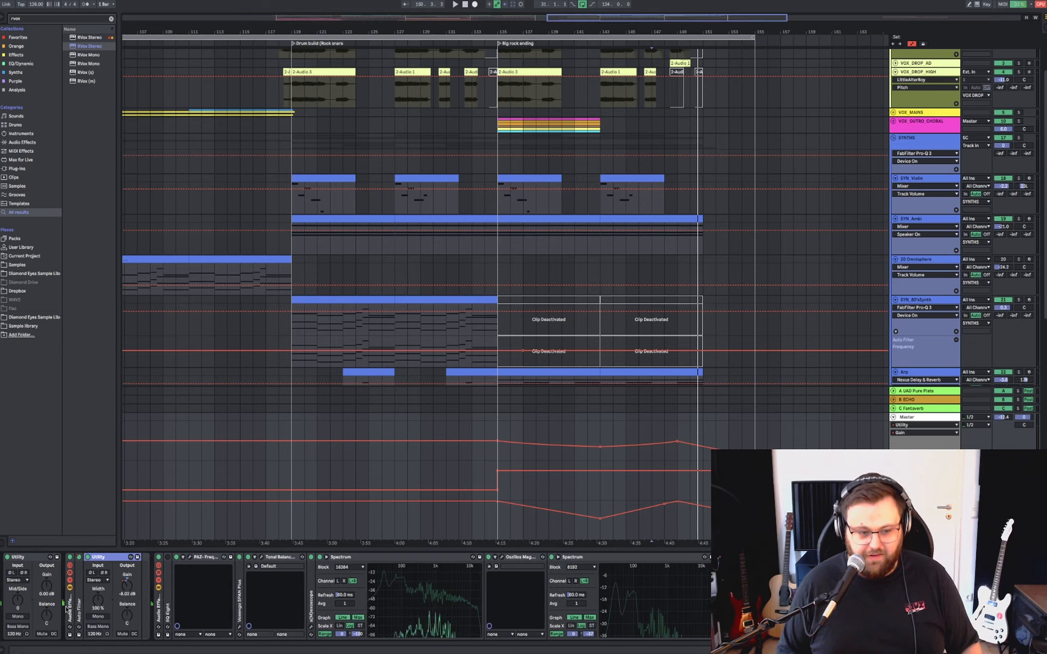
key(Delete)
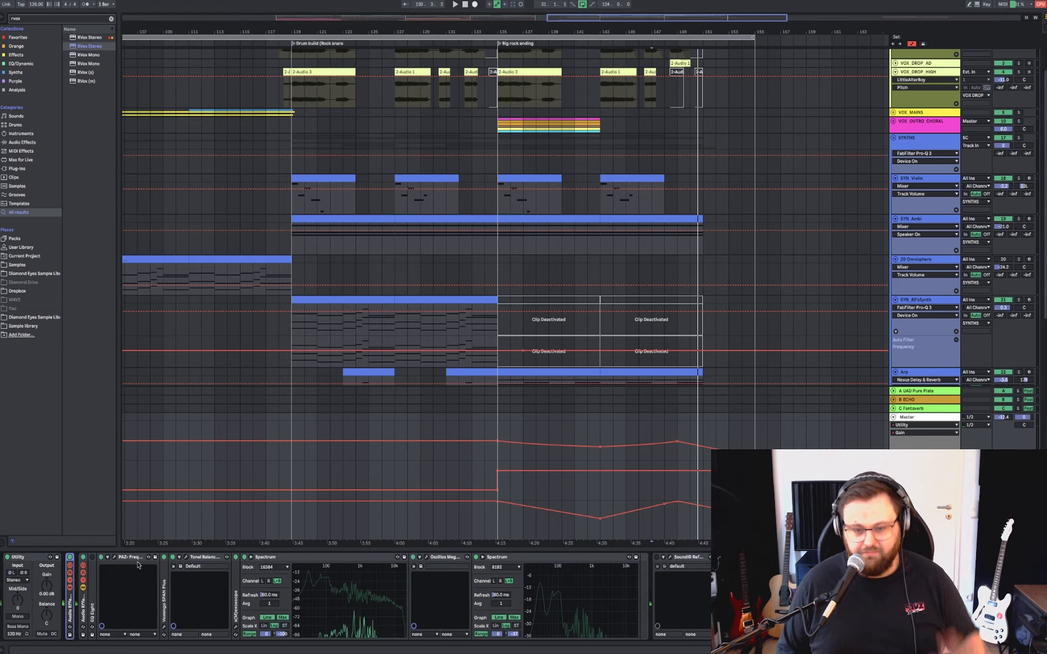
key(a)
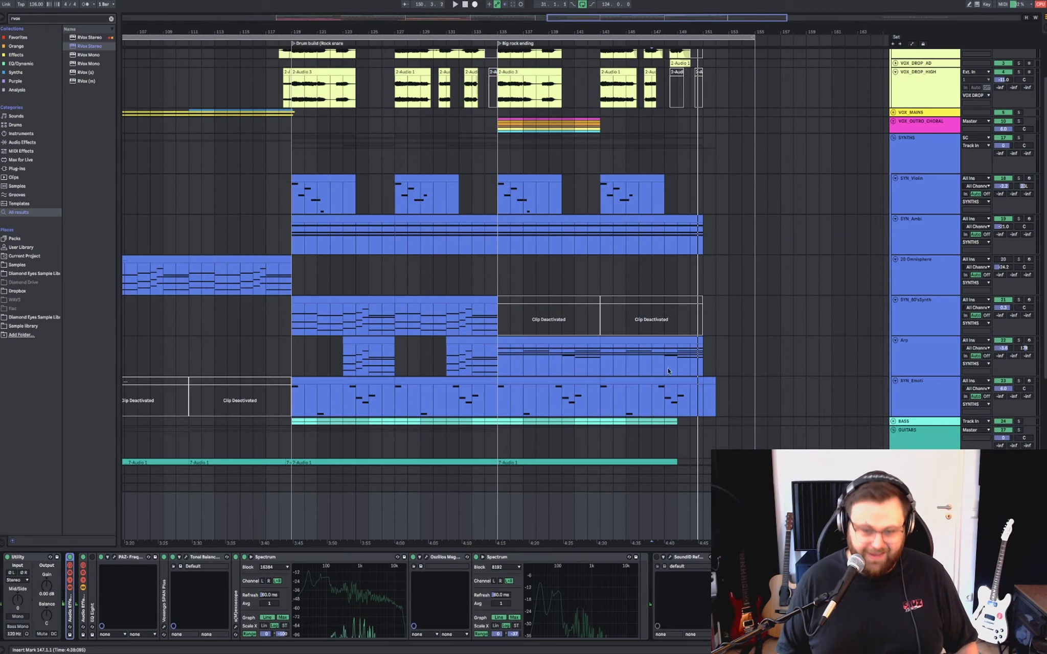
Fit the whole song in the arrangement view and fold the VOX_DROP group.
key(w)
scroll(528, 293, down, 10)
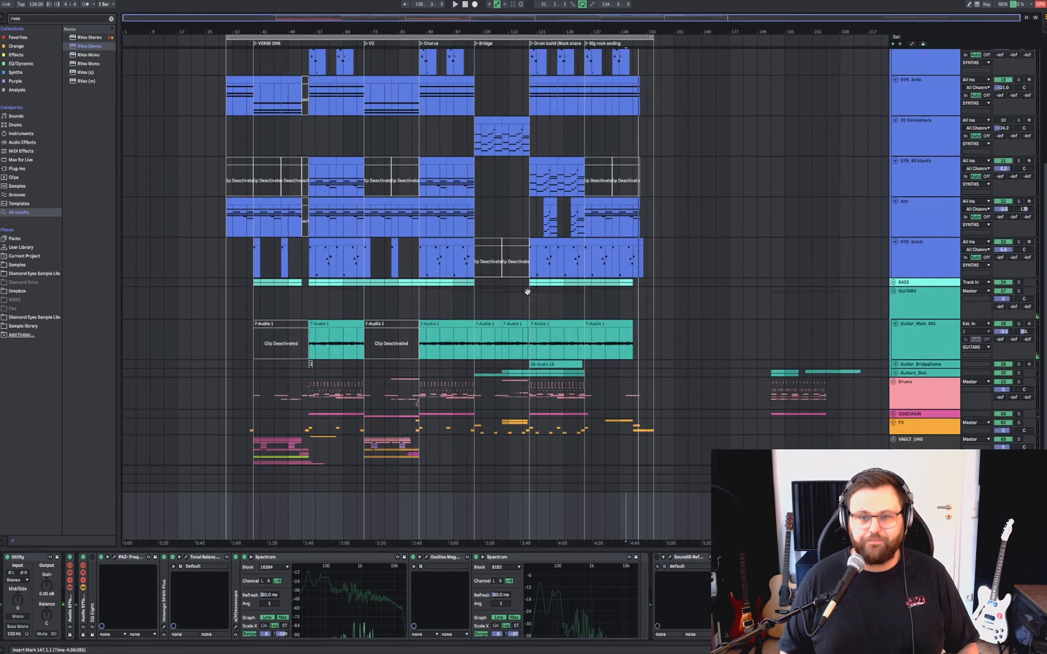
scroll(528, 294, up, 10)
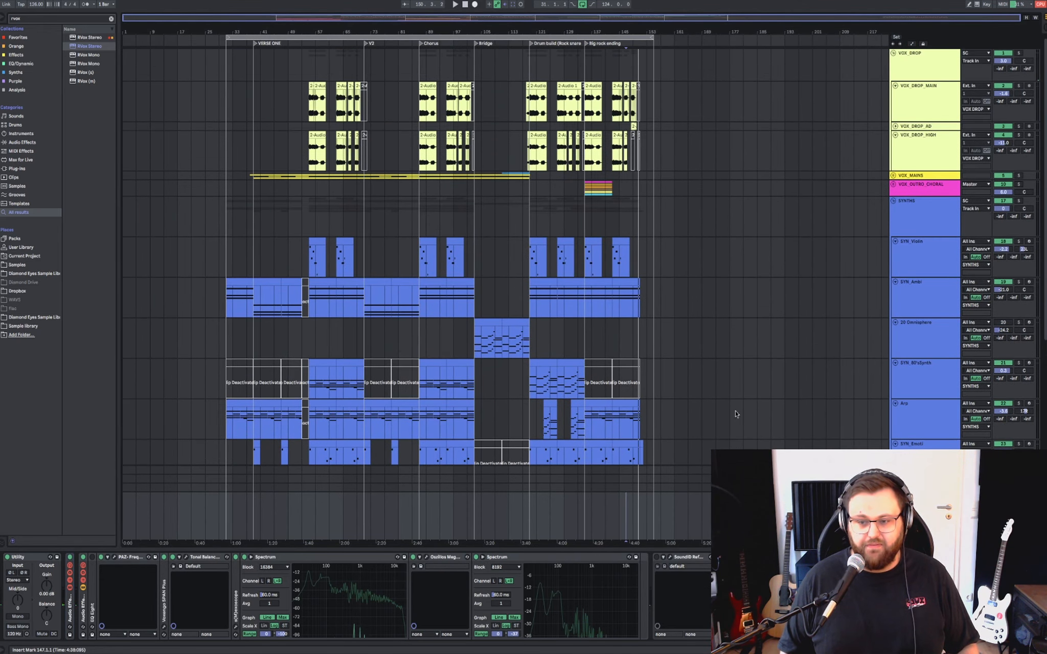
click(919, 55)
key(u)
Fold the SYNTHS group and the GUITARS group.
click(922, 117)
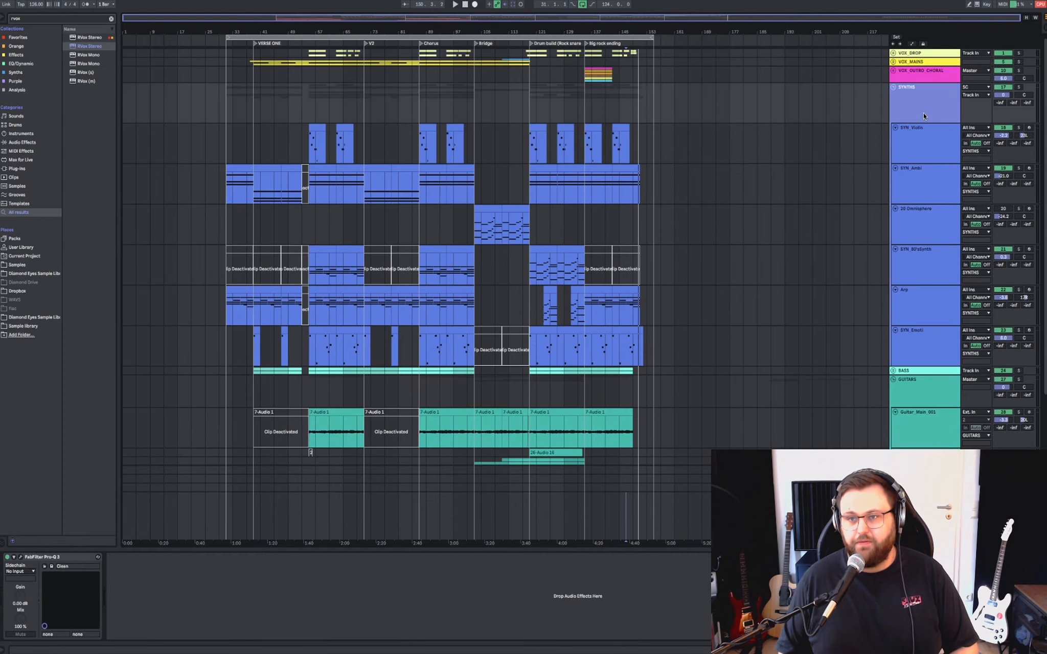
key(u)
key(Down)
key(Down)
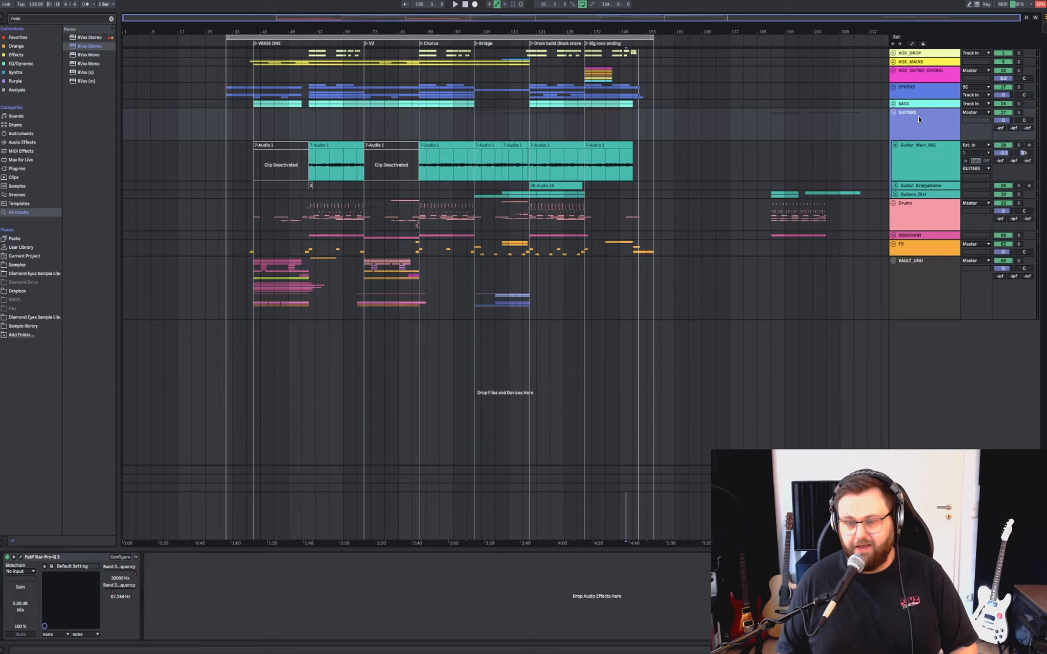
key(u)
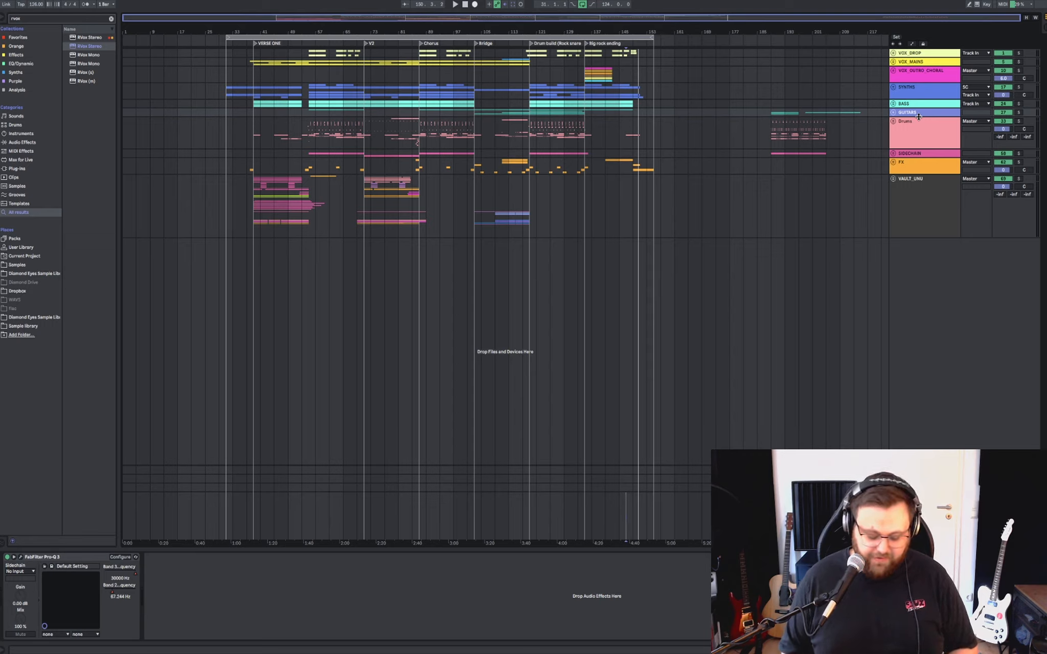
Step through the track selection from Drums down to VAULT_UNU and select the Master track again.
click(924, 126)
key(Down)
key(Down)
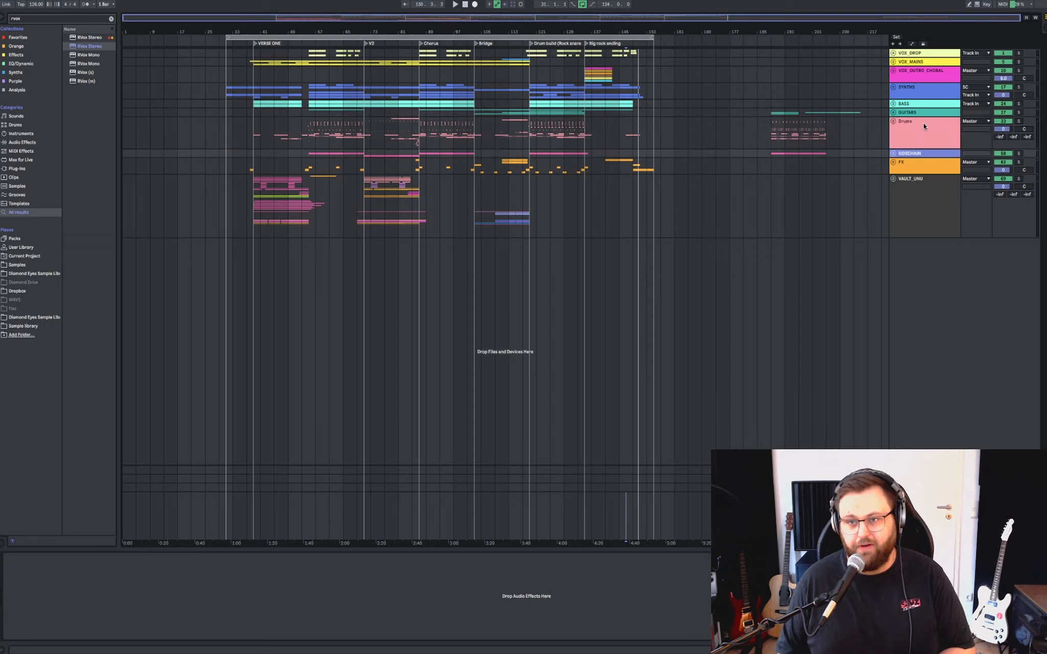
key(Down)
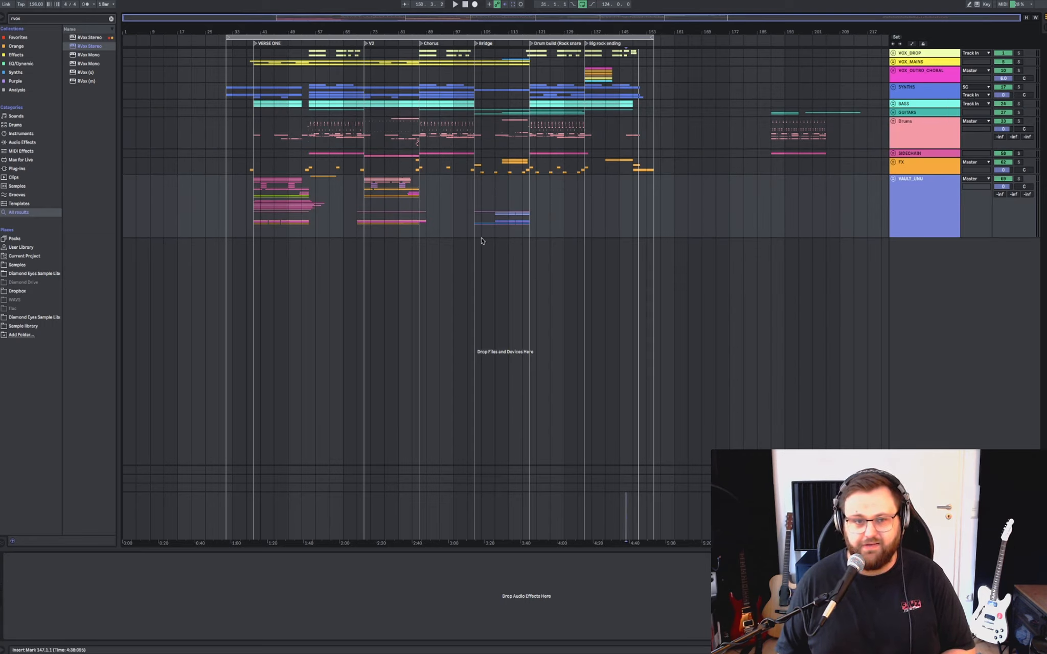
click(558, 247)
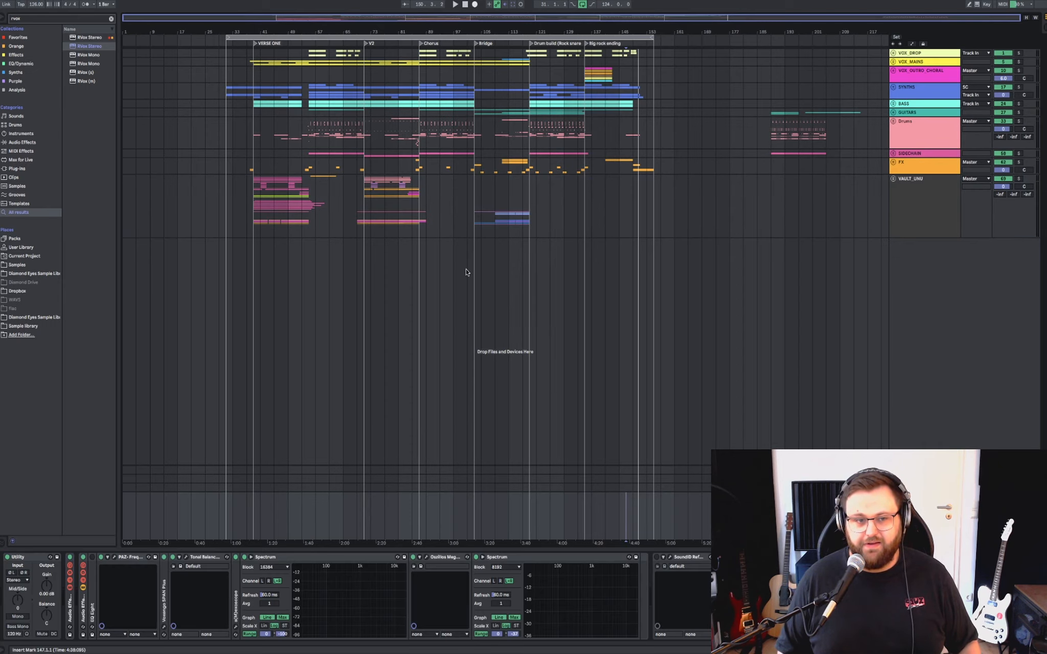
Place the insert marker at the start of VERSE ONE on VAULT_UNU, select that track and review its layers across the song sections.
click(254, 212)
scroll(254, 212, up, 5)
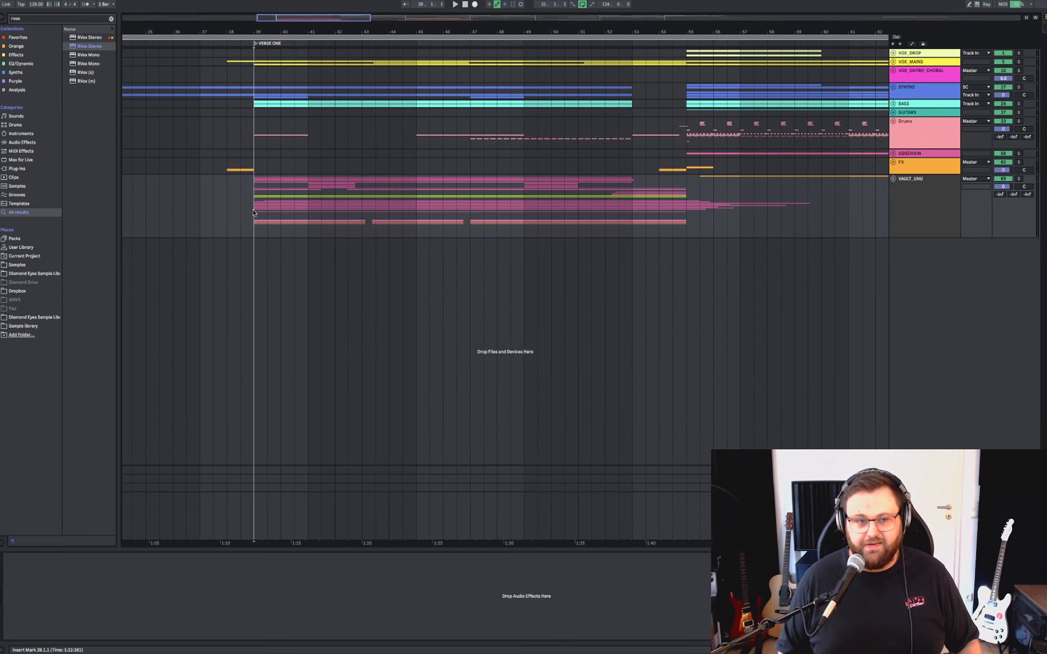
click(918, 227)
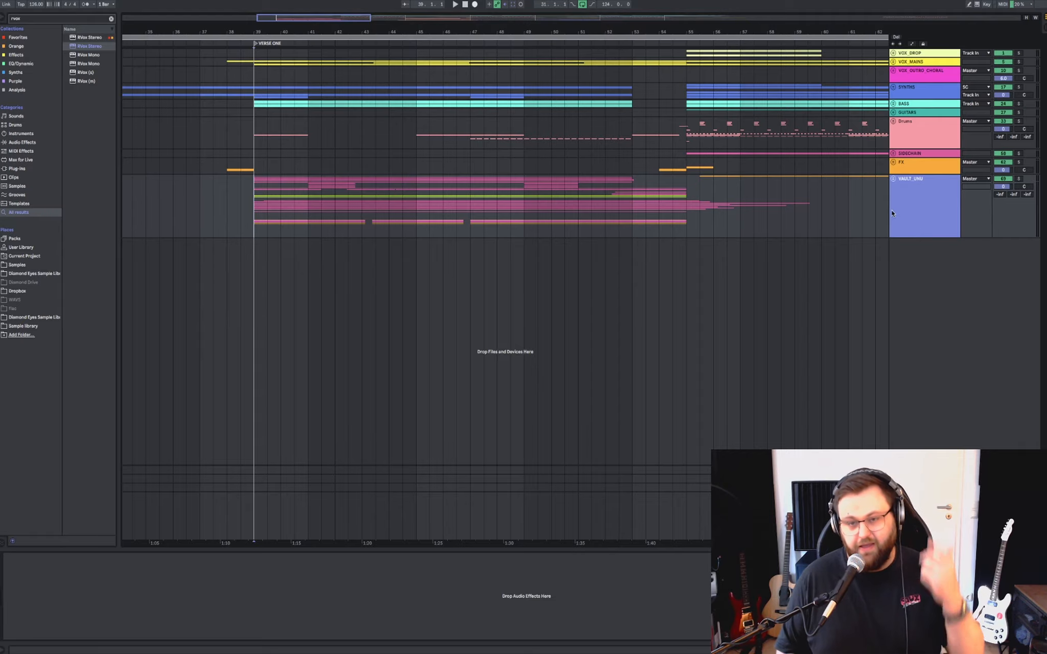
key(w)
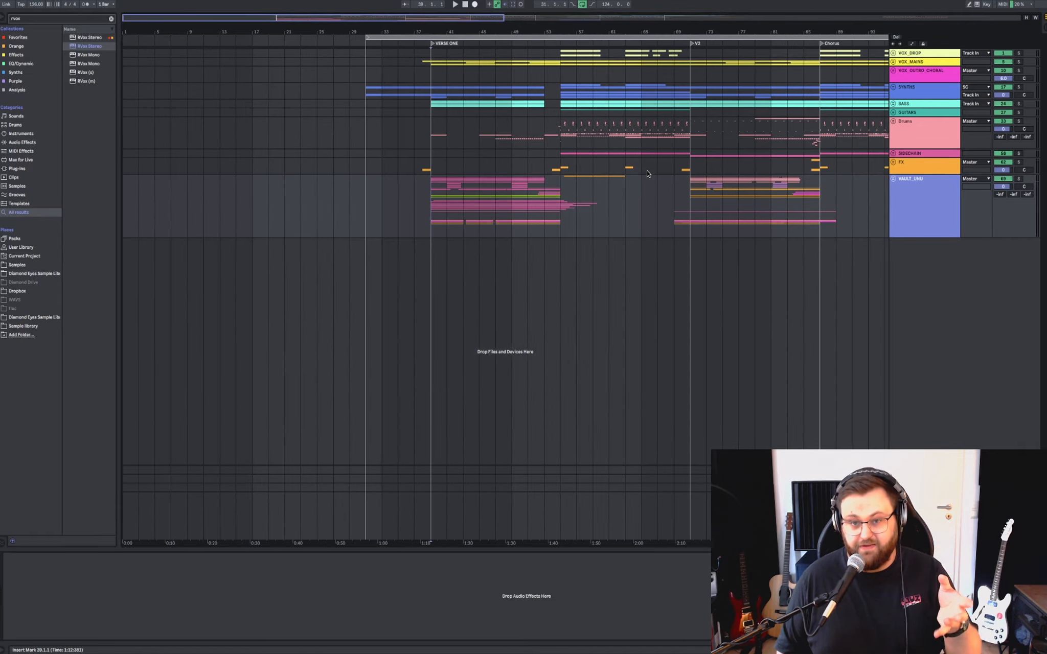
scroll(647, 173, down, 5)
scroll(389, 205, up, 5)
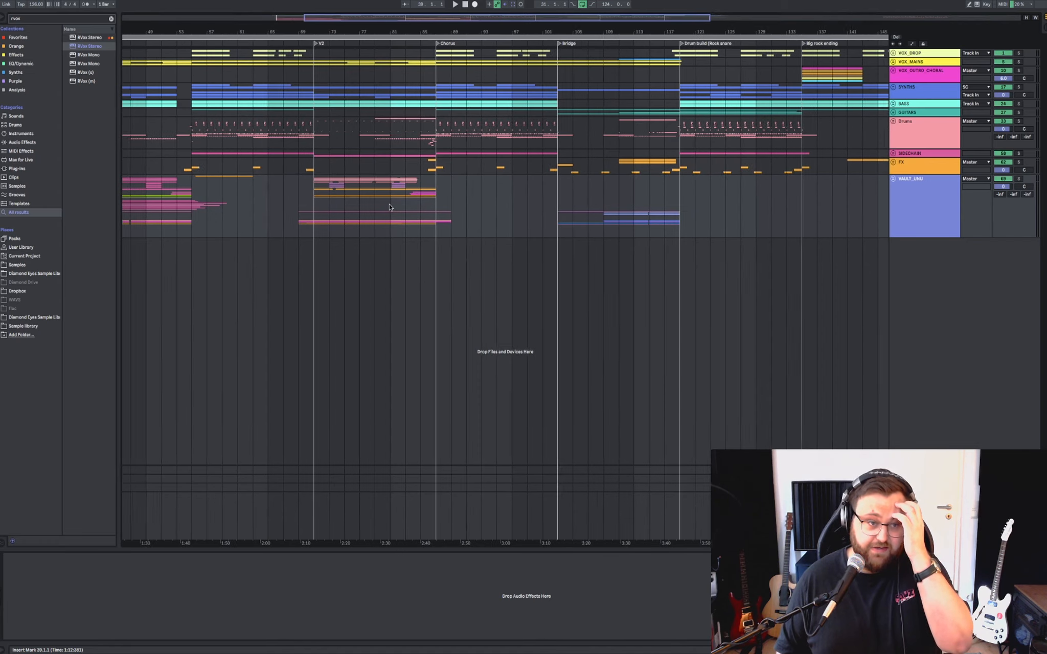
scroll(390, 207, down, 2)
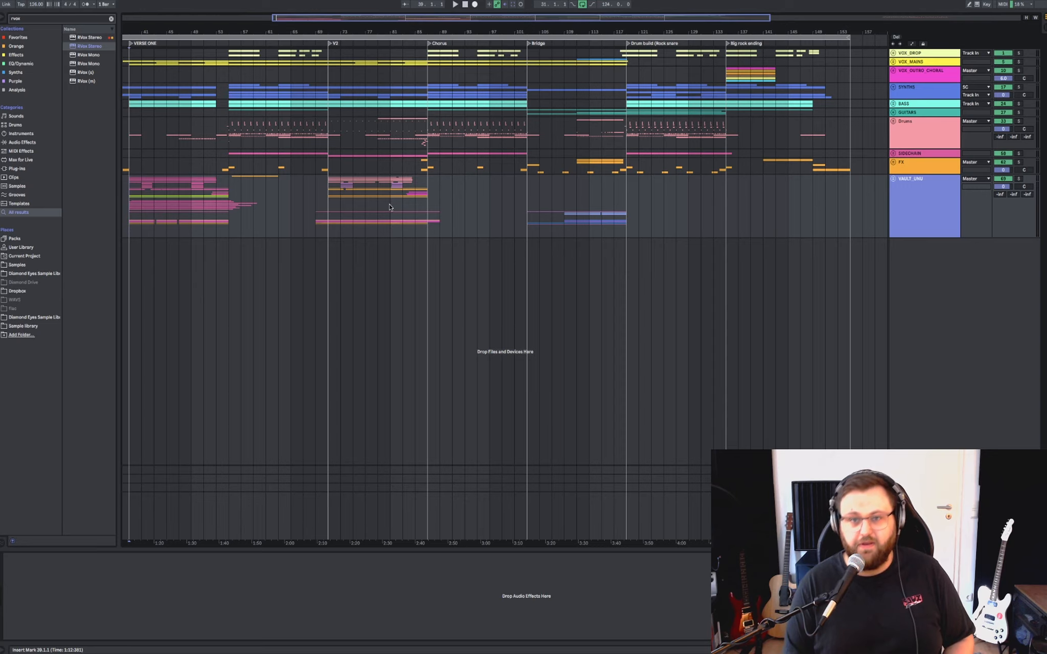
Place the insert marker on VAULT_UNU at the start of the Drum build and bring the whole song into view.
click(630, 184)
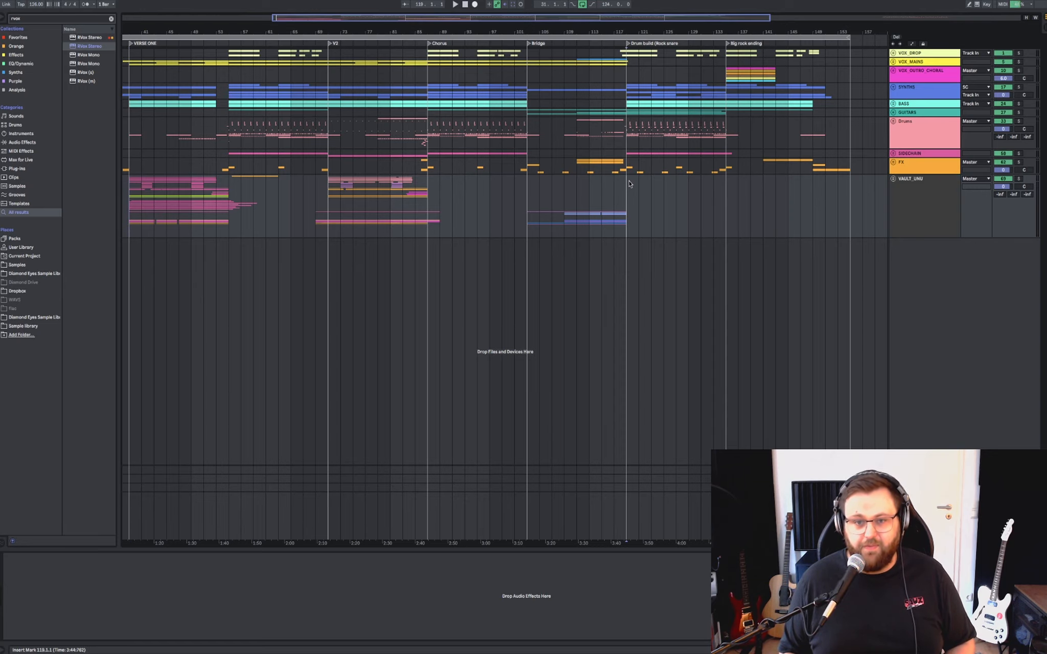
scroll(630, 184, left, 5)
scroll(622, 184, down, 5)
scroll(622, 183, up, 1)
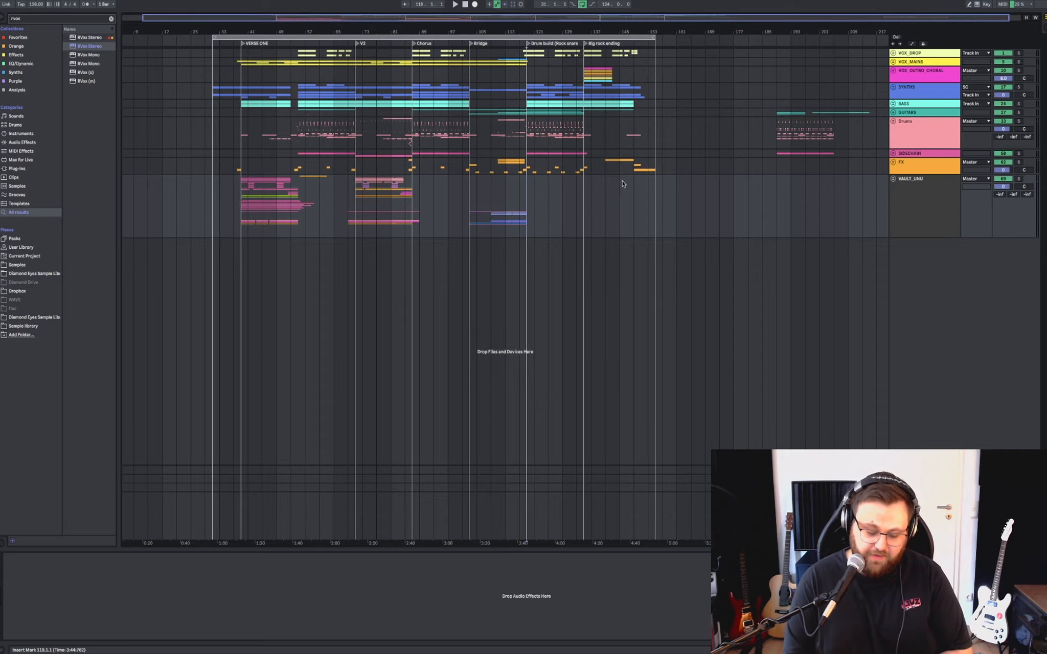
scroll(622, 184, left, 1)
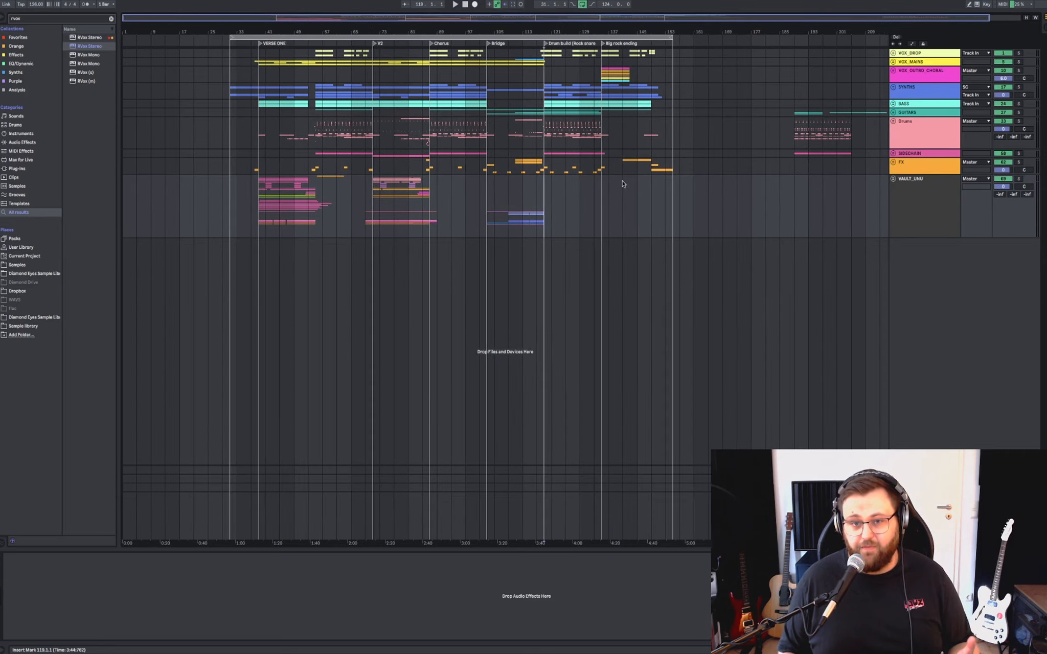
scroll(622, 184, down, 2)
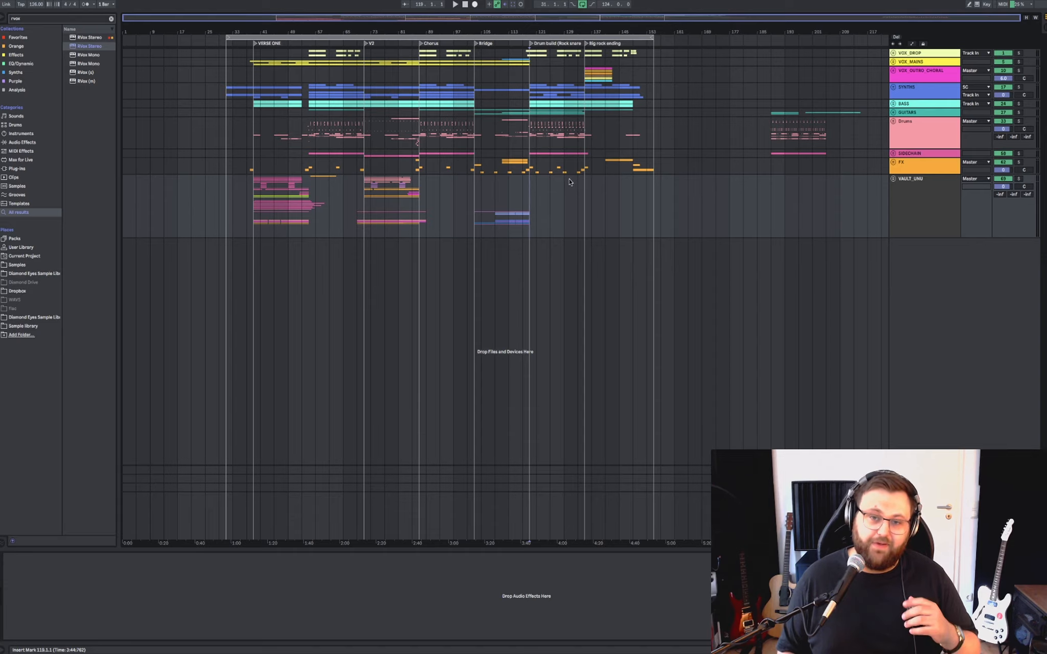
Place the insert marker at bar 121 on VAULT_UNU and examine the arrangement around the Drum build more closely.
drag(573, 193, 541, 194)
click(540, 194)
scroll(539, 194, up, 4)
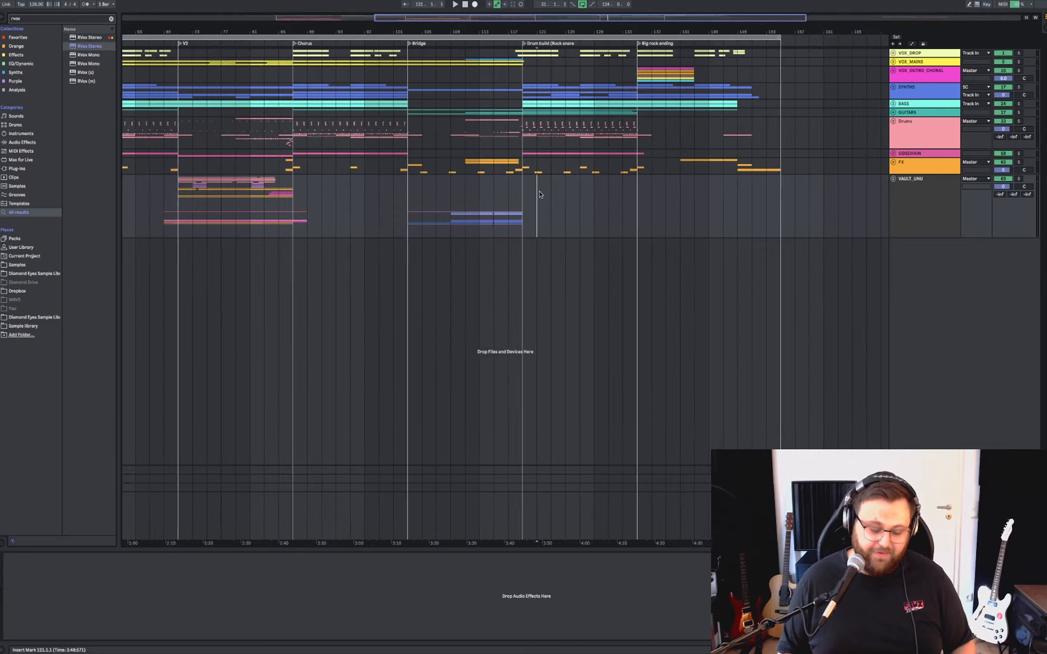
scroll(539, 194, up, 3)
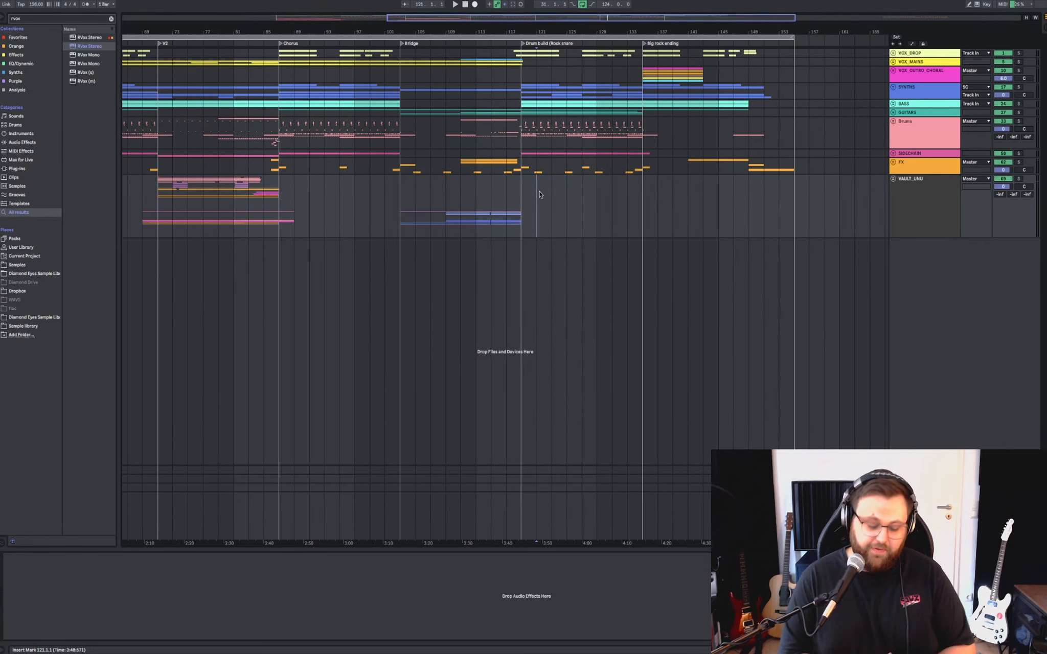
scroll(551, 197, left, 2)
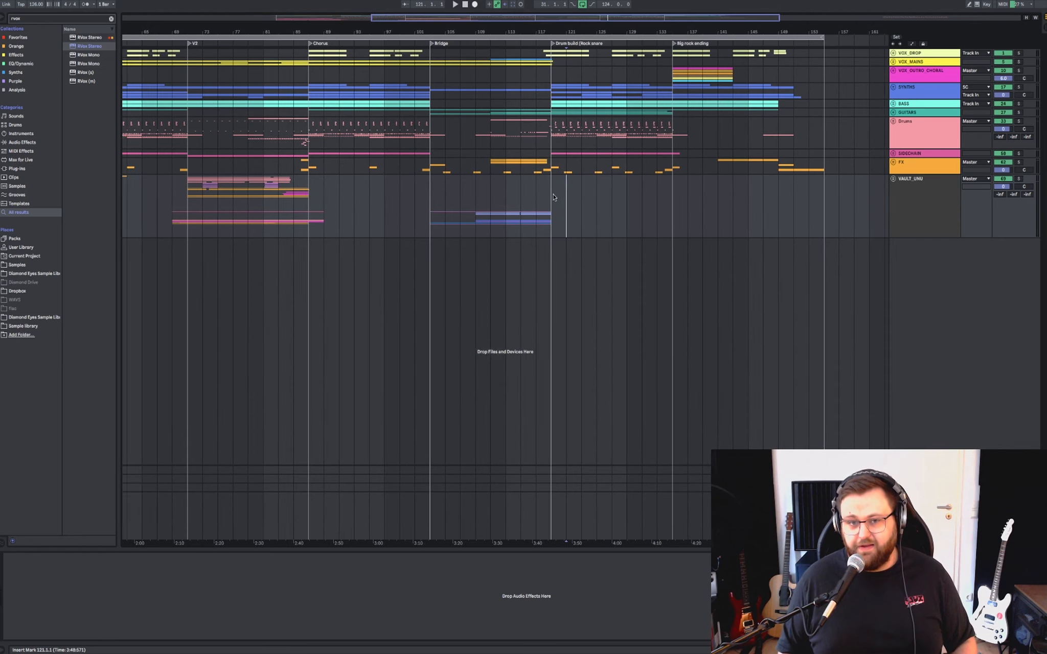
Mark out the Drum build span on VAULT_UNU, then set the insert marker at the Big rock ending and review the earlier sections.
drag(551, 197, 673, 198)
click(673, 199)
scroll(673, 199, left, 10)
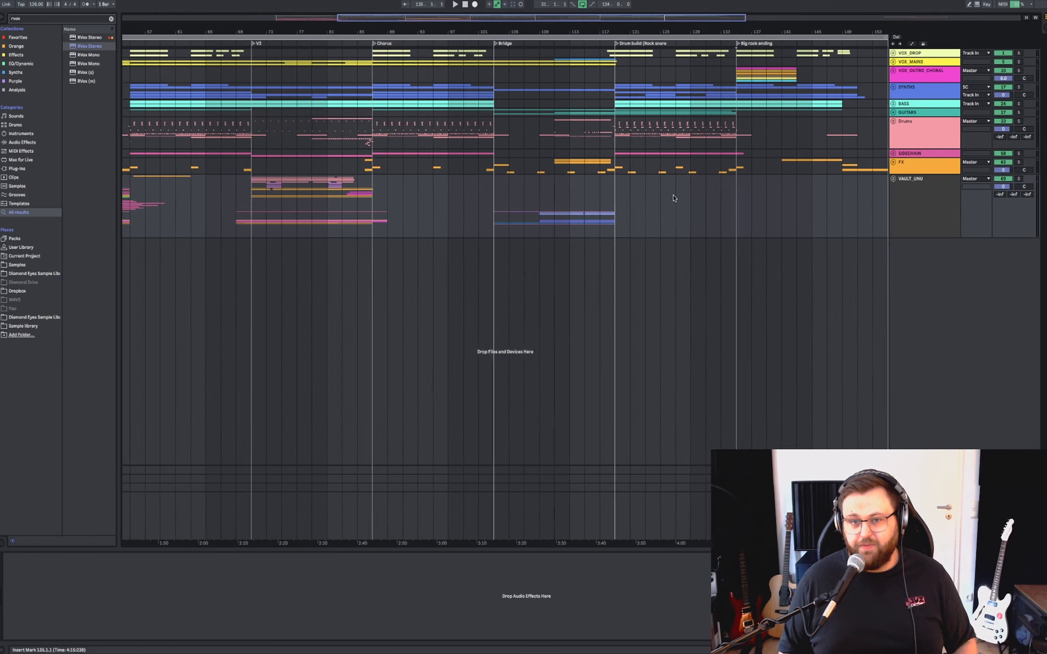
scroll(673, 198, left, 1)
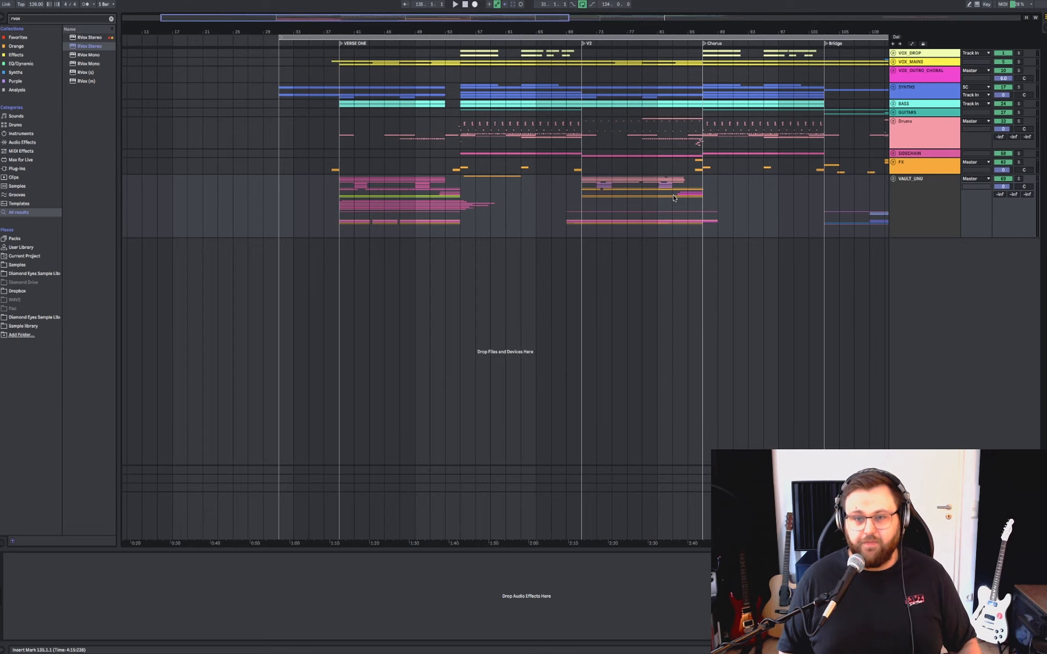
scroll(674, 198, right, 2)
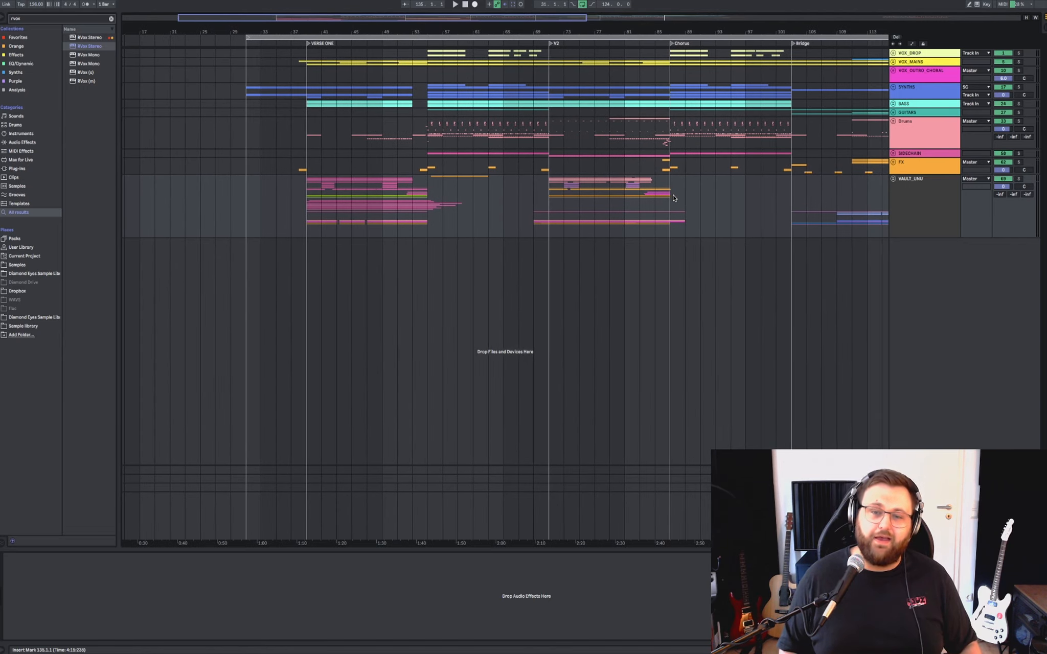